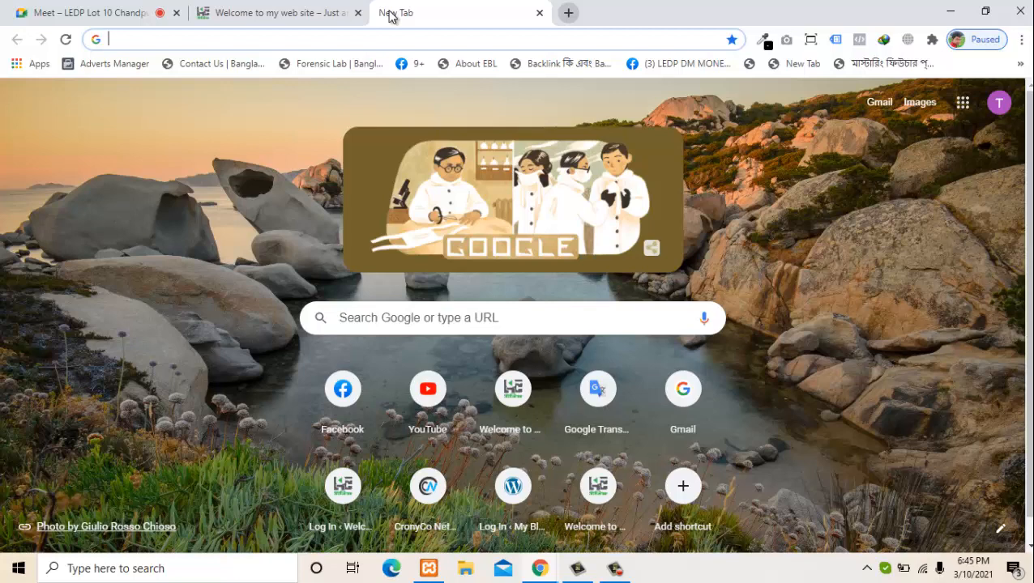
Open jakir.me and look over its header, banner advert and first post on the homepage
type("jakir.me")
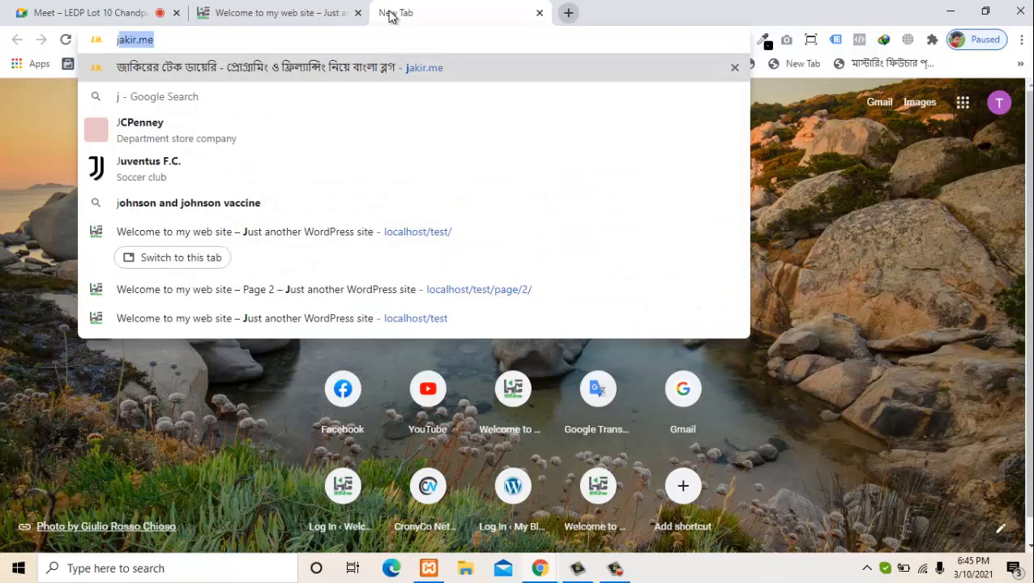
key("Return")
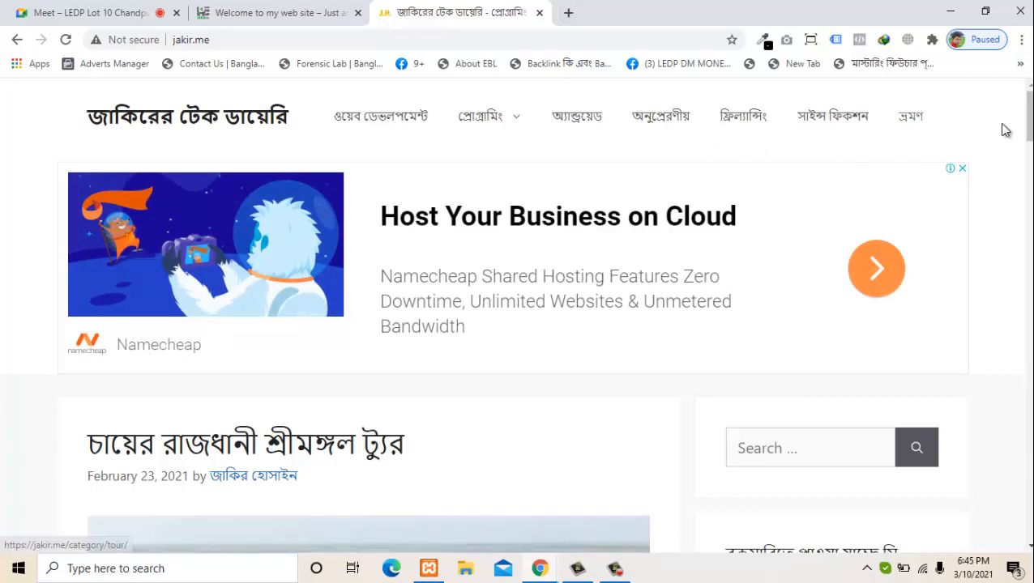
scroll(1026, 121, "down", 3)
left_click_drag(1029, 147, 1007, 82)
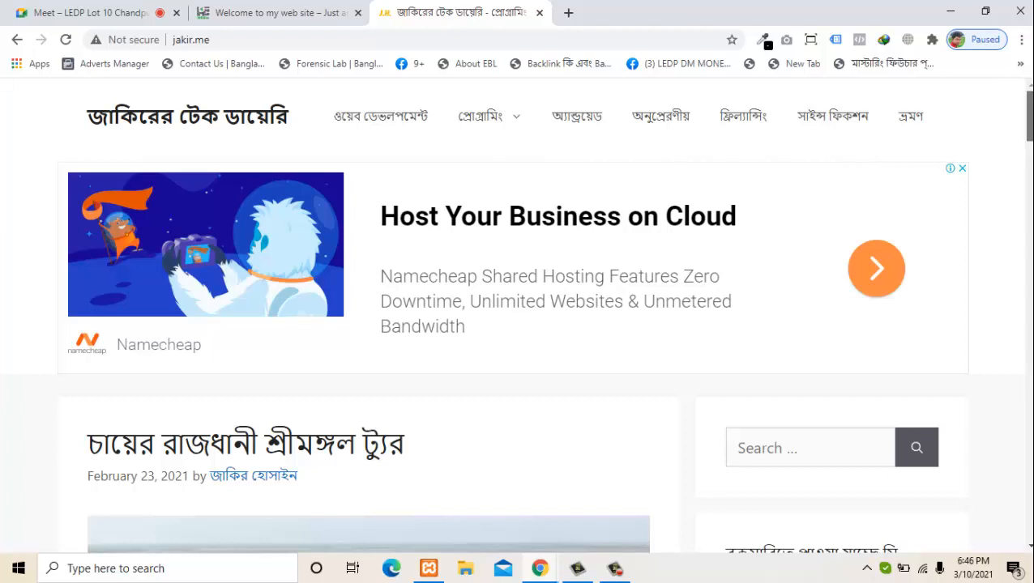
scroll(1028, 122, "down", 1)
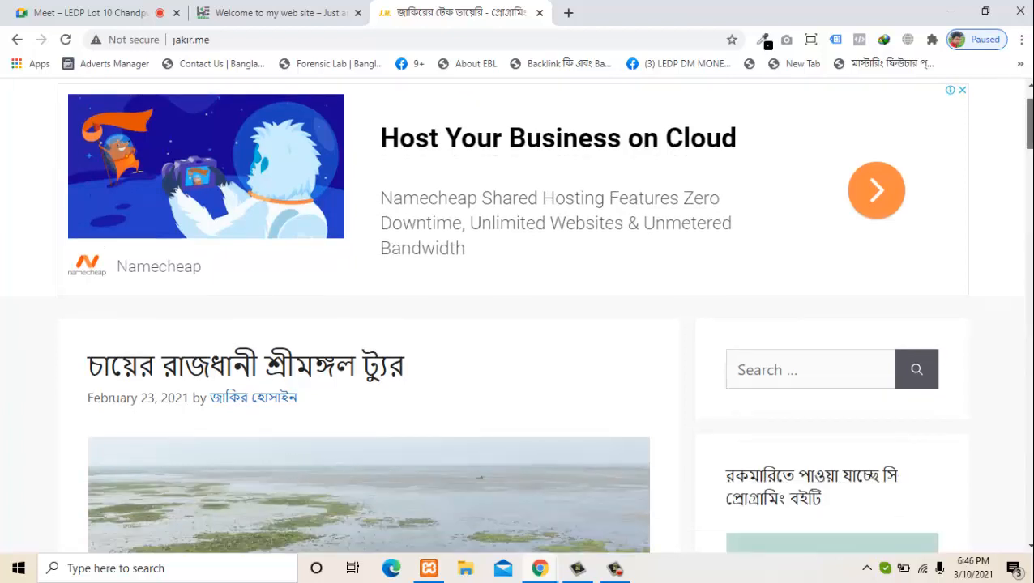
scroll(1004, 132, "down", 1)
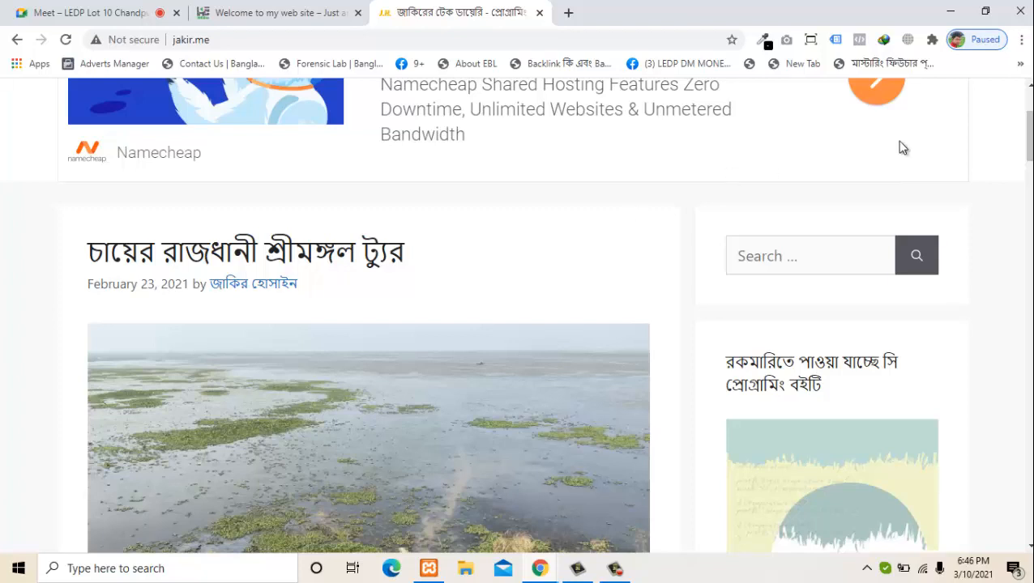
scroll(1026, 136, "up", 3)
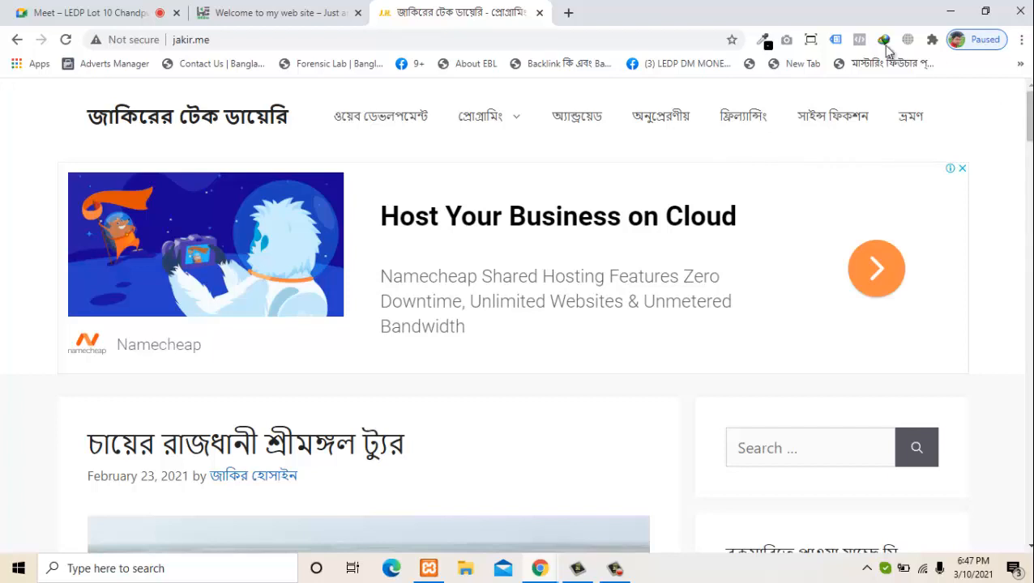
Try to open sekhhok.com in a new browser tab
left_click(568, 13)
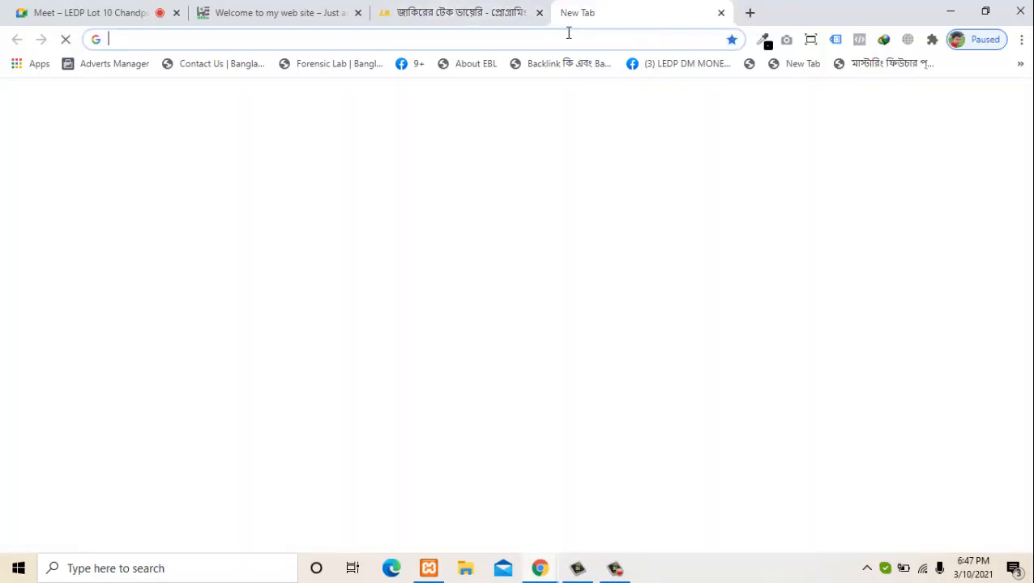
left_click(567, 33)
type("se")
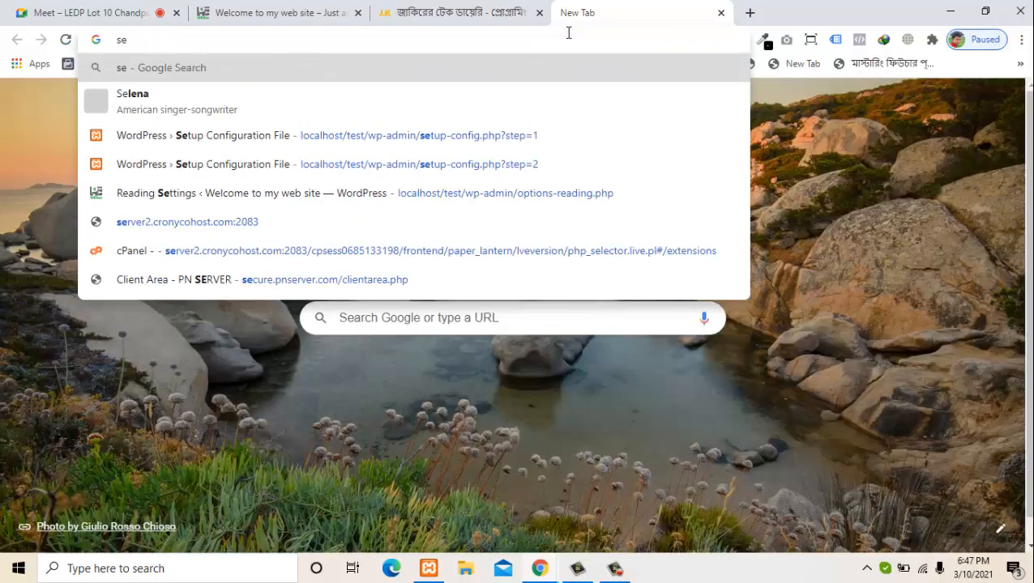
type("khhok")
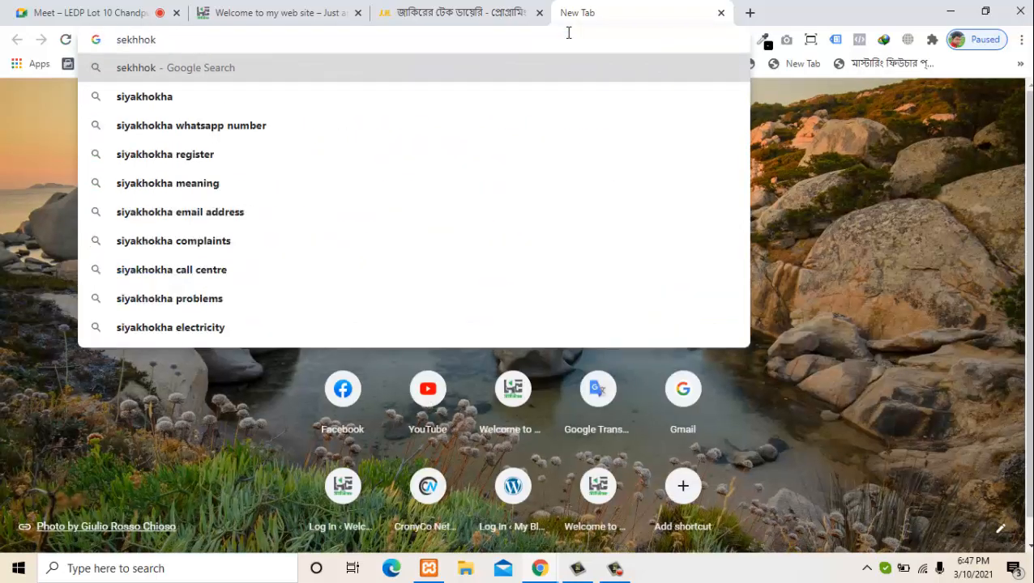
type(".com")
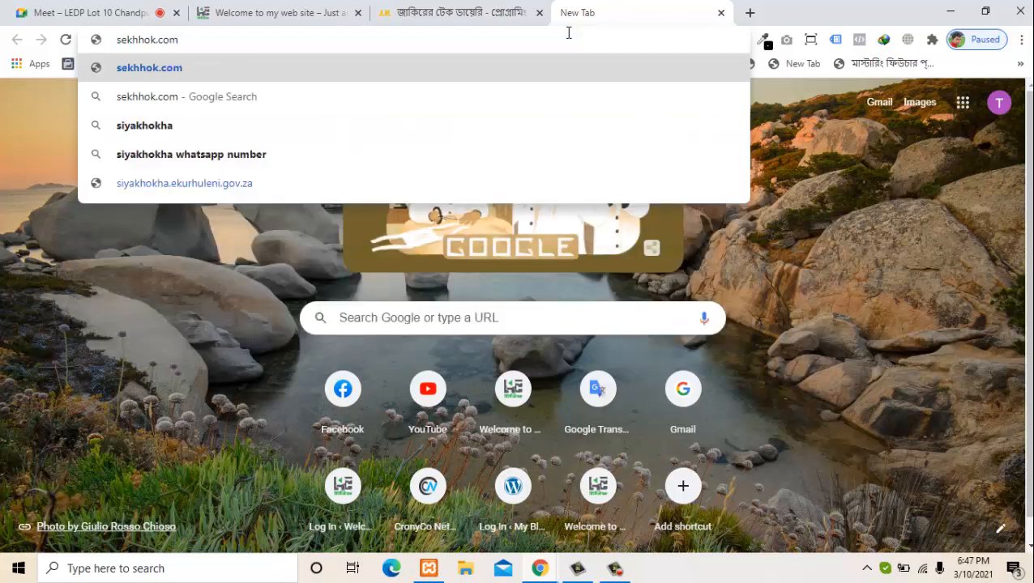
key("Return")
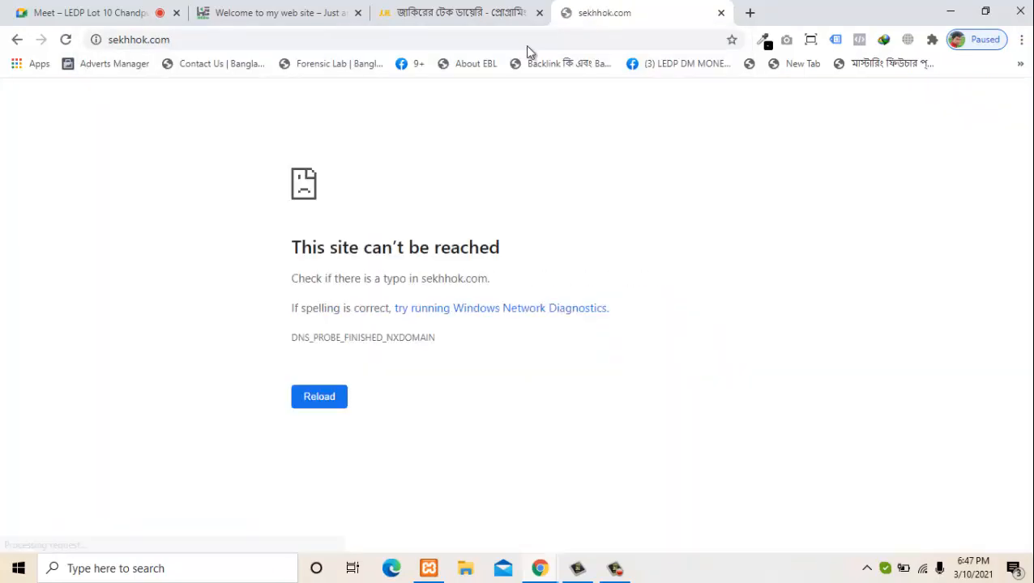
Search Google for "tectunes" in the same tab and open the techtunes.com.bd result
left_click(263, 42)
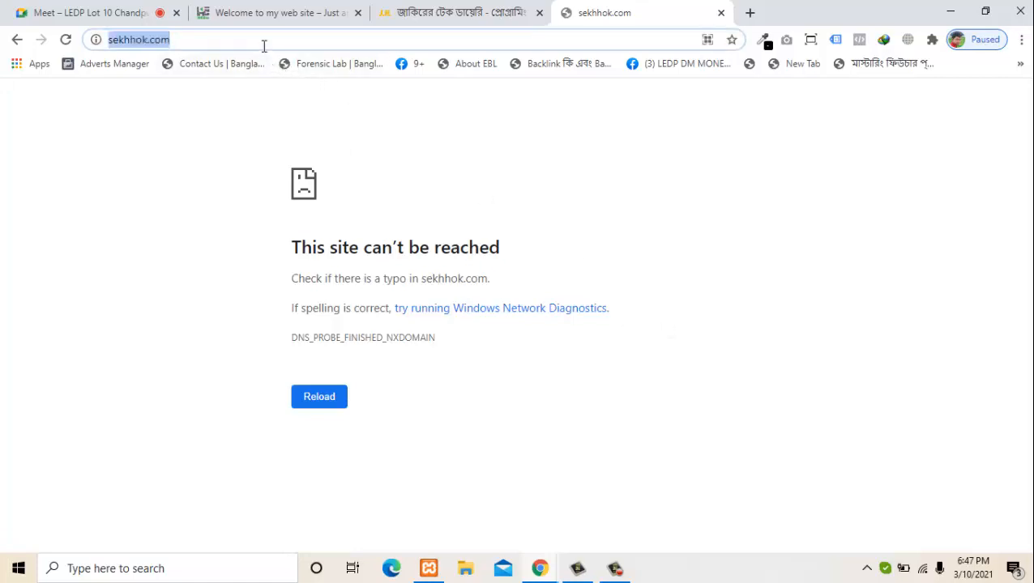
key("BackSpace")
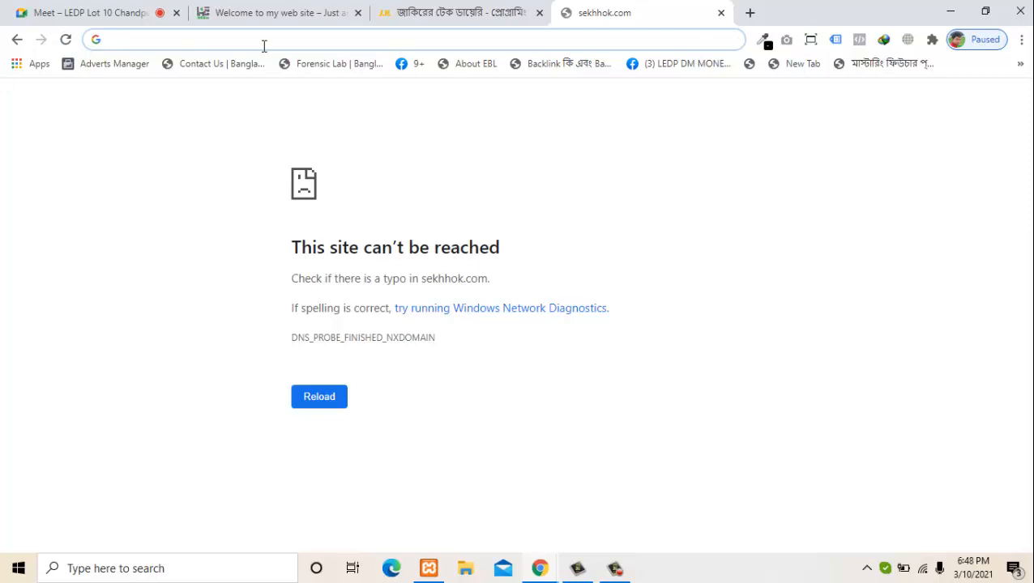
type("tec")
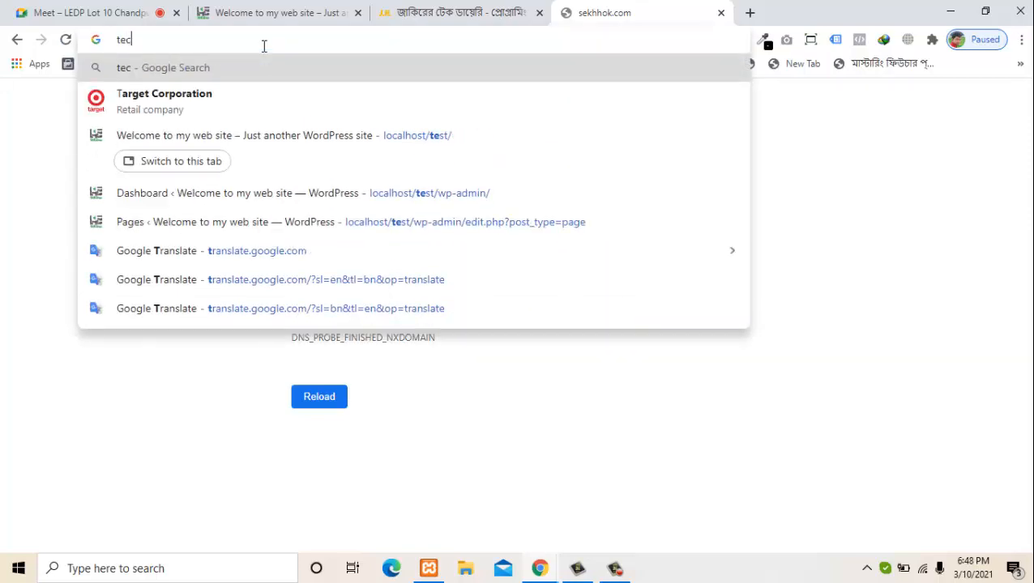
type("tunes")
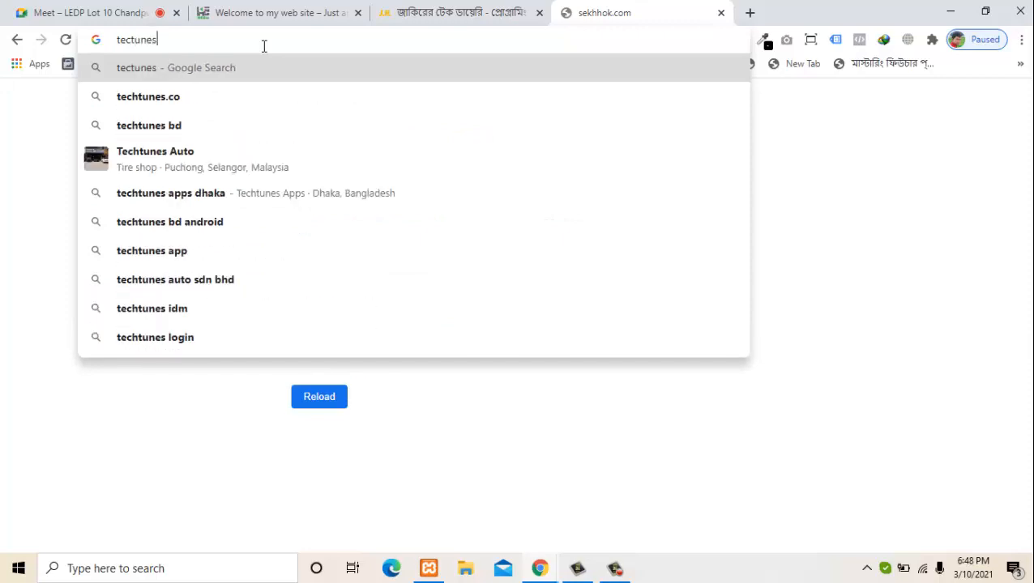
key("Return")
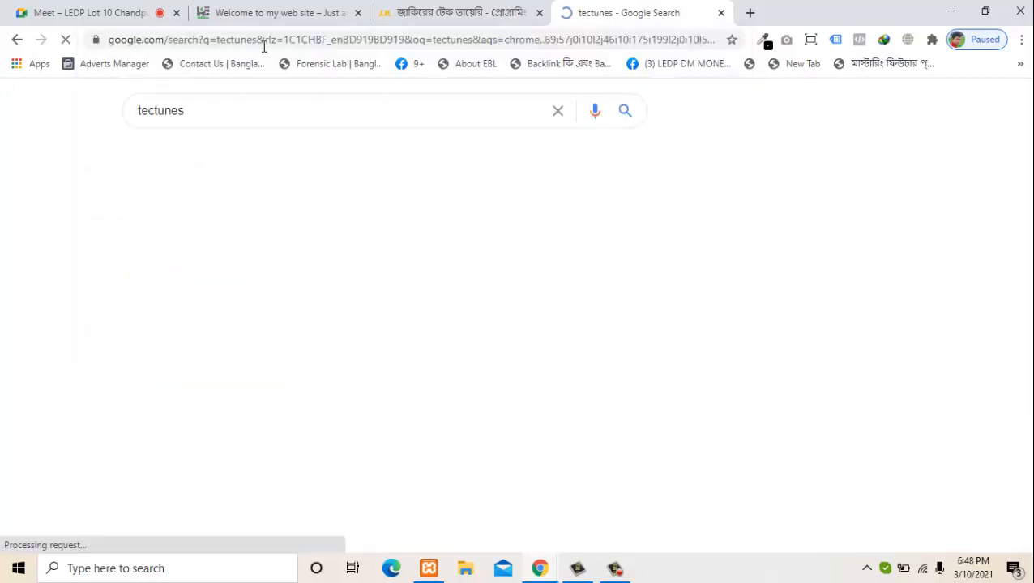
left_click(297, 229)
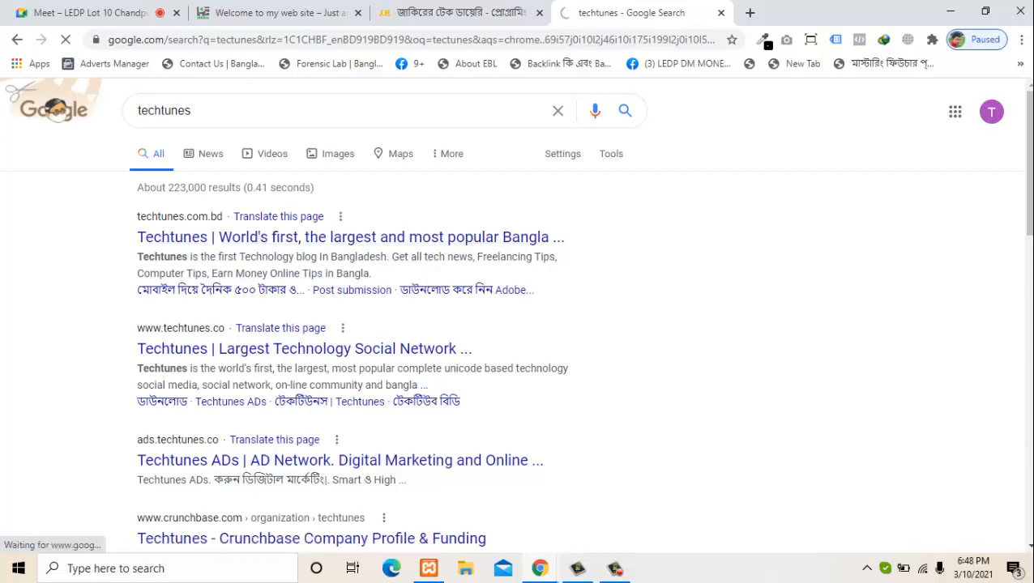
left_click(613, 569)
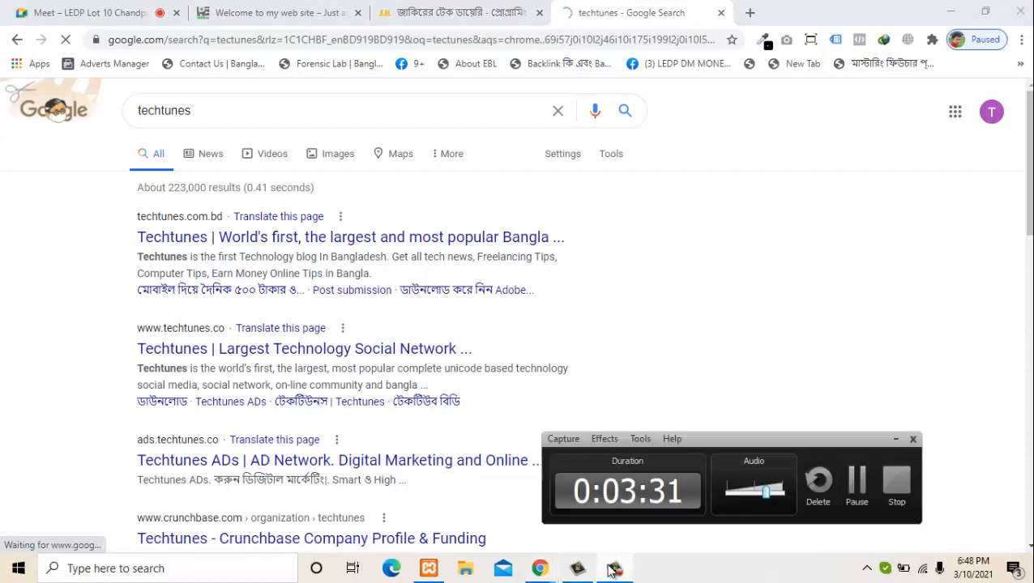
left_click(960, 503)
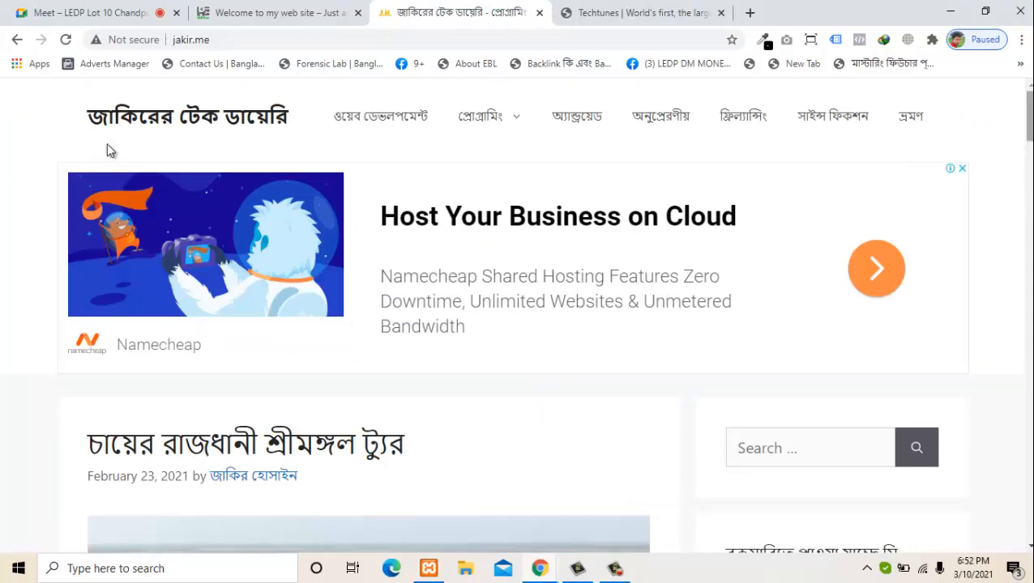
Review the jakir.me homepage against the TechTunes homepage, examining TechTunes' posts, category list, members and login sections
scroll(111, 151, "down", 5)
scroll(111, 151, "up", 5)
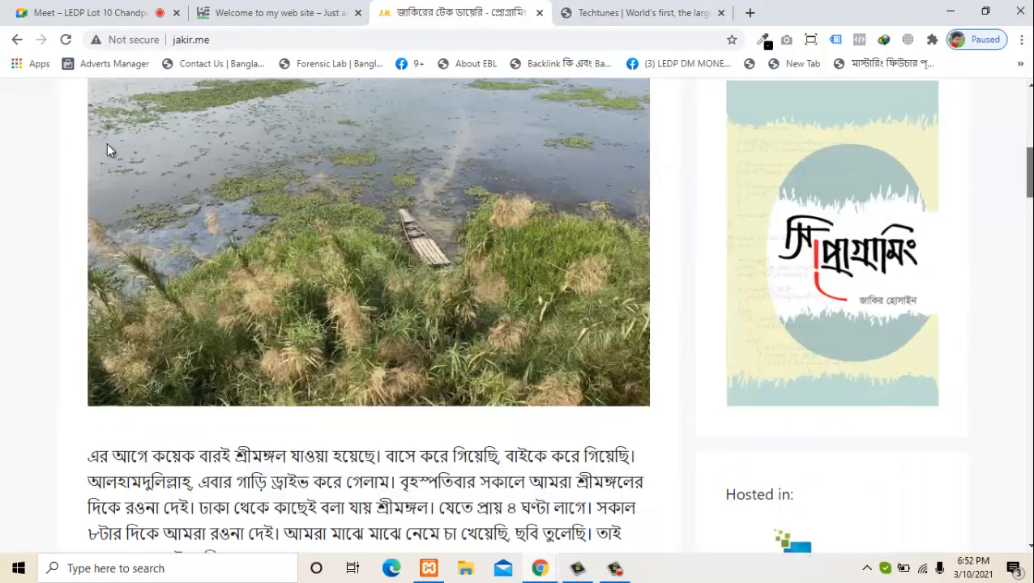
key("ctrl+Tab")
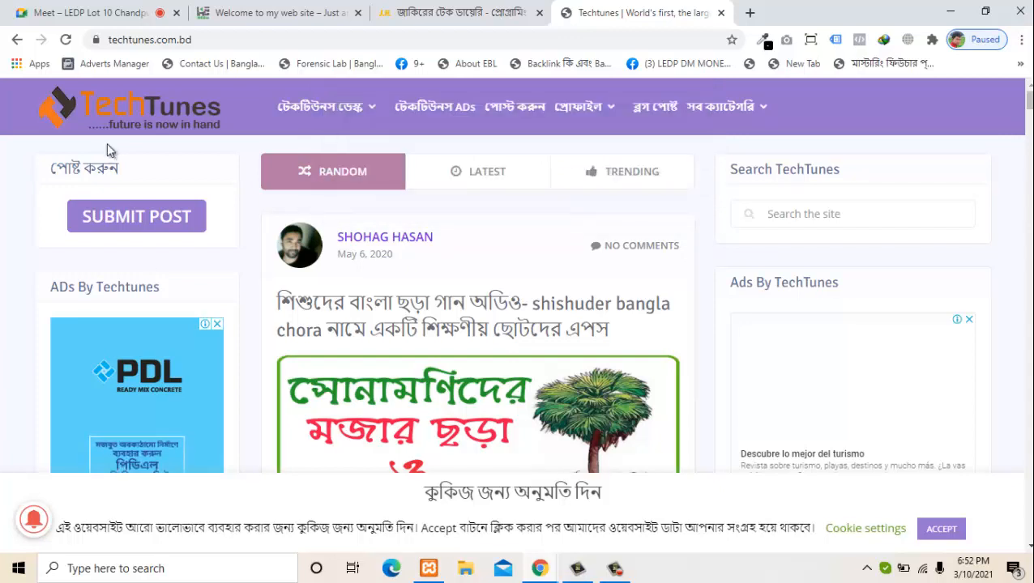
scroll(111, 151, "down", 1)
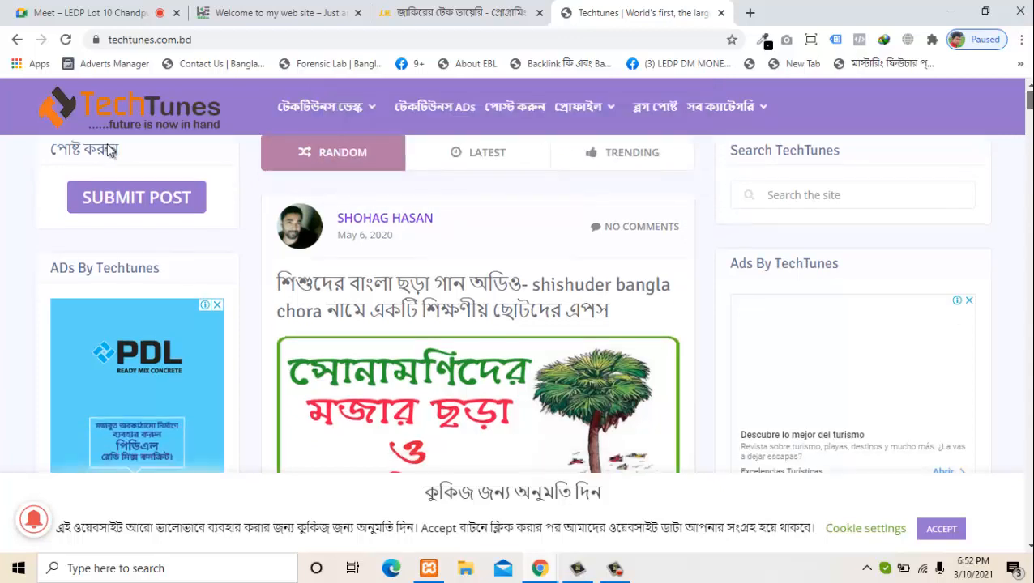
scroll(110, 151, "up", 1)
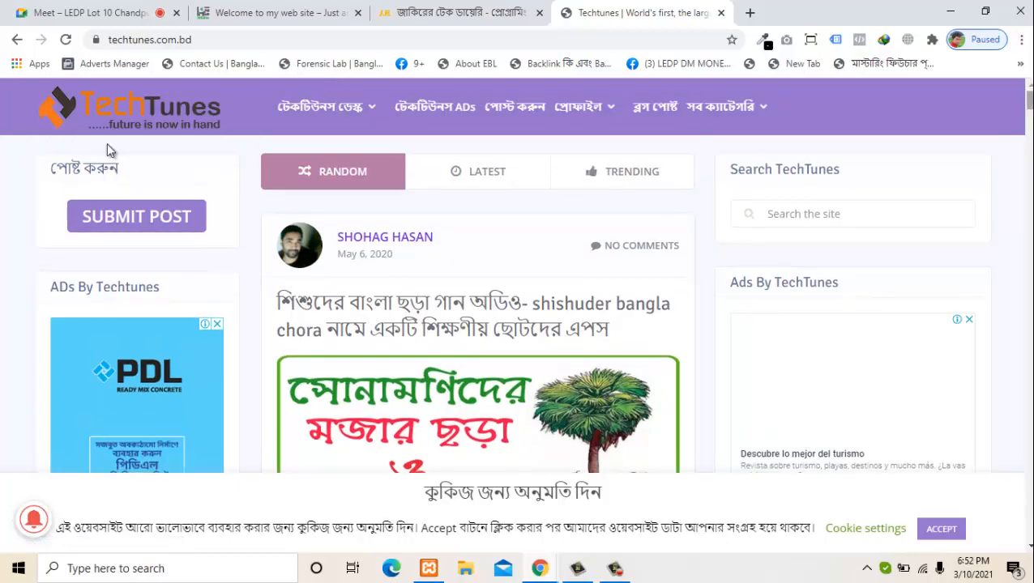
scroll(110, 151, "down", 10)
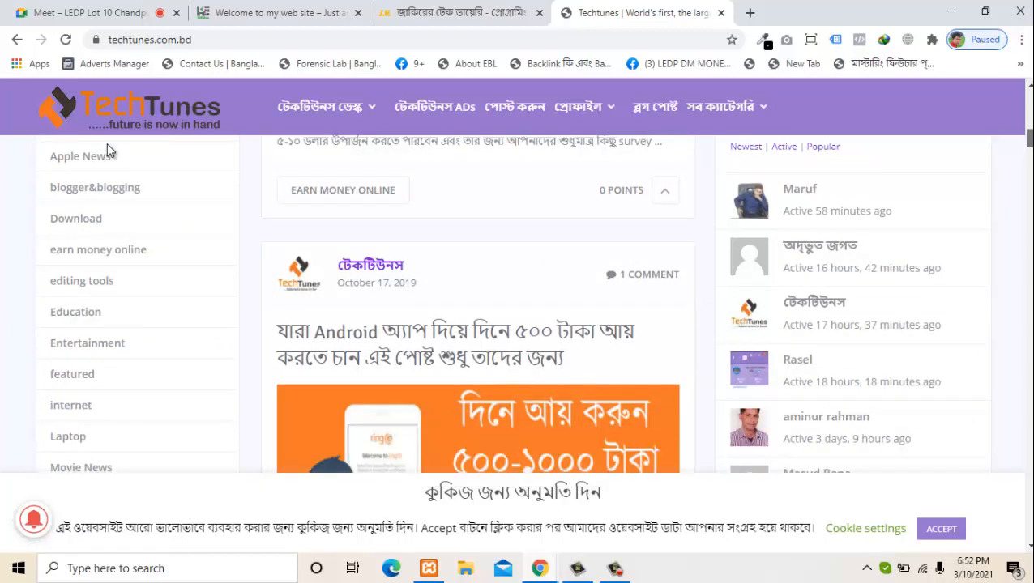
scroll(110, 151, "up", 3)
scroll(110, 151, "down", 2)
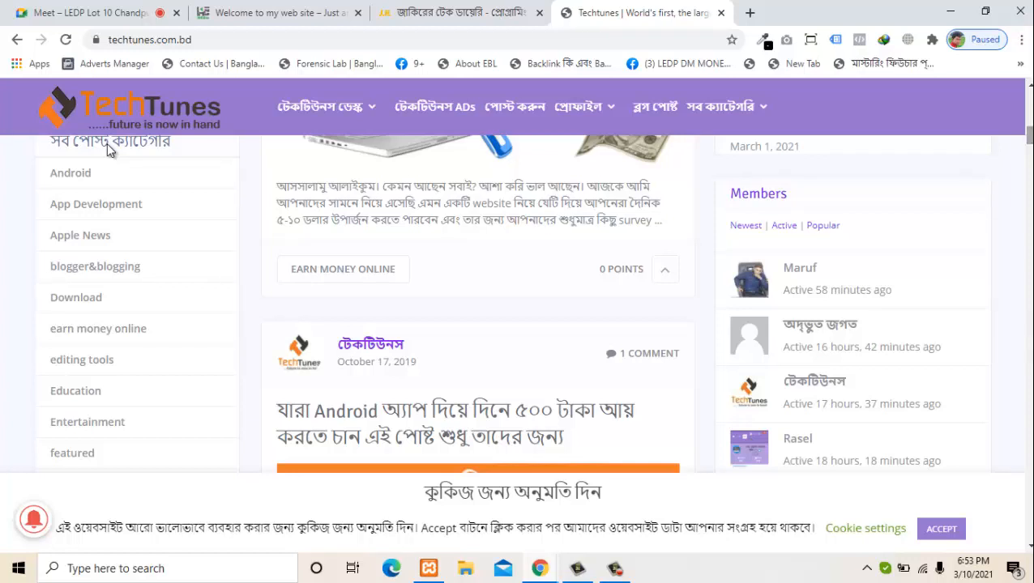
scroll(109, 151, "down", 8)
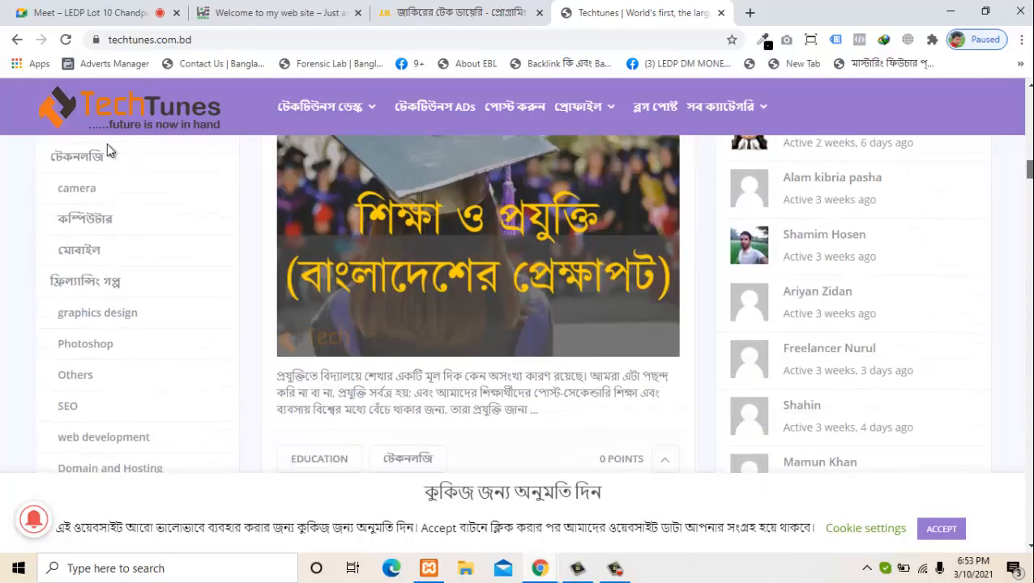
scroll(109, 151, "down", 9)
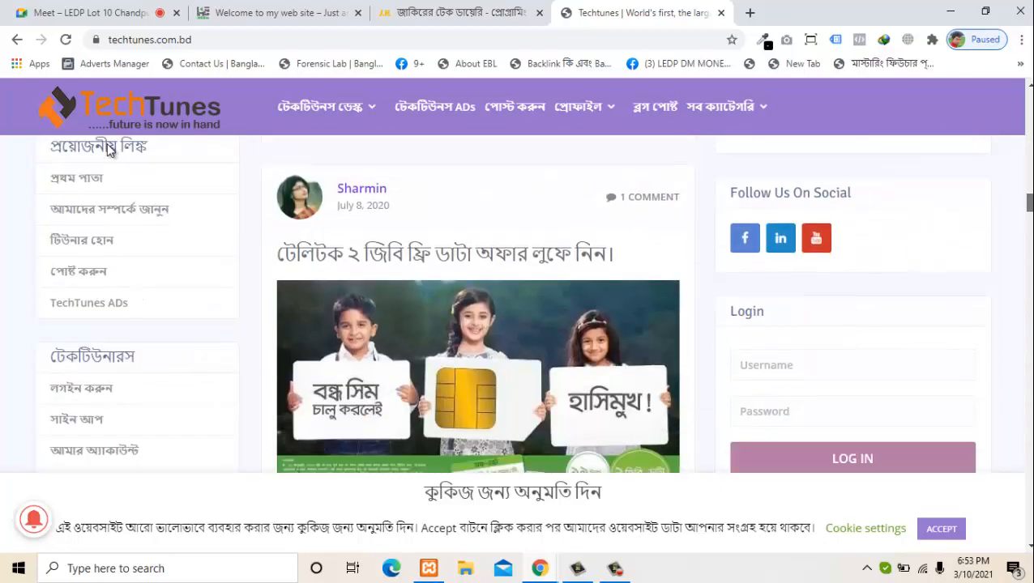
scroll(110, 151, "up", 2)
scroll(109, 151, "up", 10)
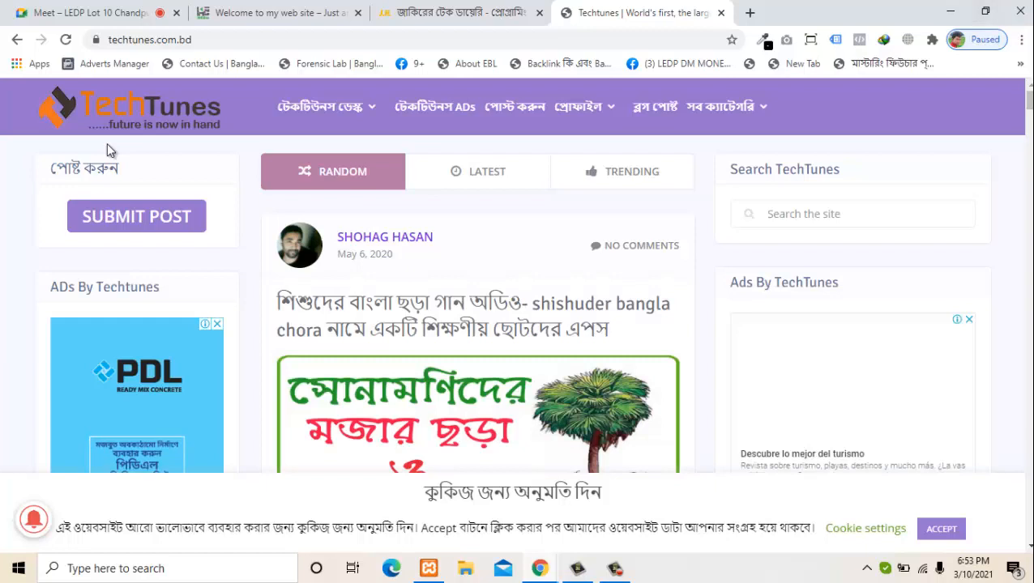
Compare the tops of the jakir.me and TechTunes homepages by alternating between them, and close the TechTunes page
key("ctrl+shift+Tab")
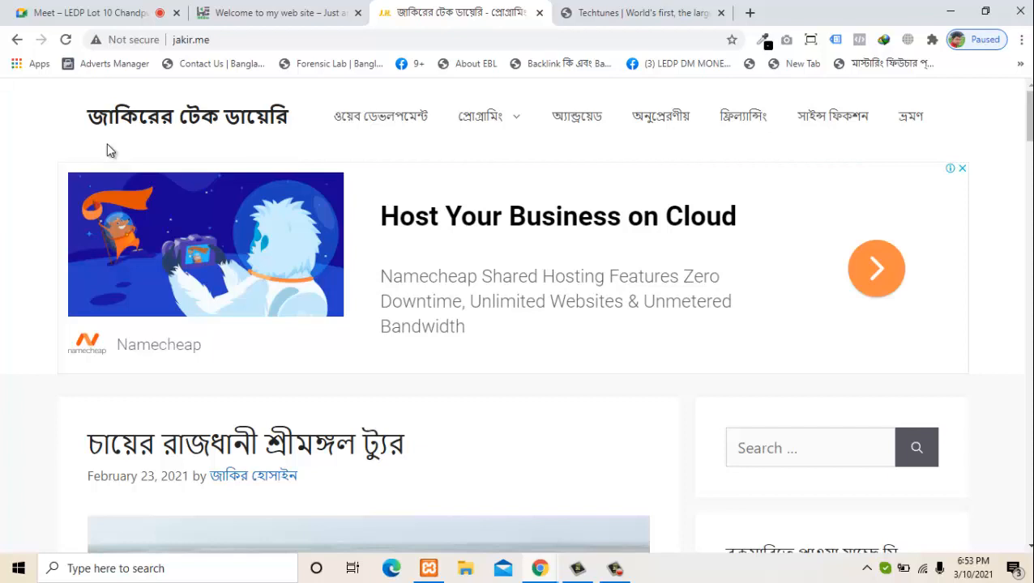
key("ctrl+Tab")
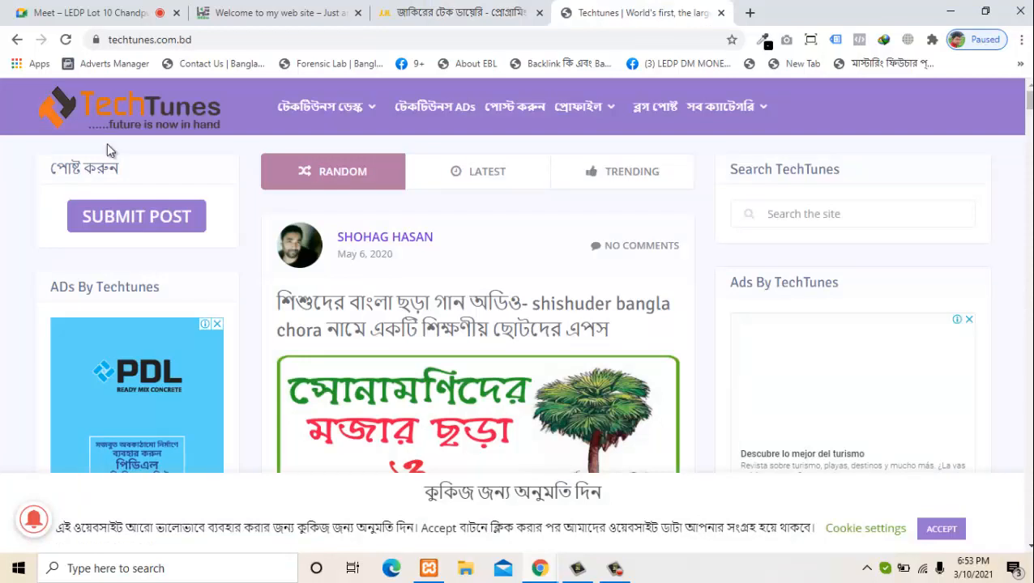
key("ctrl+shift+Tab")
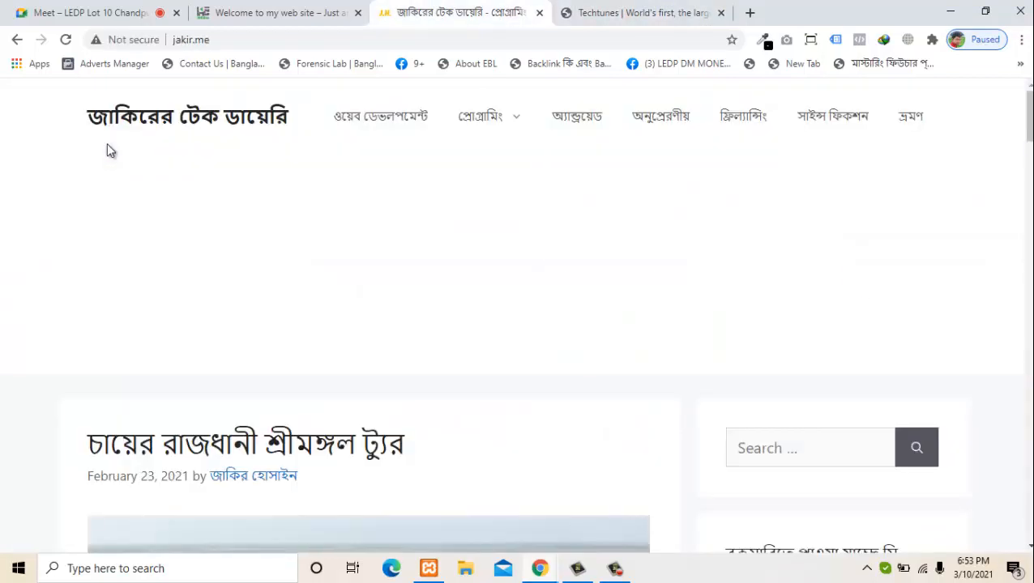
key("ctrl+Tab")
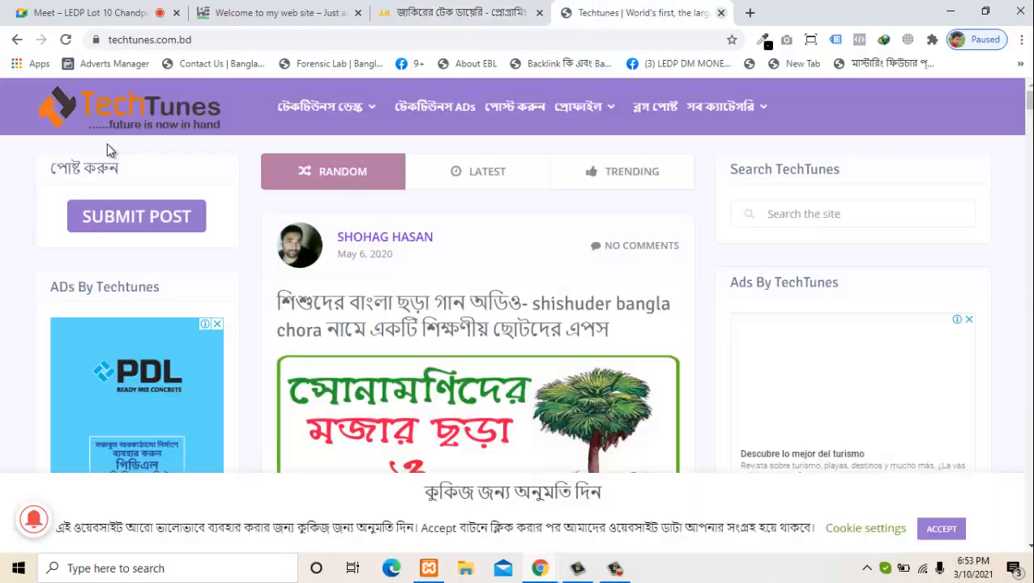
key("ctrl+shift+Tab")
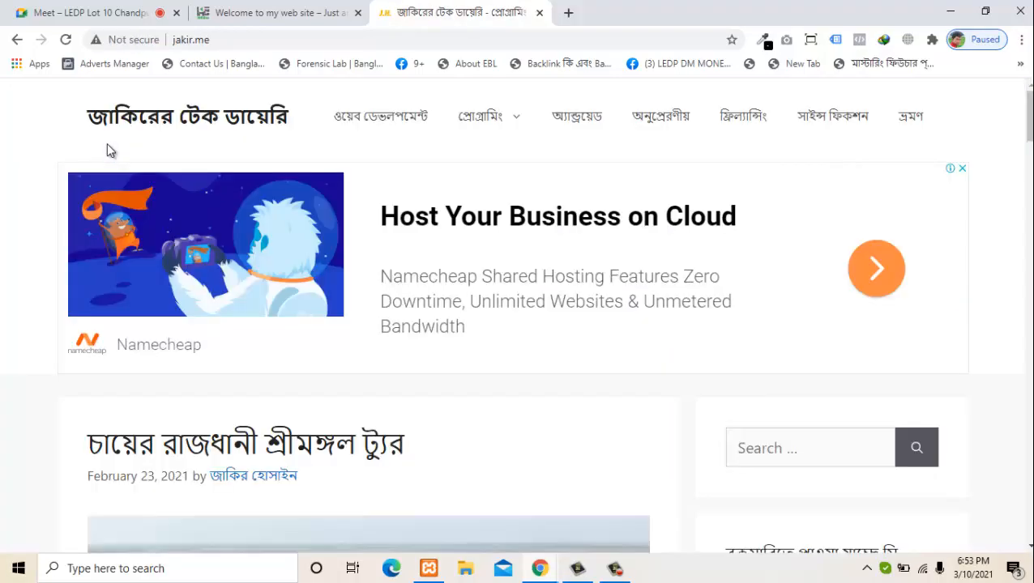
Look through the first post and sidebar of the jakir.me homepage and return to its header
scroll(111, 152, "down", 13)
scroll(111, 152, "up", 8)
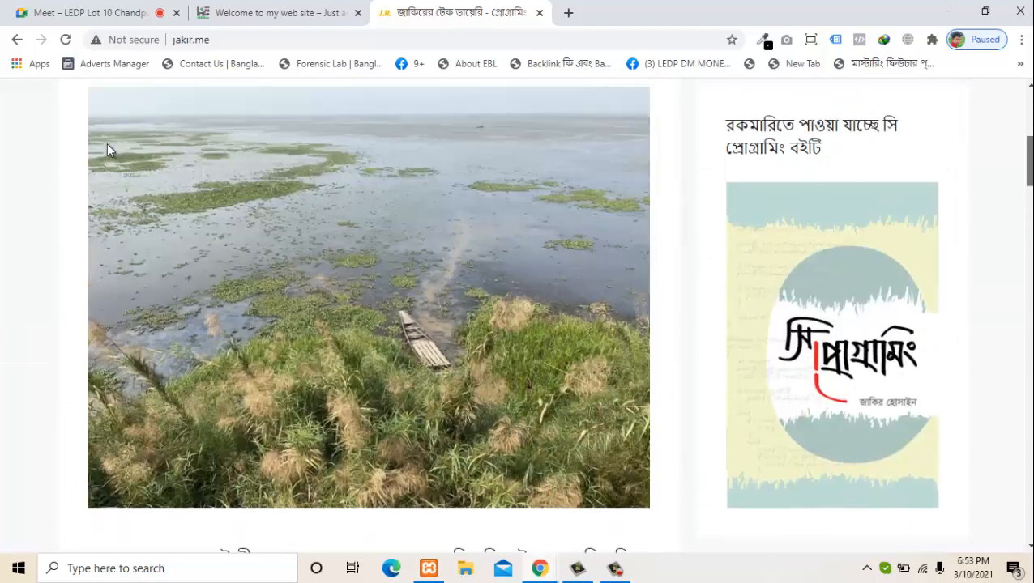
scroll(111, 152, "up", 5)
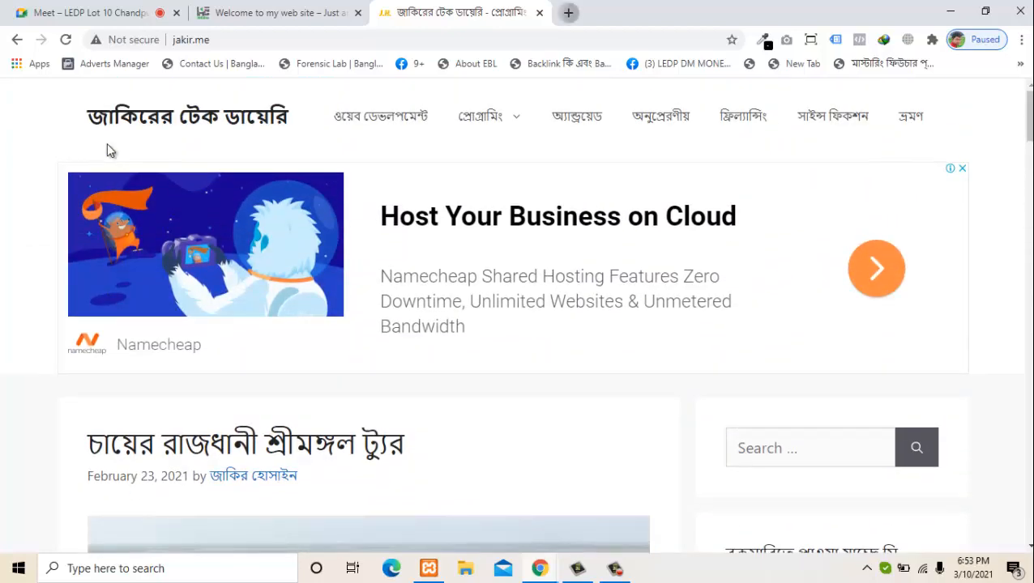
Search Google for "prothom alo" in a new tab and open the prothomalo.com result
key("ctrl+t")
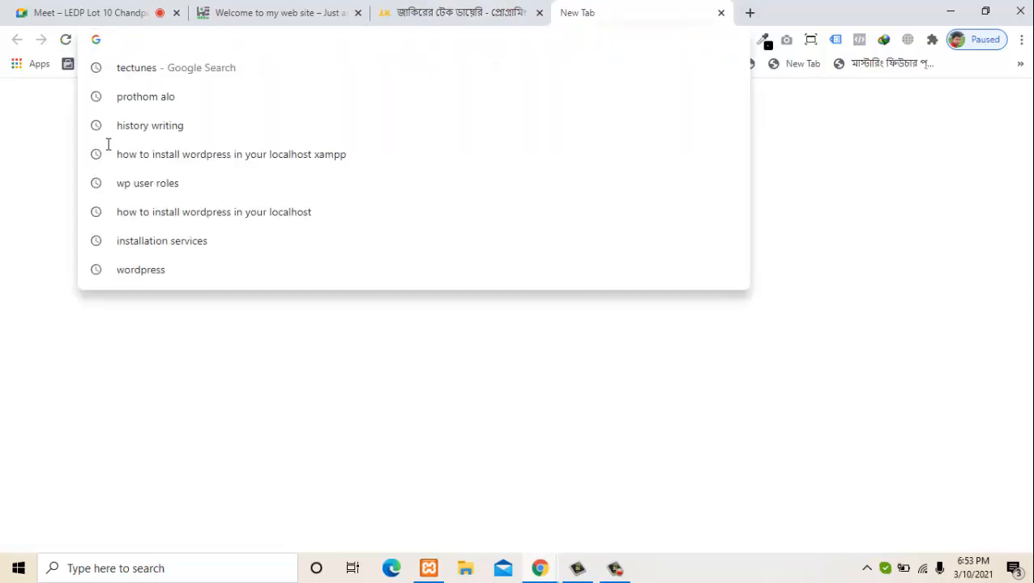
type("prt")
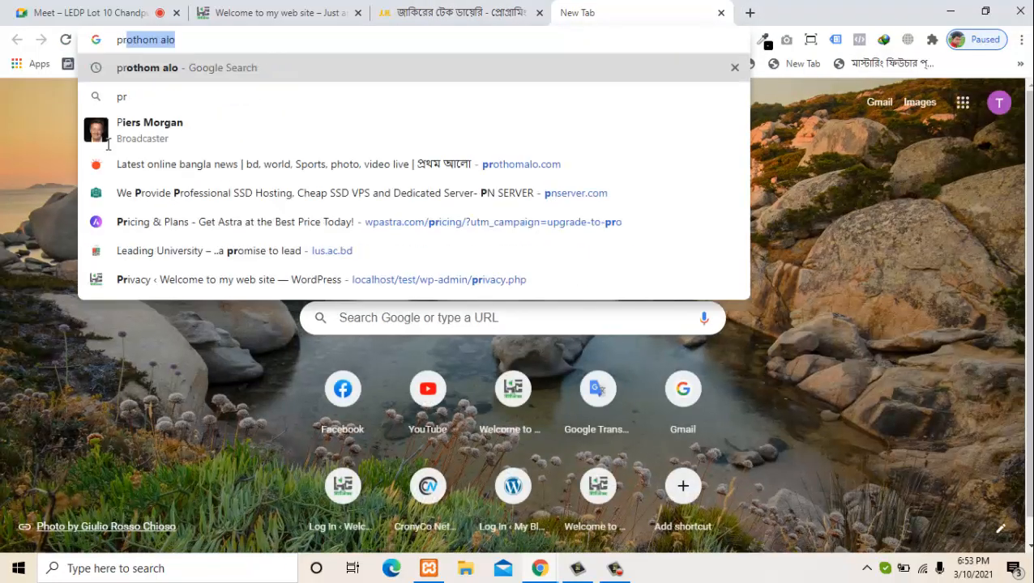
key("BackSpace")
key("BackSpace")
type("roth")
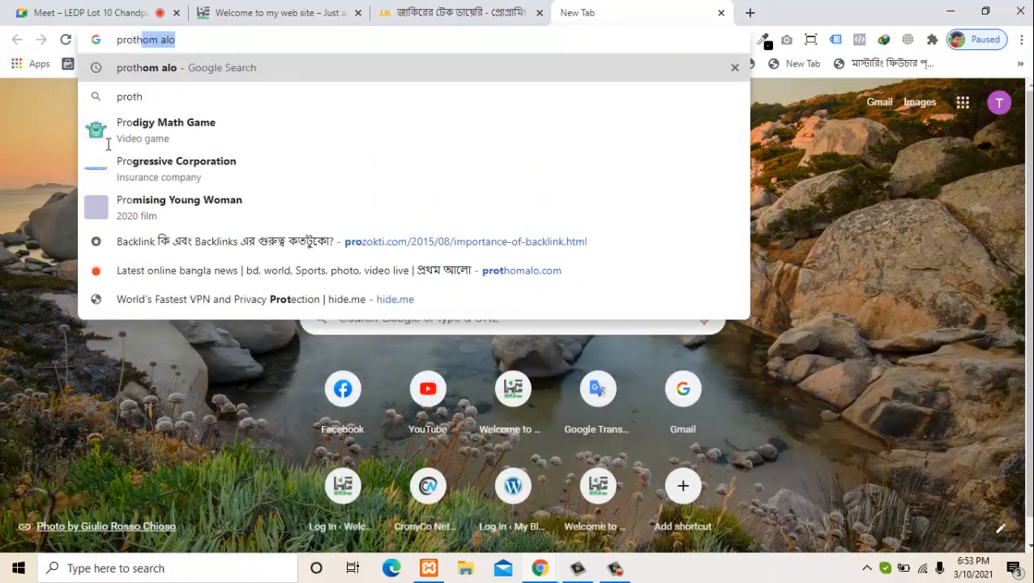
type("om")
key("Return")
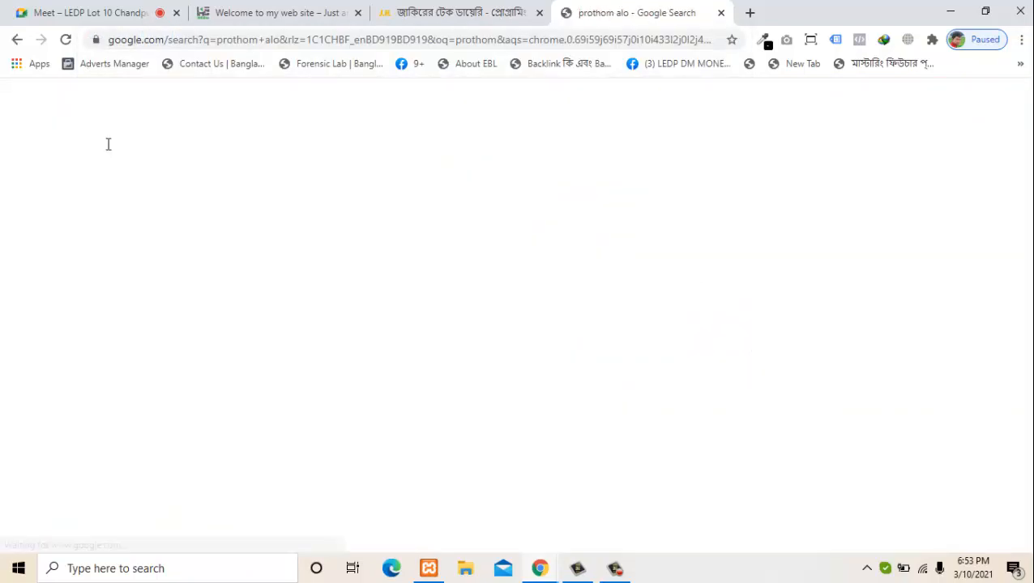
key("Tab")
key("Return")
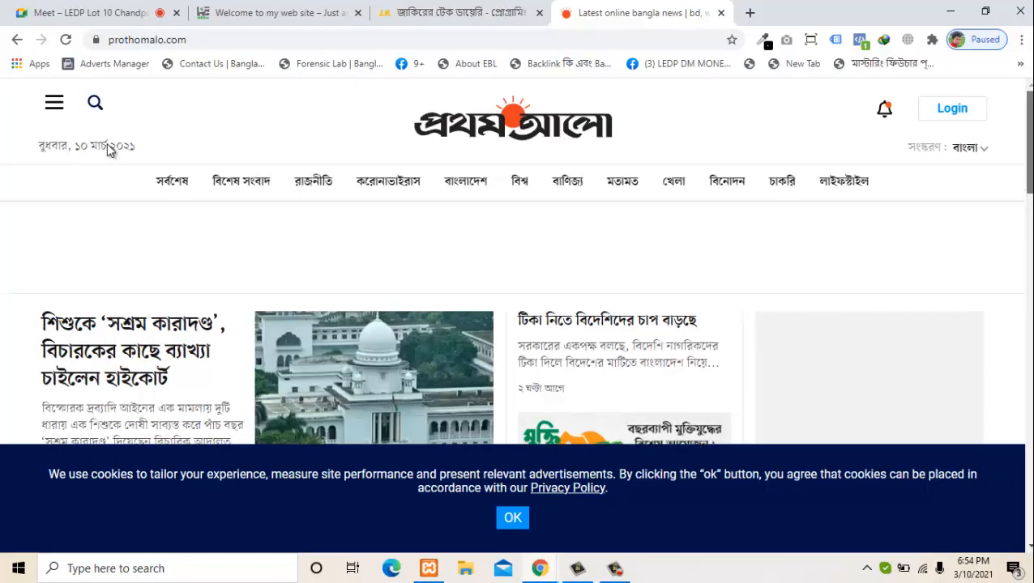
Compare the upper part of the Prothom Alo homepage with the jakir.me homepage by alternating between them
scroll(107, 150, "down", 7)
scroll(106, 150, "up", 7)
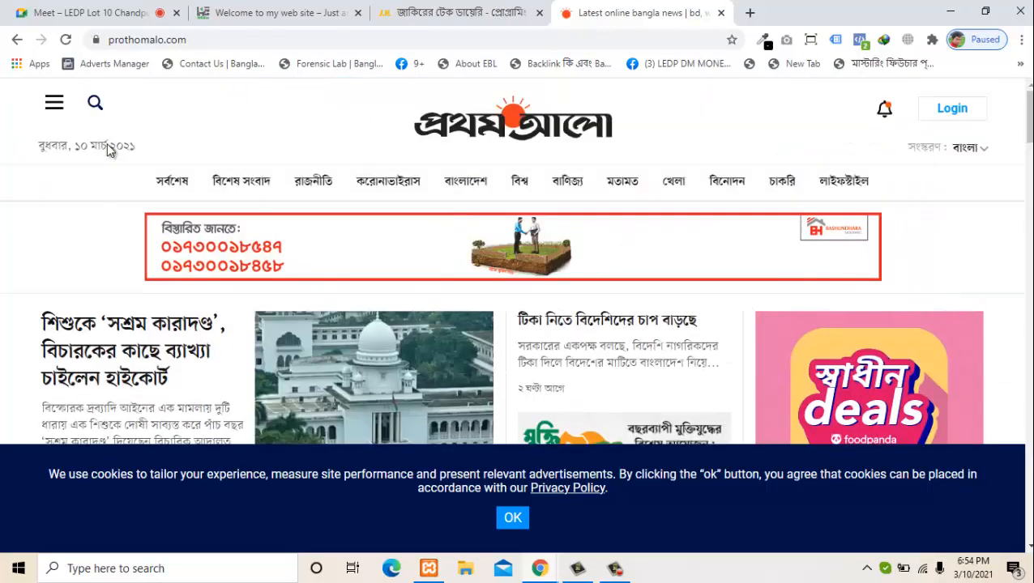
key("ctrl+shift+Tab")
key("ctrl+Tab")
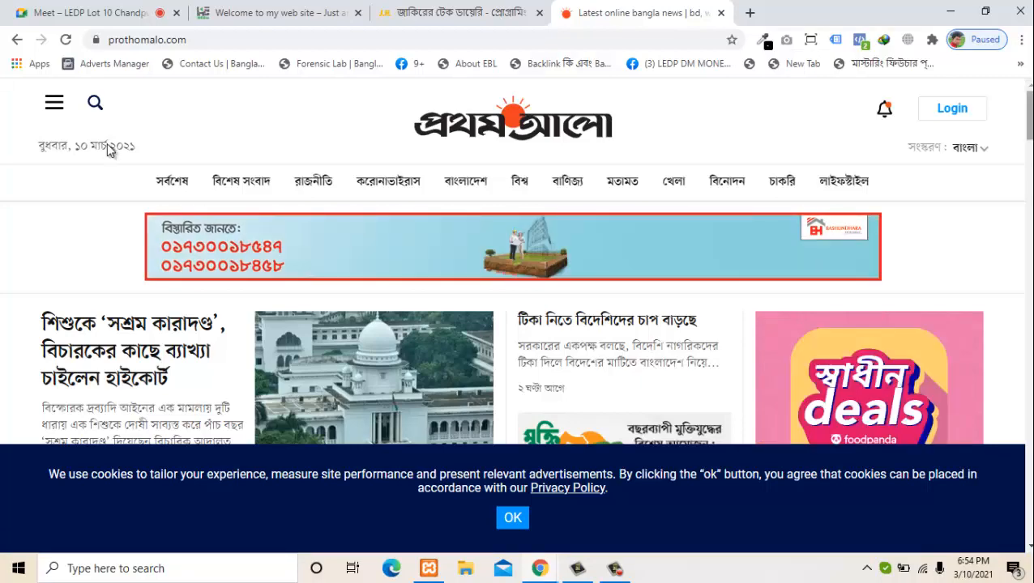
scroll(111, 151, "down", 4)
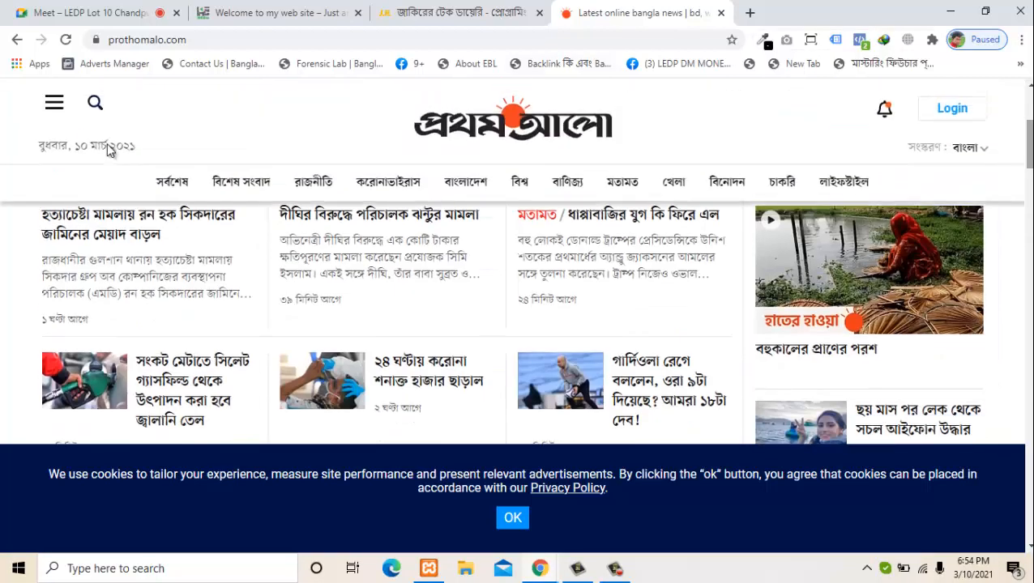
scroll(111, 150, "up", 2)
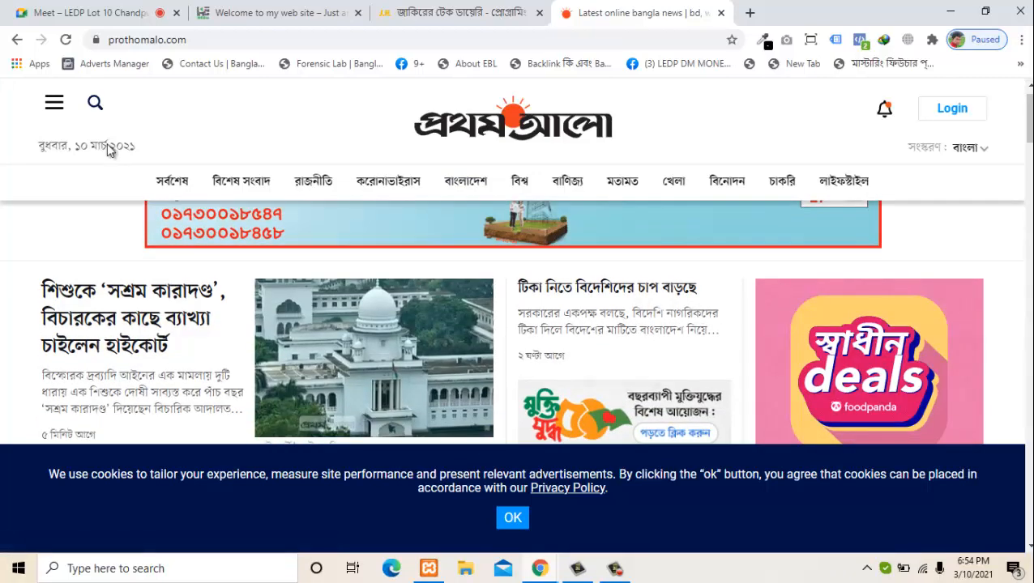
key("ctrl+shift+Tab")
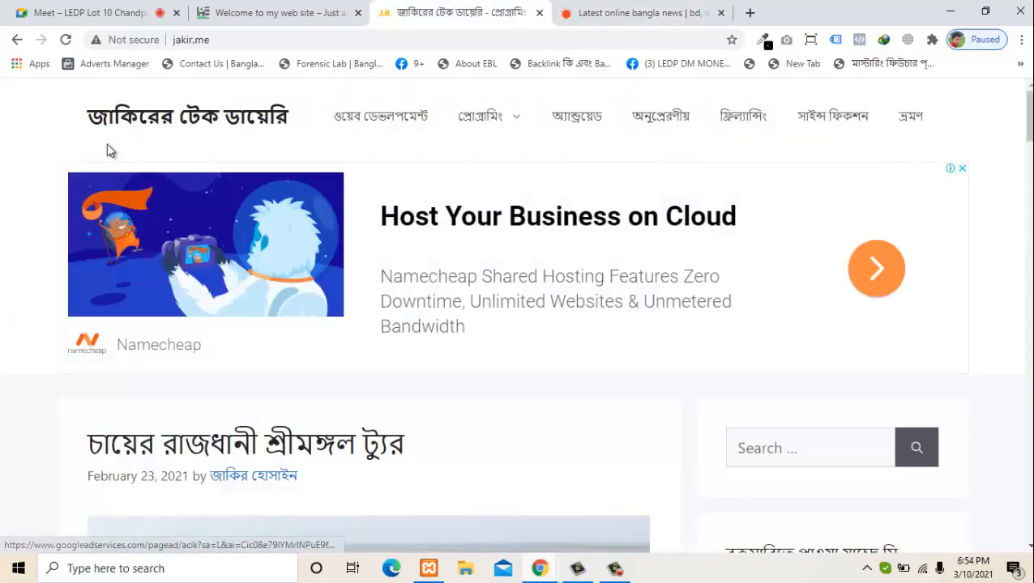
scroll(111, 151, "down", 4)
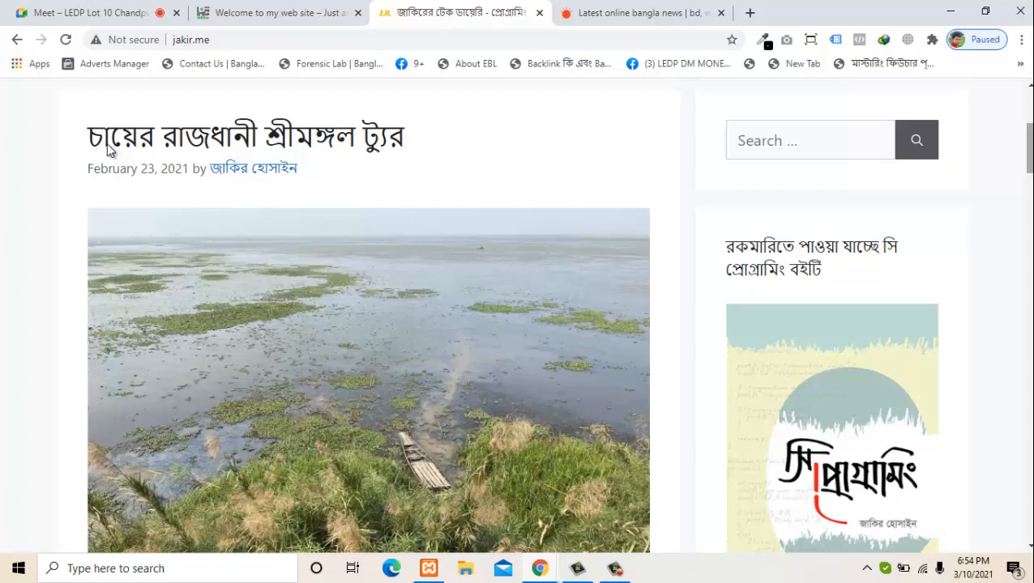
scroll(108, 151, "up", 2)
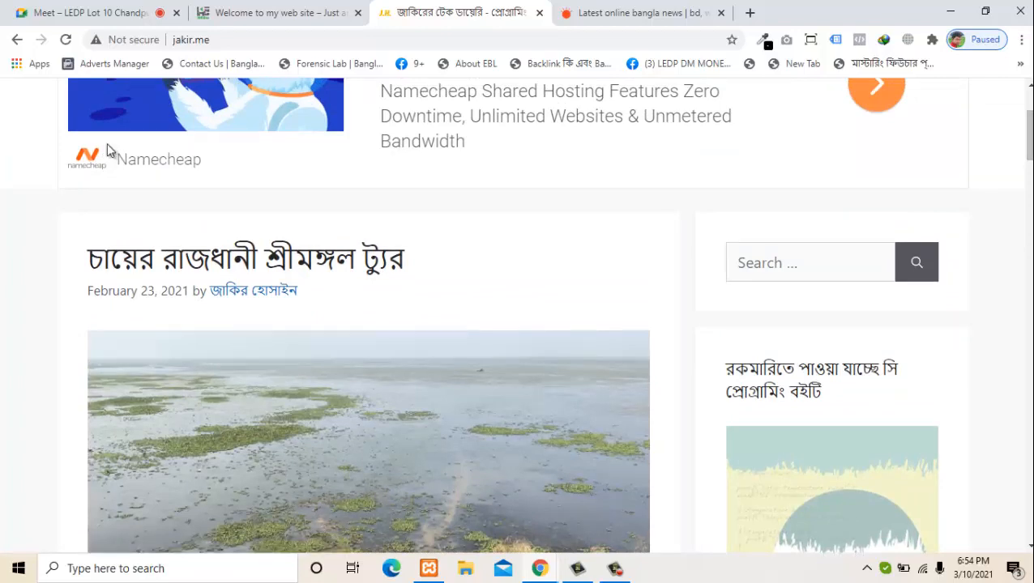
key("ctrl+Tab")
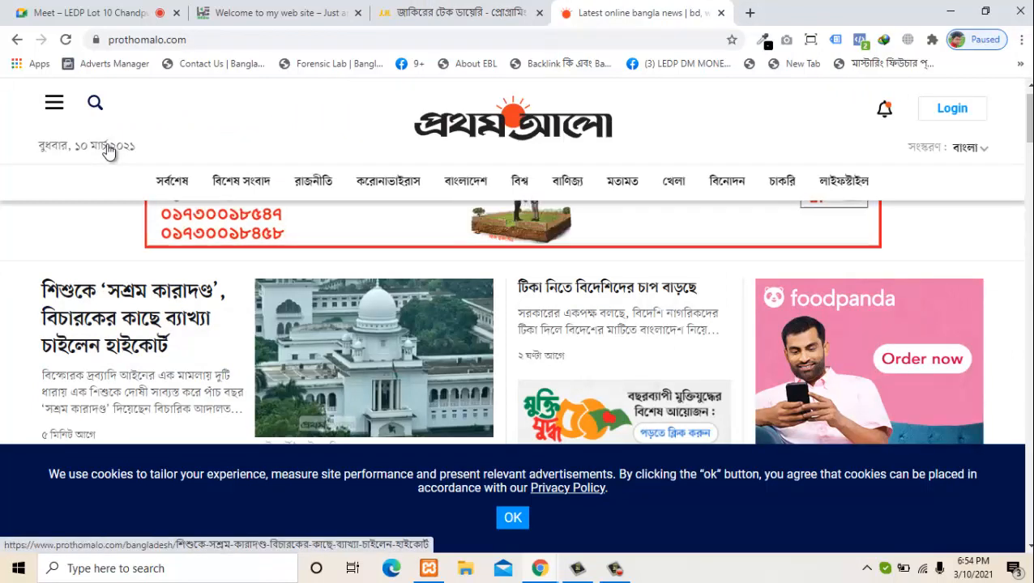
Go through the category links in the Prothom Alo navigation bar one by one, from সর্বশেষ to লাইফস্টাইল
mouse_move(970, 148)
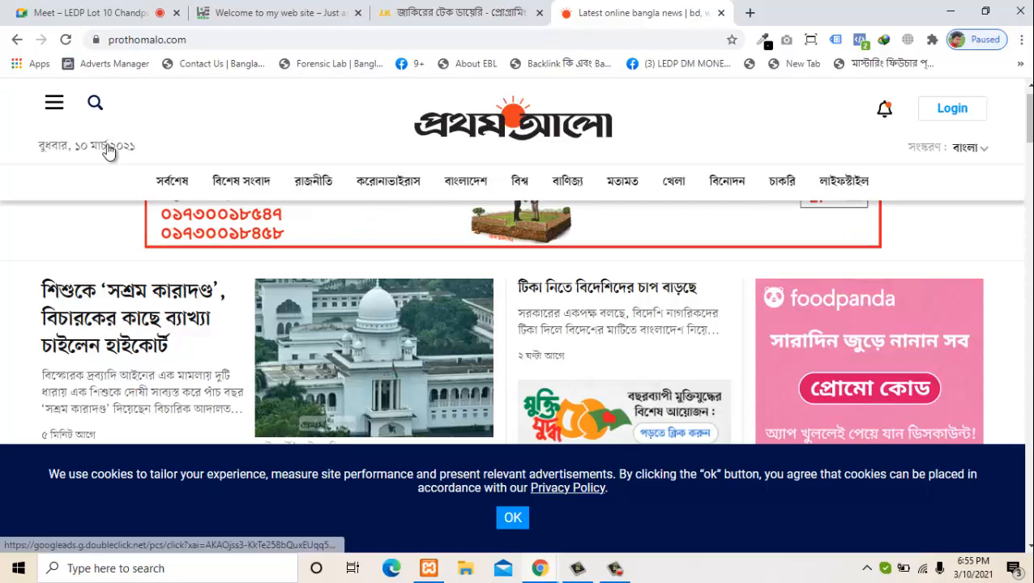
key("Tab")
key("Tab")
key("Tab")
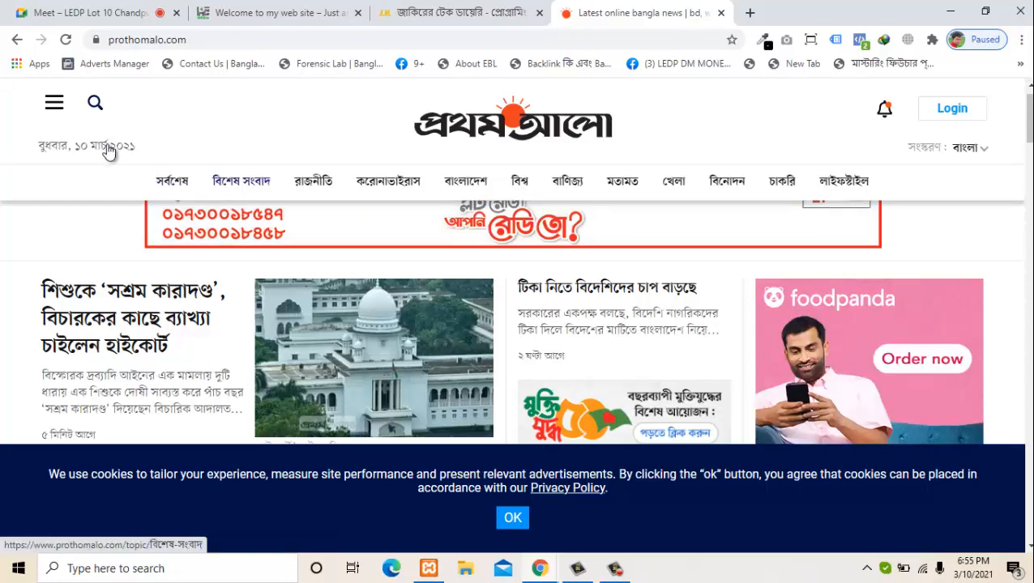
key("Tab")
key("Tab")
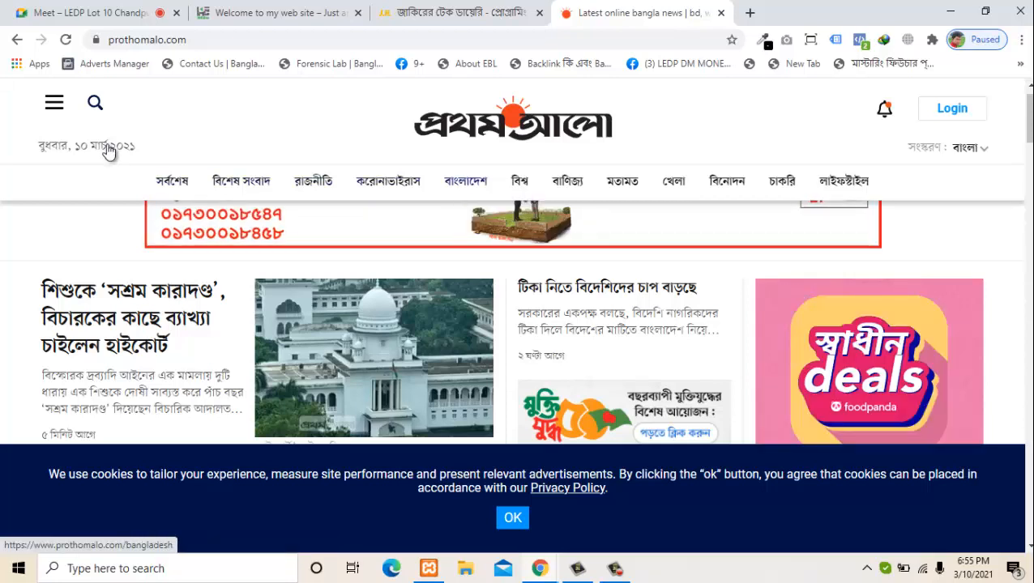
key("Tab")
key("Tab")
key("Tab")
key("Tab")
key("Tab")
key("Tab")
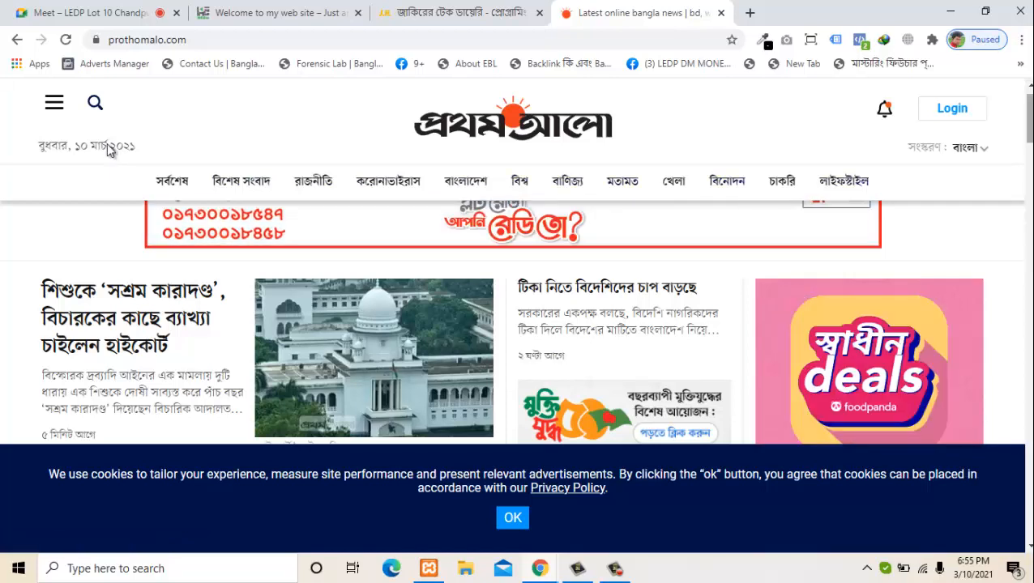
Look through the news blocks and sections of the Prothom Alo homepage and return to its header
scroll(109, 150, "down", 5)
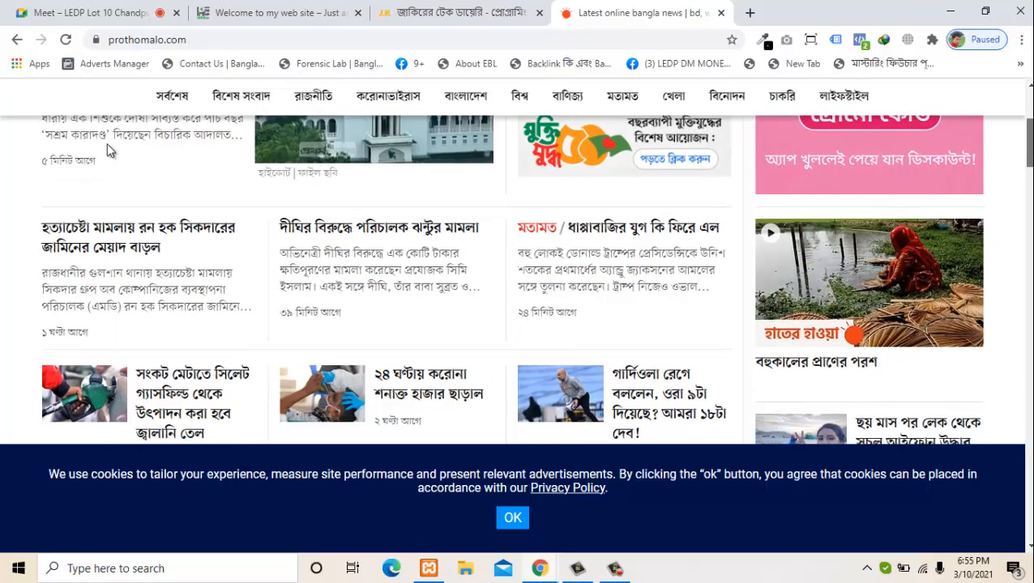
scroll(110, 150, "down", 6)
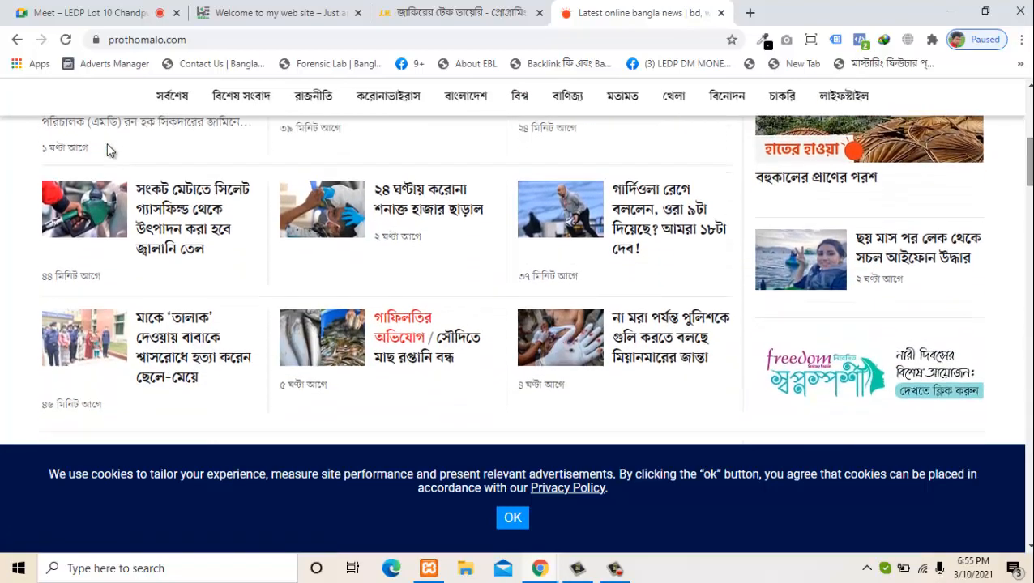
scroll(109, 150, "down", 8)
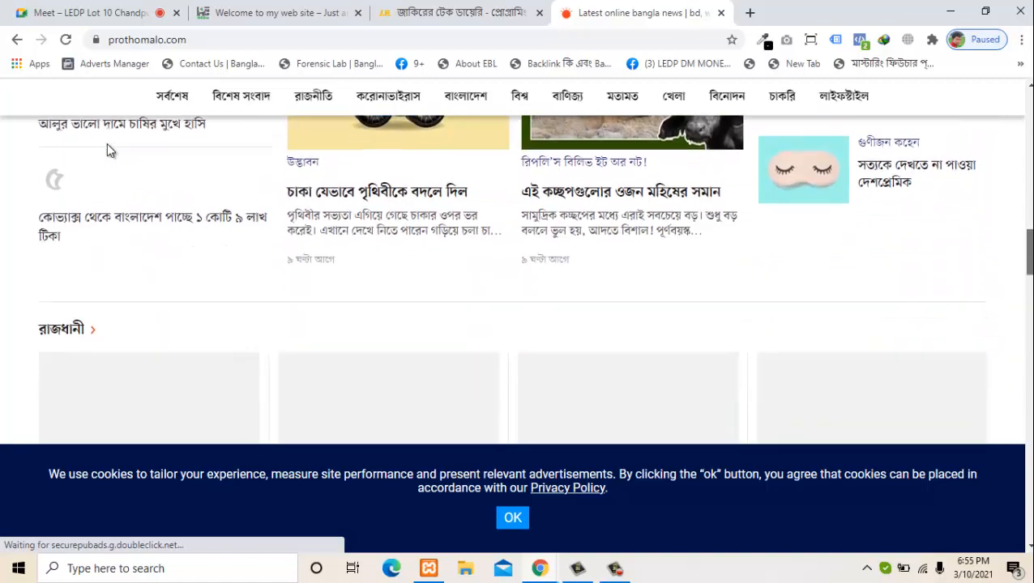
scroll(110, 150, "up", 6)
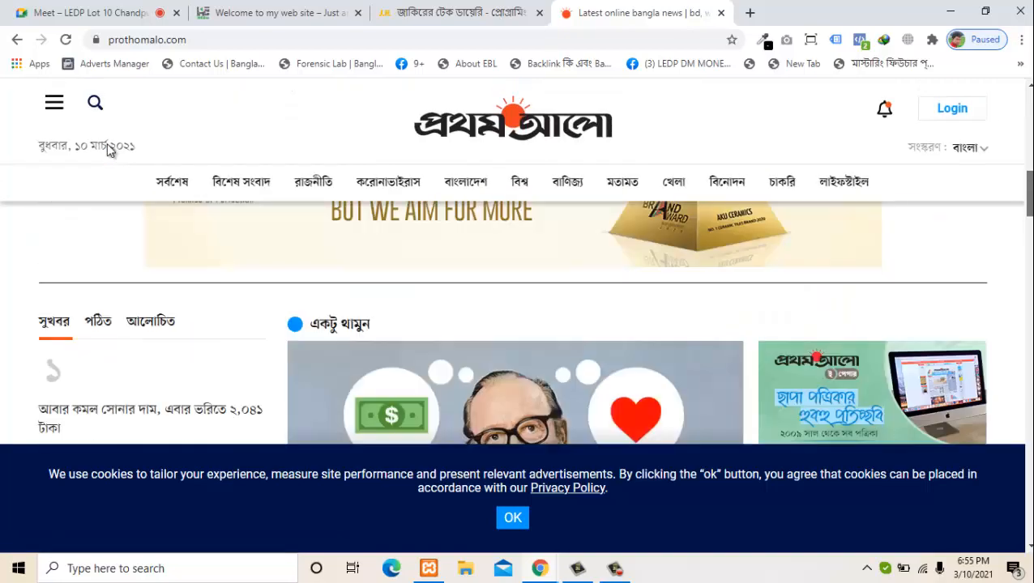
scroll(110, 150, "up", 3)
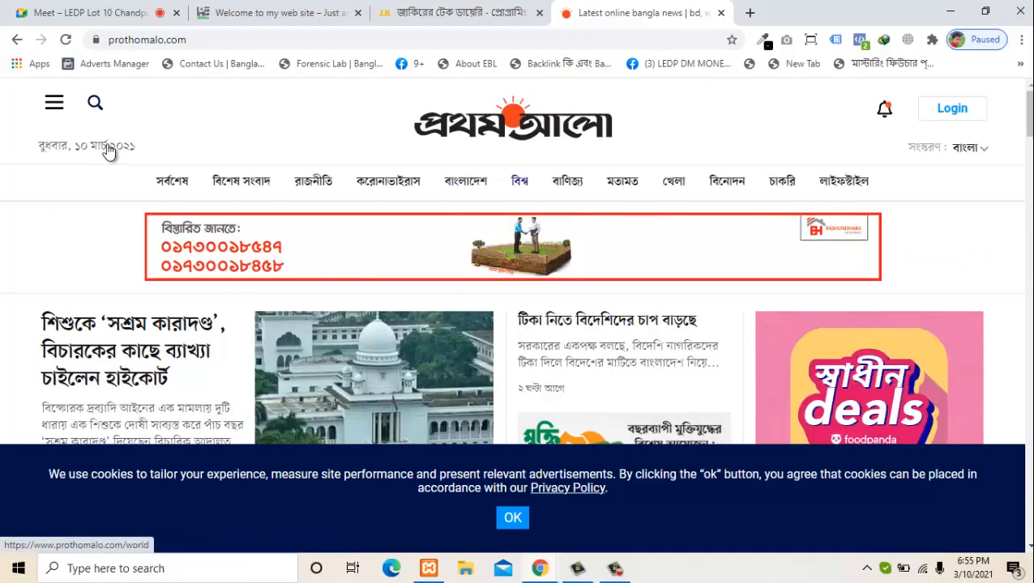
Open the খেলা (sports) category of Prothom Alo and look through its news items
left_click(673, 181)
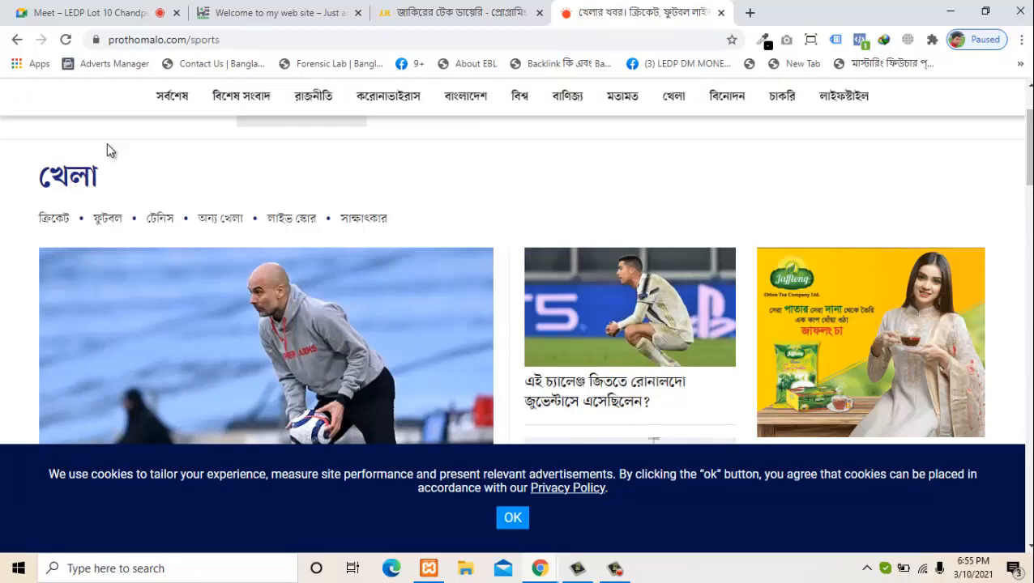
scroll(111, 151, "down", 6)
scroll(111, 151, "up", 2)
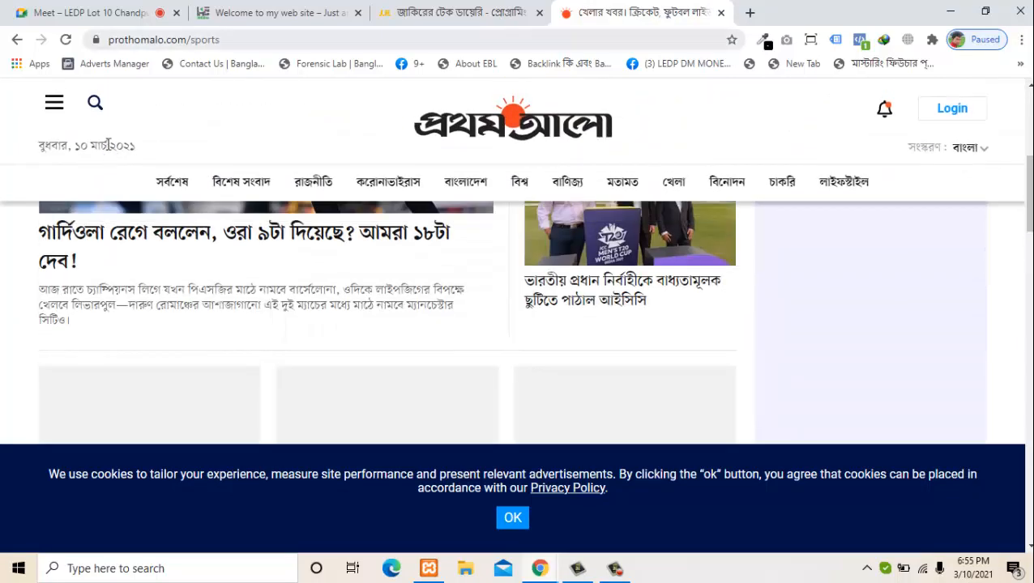
Open the ফ্রিল্যান্সিং (freelancing) category on jakir.me and look through its first post and sidebar
key("ctrl+shift+Tab")
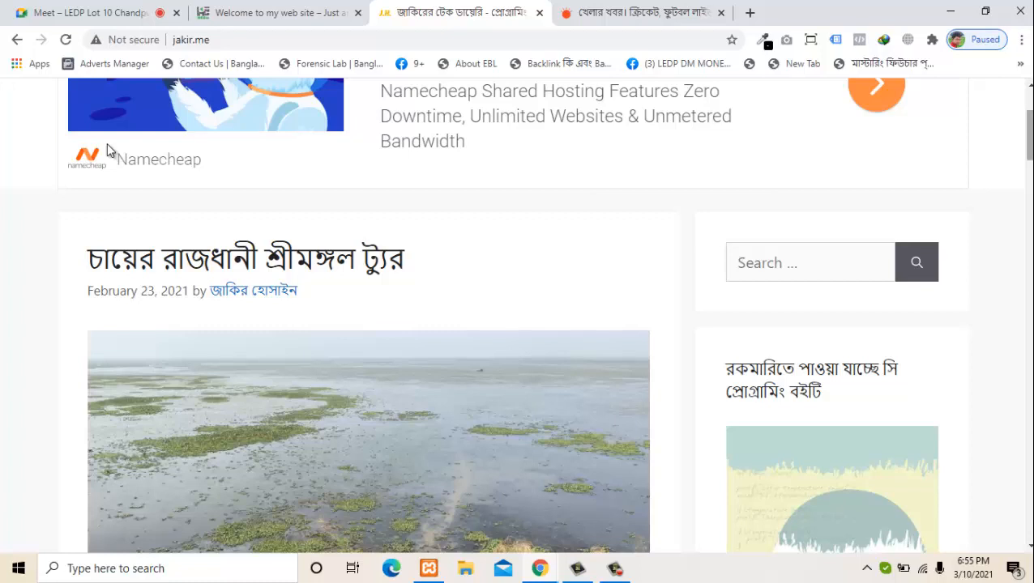
scroll(111, 150, "up", 3)
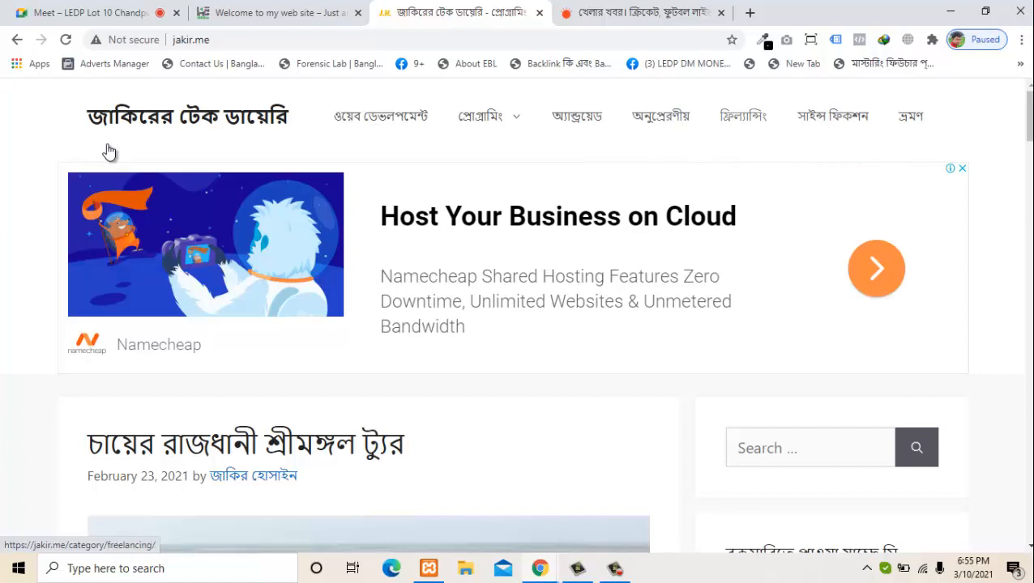
left_click(110, 151)
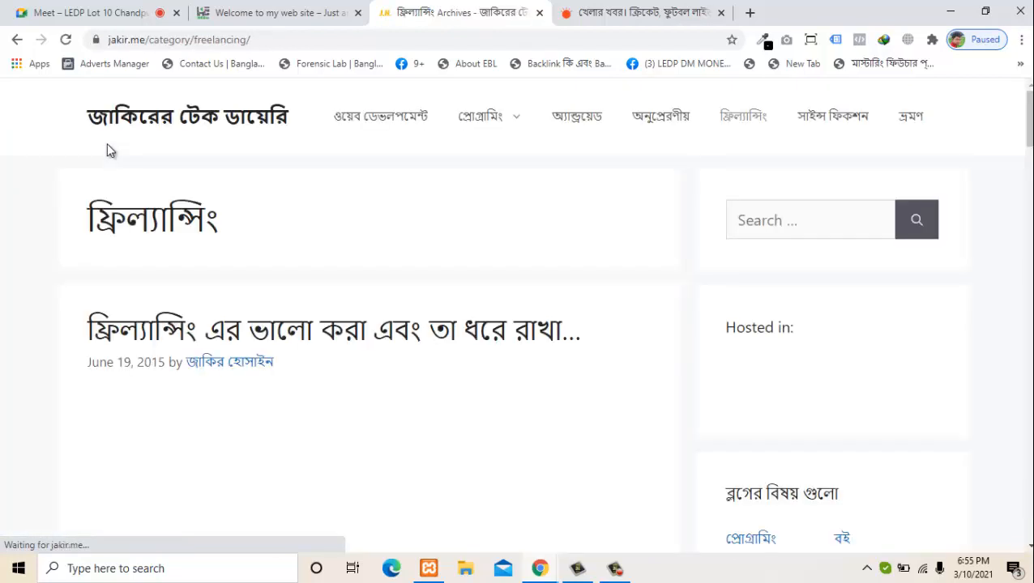
scroll(110, 151, "down", 10)
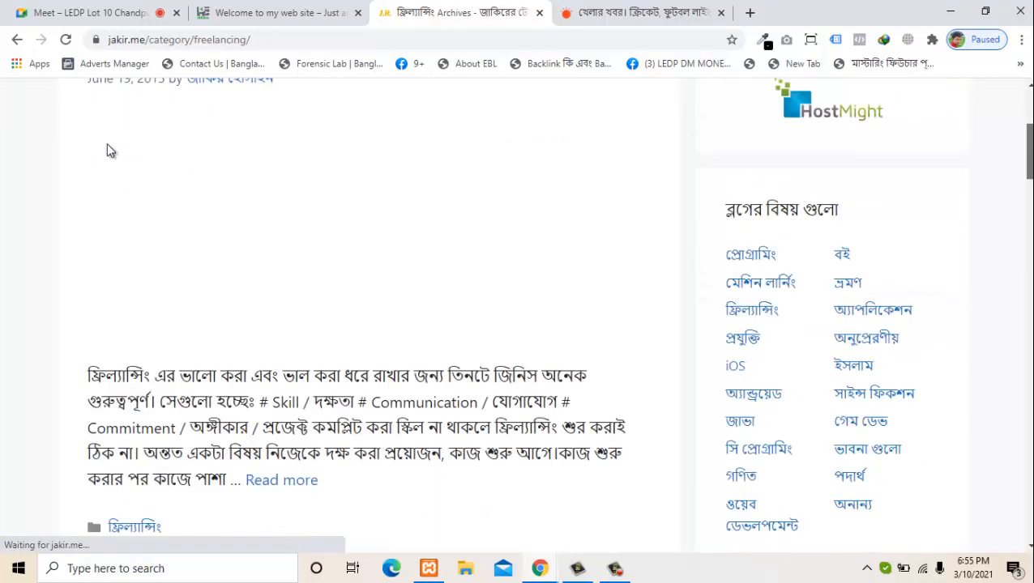
scroll(110, 151, "up", 9)
scroll(110, 150, "down", 3)
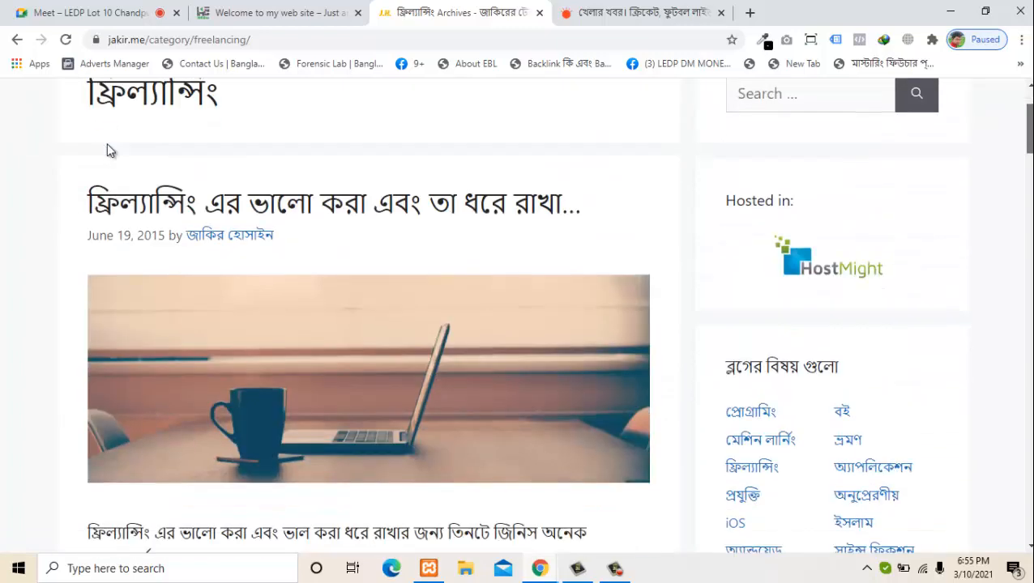
scroll(110, 150, "up", 2)
scroll(110, 151, "up", 2)
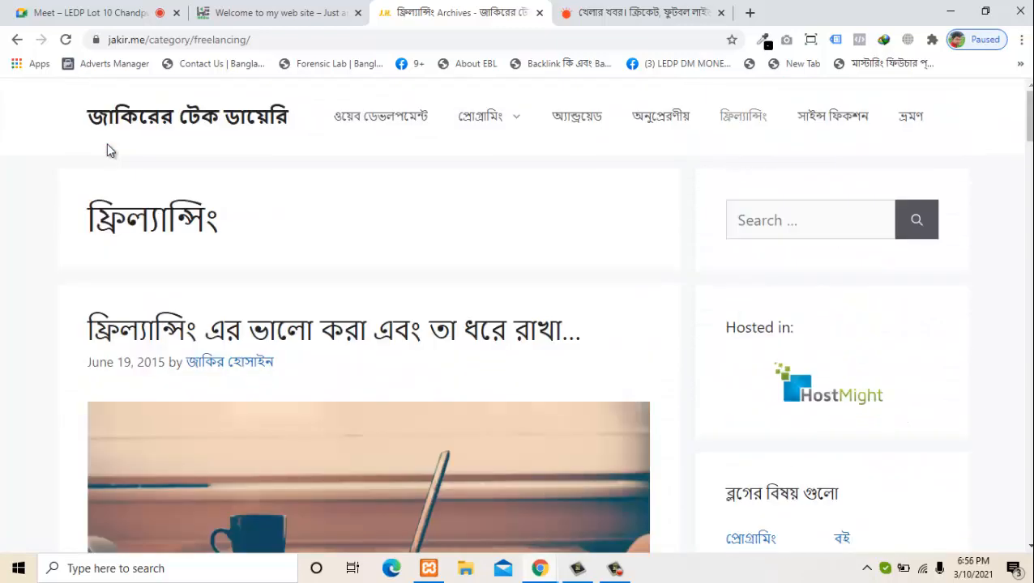
Compare the Prothom Alo sports page with the jakir.me freelancing page, finishing at the header of the sports page
key("ctrl+Tab")
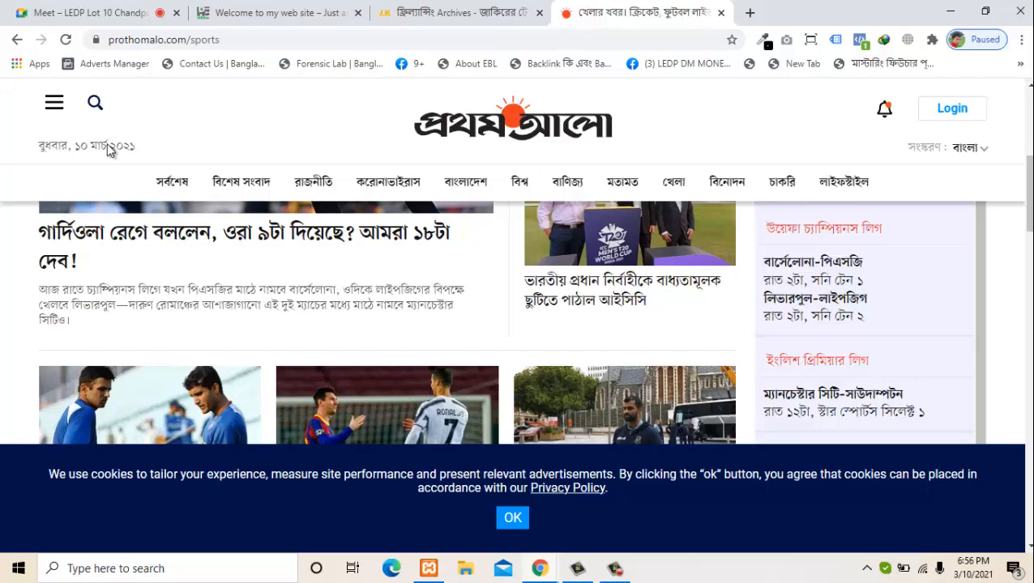
key("ctrl+shift+Tab")
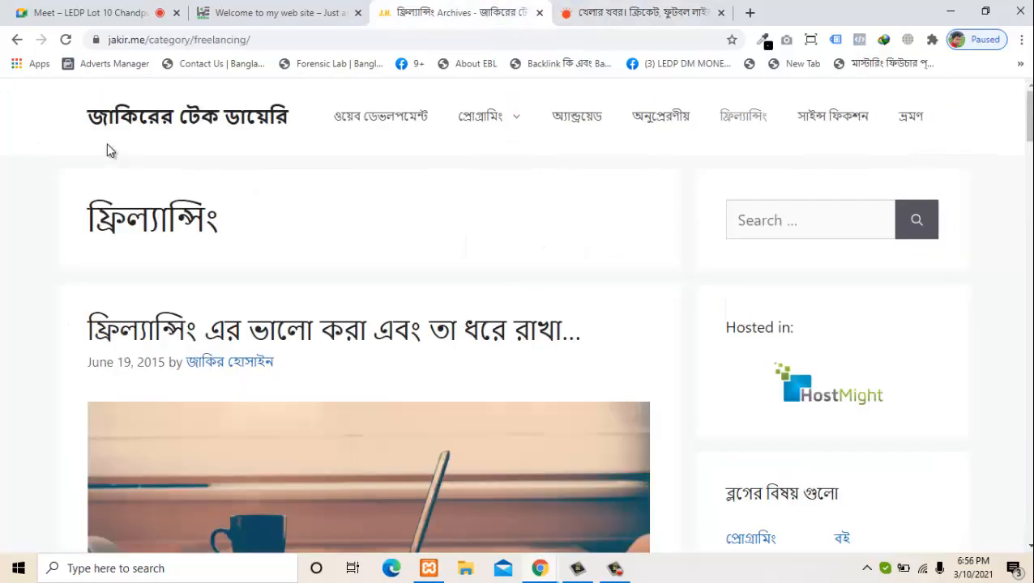
key("ctrl+Tab")
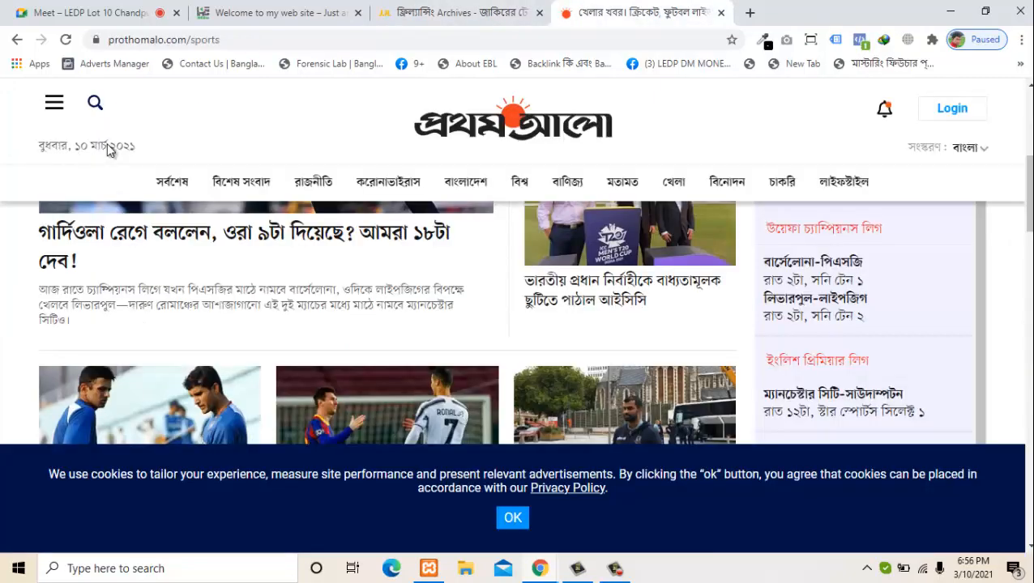
scroll(111, 152, "up", 5)
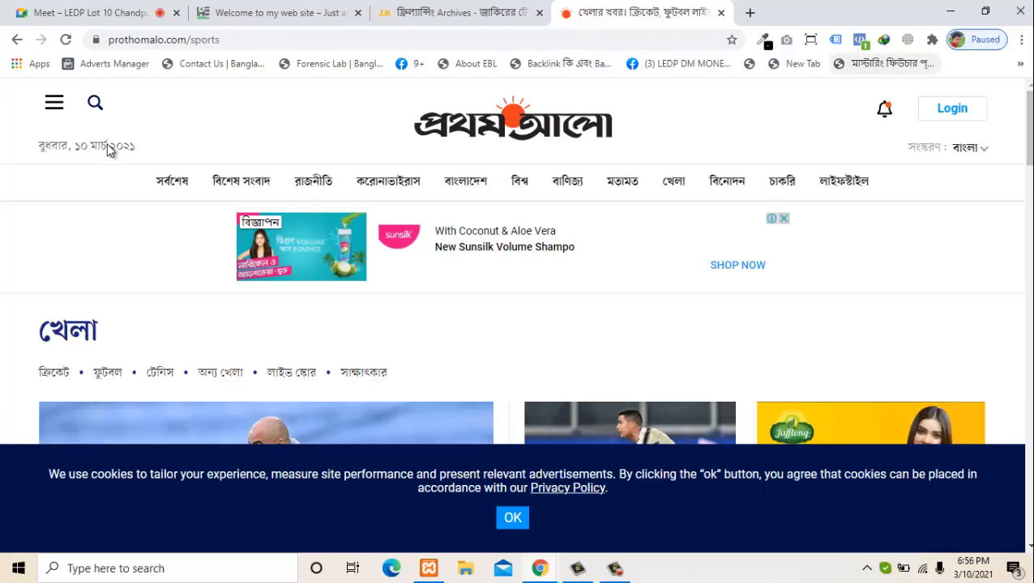
Open cronyco.net in a new tab and look through its homepage services, ready products and clients sections
key("ctrl+t")
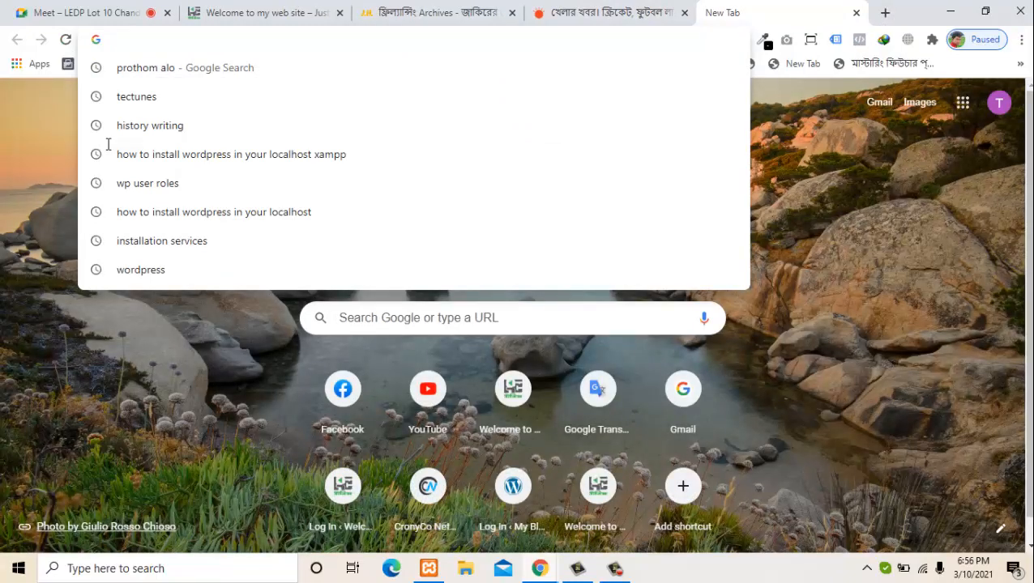
type("cronyco.net")
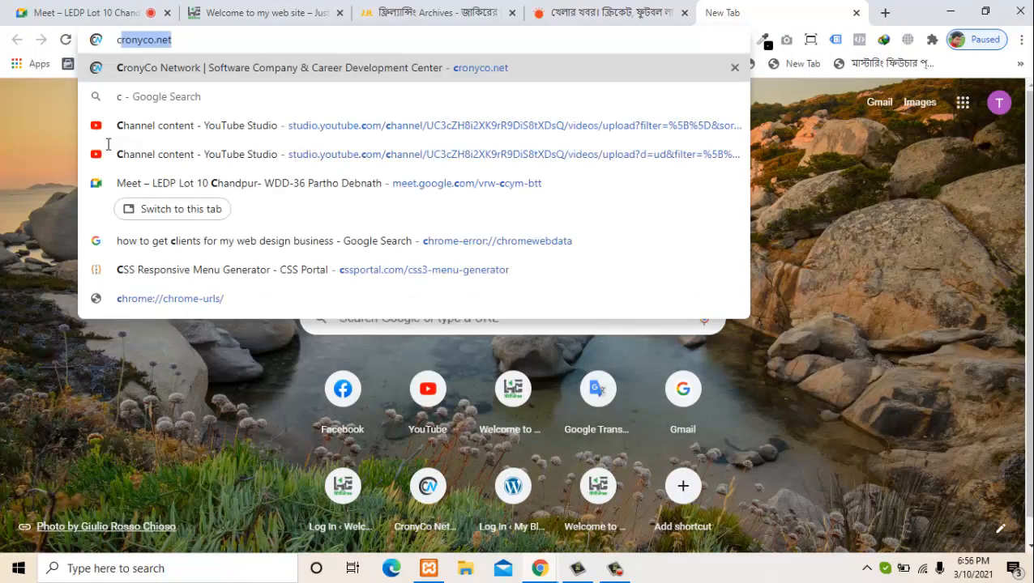
key("Return")
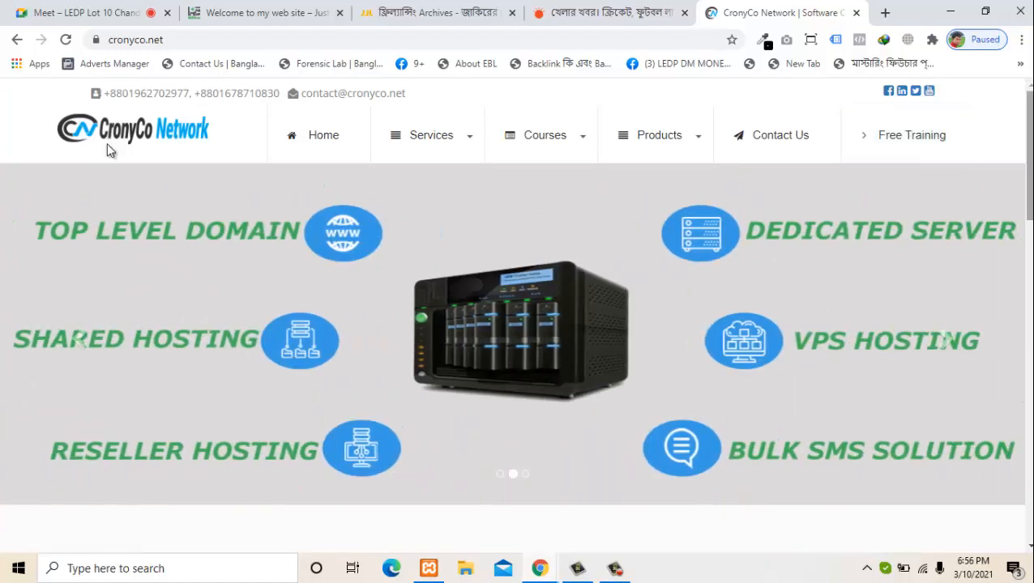
scroll(111, 152, "down", 5)
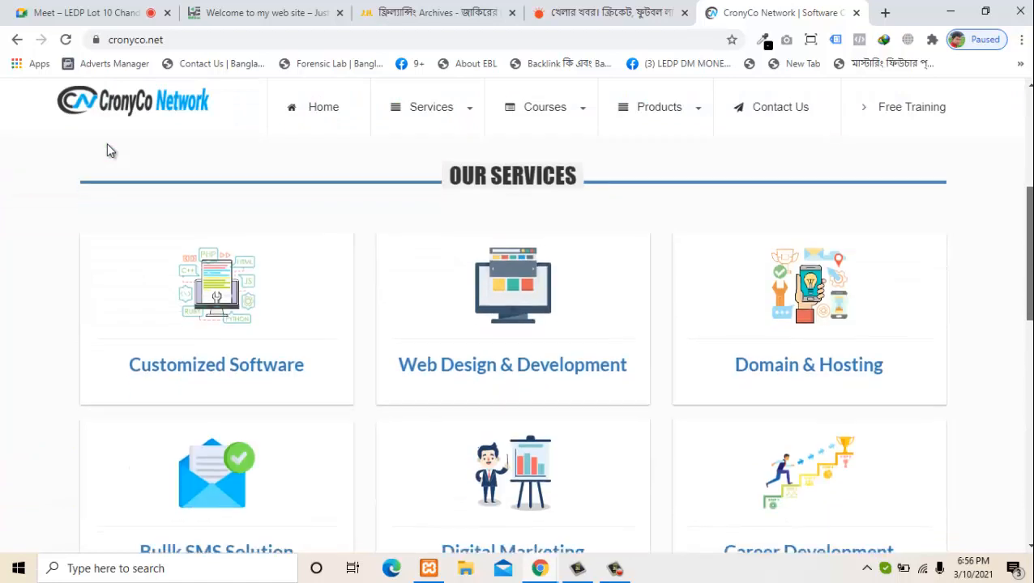
scroll(111, 151, "down", 5)
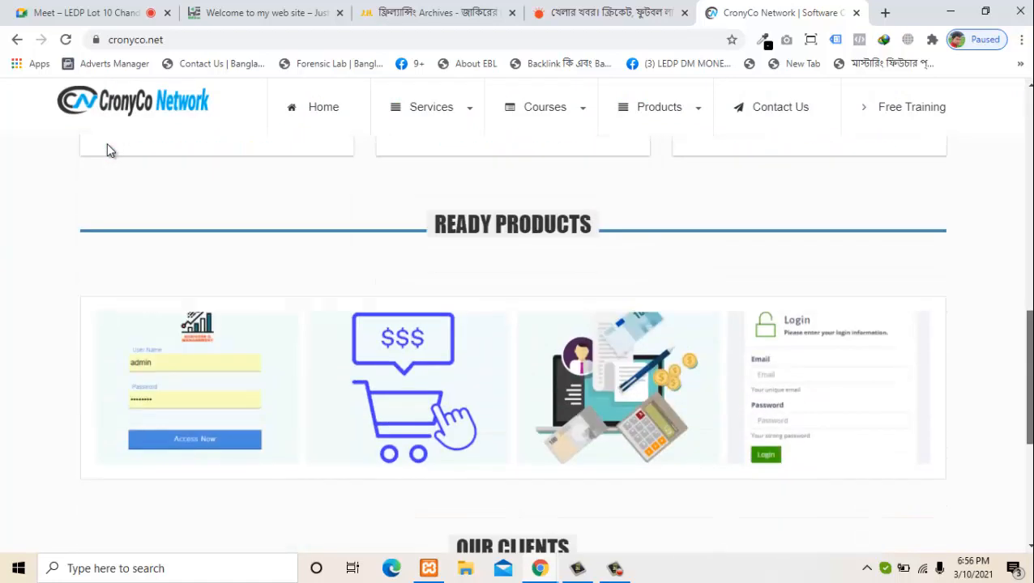
scroll(111, 152, "down", 2)
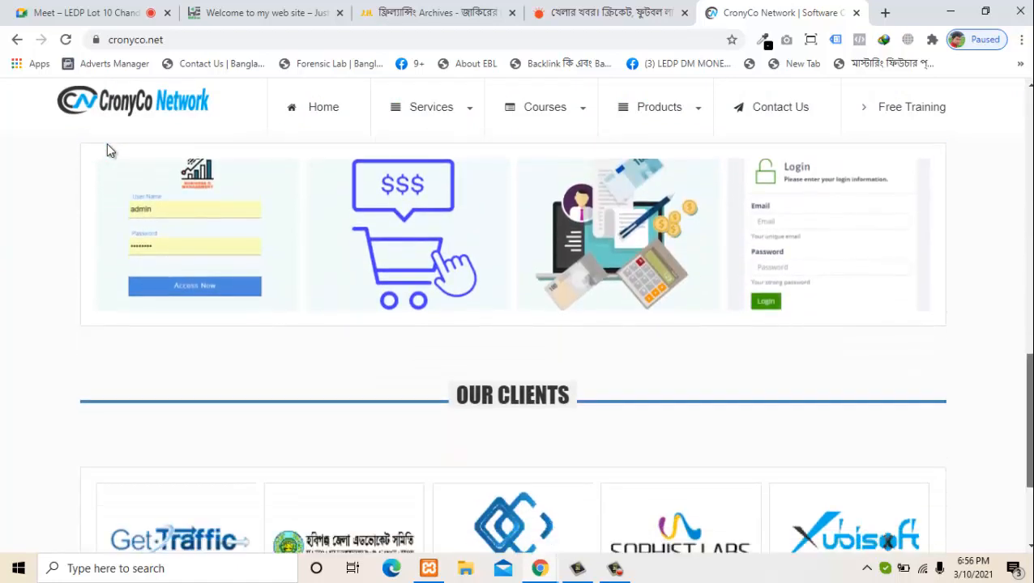
scroll(111, 151, "down", 3)
scroll(111, 151, "up", 6)
scroll(111, 151, "up", 6)
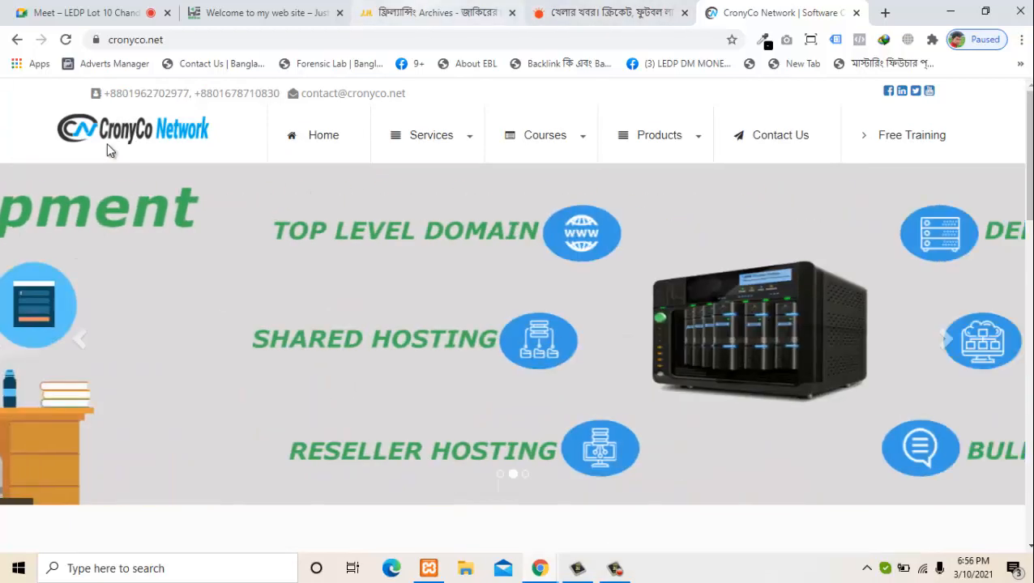
Check the Prothom Alo sports page against the CronyCo Network homepage and close both sites
key("ctrl+3")
key("ctrl+Tab")
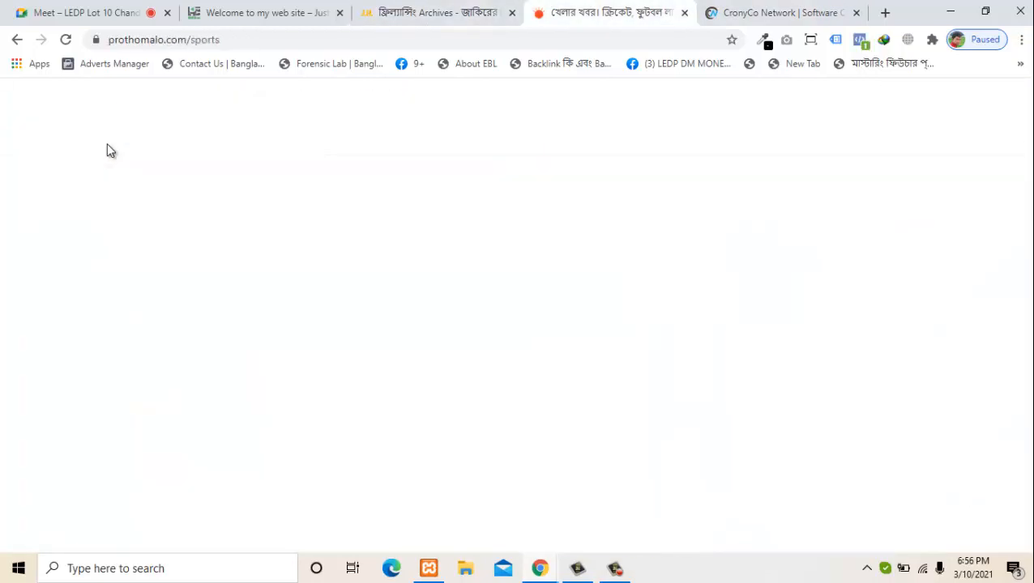
key("ctrl+Tab")
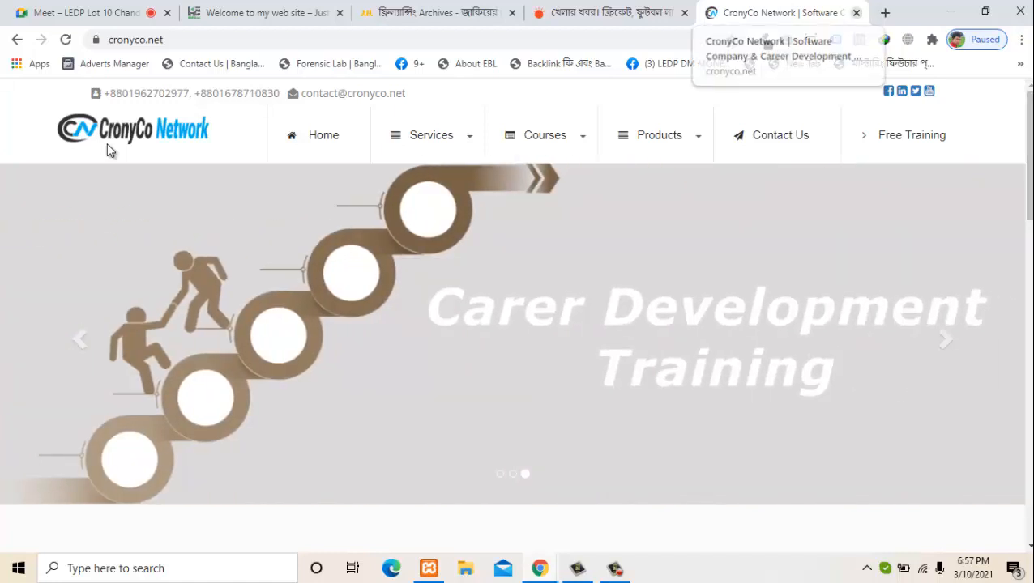
key("ctrl+w")
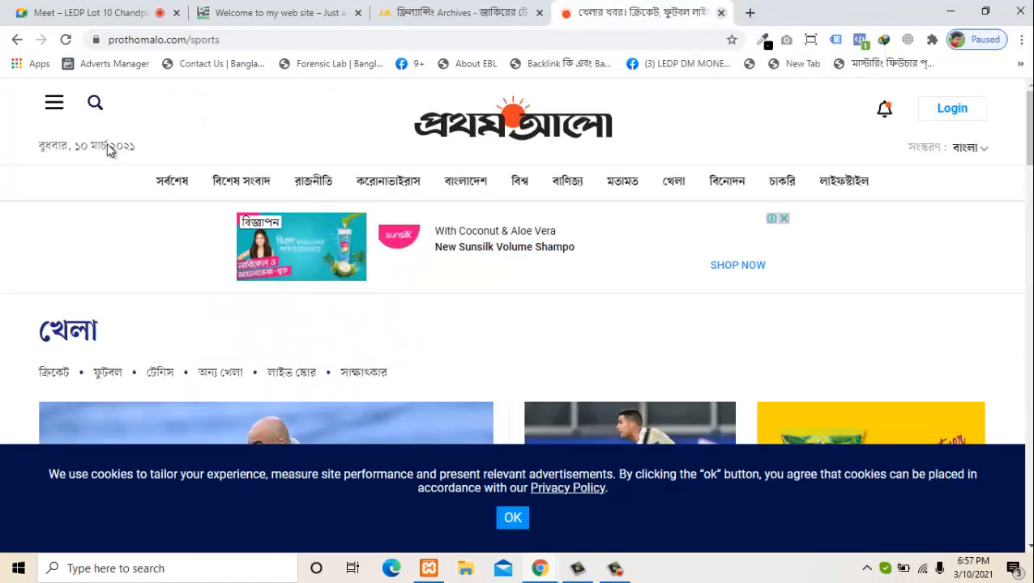
key("ctrl+w")
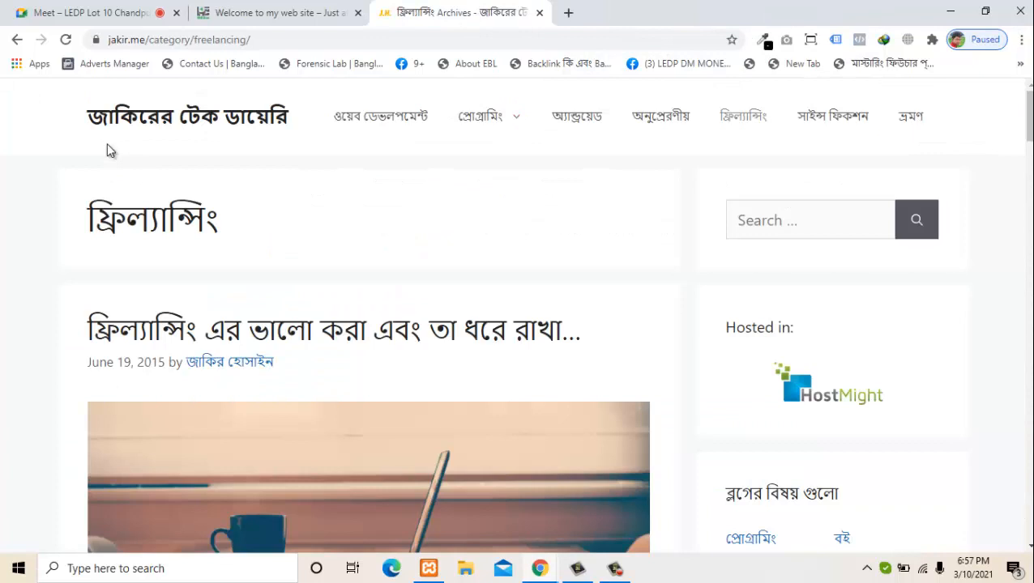
Return to the jakir.me homepage and look through its posts and its sidebar list of blog topics
left_click(110, 152)
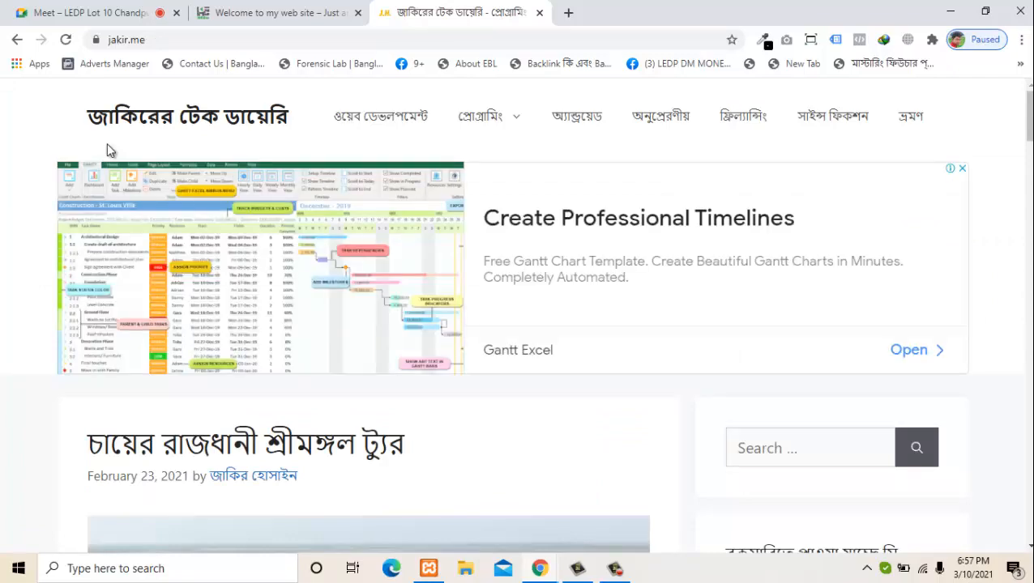
scroll(109, 151, "down", 15)
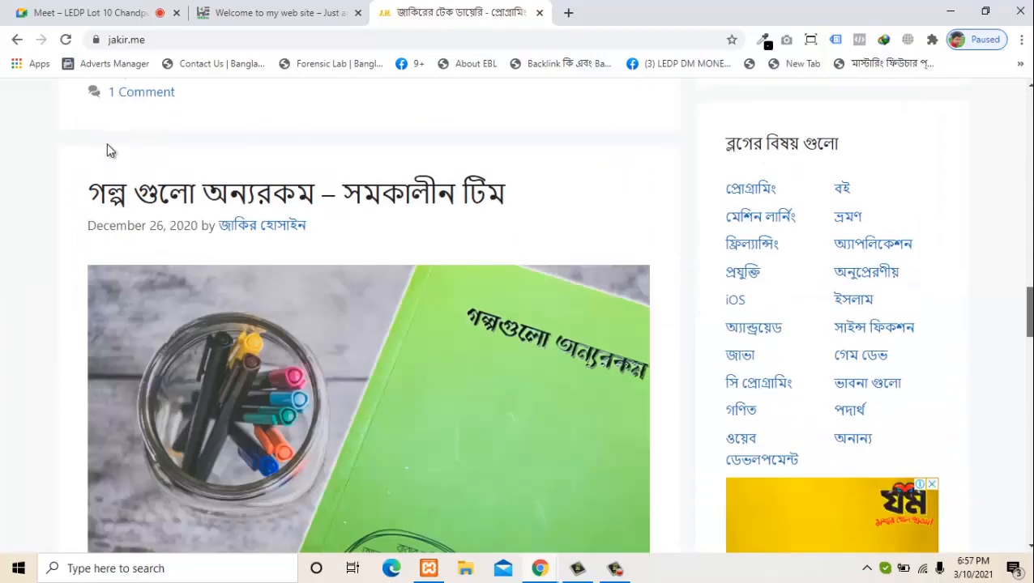
scroll(110, 151, "down", 5)
scroll(110, 151, "up", 20)
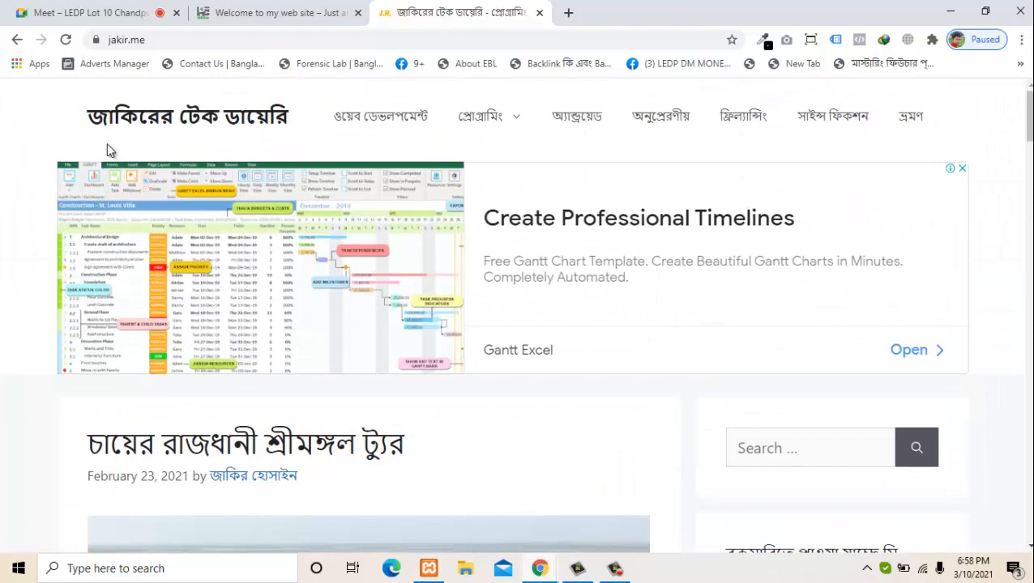
Compare the homepage of the local WordPress test site with the jakir.me homepage
key("ctrl+shift+Tab")
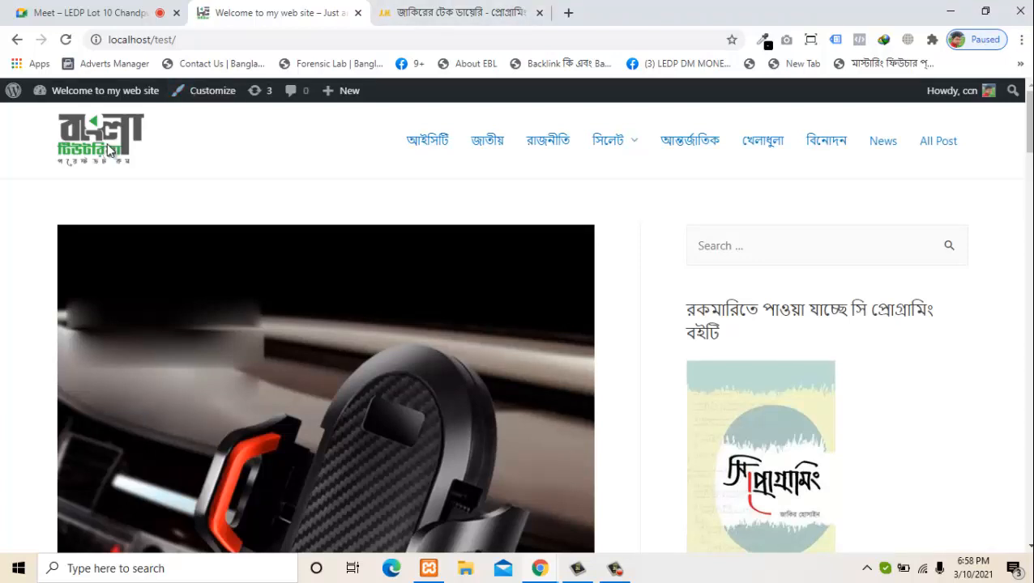
key("ctrl+Tab")
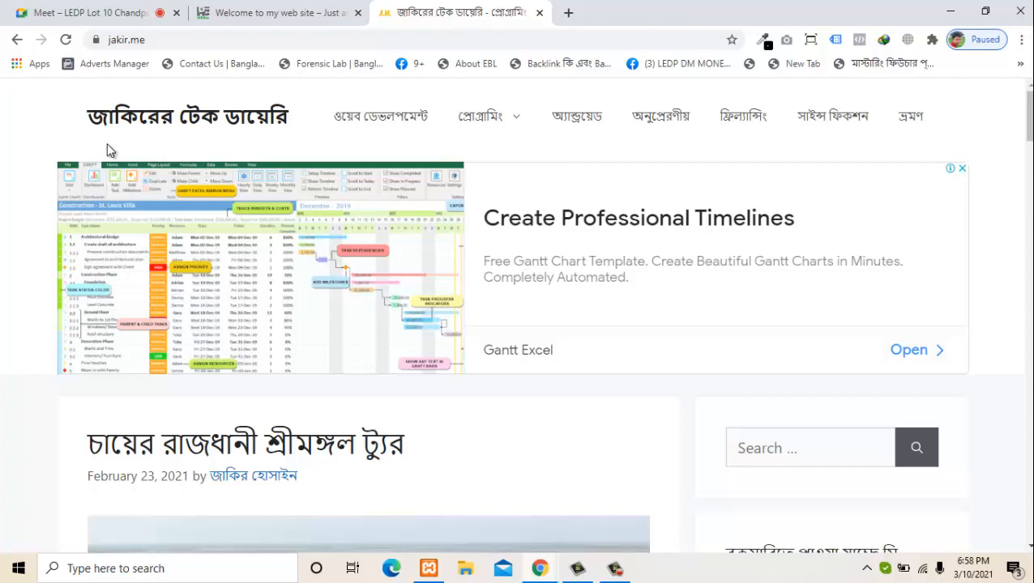
key("ctrl+shift+Tab")
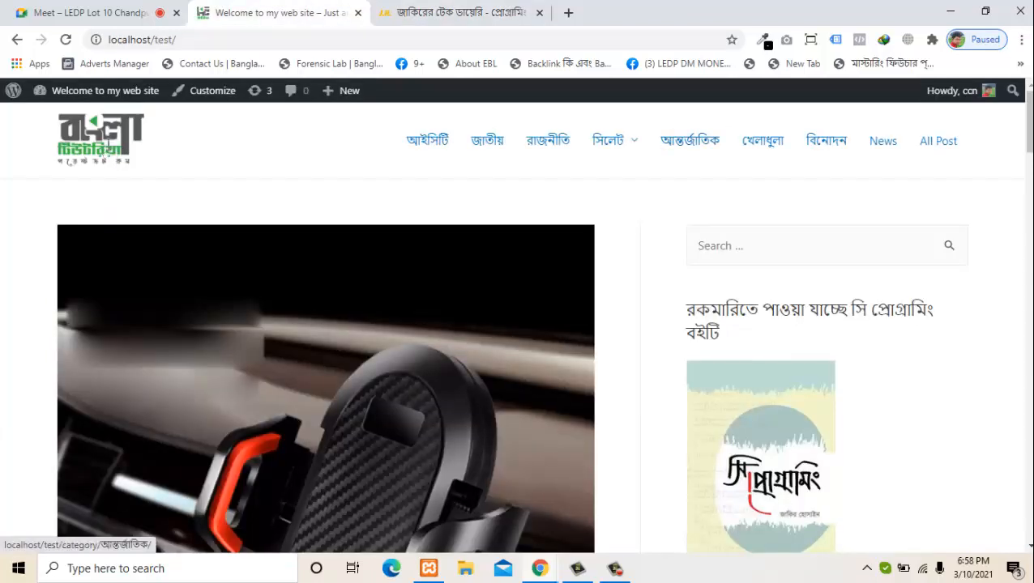
Highlight the test/ part of the local site's address and look through the homepage's posts and categories
key("ctrl+l")
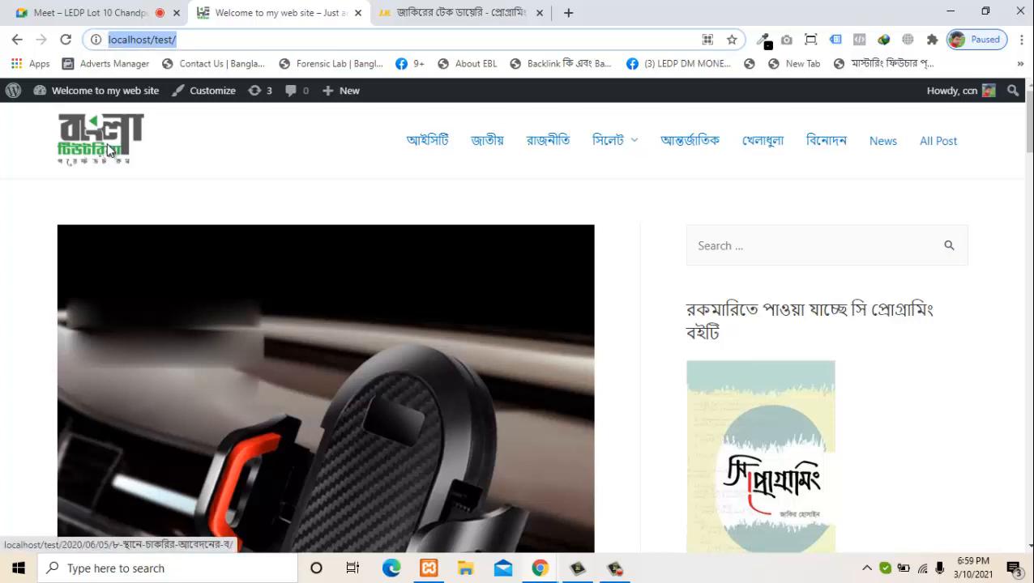
key("End")
key("shift+Left")
key("shift+Left")
key("shift+Left")
key("shift+Left")
key("shift+Left")
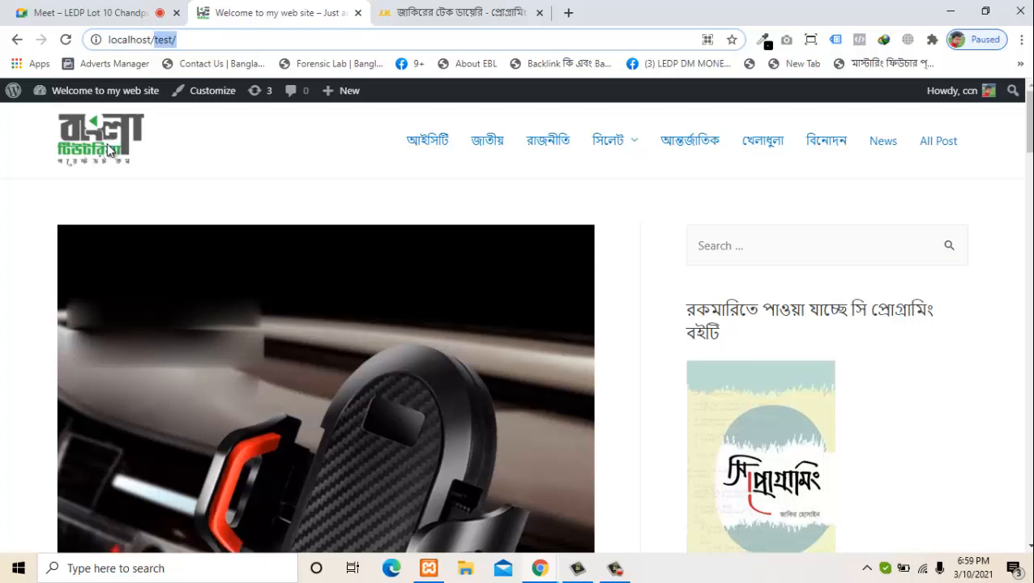
scroll(109, 150, "down", 10)
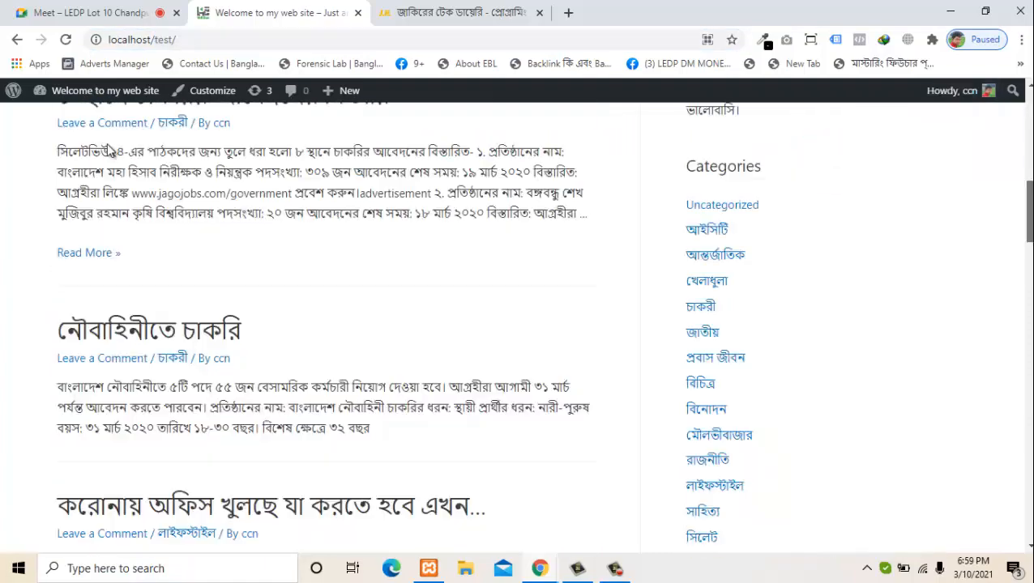
scroll(109, 151, "up", 10)
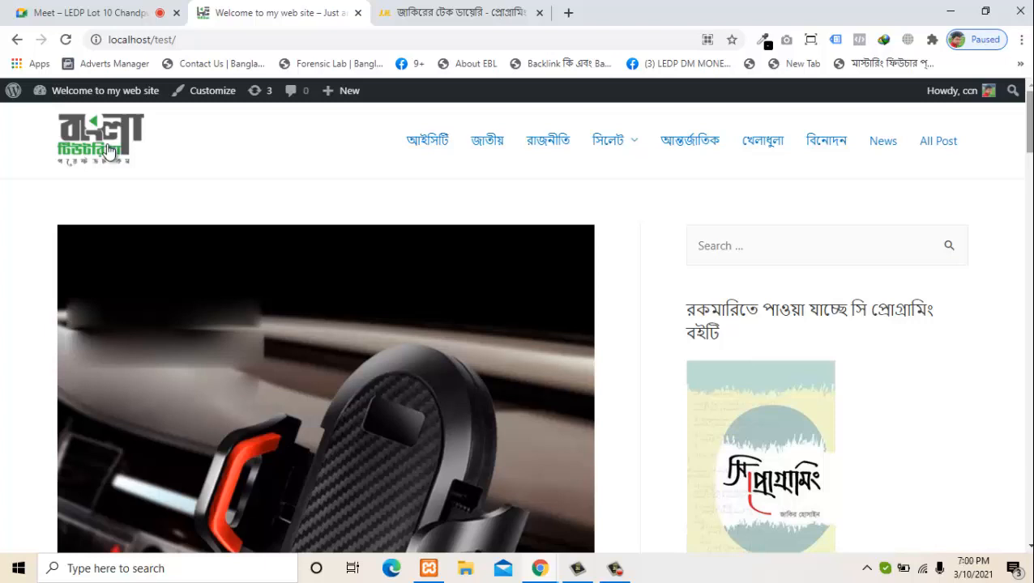
Open the local site's WordPress dashboard and go through the installed plugins to the page for adding new ones
mouse_move(105, 90)
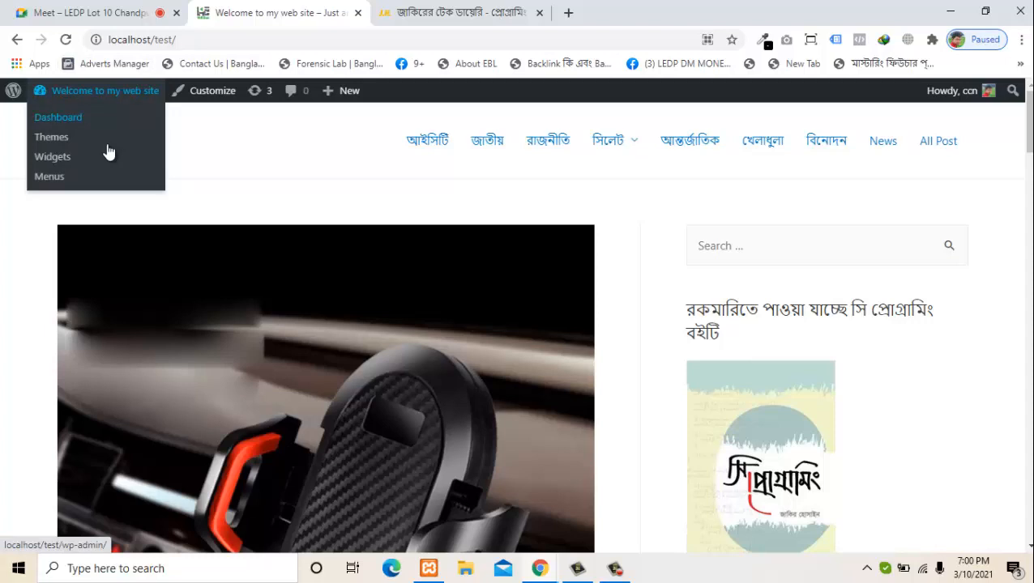
left_click(109, 152)
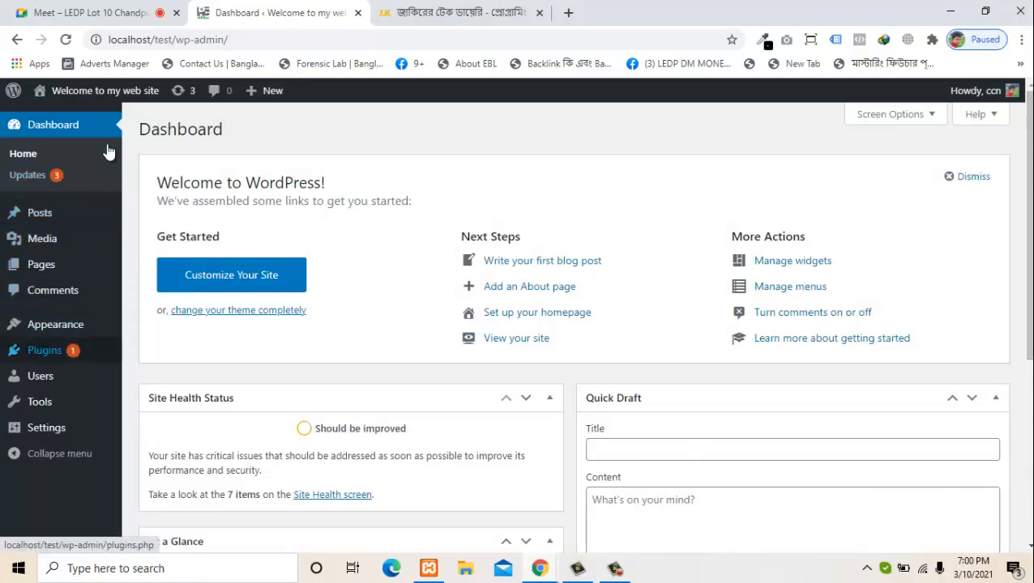
mouse_move(48, 351)
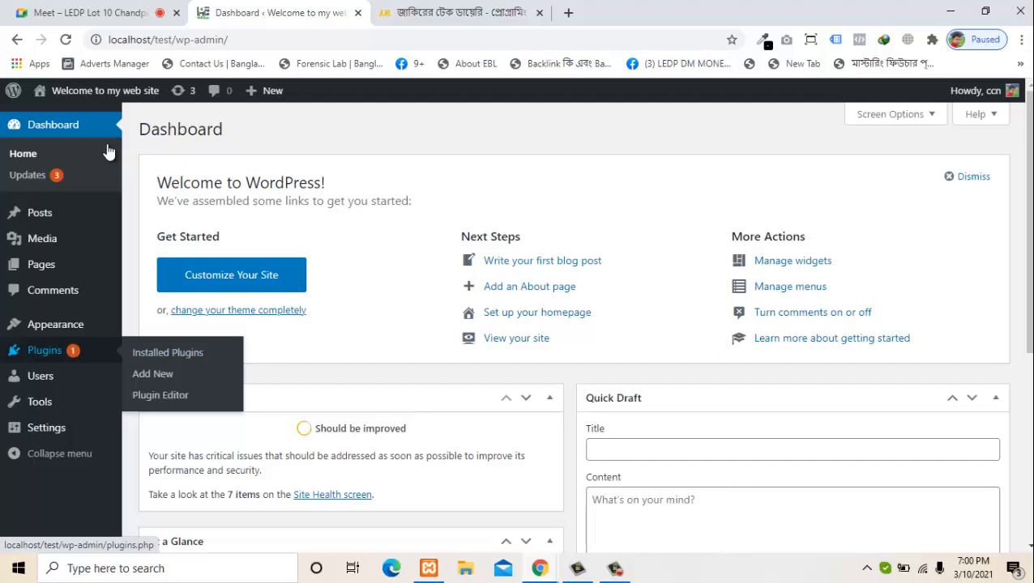
left_click(167, 353)
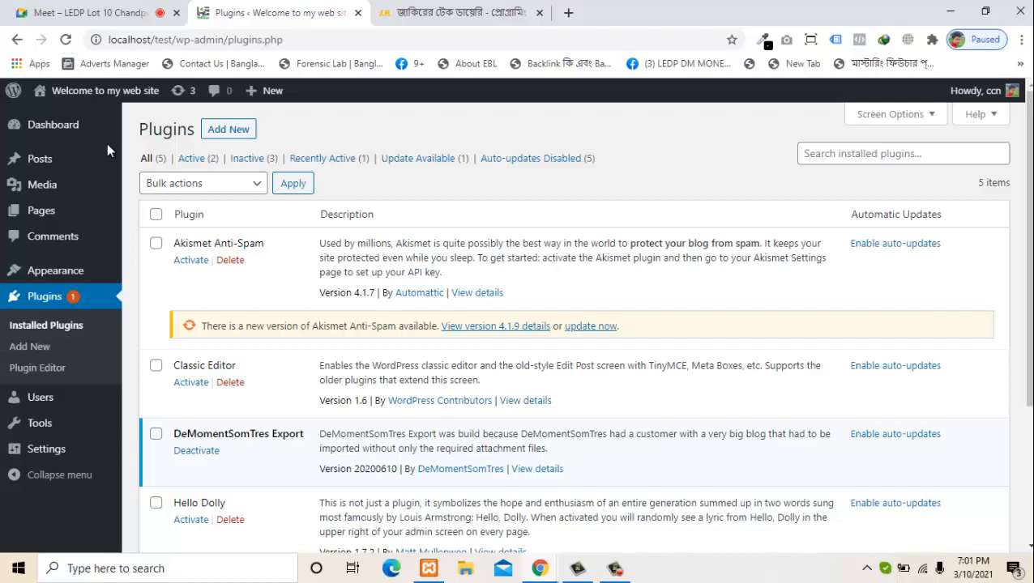
left_click(229, 130)
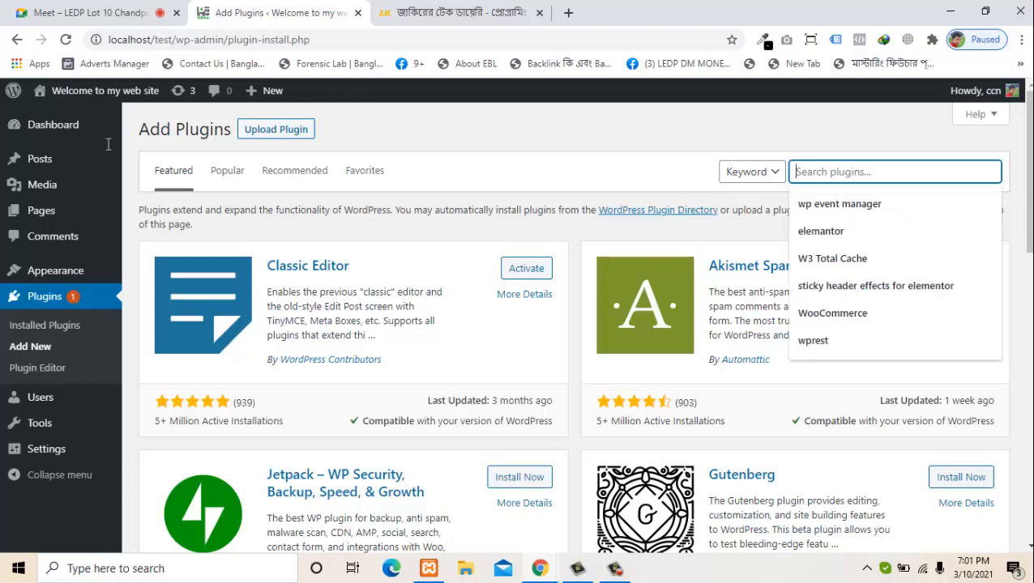
Search the plugin directory for the previously used term wprest
key("Down")
key("Down")
key("Down")
key("Down")
key("Down")
key("Down")
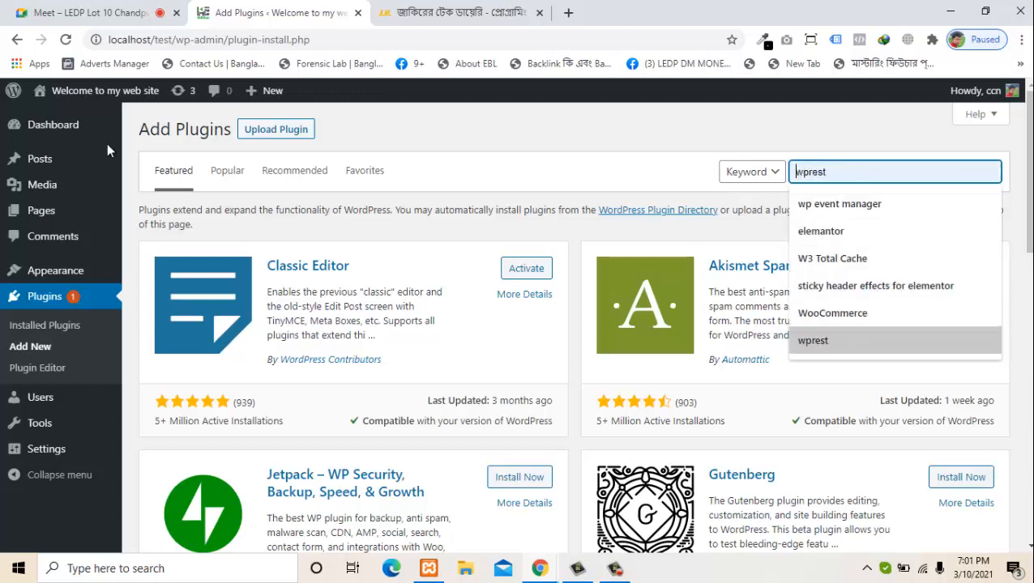
key("Return")
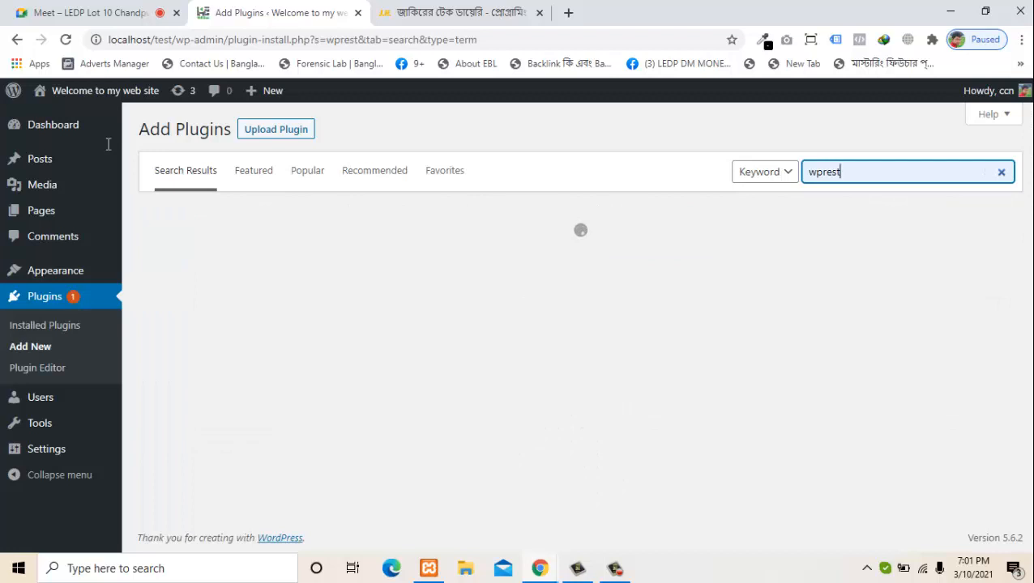
Correct the plugin search term to wp reset
key("Left")
key("Left")
key("Left")
key("Left")
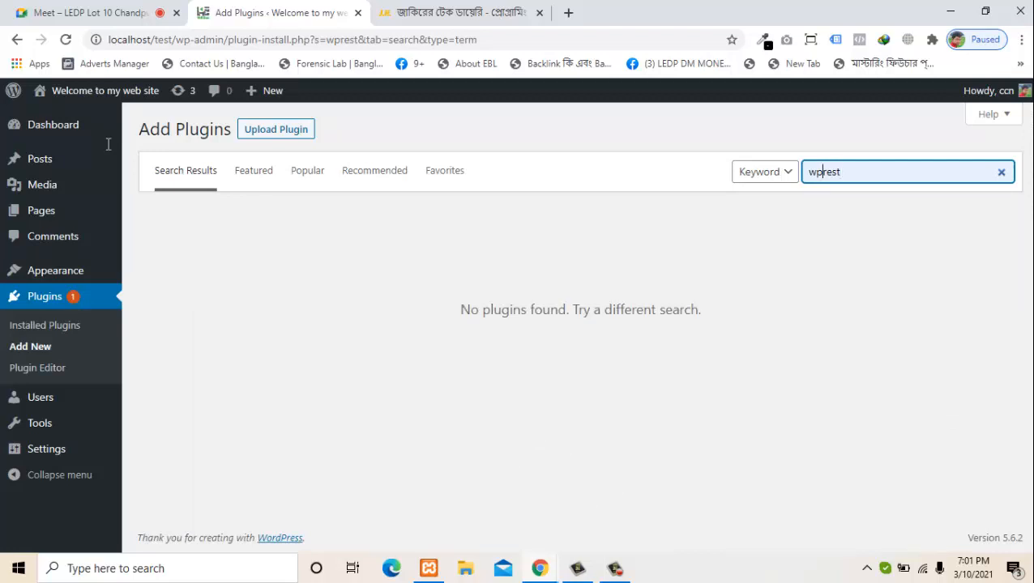
key("End")
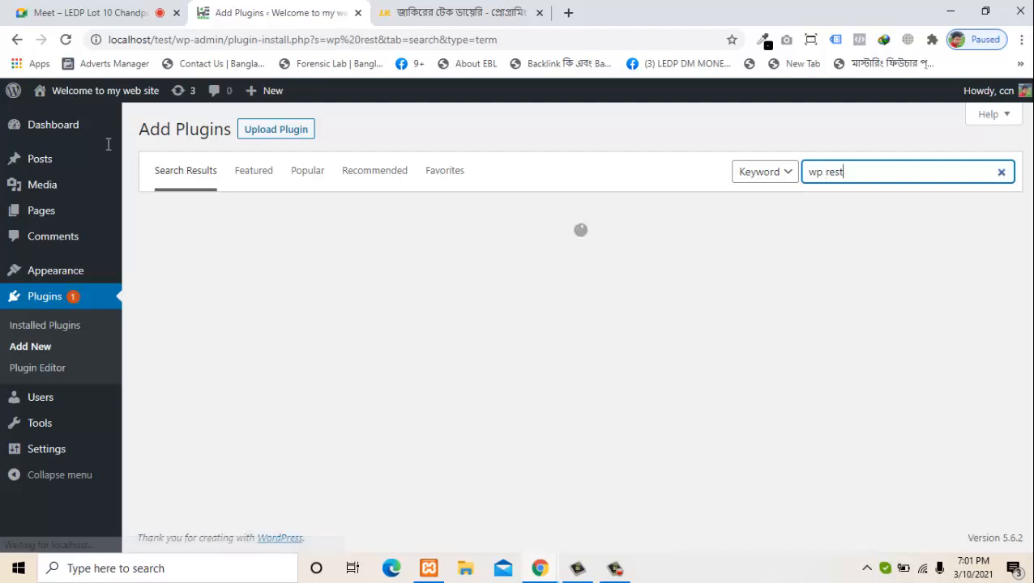
key("BackSpace")
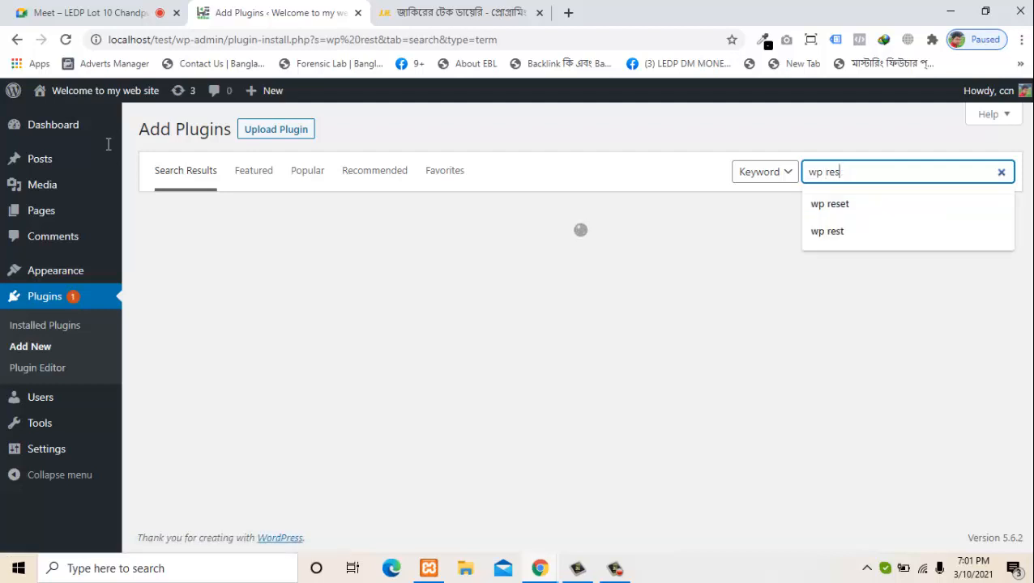
type("et")
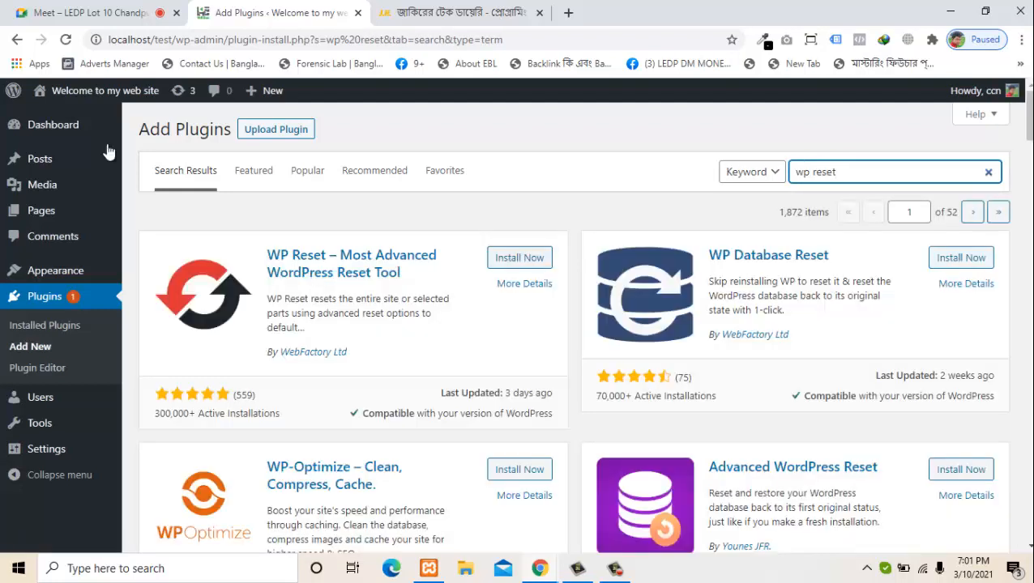
Install the plugin WP Reset – Most Advanced WordPress Reset Tool, restarting the installation if needed
left_click(519, 258)
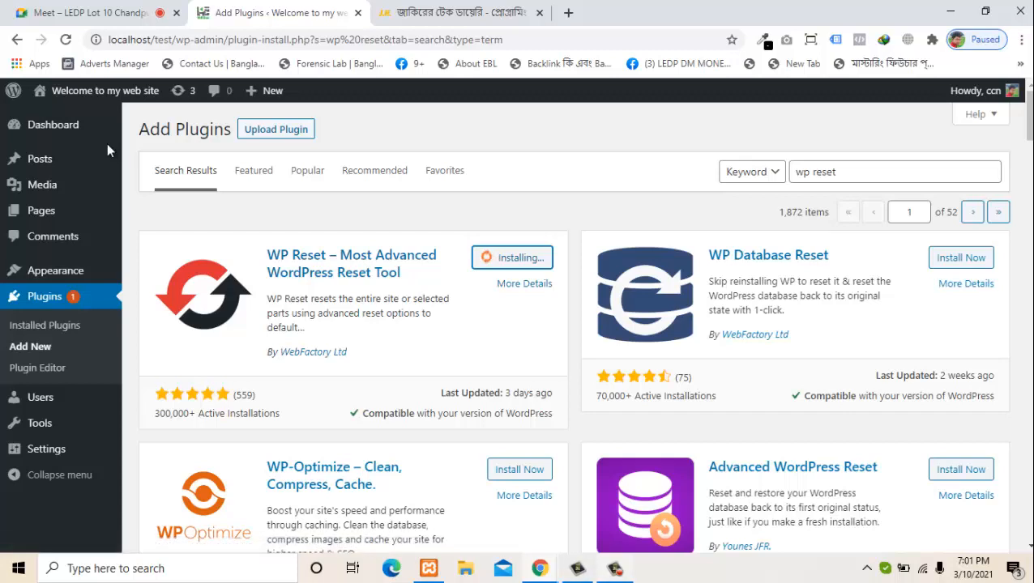
key("F9")
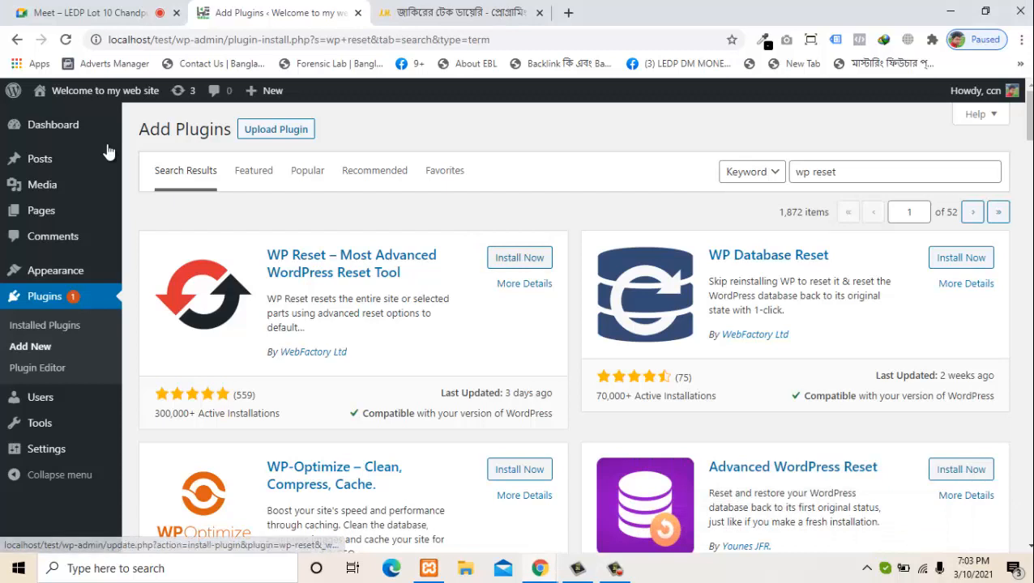
key("Return")
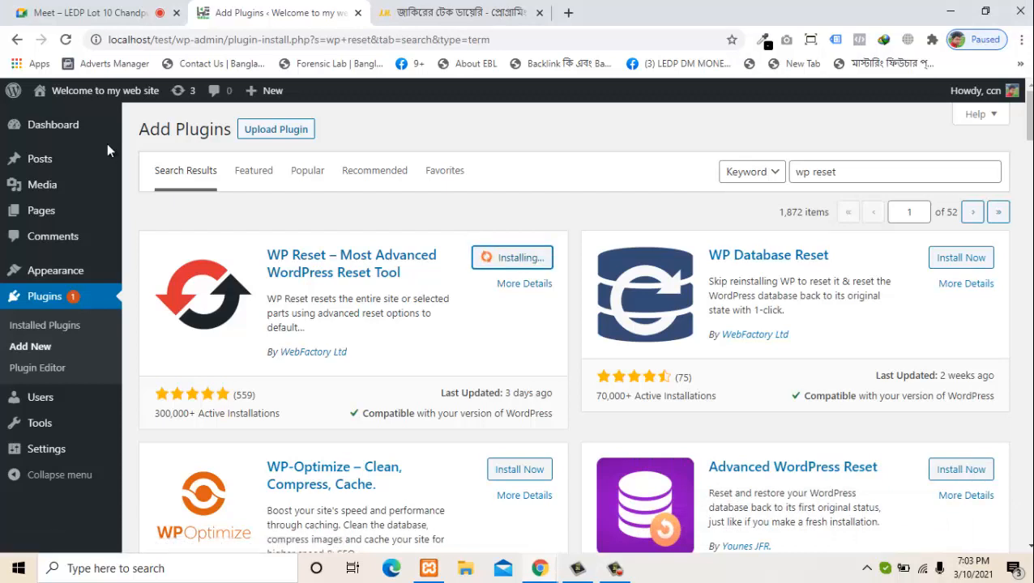
key("F9")
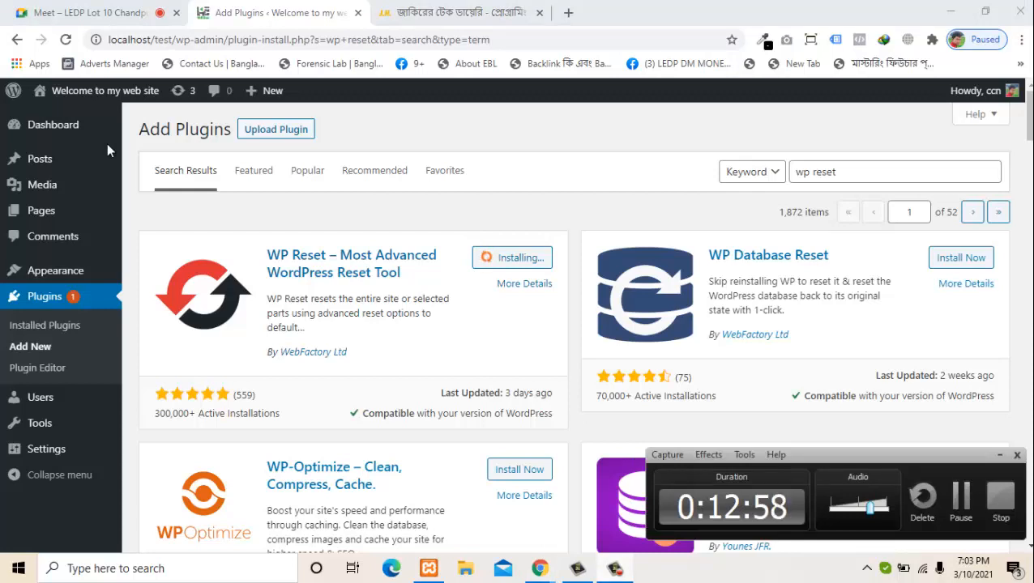
key("F9")
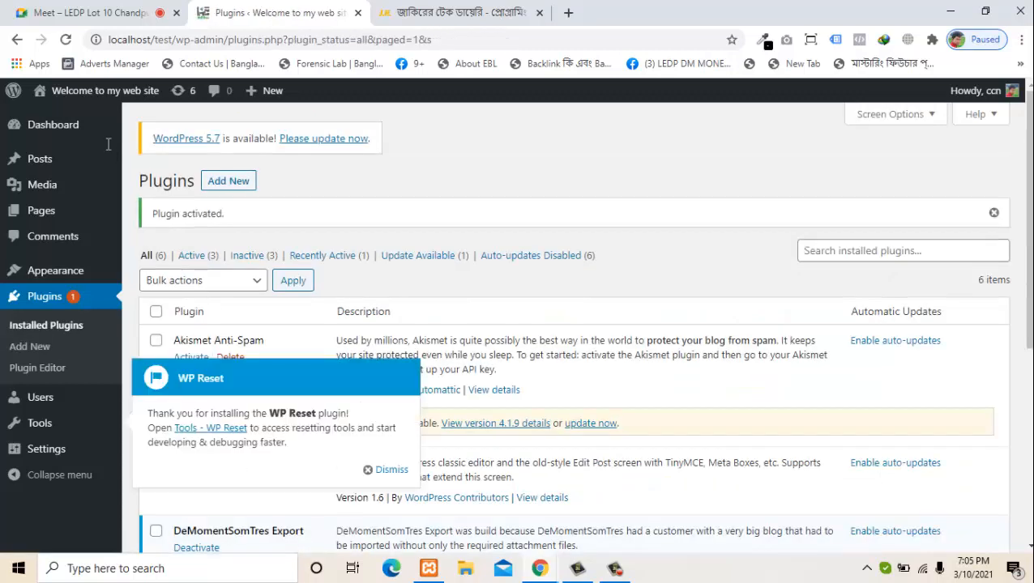
Dismiss the WP Reset welcome notice, look over the installed plugins and open the WP Reset tool page
left_click(385, 470)
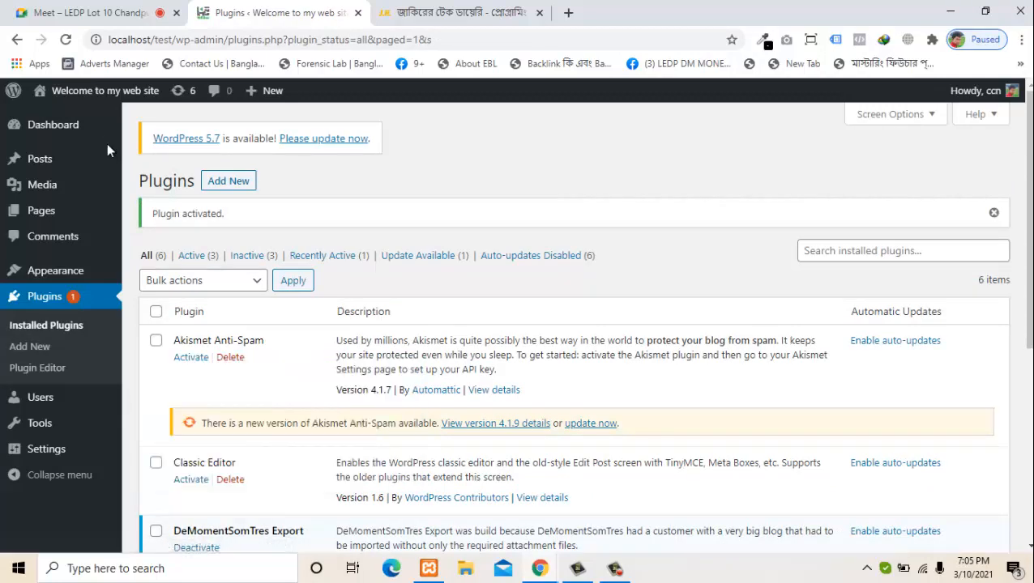
scroll(107, 151, "down", 3)
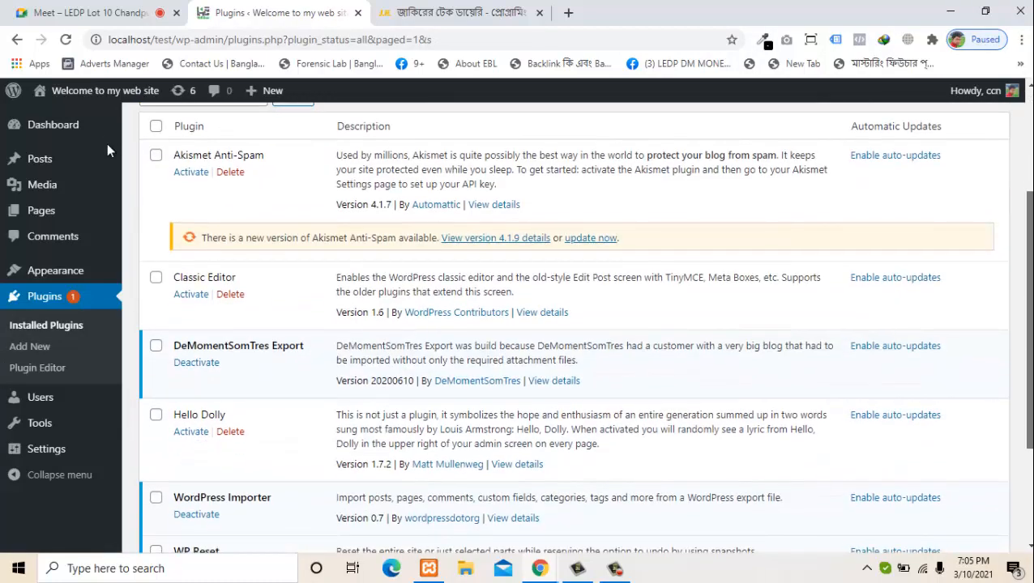
scroll(108, 151, "down", 1)
scroll(108, 151, "up", 5)
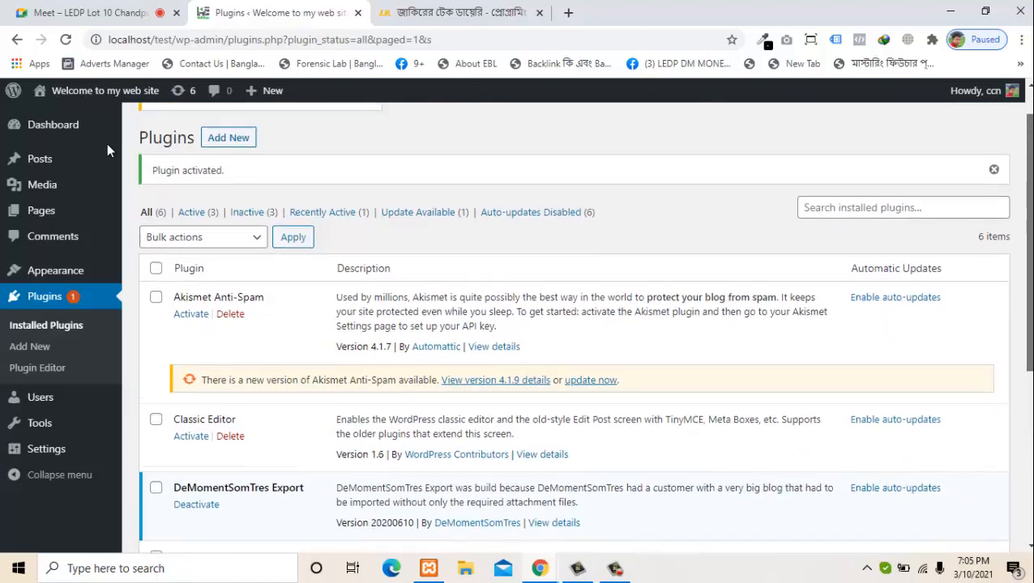
scroll(108, 150, "down", 2)
scroll(108, 151, "down", 2)
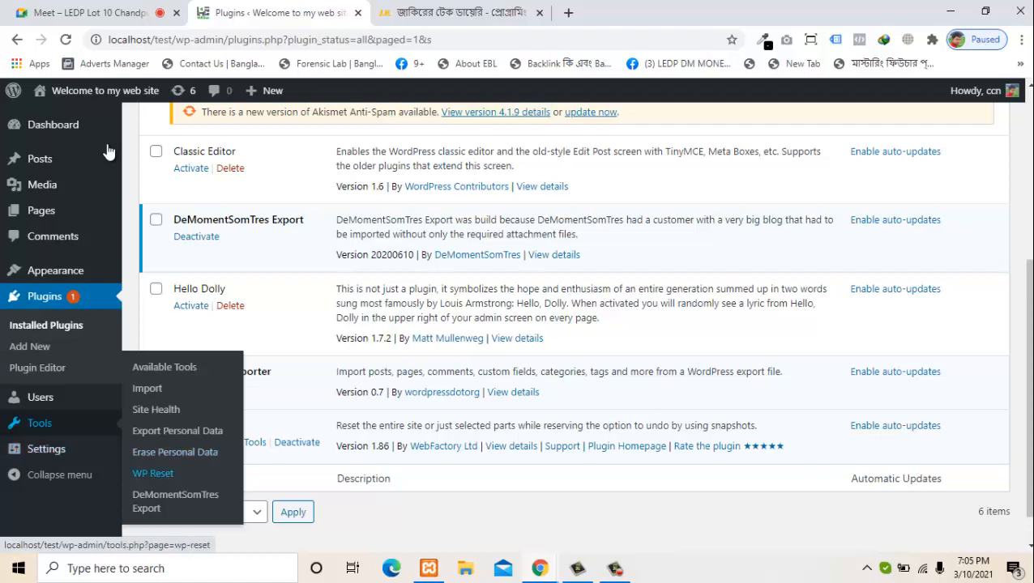
left_click(153, 474)
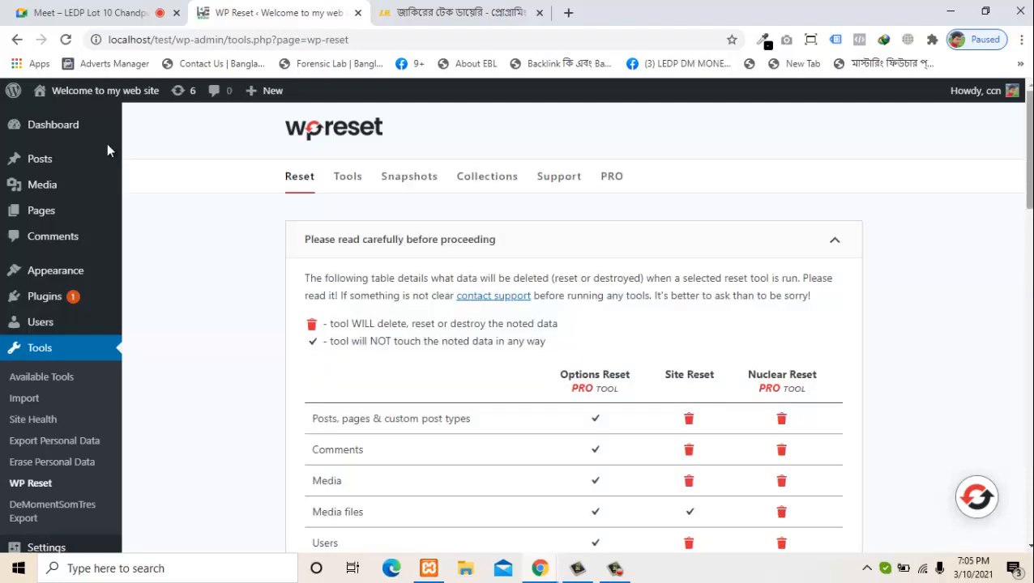
Run Site Reset with only the WP Reset plugin set to reactivate, entering reset as confirmation and approving the WordPress reset
scroll(107, 151, "down", 9)
scroll(108, 150, "down", 4)
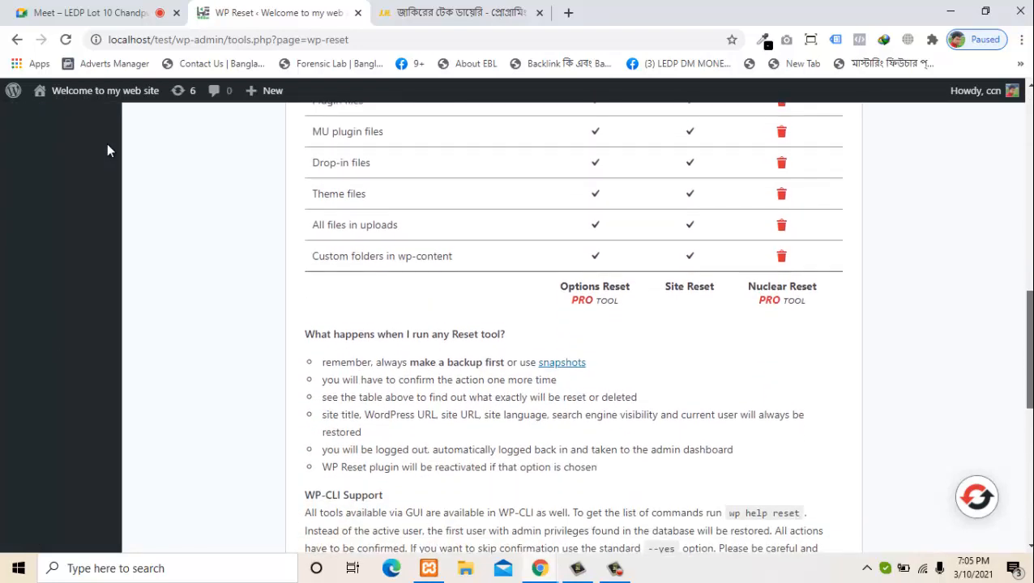
scroll(107, 150, "down", 3)
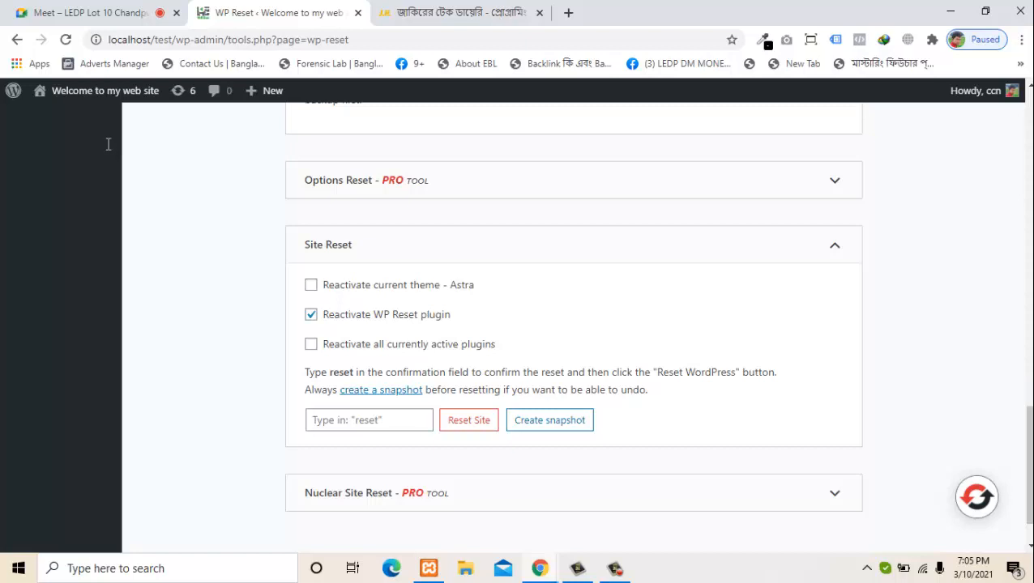
left_click(368, 420)
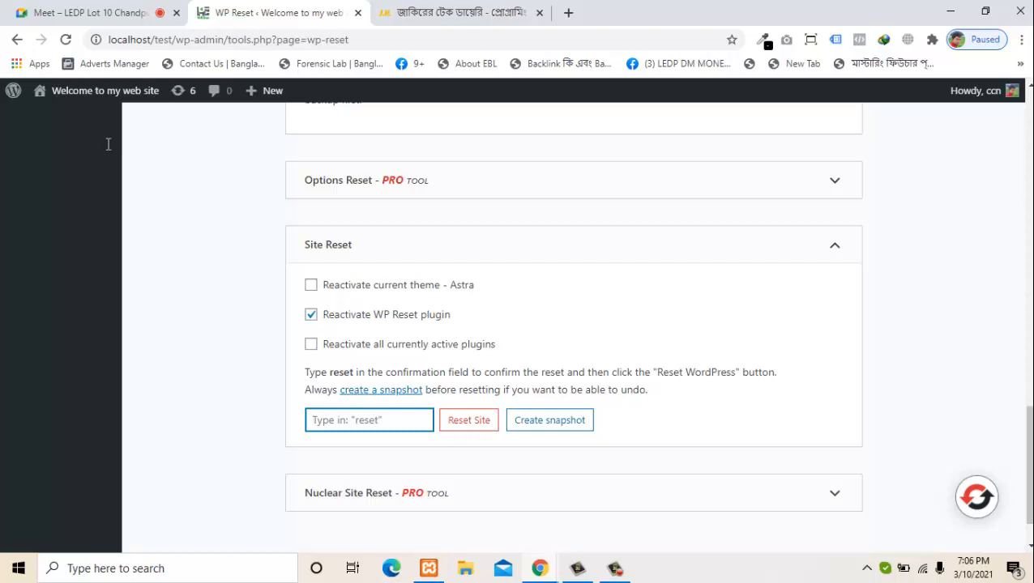
type("reset")
key("Return")
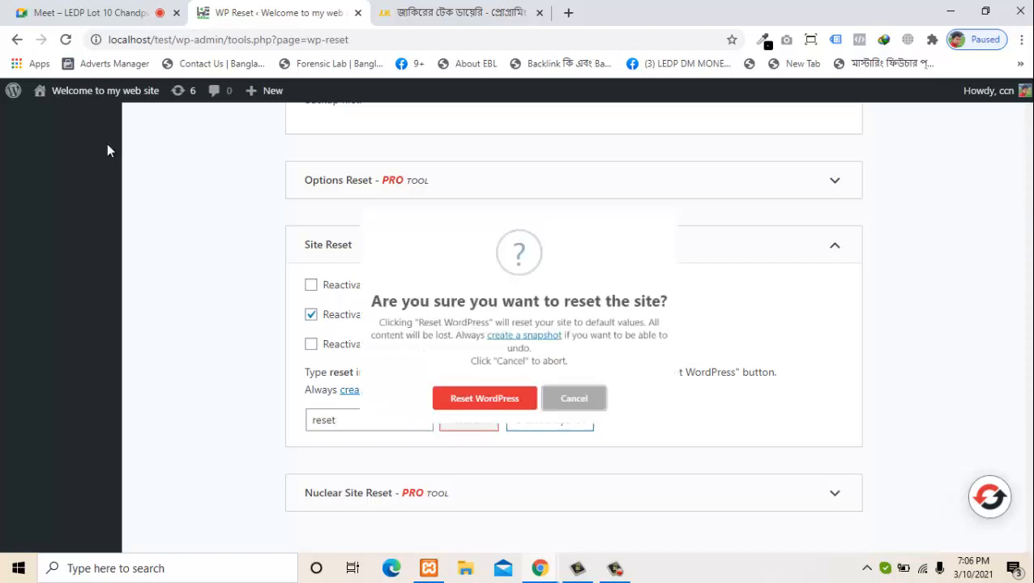
key("shift+Tab")
key("Return")
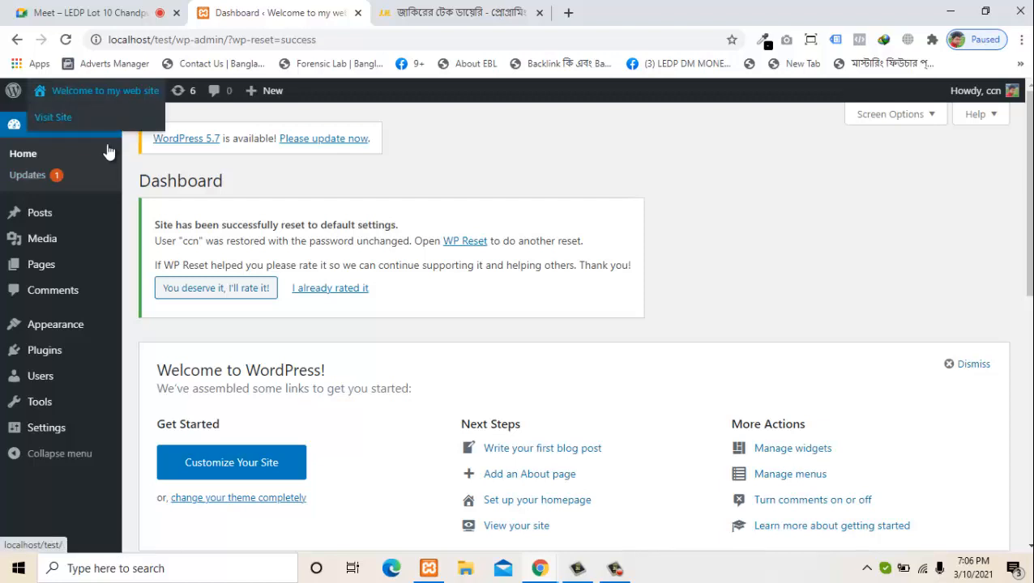
Open the local site's front page in a new tab and look through it from header to footer
right_click(50, 116)
left_click(107, 136)
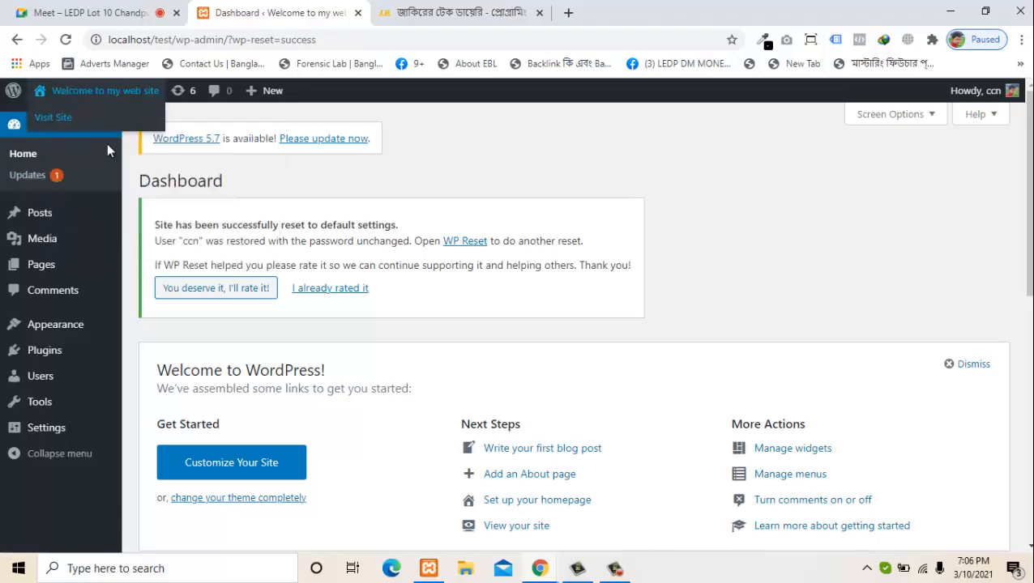
key("ctrl+Tab")
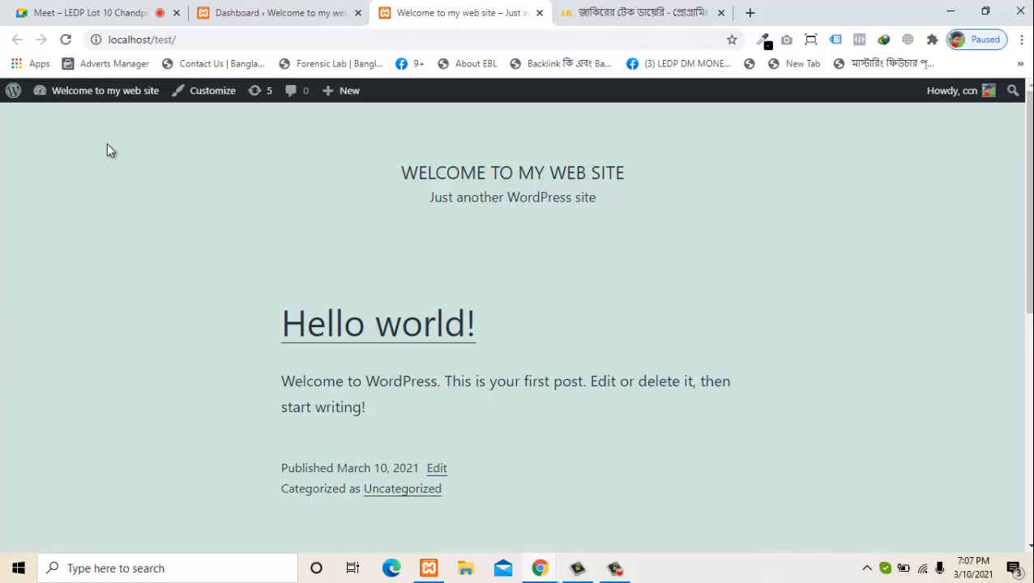
scroll(111, 151, "down", 5)
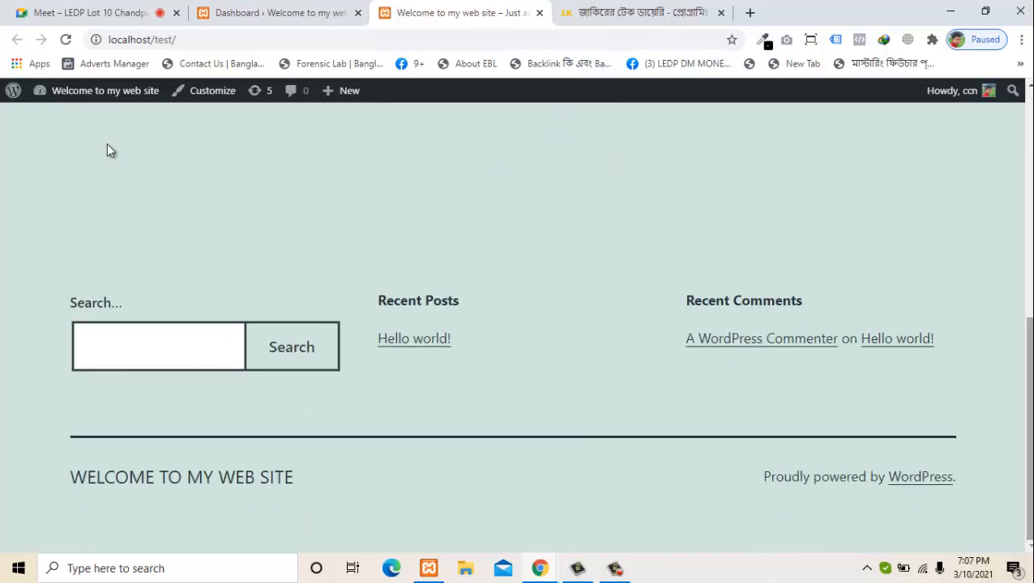
scroll(111, 151, "up", 1)
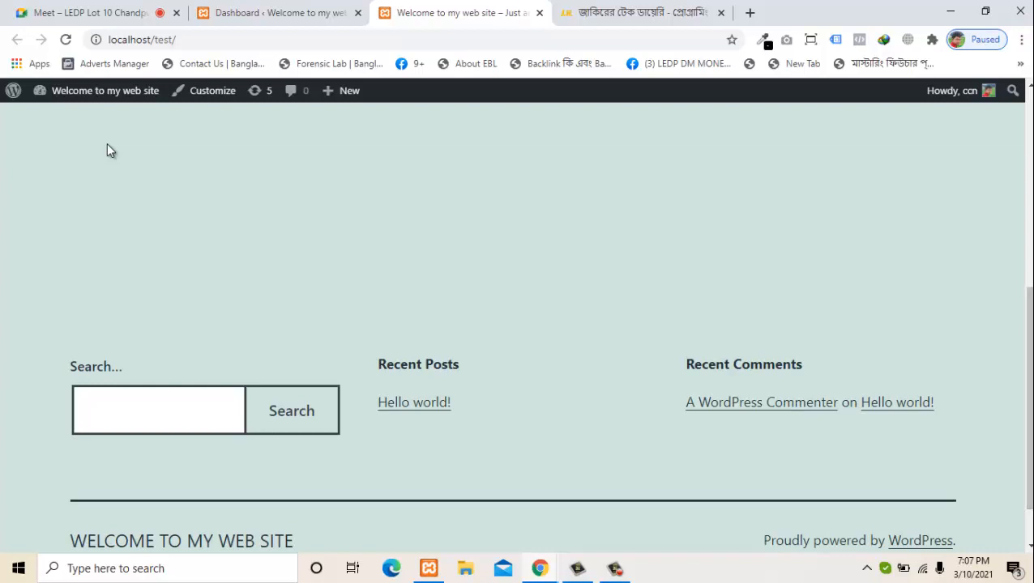
scroll(111, 151, "up", 10)
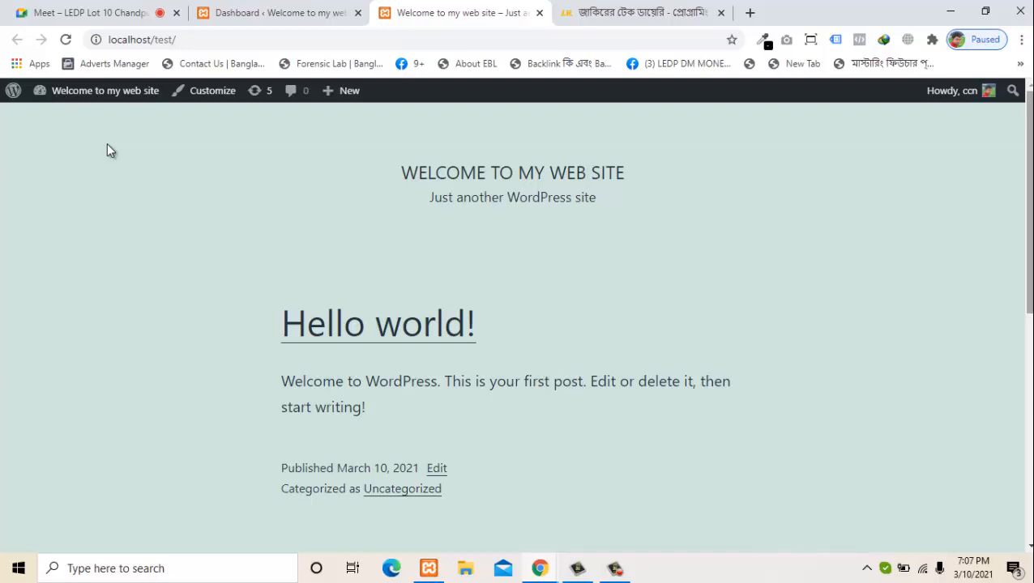
key("alt+Tab")
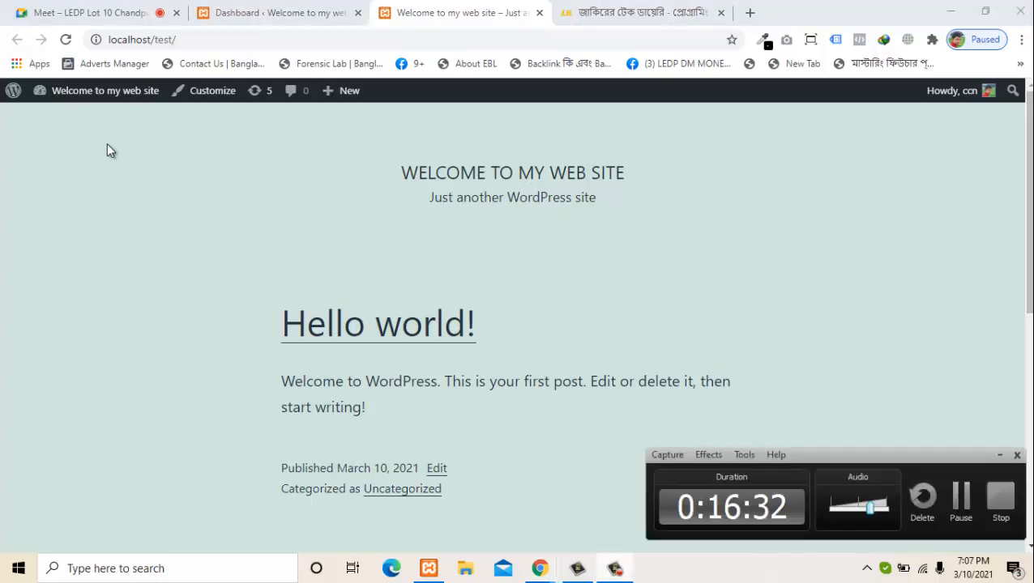
key("alt+Tab")
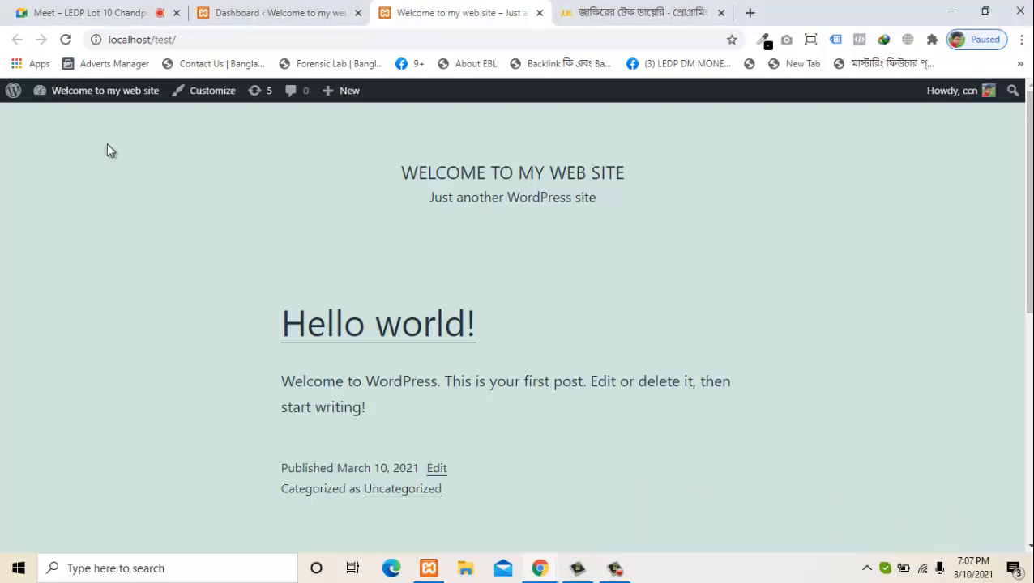
Switch to the example Bangla tech blog and look over its home page header, posts and sidebar
key("ctrl+shift+Tab")
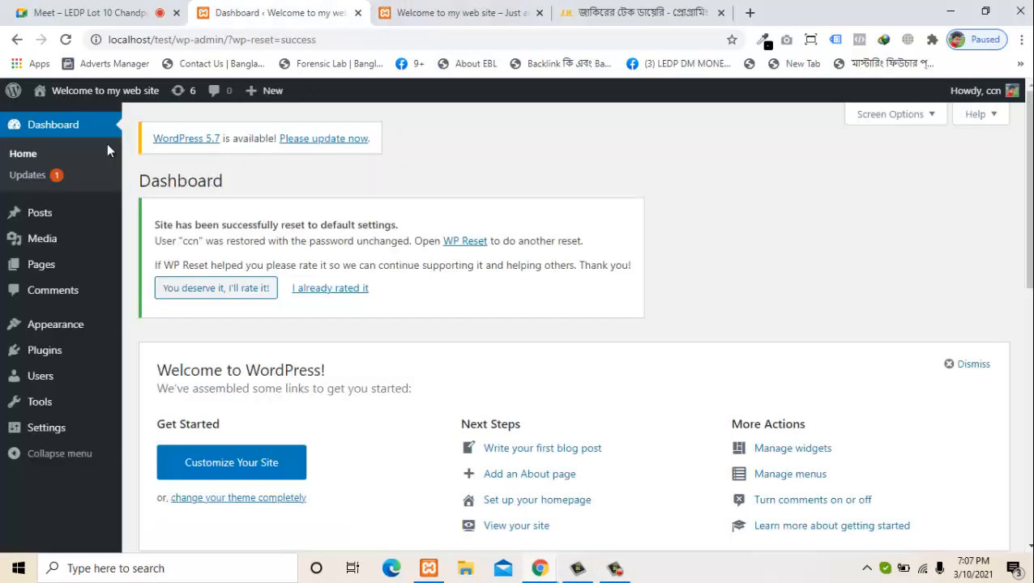
key("ctrl+4")
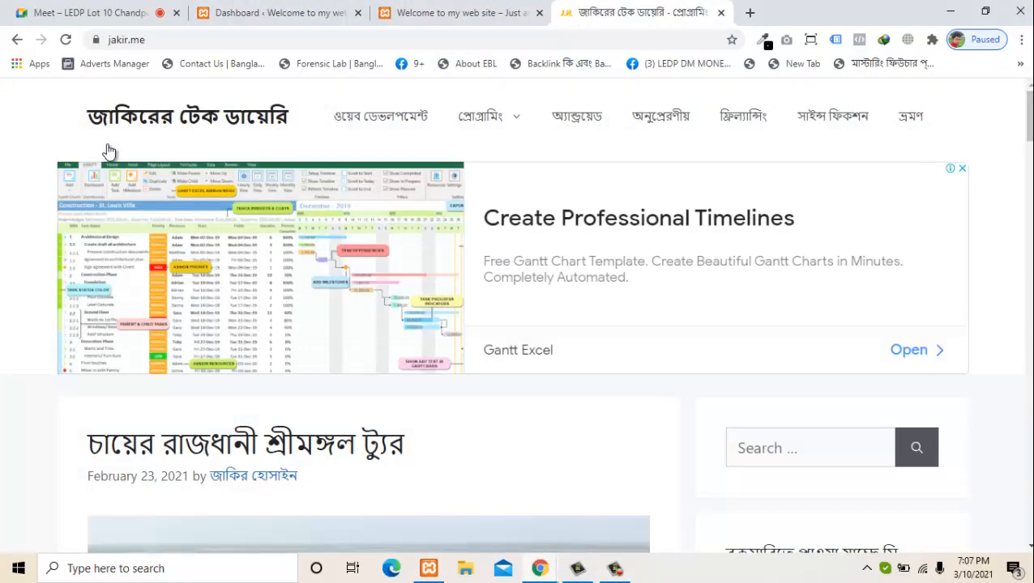
scroll(109, 152, "down", 6)
scroll(110, 151, "up", 2)
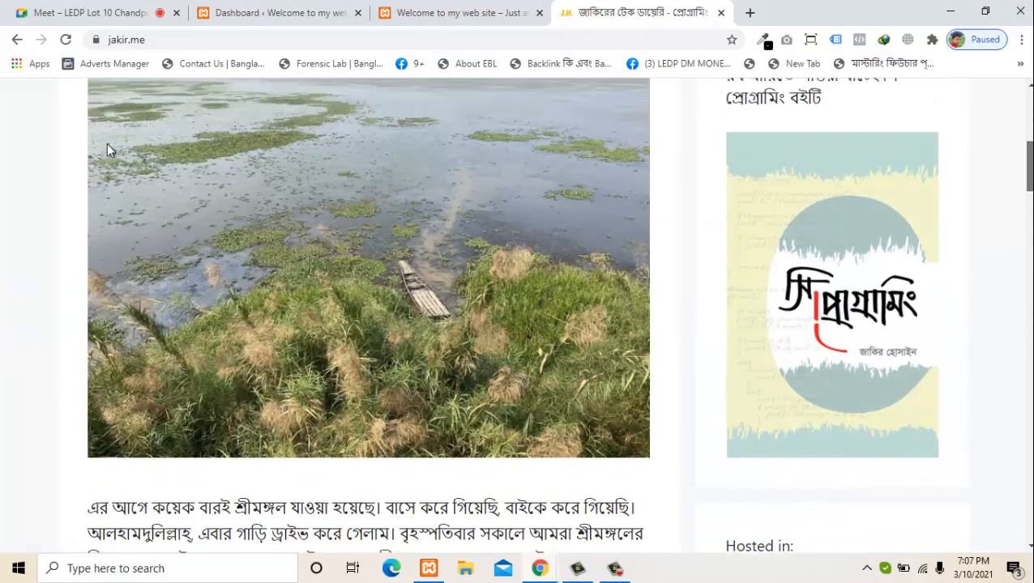
scroll(110, 151, "up", 5)
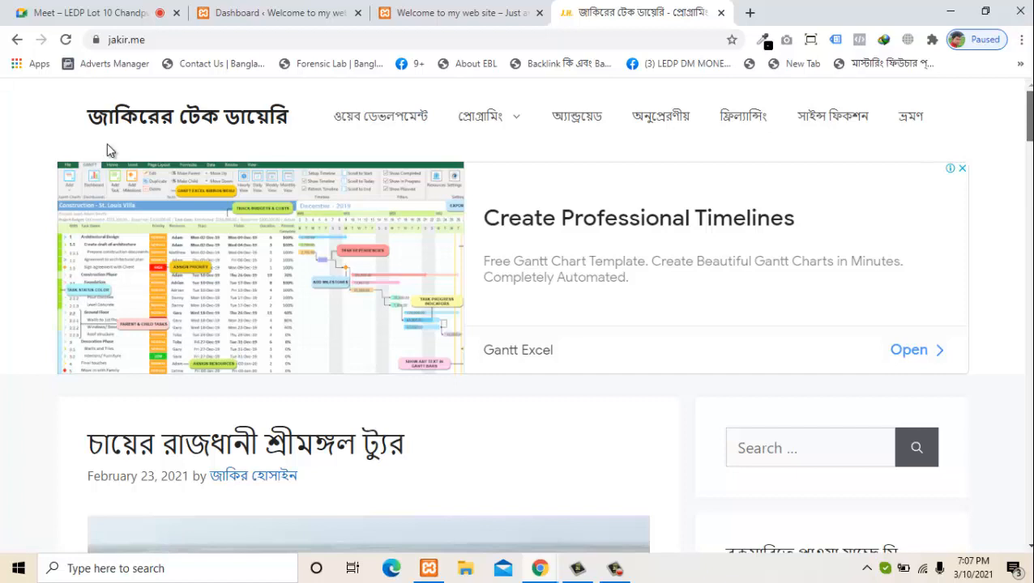
scroll(110, 151, "down", 1)
scroll(110, 150, "up", 1)
Examine the blog's header by highlighting its menu categories and its site title
double_click(107, 147)
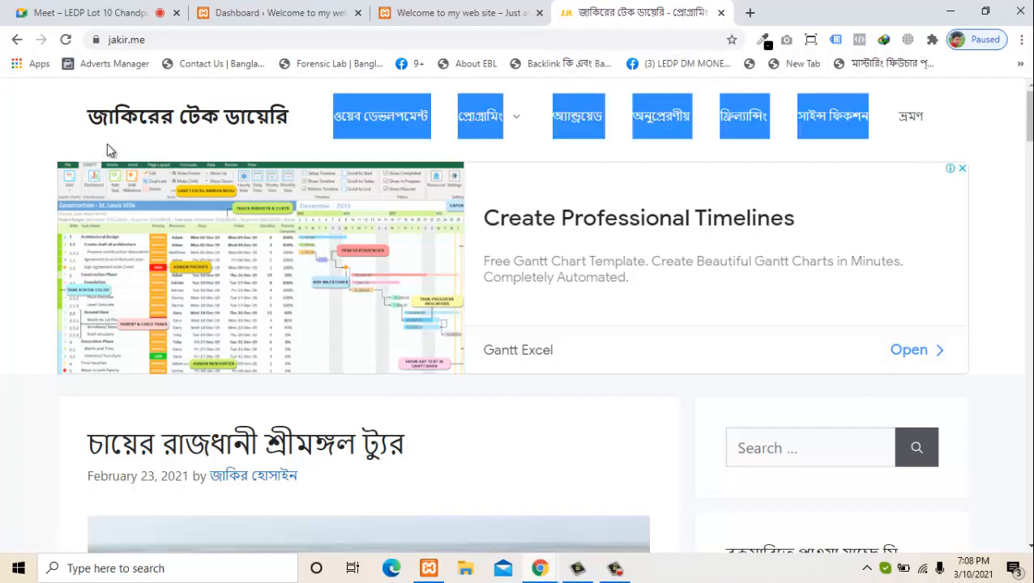
left_click(111, 151)
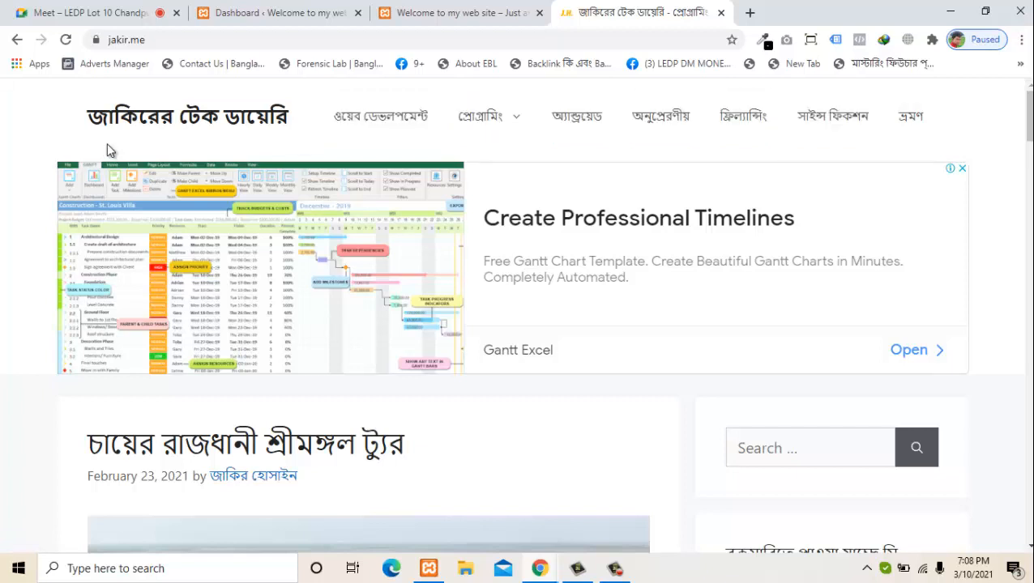
mouse_move(289, 117)
left_mouse_down()
mouse_move(114, 117)
mouse_move(104, 150)
left_mouse_up()
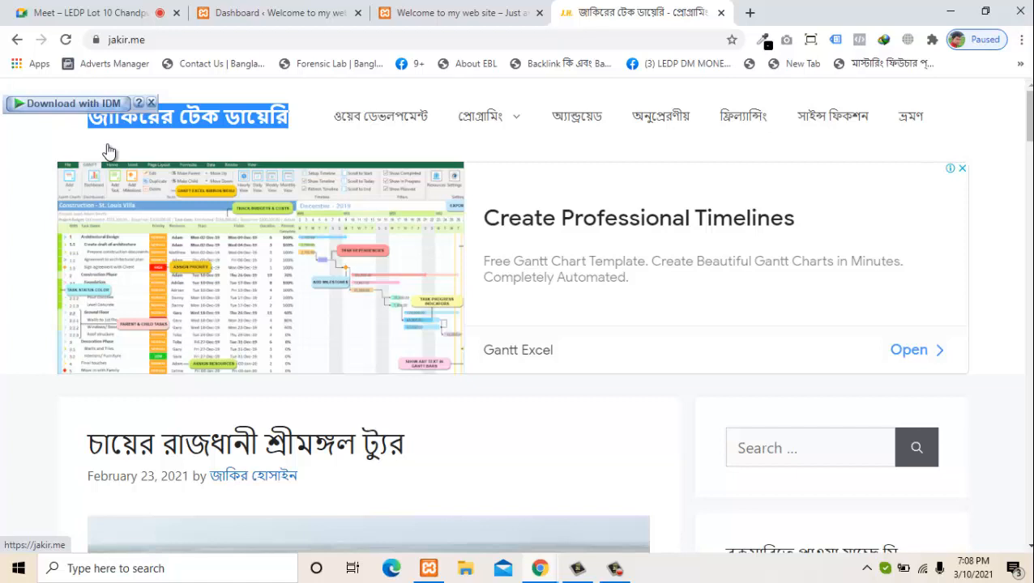
left_click(110, 152)
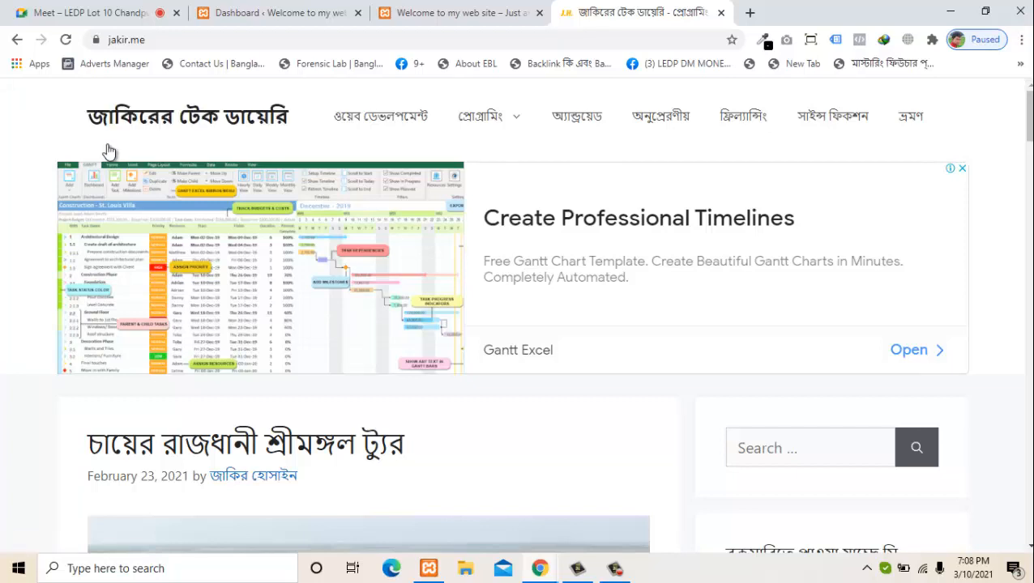
Go through the blog's header menu categories, including the programming submenu, and highlight the whole row of categories
key("Tab")
key("Tab")
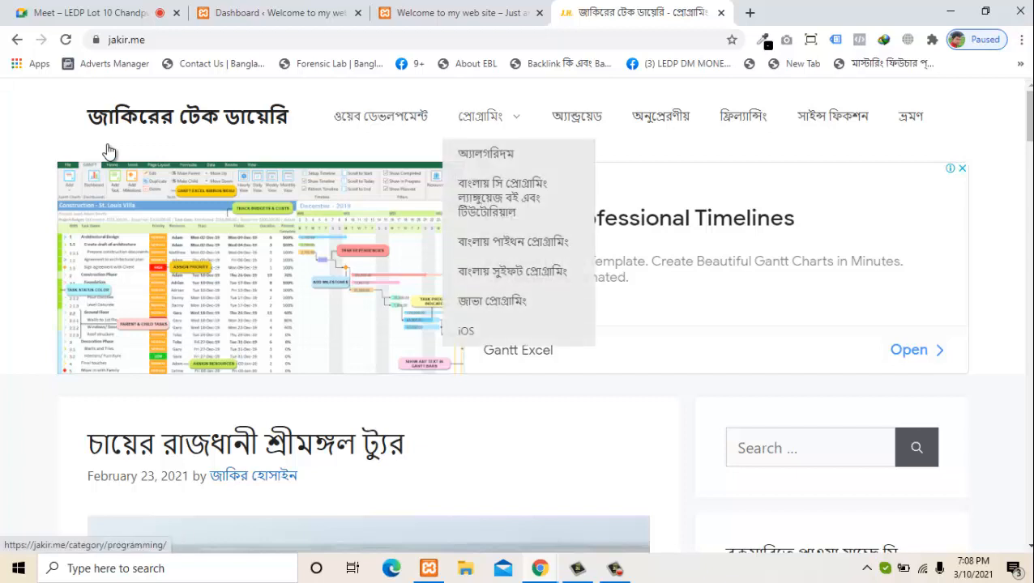
key("Tab")
key("Tab")
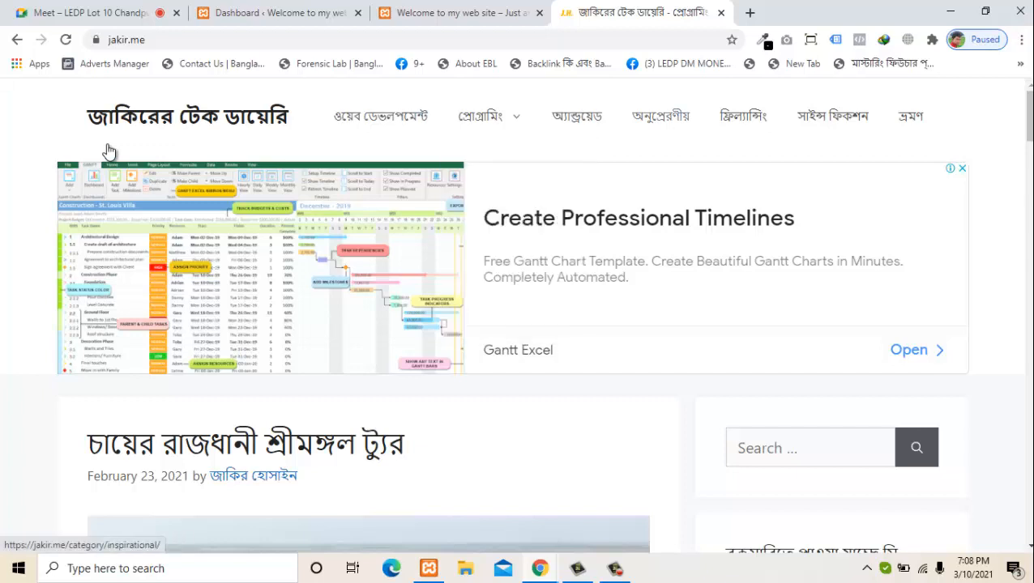
key("Tab")
key("Tab")
key("Tab")
key("Tab")
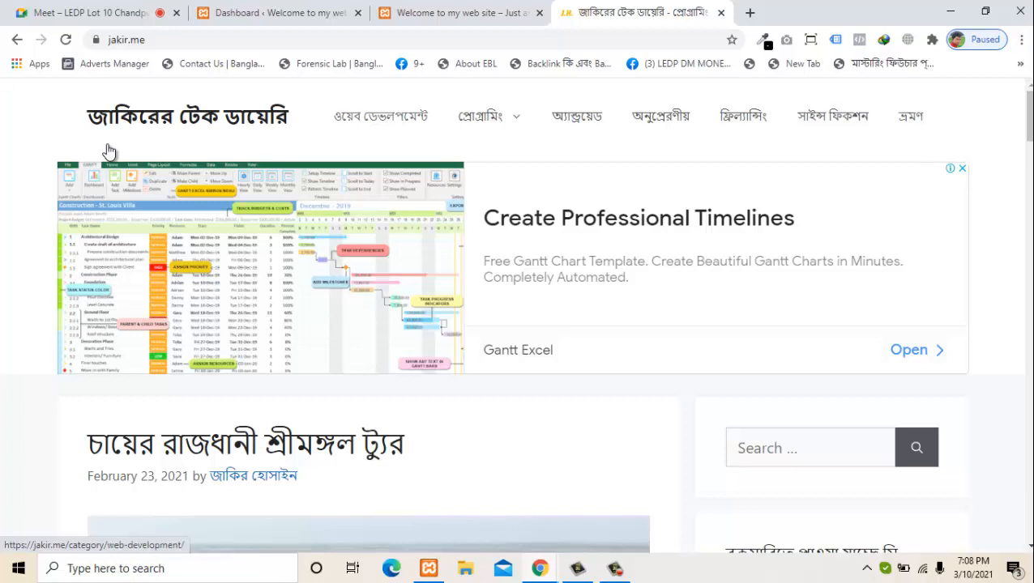
left_click_drag(381, 117, 809, 126)
left_click_drag(879, 121, 341, 118)
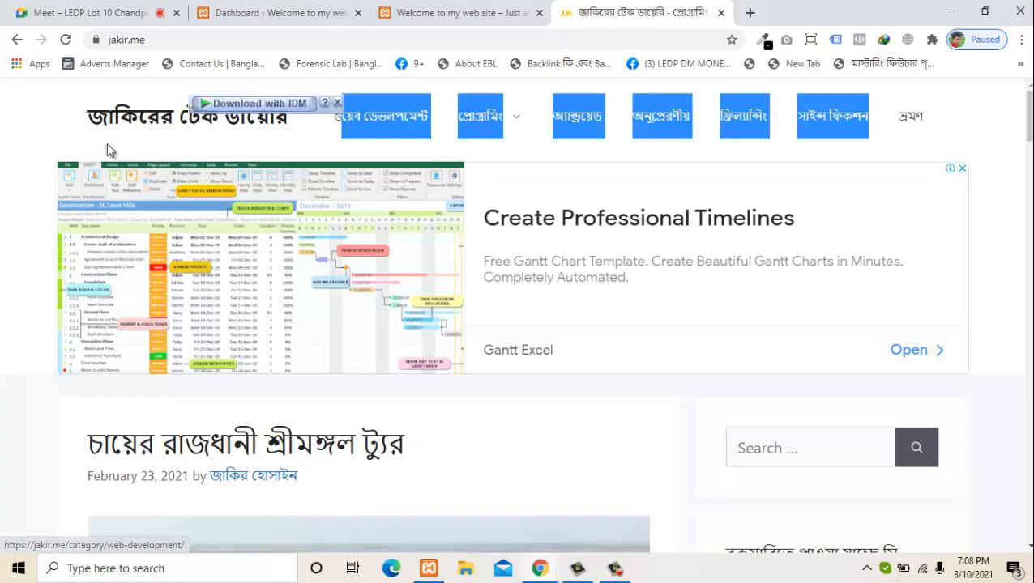
left_click(111, 149)
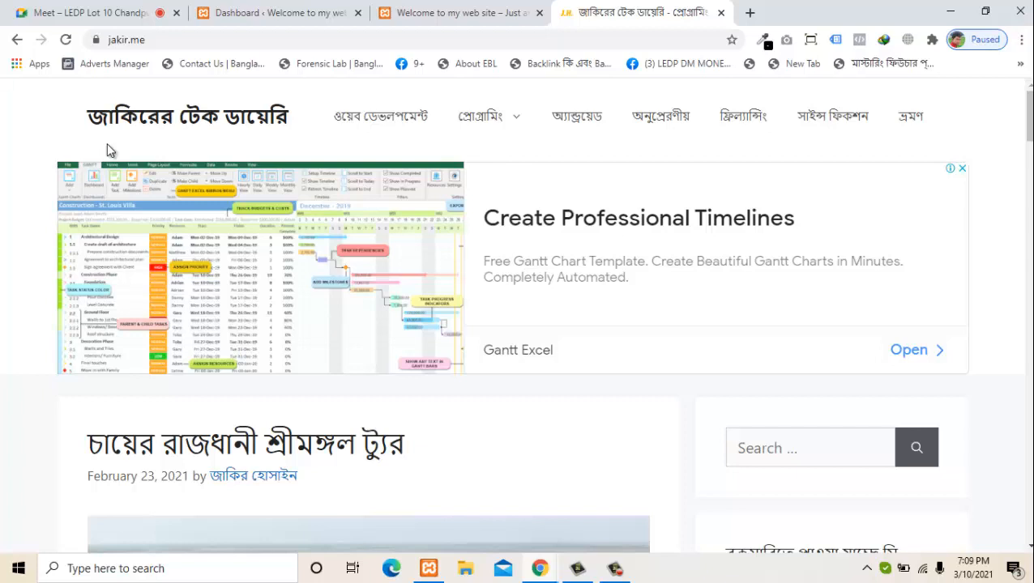
Examine the first post's heading on the example blog's home page by highlighting its title, publication date and author
scroll(111, 151, "down", 1)
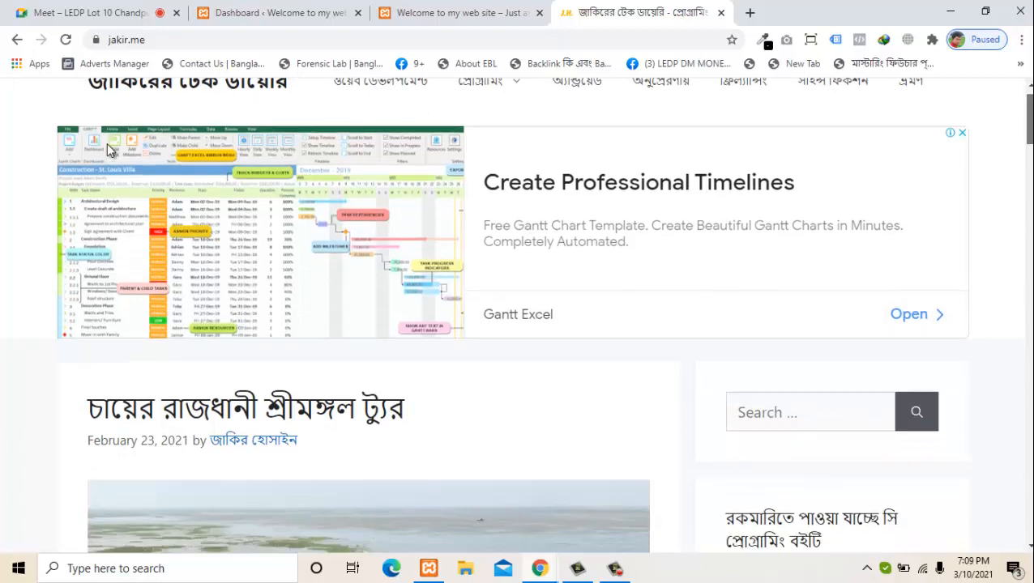
scroll(111, 151, "up", 1)
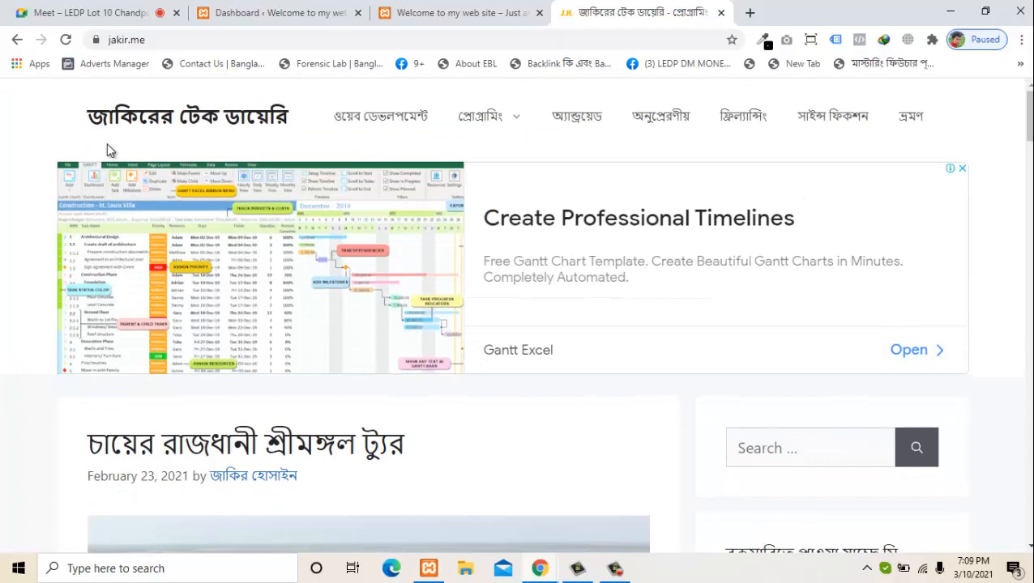
scroll(111, 151, "down", 3)
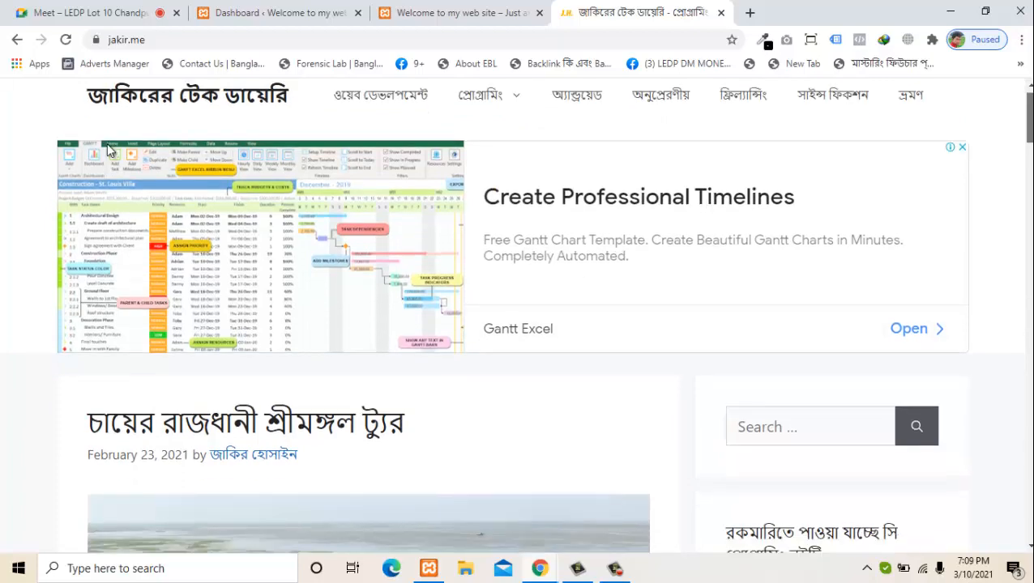
scroll(111, 151, "down", 1)
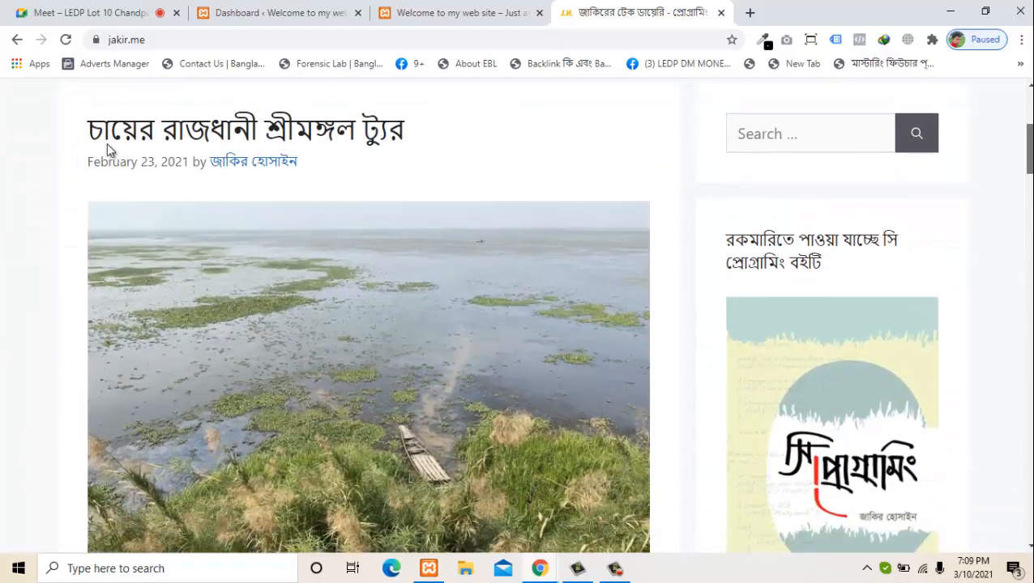
scroll(111, 151, "up", 2)
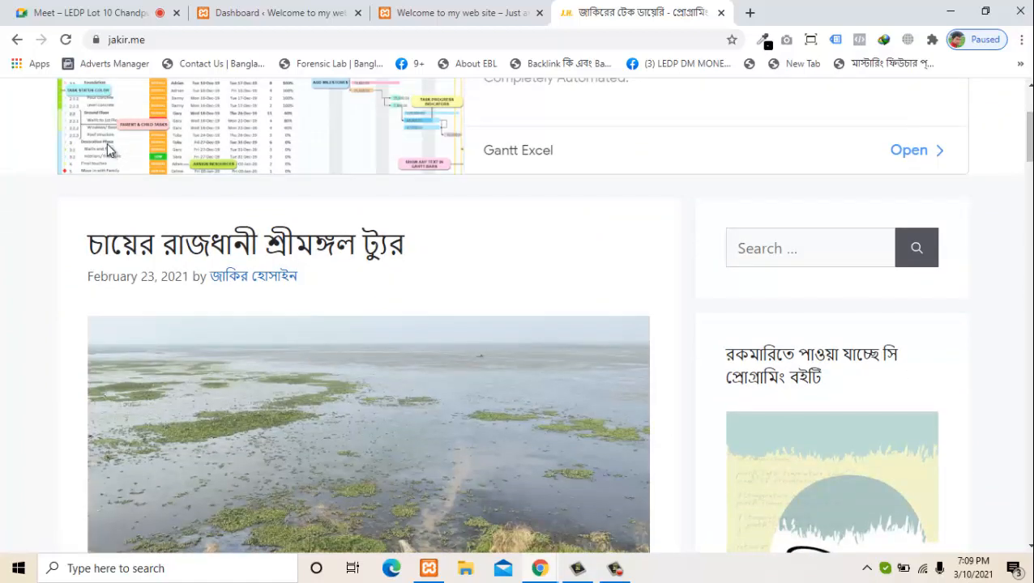
left_click_drag(87, 243, 406, 243)
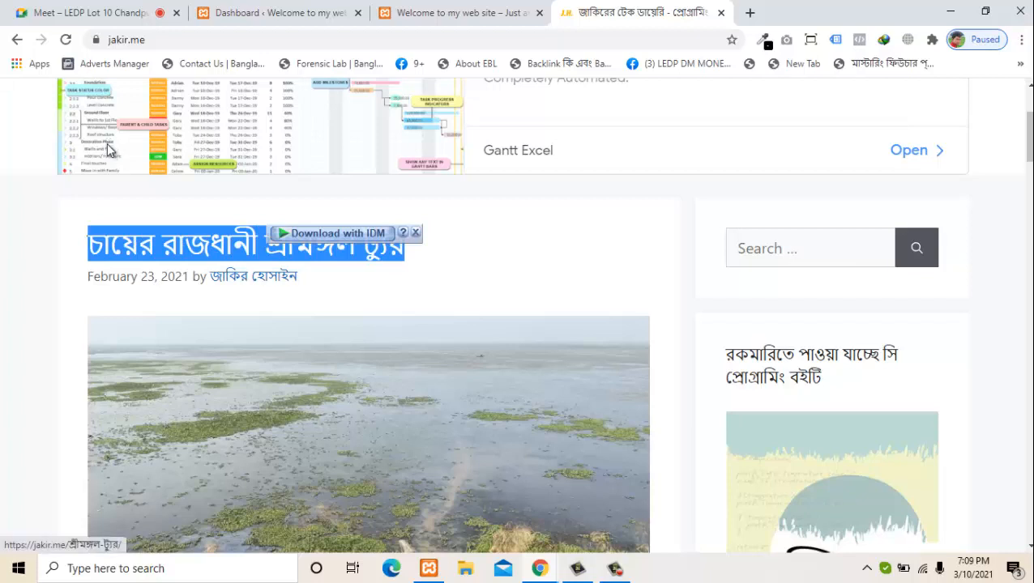
left_click(109, 150)
left_click_drag(88, 276, 297, 276)
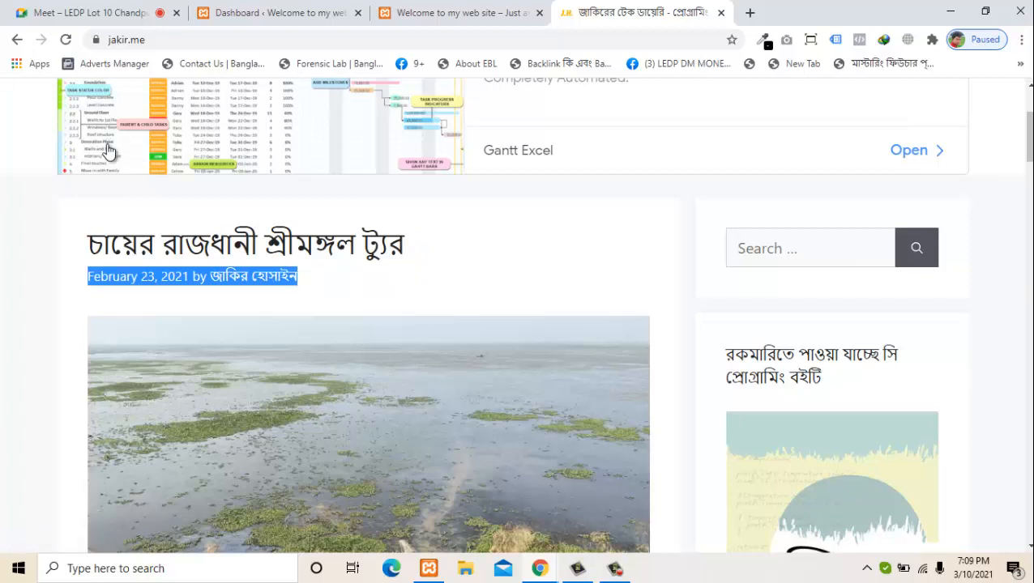
left_click(109, 150)
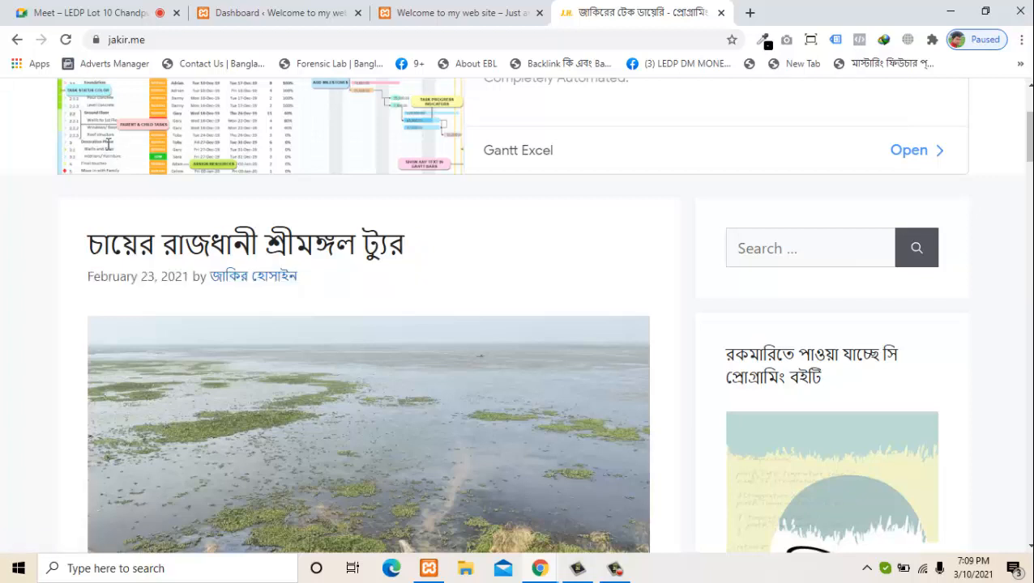
left_click_drag(88, 276, 193, 276)
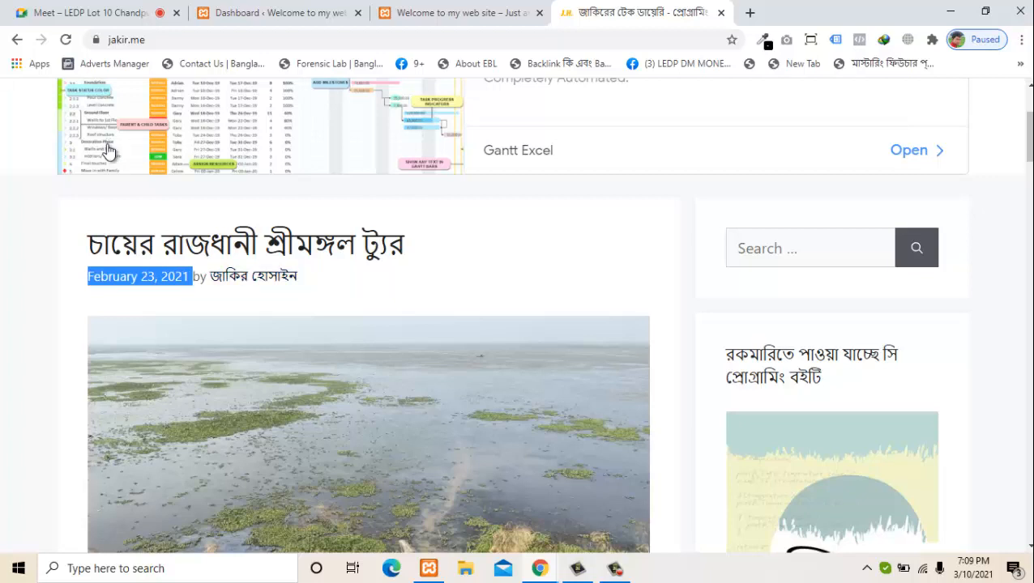
left_click_drag(299, 277, 210, 276)
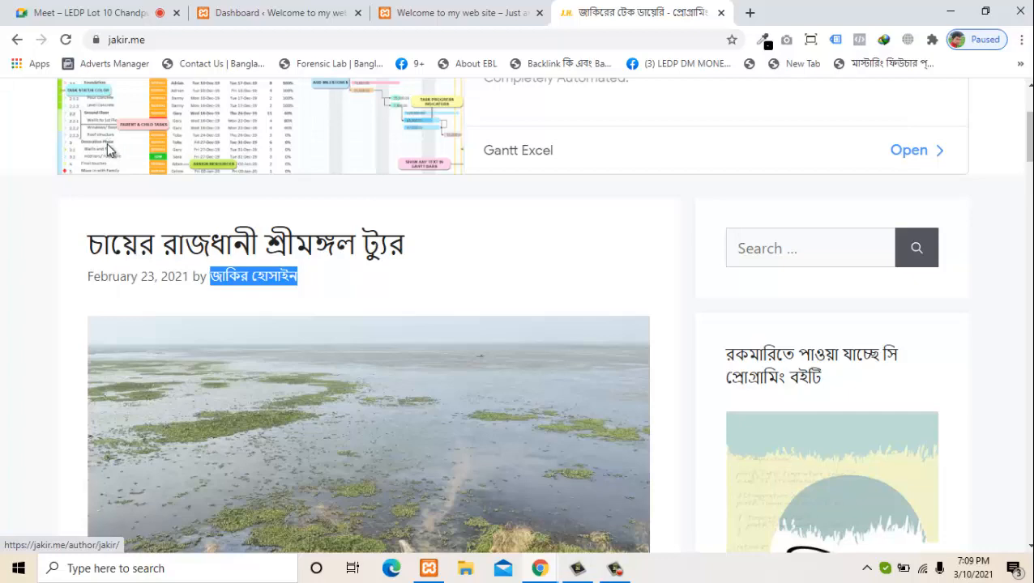
left_click(110, 150)
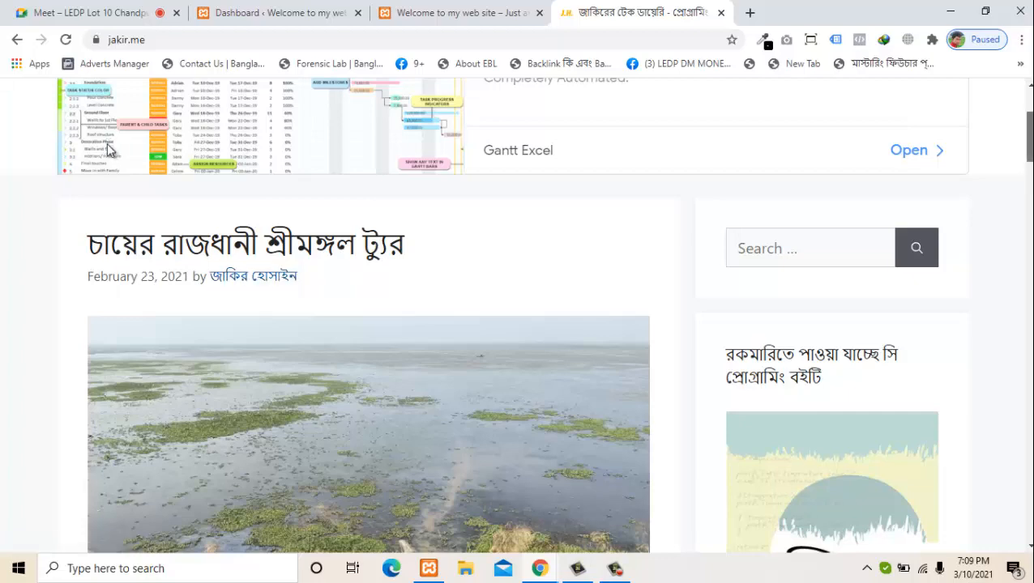
Look over the first post's featured image and open the full post from it in a new tab
scroll(109, 150, "down", 6)
scroll(110, 153, "up", 3)
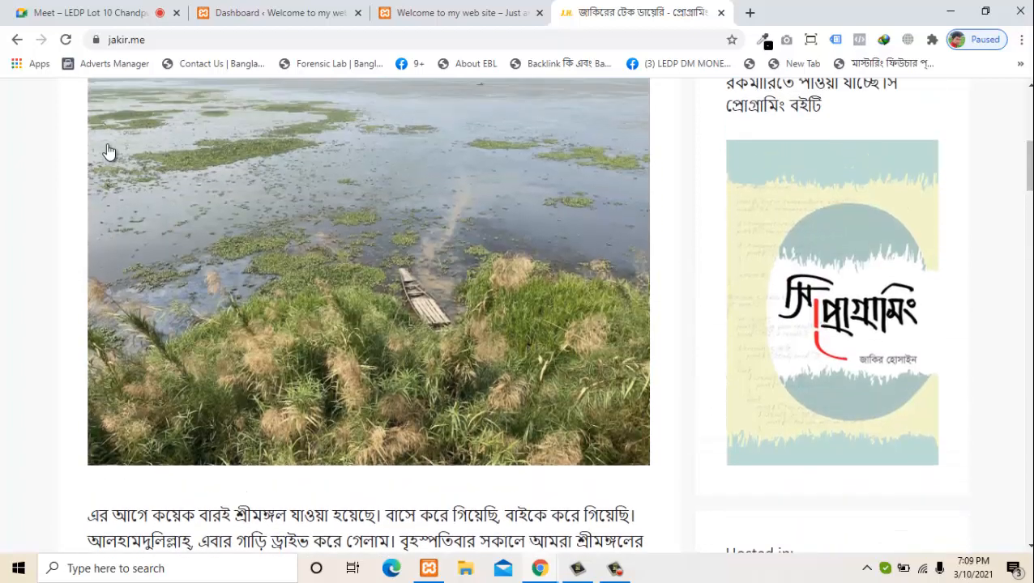
scroll(110, 152, "up", 2)
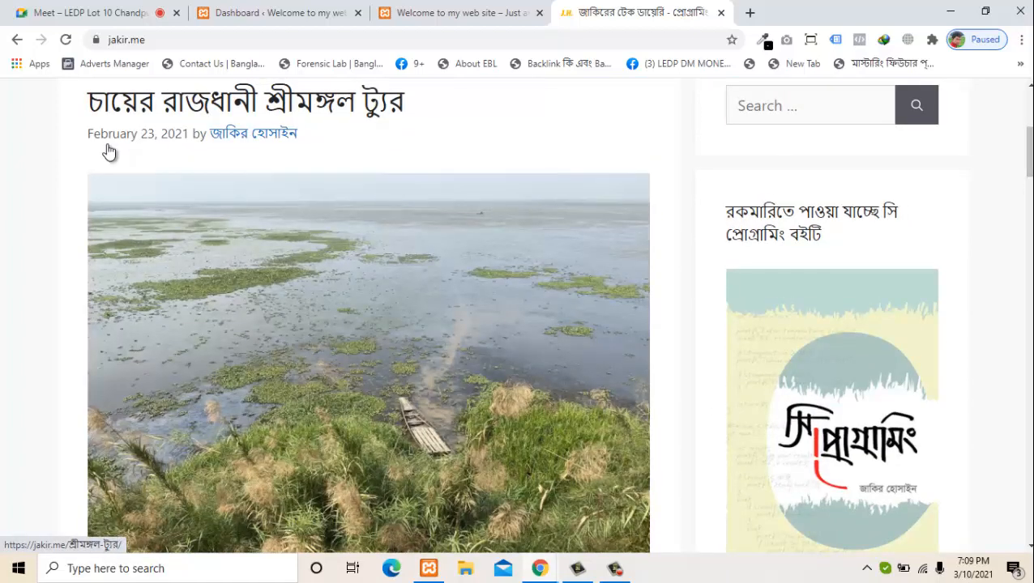
scroll(111, 150, "down", 1)
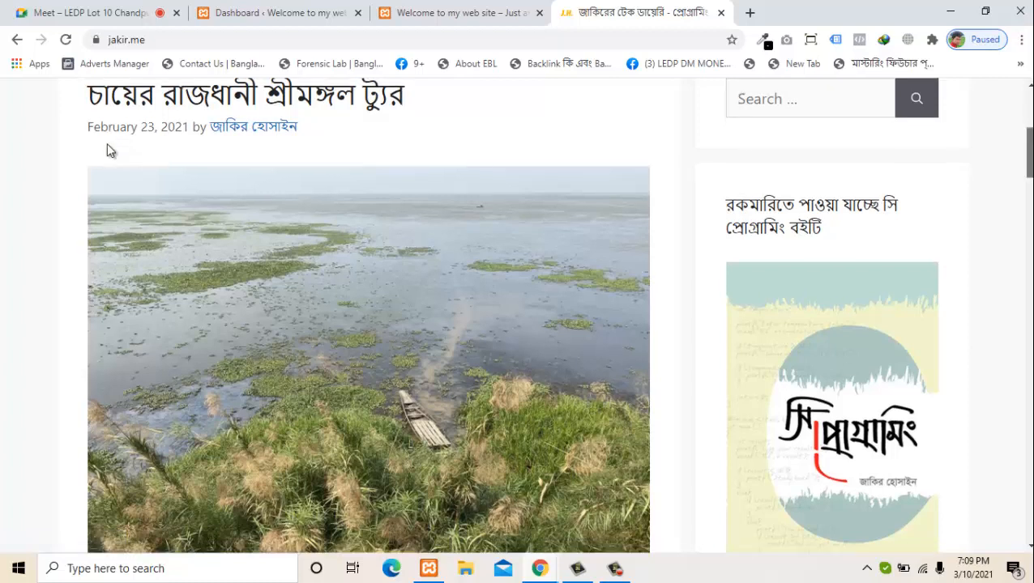
scroll(111, 151, "down", 1)
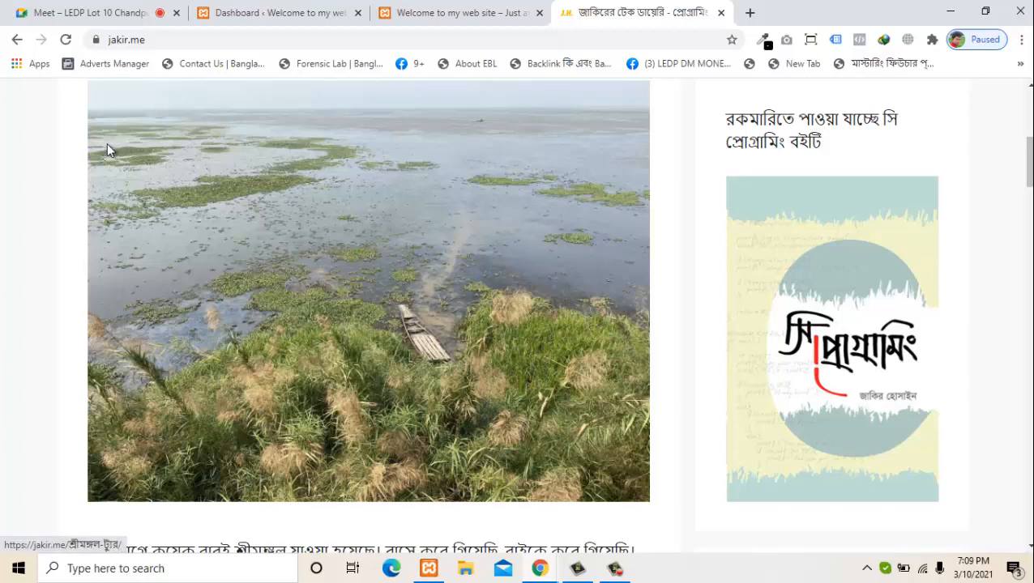
right_click(470, 192)
left_click(526, 201)
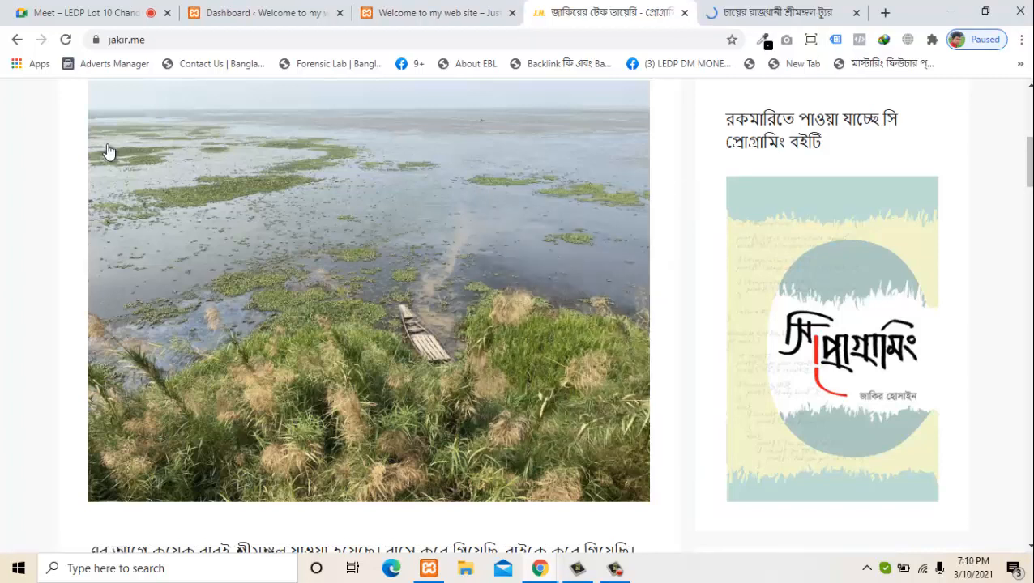
key("ctrl+Tab")
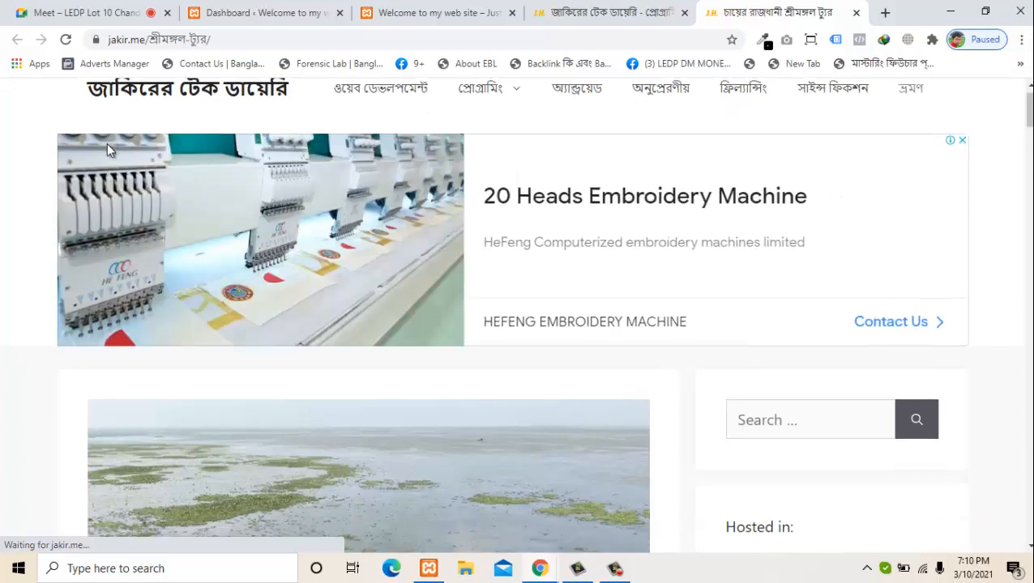
Look through the full Srimangal tour post's text, photos and ads, and close its tab
scroll(106, 151, "down", 9)
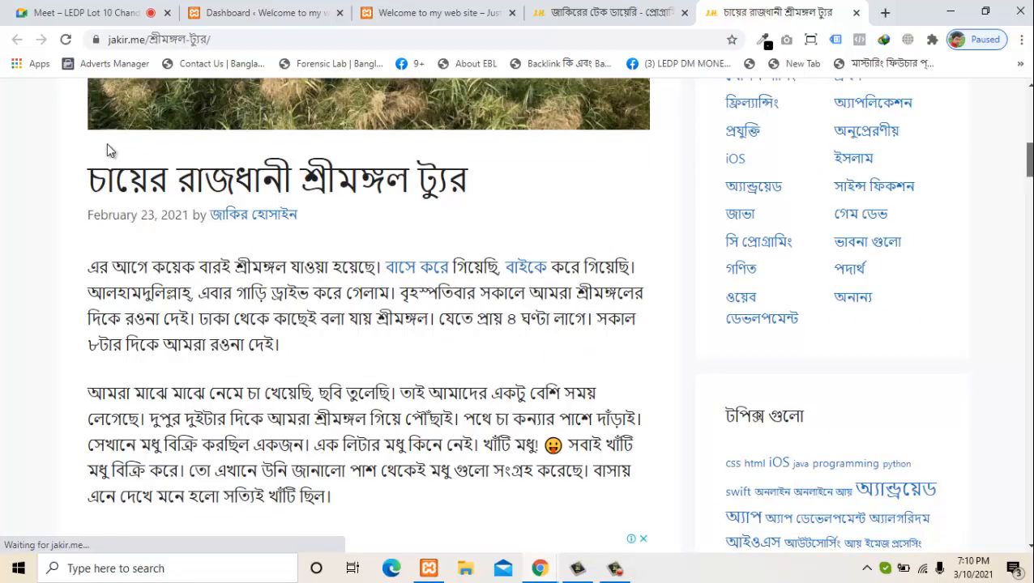
scroll(106, 151, "down", 3)
scroll(106, 150, "down", 15)
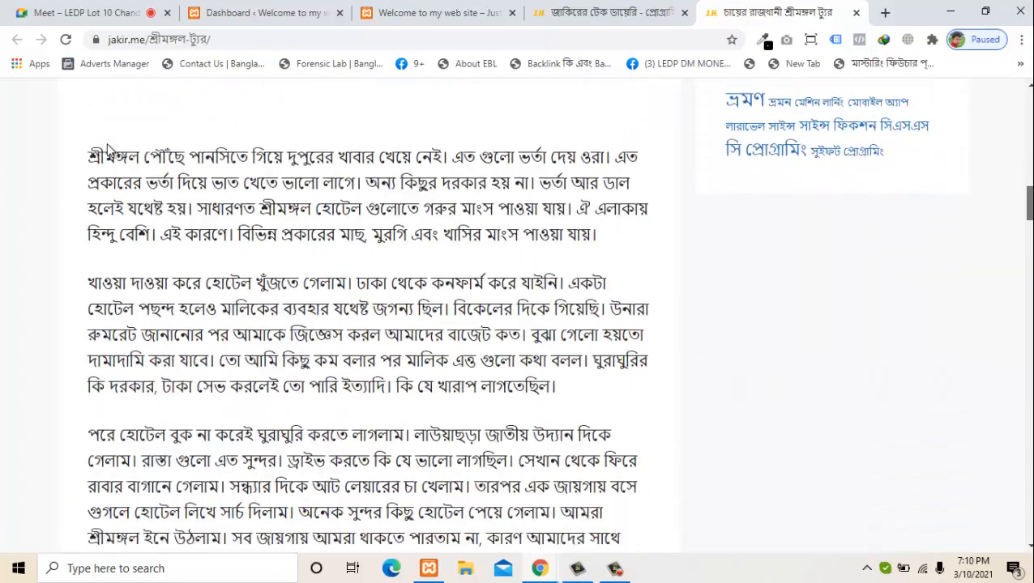
scroll(110, 151, "down", 8)
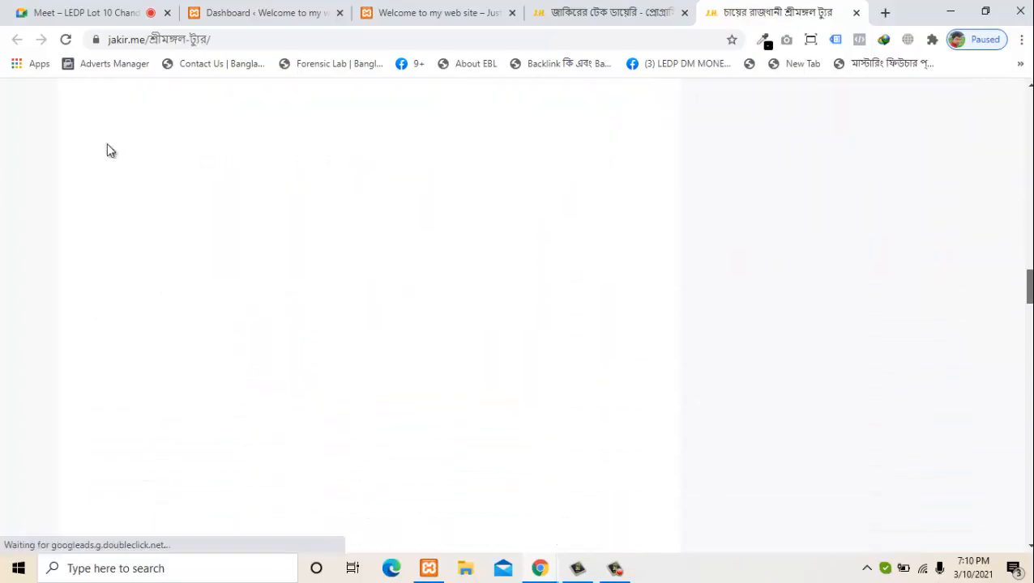
scroll(110, 151, "up", 8)
scroll(111, 150, "down", 15)
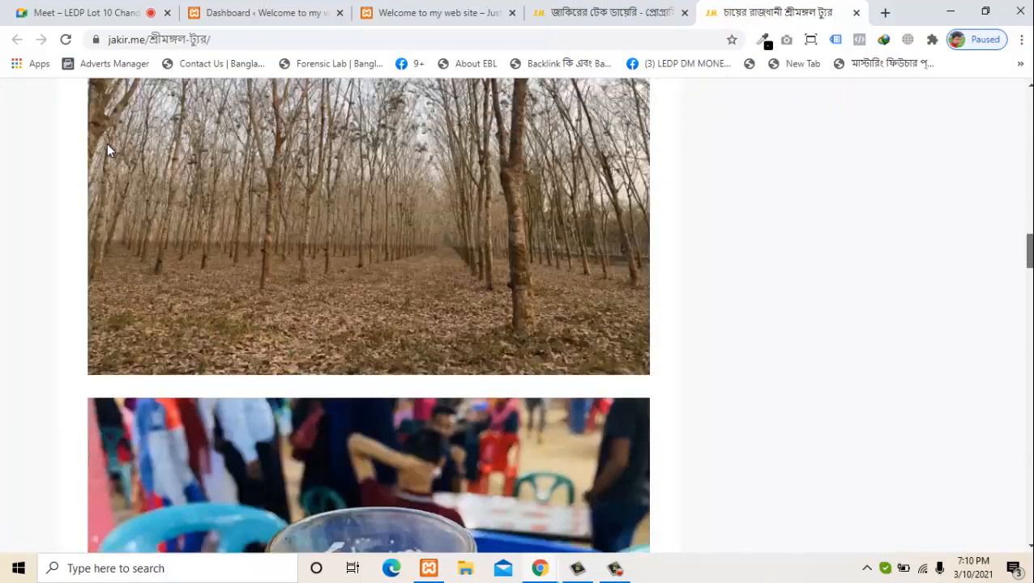
scroll(110, 150, "down", 8)
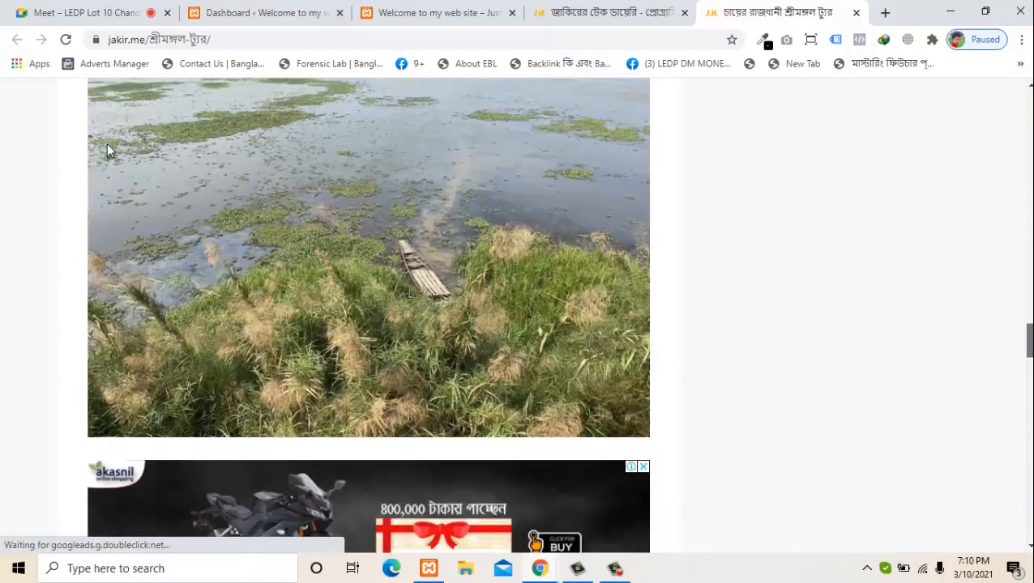
scroll(110, 151, "down", 10)
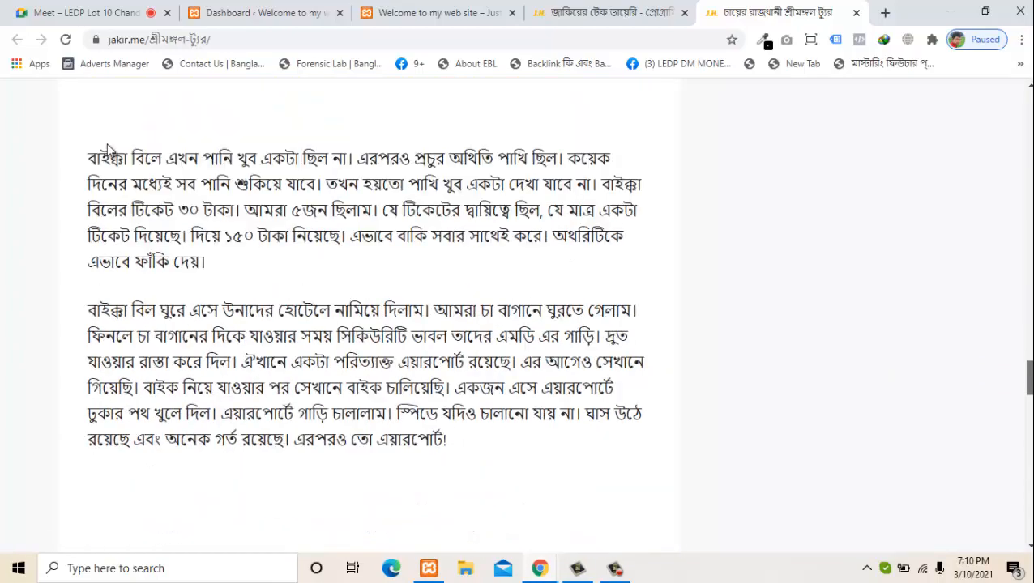
scroll(110, 151, "down", 4)
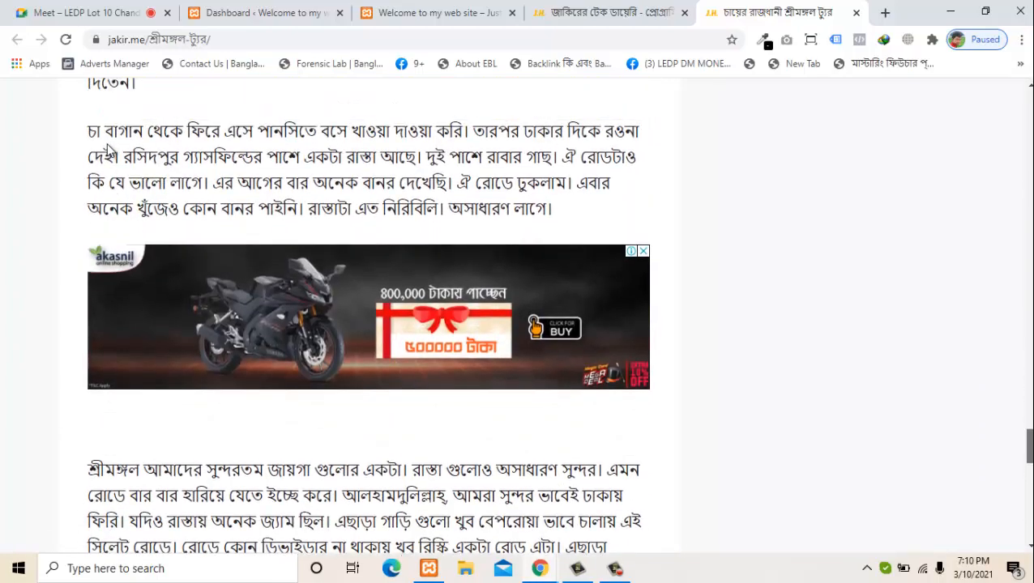
scroll(110, 150, "up", 20)
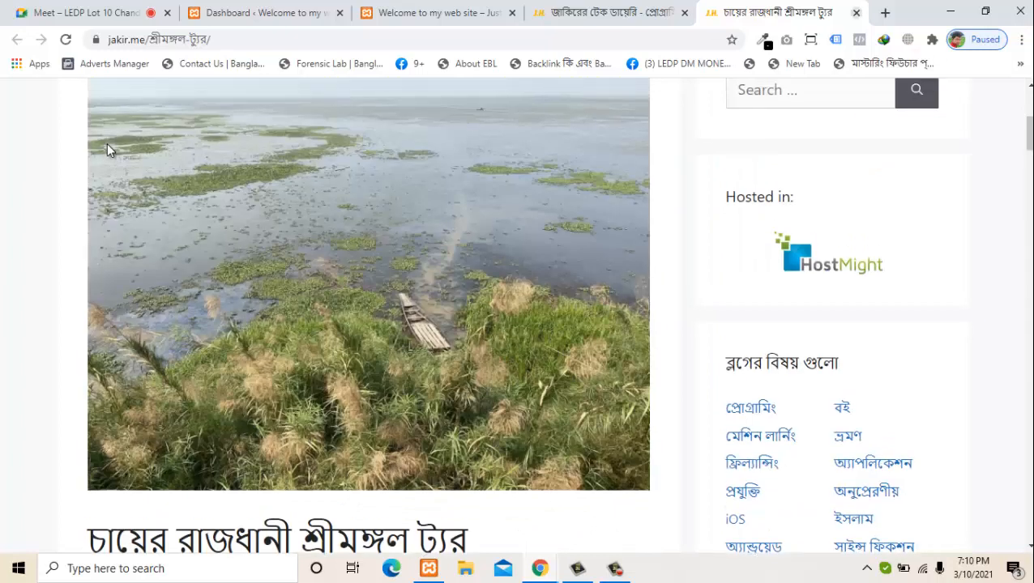
key("ctrl+w")
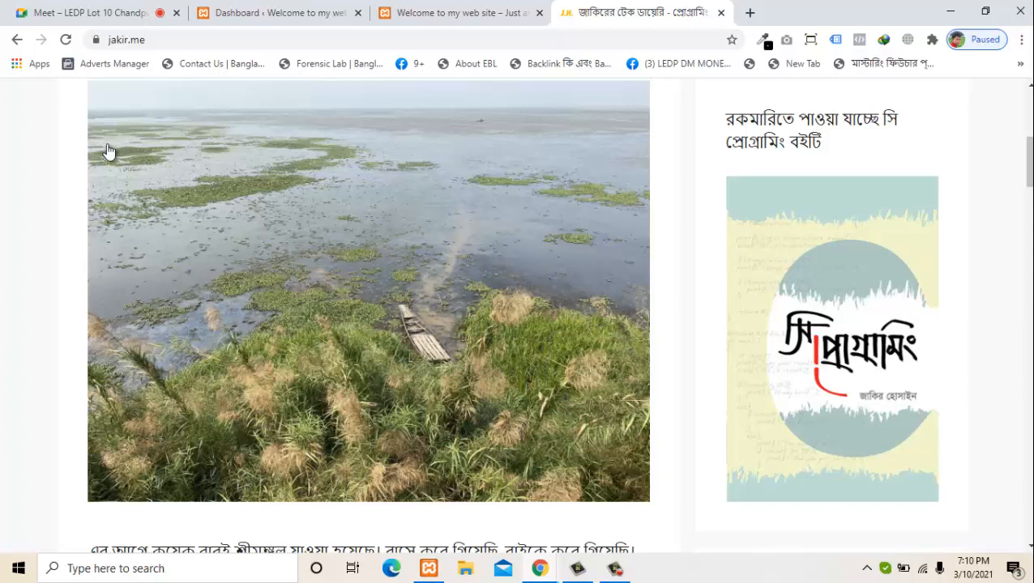
Examine the first post's excerpt on the home page by highlighting it, along with its title and image
scroll(110, 151, "down", 1)
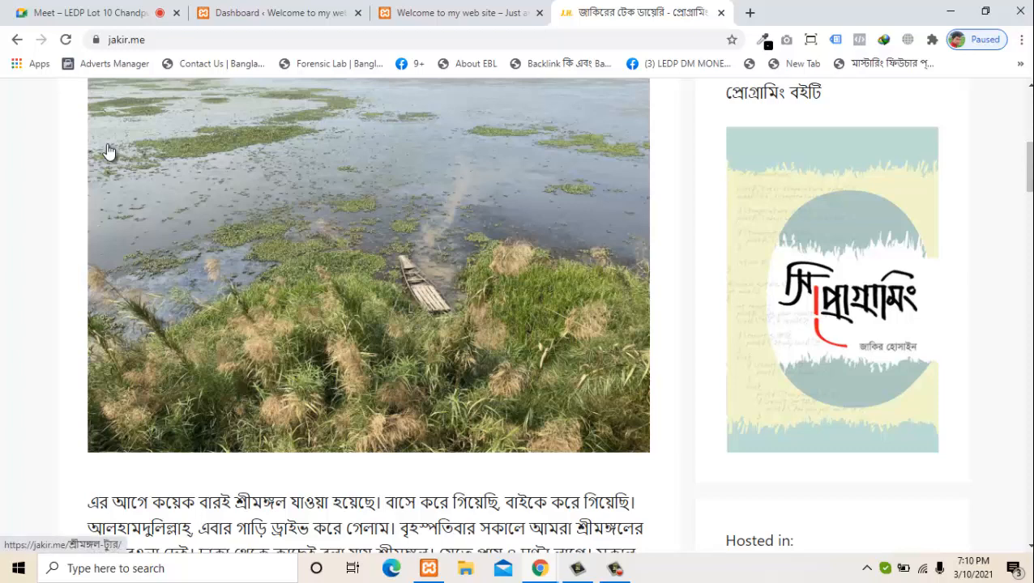
scroll(110, 152, "down", 4)
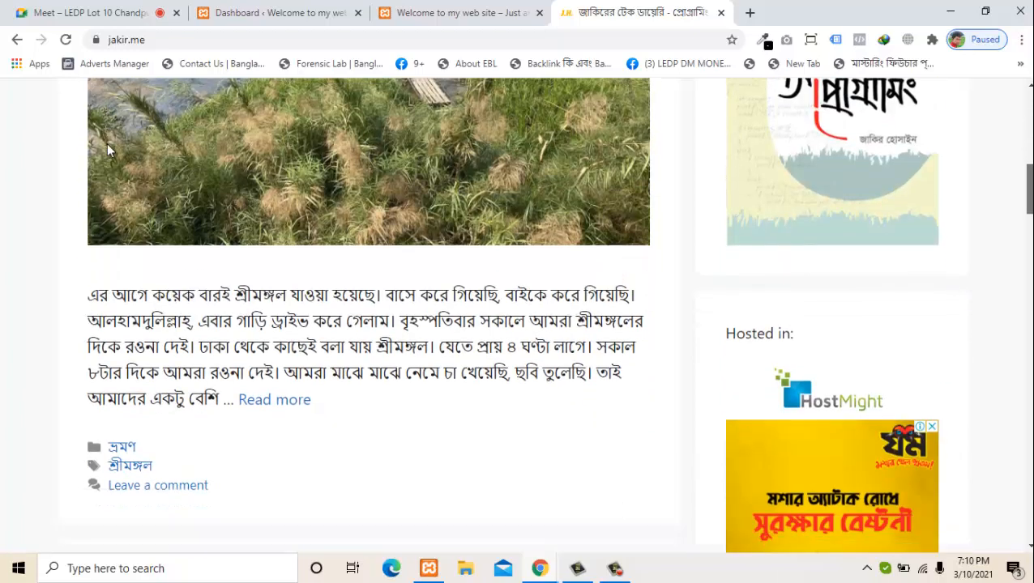
left_click_drag(87, 202, 223, 307)
left_click(110, 151)
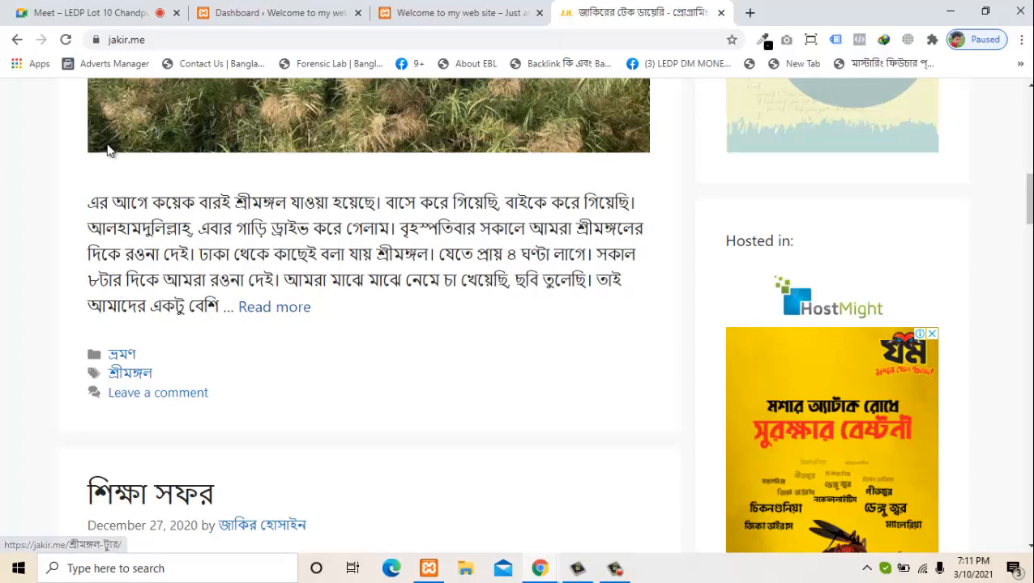
scroll(110, 152, "up", 3)
scroll(109, 151, "up", 3)
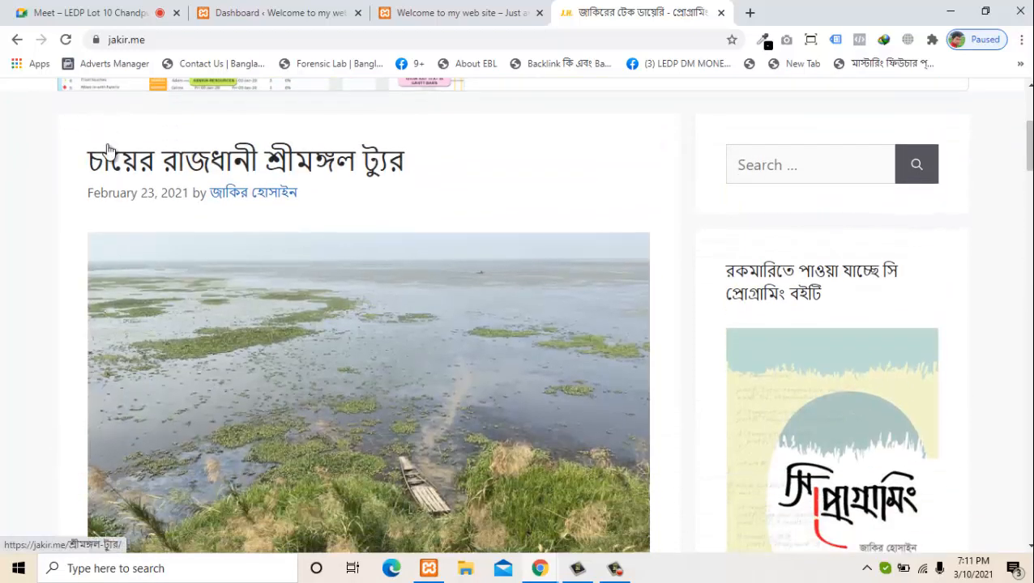
Look over the following home page posts and the sidebar categories, and return to the first post
scroll(109, 151, "down", 3)
scroll(109, 151, "down", 6)
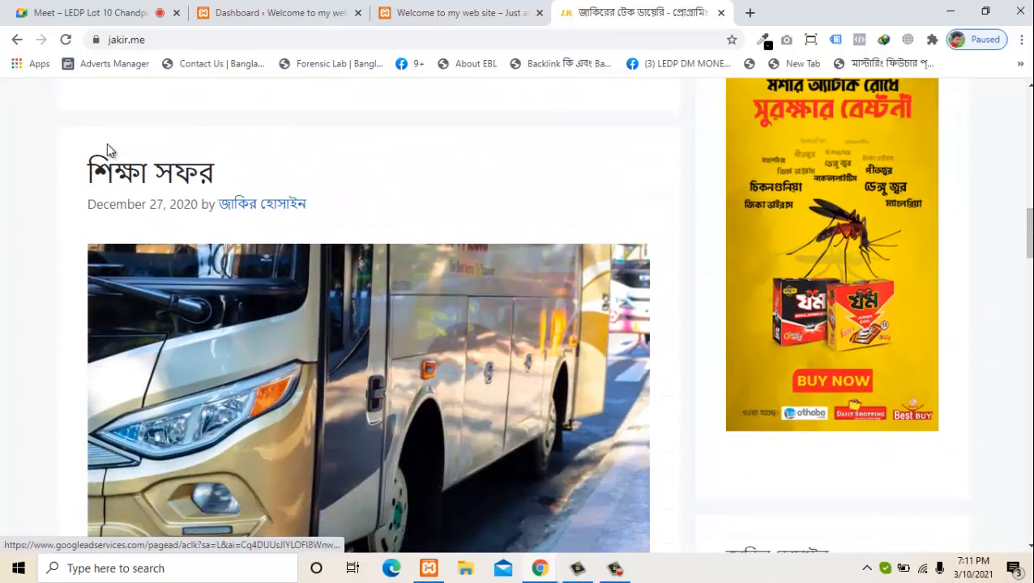
scroll(109, 152, "down", 8)
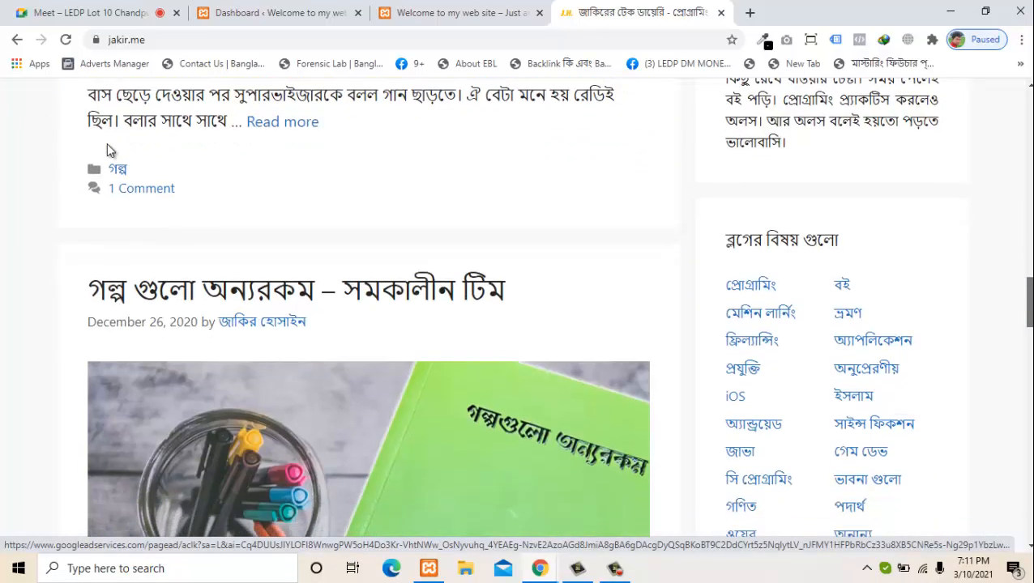
scroll(109, 151, "down", 3)
scroll(110, 152, "up", 10)
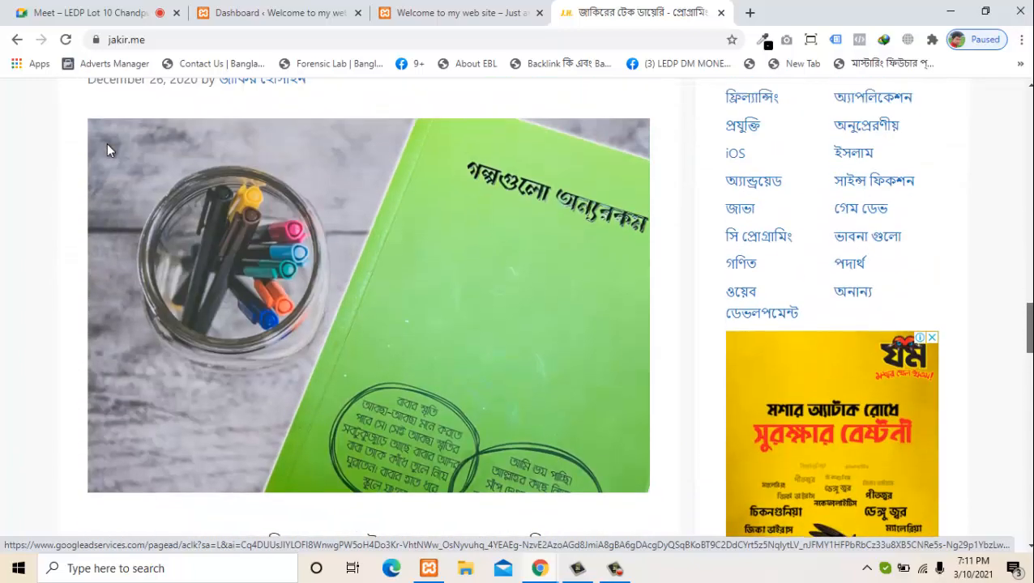
scroll(109, 152, "up", 2)
scroll(109, 151, "up", 6)
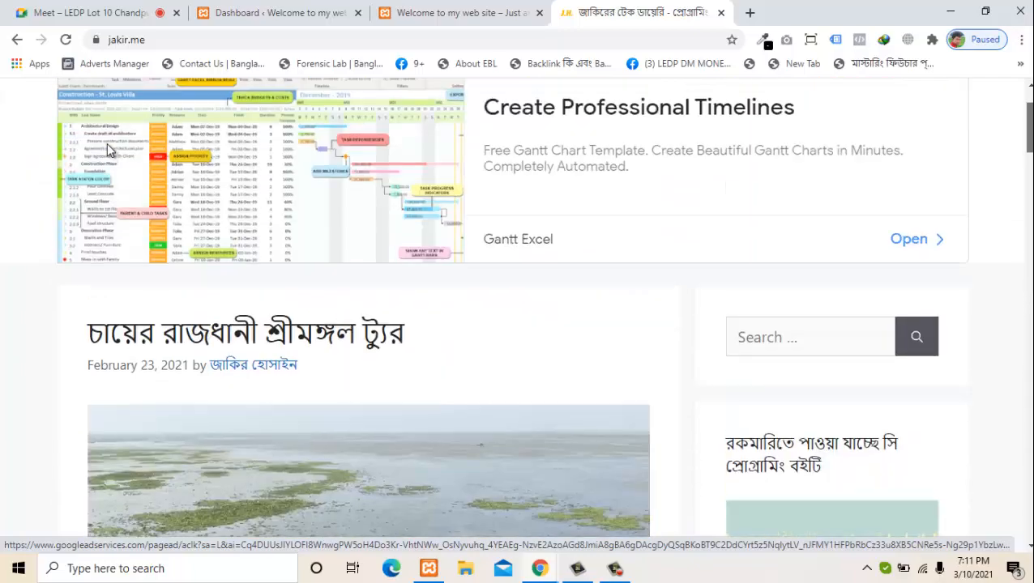
scroll(109, 152, "down", 1)
scroll(110, 149, "down", 1)
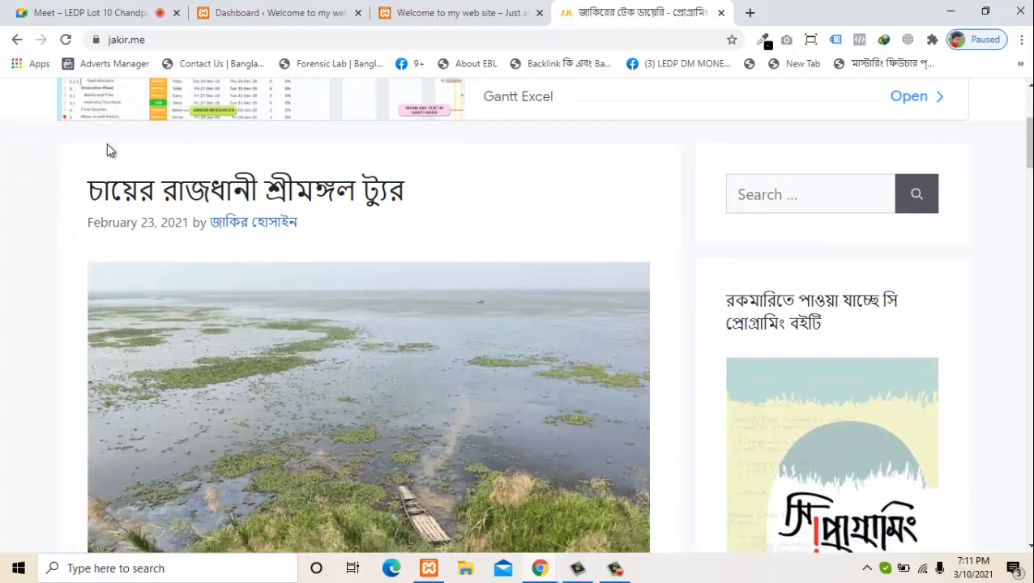
Look through the home page's post summaries and sidebar widgets, from the Srimangal tour down to the বেলা ফুরাবার আগে book post
scroll(111, 151, "down", 10)
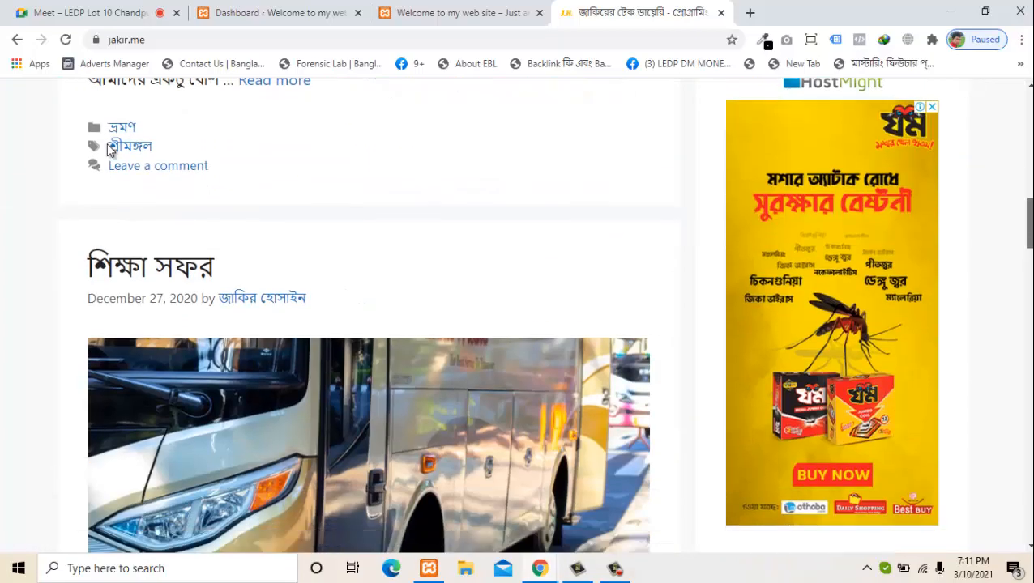
scroll(111, 151, "down", 10)
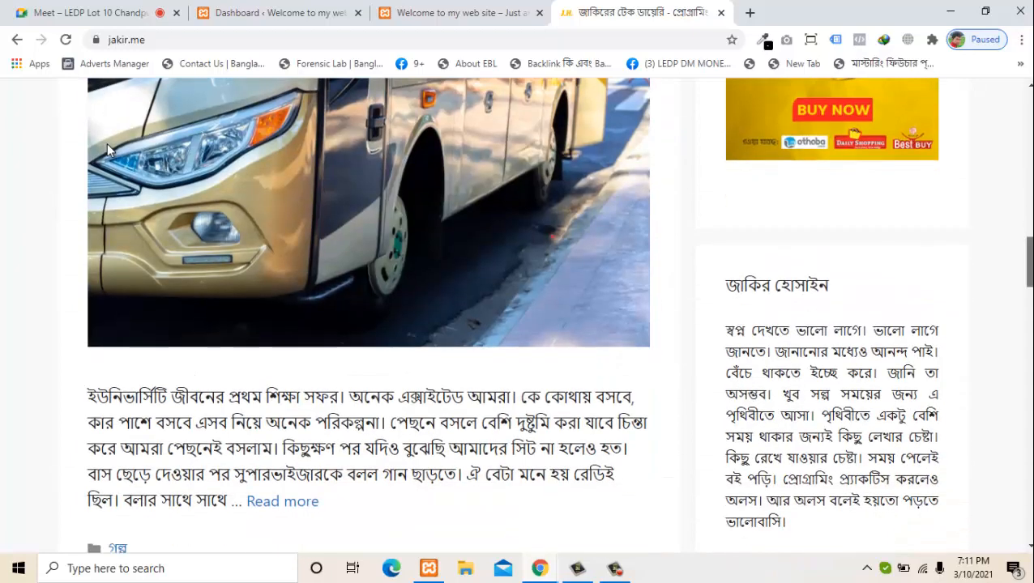
scroll(111, 151, "down", 2)
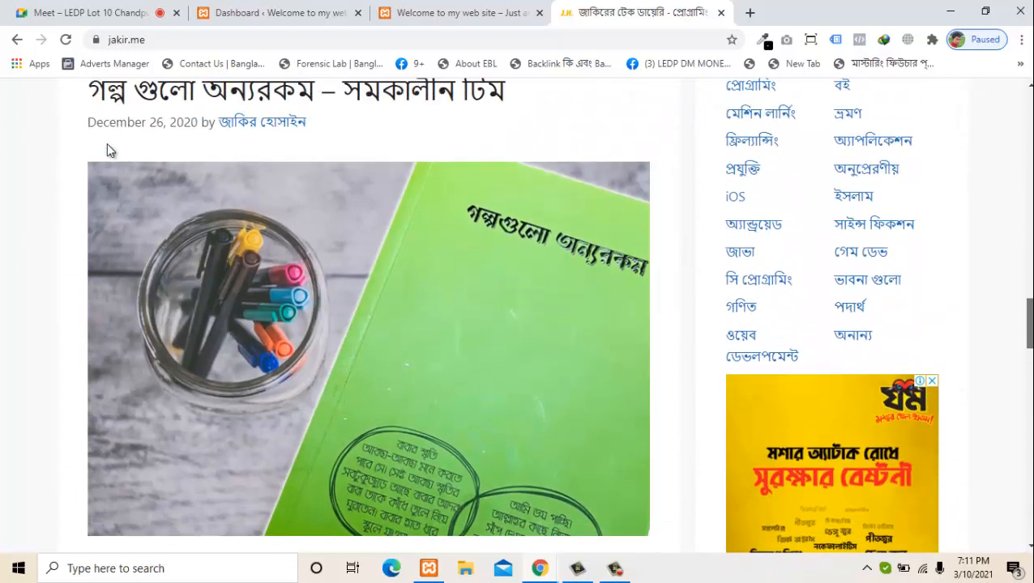
scroll(111, 151, "up", 1)
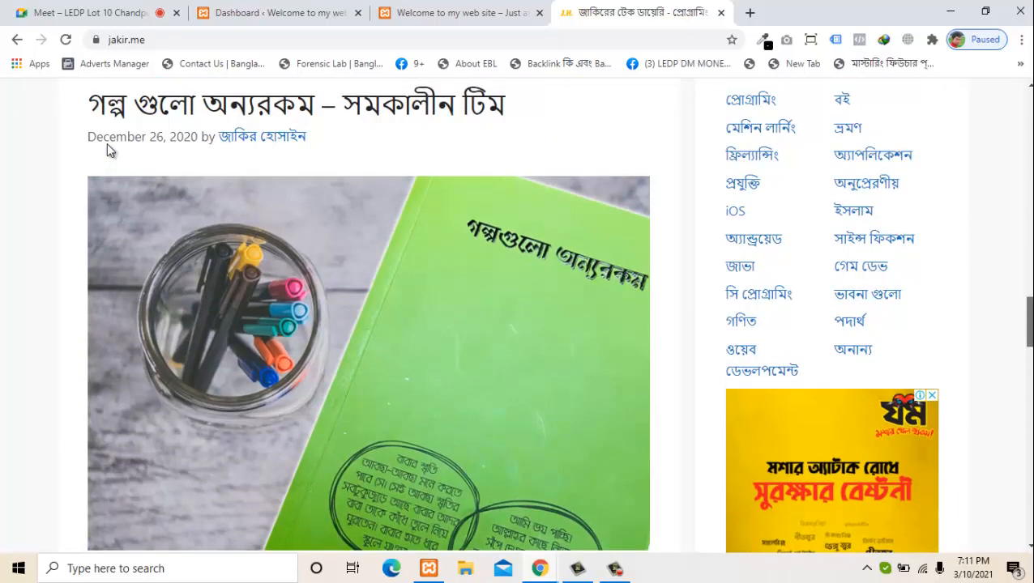
scroll(111, 151, "down", 7)
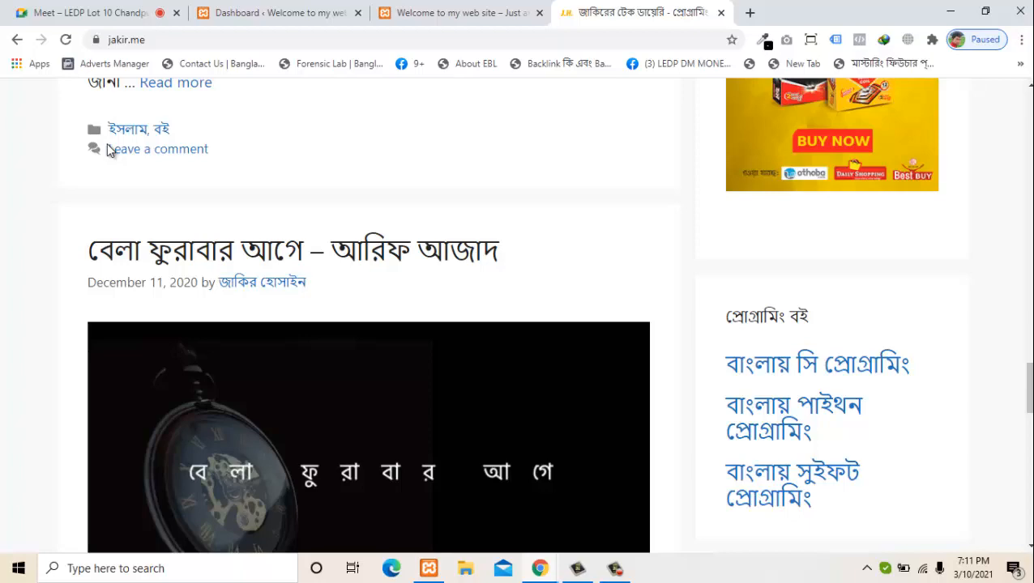
scroll(111, 150, "down", 5)
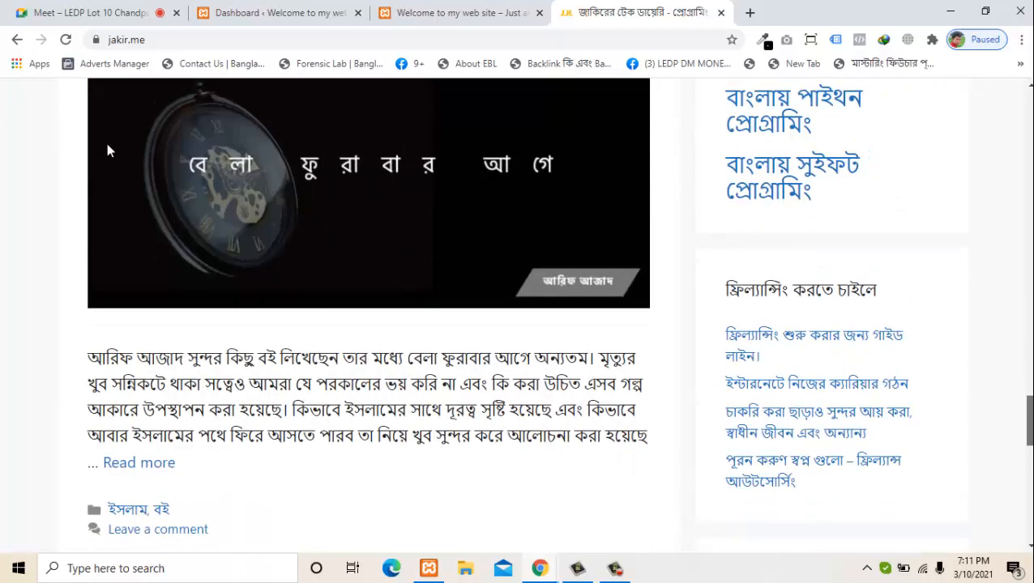
scroll(111, 151, "up", 15)
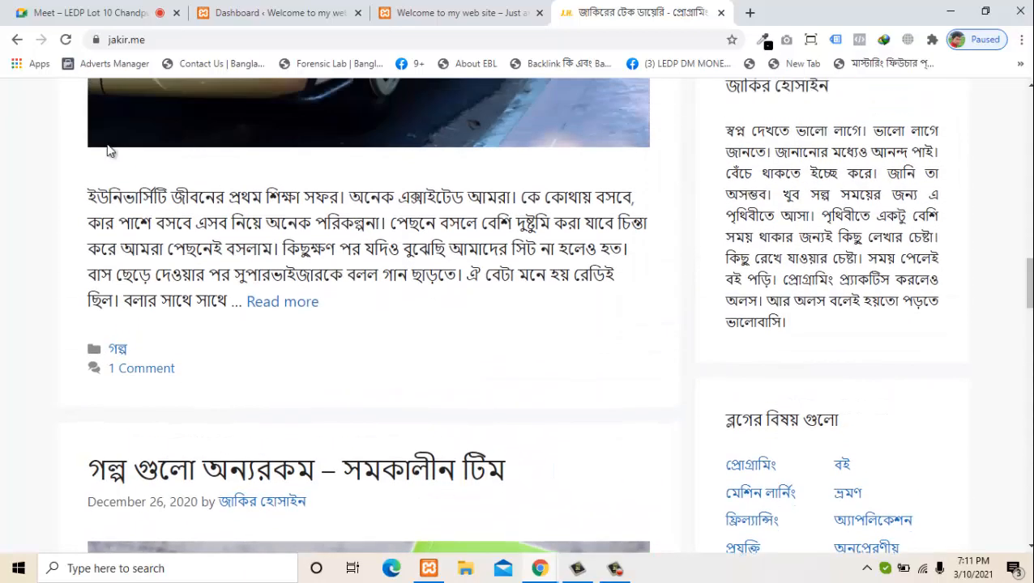
Review the site's address and the home page's run of posts once more, and return to the header menu
key("ctrl+l")
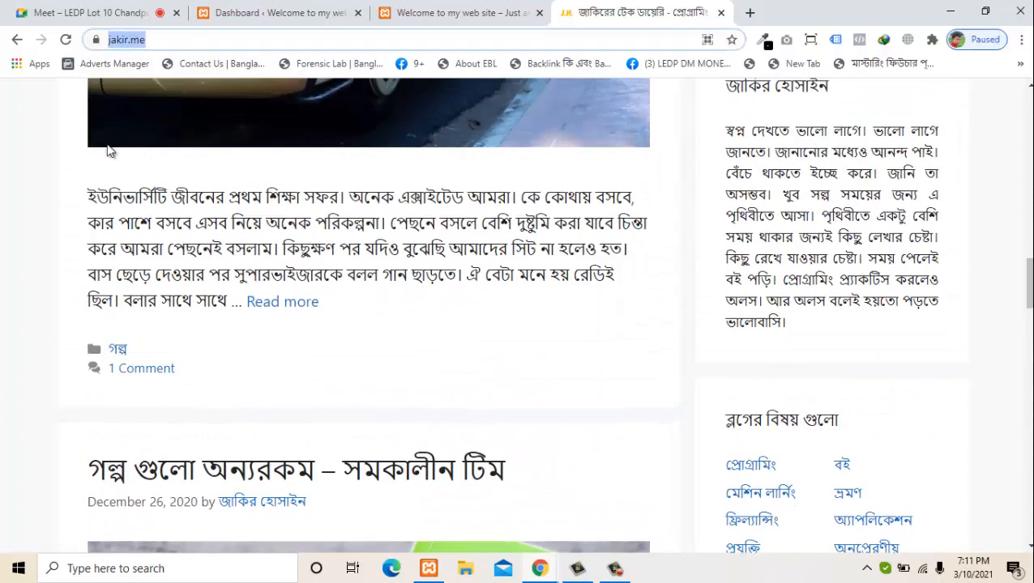
left_click(111, 151)
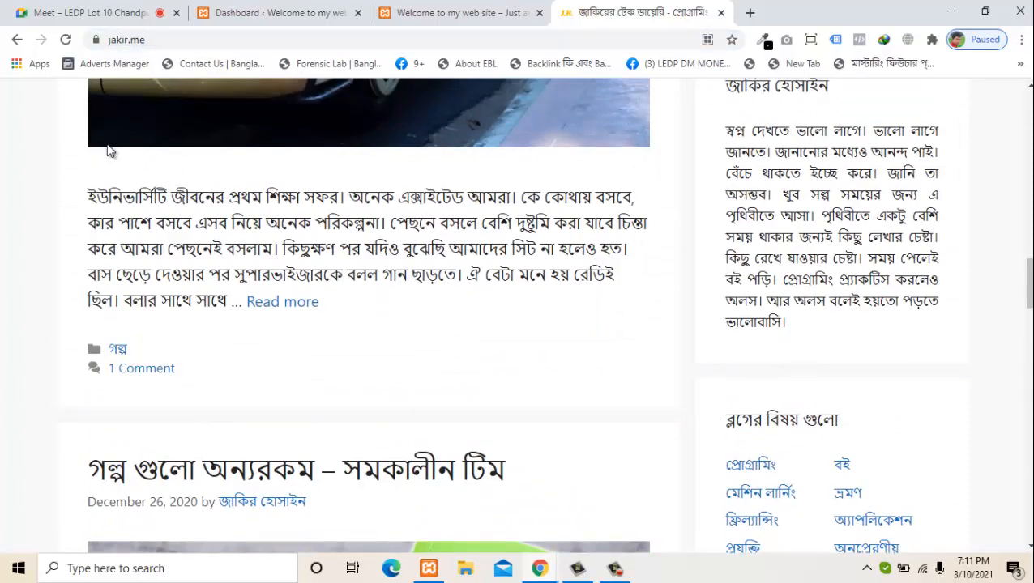
scroll(111, 151, "up", 12)
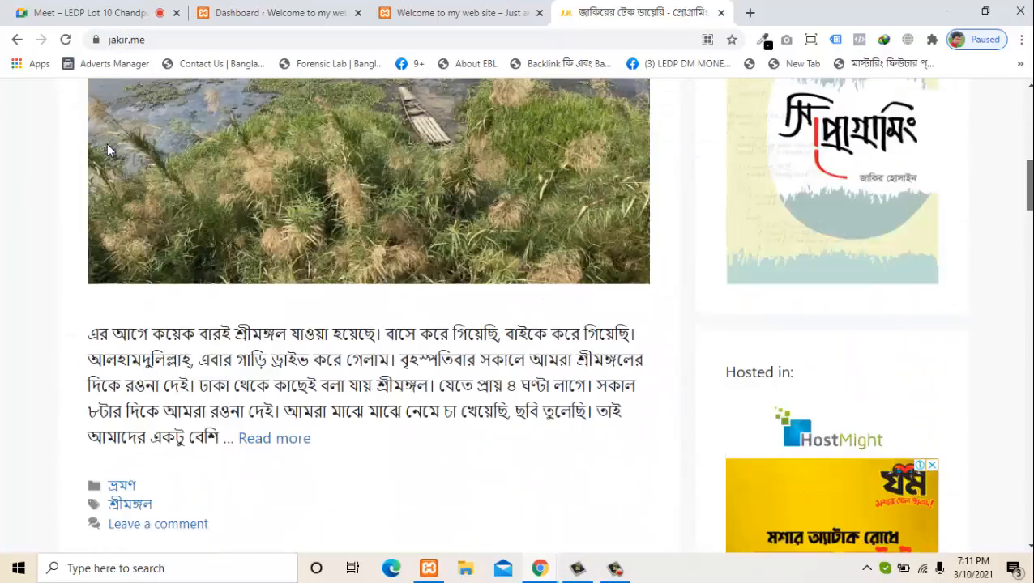
scroll(111, 151, "up", 3)
scroll(111, 151, "down", 13)
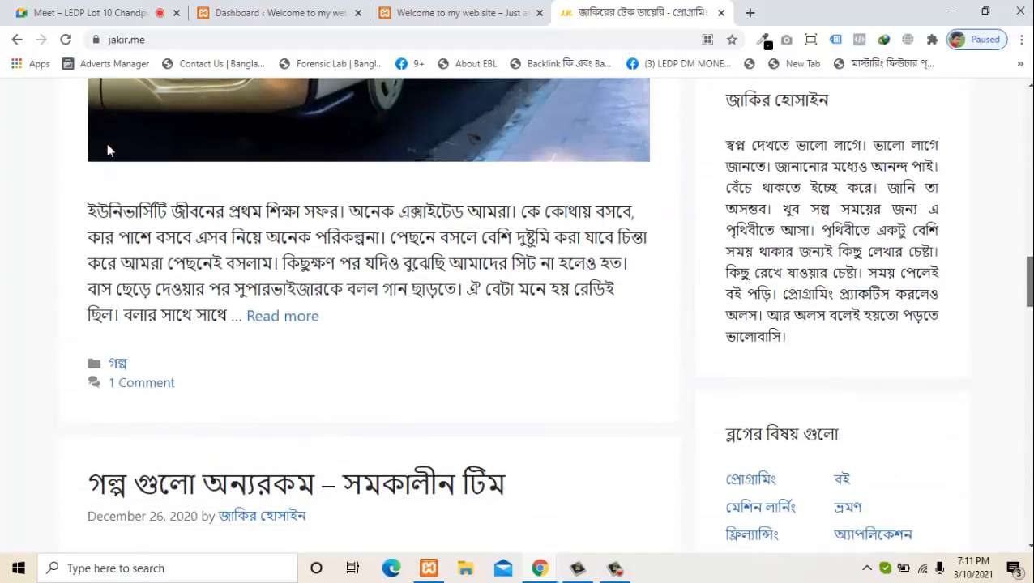
scroll(111, 150, "down", 17)
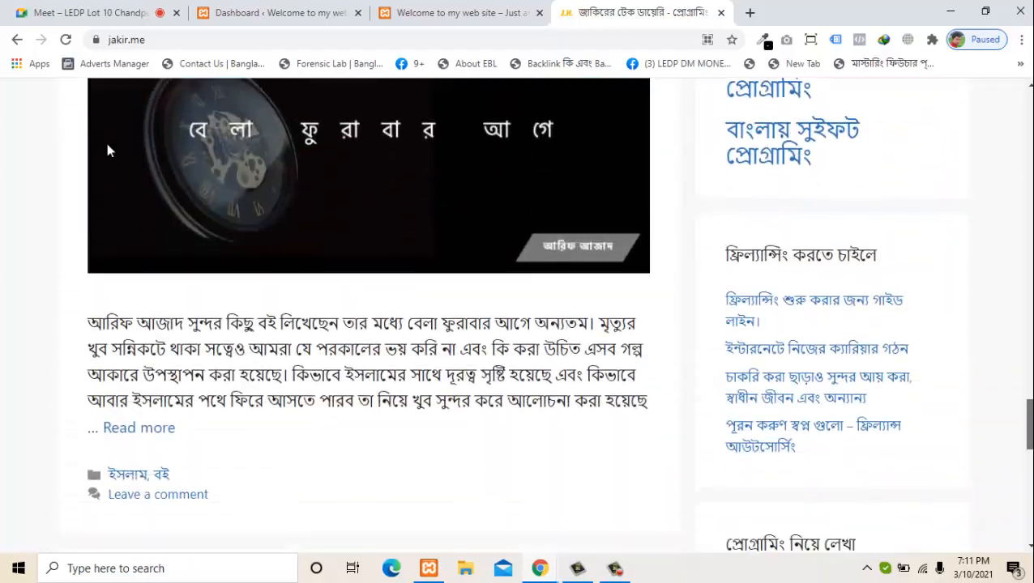
scroll(111, 150, "down", 2)
scroll(111, 150, "up", 5)
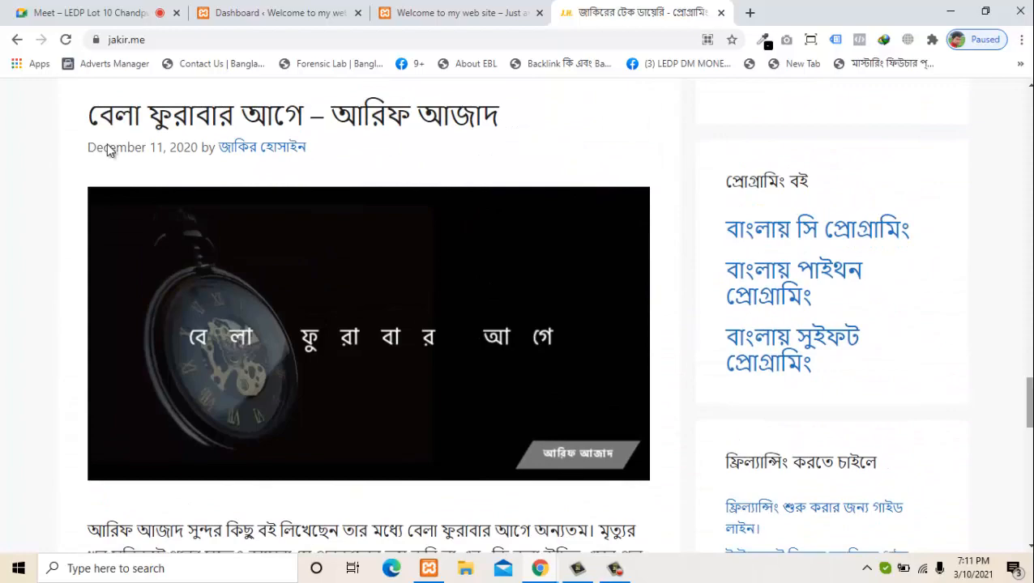
scroll(111, 151, "up", 20)
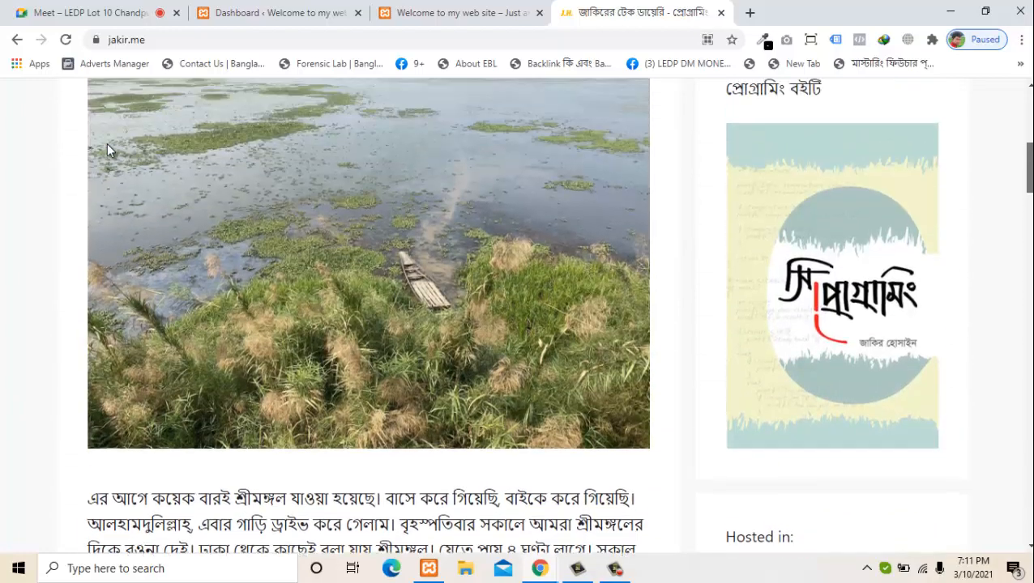
scroll(111, 151, "up", 1)
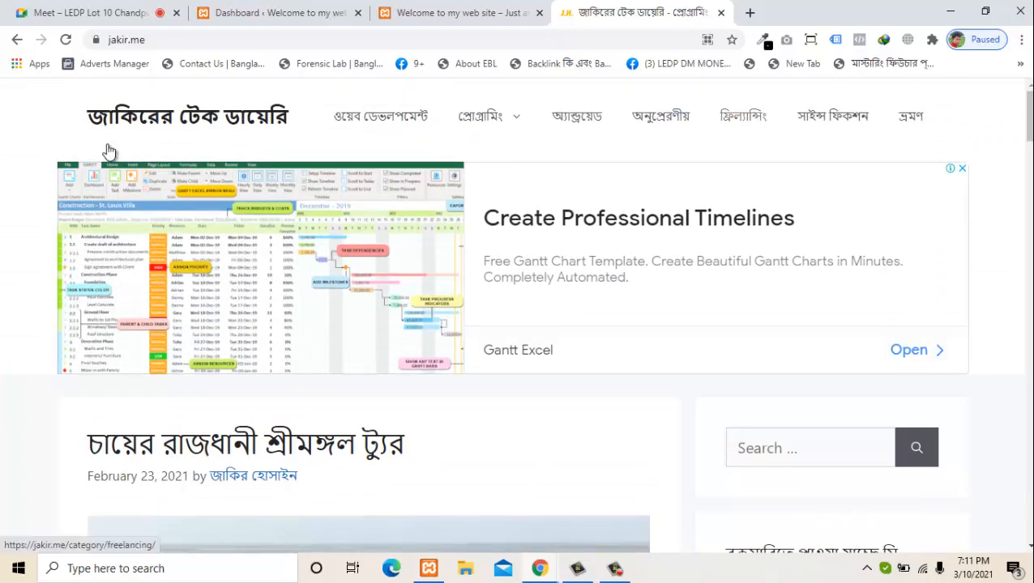
Open the ফ্রিল্যান্সিং category from the site menu and look through its list of posts
left_click(109, 151)
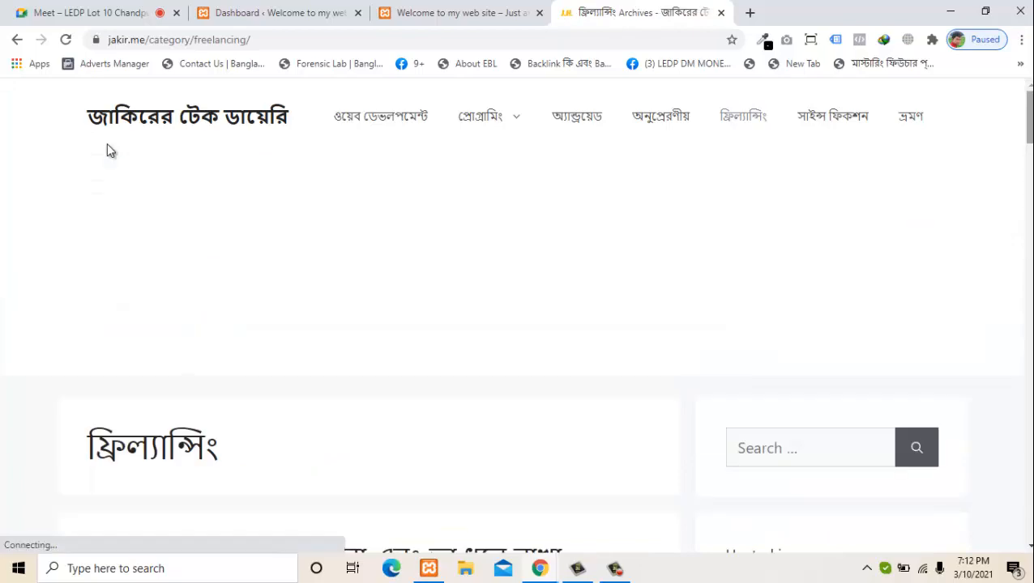
scroll(110, 151, "down", 9)
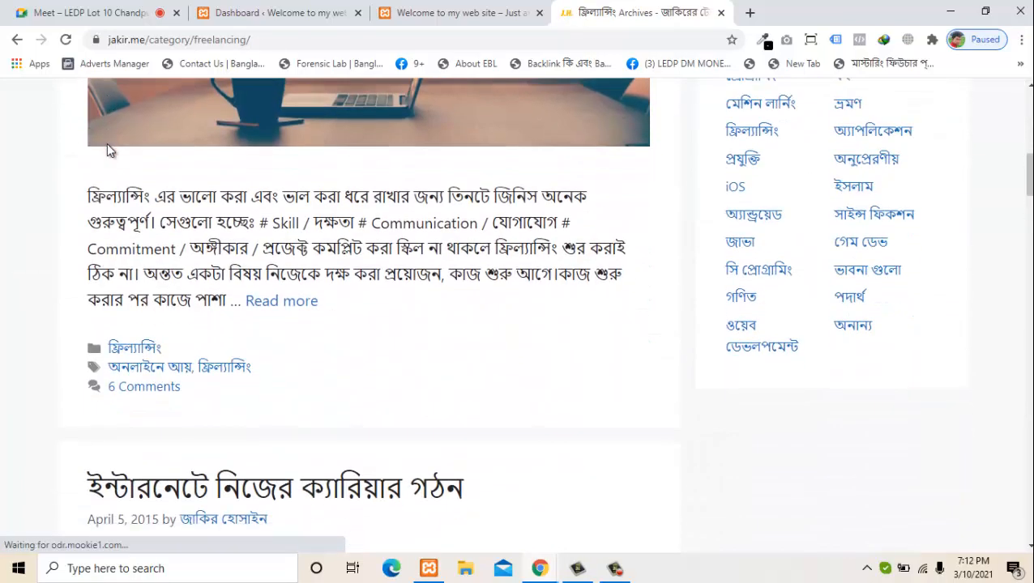
scroll(110, 151, "down", 9)
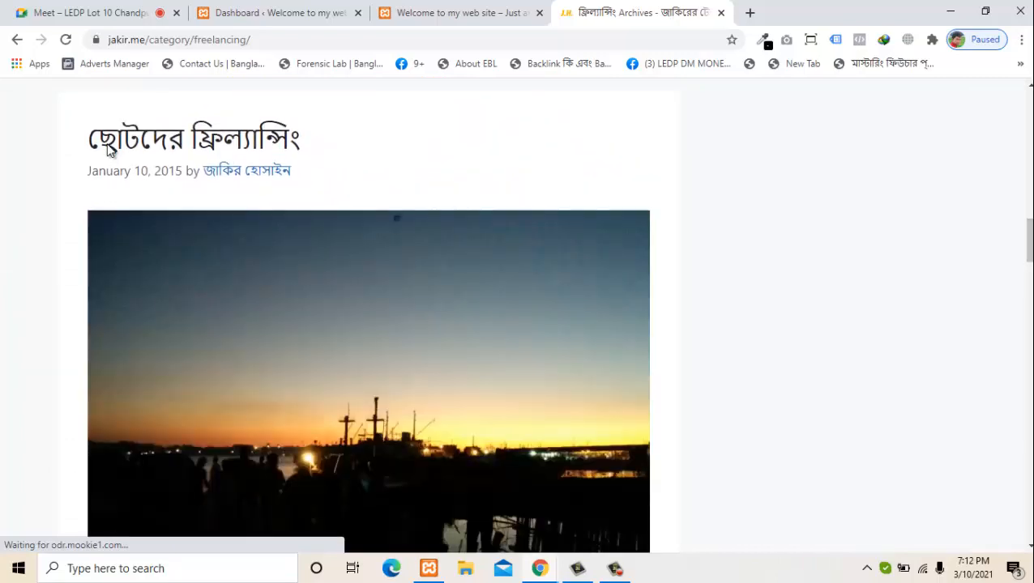
scroll(109, 152, "down", 4)
scroll(110, 151, "down", 6)
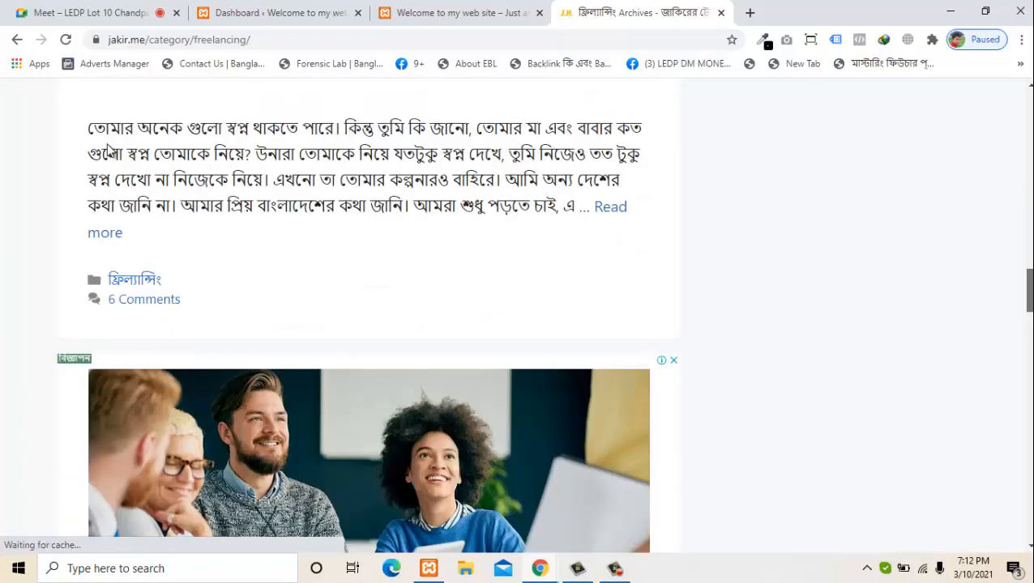
scroll(109, 152, "down", 10)
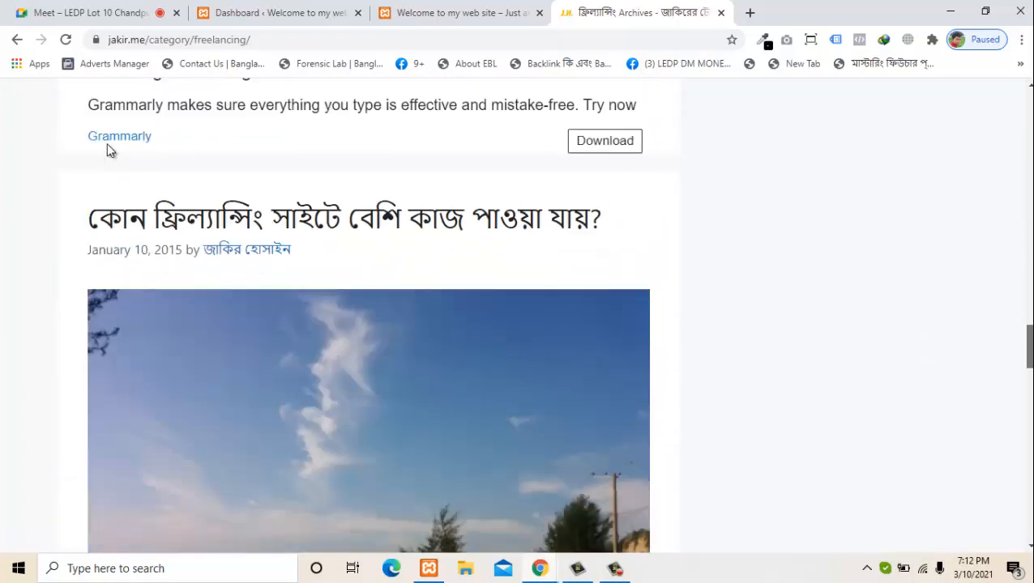
scroll(109, 152, "up", 4)
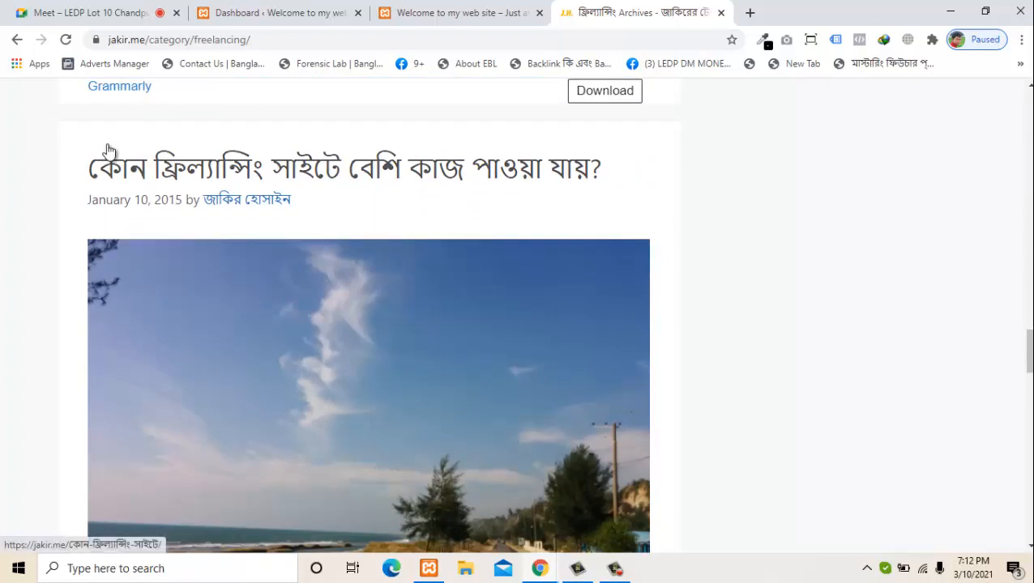
Open the post কোন ফ্রিল্যান্সিং সাইটে বেশি কাজ পাওয়া যায়? and look through its image, text and sidebar
left_click(109, 151)
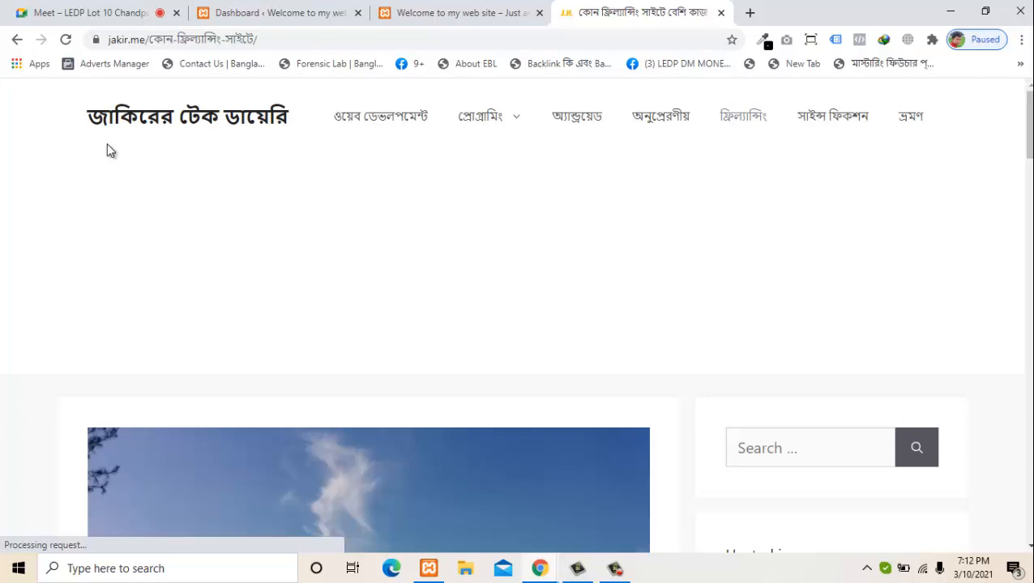
scroll(109, 151, "down", 7)
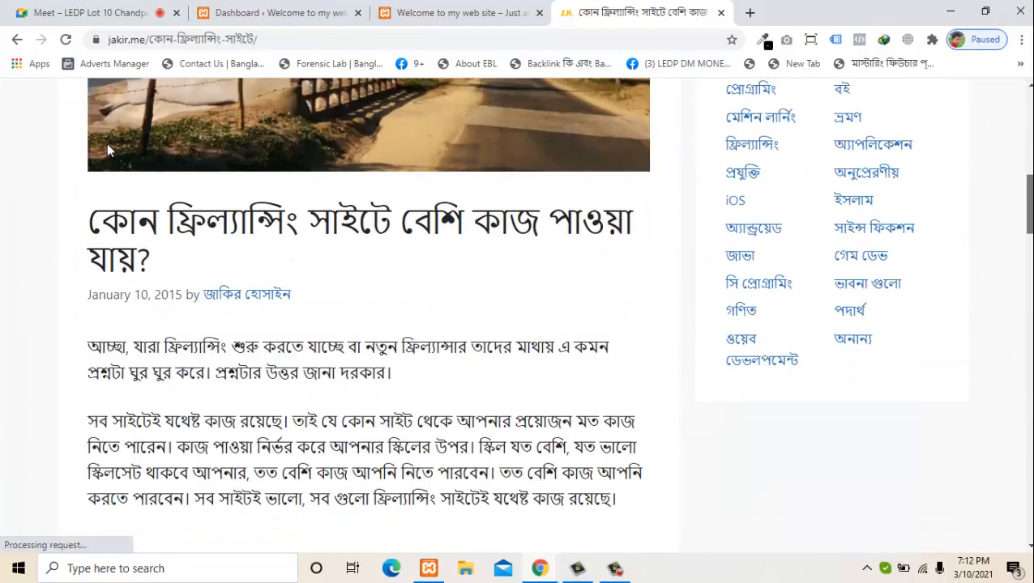
scroll(109, 152, "down", 9)
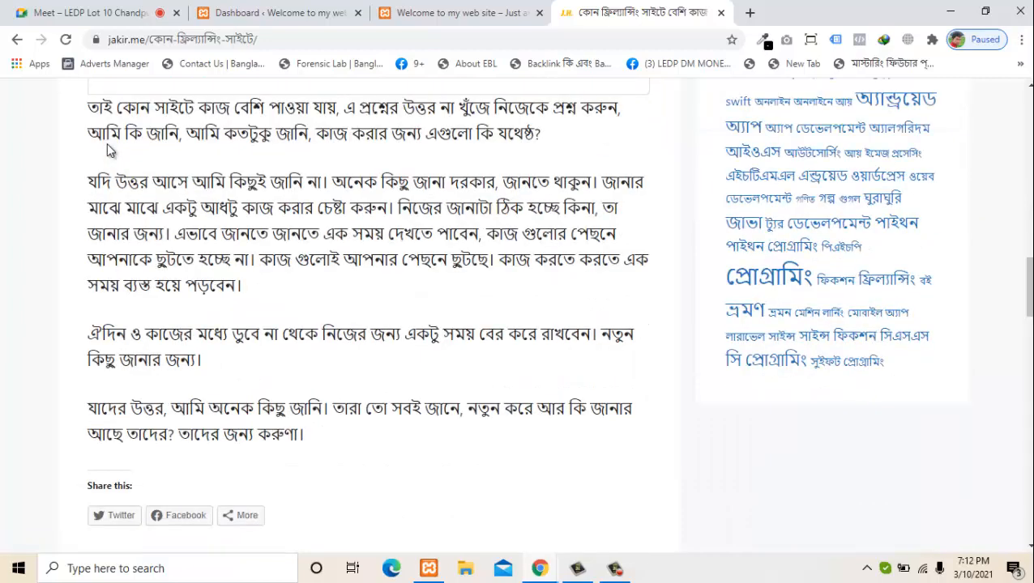
scroll(109, 152, "up", 2)
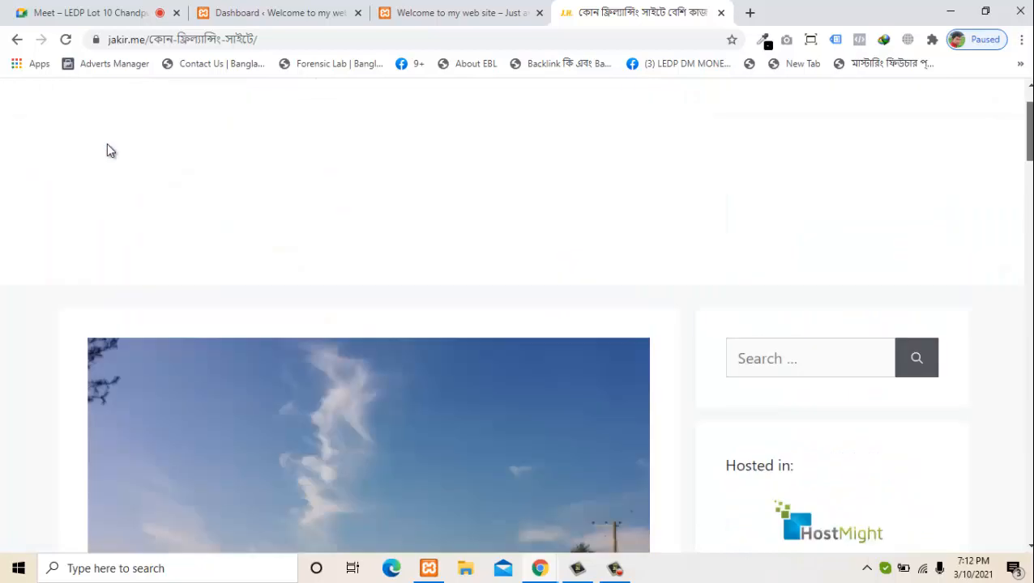
scroll(110, 151, "up", 8)
Return to the blog's home page and examine its header menu, banner ad and first post
key("alt+Left")
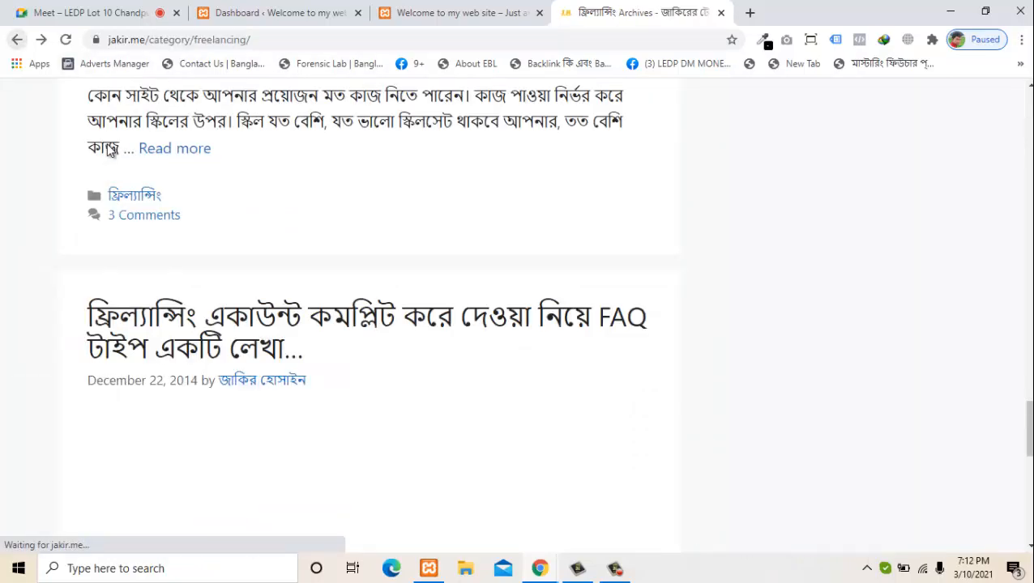
key("alt+Left")
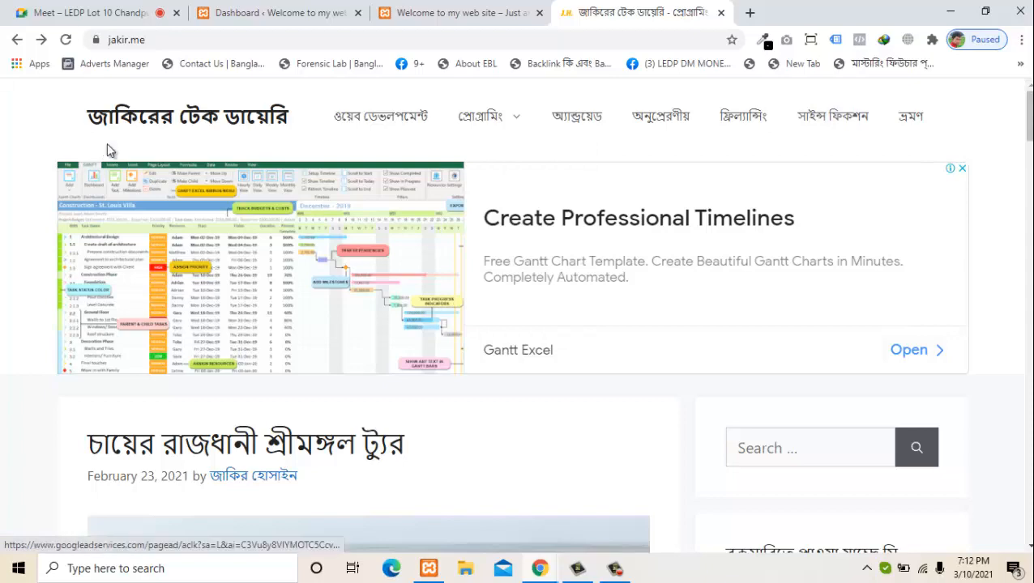
scroll(109, 152, "down", 7)
scroll(109, 152, "up", 6)
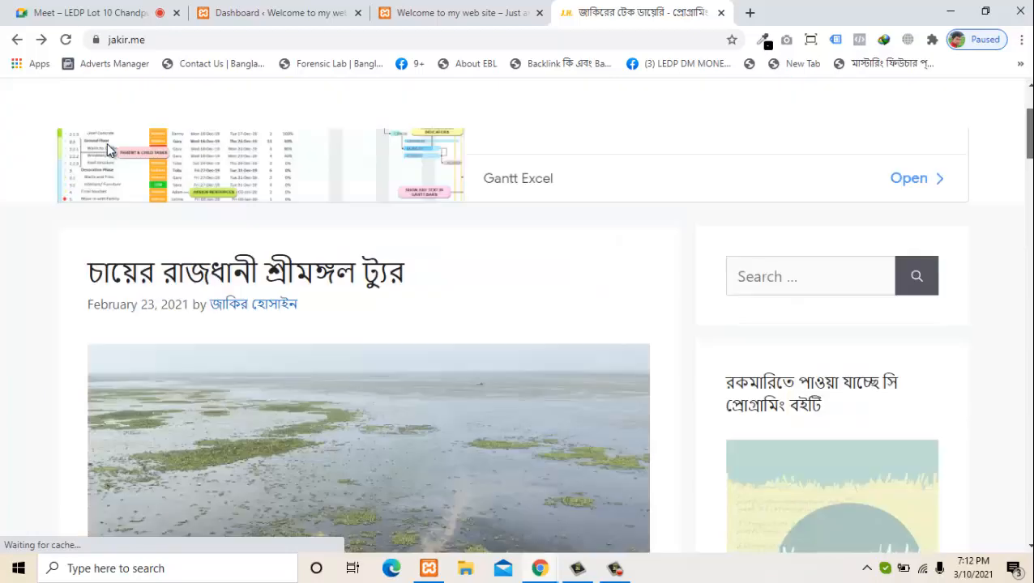
scroll(110, 152, "down", 1)
scroll(110, 151, "up", 1)
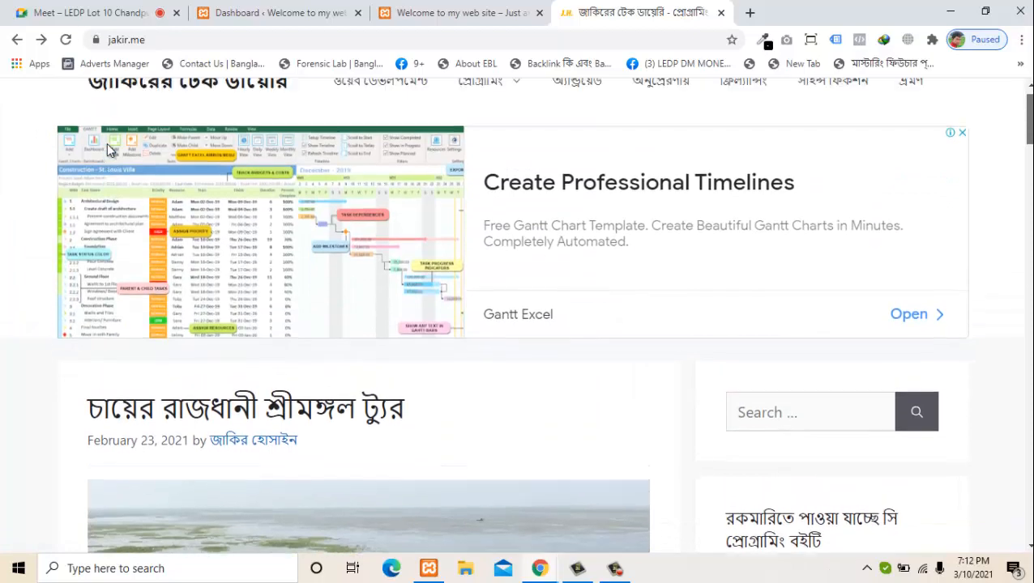
scroll(110, 152, "down", 1)
scroll(110, 152, "up", 1)
scroll(109, 151, "up", 1)
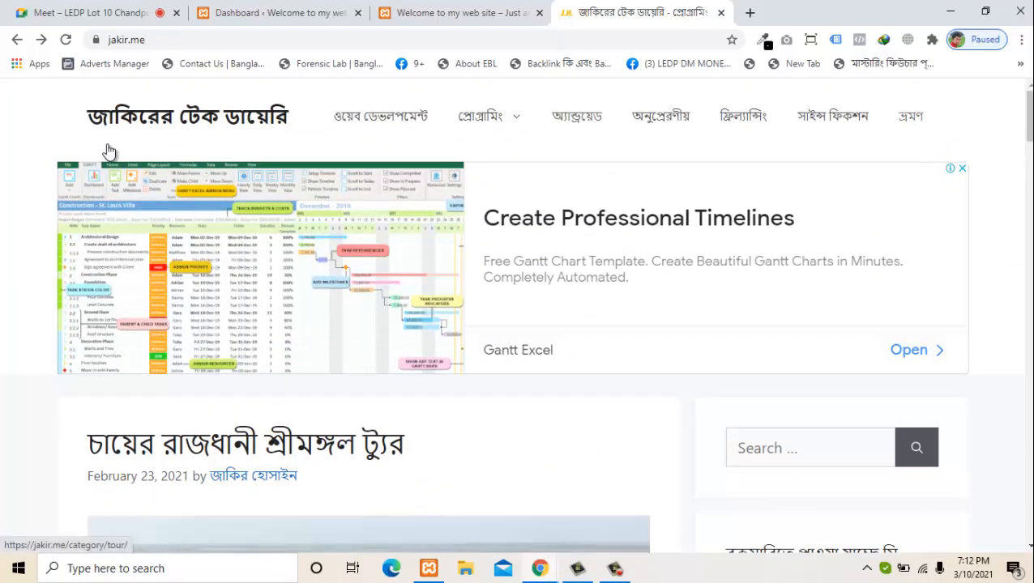
mouse_move(480, 116)
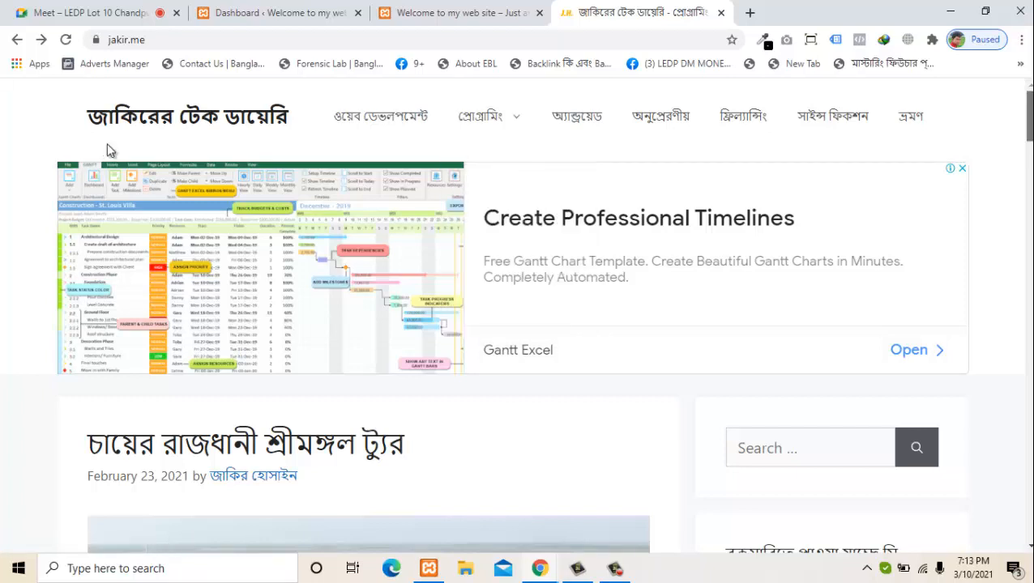
Look over the home page's first posts again and place the cursor in the sidebar's search box
scroll(110, 152, "down", 1)
scroll(110, 151, "down", 20)
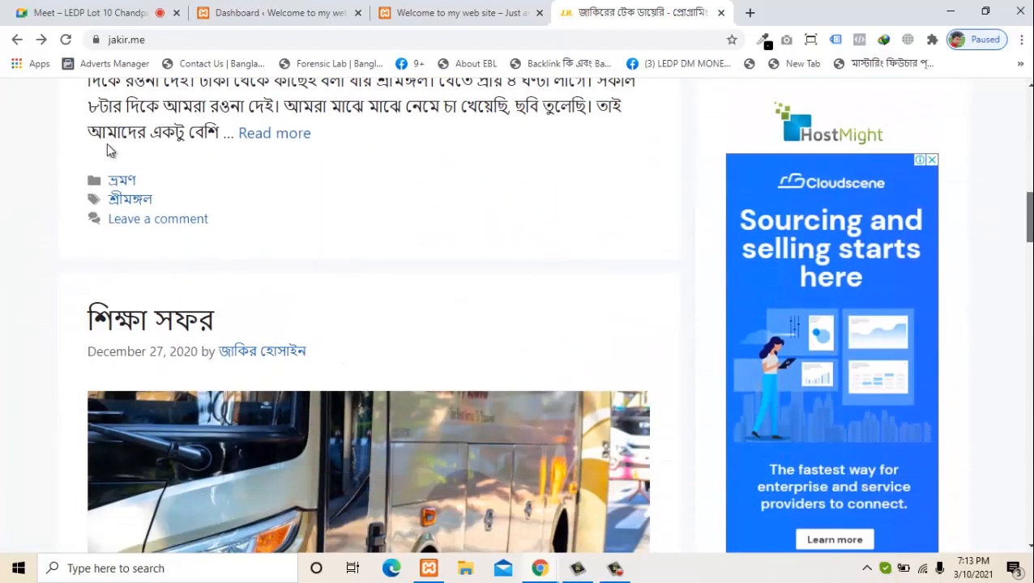
scroll(110, 152, "up", 20)
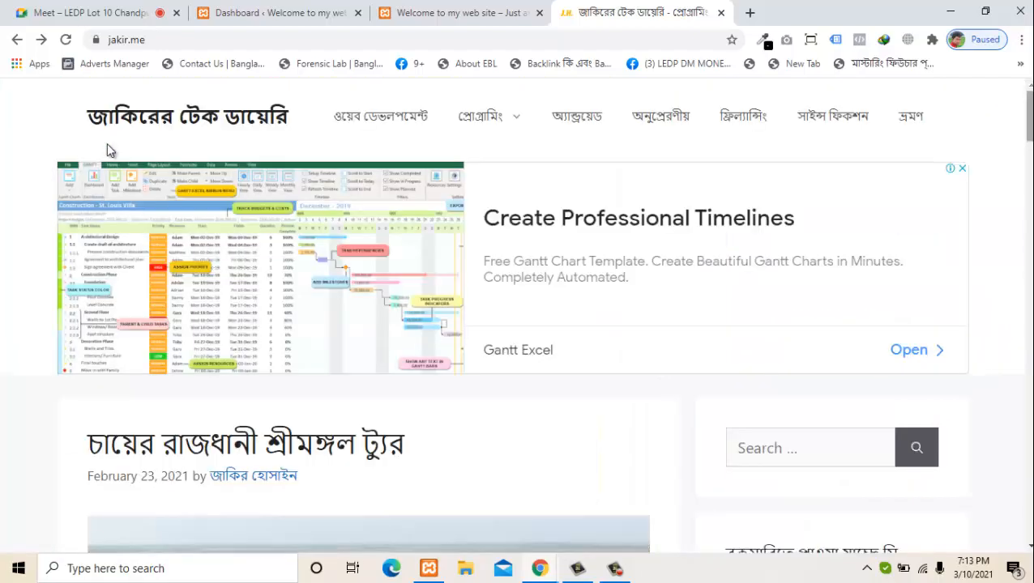
scroll(109, 151, "down", 1)
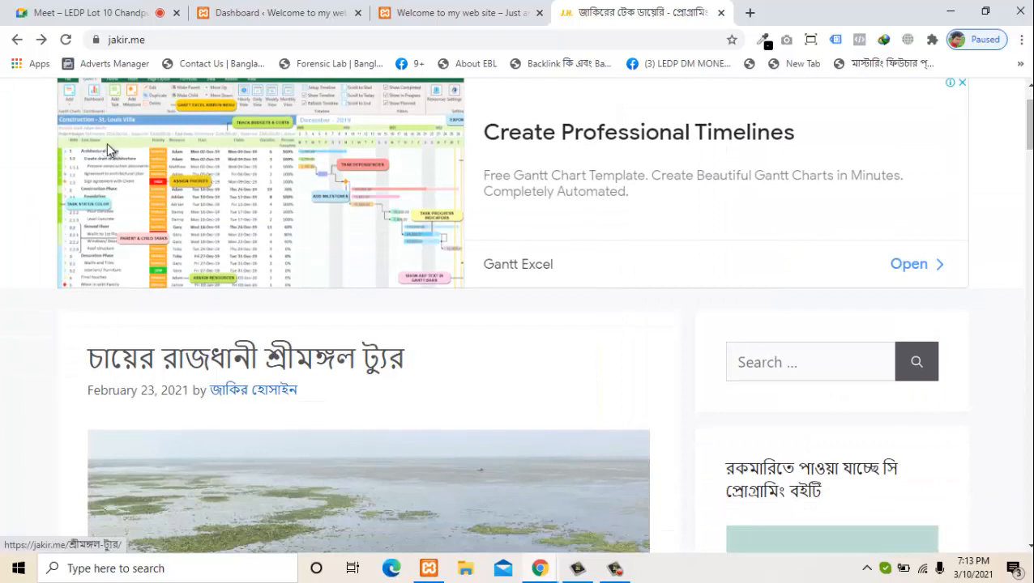
left_click(810, 362)
left_click(810, 362)
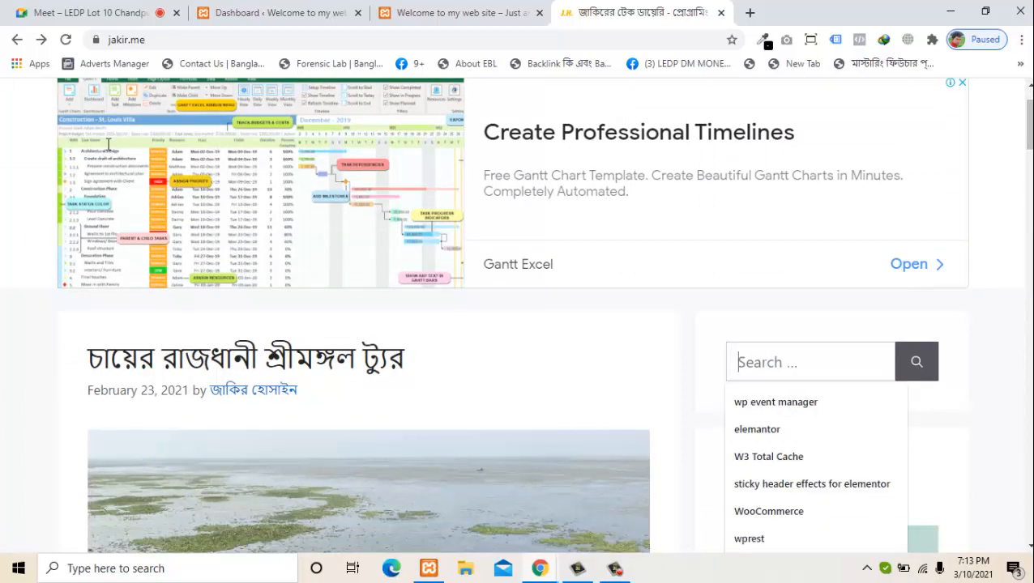
Dismiss the search suggestions and examine the sidebar's search box and the book widget below it, highlighting the widget's title
left_click(988, 365)
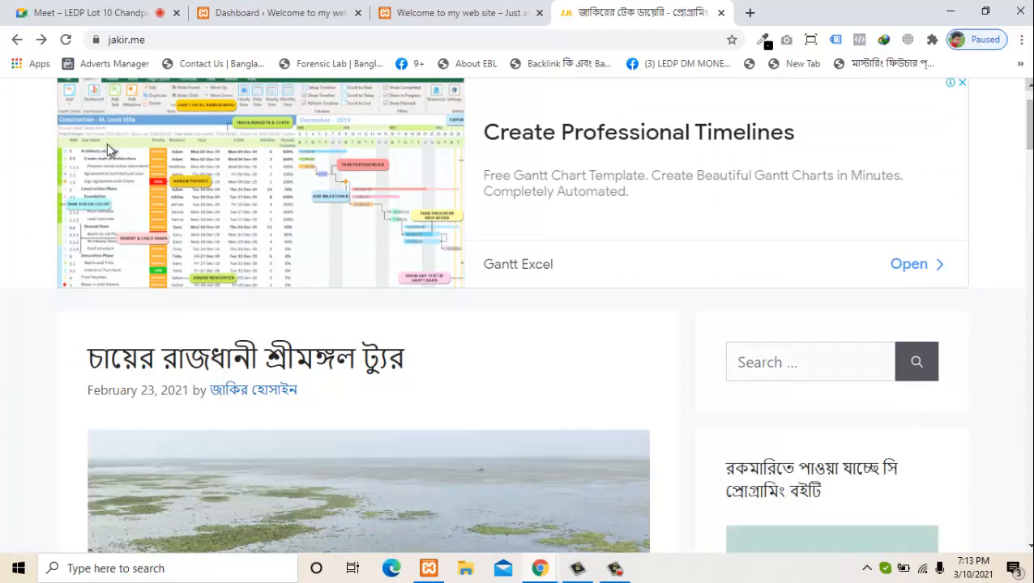
scroll(110, 150, "down", 2)
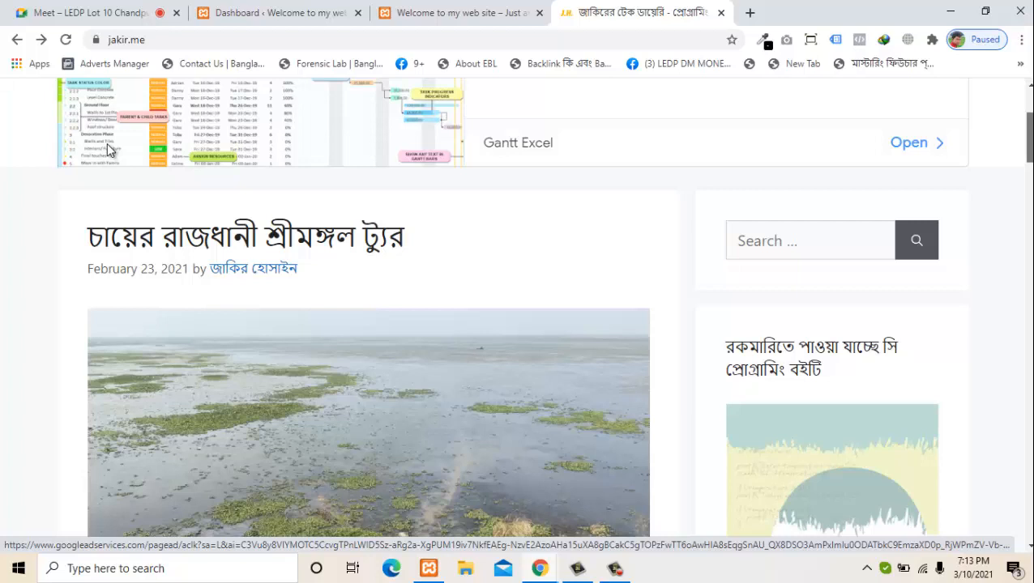
scroll(109, 150, "down", 1)
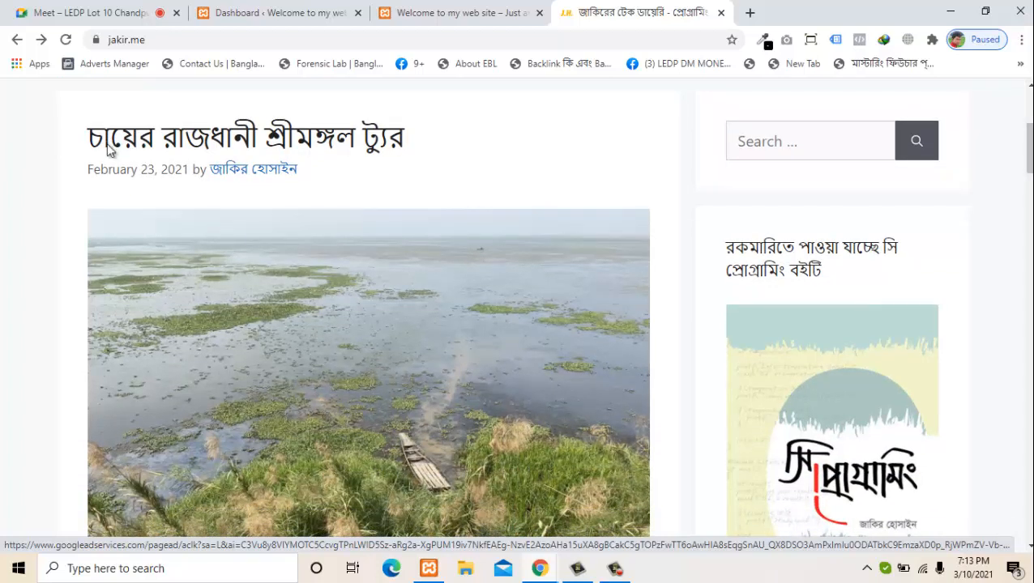
left_click_drag(726, 247, 821, 271)
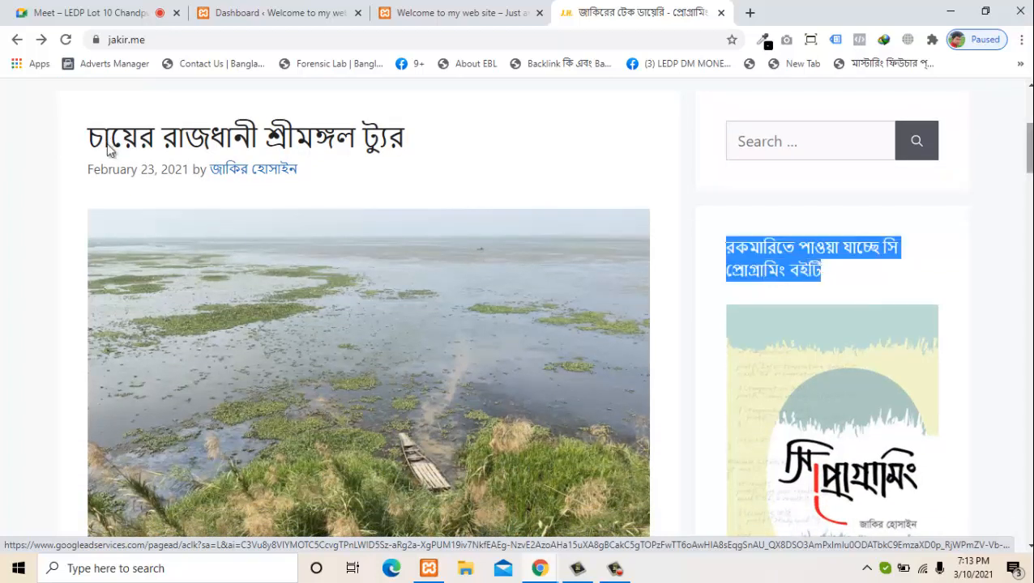
scroll(110, 149, "up", 1)
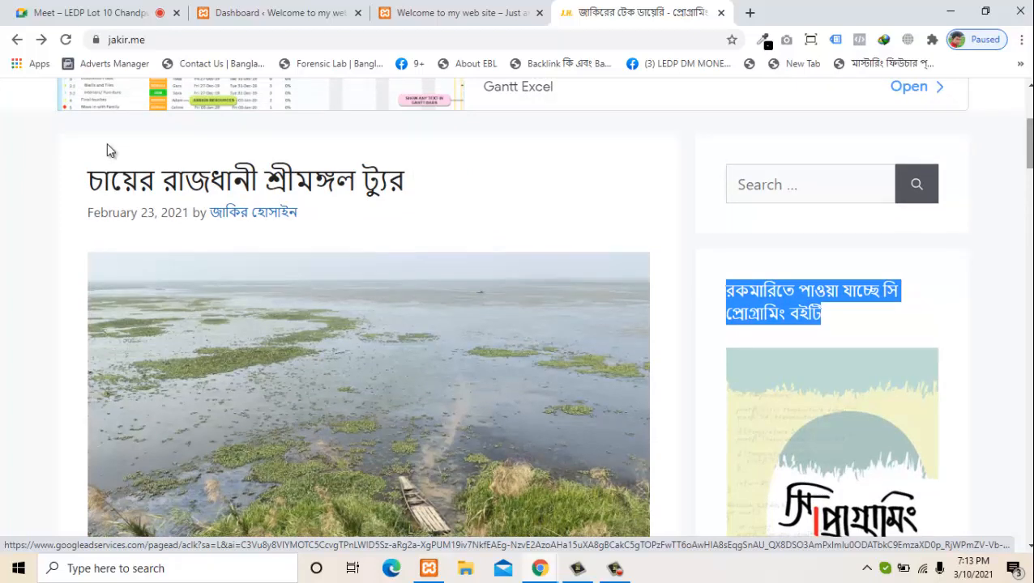
scroll(111, 151, "up", 1)
scroll(111, 152, "down", 1)
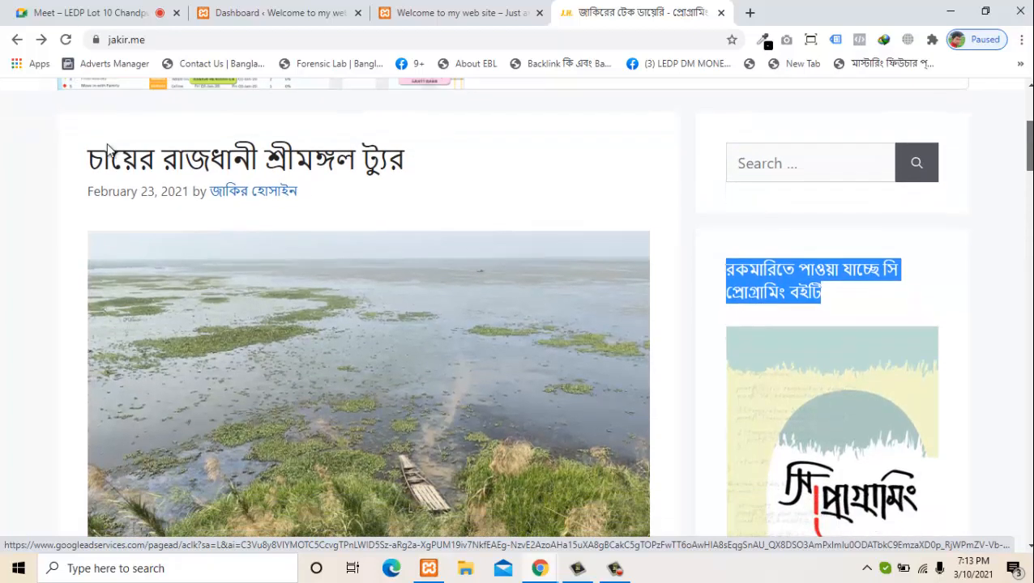
left_click(112, 154)
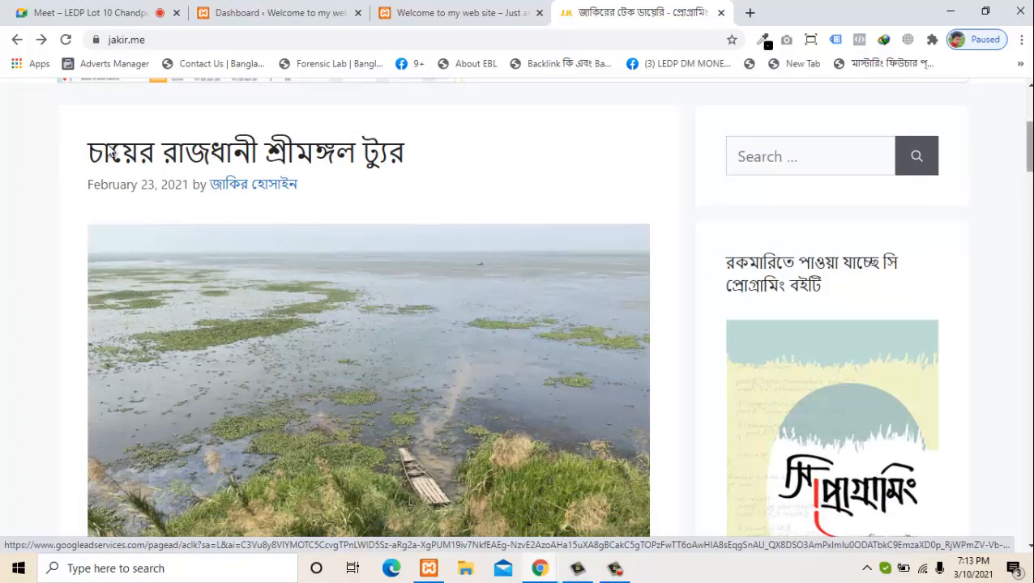
Look through the home page's posts and the sidebar's book image, hosting, author and ব্লগের বিষয় গুলো category widgets
scroll(111, 153, "up", 1)
scroll(110, 150, "down", 4)
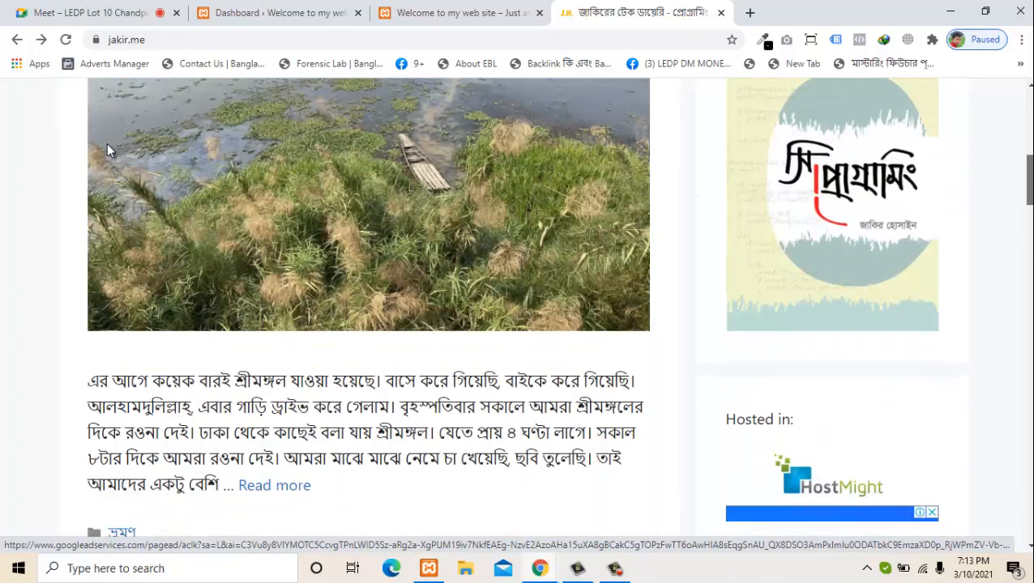
scroll(109, 151, "down", 7)
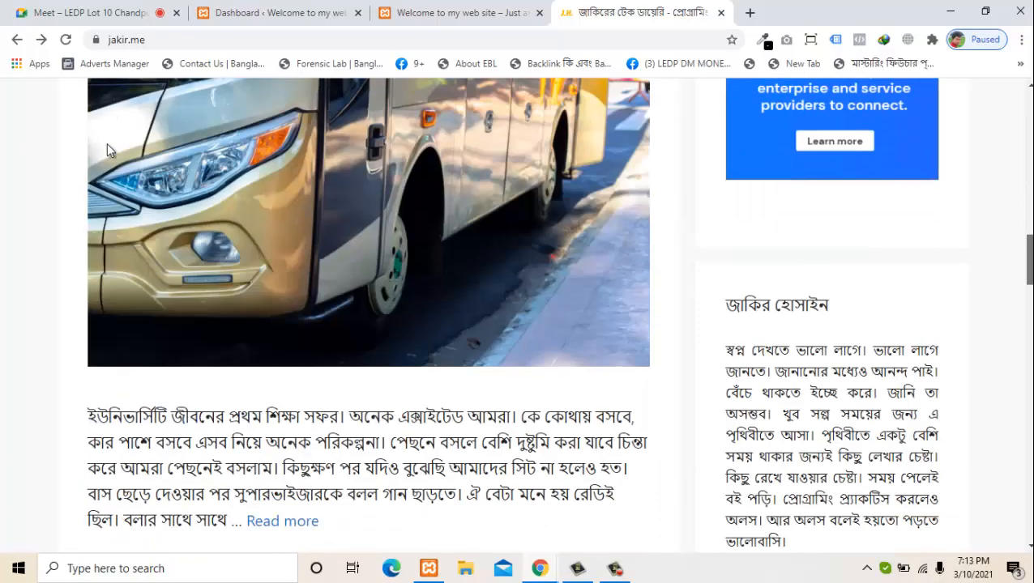
scroll(109, 151, "up", 12)
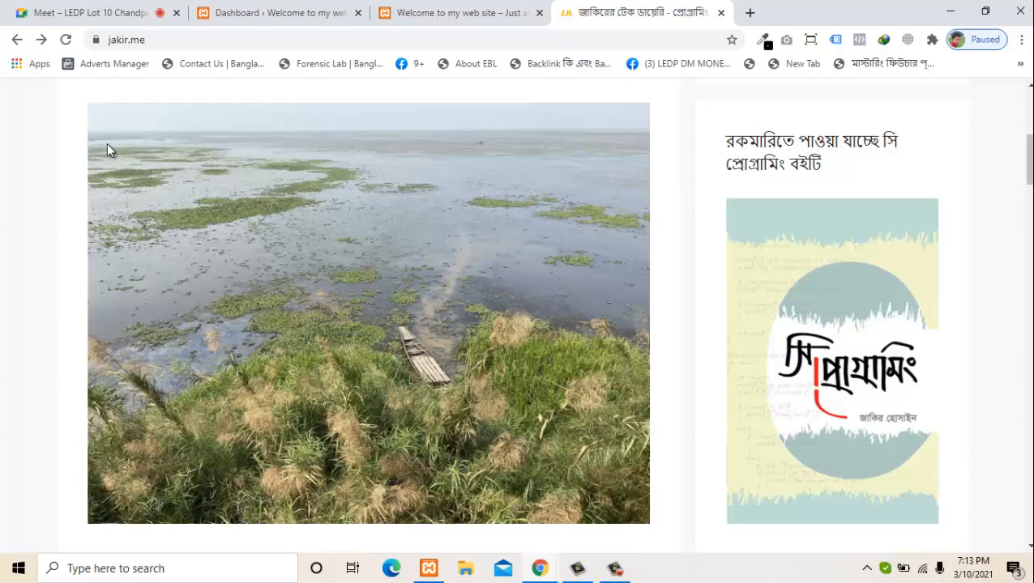
scroll(109, 151, "down", 15)
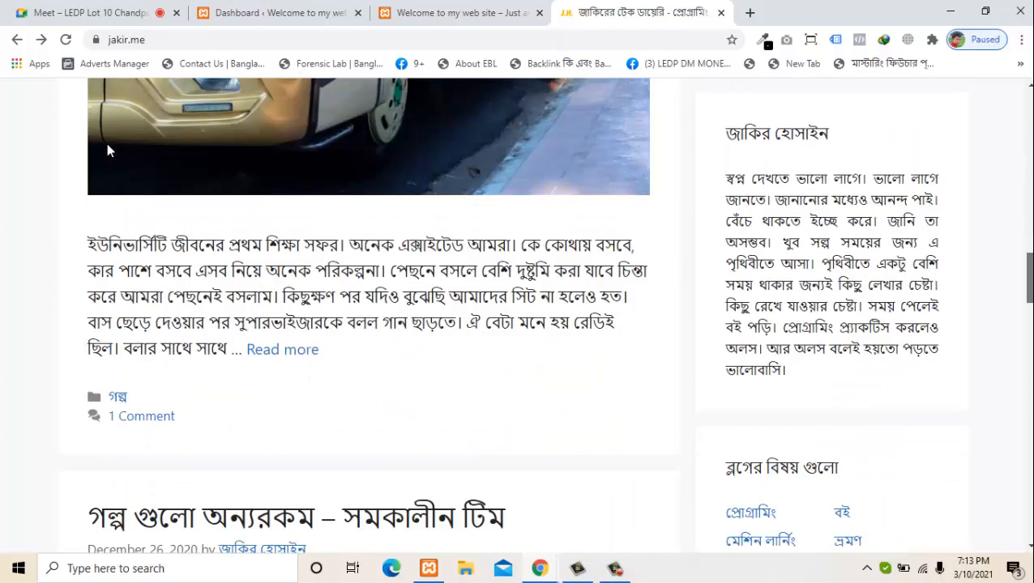
scroll(109, 151, "down", 2)
scroll(109, 151, "up", 3)
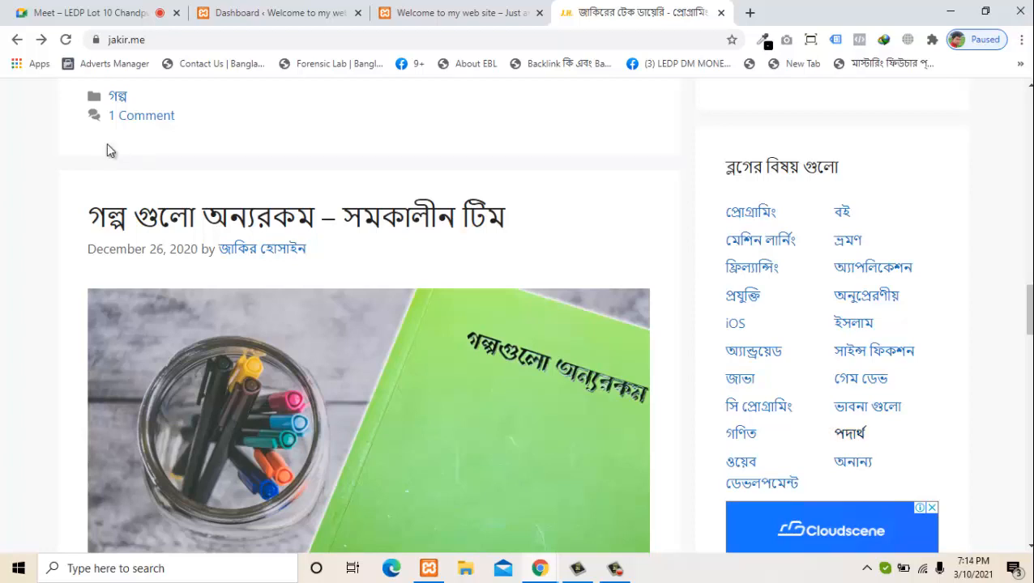
Open the গেম ডেভ category from the sidebar's topic list and look through its posts
left_click(110, 152)
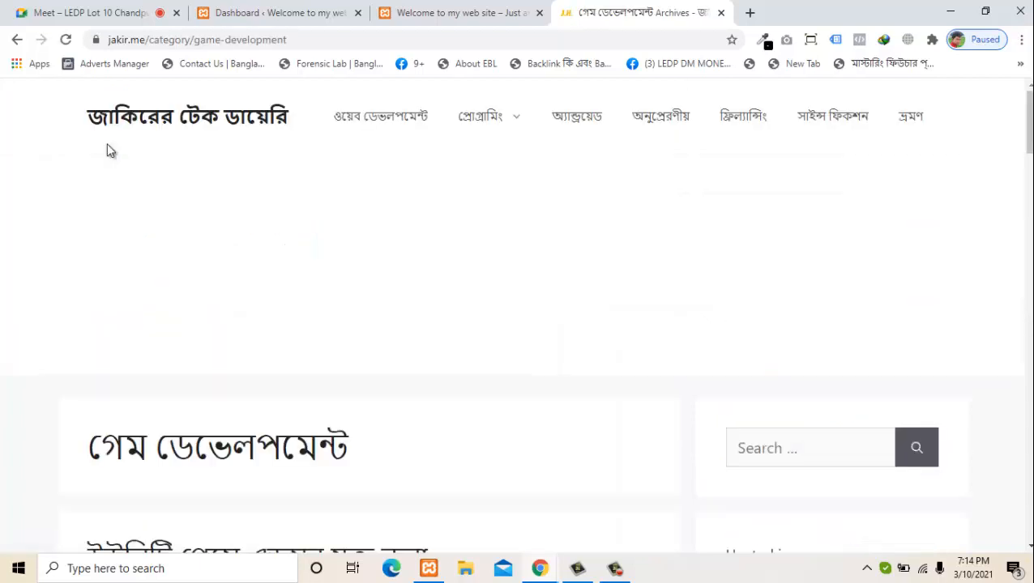
scroll(109, 153, "down", 6)
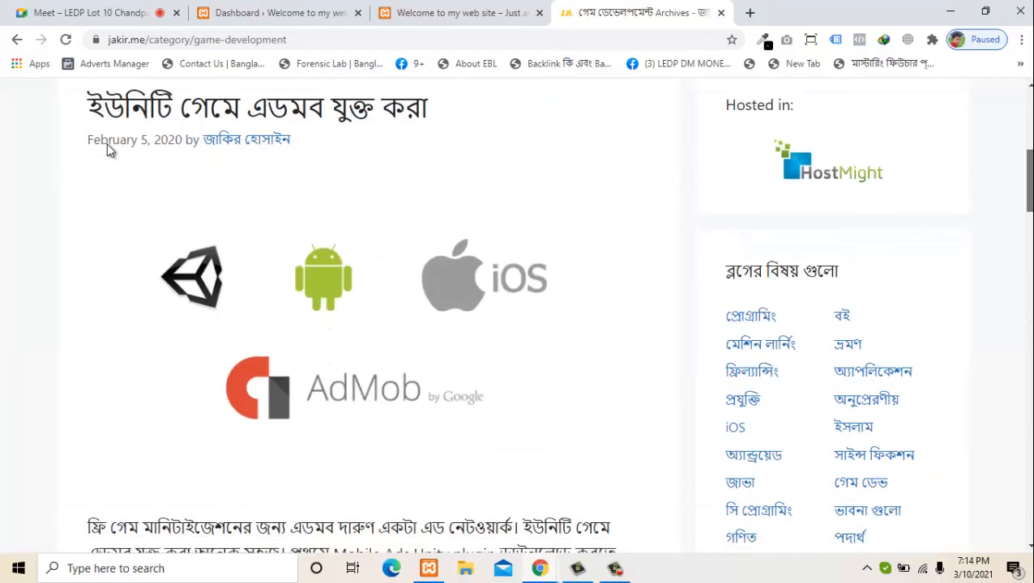
scroll(109, 152, "down", 4)
scroll(109, 152, "up", 10)
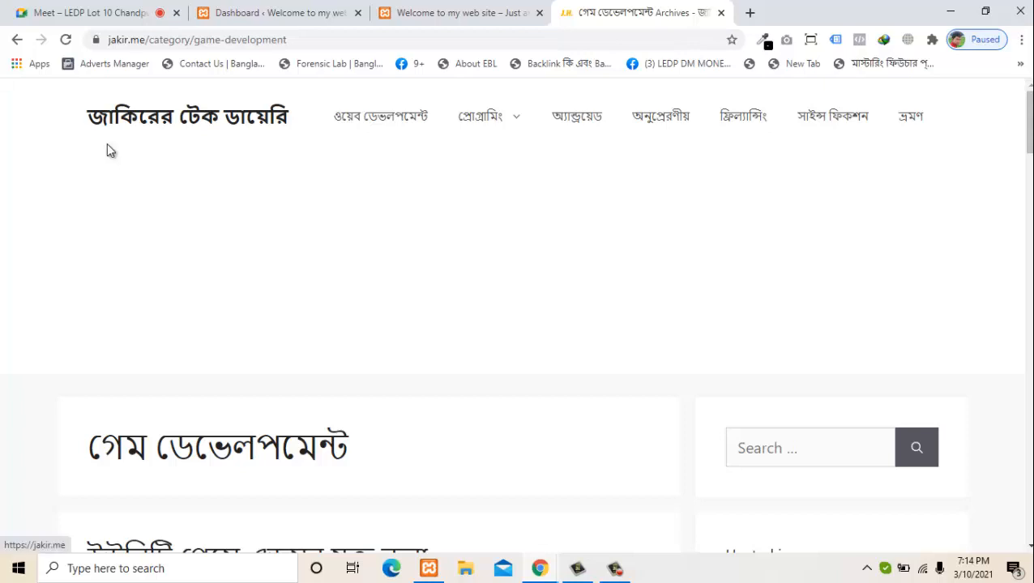
Return to the blog's home page and review its header, first post and sidebar
left_click(109, 153)
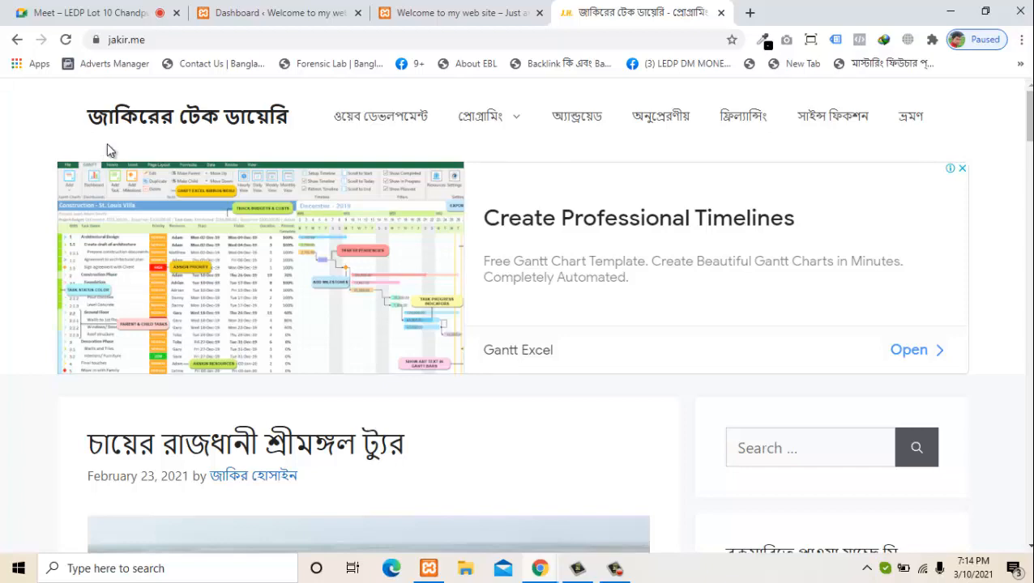
scroll(110, 150, "down", 6)
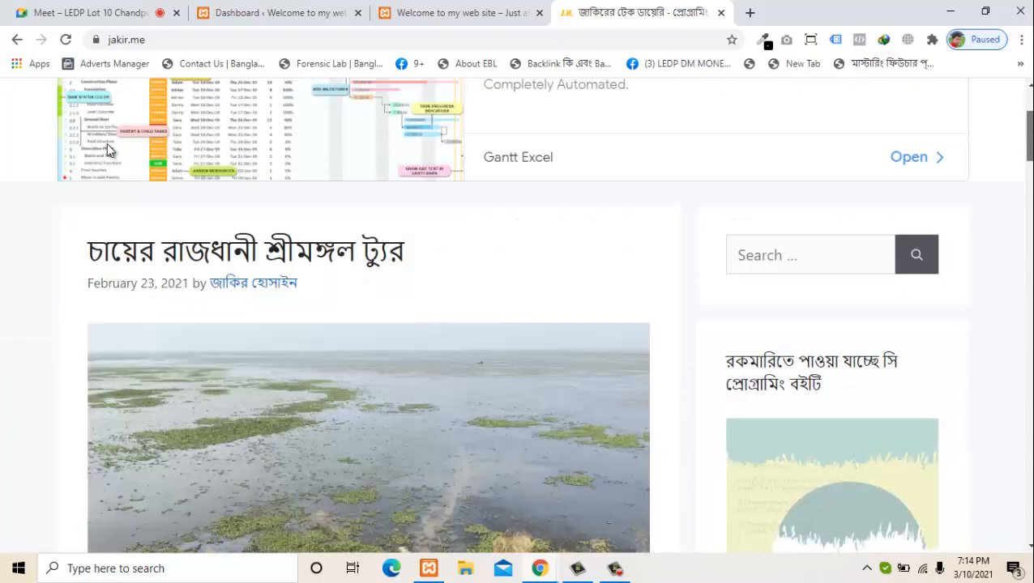
scroll(109, 150, "up", 6)
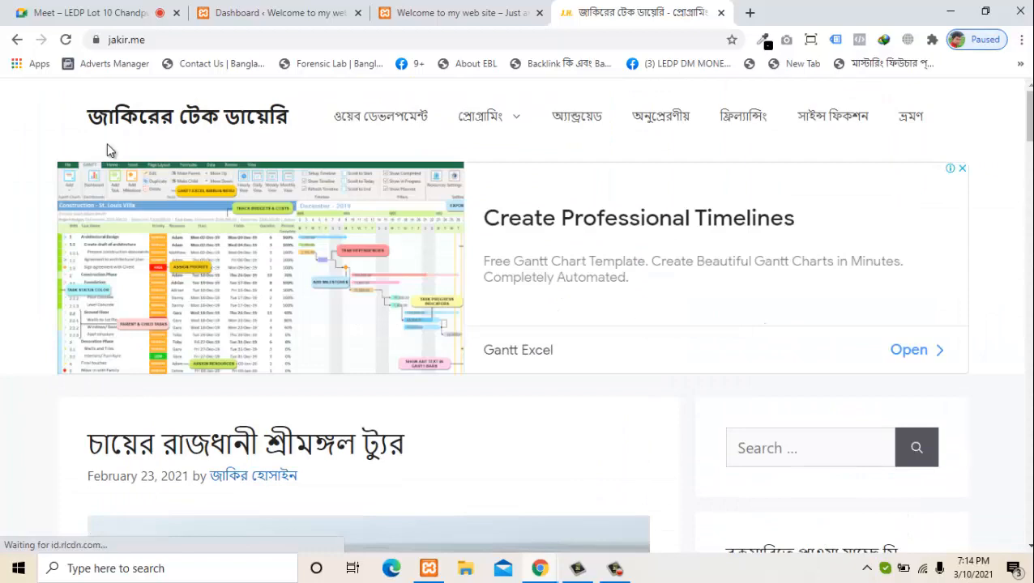
scroll(109, 150, "down", 6)
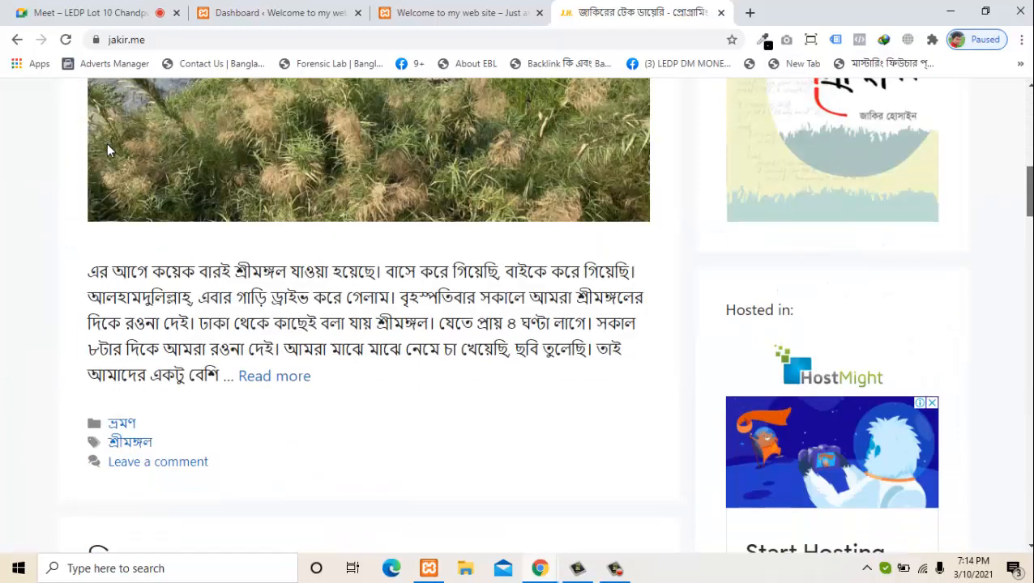
scroll(109, 150, "up", 6)
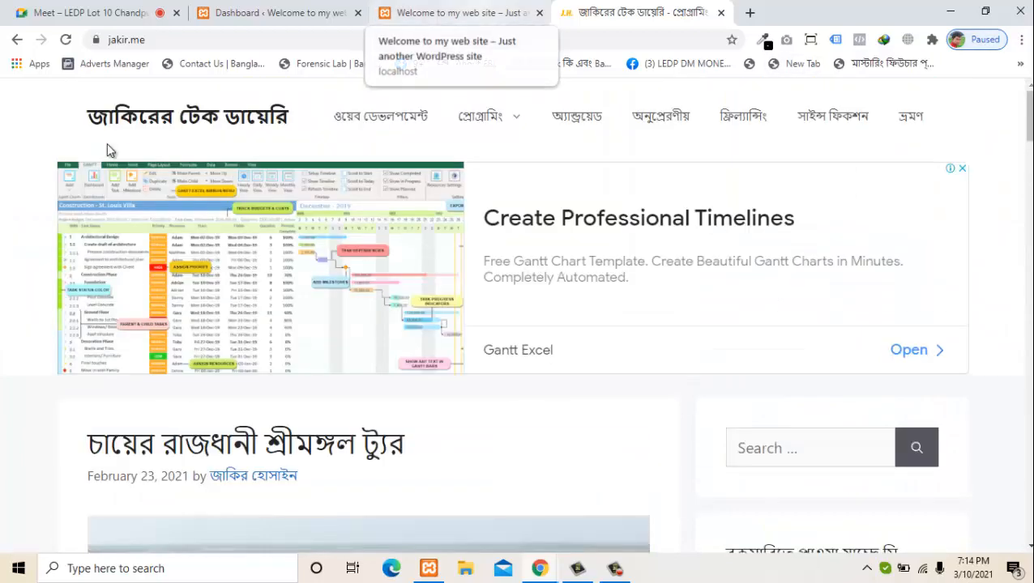
Compare the local test site's front page and dashboard with the example blog, ending on the WordPress dashboard
left_click(460, 13)
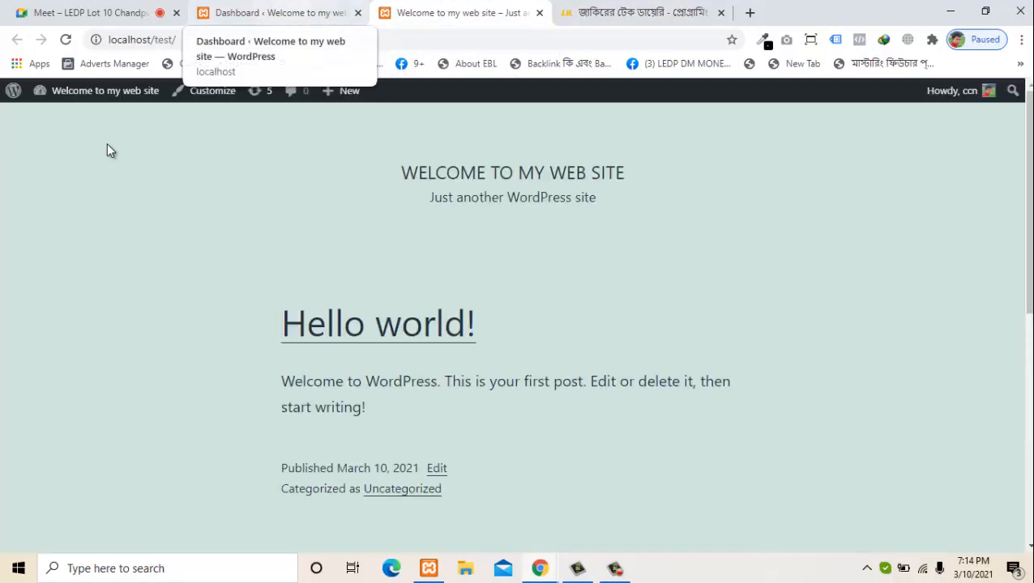
left_click(271, 13)
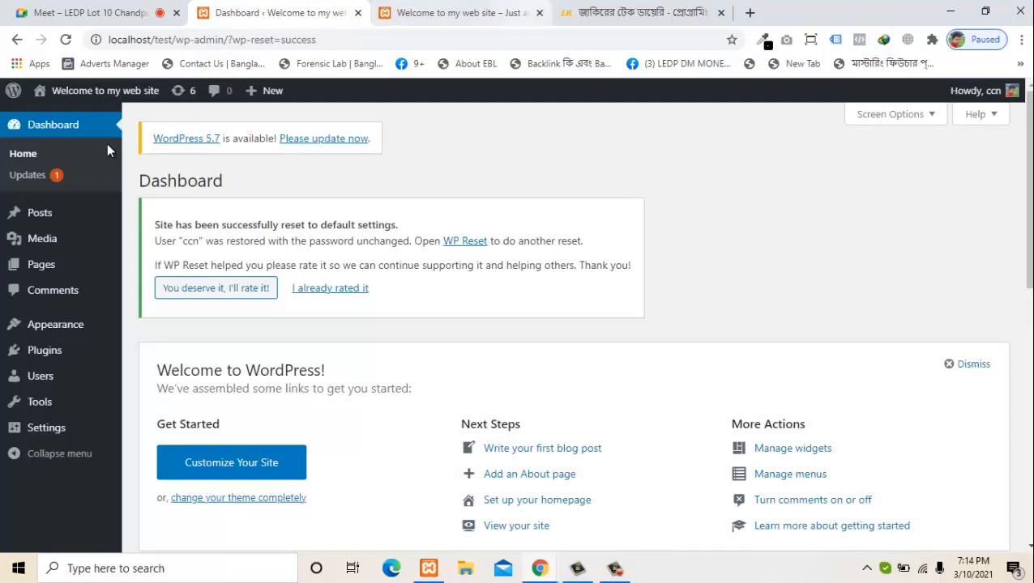
key("ctrl+Tab")
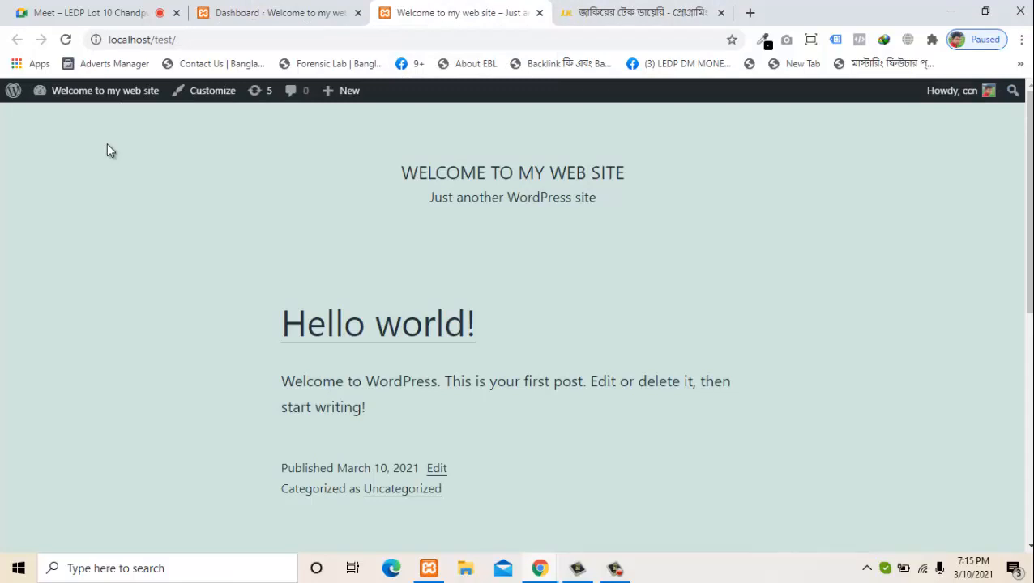
key("ctrl+Tab")
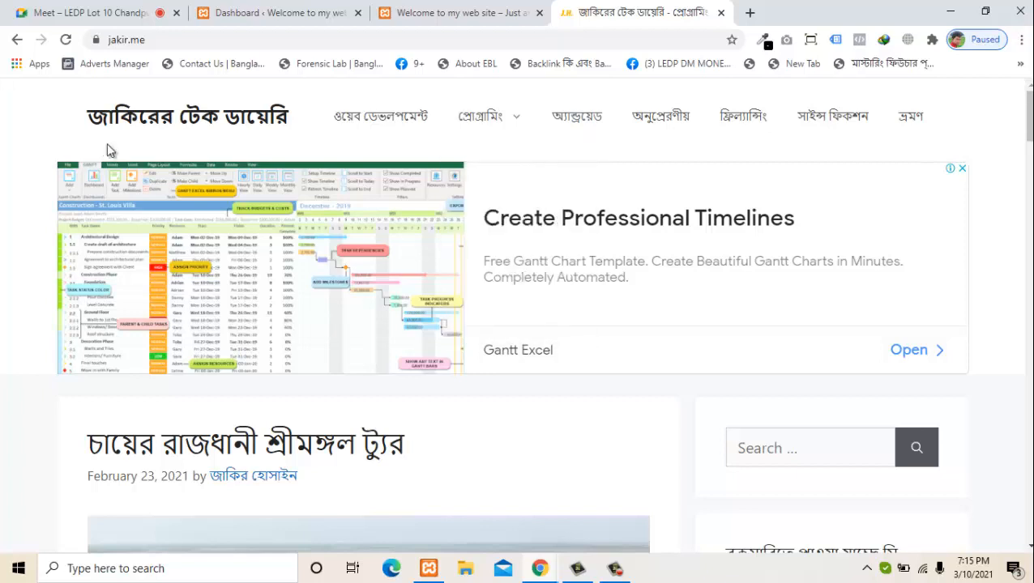
key("ctrl+shift+Tab")
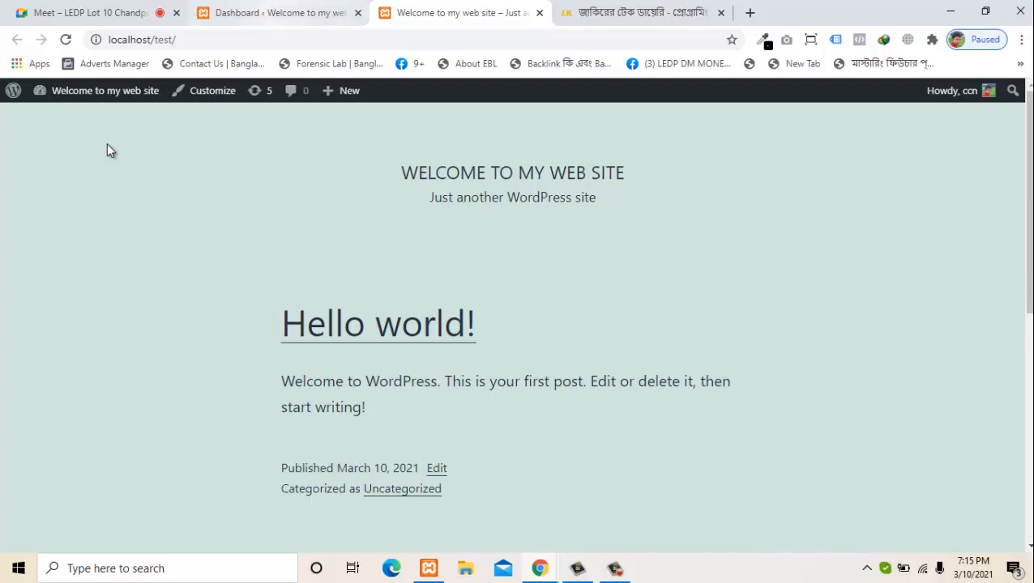
key("ctrl+shift+Tab")
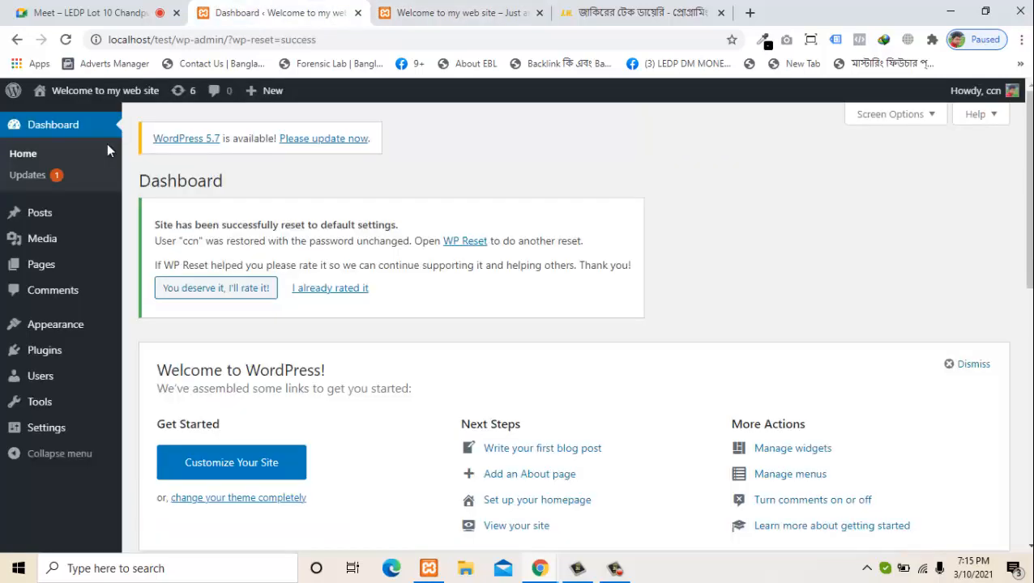
Open the Themes page of the test site and look through the installed themes
mouse_move(56, 324)
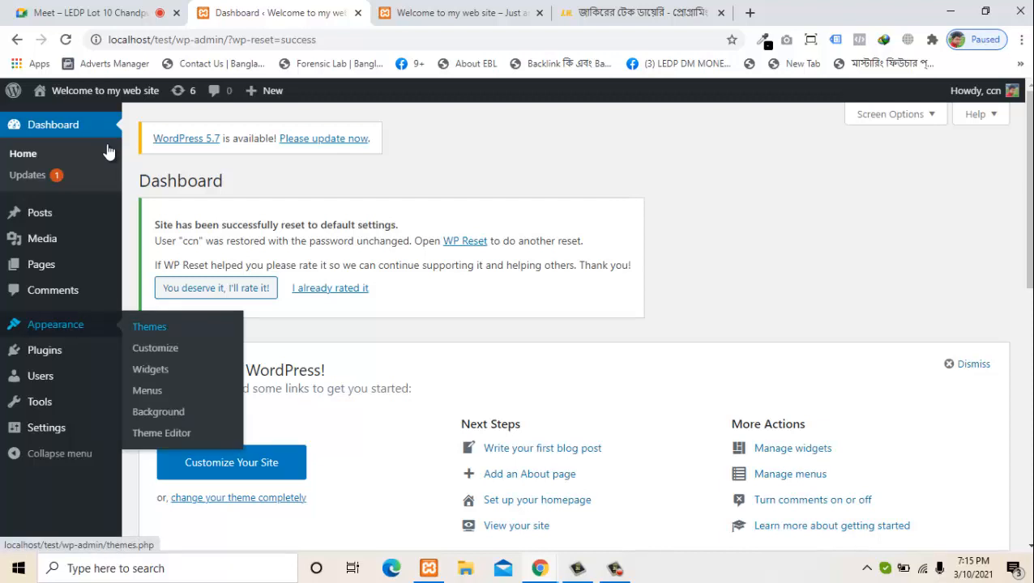
left_click(149, 327)
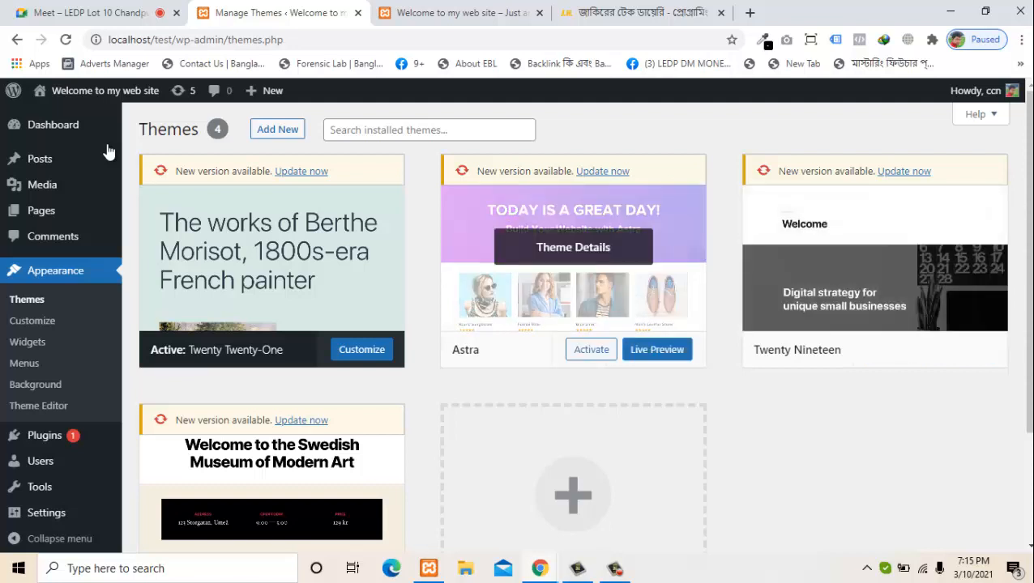
scroll(108, 151, "down", 2)
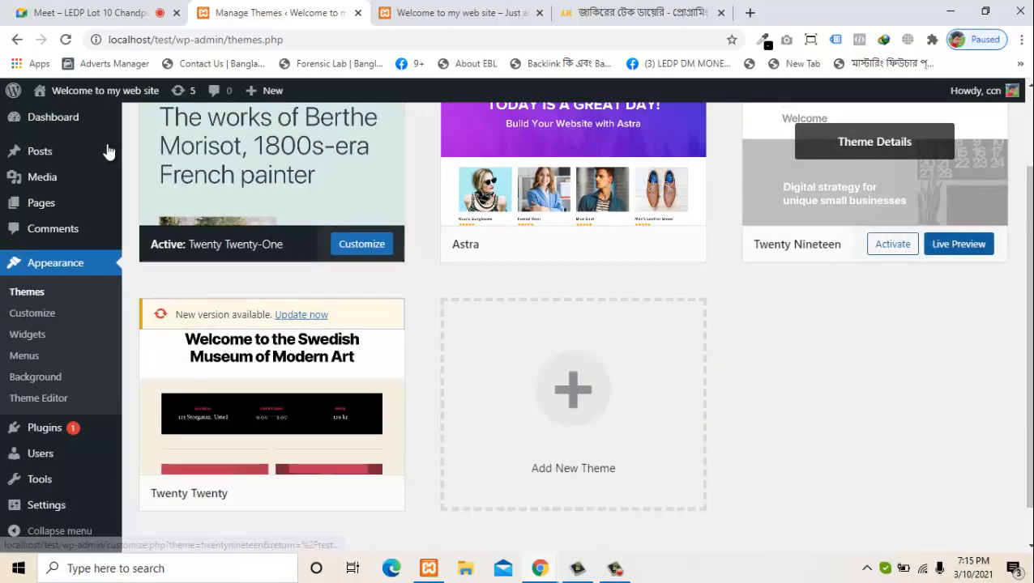
scroll(108, 151, "up", 1)
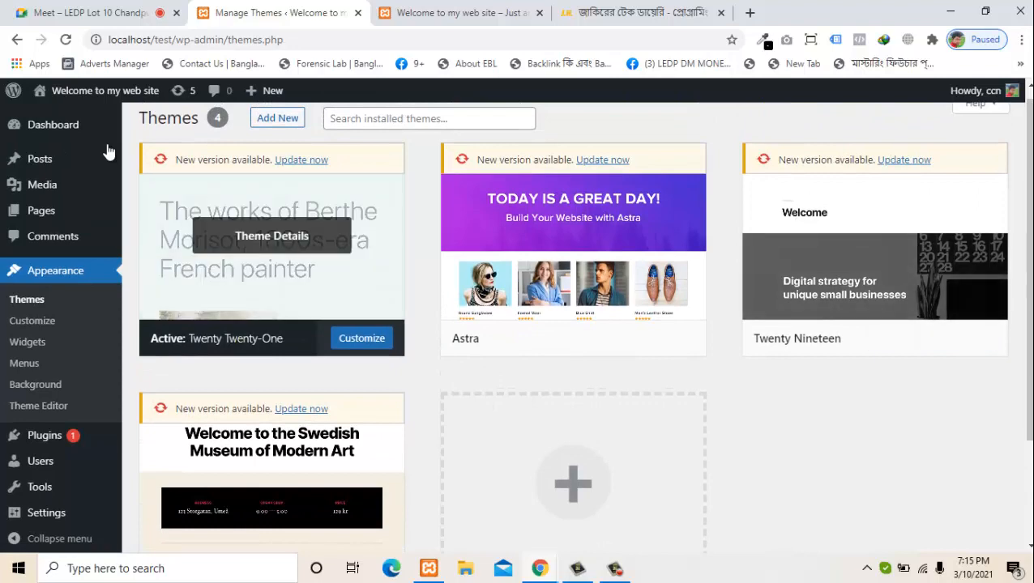
scroll(108, 150, "down", 1)
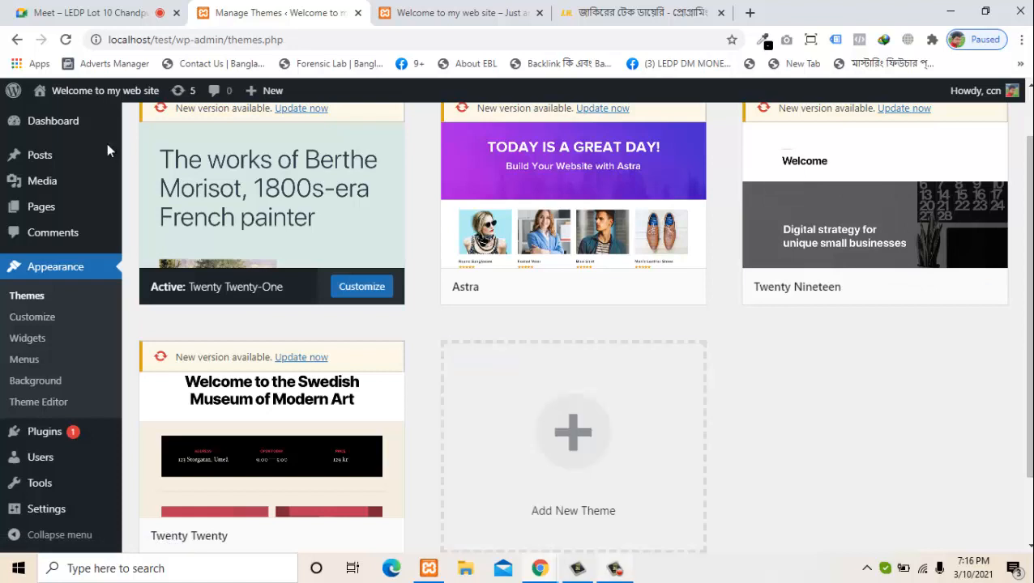
left_click(615, 569)
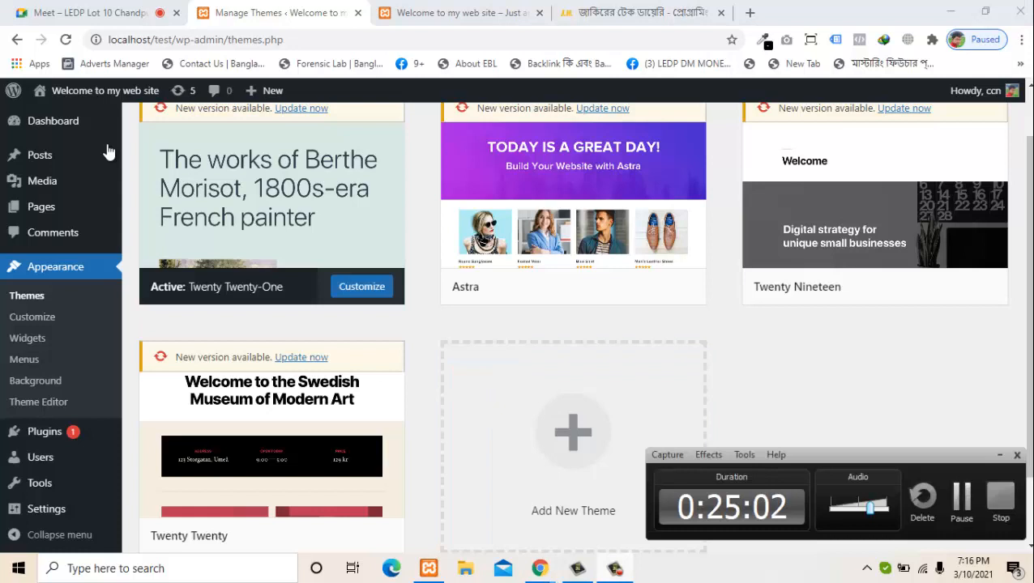
left_click(961, 497)
Activate the Twenty Twenty theme on the test site
scroll(107, 152, "up", 2)
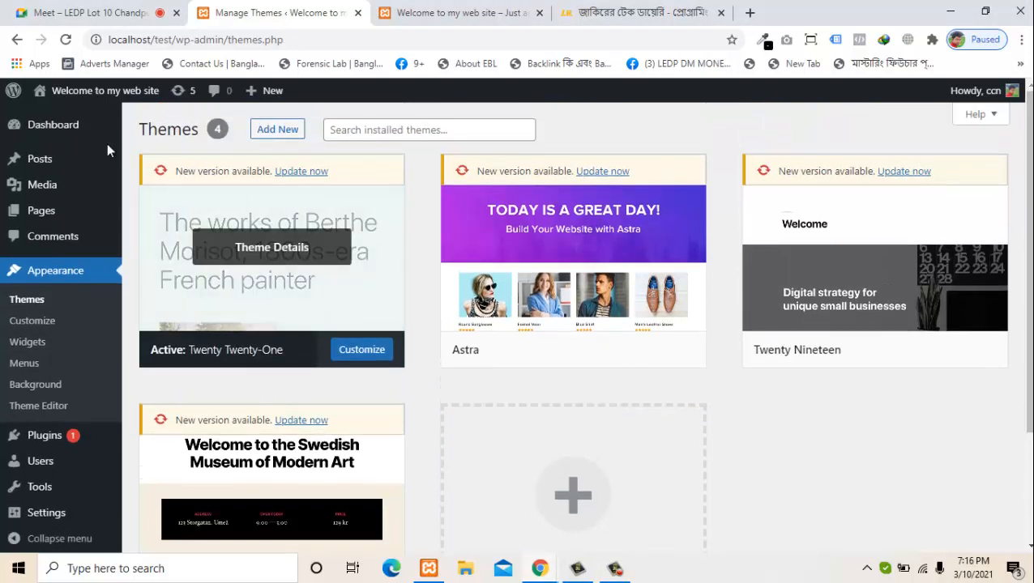
scroll(108, 152, "down", 3)
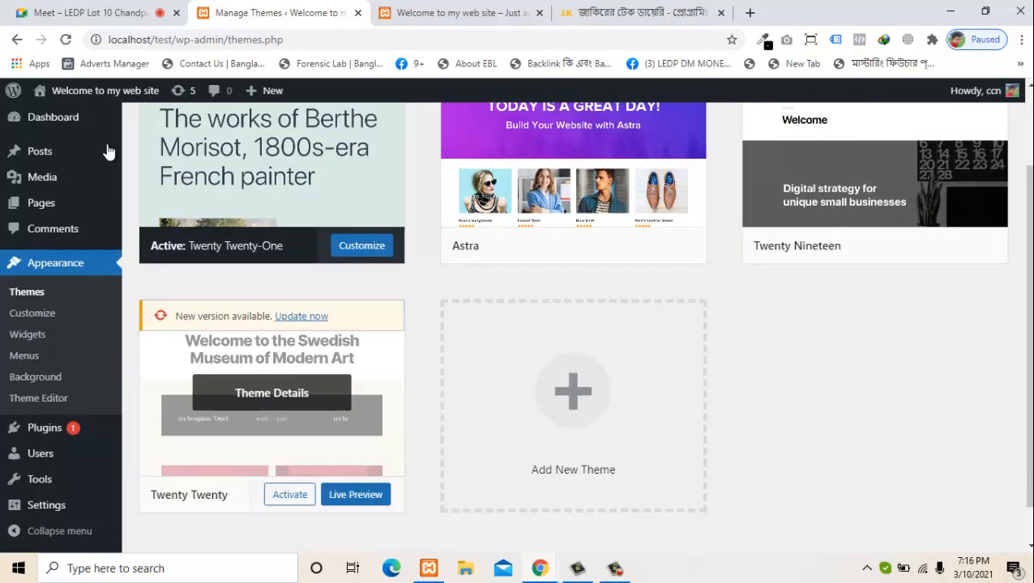
left_click(290, 495)
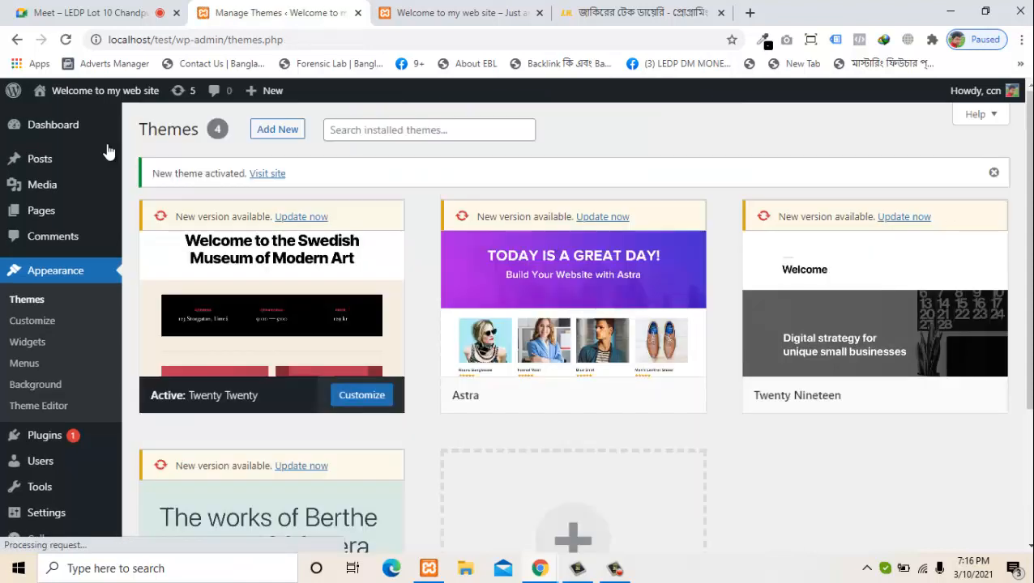
Reload the test site's front page and review the Twenty Twenty layout from the header down to the footer
key("ctrl+Tab")
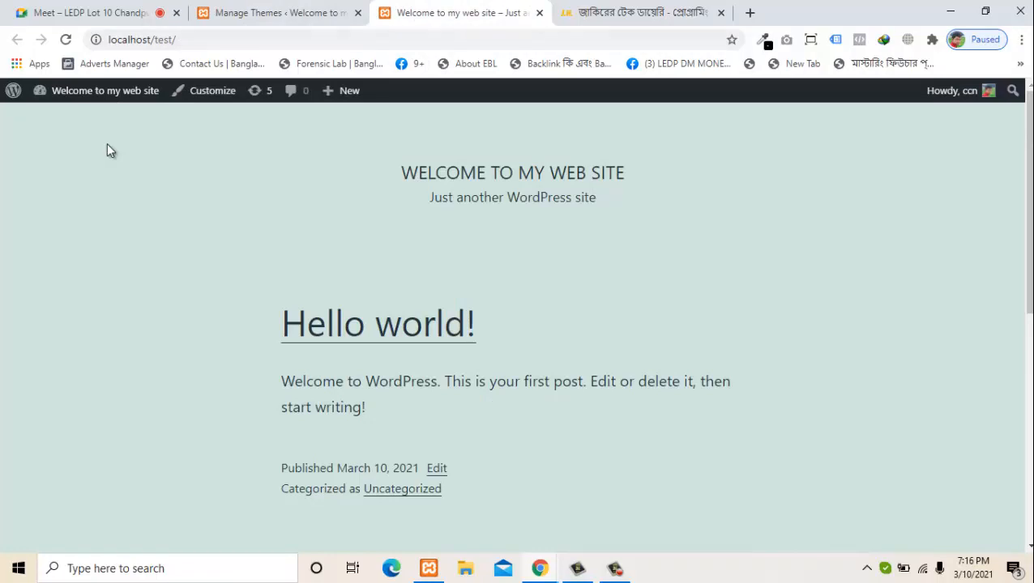
key("F5")
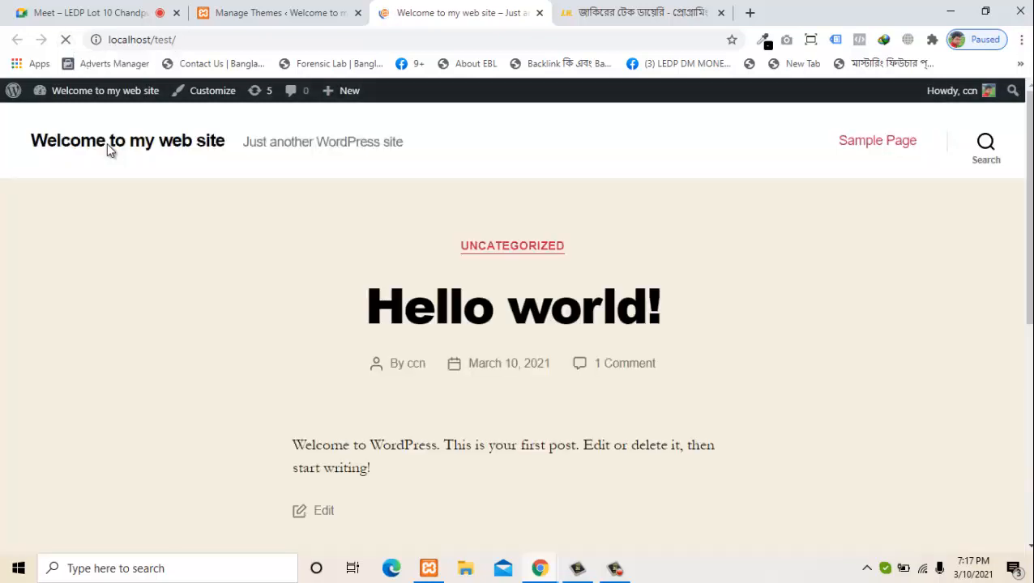
scroll(111, 150, "down", 5)
scroll(111, 151, "down", 1)
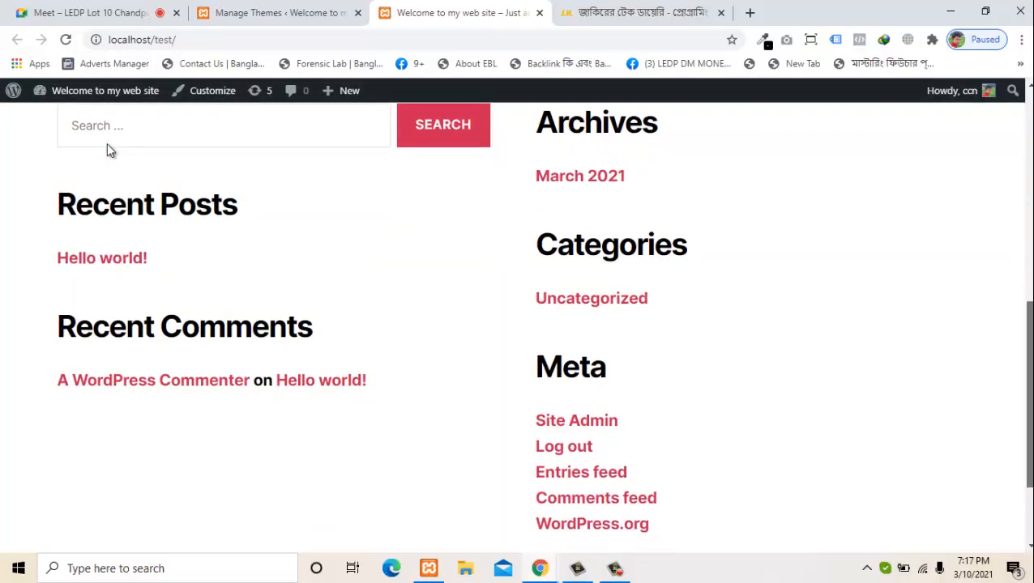
scroll(111, 151, "up", 7)
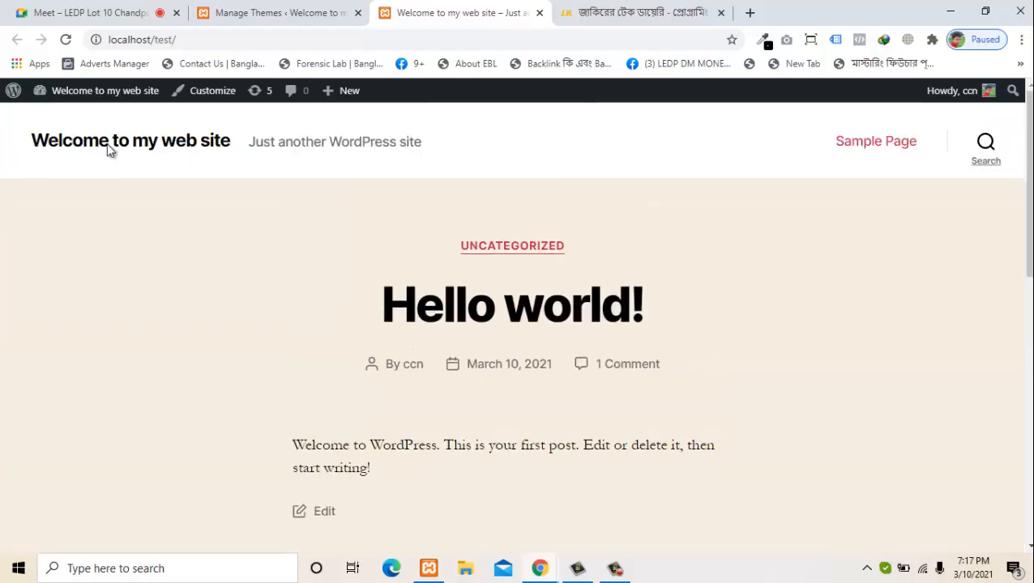
key("ctrl+shift+Tab")
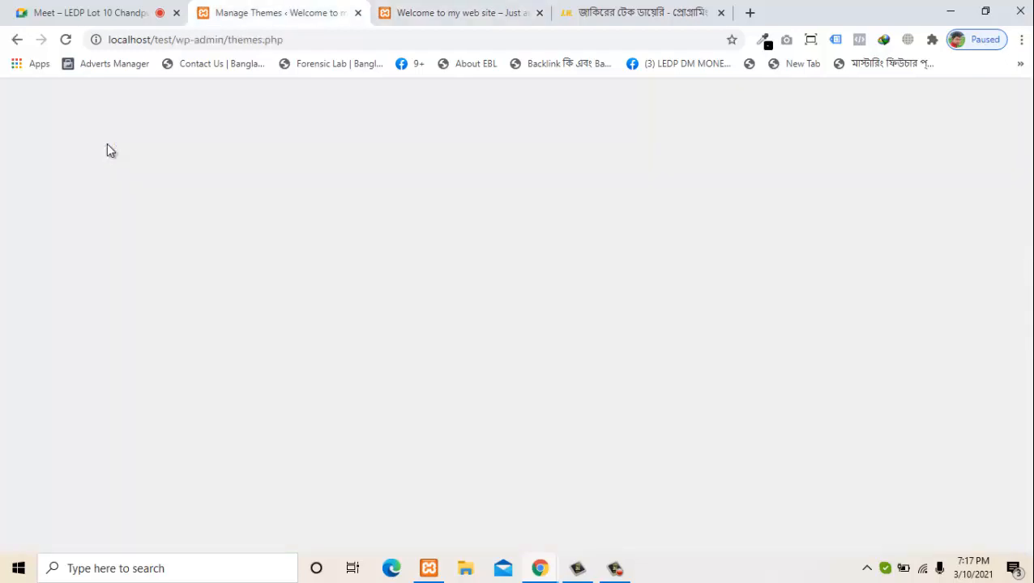
key("ctrl+Tab")
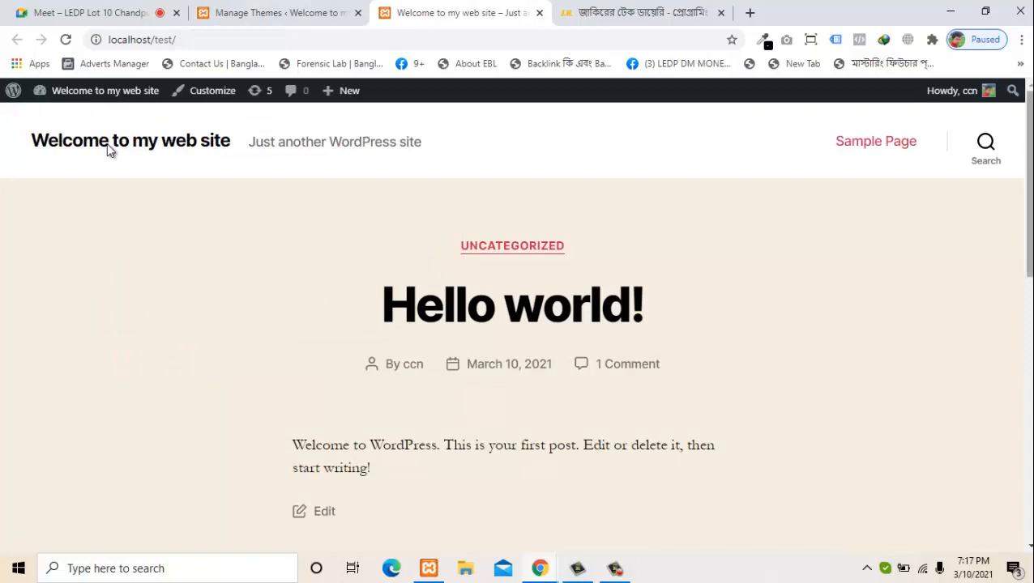
scroll(110, 152, "down", 15)
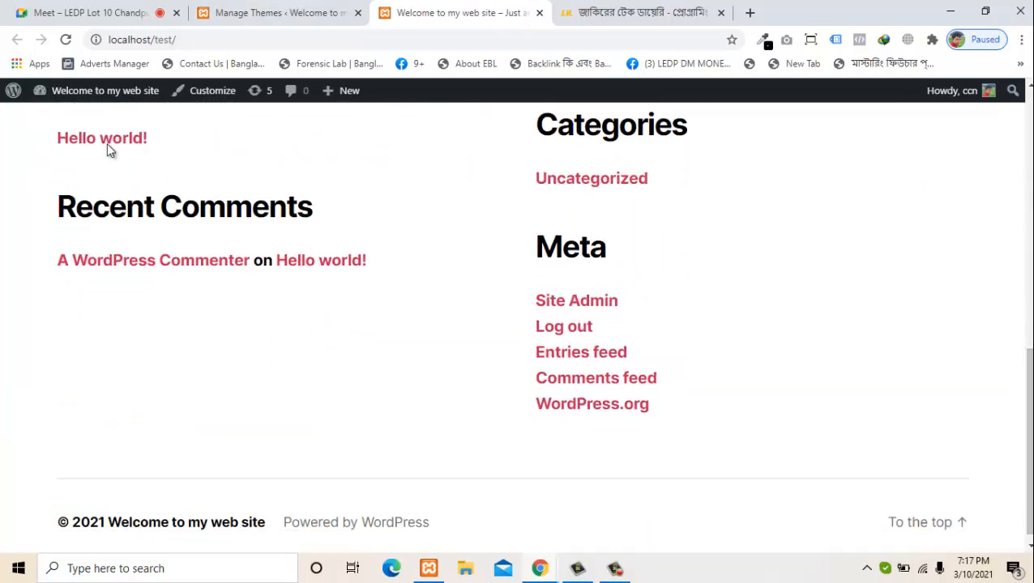
scroll(109, 151, "up", 10)
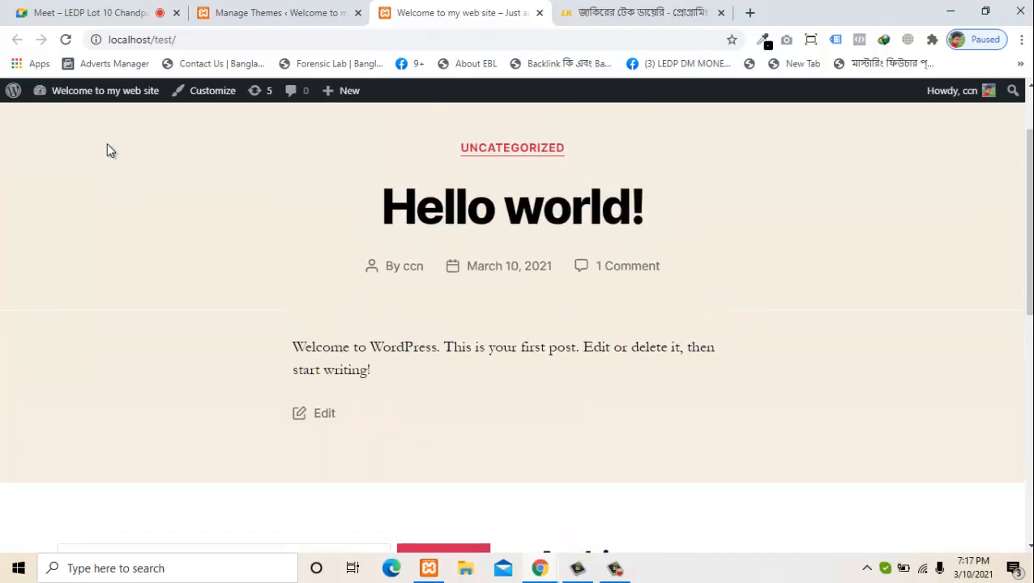
Activate the Twenty Nineteen theme and reload the test site's front page to check its look, returning to the Themes page
key("ctrl+shift+Tab")
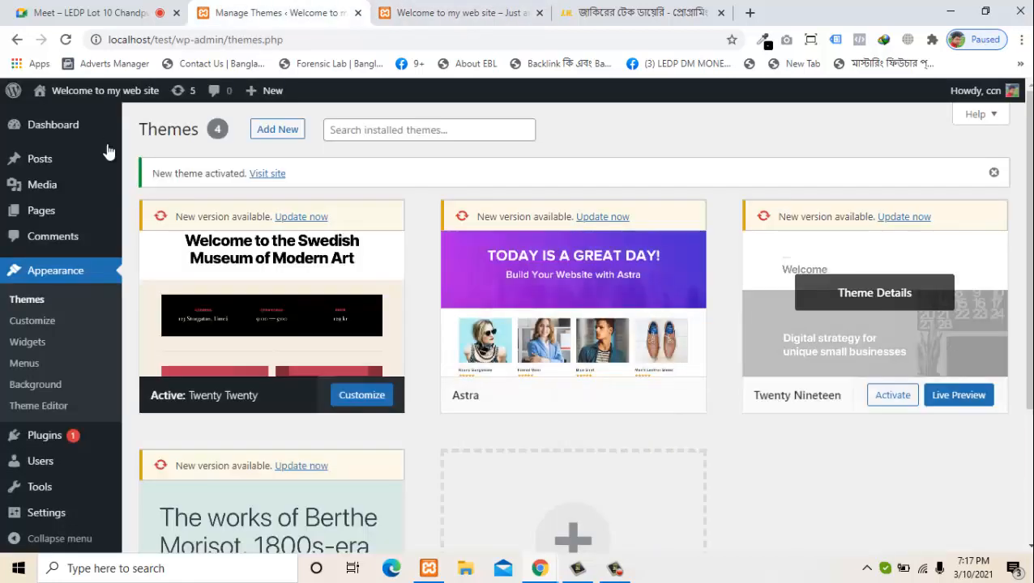
left_click(892, 395)
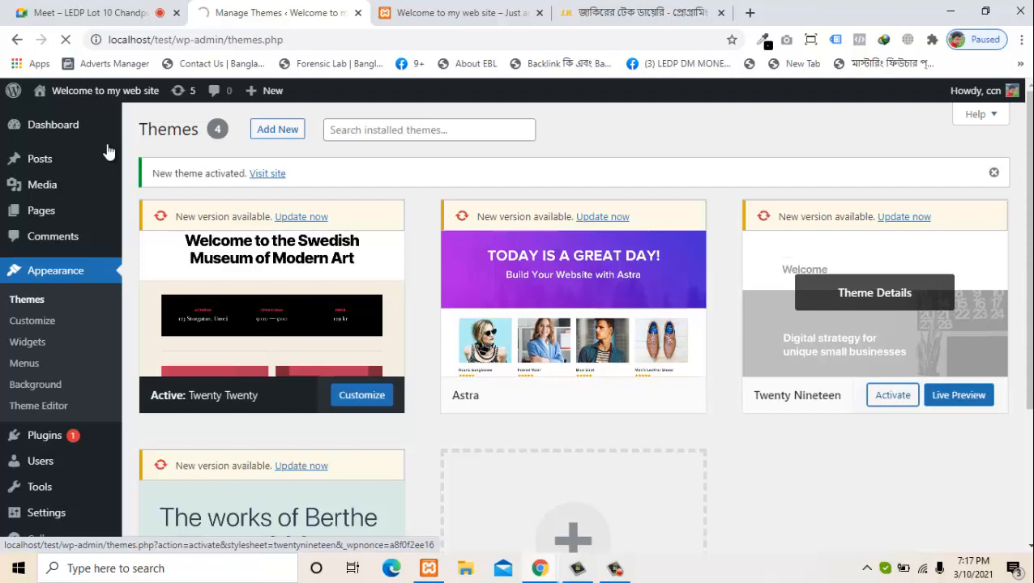
key("ctrl+Tab")
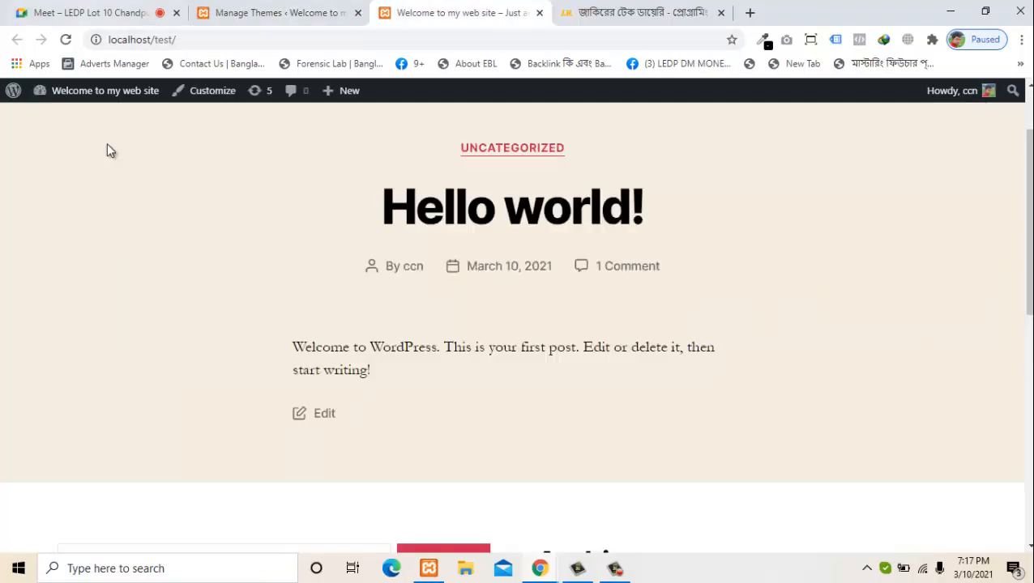
key("F5")
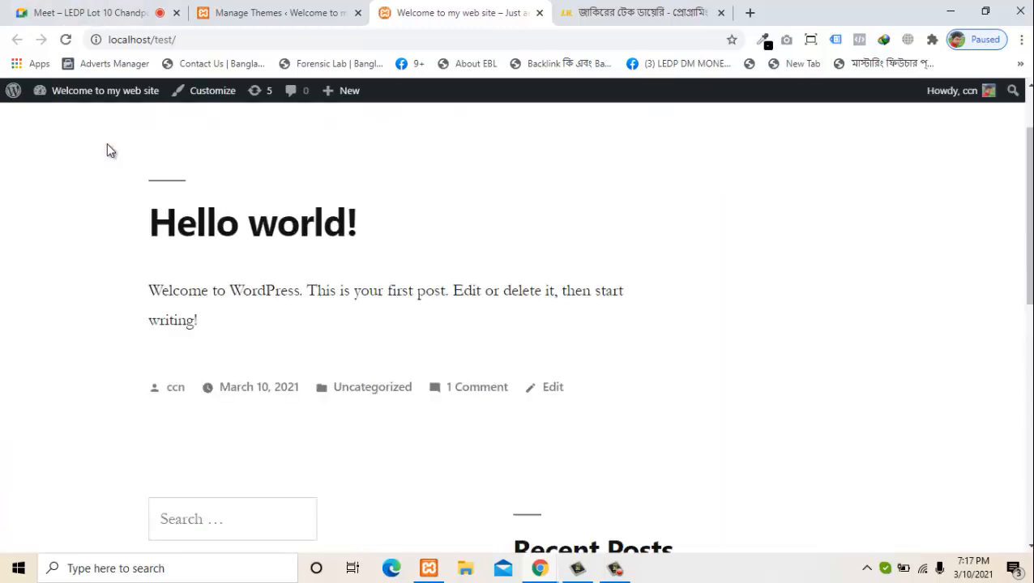
scroll(111, 150, "up", 1)
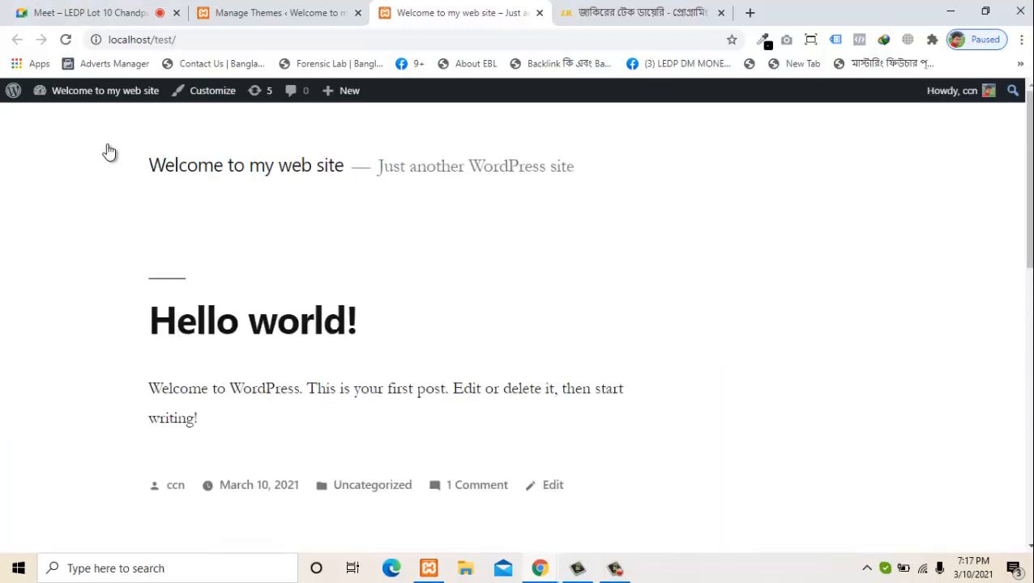
key("ctrl+shift+Tab")
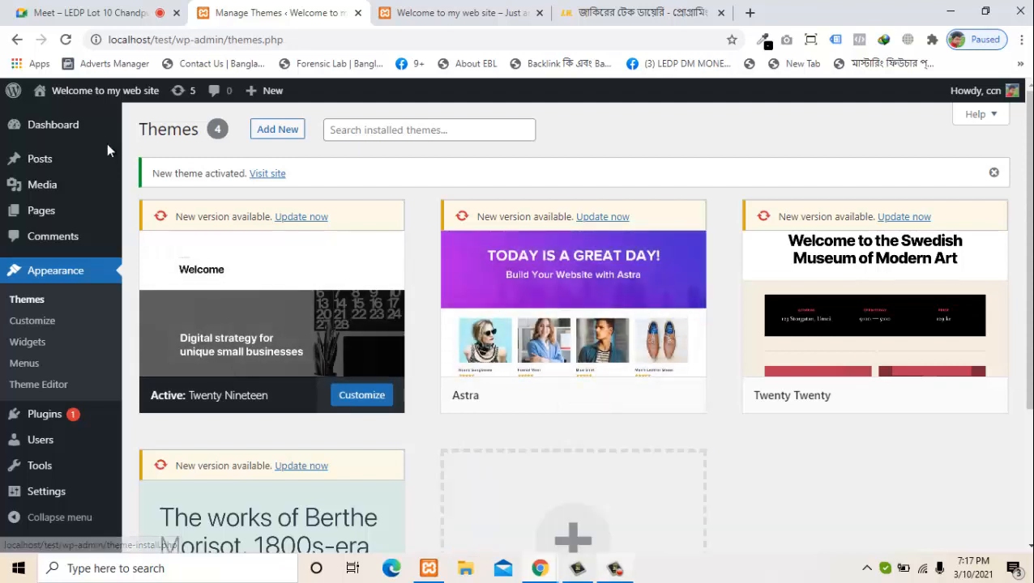
left_click(615, 568)
left_click(961, 501)
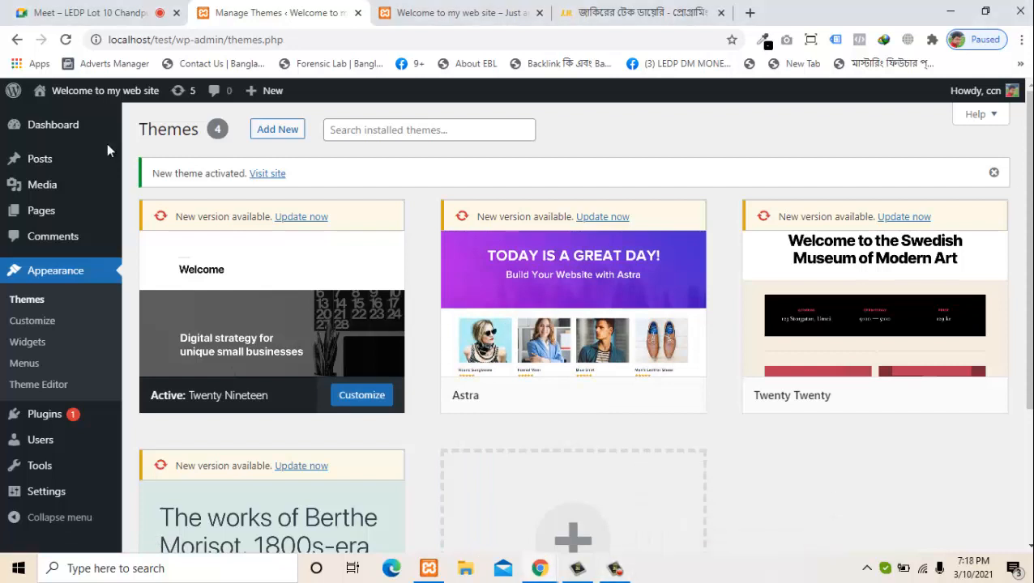
left_click_drag(1029, 251, 1029, 252)
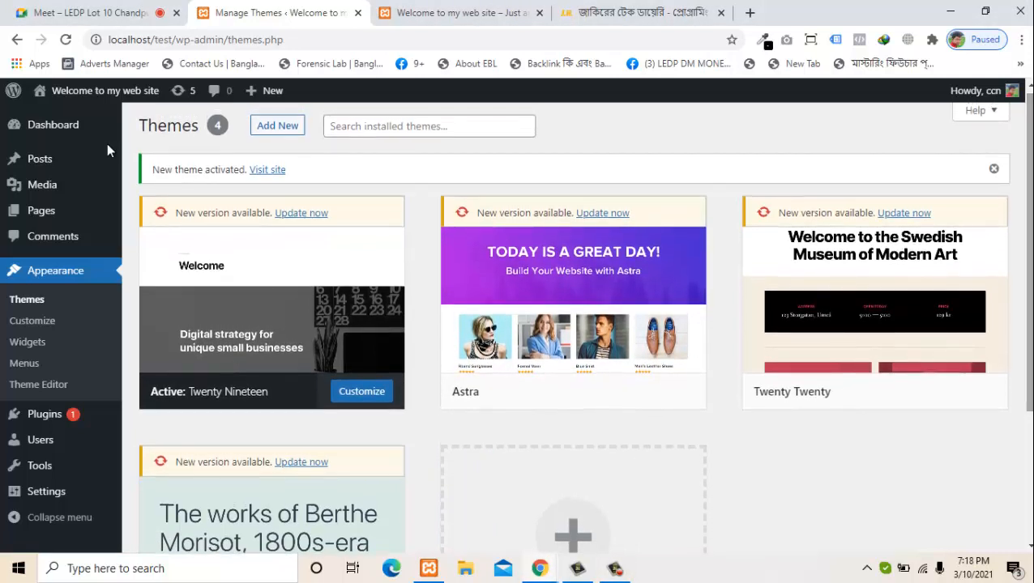
left_click_drag(1028, 252, 1029, 264)
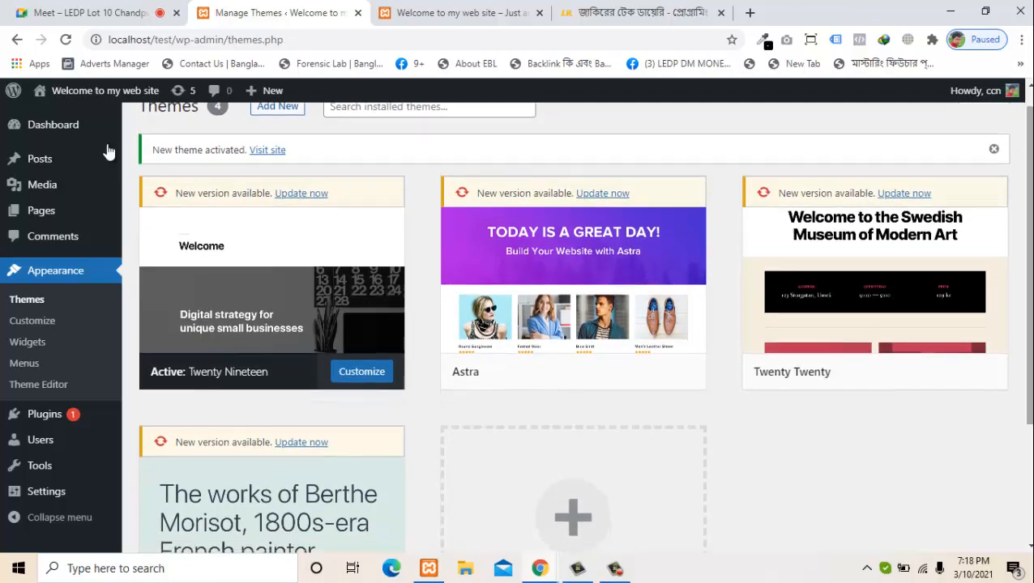
left_click(615, 569)
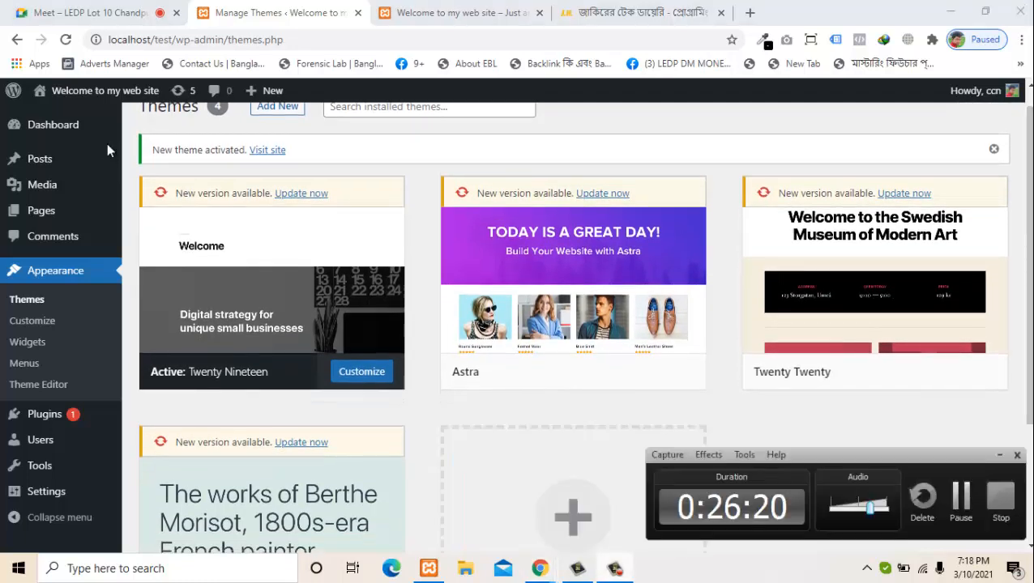
left_click(615, 569)
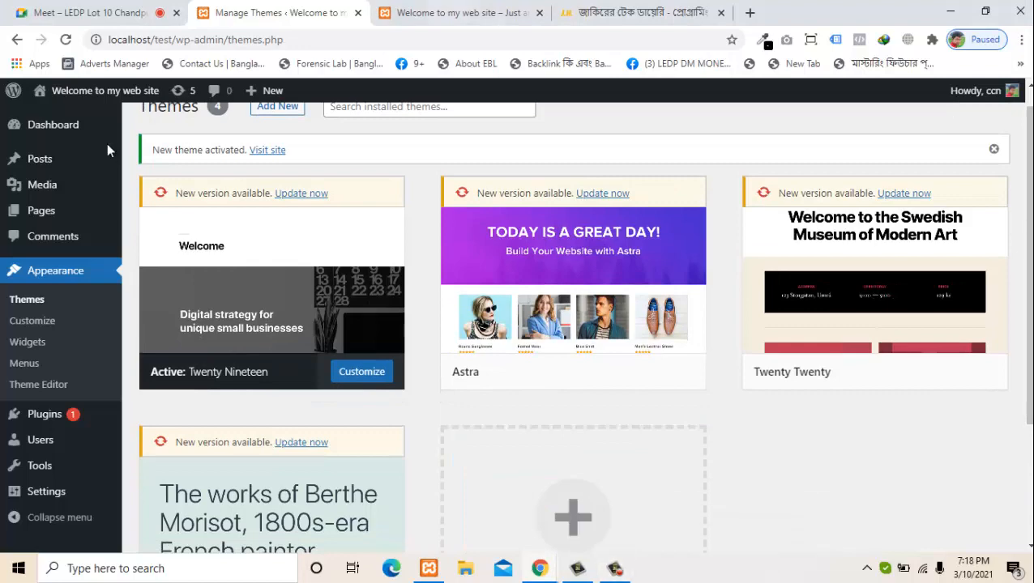
Review the front page's Twenty Nineteen header, post and widgets, and look through the installed themes again
left_click(461, 13)
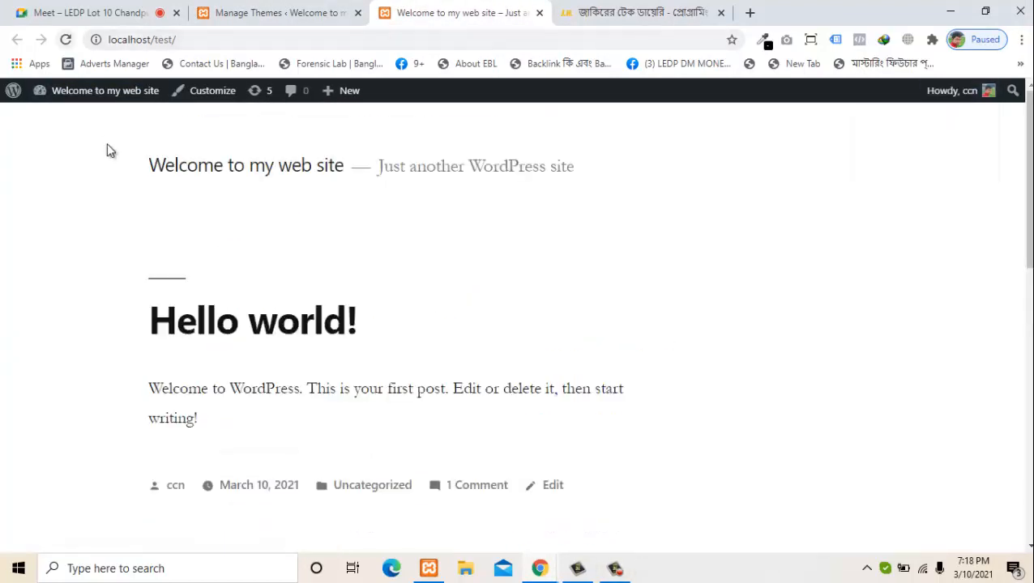
left_click(66, 39)
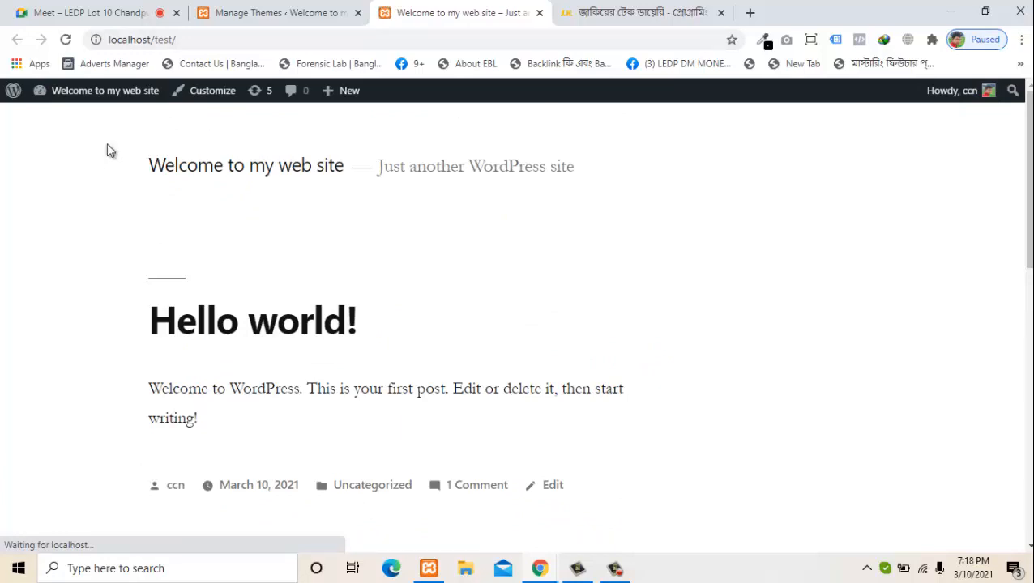
scroll(111, 150, "down", 8)
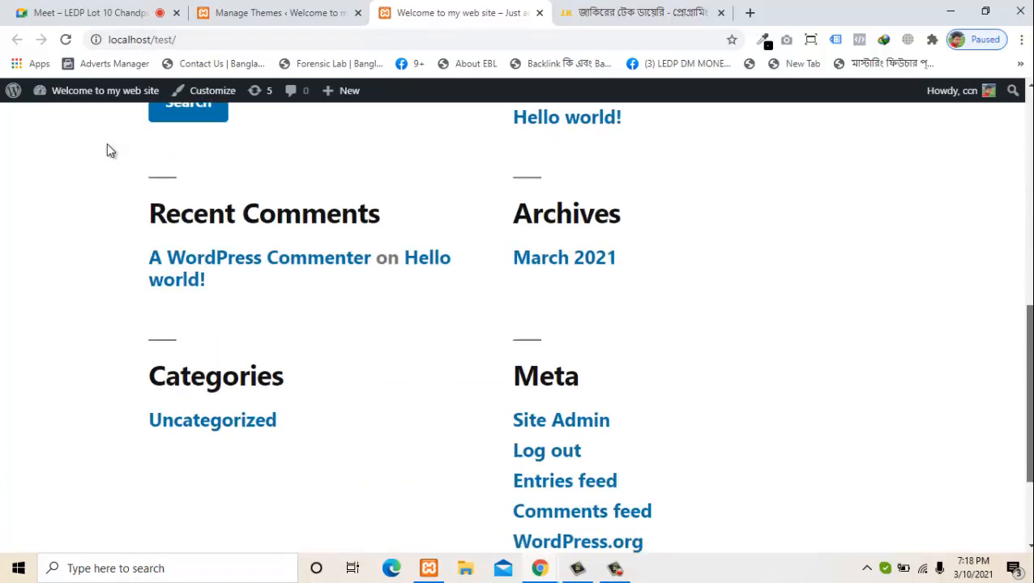
scroll(111, 151, "up", 8)
scroll(111, 150, "up", 1)
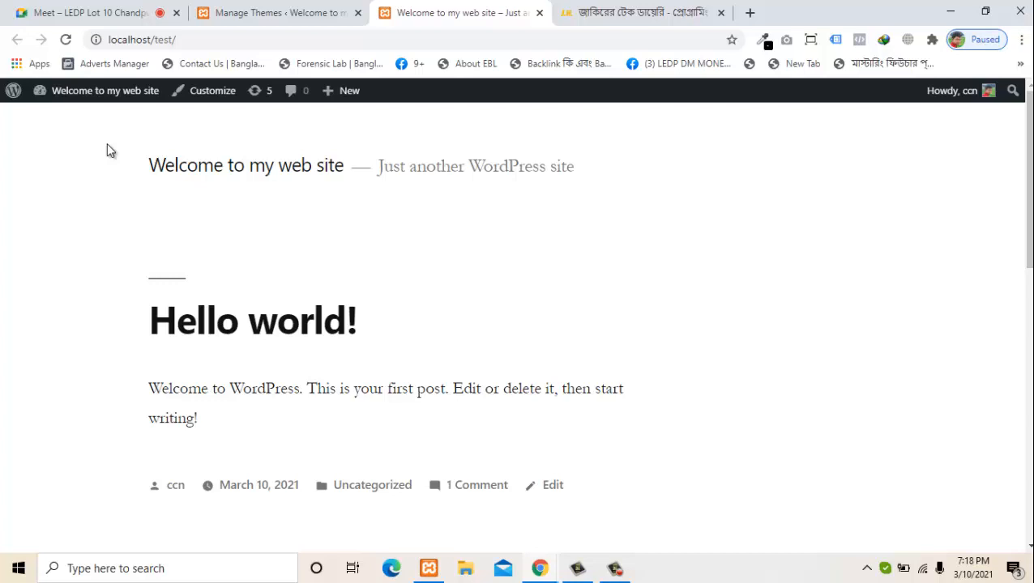
key("ctrl+shift+Tab")
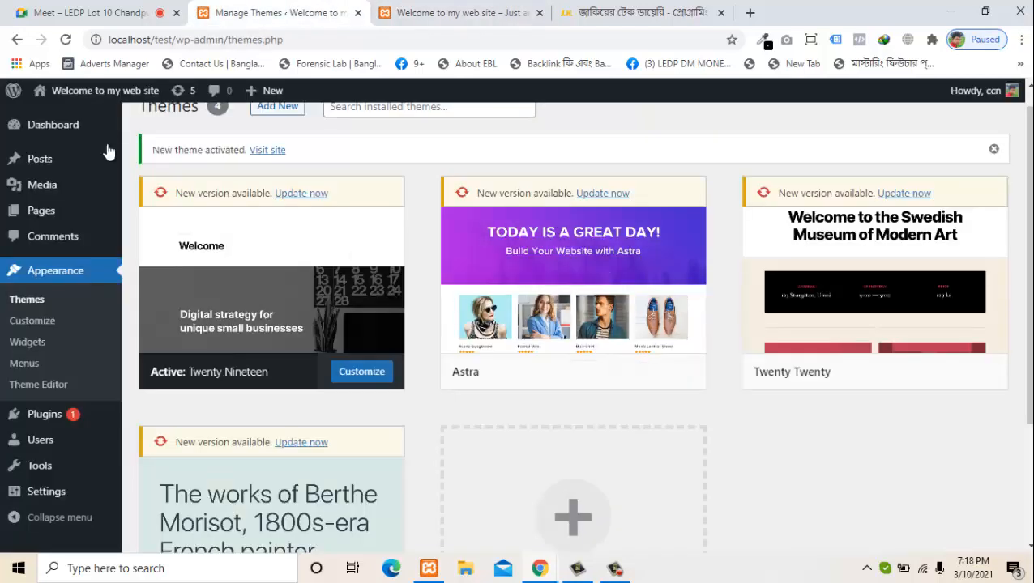
scroll(108, 151, "up", 1)
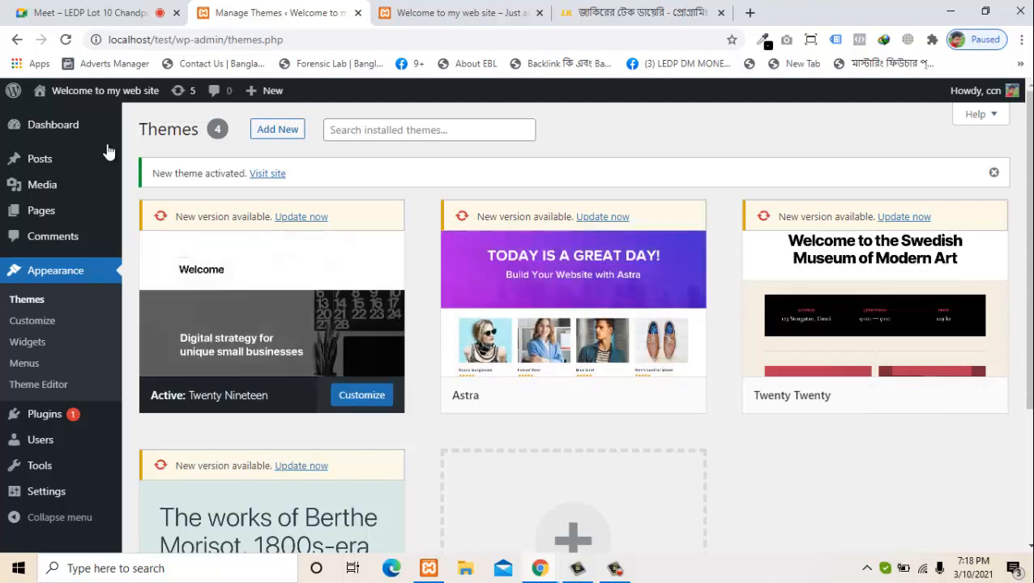
scroll(108, 150, "down", 2)
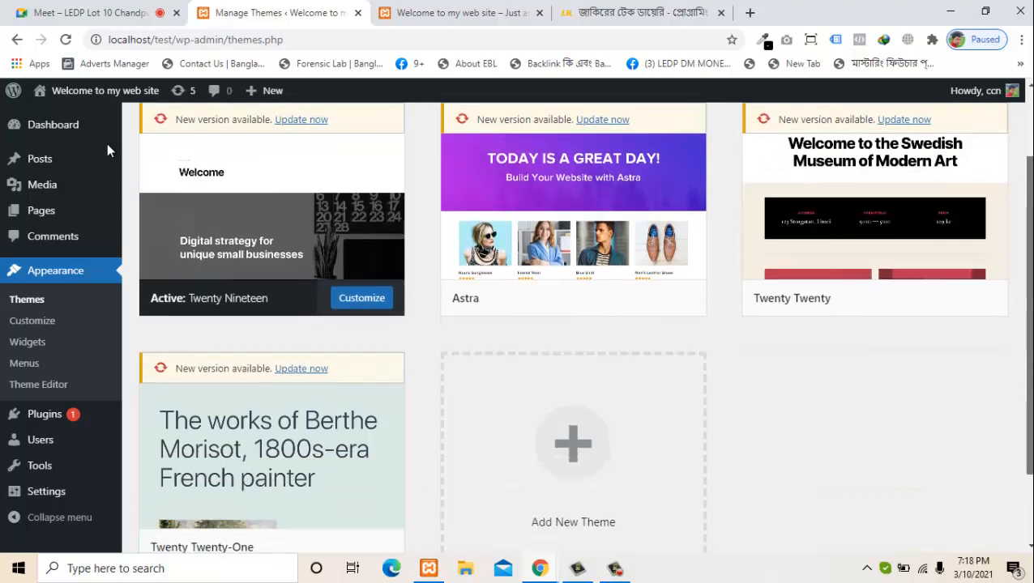
scroll(108, 151, "up", 2)
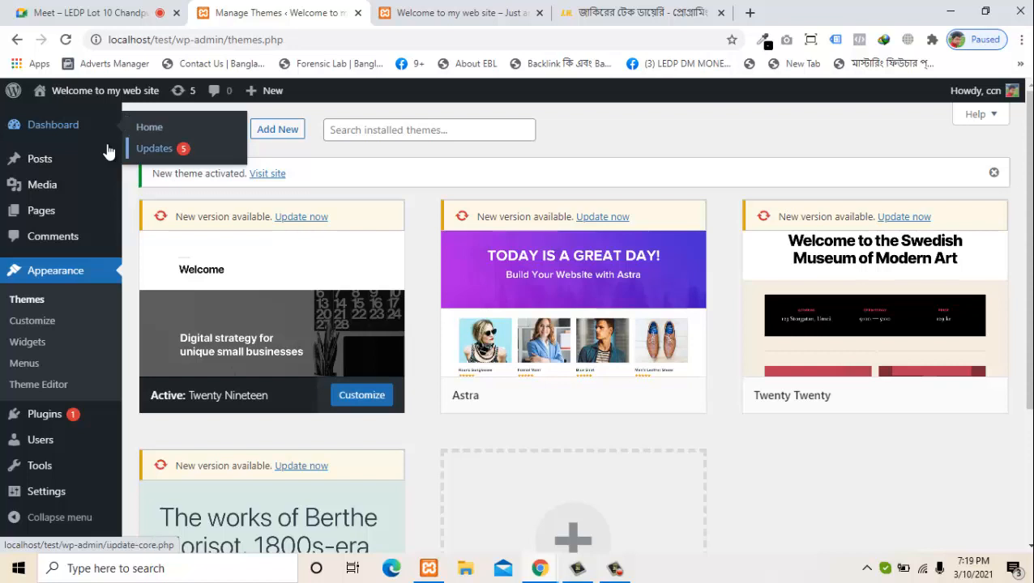
Open the WordPress Updates page from the dashboard and review the core version and the available plugin and theme updates
left_click(108, 152)
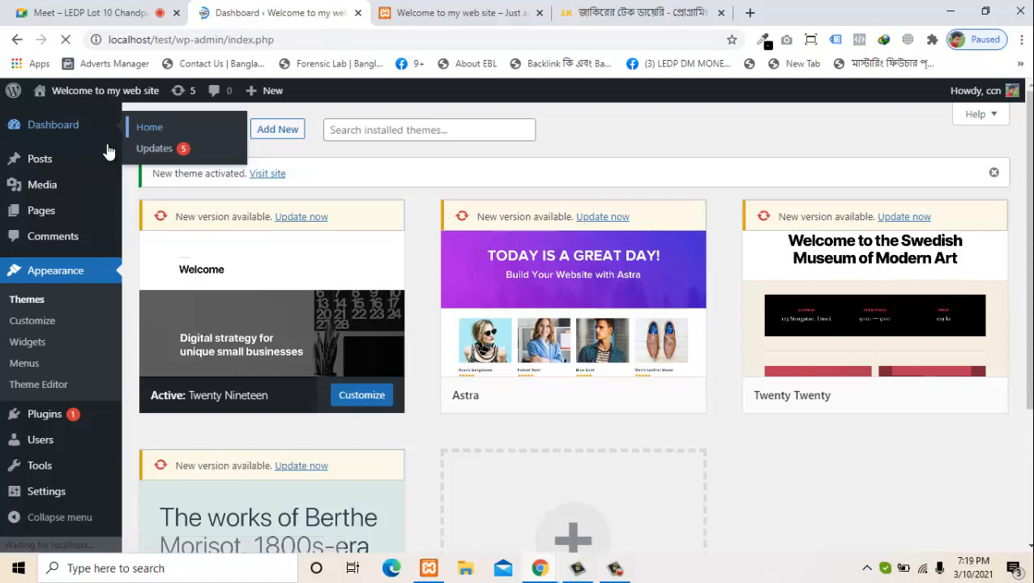
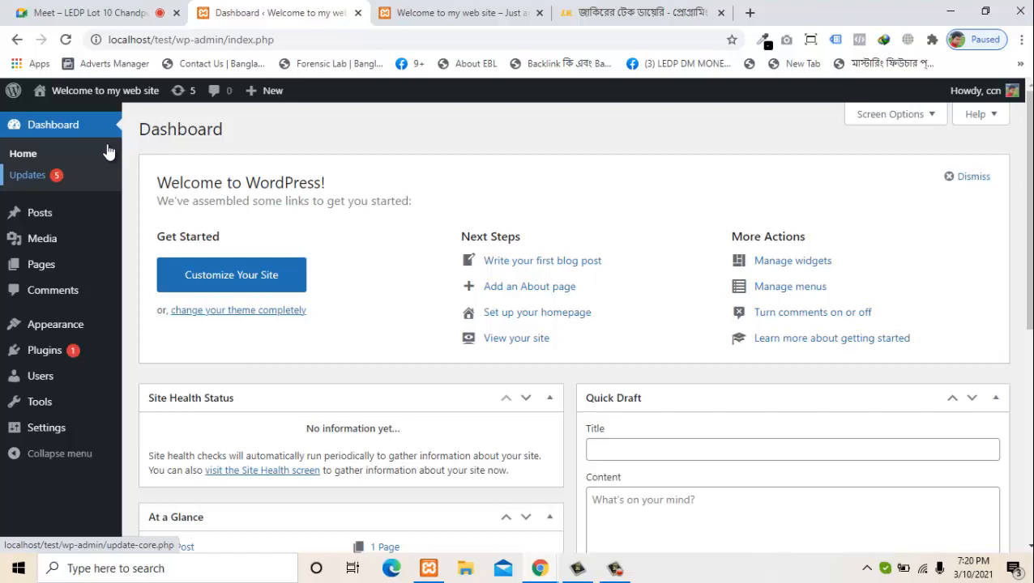
left_click(108, 152)
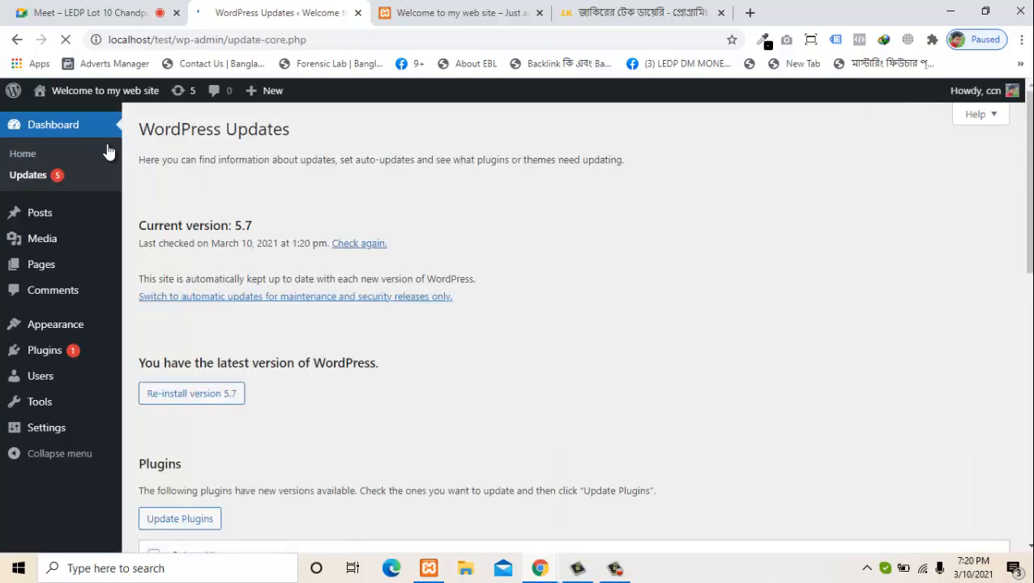
left_click_drag(288, 363, 381, 366)
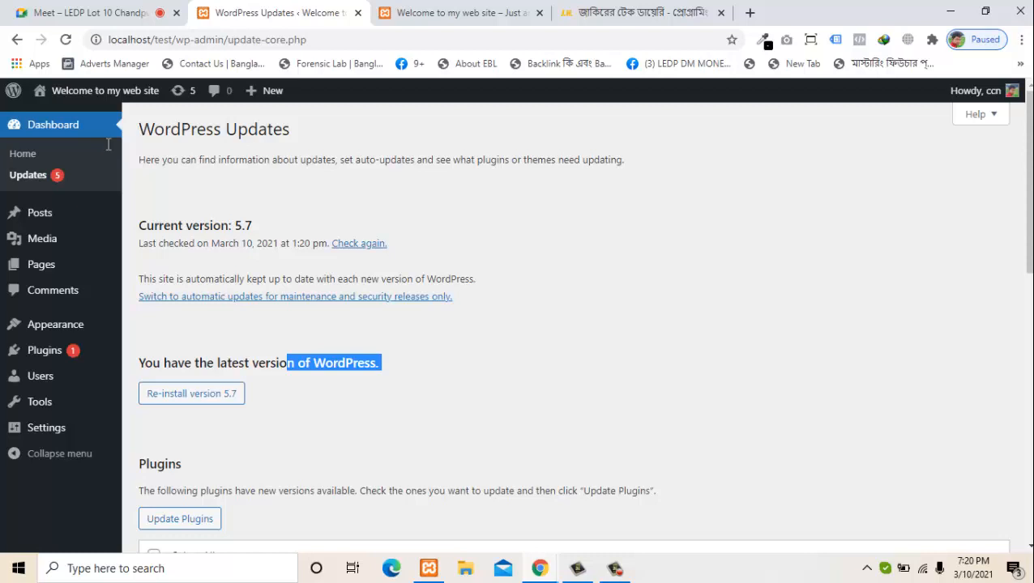
left_click_drag(137, 225, 252, 226)
left_click(253, 227)
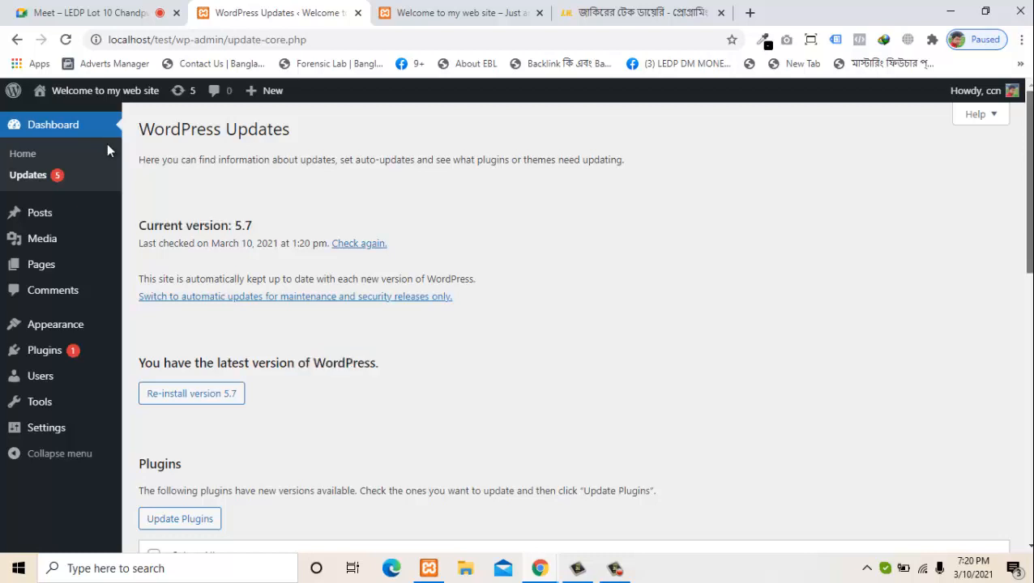
scroll(107, 150, "down", 2)
left_click_drag(183, 232, 382, 232)
left_click(384, 233)
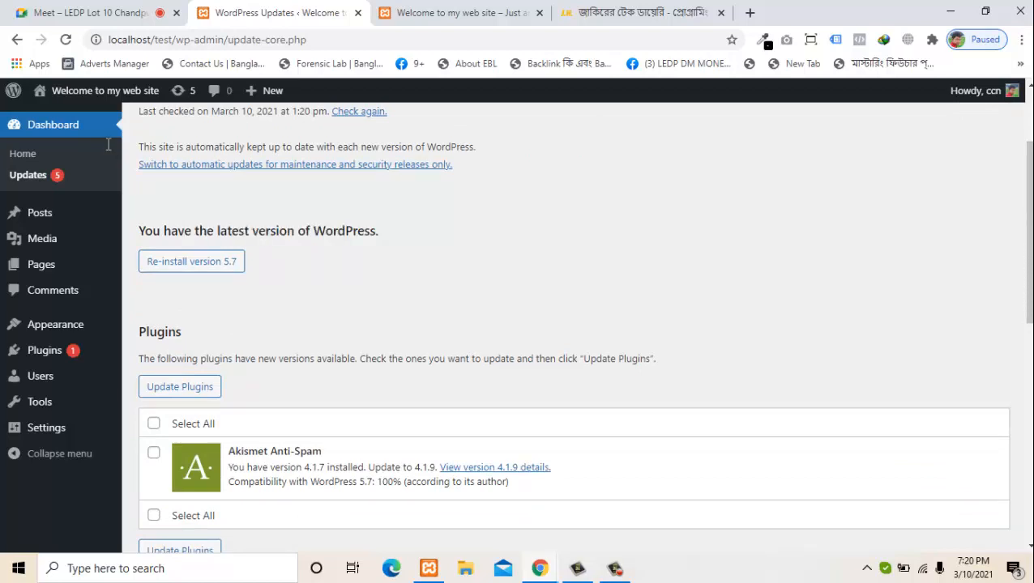
left_click_drag(271, 451, 309, 467)
left_click(310, 467)
left_click_drag(1028, 232, 1028, 430)
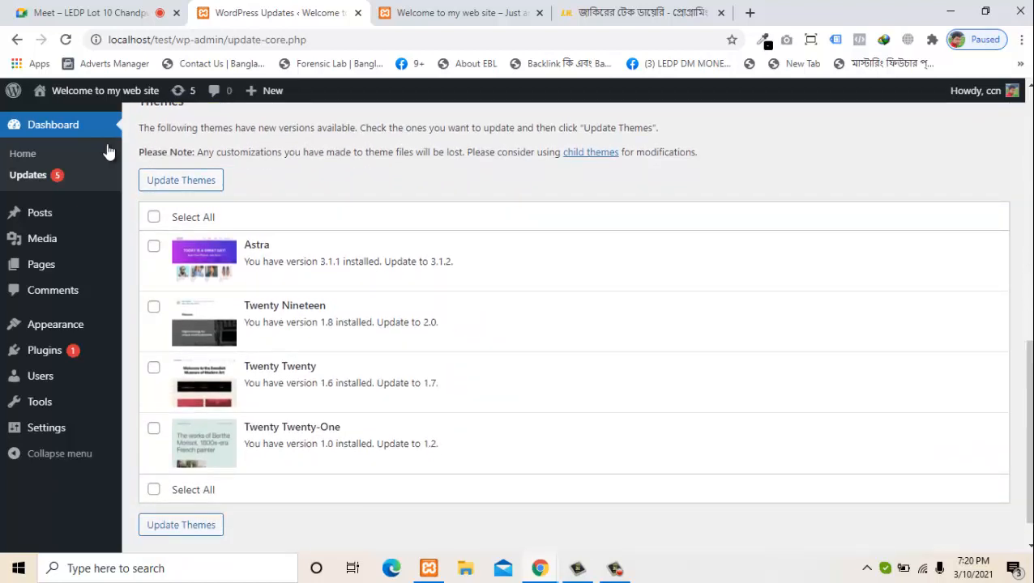
left_click(154, 216)
key("space")
key("space")
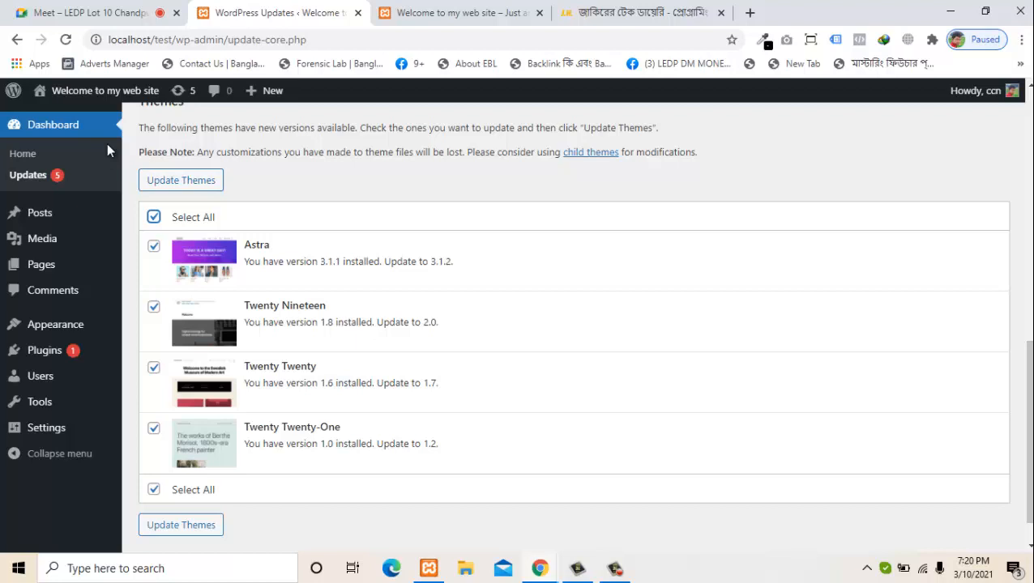
scroll(108, 151, "up", 1)
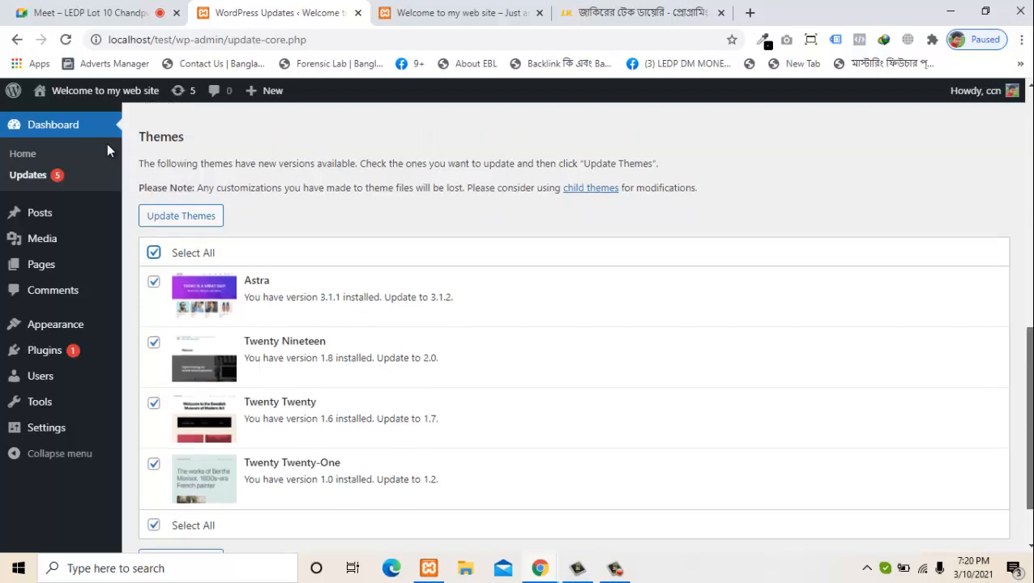
key("space")
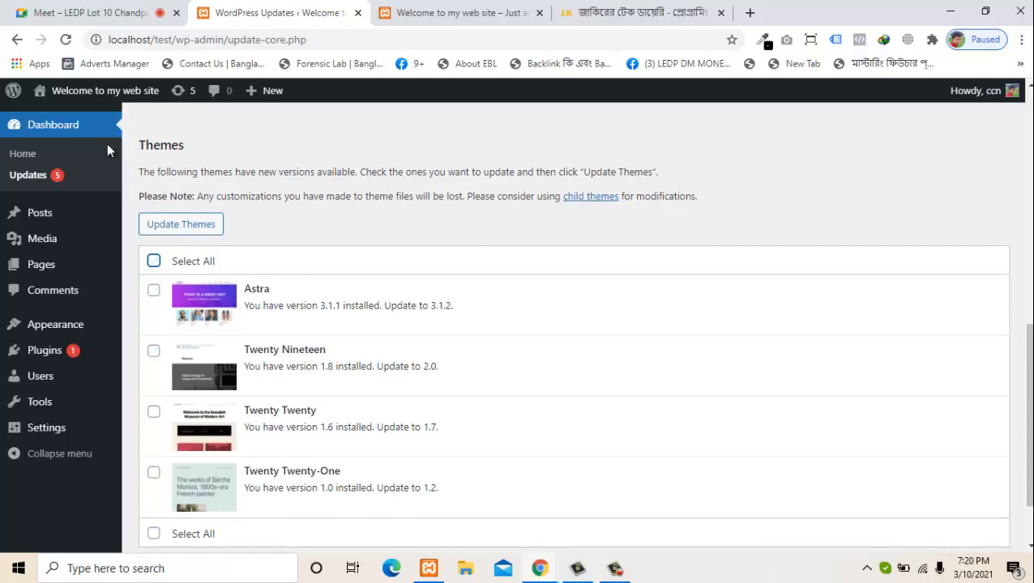
scroll(108, 150, "up", 8)
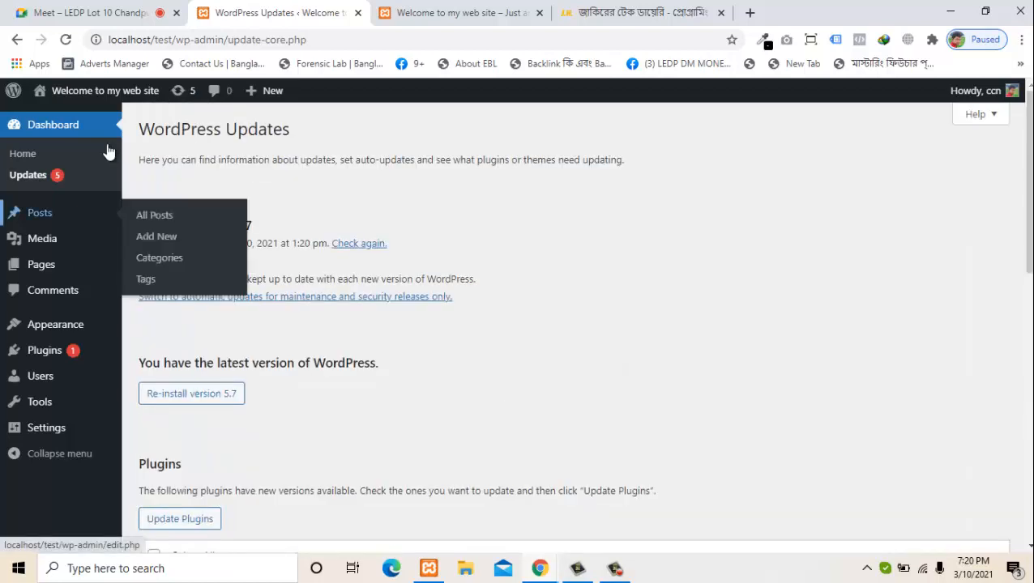
Glance at the example Bangla blog and start a new post on the WordPress test site
key("ctrl+4")
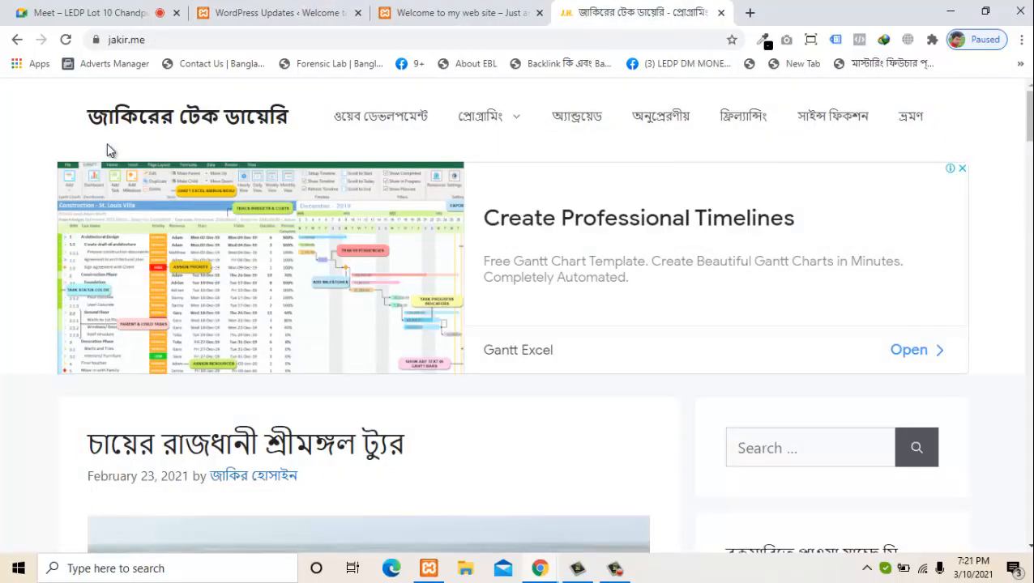
key("ctrl+2")
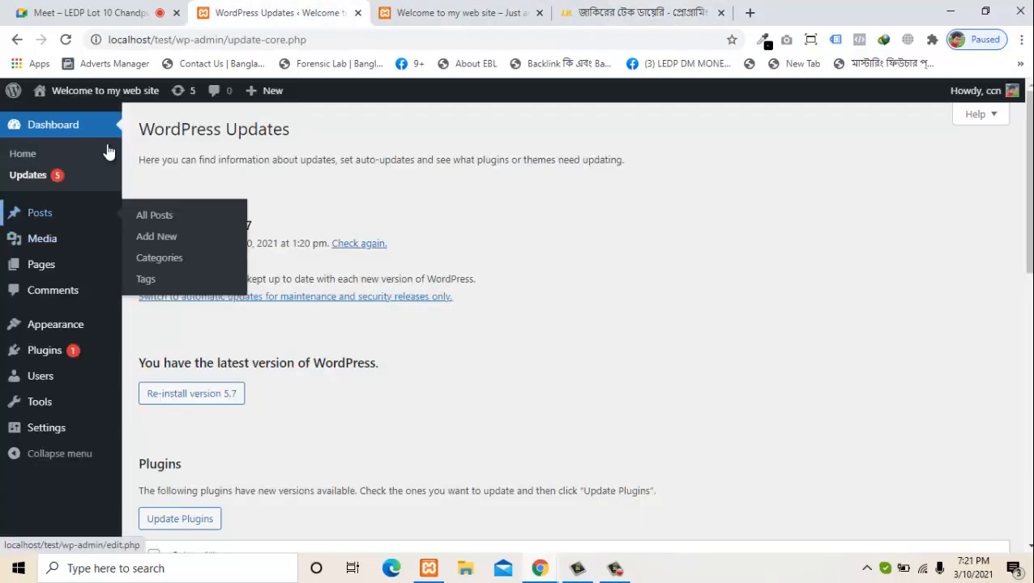
key("Tab")
key("Tab")
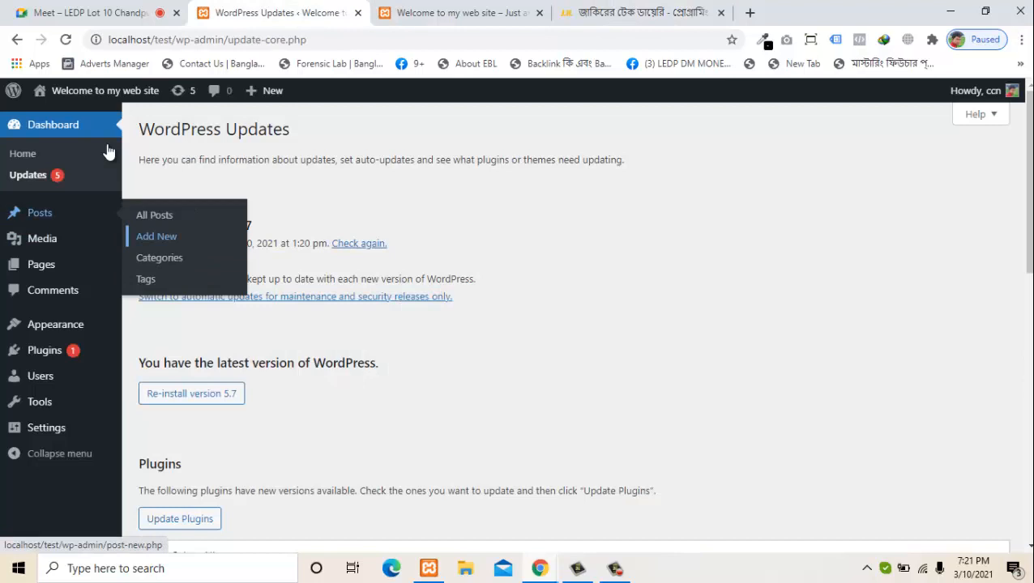
key("Return")
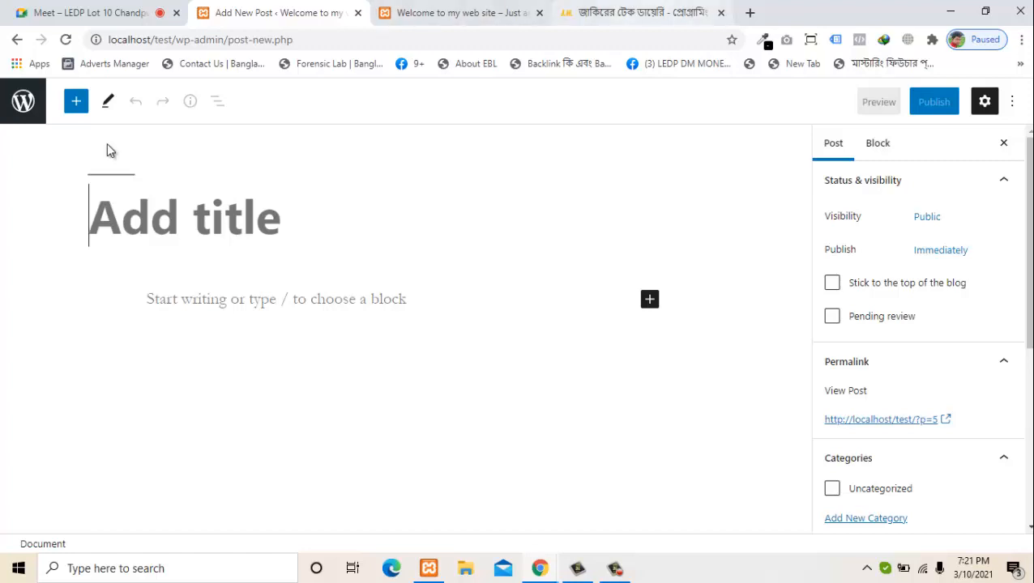
Look over the example blog's front page and open its ফ্রিল্যান্সিং category to find an article for the new post
key("ctrl+4")
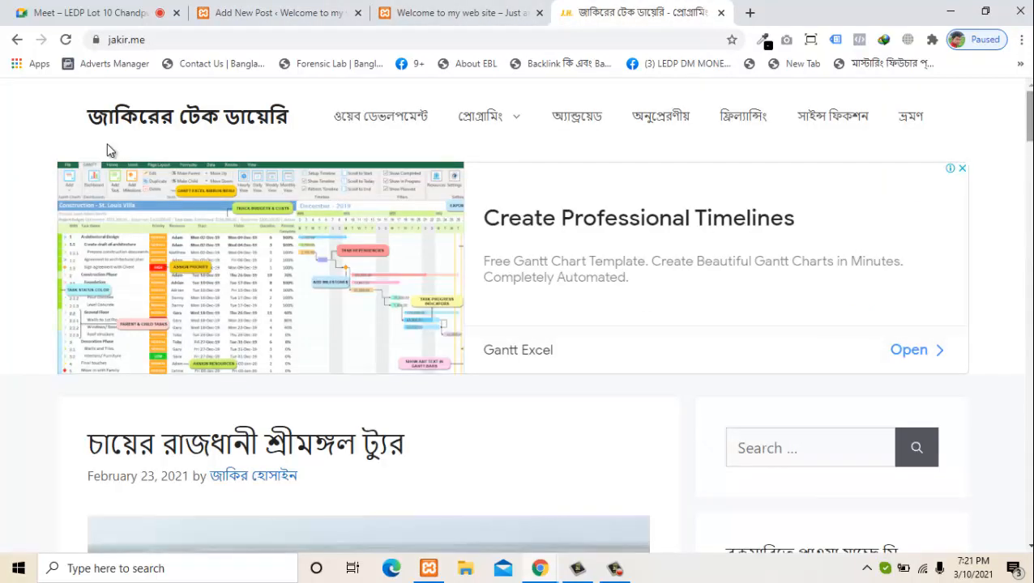
scroll(111, 151, "down", 5)
scroll(110, 150, "up", 2)
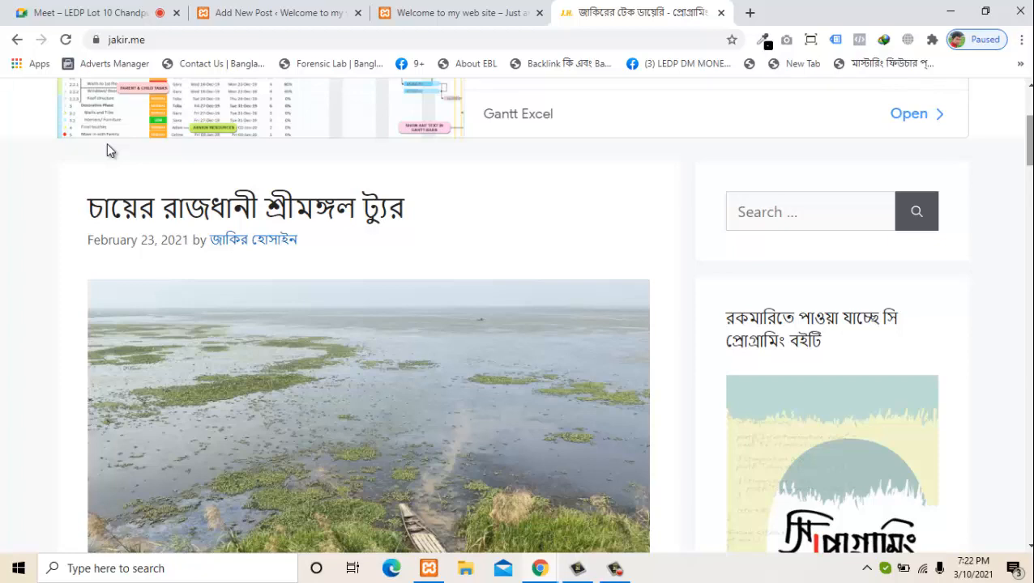
scroll(110, 151, "down", 3)
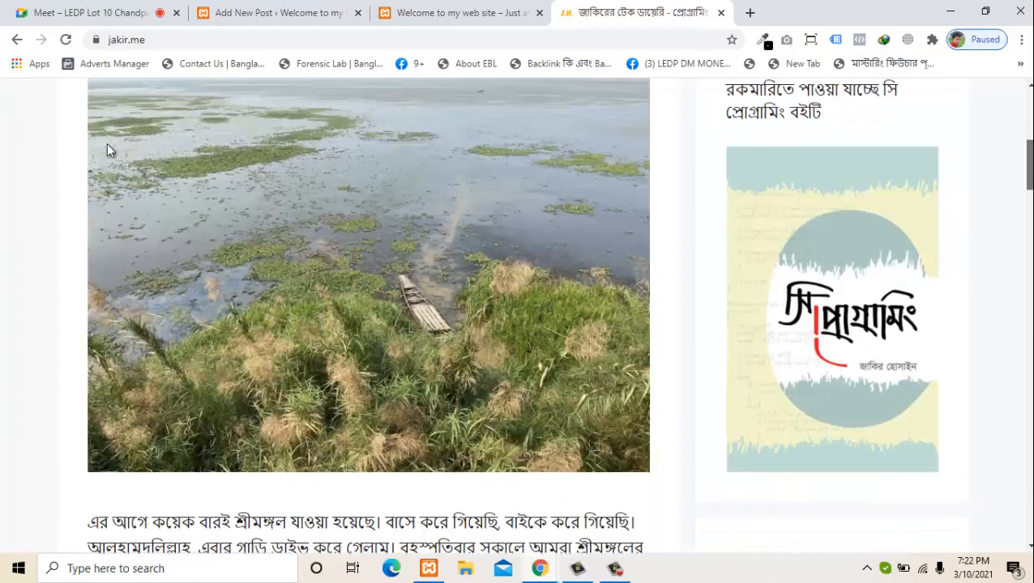
scroll(110, 150, "up", 3)
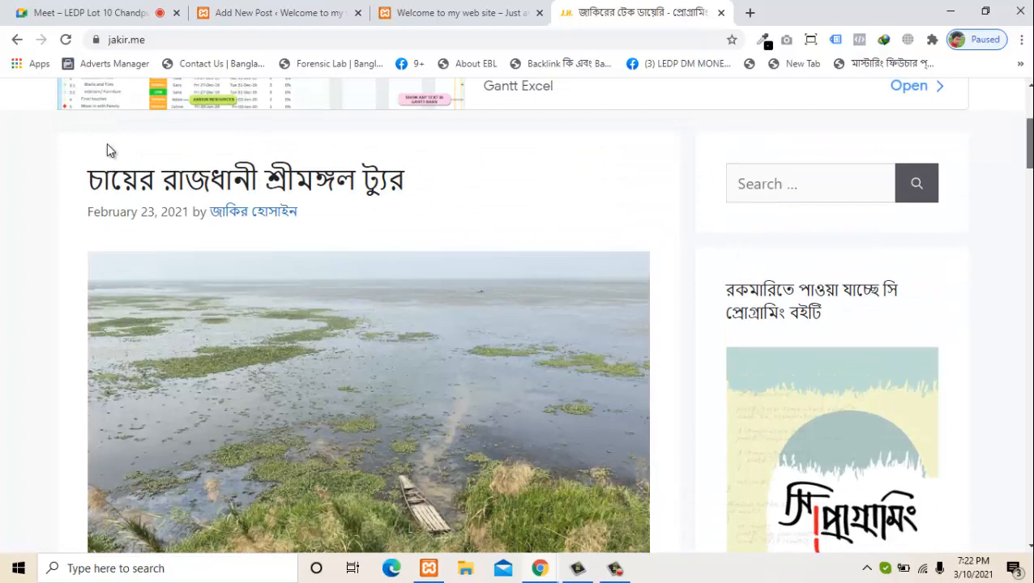
scroll(110, 151, "up", 3)
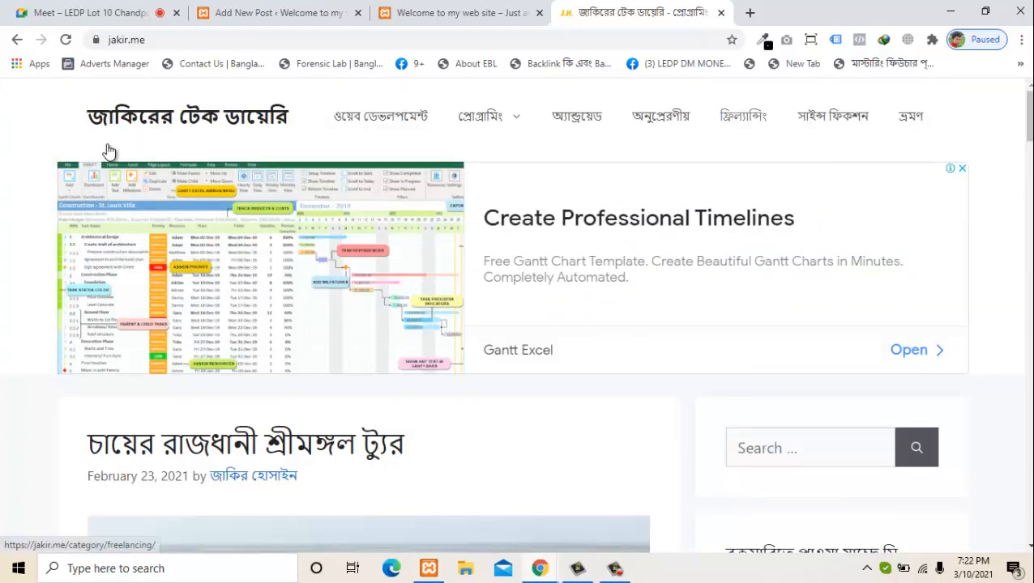
left_click(109, 152)
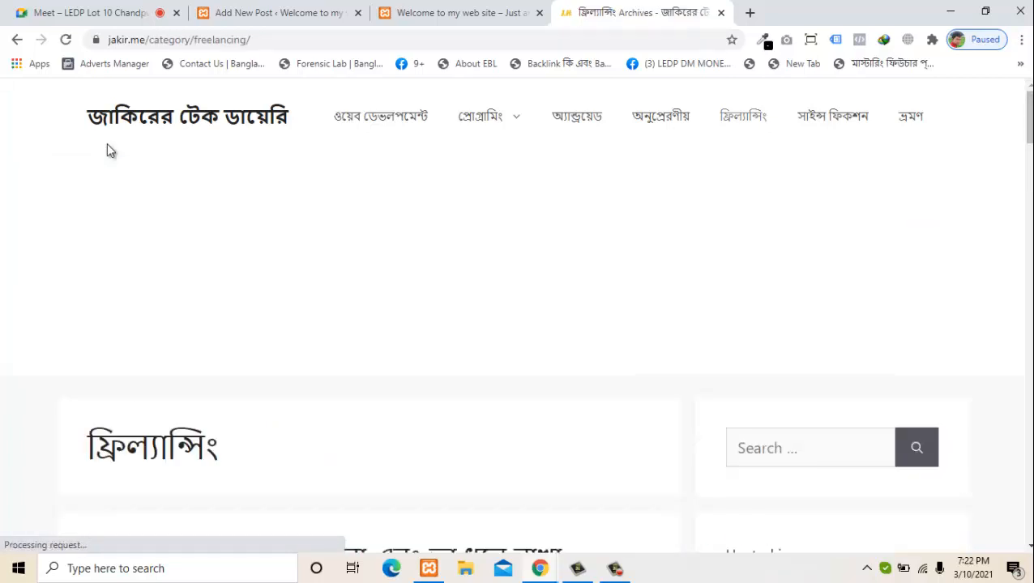
scroll(110, 152, "down", 5)
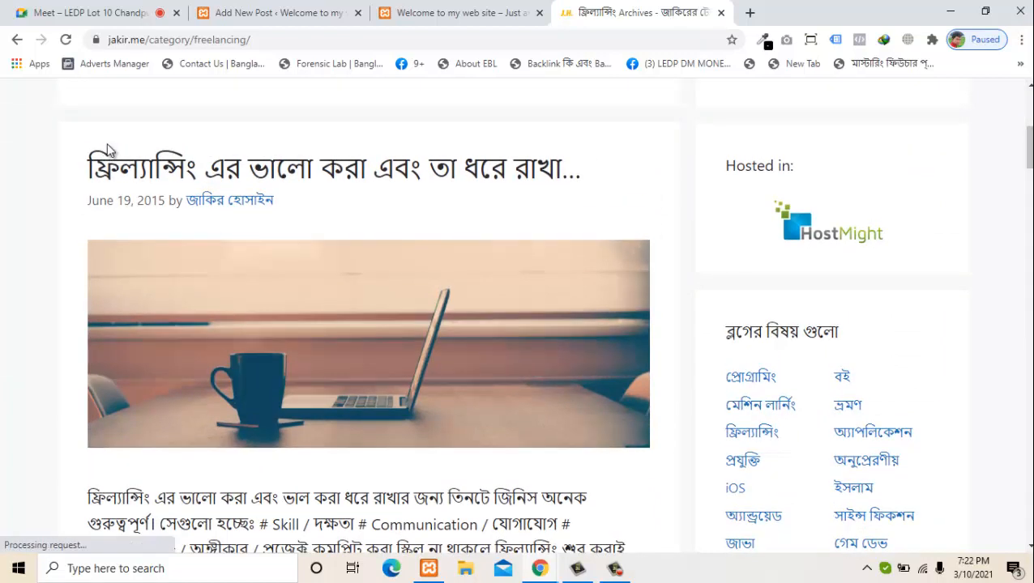
Copy the article headline "ফ্রিল্যান্সিং এর ভালো করা এবং তা ধরে রাখা" from the example blog into the new post's title
left_click_drag(108, 145, 562, 168)
right_click(563, 170)
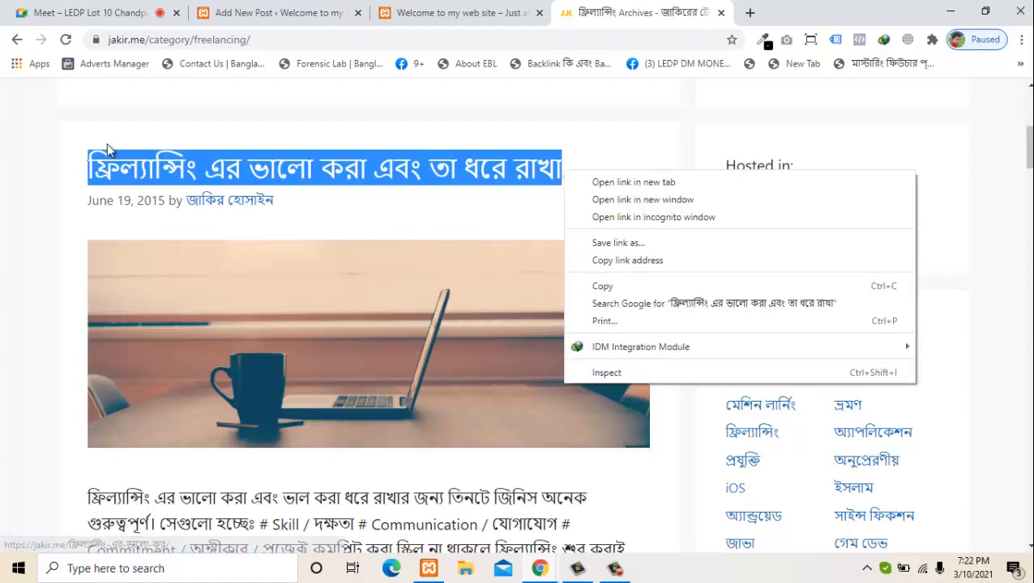
left_click(587, 285)
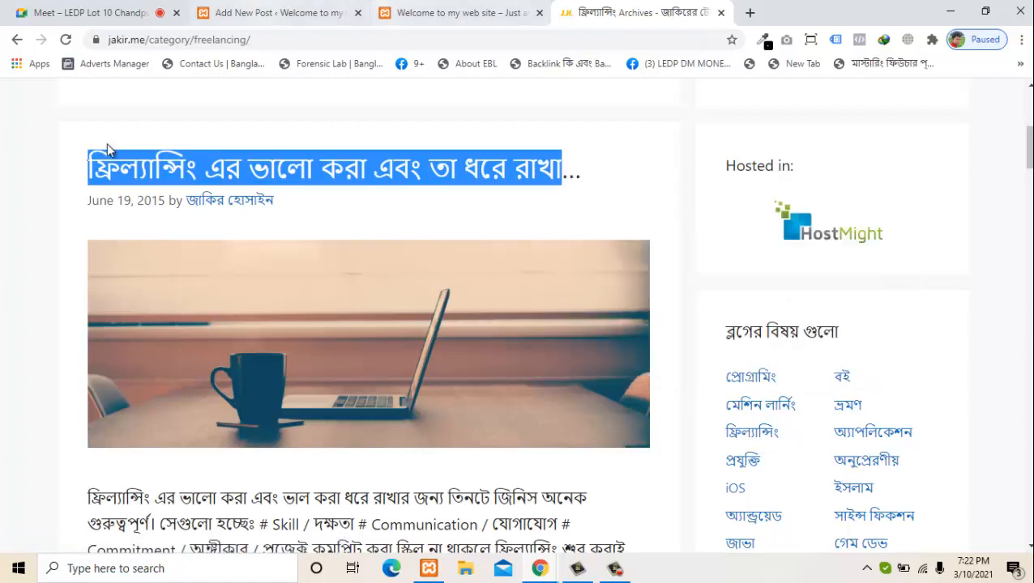
left_click(276, 13)
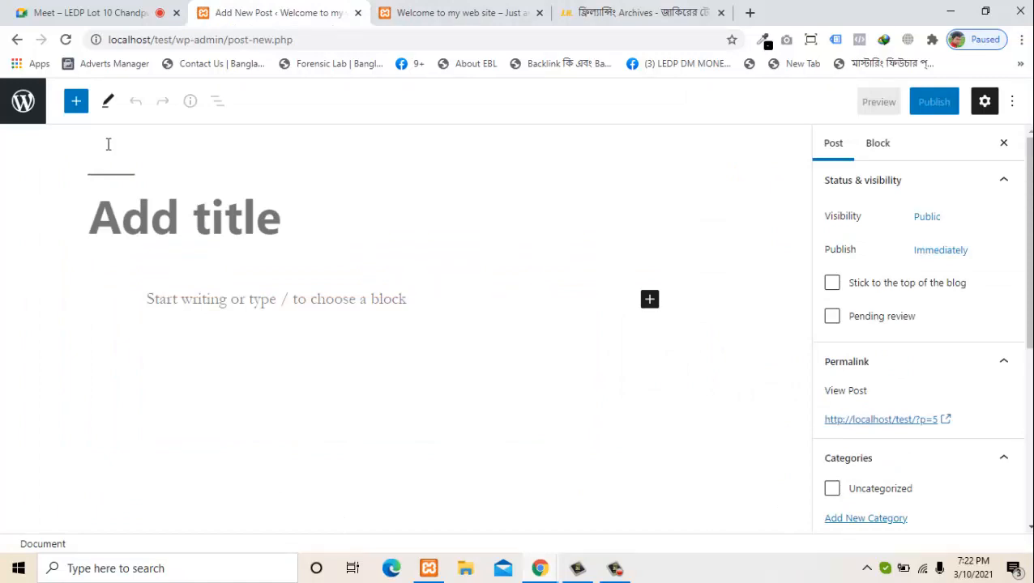
key("ctrl+v")
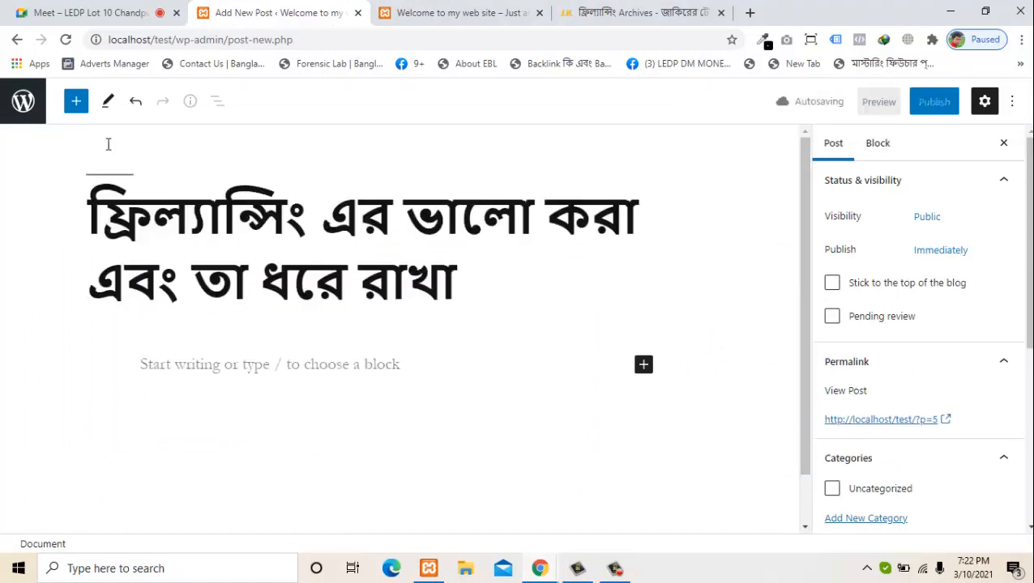
Save the article's laptop-and-cup image from the example blog to the Desktop as Secret-to-freelancing-success.jpg
key("ctrl+4")
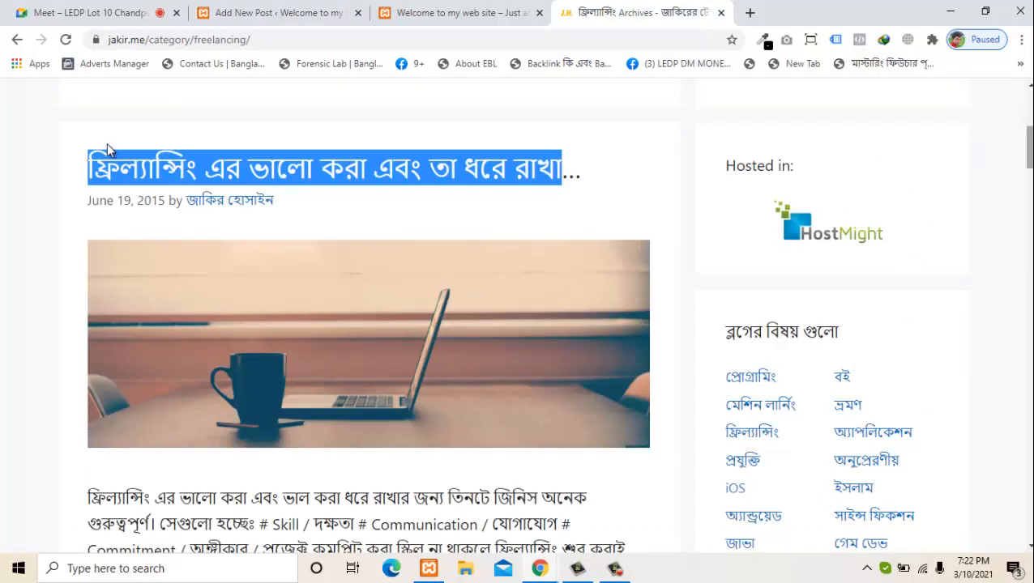
scroll(110, 150, "down", 6)
scroll(111, 151, "up", 9)
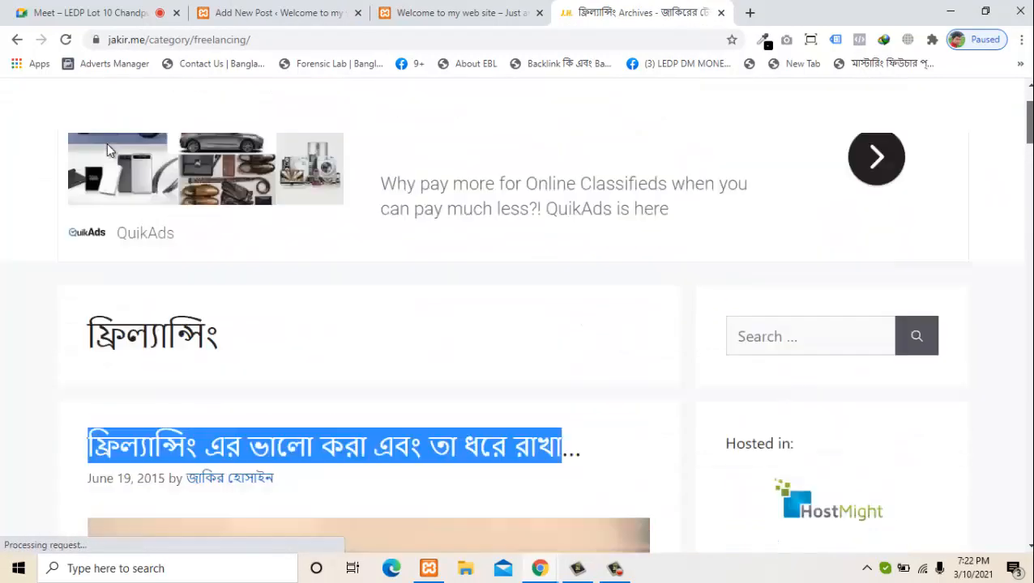
scroll(111, 151, "down", 3)
scroll(110, 150, "down", 2)
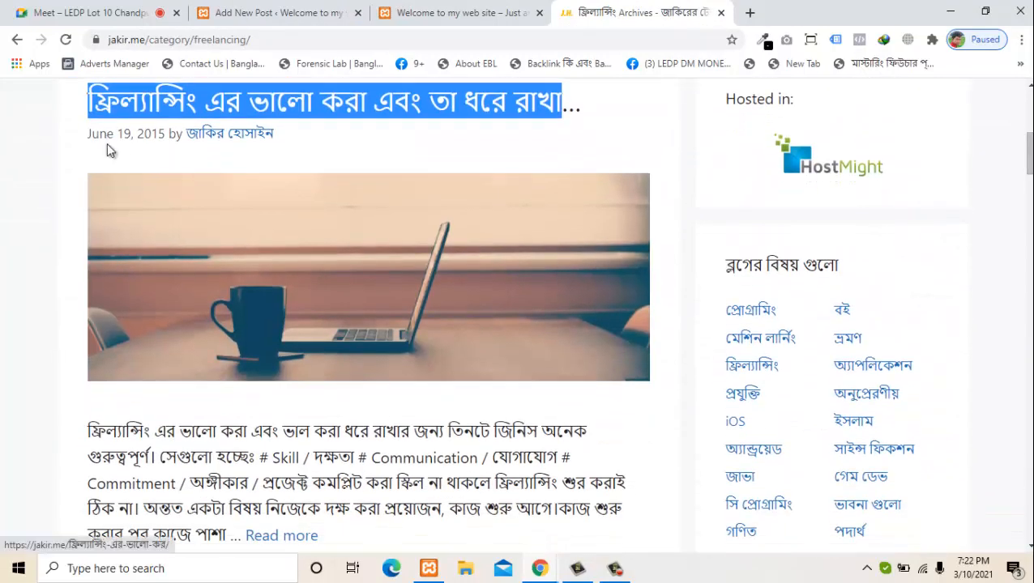
right_click(364, 257)
key("Down")
key("Down")
key("Down")
key("Down")
key("Down")
key("Down")
key("Down")
key("Down")
key("Down")
key("Down")
key("Down")
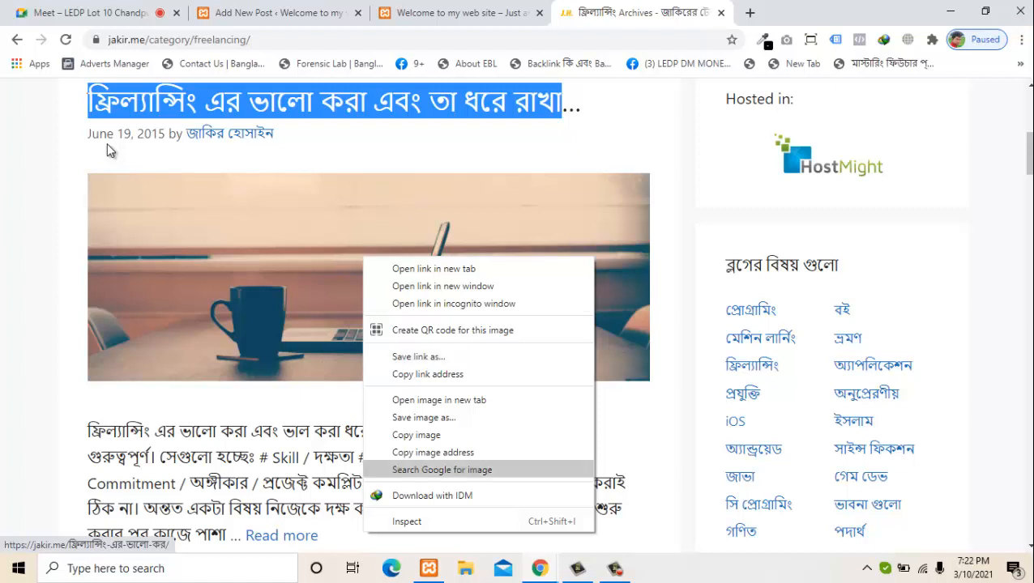
key("Up")
key("Up")
key("Up")
key("Escape")
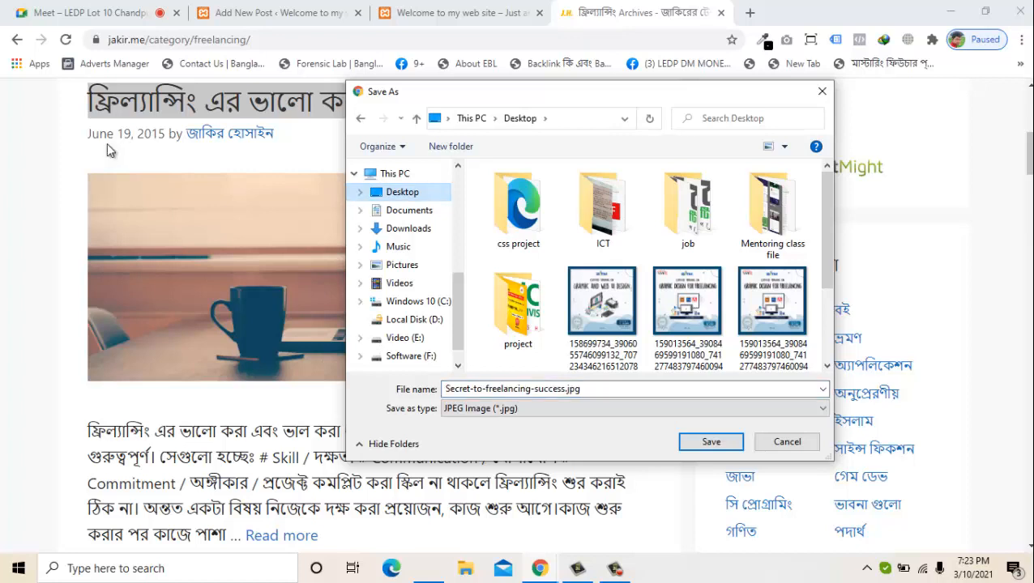
key("Return")
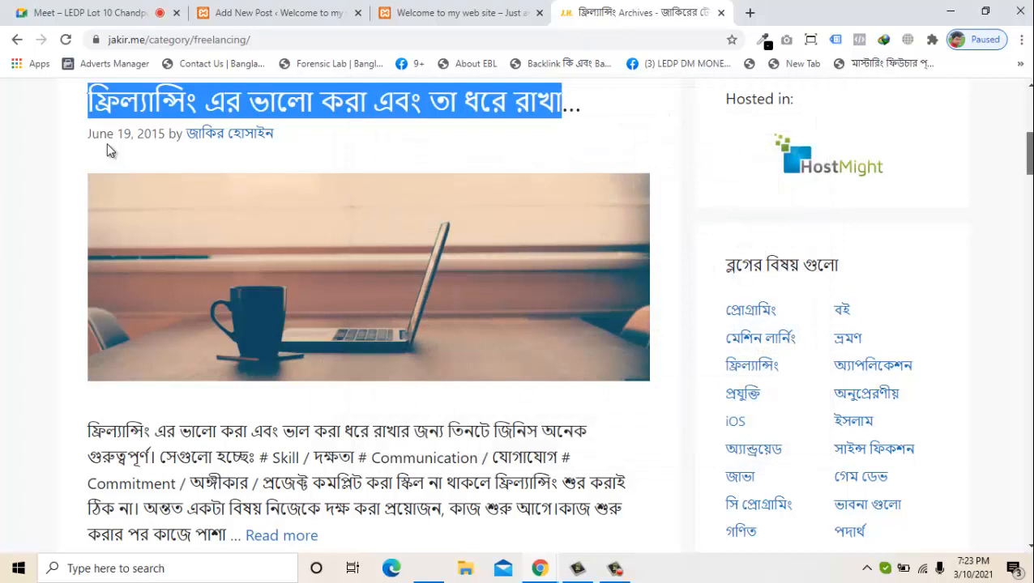
Open the full freelancing article on the example blog and copy its paragraph beginning "স্কিল না থাকলে ফ্রিল্যান্সিং শুর করাই ঠিক না"
scroll(109, 149, "down", 2)
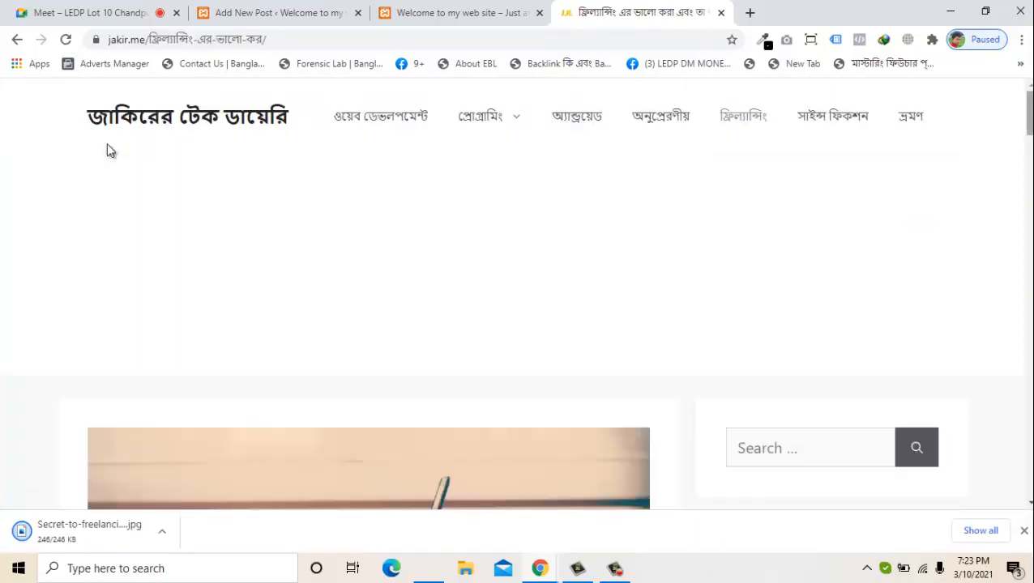
scroll(111, 151, "down", 2)
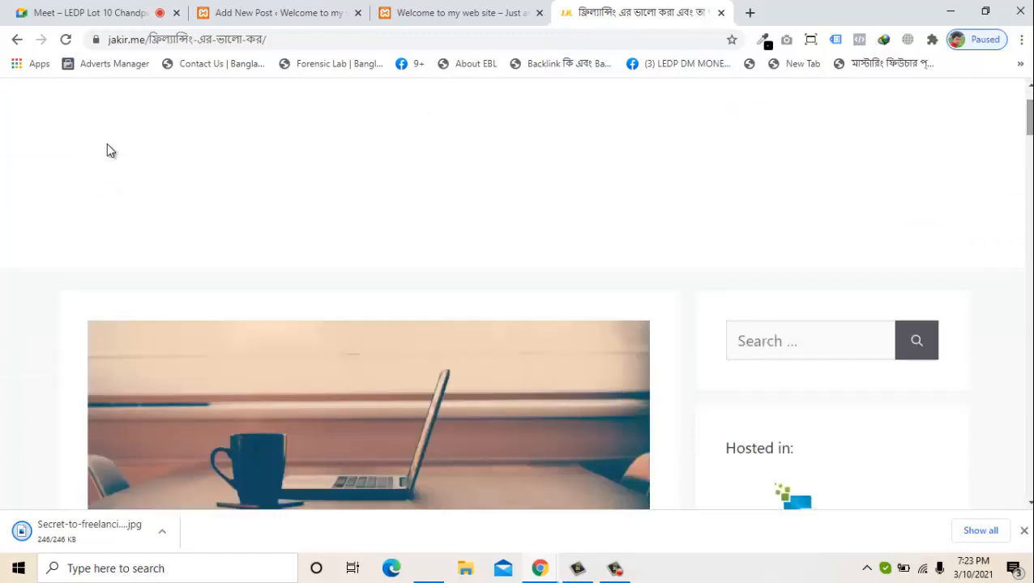
scroll(111, 151, "down", 5)
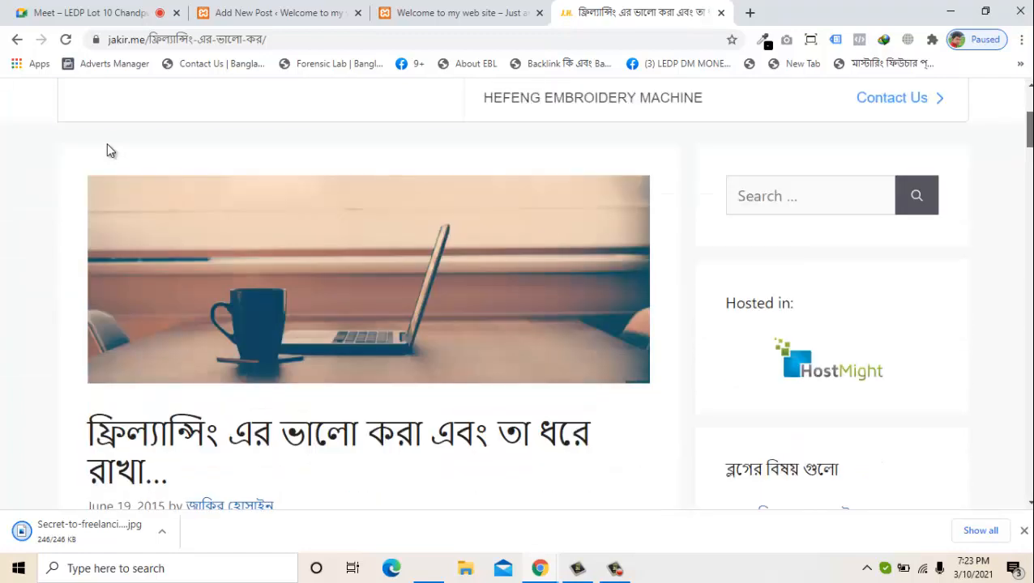
scroll(111, 150, "down", 4)
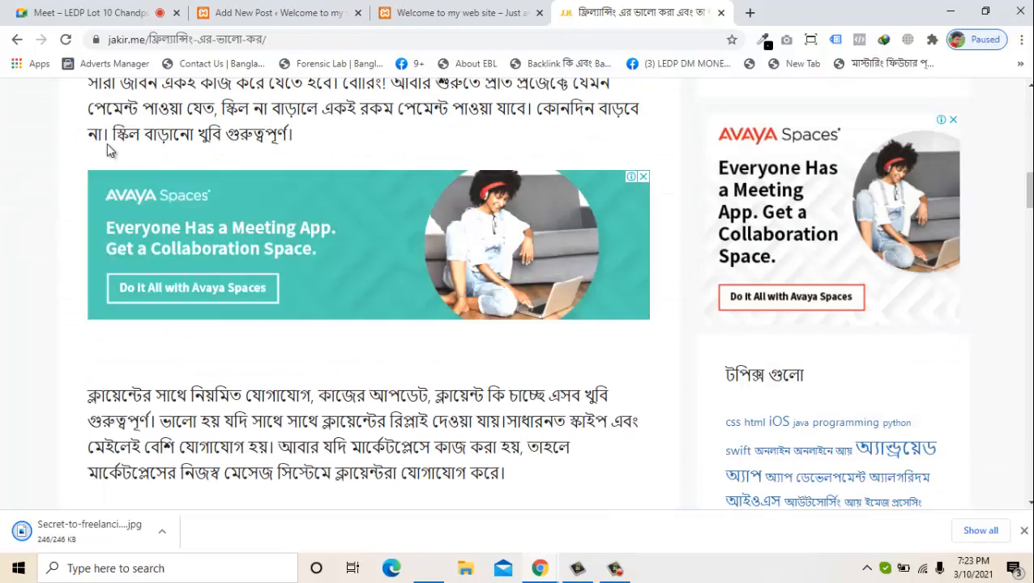
scroll(111, 151, "up", 3)
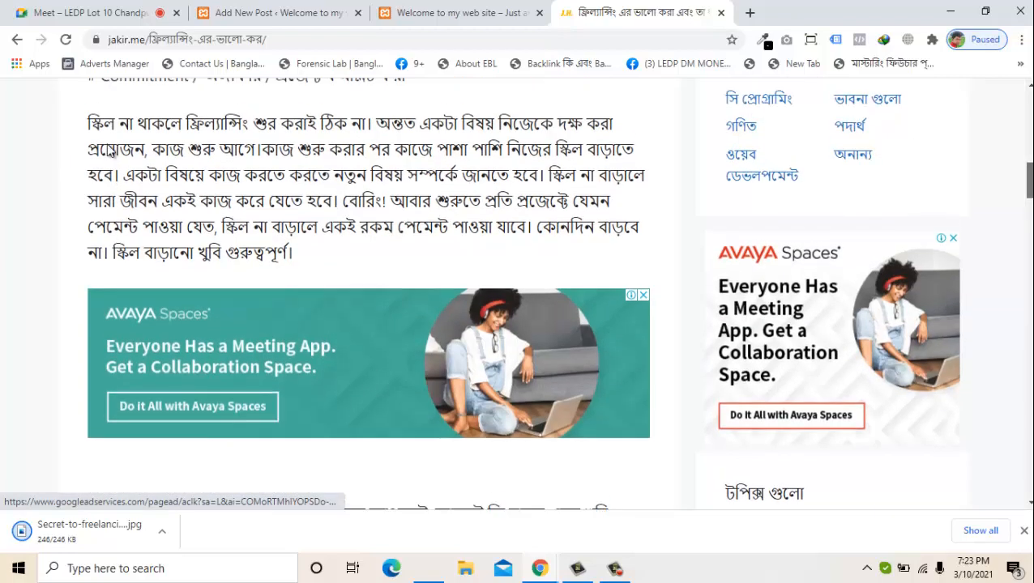
scroll(111, 151, "up", 1)
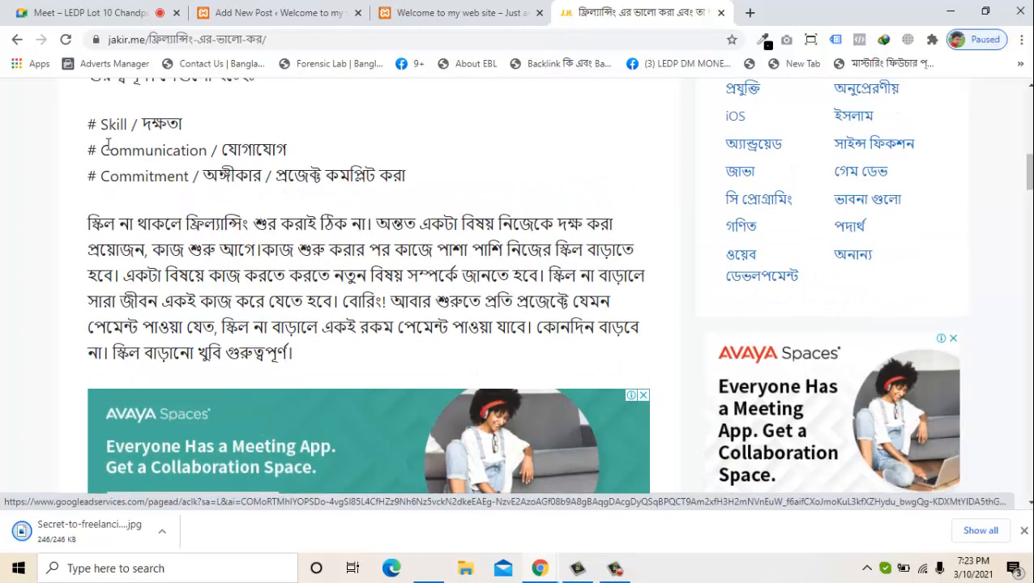
left_click_drag(88, 225, 294, 354)
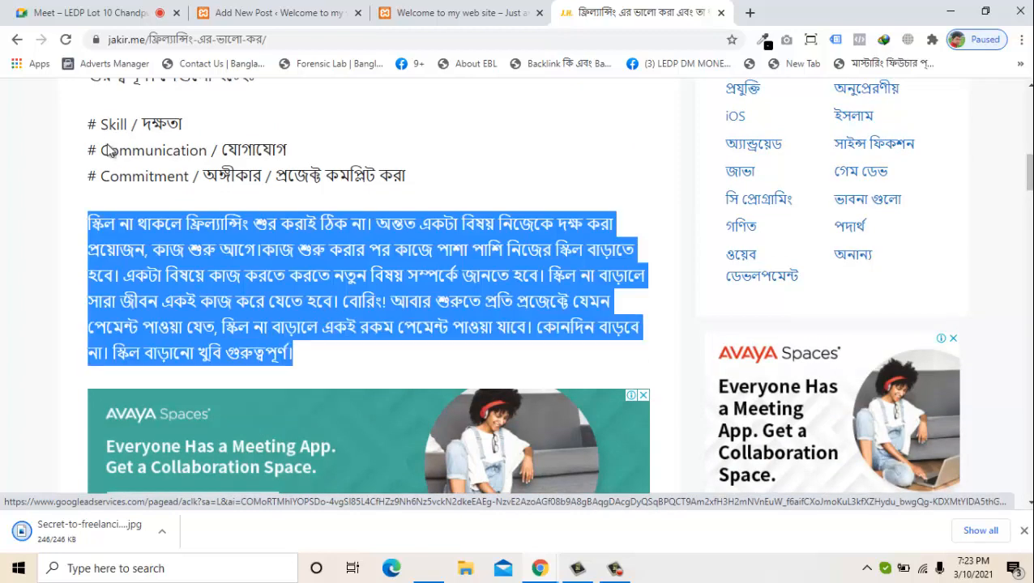
right_click(240, 283)
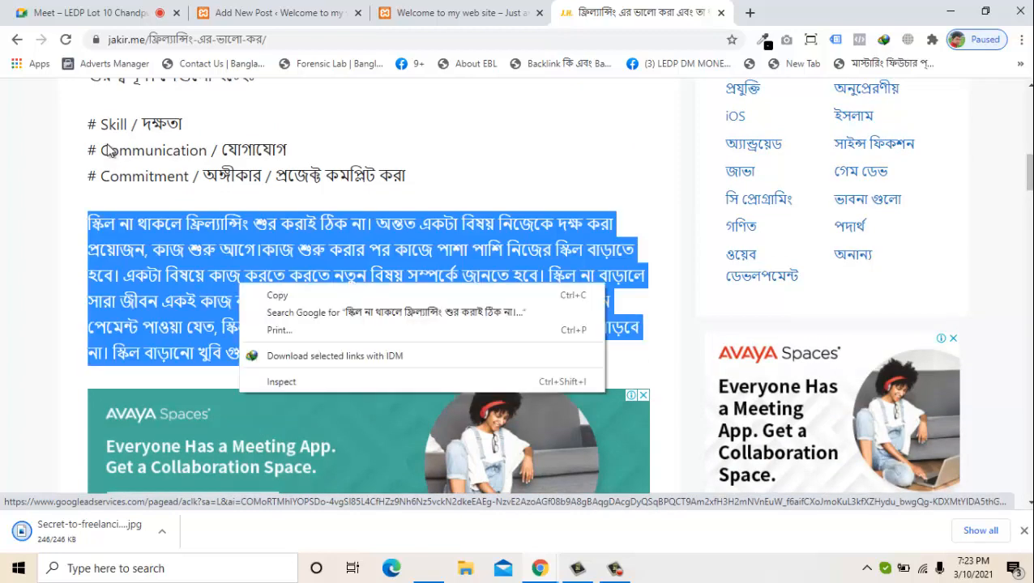
left_click(277, 295)
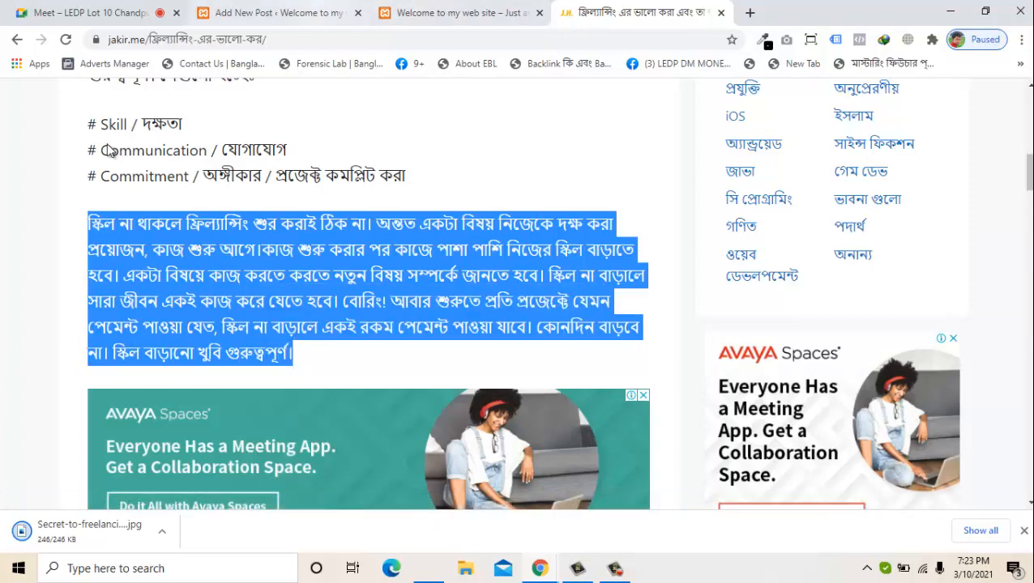
Return to the new WordPress post and insert an Image block below its title
key("ctrl+2")
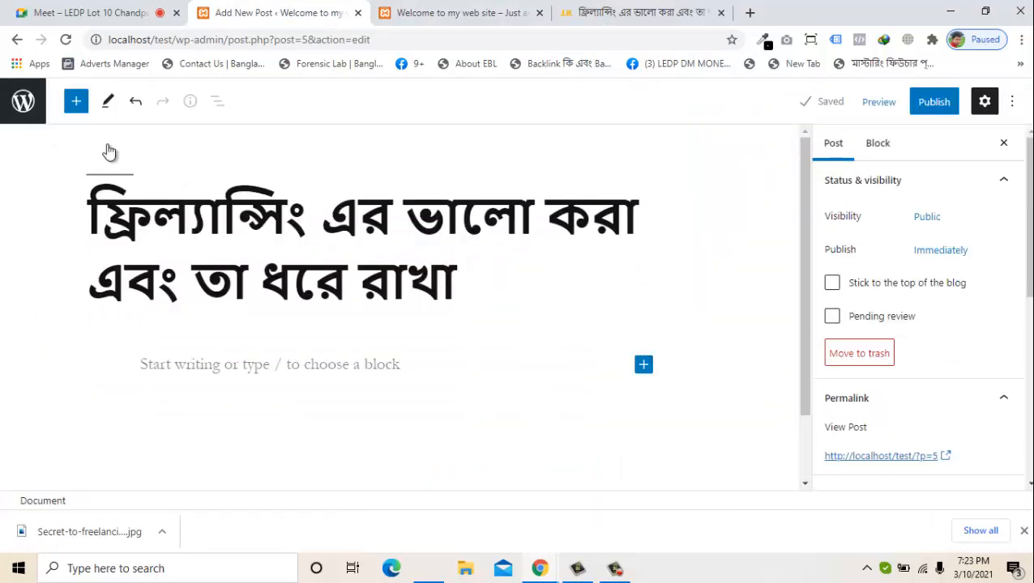
left_click(644, 365)
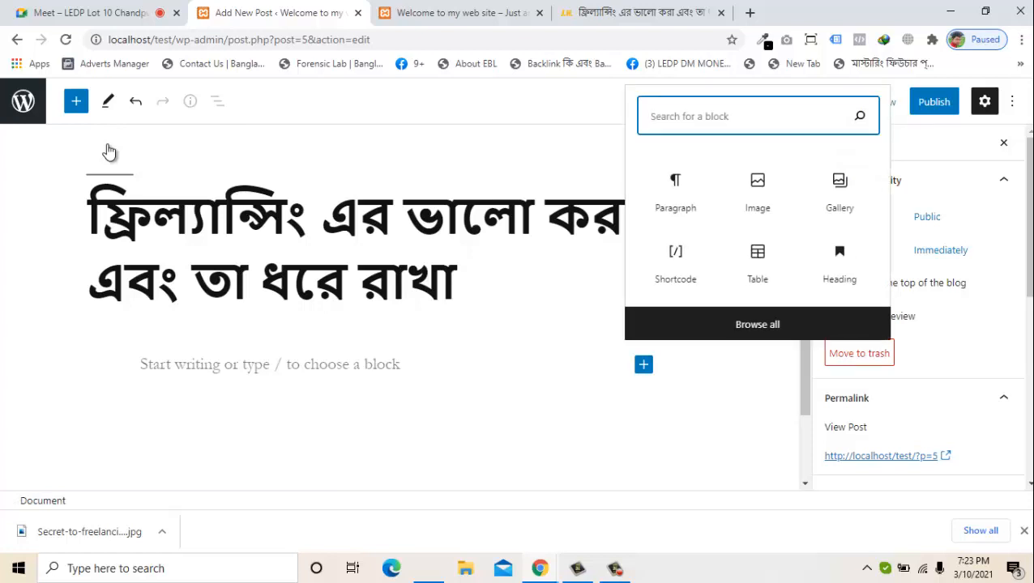
left_click(757, 192)
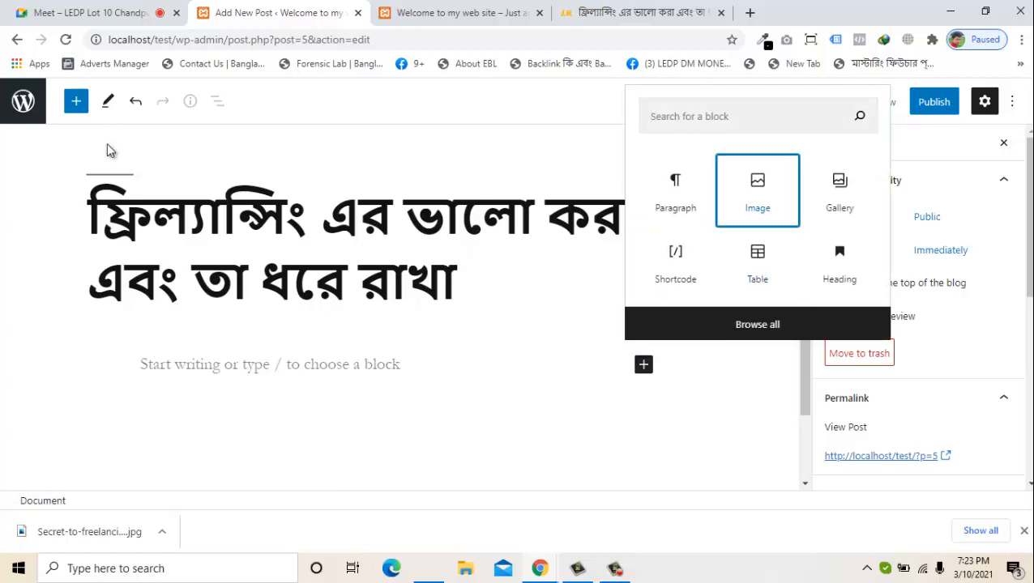
key("Return")
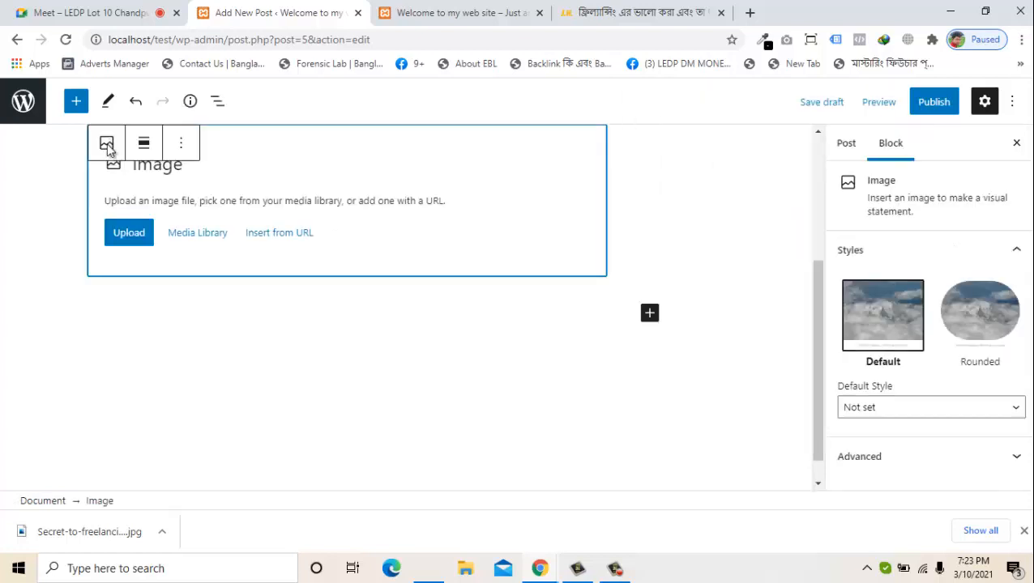
Remove the empty Image block from the post through its block options
scroll(108, 149, "up", 1)
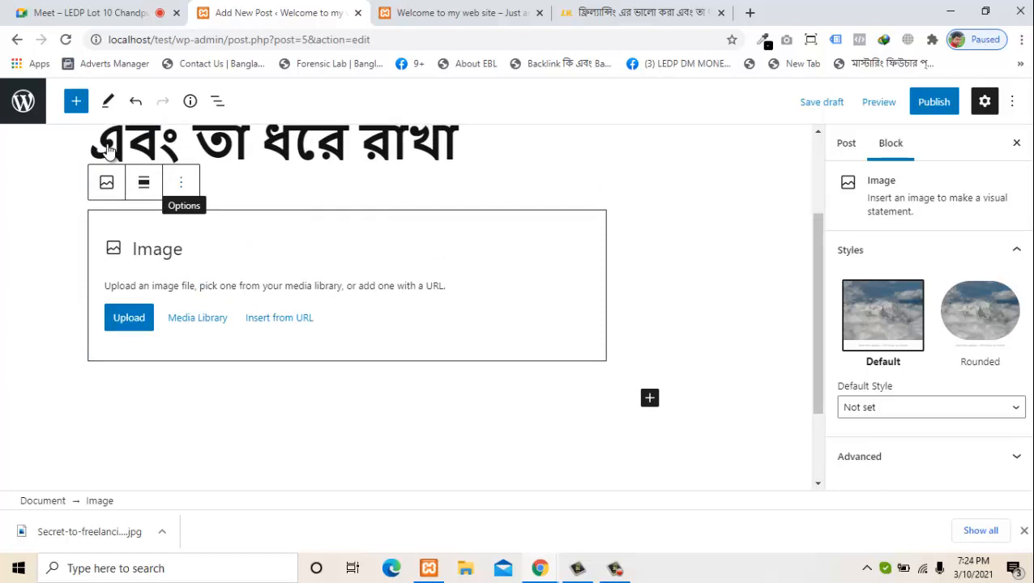
key("Return")
key("Down")
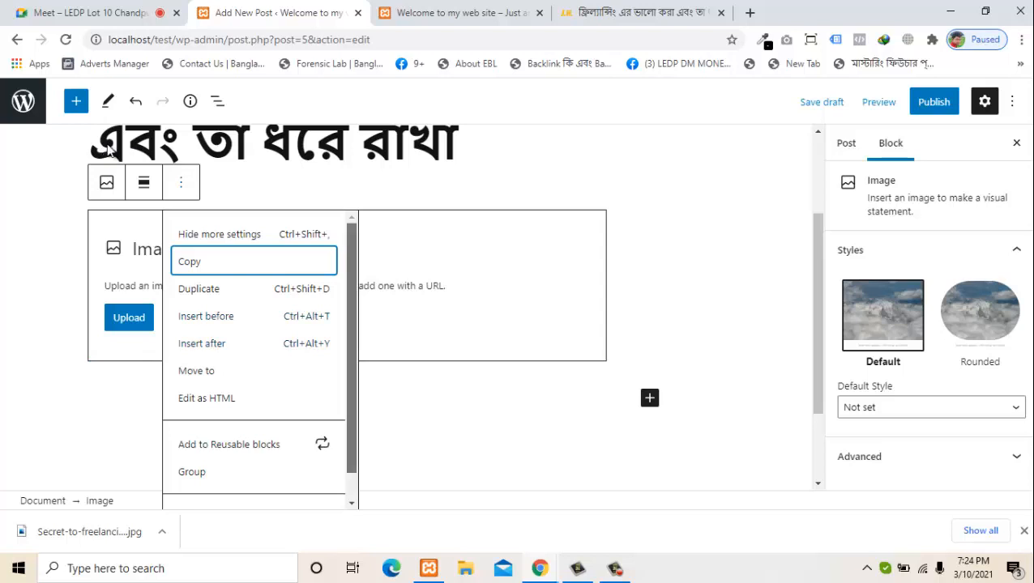
left_click_drag(351, 349, 352, 374)
left_click(209, 489)
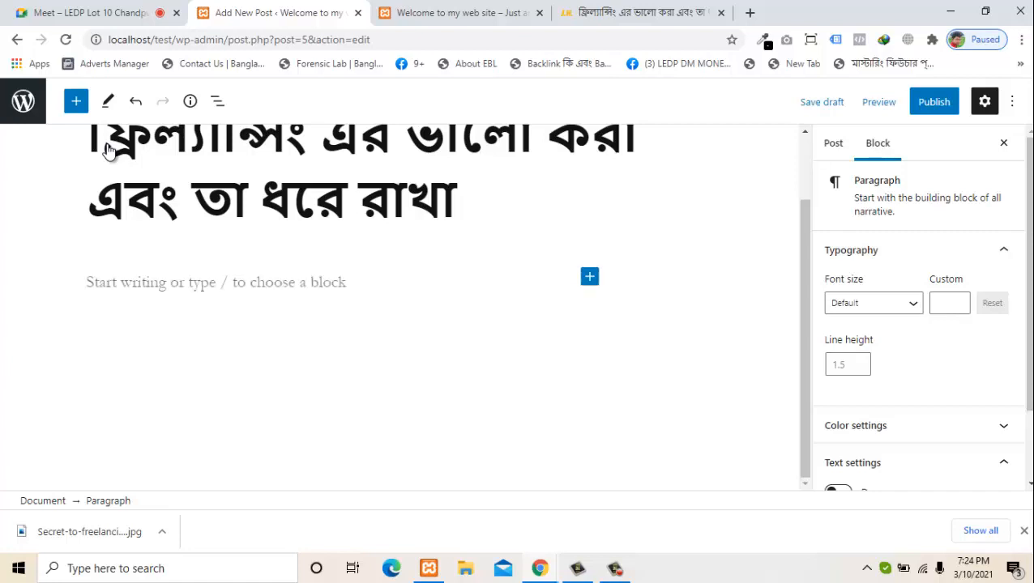
Add a new Image block in the empty paragraph under the post's title
key("Return")
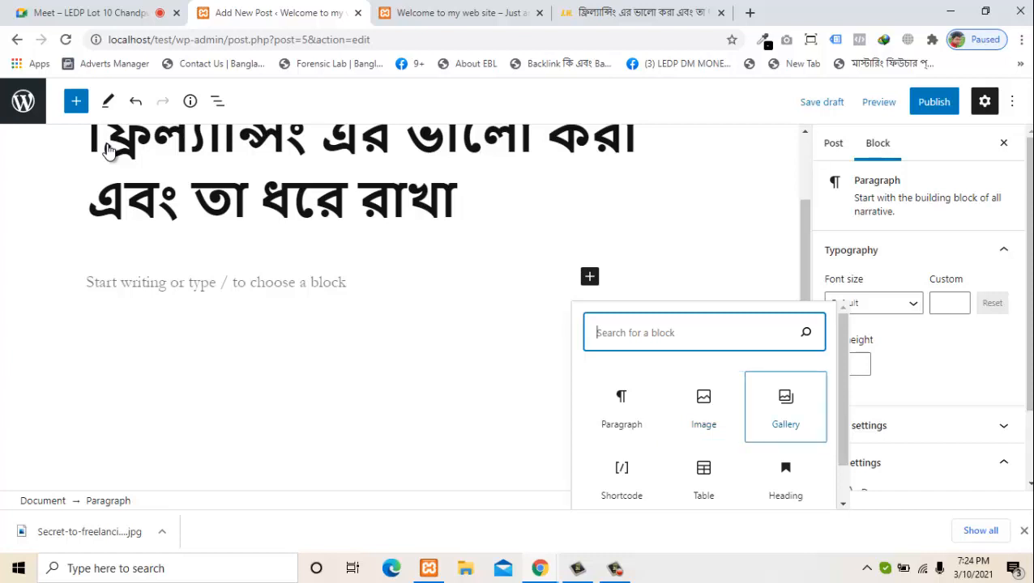
left_click(704, 406)
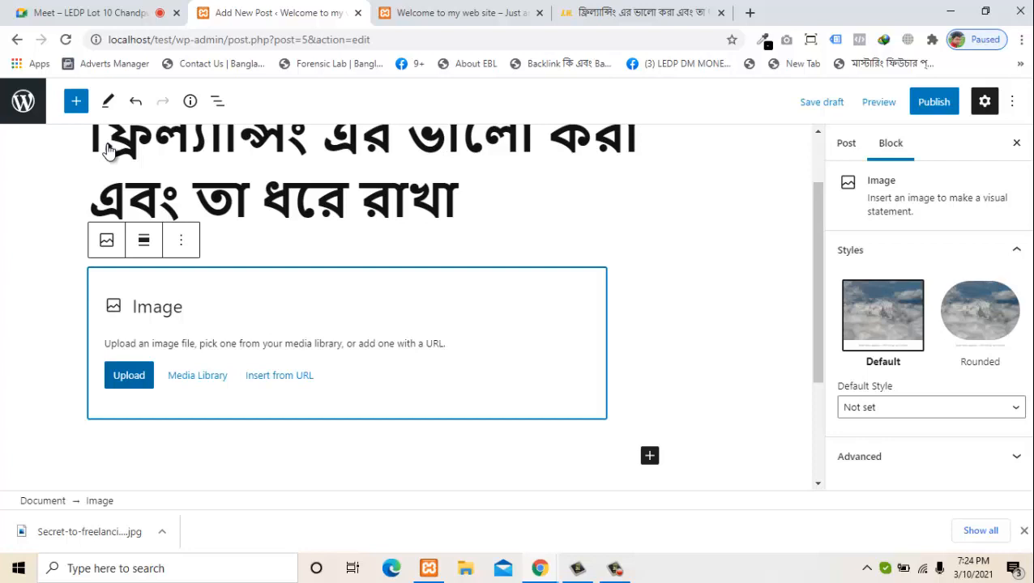
Upload Secret-to-freelancing-success.jpg from the Desktop into the empty image block below the post title
key("Tab")
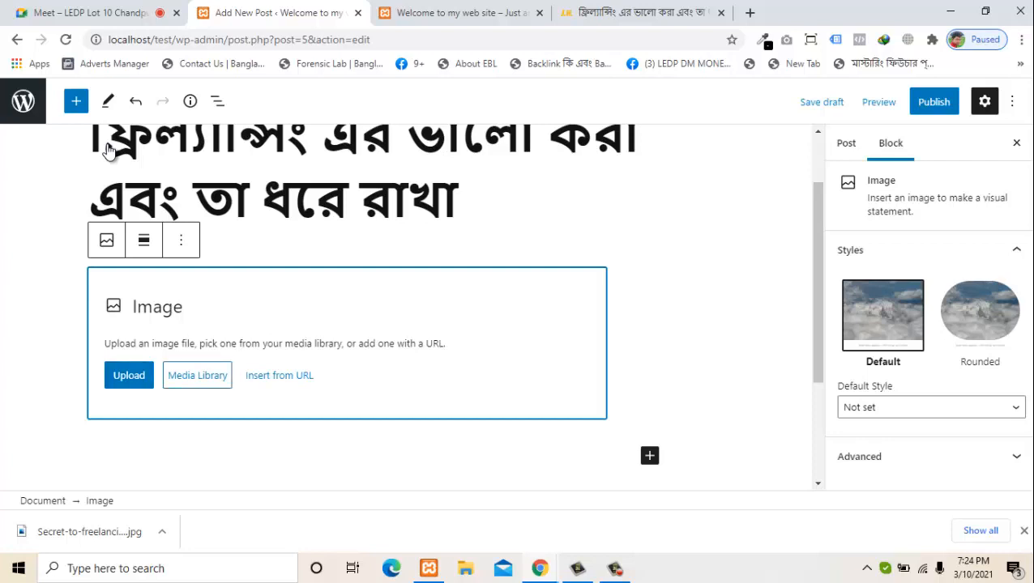
left_click(129, 375)
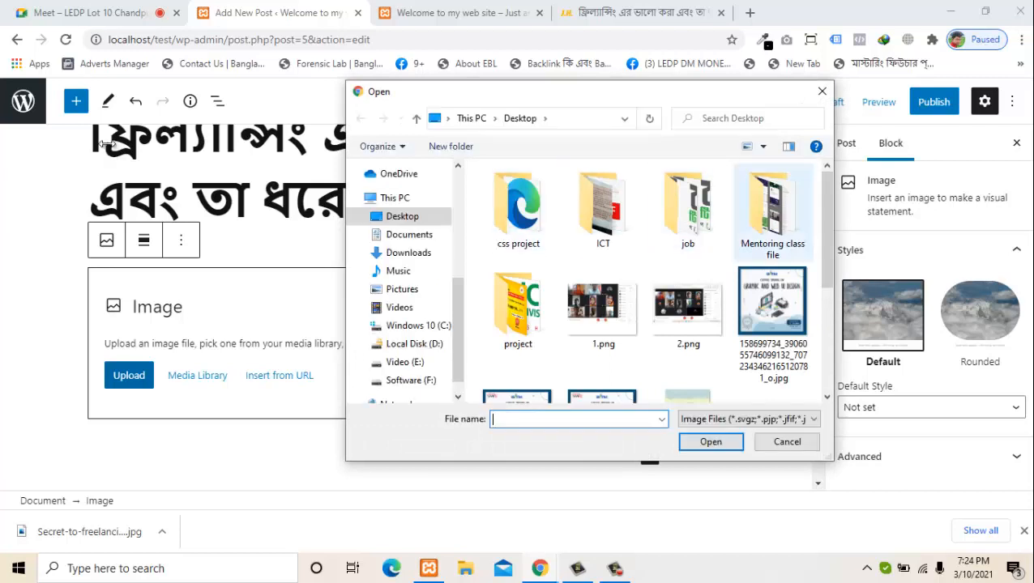
scroll(772, 259, "down", 3)
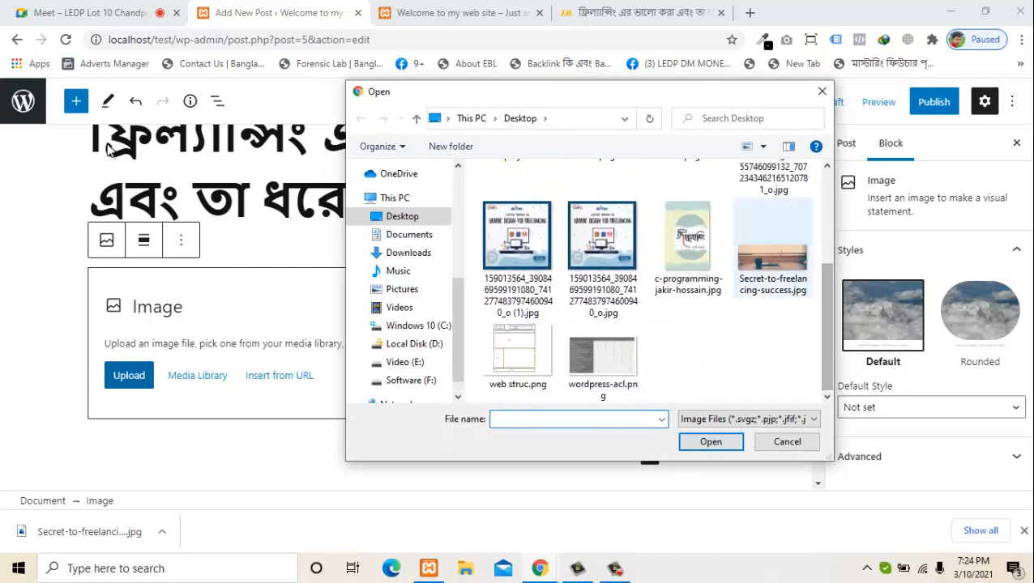
double_click(772, 259)
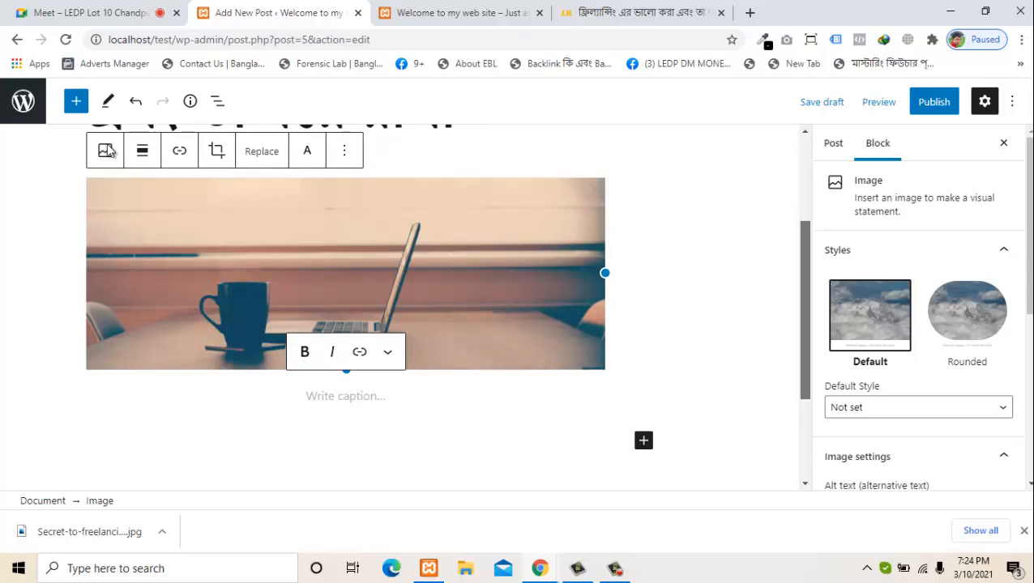
Center-align the uploaded laptop-and-mug image
scroll(110, 152, "up", 1)
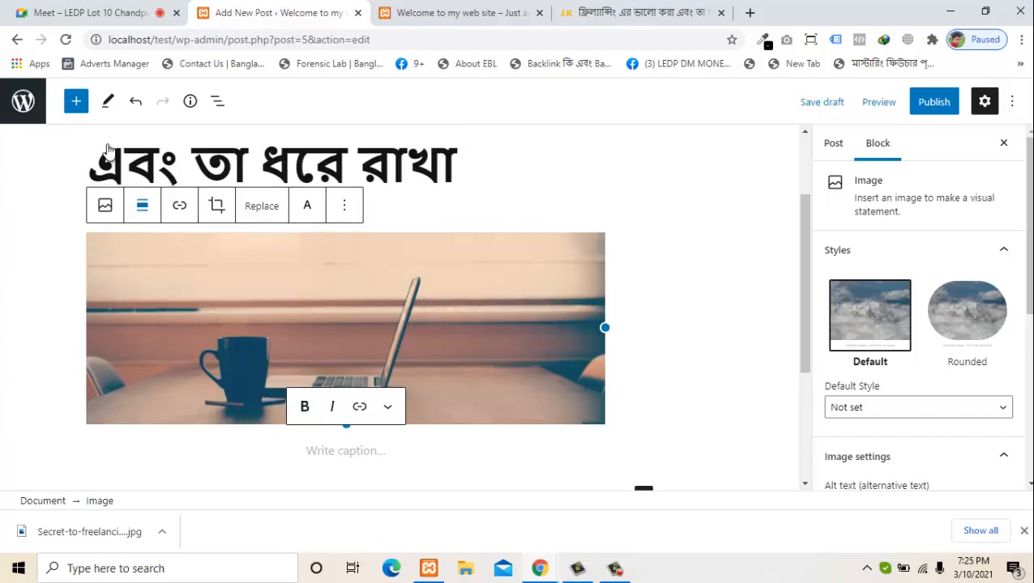
left_click(141, 205)
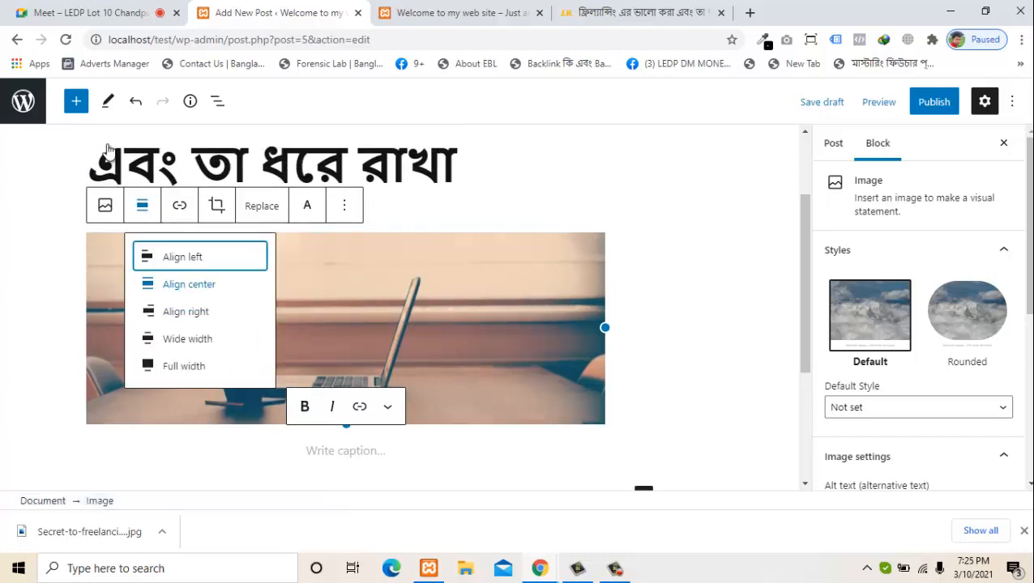
left_click(189, 285)
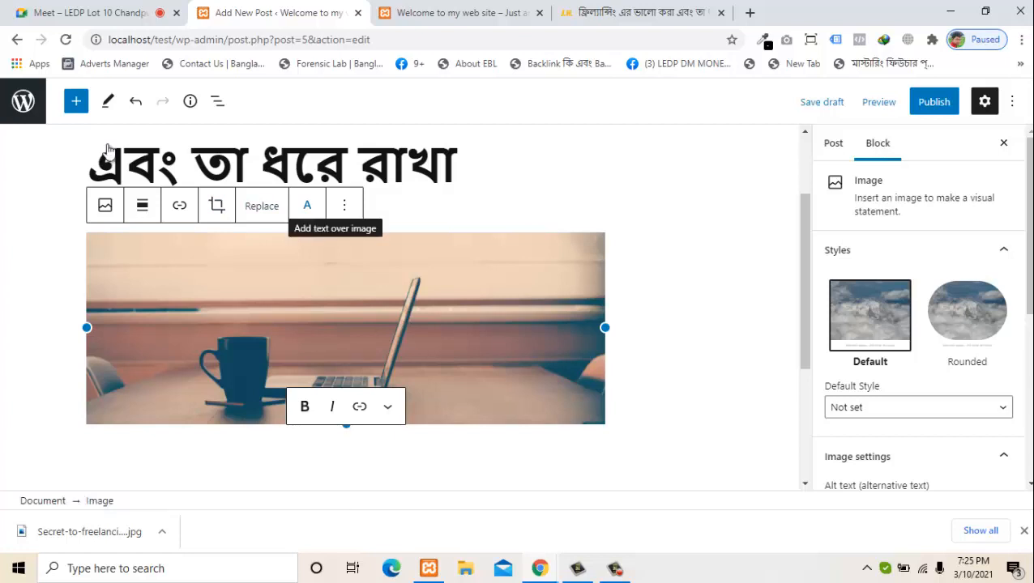
Try adding text over the laptop-and-mug image and undo its conversion to a cover block
left_click(307, 205)
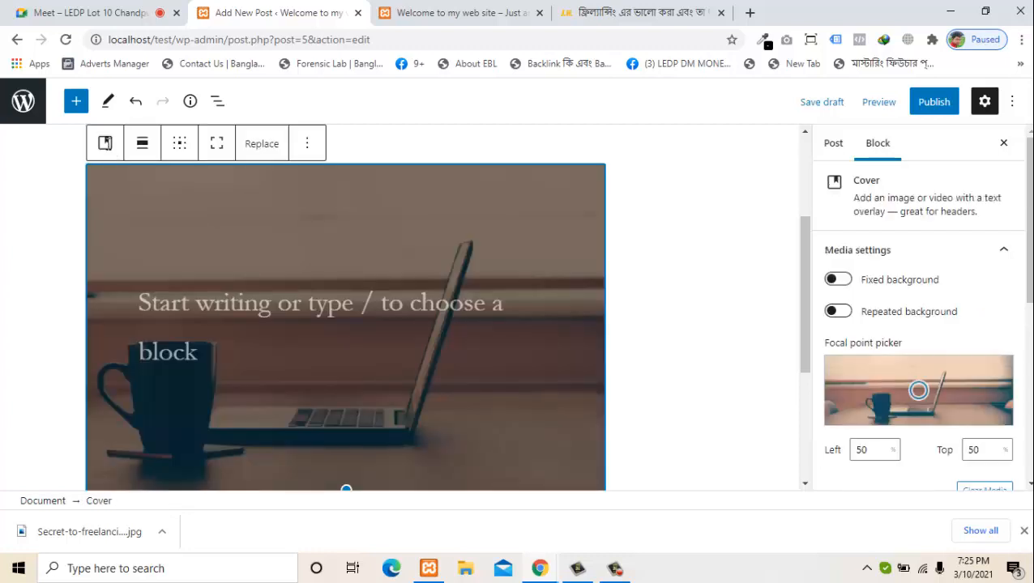
left_click(110, 150)
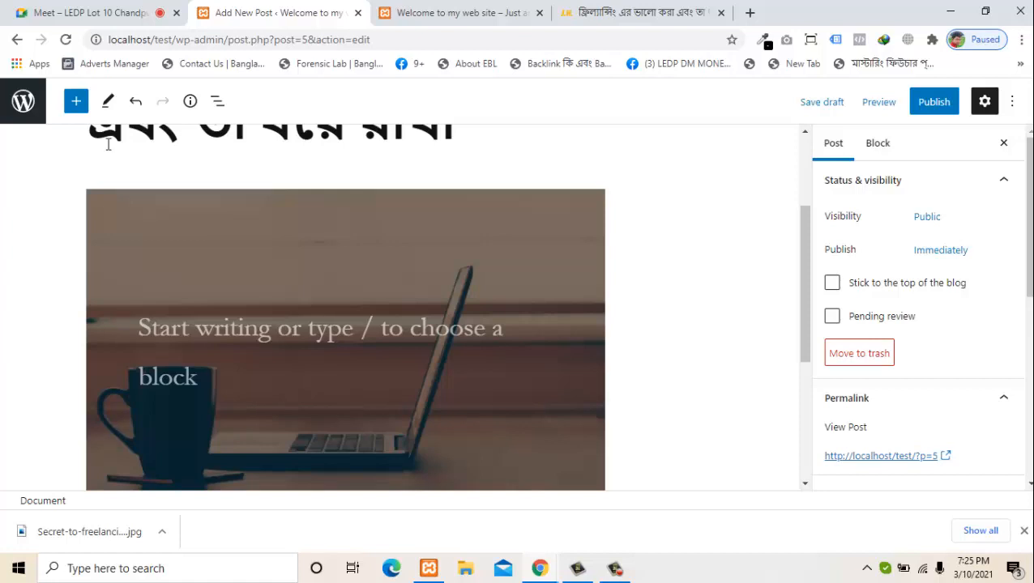
key("ctrl+z")
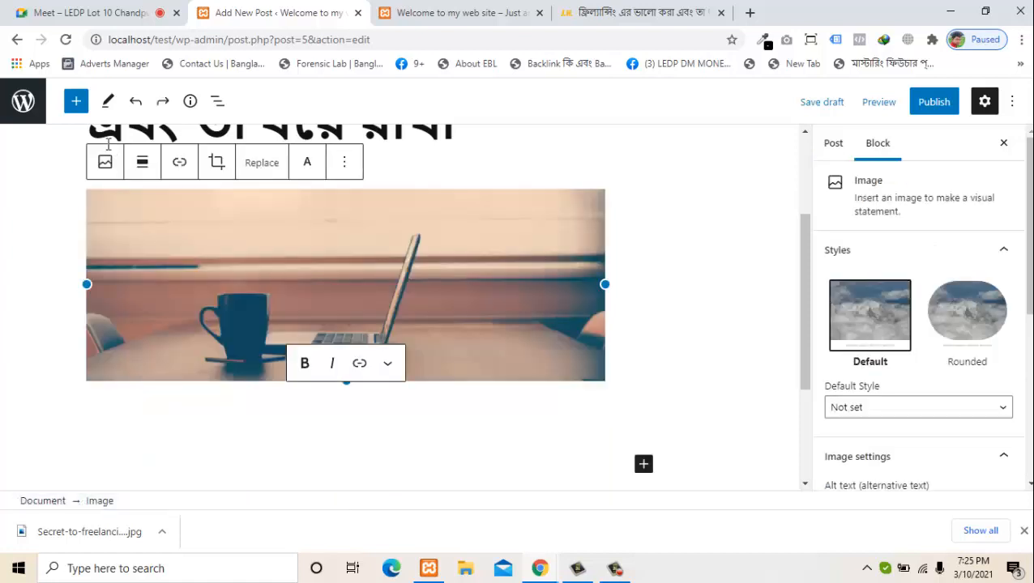
Add a paragraph below the image with the Bengali text beginning "স্কিল না থাকলে ফ্রিল্যান্সিং শুর করাই ঠিক না।", ending with a new empty line
scroll(106, 145, "down", 2)
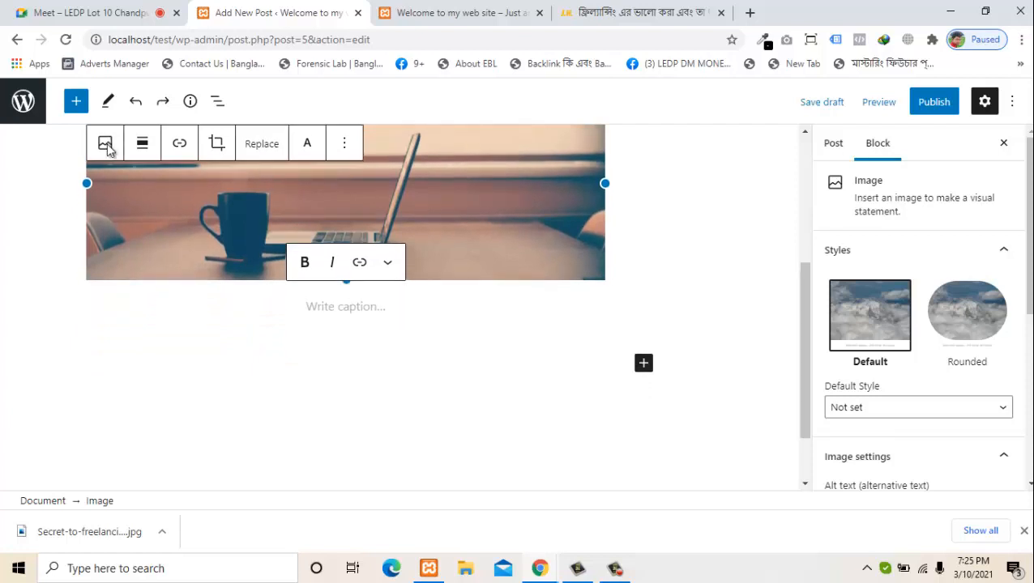
left_click(644, 363)
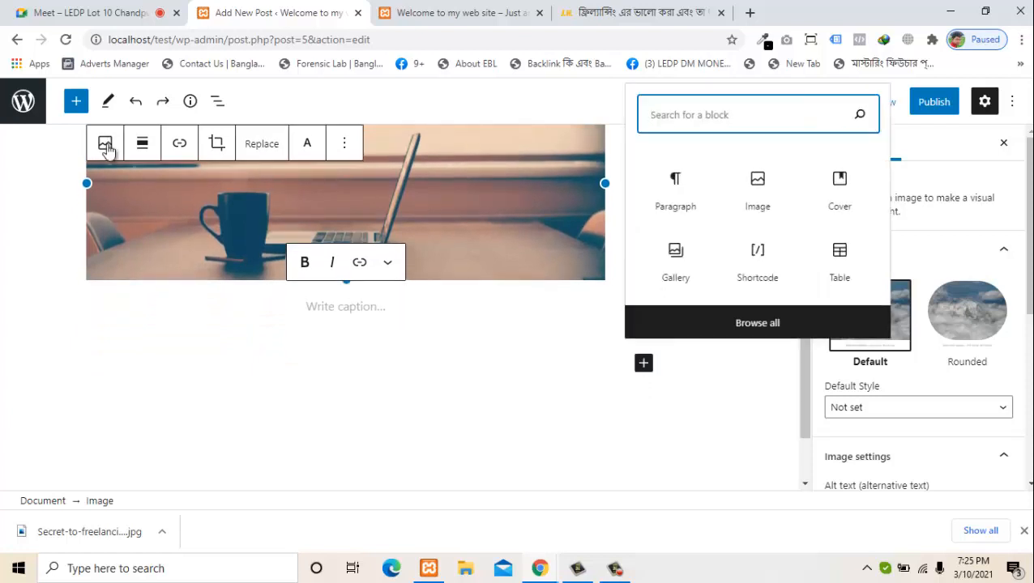
key("Tab")
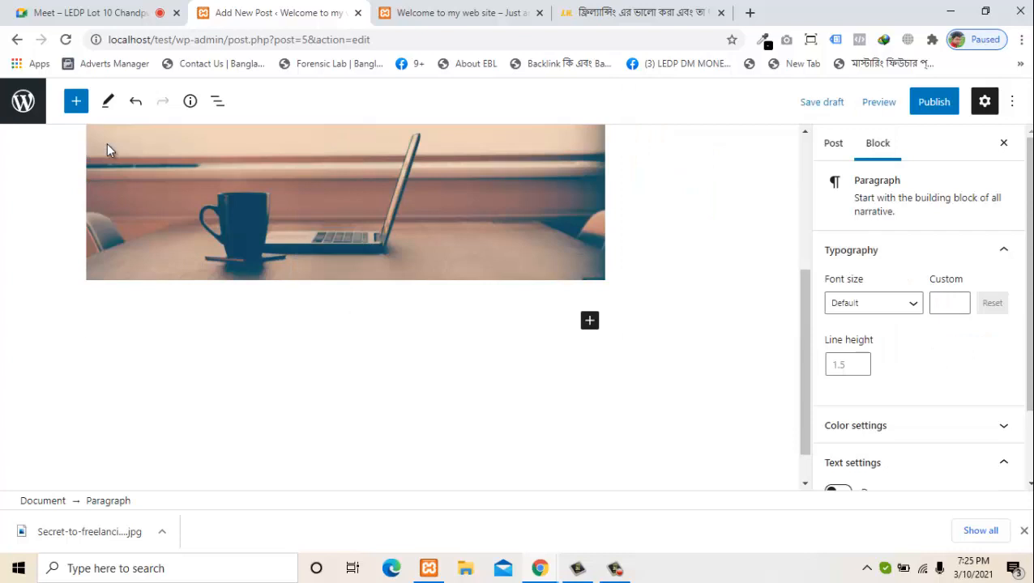
scroll(107, 143, "up", 1)
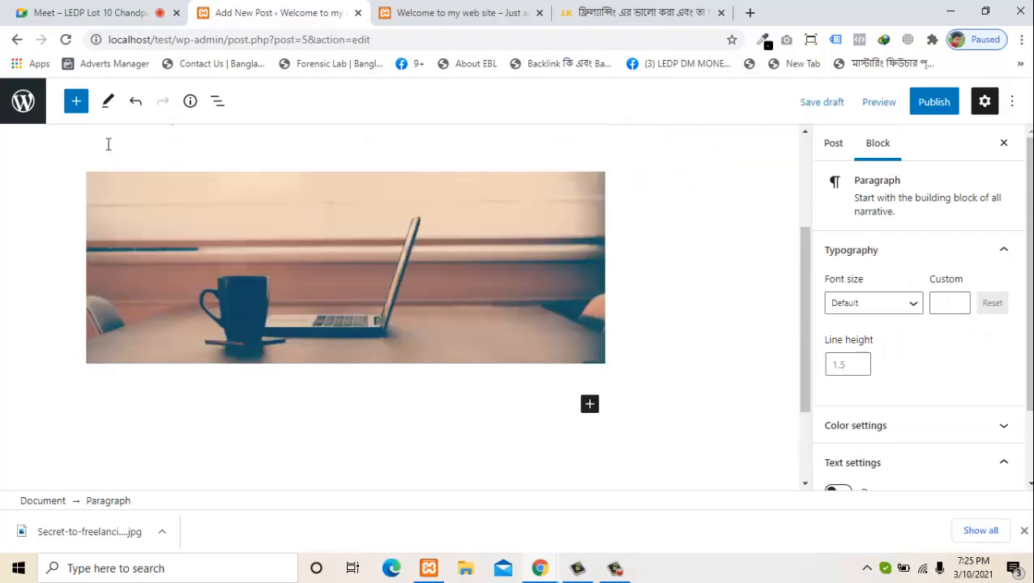
scroll(107, 143, "down", 2)
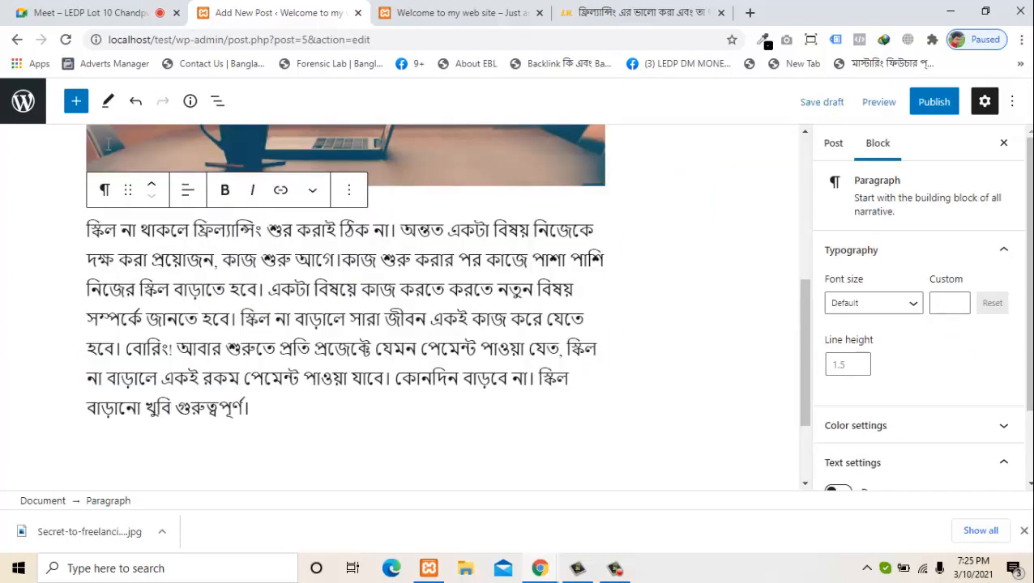
key("Return")
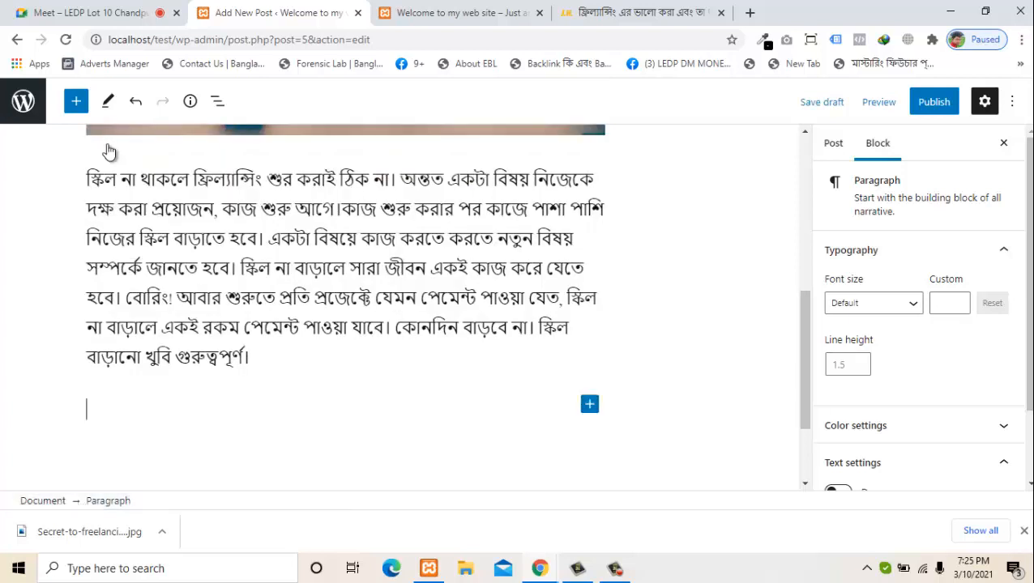
Insert a new image block below the Bengali paragraph
key("Tab")
key("Return")
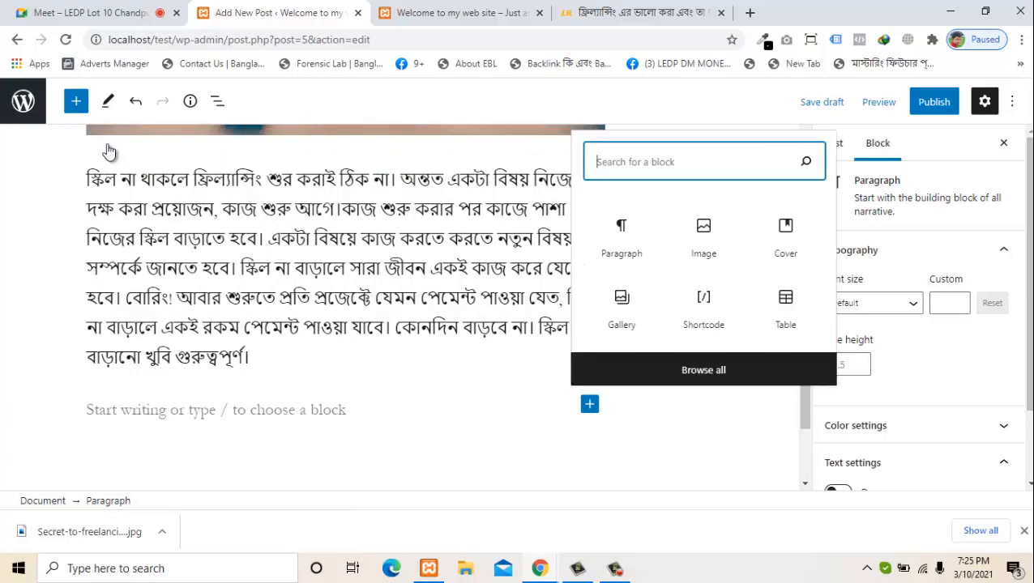
key("Tab")
key("Right")
key("Return")
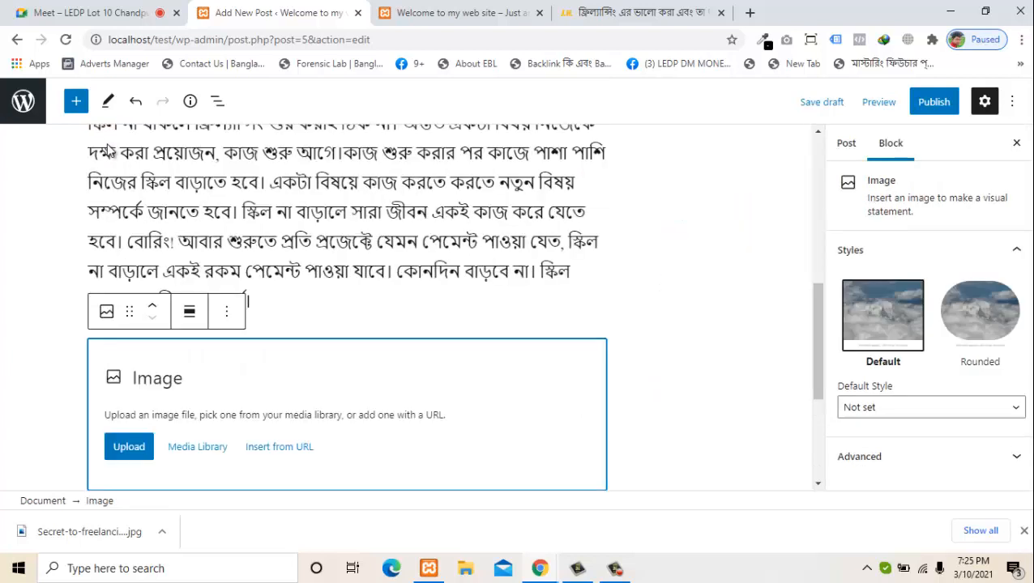
Upload 0246d41d-0ea3-4477-be78-fa093bd5e0b5.png from the Desktop's project folder into the new image block and center-align it
key("Tab")
key("Return")
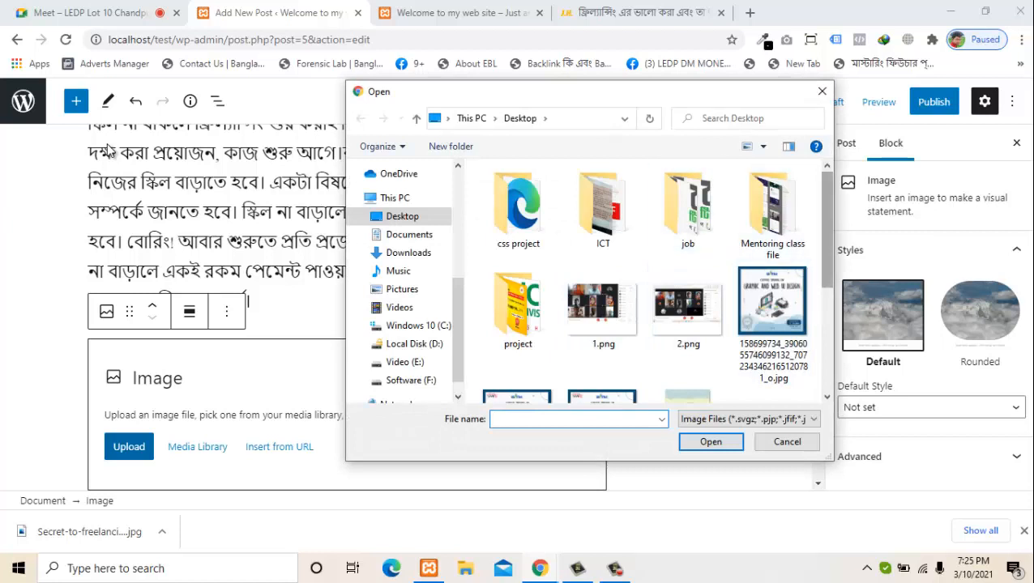
scroll(648, 279, "down", 1)
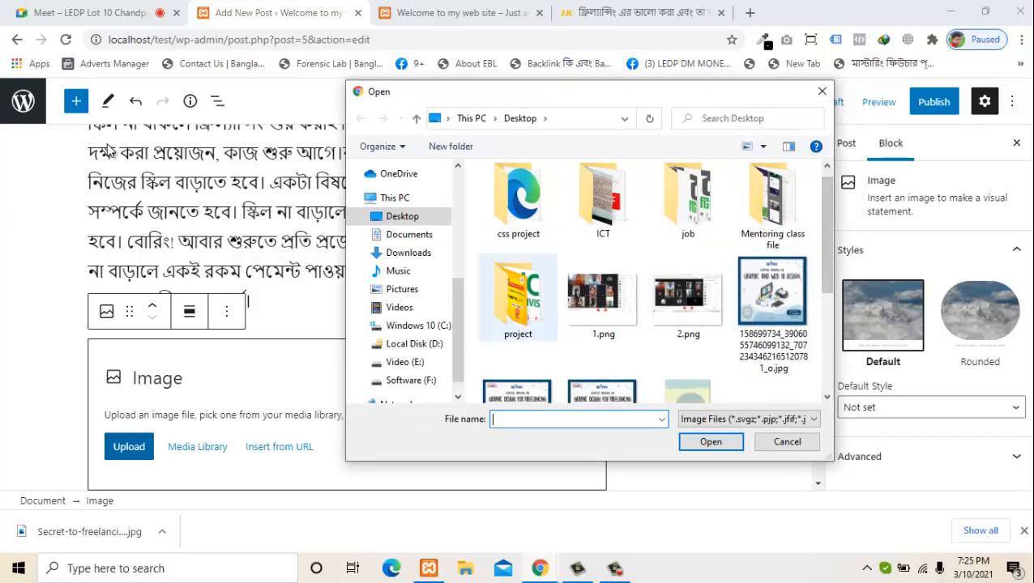
double_click(518, 295)
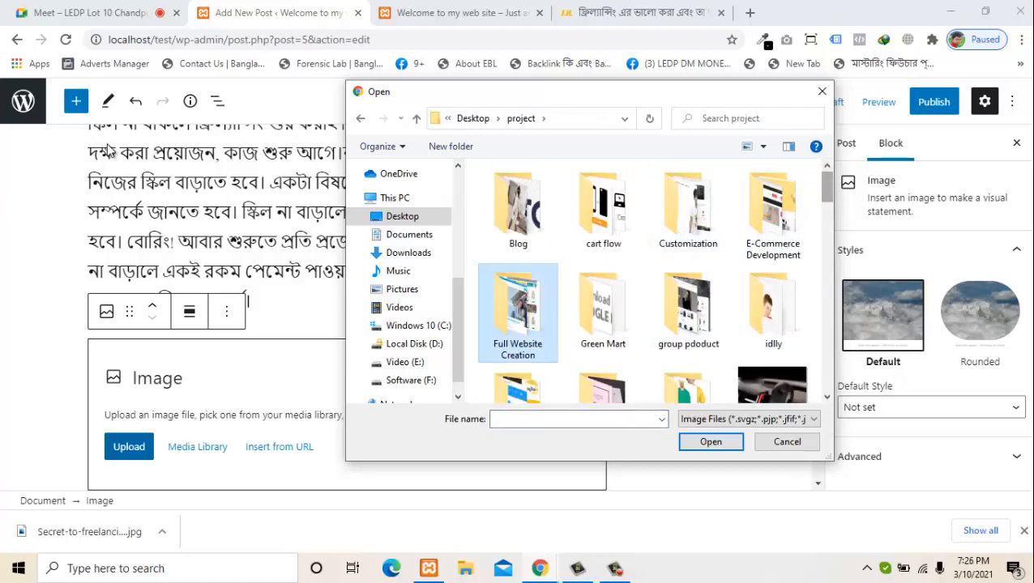
scroll(648, 280, "down", 3)
scroll(648, 279, "down", 3)
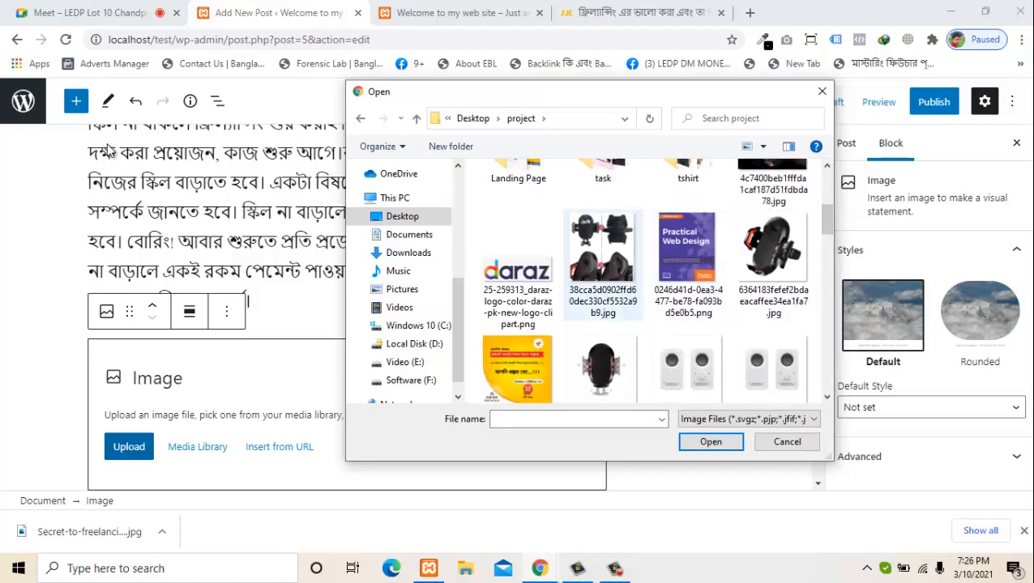
double_click(687, 264)
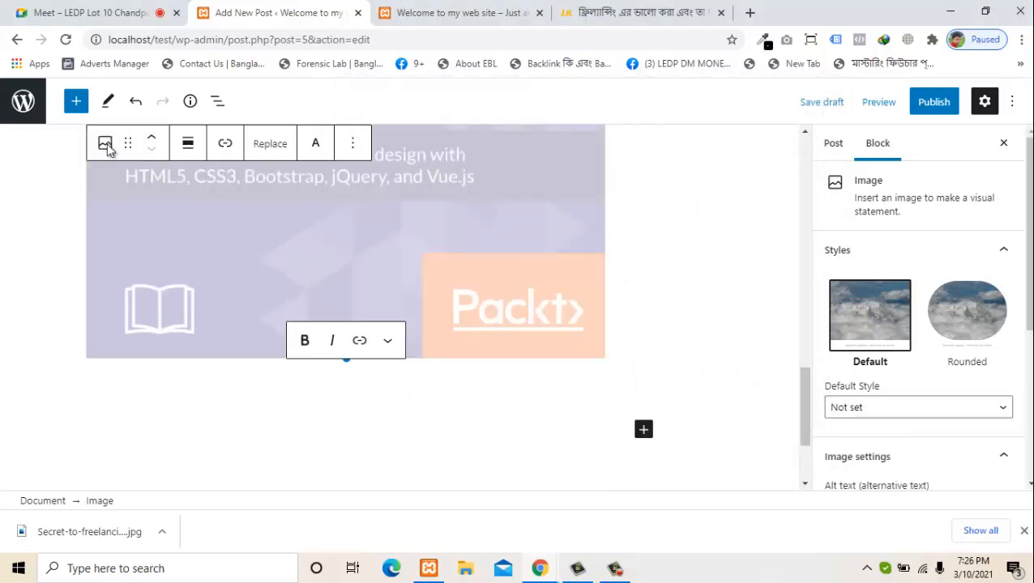
left_click(188, 143)
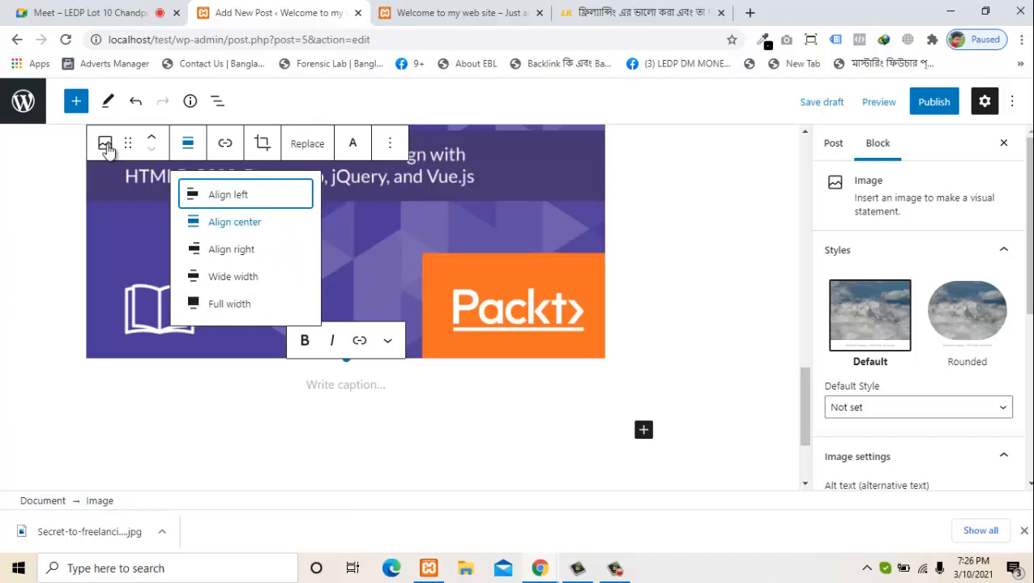
left_click(235, 223)
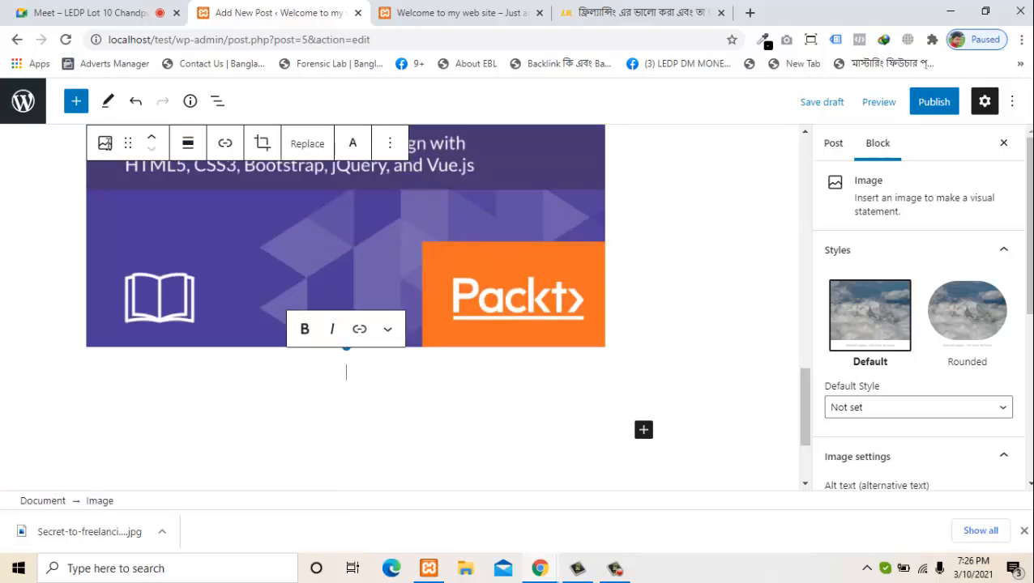
Add a paragraph below the book cover image with the same "স্কিল না থাকলে ফ্রিল্যান্সিং" text and start a new line after it
left_click(644, 429)
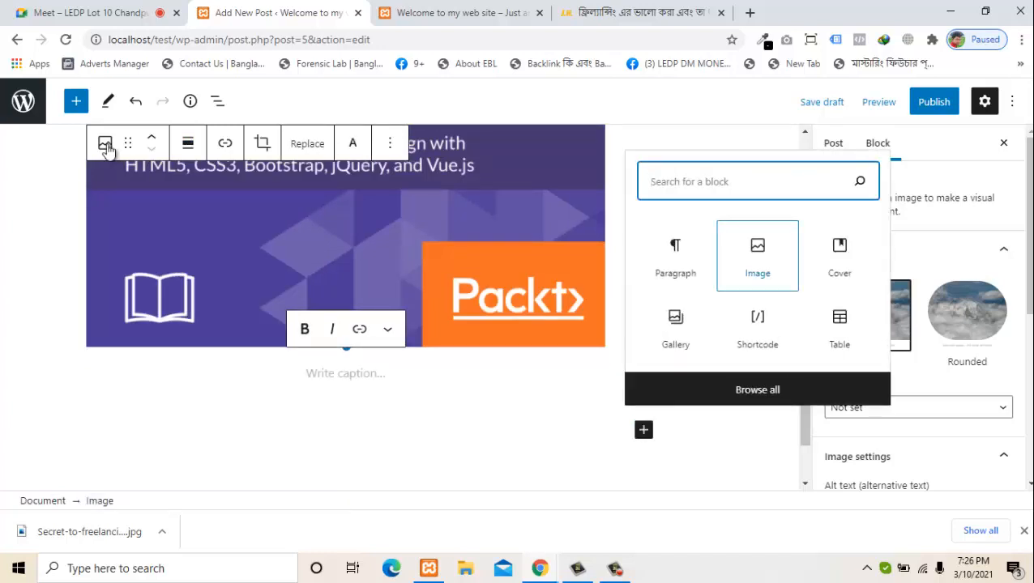
left_click(675, 255)
type("স্কিল না থাকলে ফ্রিল্যান্সিং শুরু করাই ঠিক না। অন্তত একটা বিষয় নিজেকে দক্ষ করা প্রয়োজন, কাজ শুরু আগে।কাজ শুরু করার পর কাজে পাশা পাশি নিজের স্কিল বাড়াতে হবে। একটা বিষয়ে কাজ করতে করতে নতুন বিষয় সম্পর্কে জানতে হবে। স্কিল না বাড়ালে সারা জীবন একই কাজ করে যেতে হবে। বোরিং! আবার শুরুতে প্রতি প্রজেক্টে যেমন পেমেন্ট পাওয়া যেত, স্কিল না বাড়ালে একই রকম পেমেন্ট পাওয়া যাবে। কোনদিন বাড়বে না। স্কিল বাড়ানো খুবি গুরুত্বপূর্ণ।")
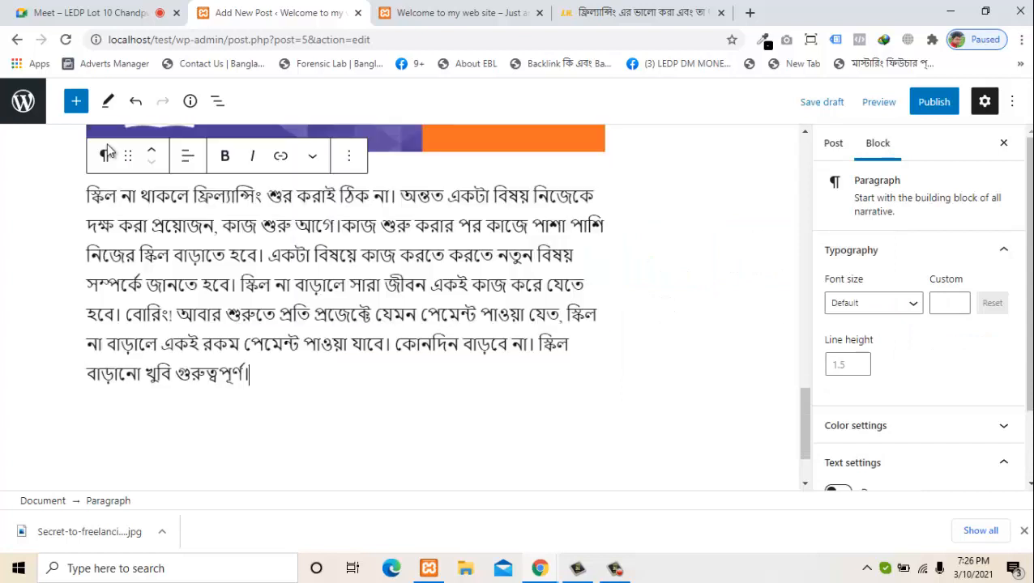
key("Return")
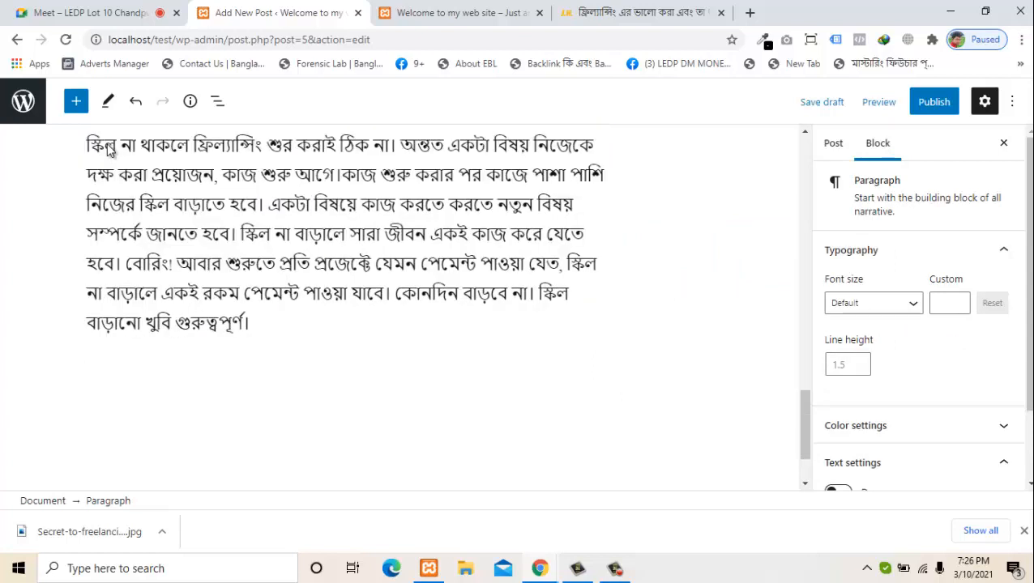
Insert a table with 2 columns and 2 rows below the last paragraph of the post
scroll(107, 143, "up", 5)
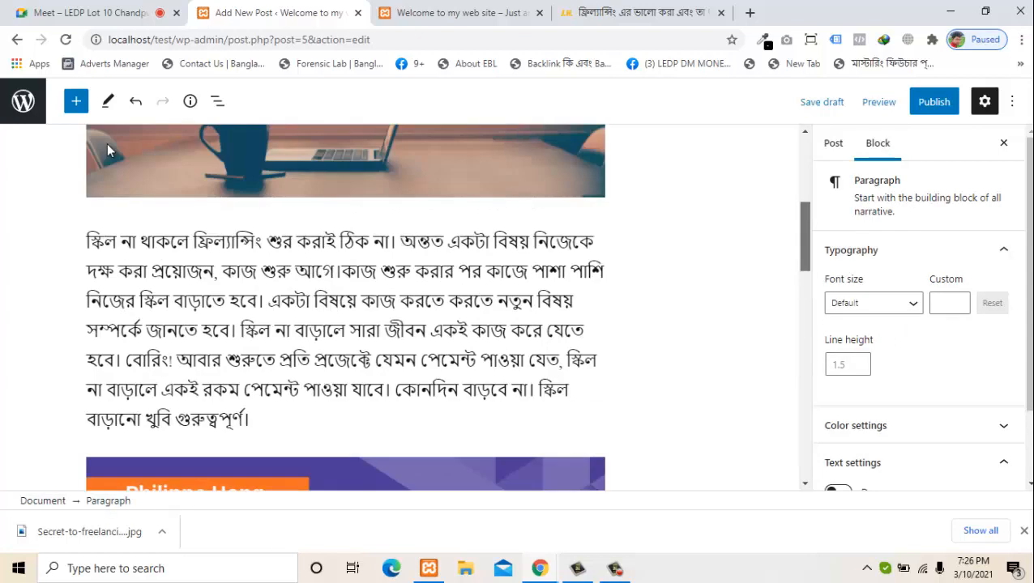
scroll(109, 149, "down", 10)
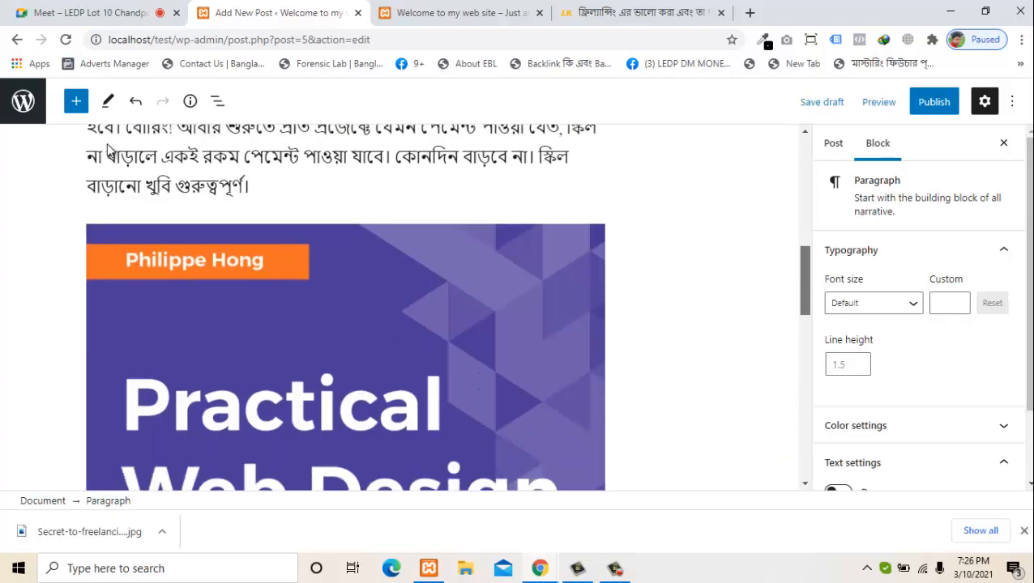
scroll(106, 142, "down", 6)
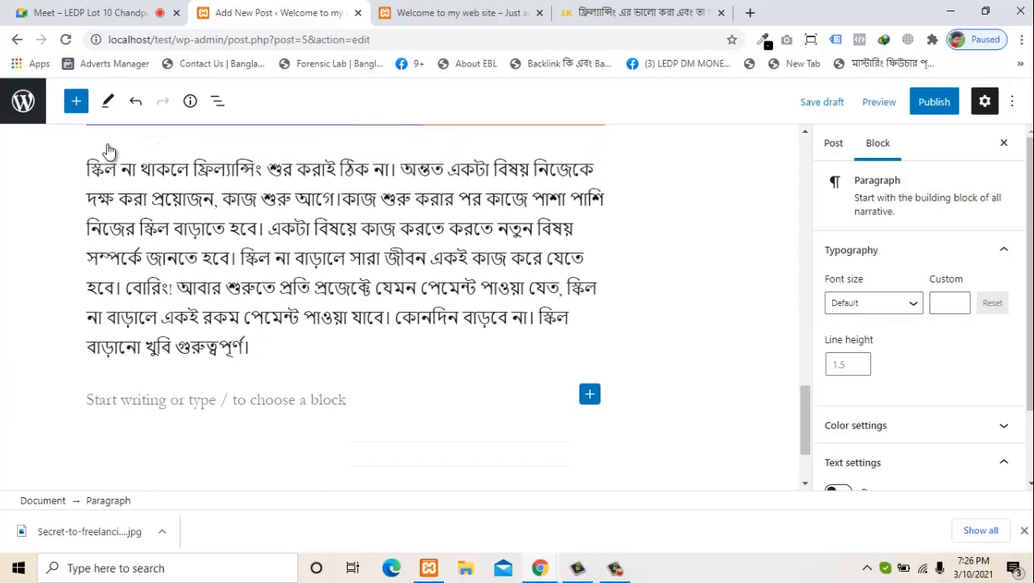
left_click(589, 395)
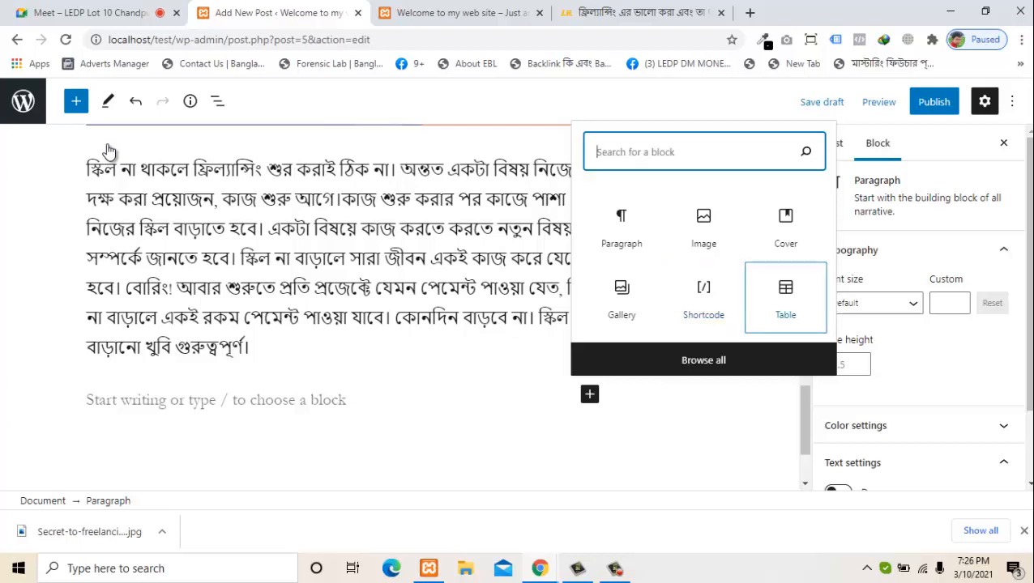
key("Return")
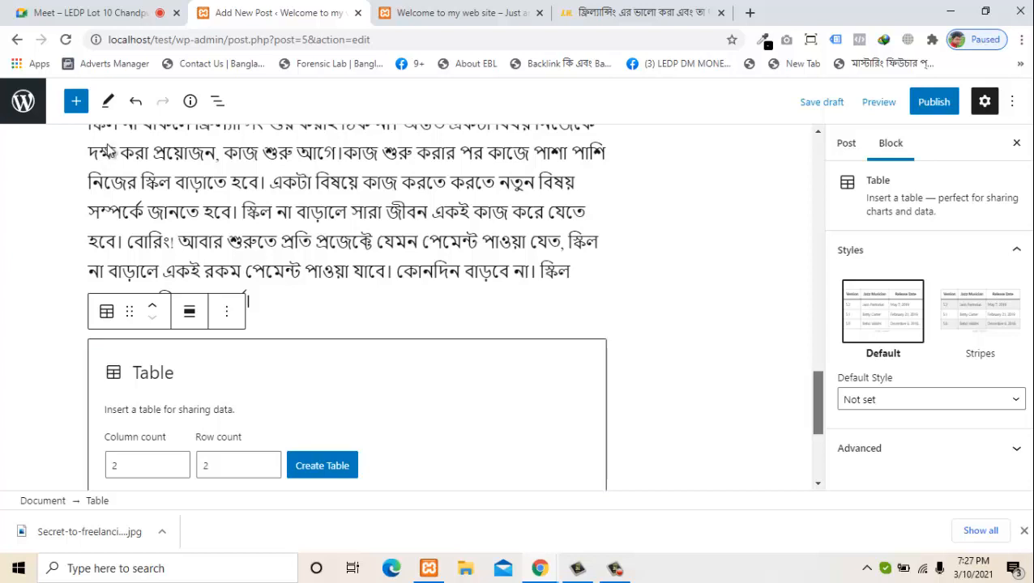
scroll(110, 151, "down", 2)
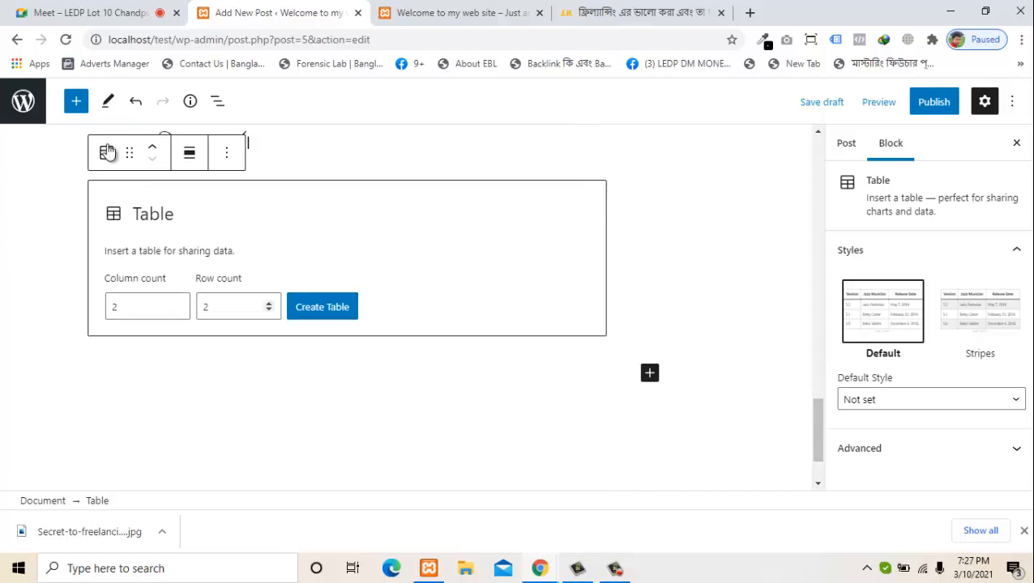
key("Tab")
key("Return")
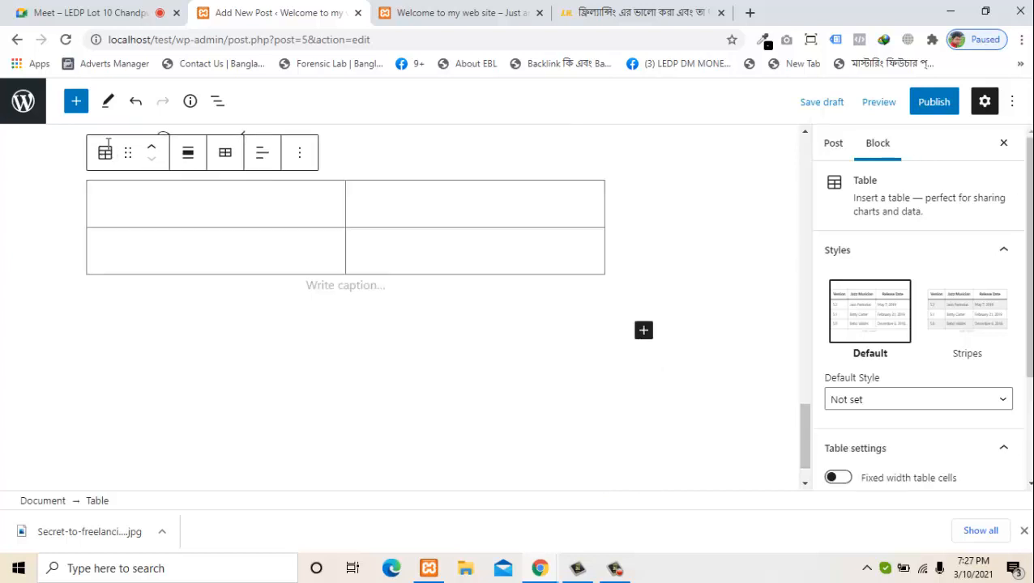
left_click(355, 250)
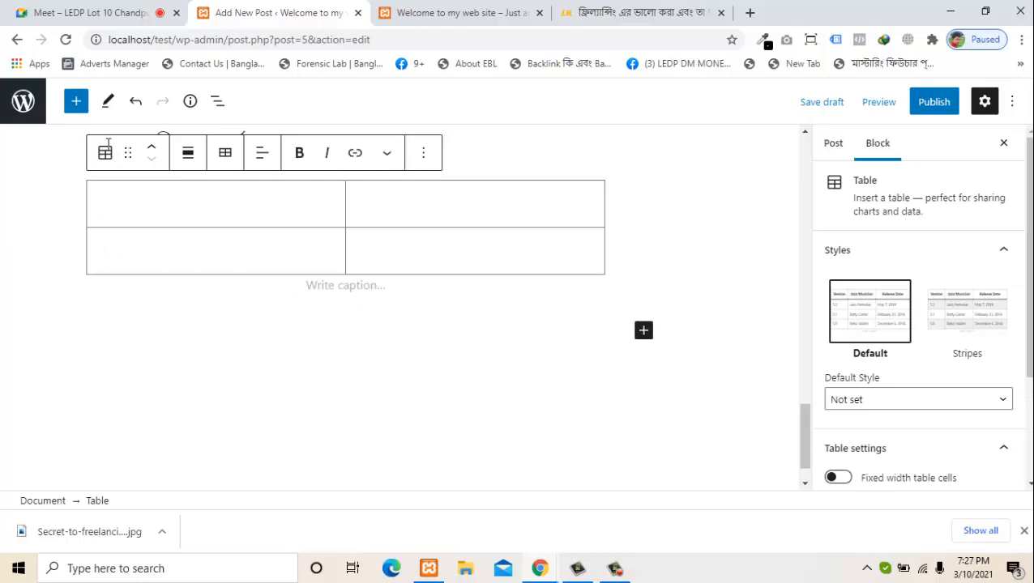
left_click(96, 202)
left_click(354, 202)
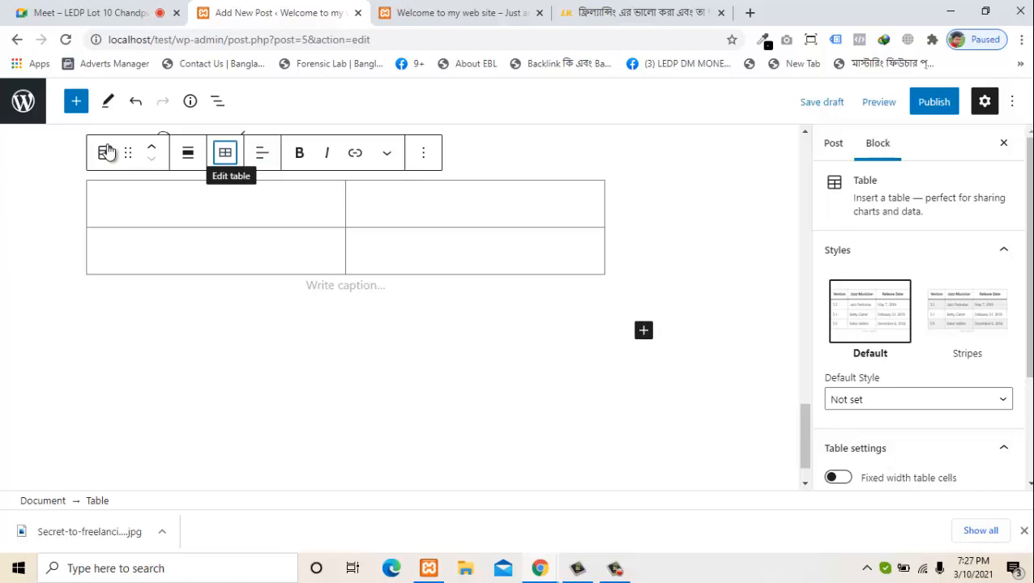
left_click(226, 152)
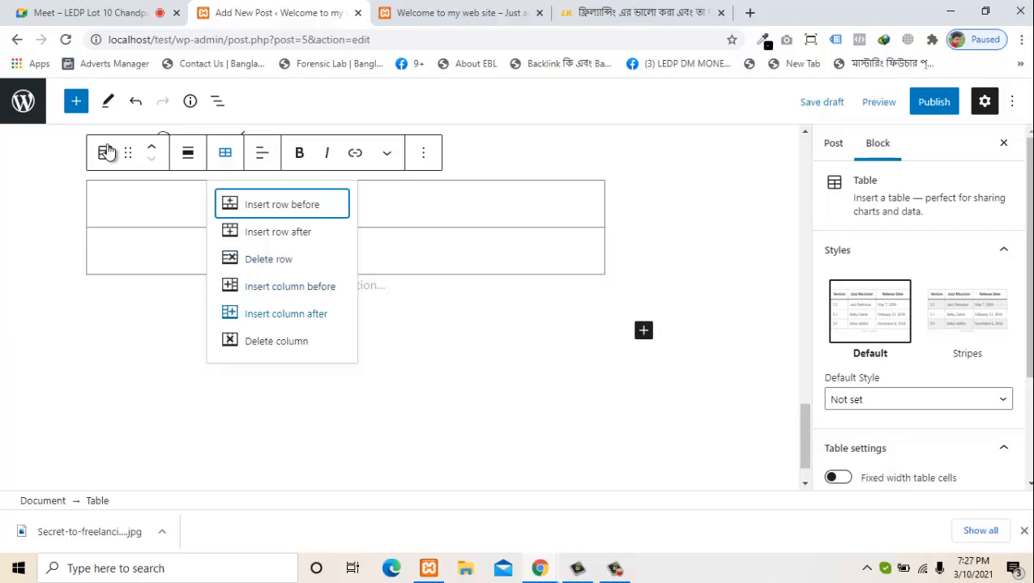
key("Down")
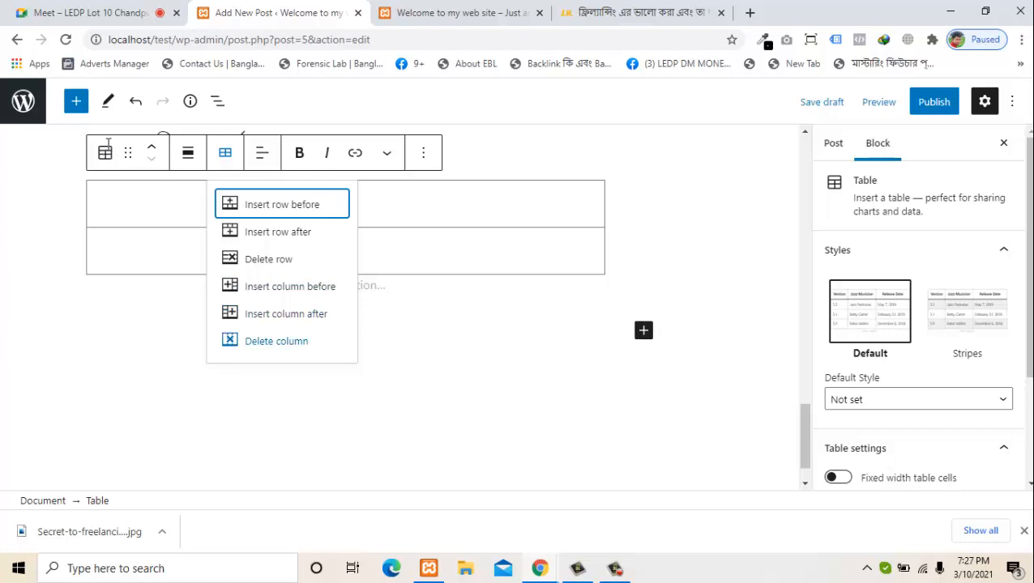
key("Up")
key("Return")
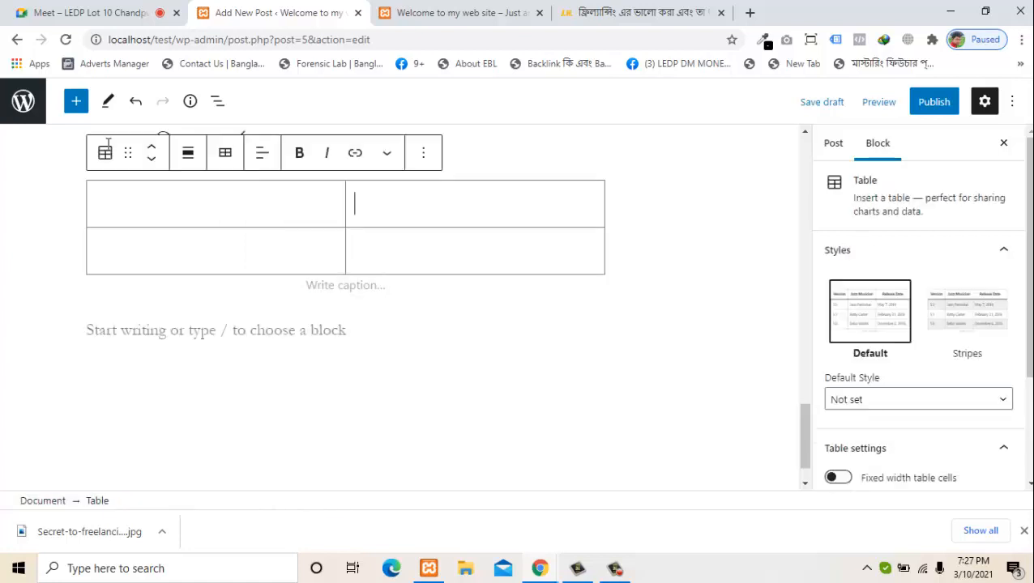
Remove the empty table block from the end of the post
left_click(423, 153)
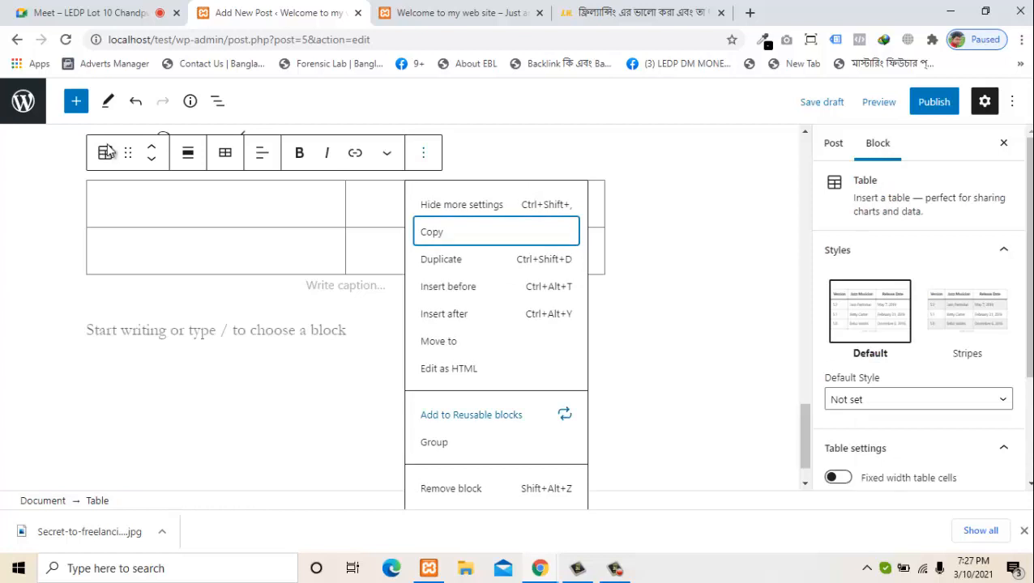
left_click(450, 489)
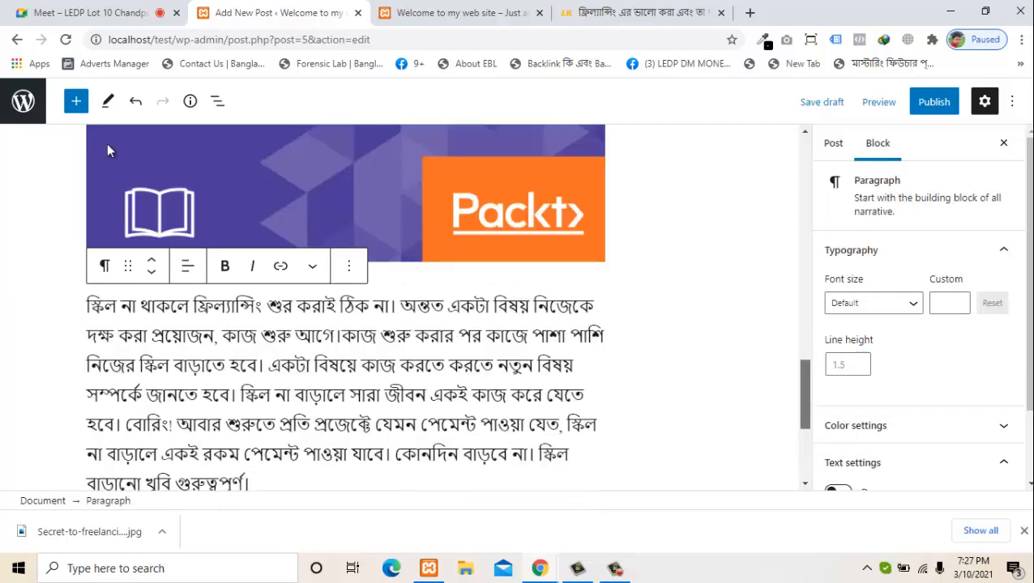
Insert a List block below the last Bengali paragraph
key("Return")
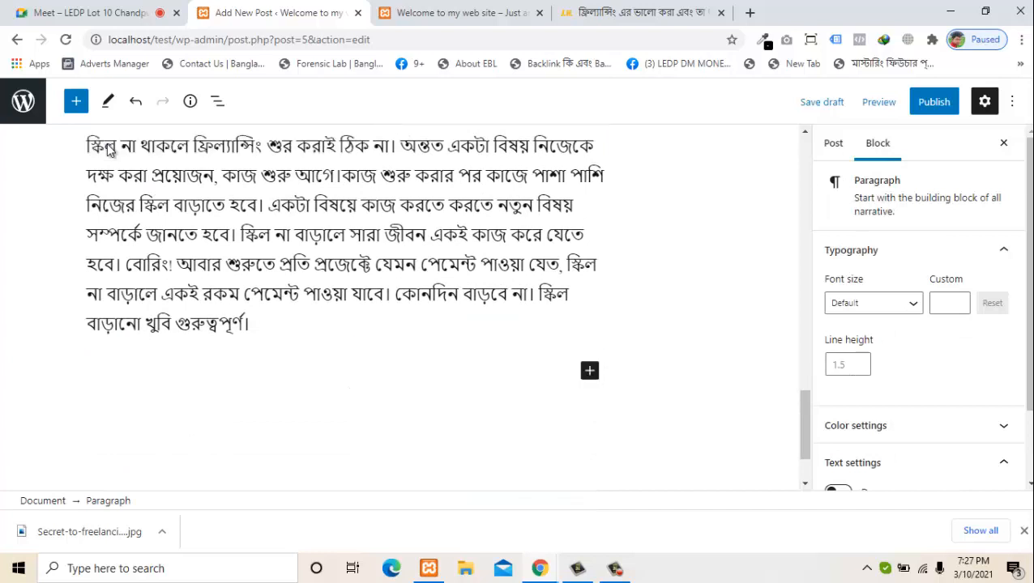
left_click(589, 370)
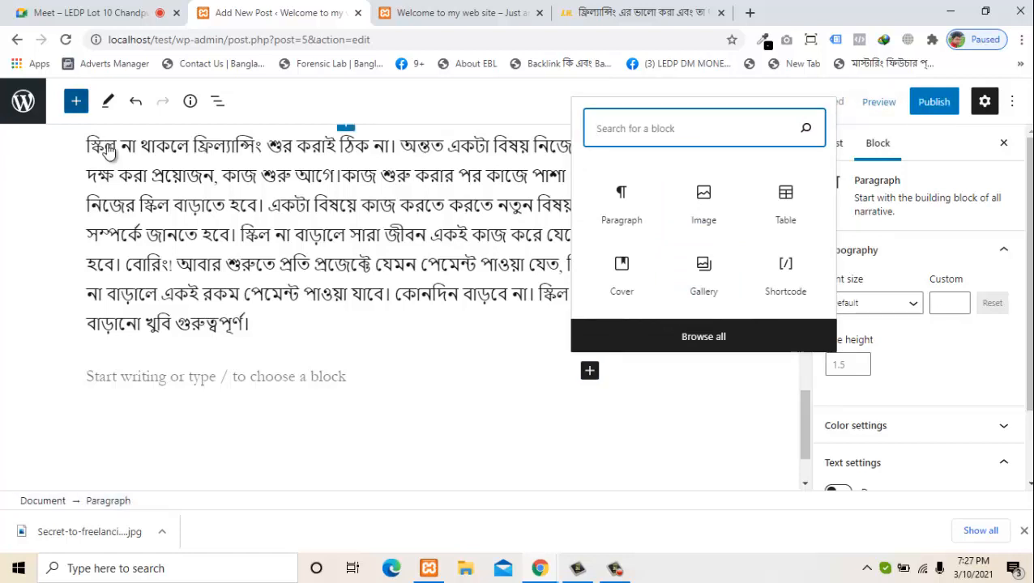
left_click(76, 101)
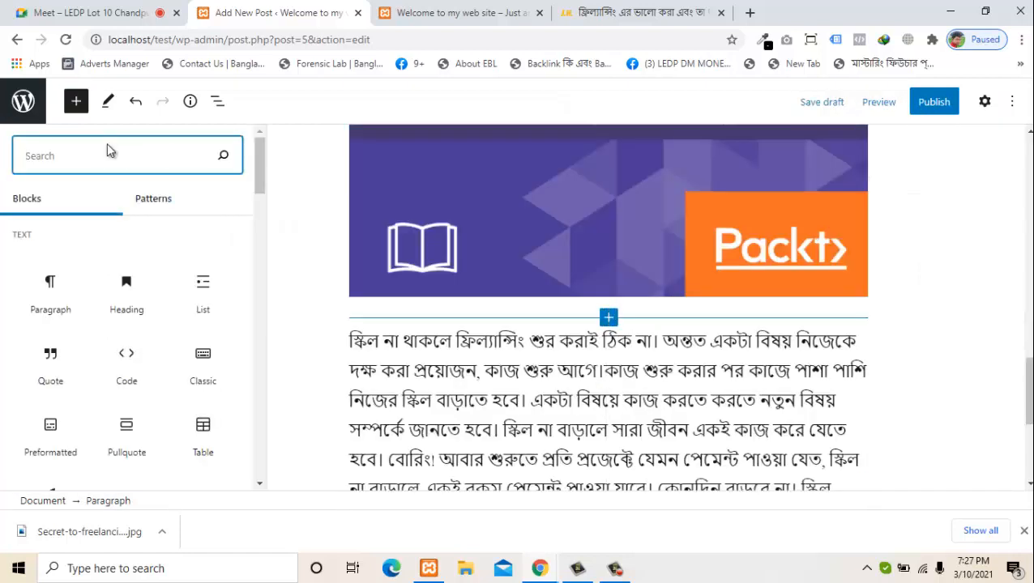
mouse_move(260, 166)
left_mouse_down()
mouse_move(259, 186)
mouse_move(259, 172)
left_mouse_up()
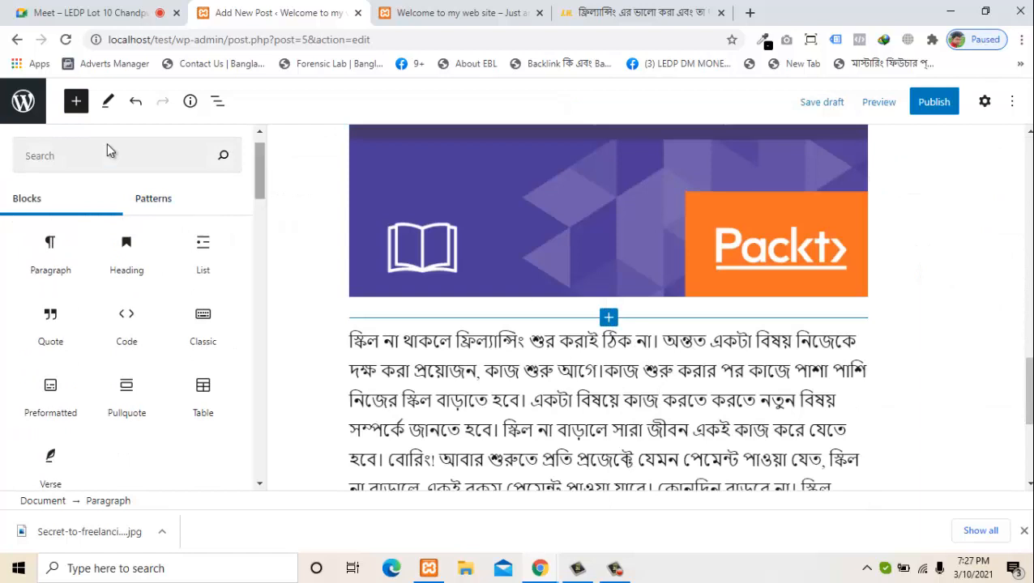
mouse_move(202, 253)
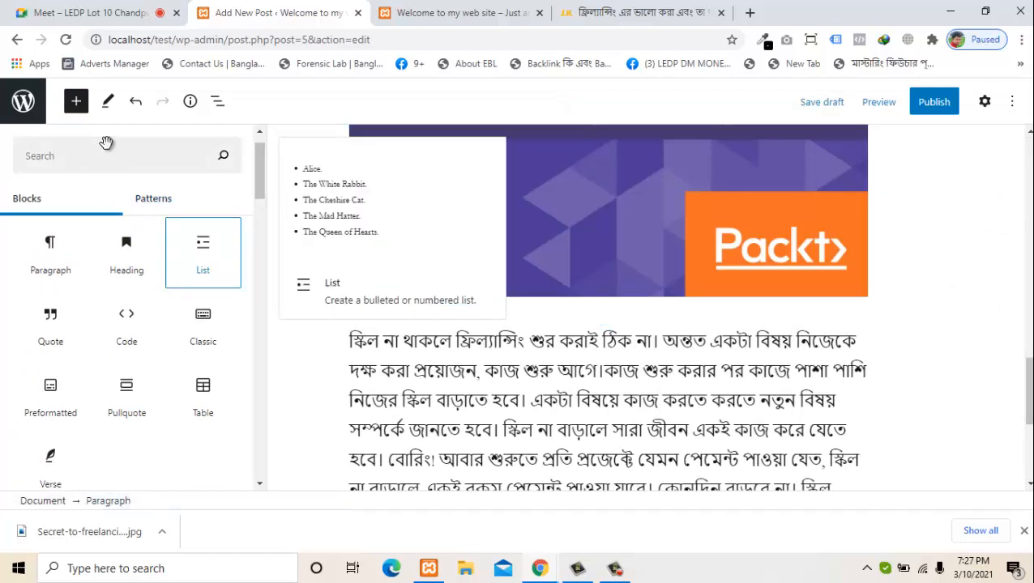
left_click(202, 253)
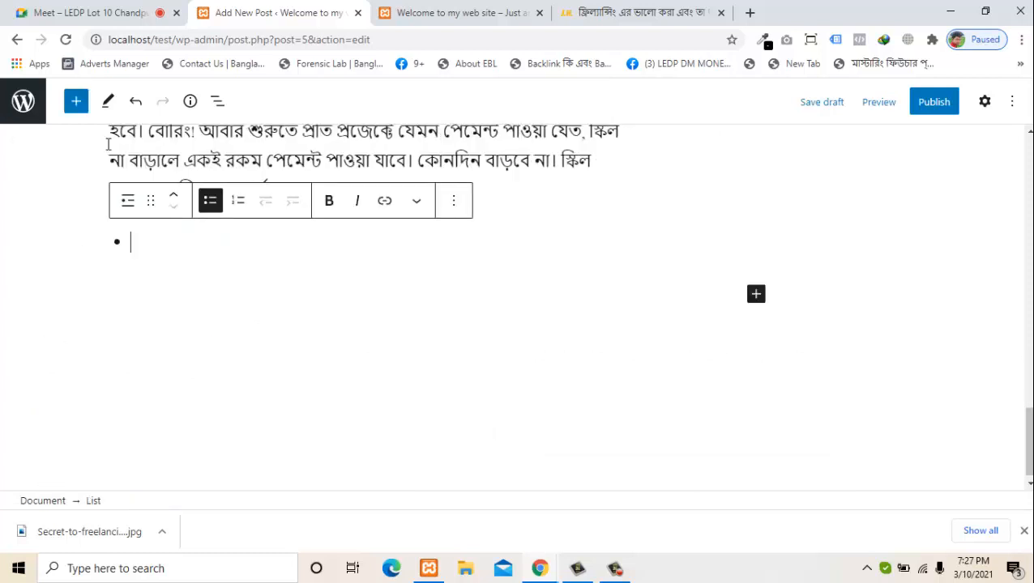
Enter "html" and "css" as bulleted list items and start a third item
type("htm")
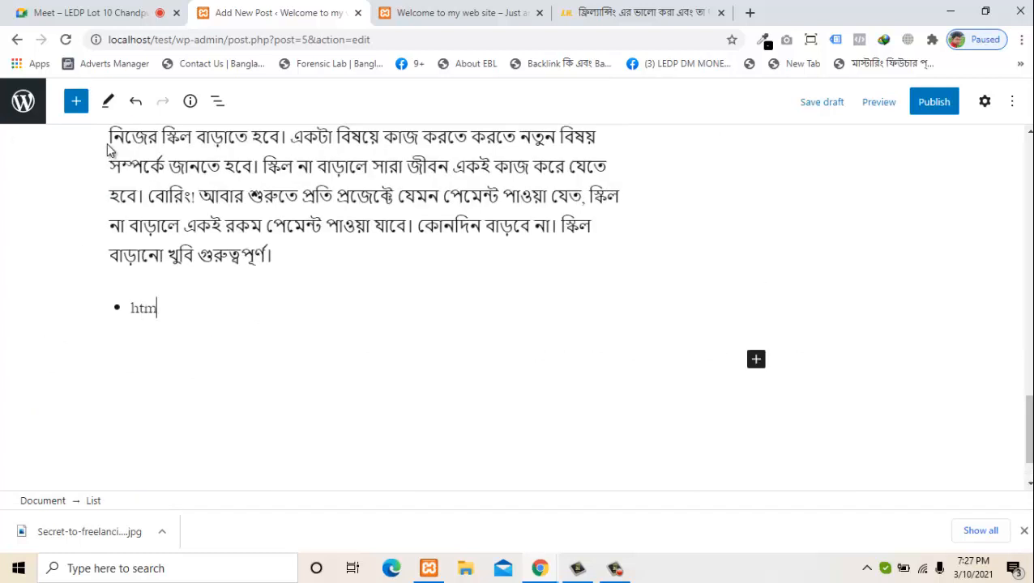
type("l")
key("Return")
type("css")
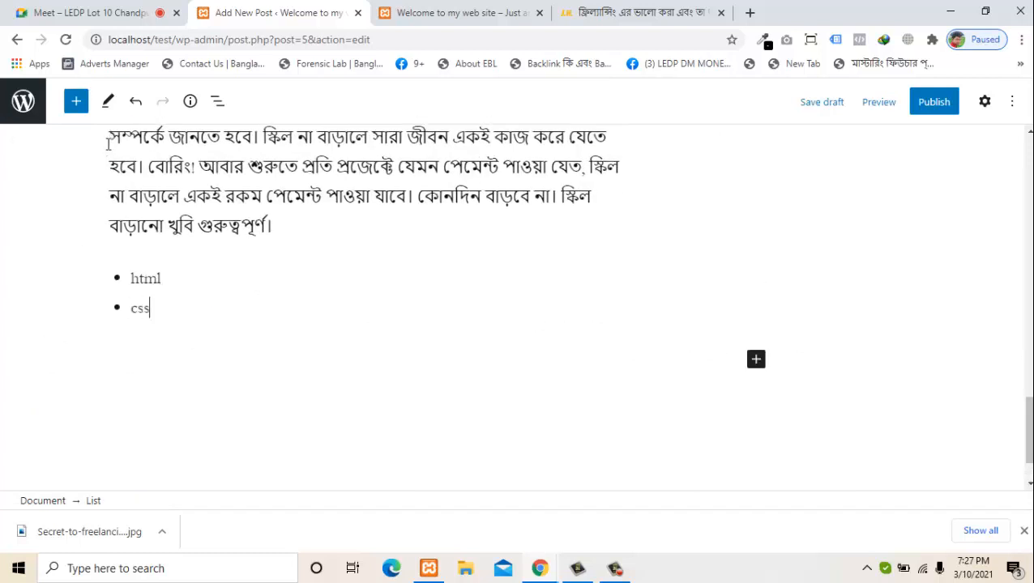
key("Return")
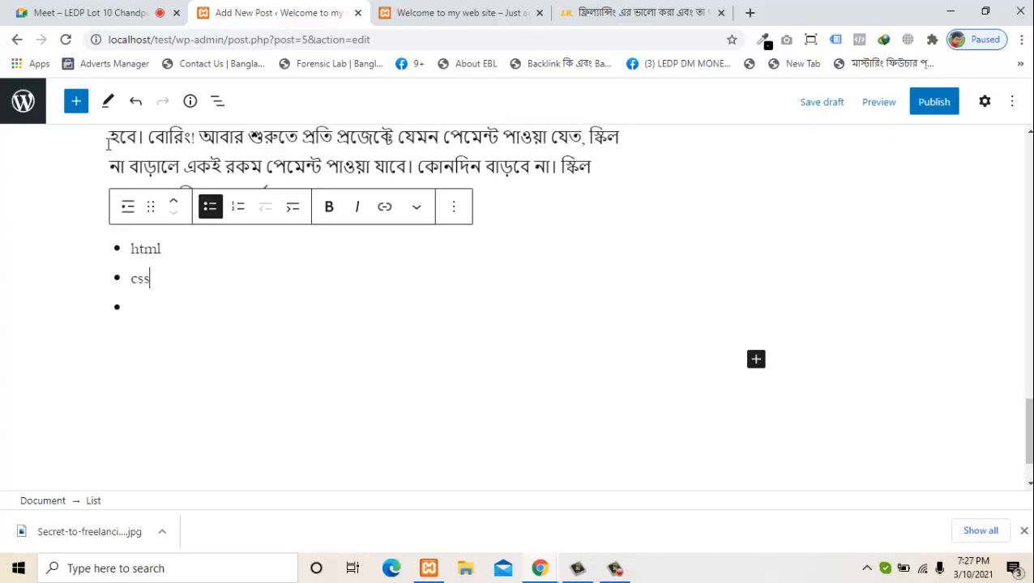
Convert the list to a numbered list and nest the "css" item under "html", with an empty nested item after it
left_click(237, 206)
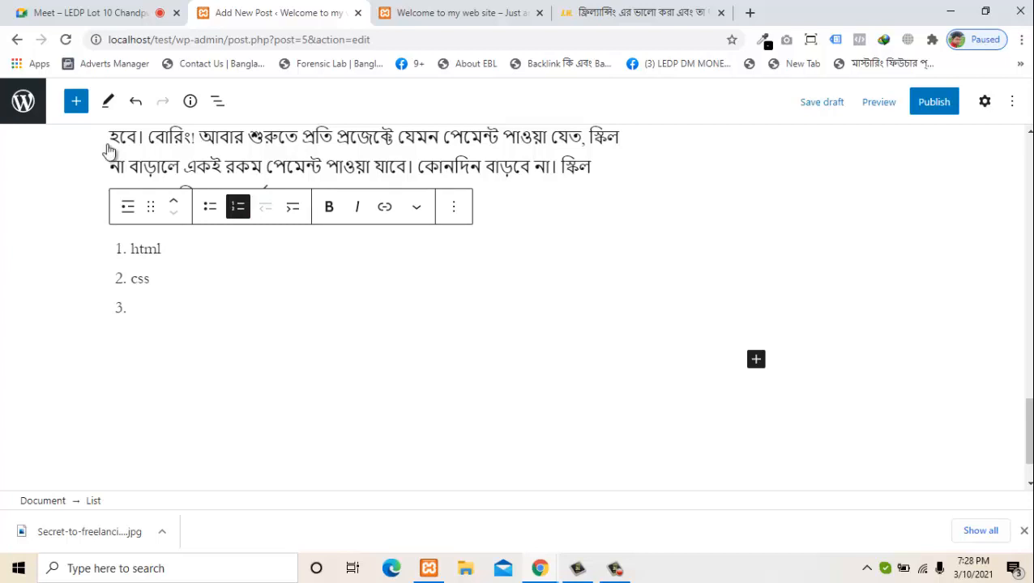
left_click(292, 207)
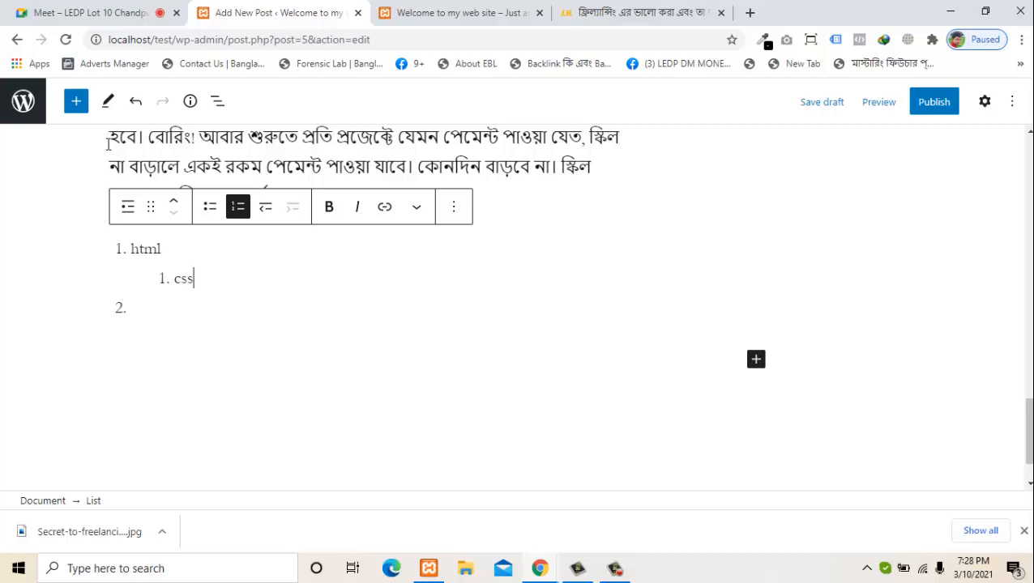
key("Return")
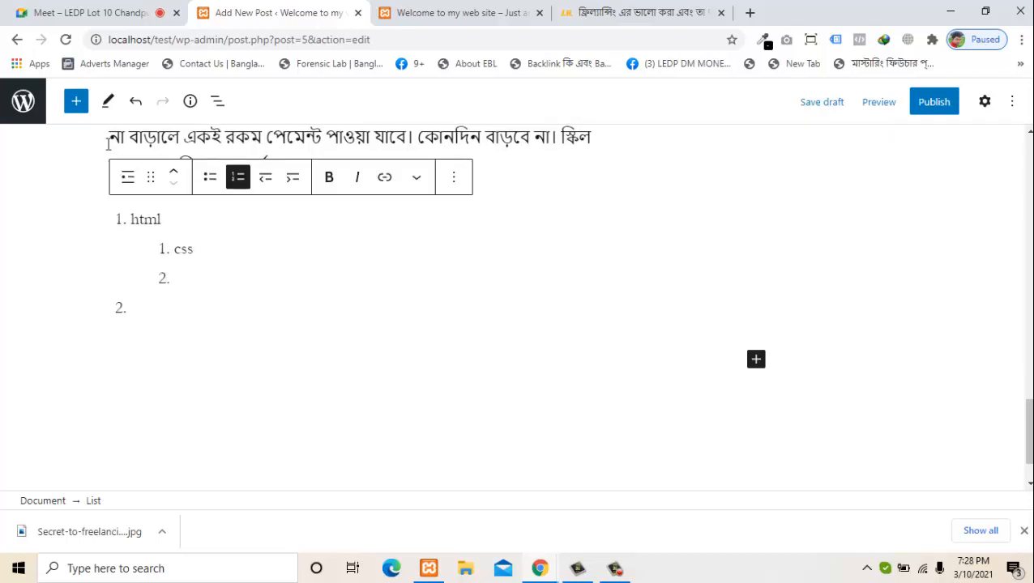
key("space")
key("BackSpace")
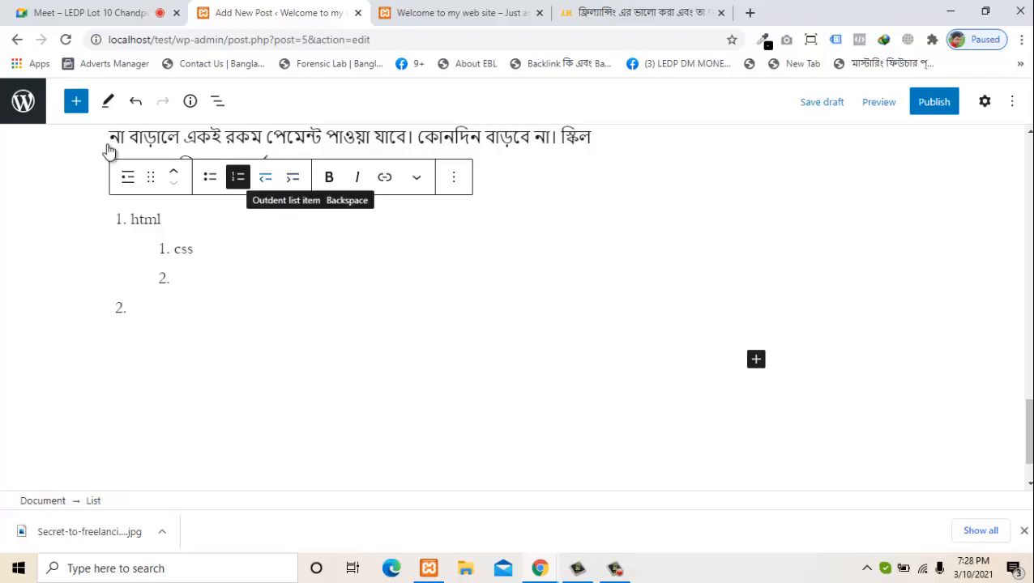
Switch the nested list under "html" to bullets and back to numbering
key("Left")
key("space")
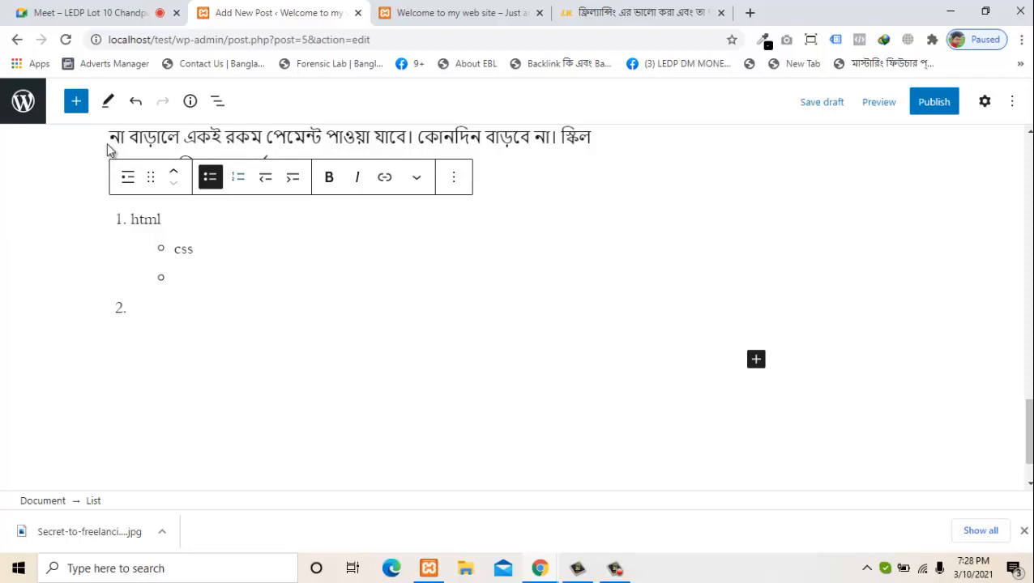
key("Right")
key("space")
Undo the list's numbering, nesting and "css" item, leaving "html" and an empty bullet
key("ctrl+z")
key("ctrl+z")
key("ctrl+z")
key("ctrl+z")
key("ctrl+z")
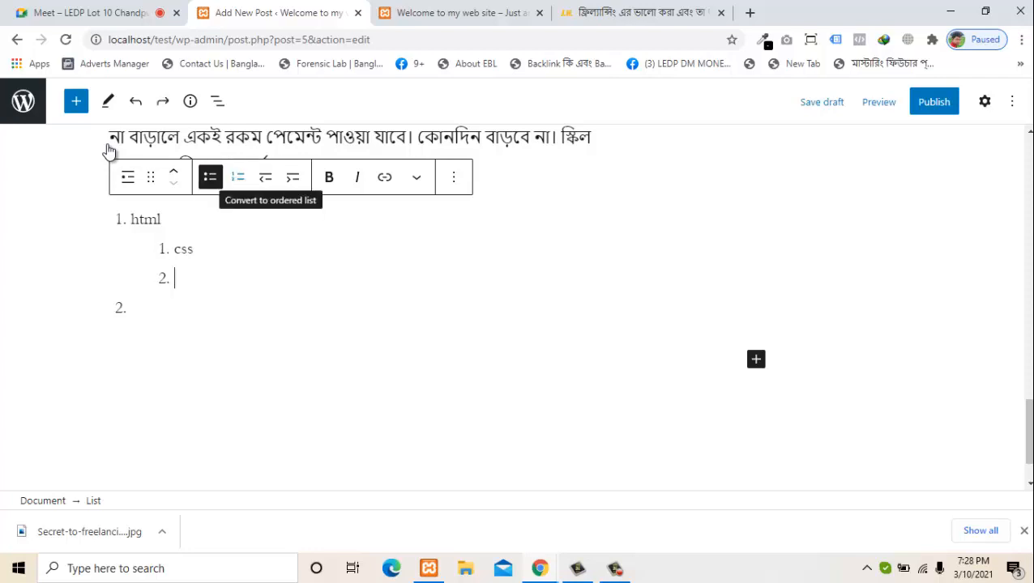
key("ctrl+z")
key("ctrl+z")
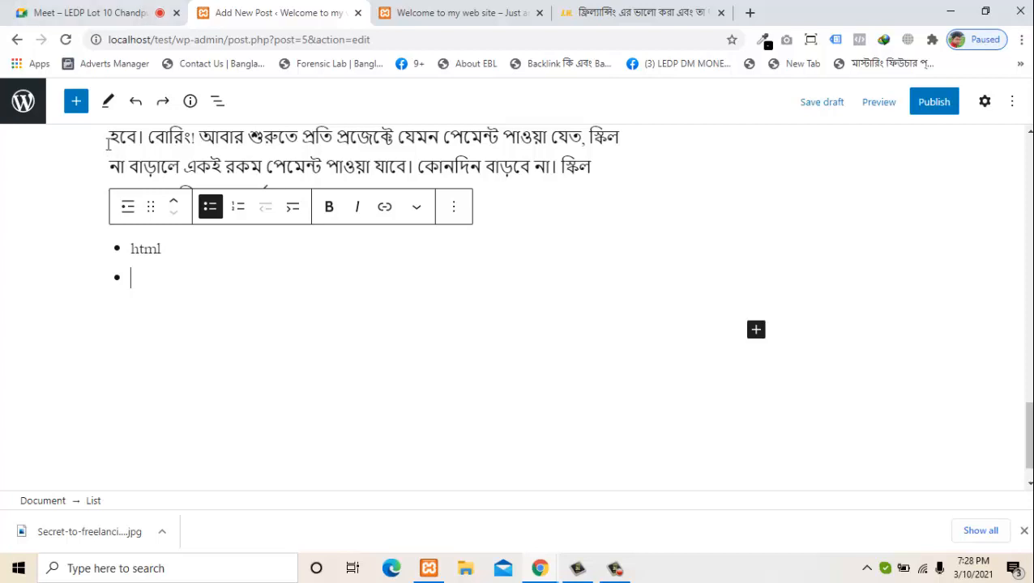
Remove the list block from the post
left_click(454, 206)
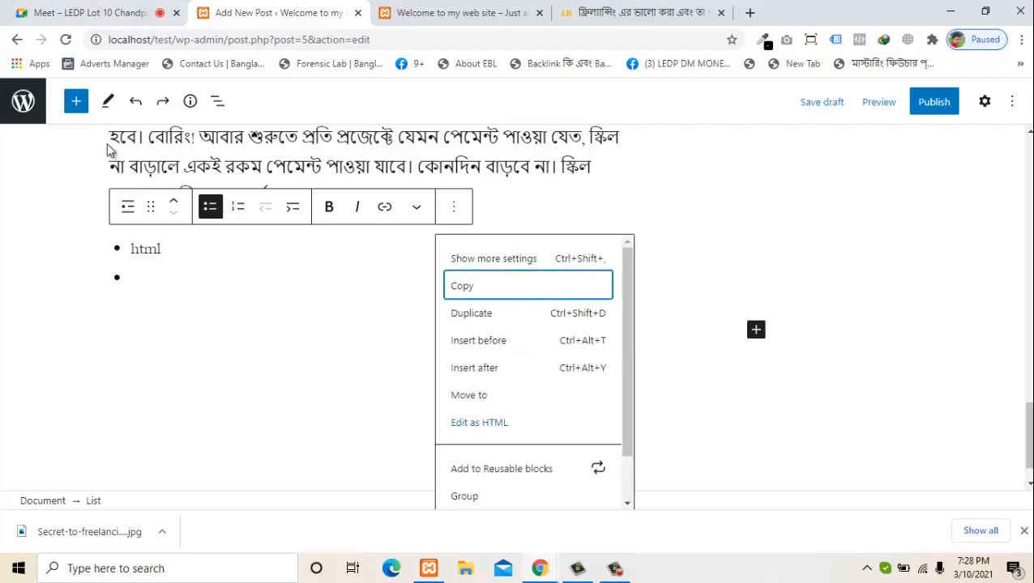
key("Up")
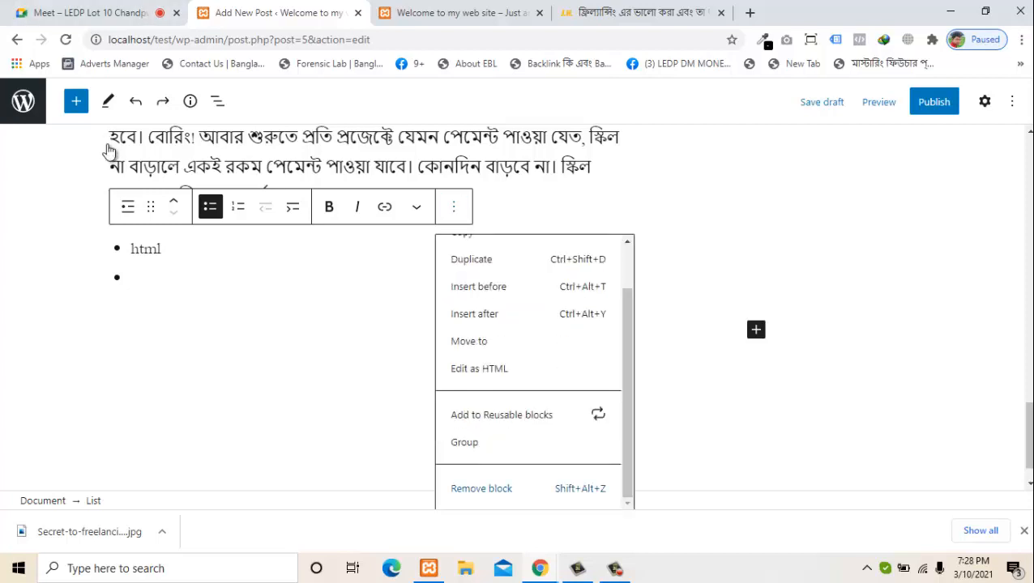
key("Return")
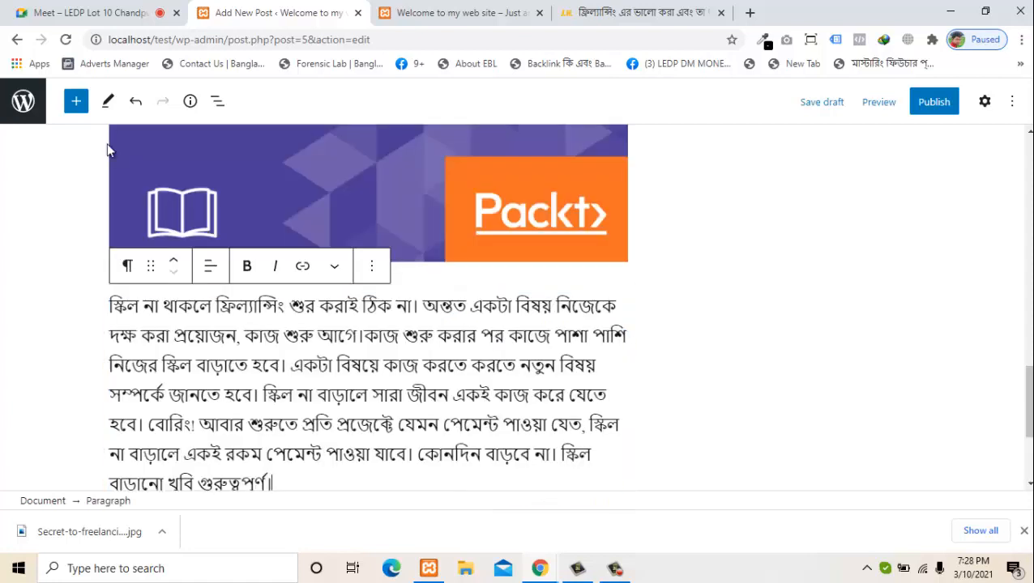
Insert a Code block below the last Bengali paragraph
scroll(110, 151, "down", 1)
scroll(109, 151, "down", 2)
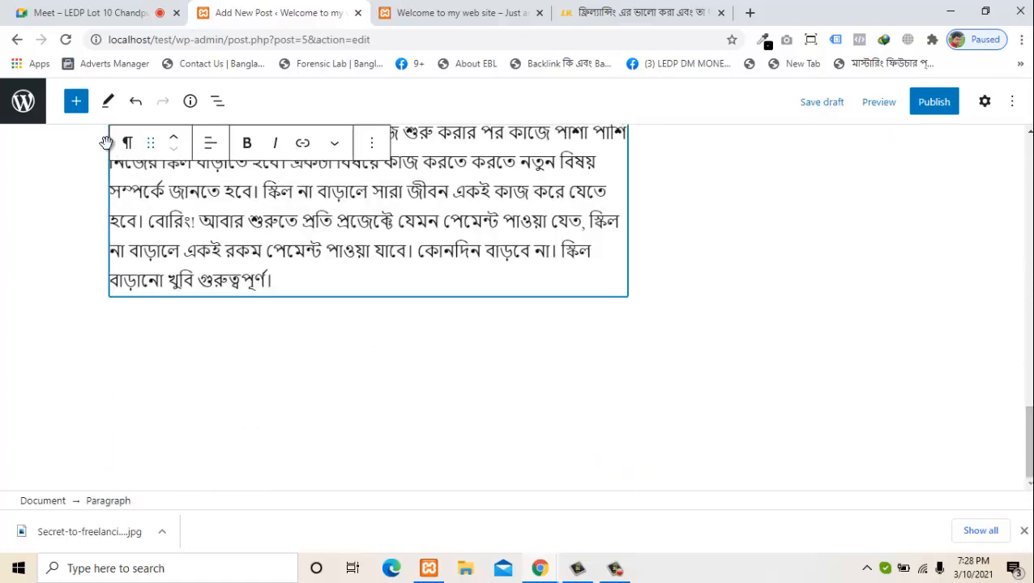
key("Return")
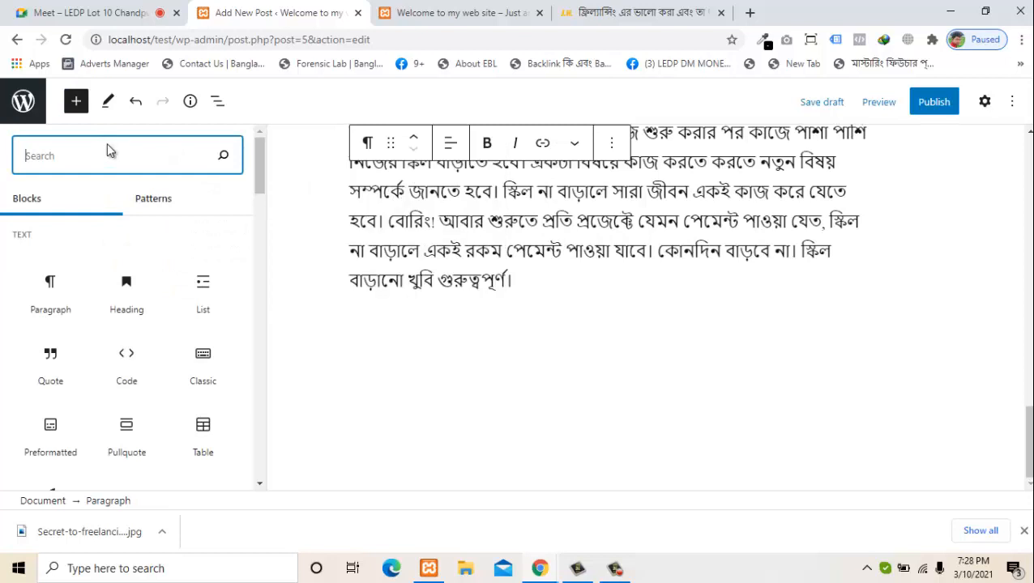
key("Down")
key("Down")
key("Right")
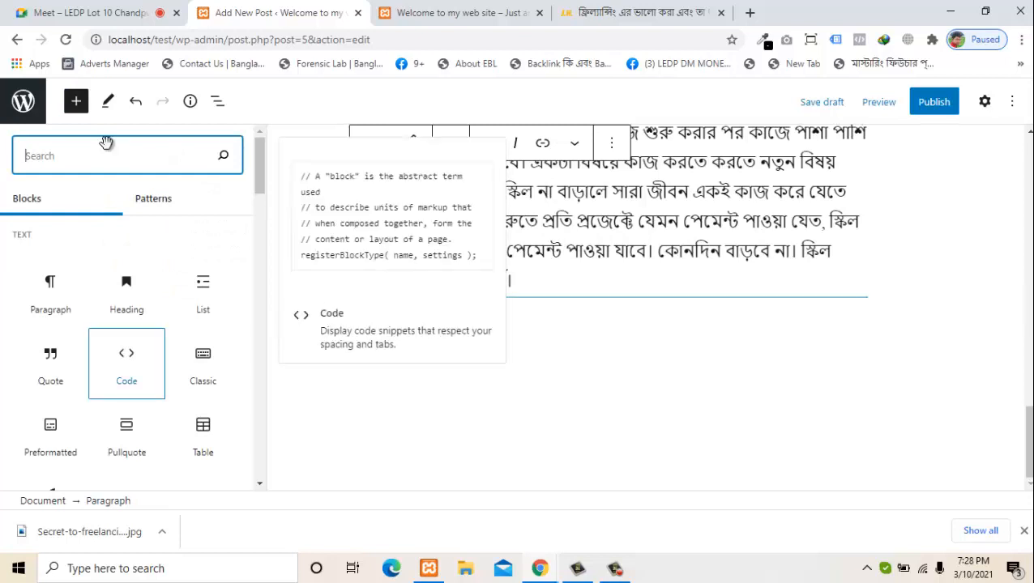
key("Return")
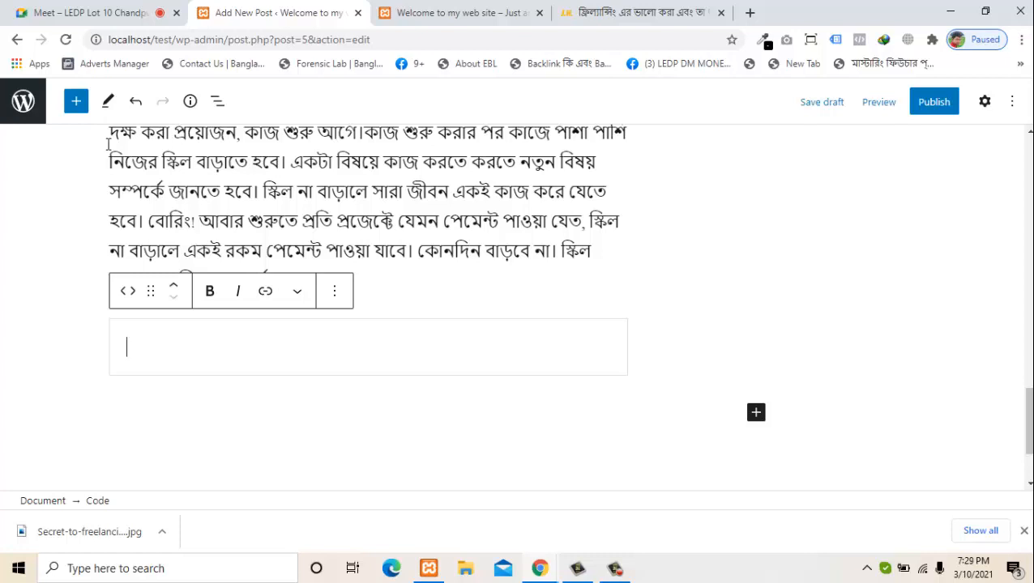
Insert a second Code block below the empty one and enter "<marquee> </marquee>" in it
left_click(76, 101)
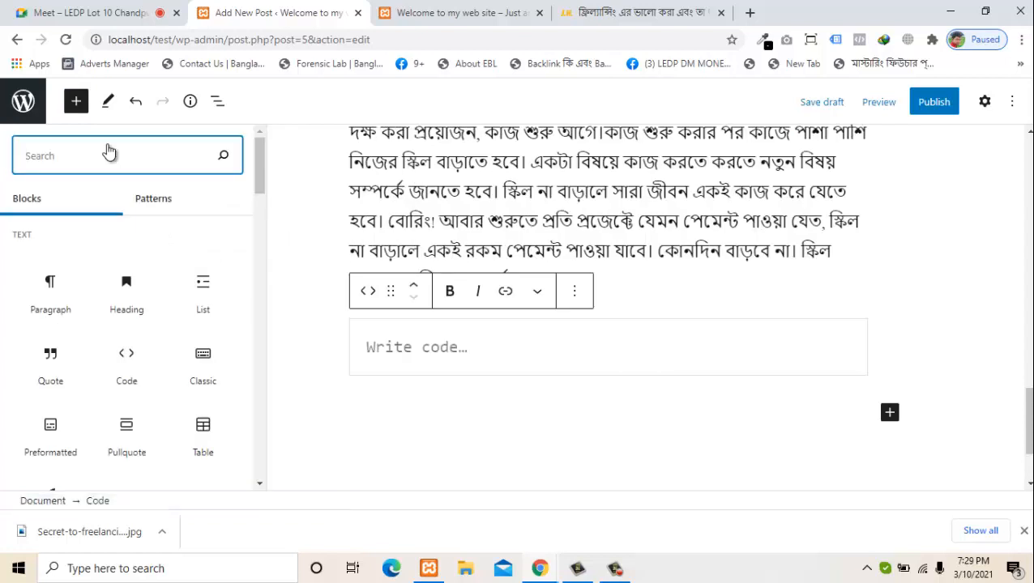
key("Return")
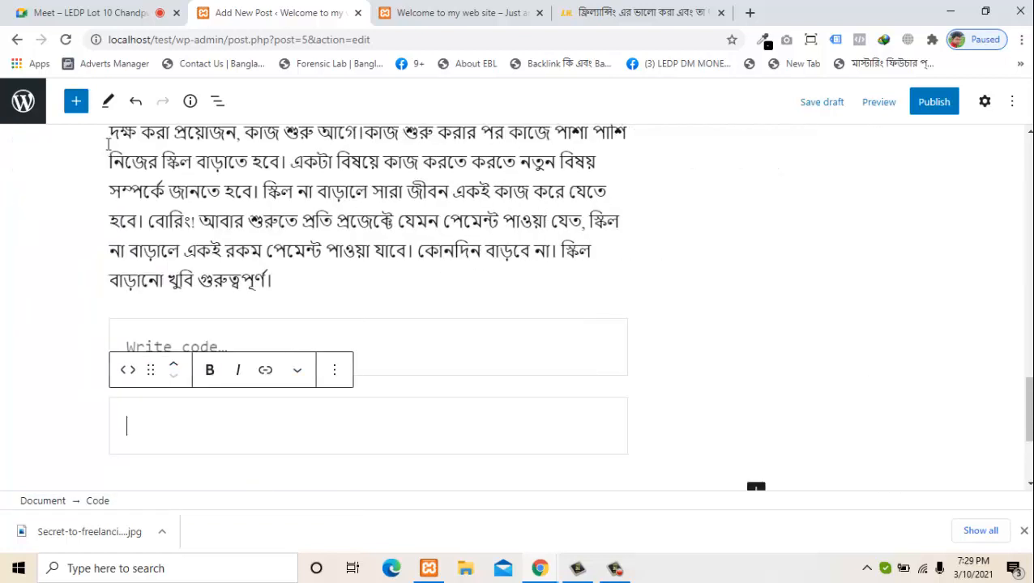
type("<m")
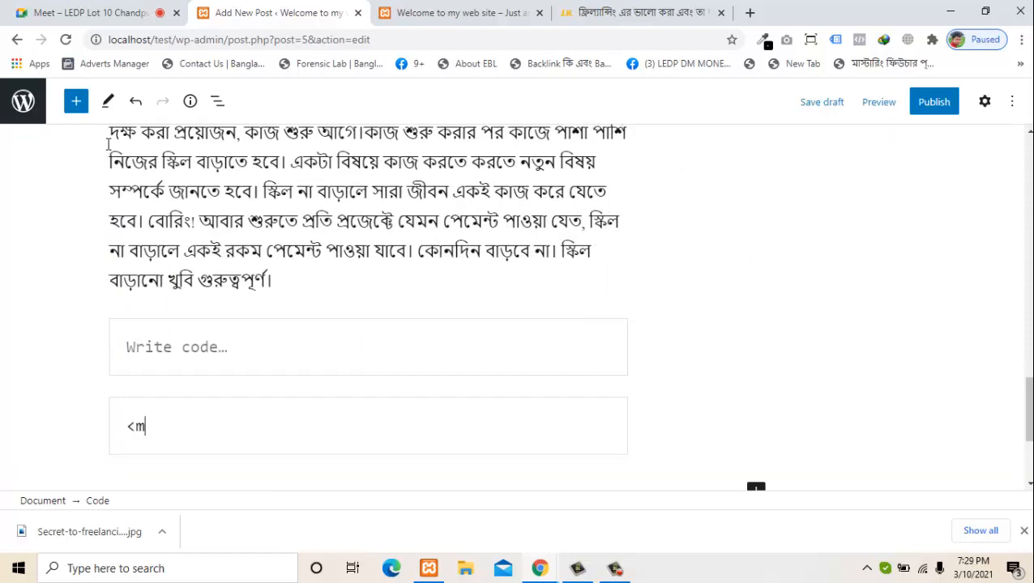
type("arquee>  <.")
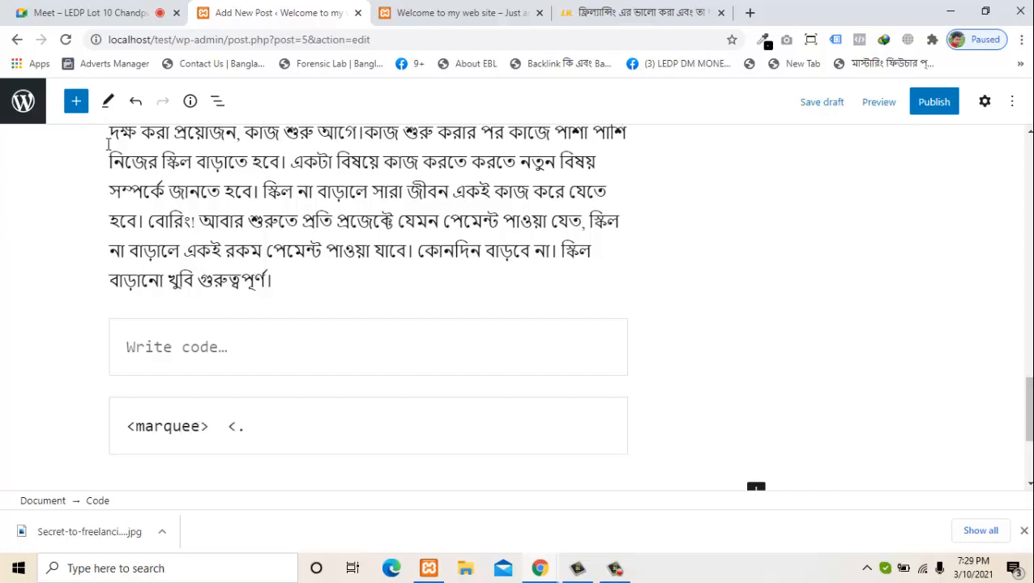
type("/m")
type("arq")
type("uee>")
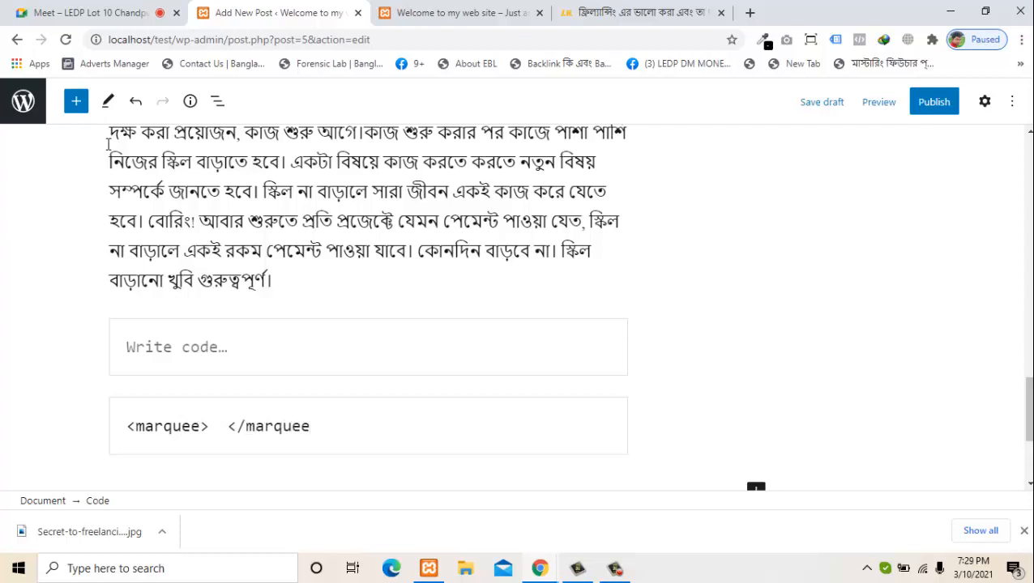
key("Left")
key("Left")
key("Left")
key("Left")
key("Left")
key("Left")
key("Left")
key("Left")
key("Left")
key("Left")
key("Left")
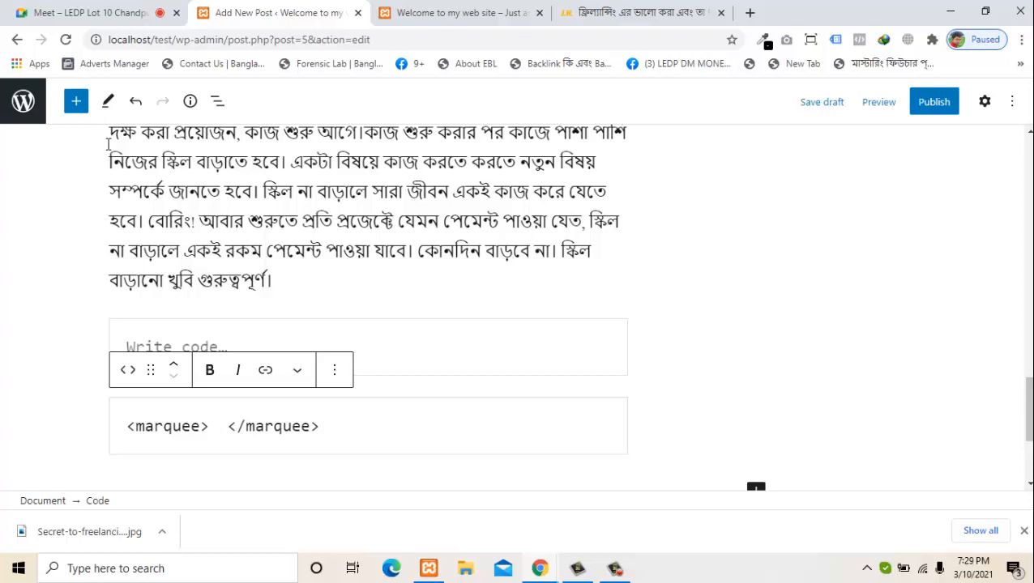
Remove both Code blocks, the one with the marquee tags and the empty one, from the post
key("End")
key("shift+Home")
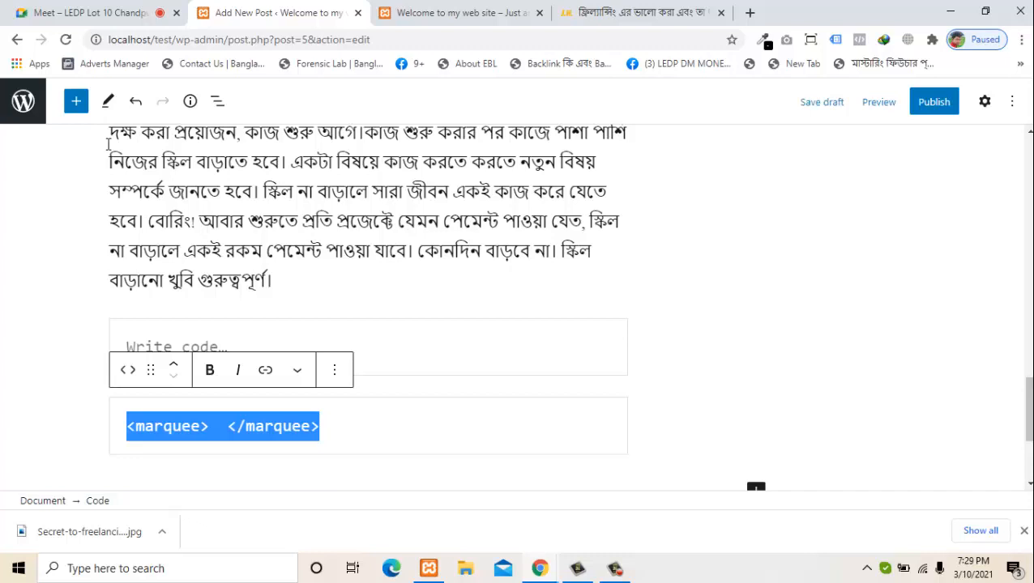
key("shift+Tab")
key("Return")
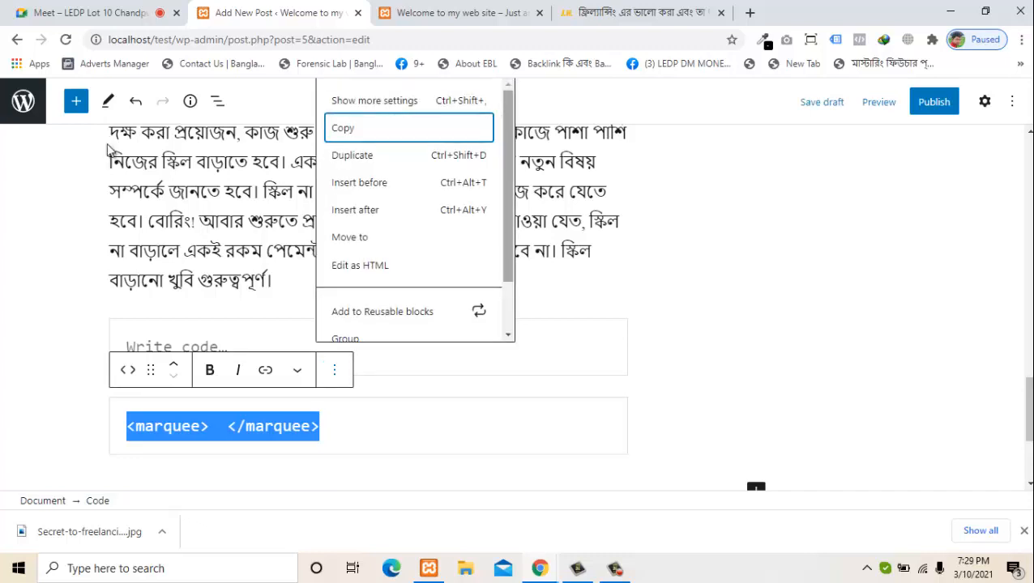
left_click_drag(508, 187, 508, 235)
left_click(362, 320)
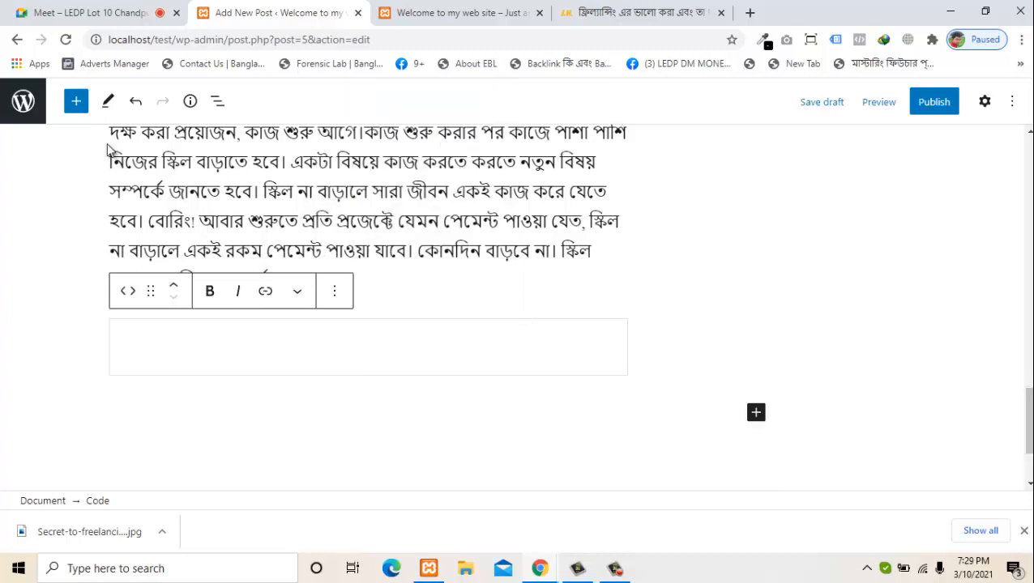
key("shift+Tab")
key("Return")
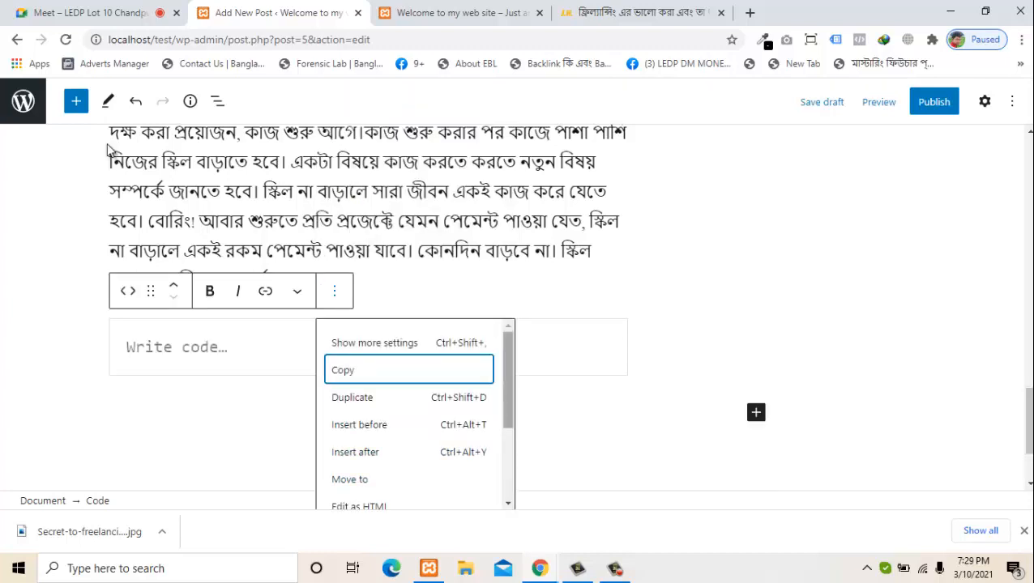
left_click_drag(508, 381, 508, 451)
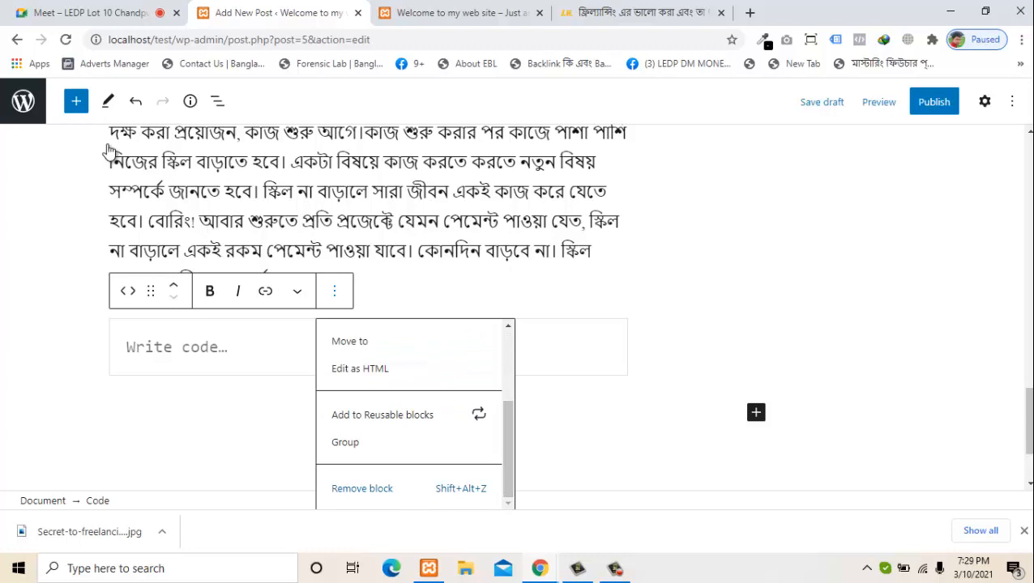
left_click(362, 488)
Insert a Classic block below the last Bengali paragraph and enter "jkh ljkh kjlhkjl h" in it
left_click(76, 101)
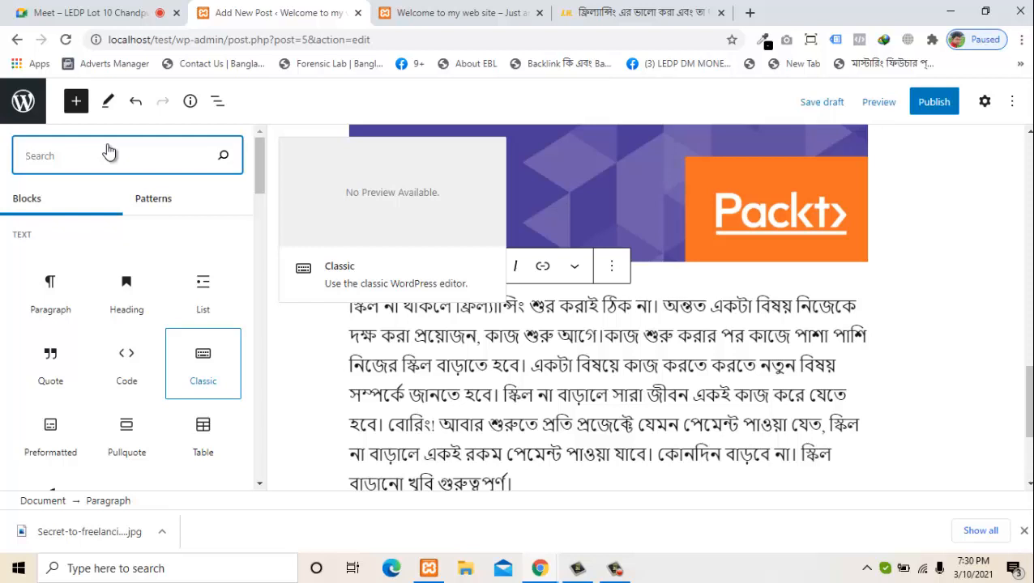
key("Return")
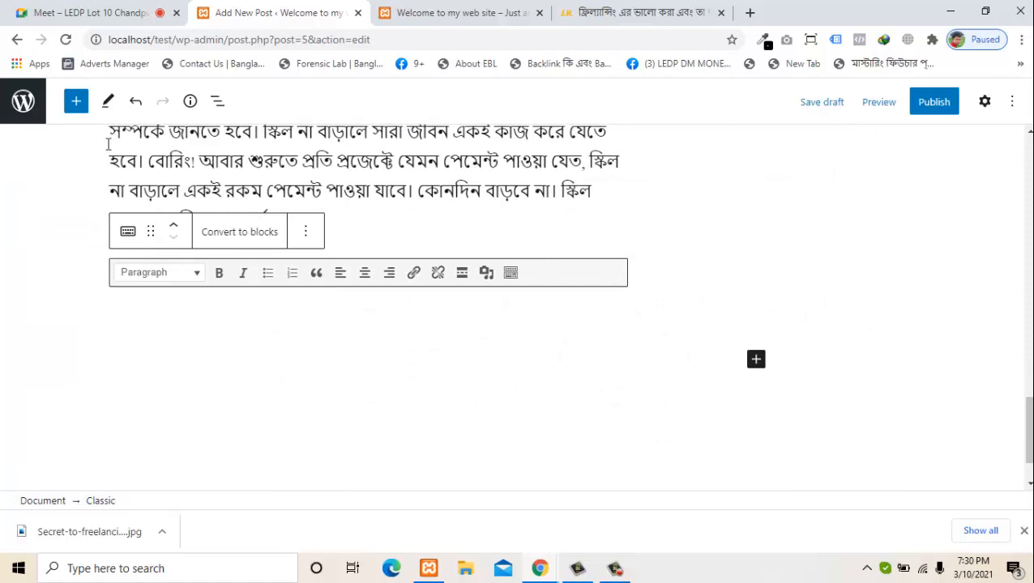
type("jkh ljkh kjllhkjl ")
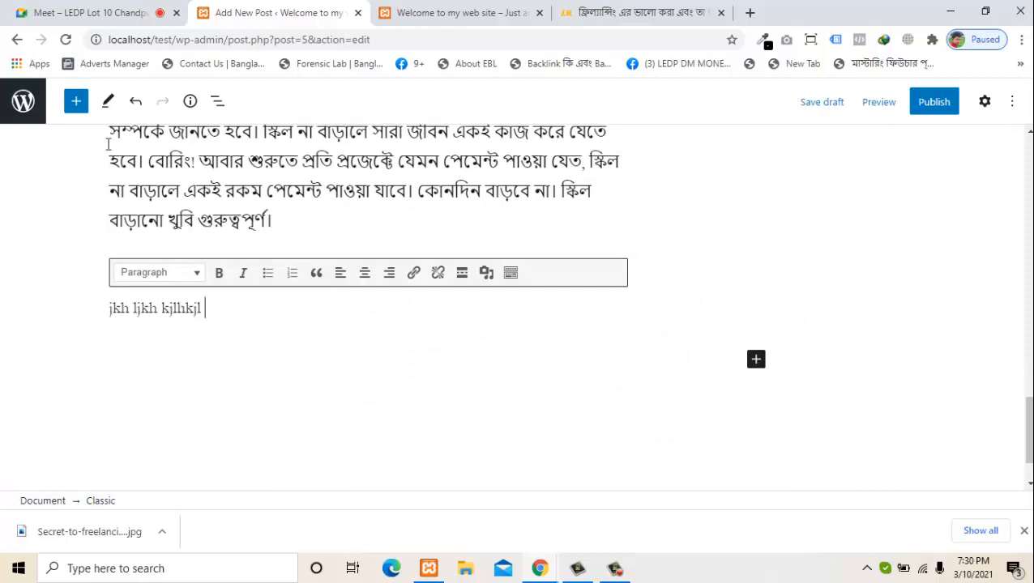
type("h")
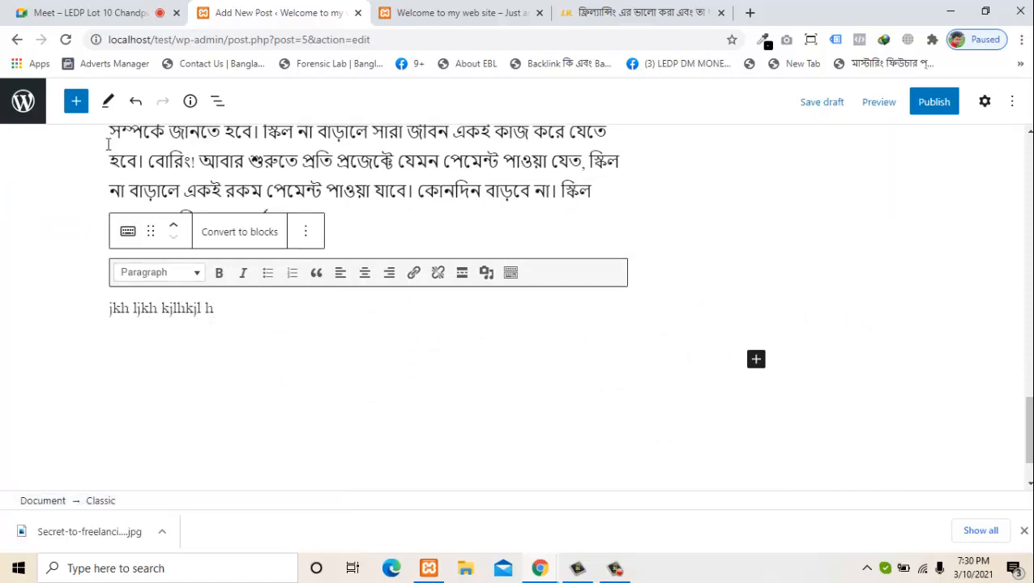
Try Heading 2 and bold on the Classic block's whole text, undoing each format after applying it
key("ctrl+shift+Left")
key("ctrl+shift+Left")
key("ctrl+shift+Left")
key("ctrl+shift+Left")
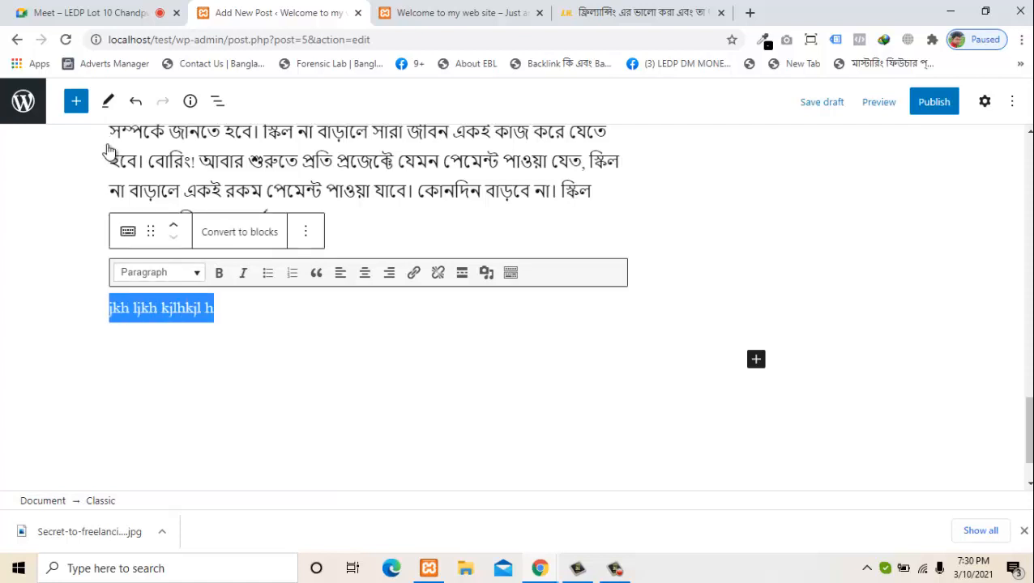
left_click(161, 273)
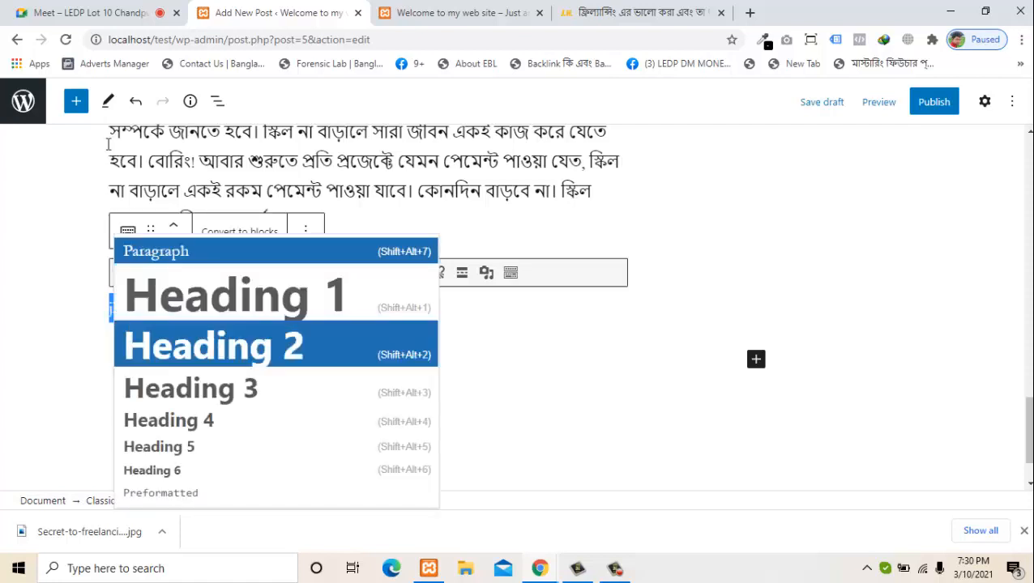
key("Return")
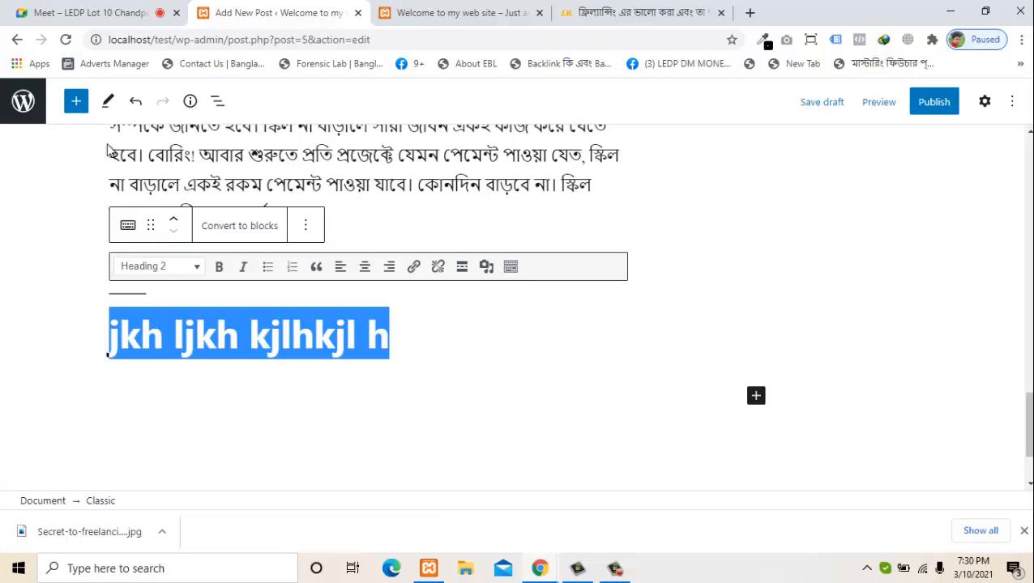
key("ctrl+z")
left_click(219, 273)
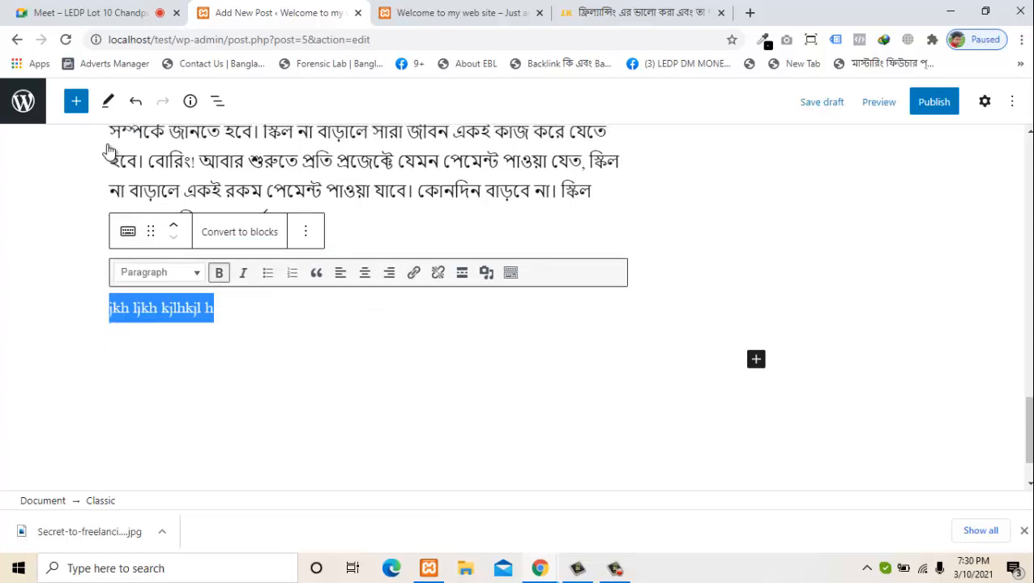
key("ctrl+z")
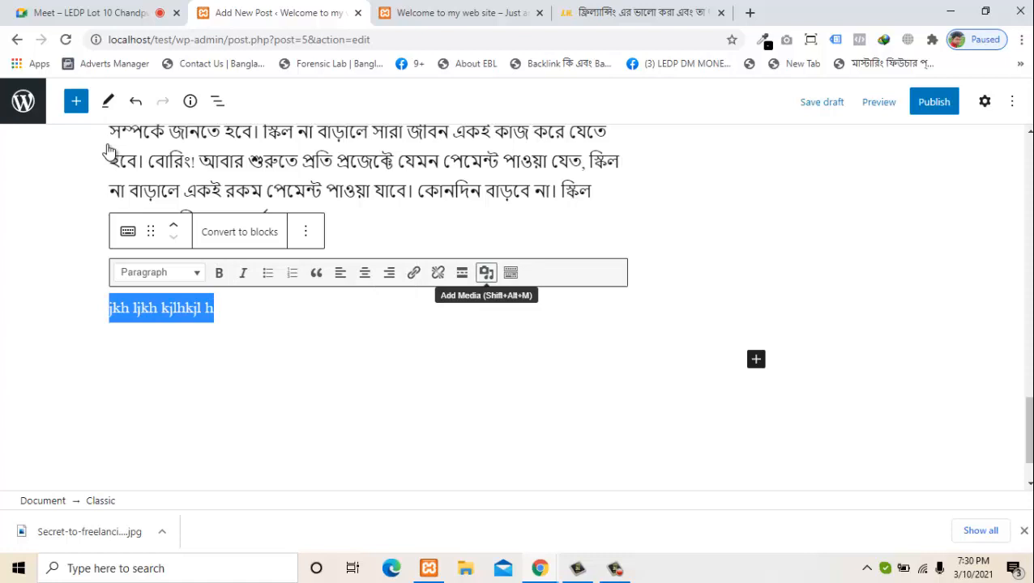
Look at the Classic block's Add media dialog, close it, and remove the Classic block from the post
key("shift+alt+m")
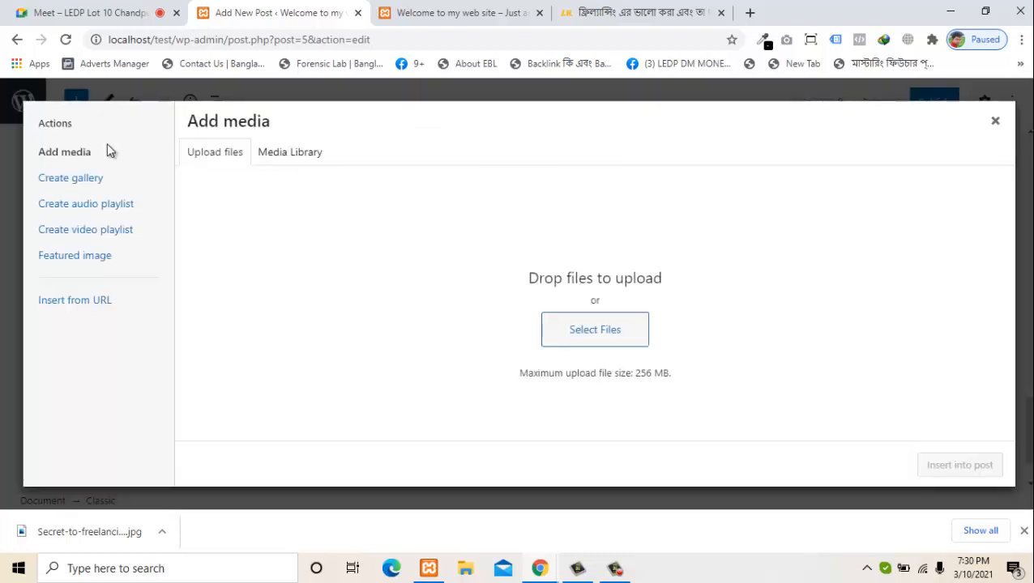
key("Escape")
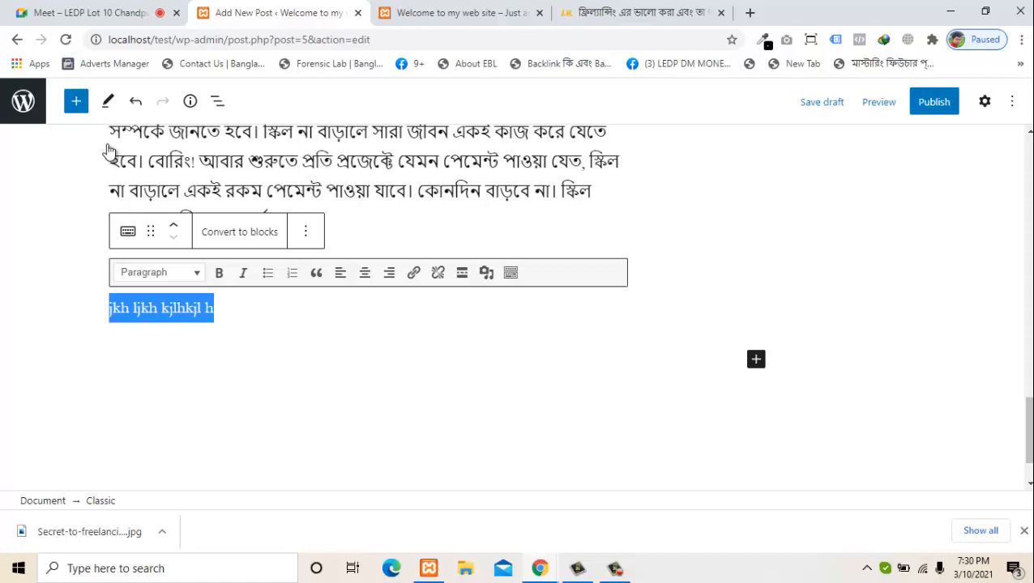
left_click(306, 232)
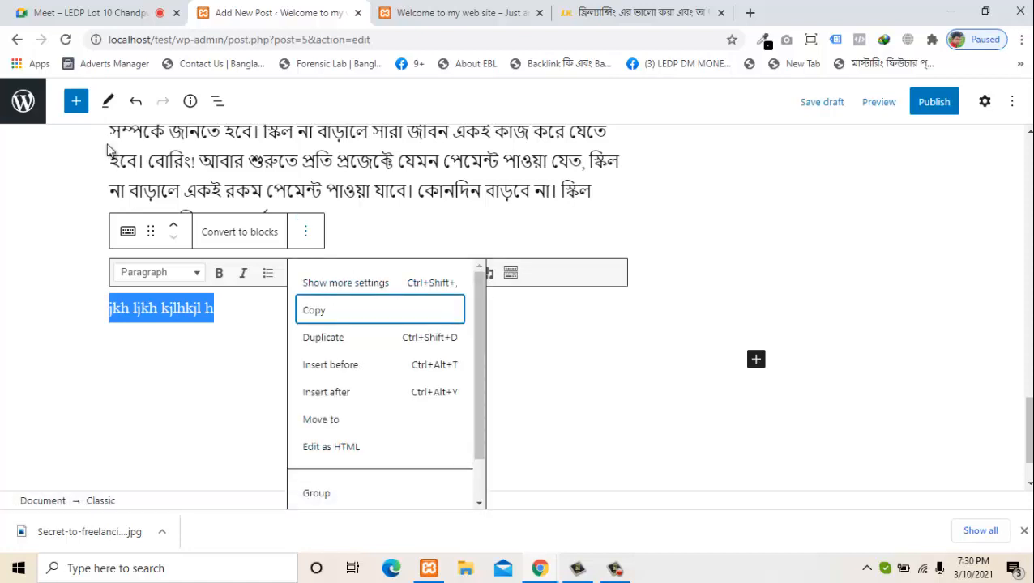
left_click_drag(479, 356, 479, 396)
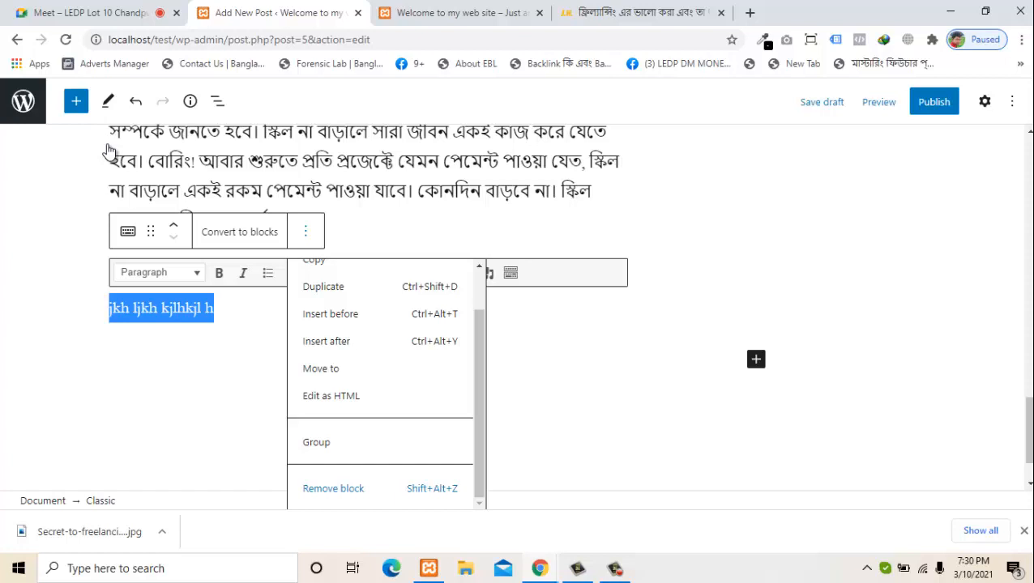
left_click(333, 489)
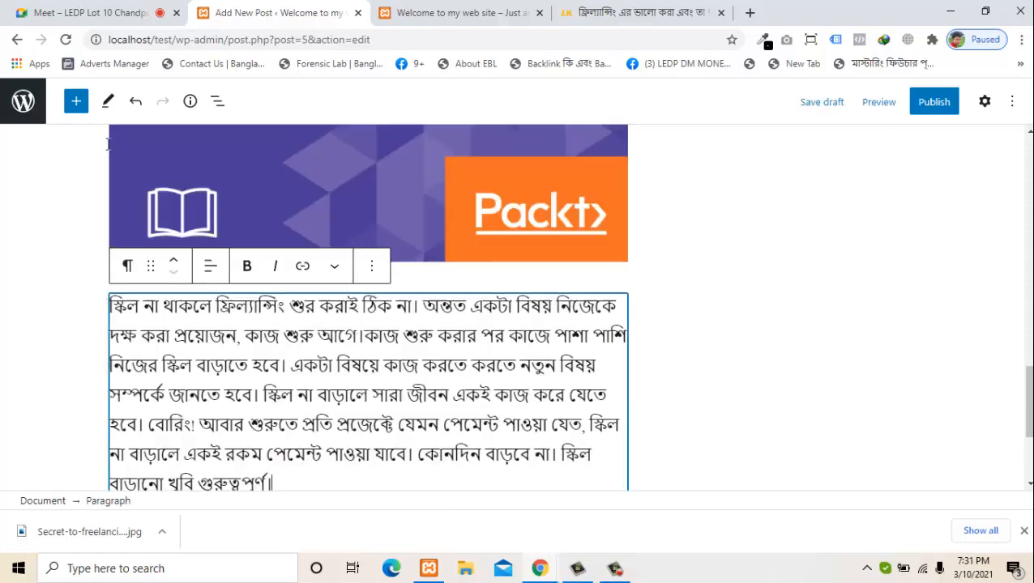
Insert a Video block from the media blocks below the last Bengali paragraph
left_click(76, 101)
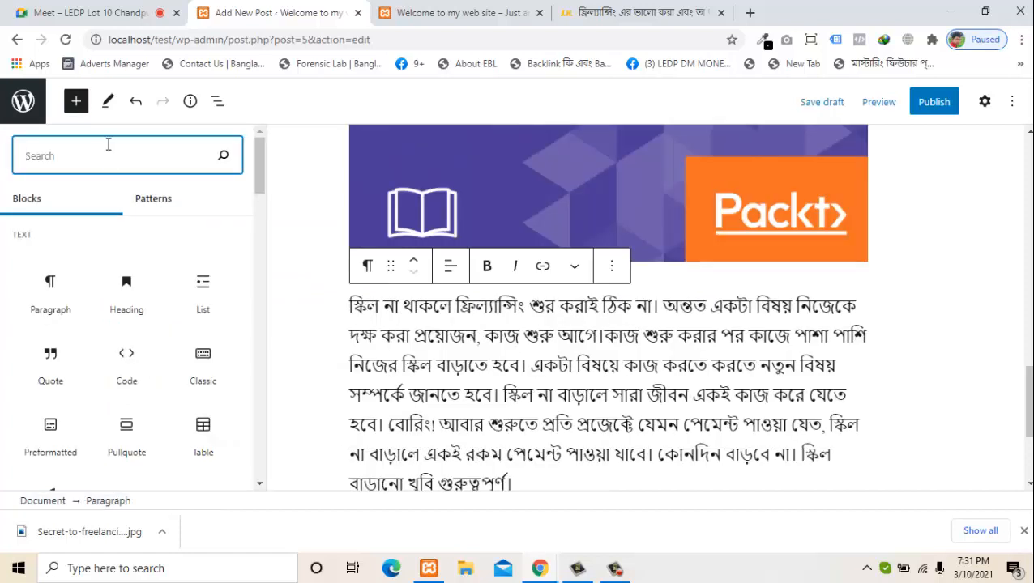
scroll(111, 151, "down", 3)
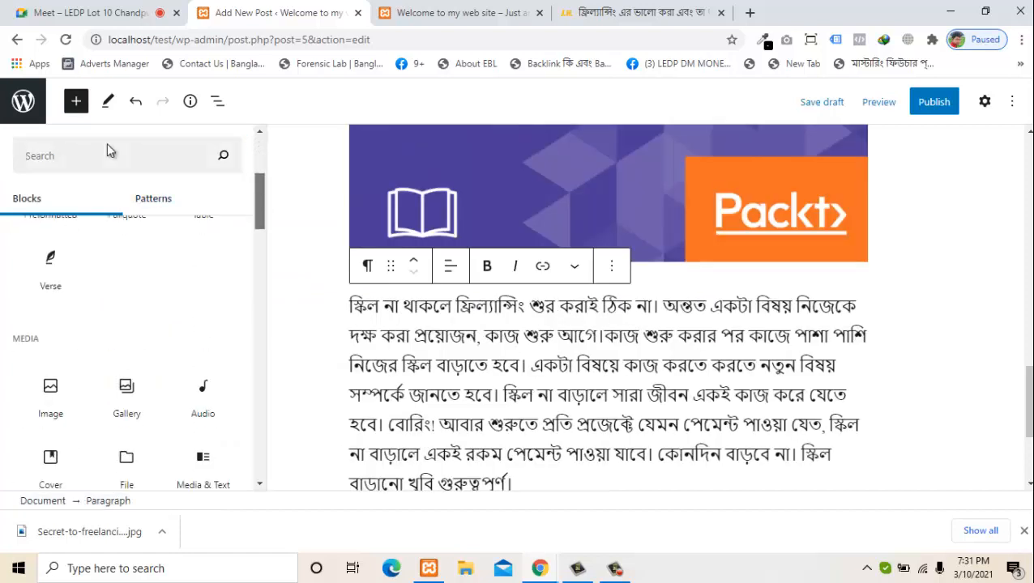
scroll(111, 151, "down", 2)
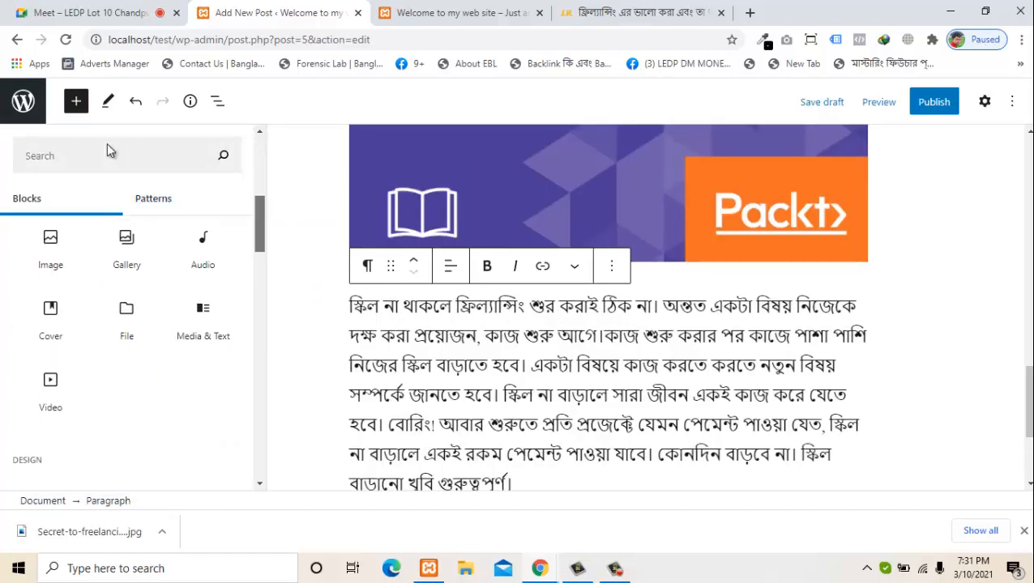
scroll(110, 149, "up", 1)
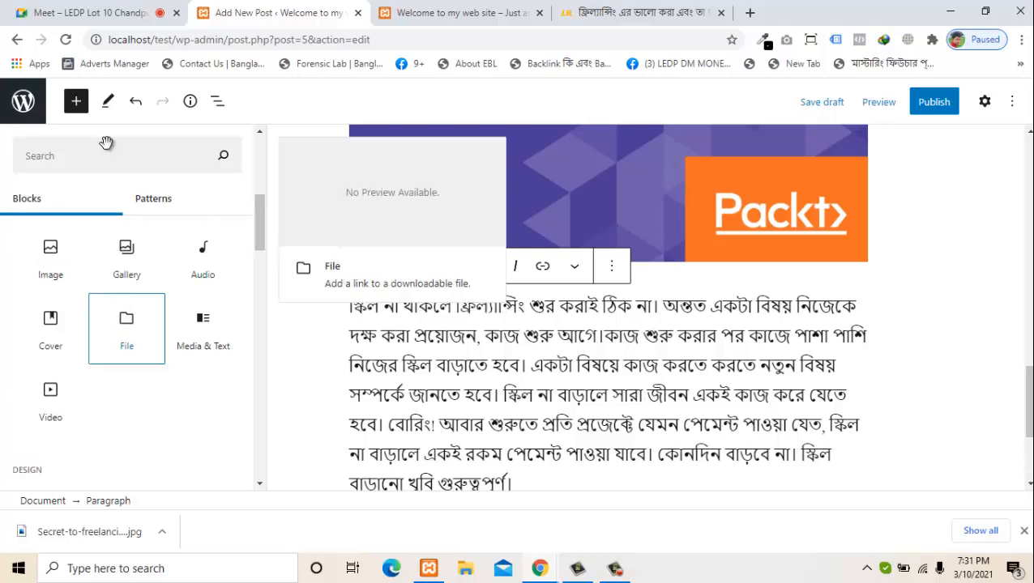
key("Right")
key("Up")
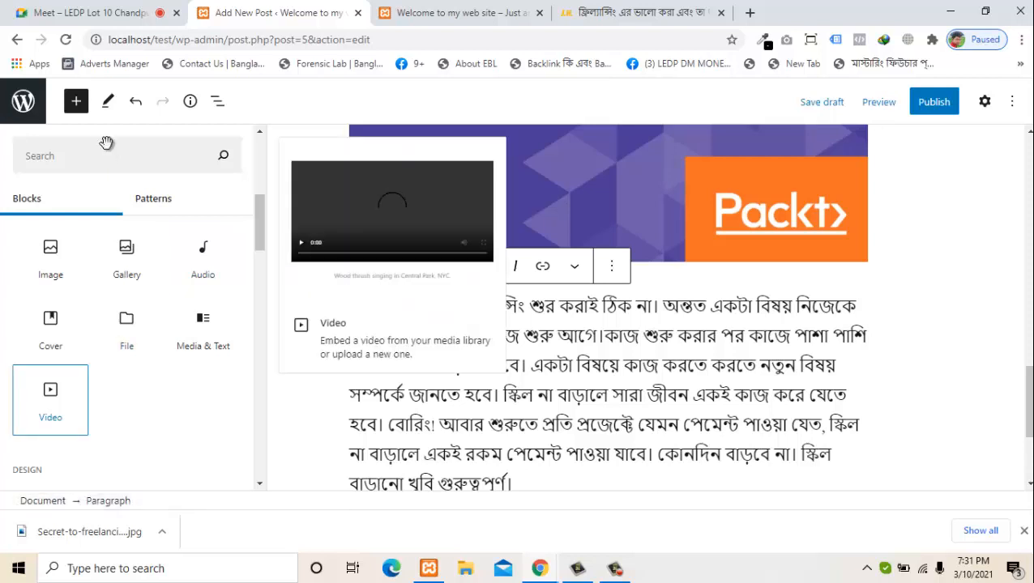
left_click(50, 400)
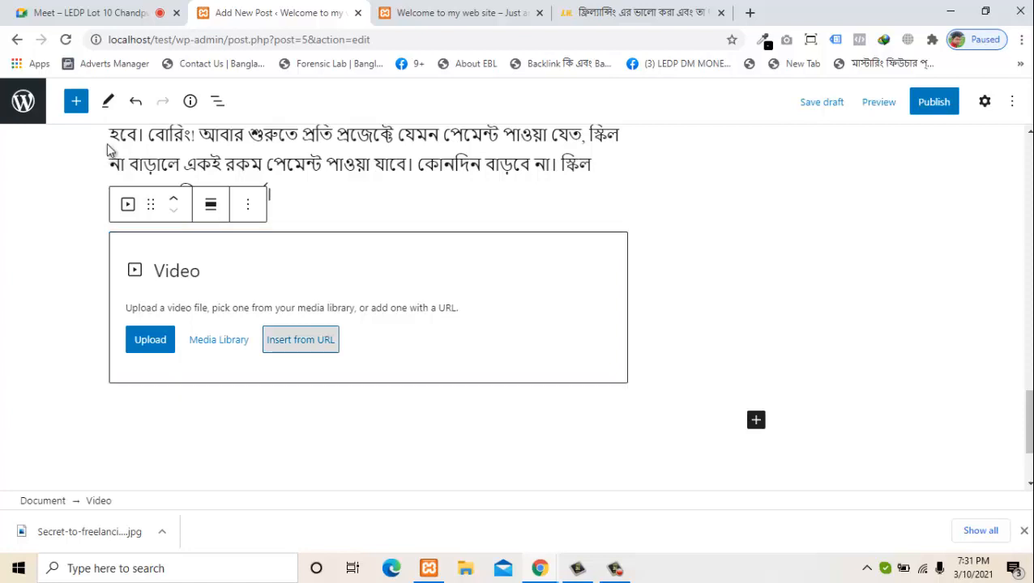
Look through the Video block's media library and file upload options, and close the media dialog without selecting a file
key("Return")
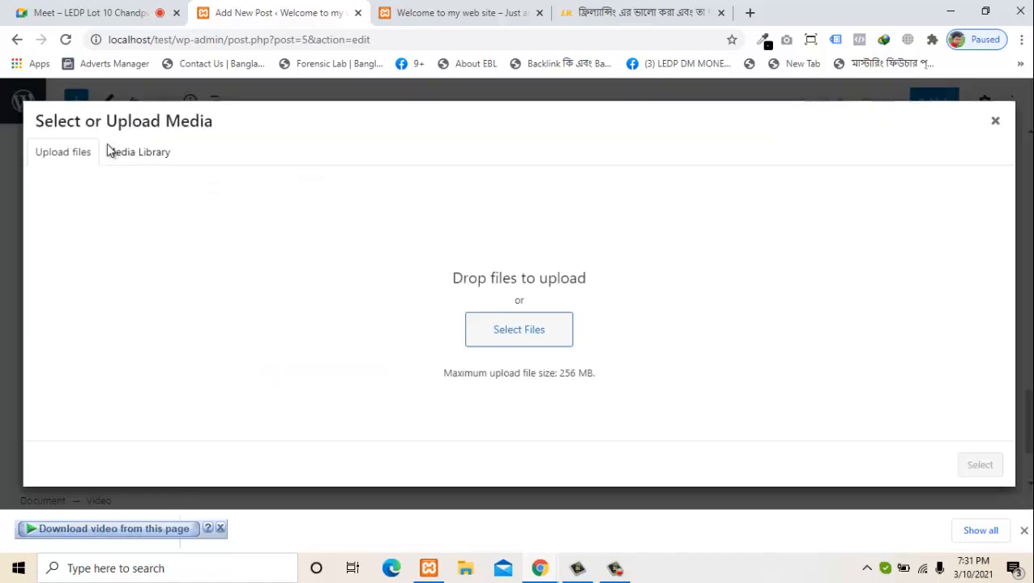
left_click(111, 152)
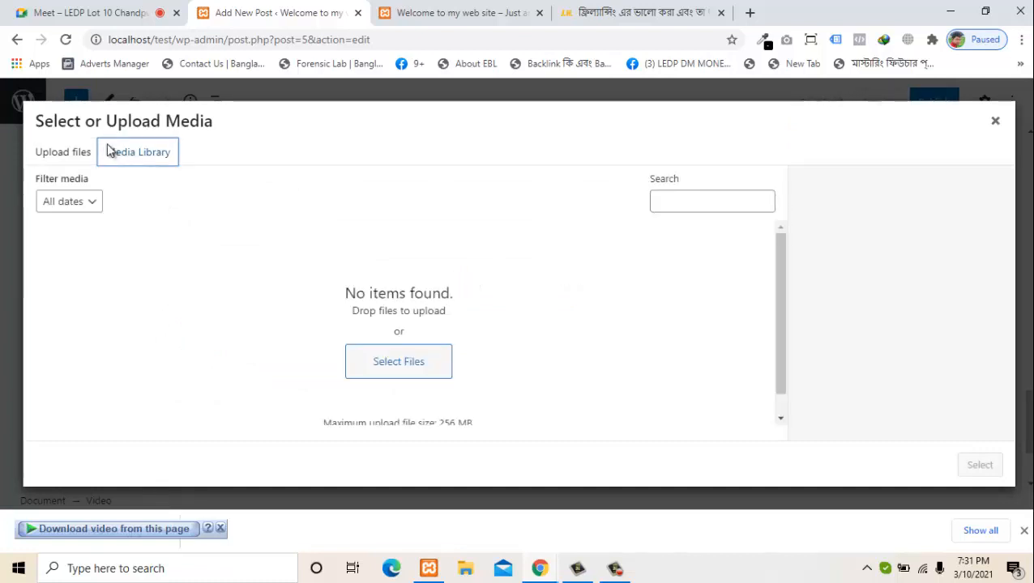
left_click(81, 152)
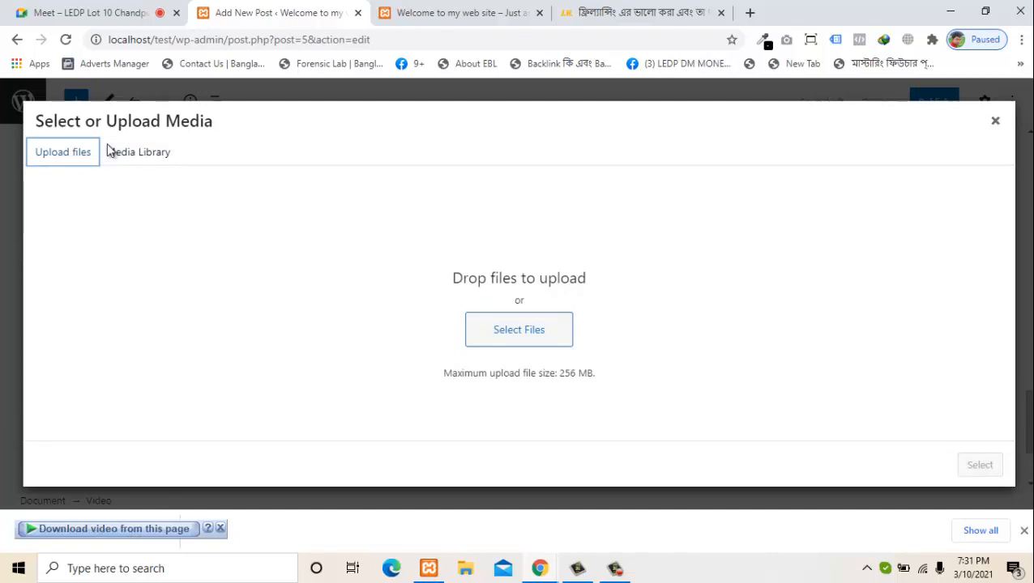
left_click(995, 121)
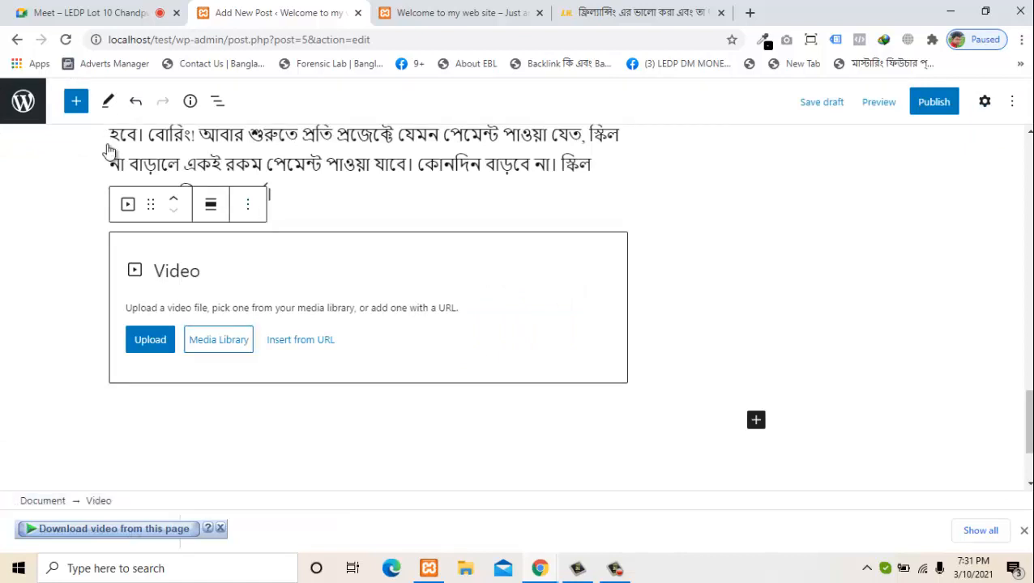
left_click(219, 339)
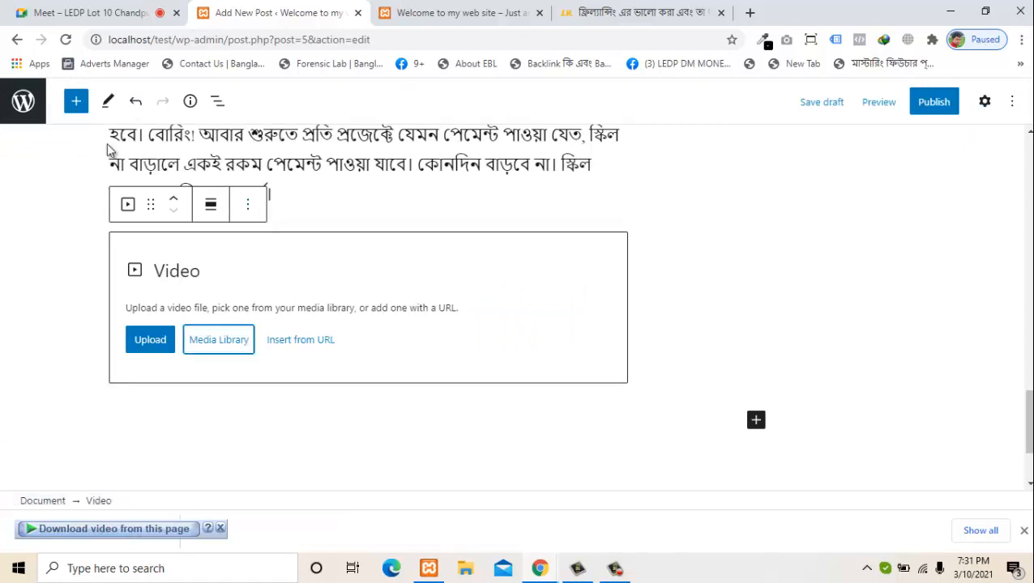
Remove the empty Video block from the post and leave the block inserter closed
left_click(248, 204)
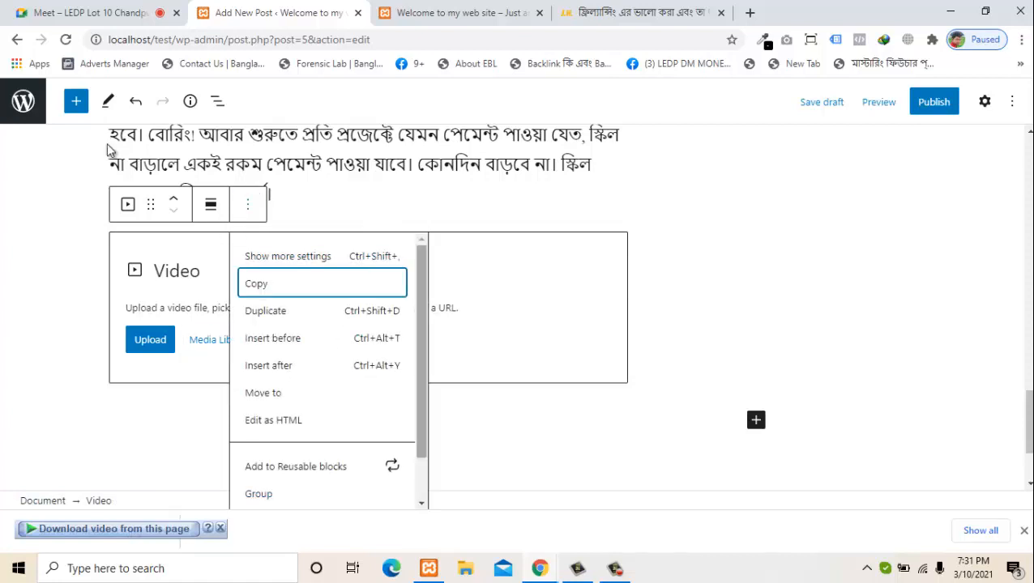
scroll(324, 364, "down", 2)
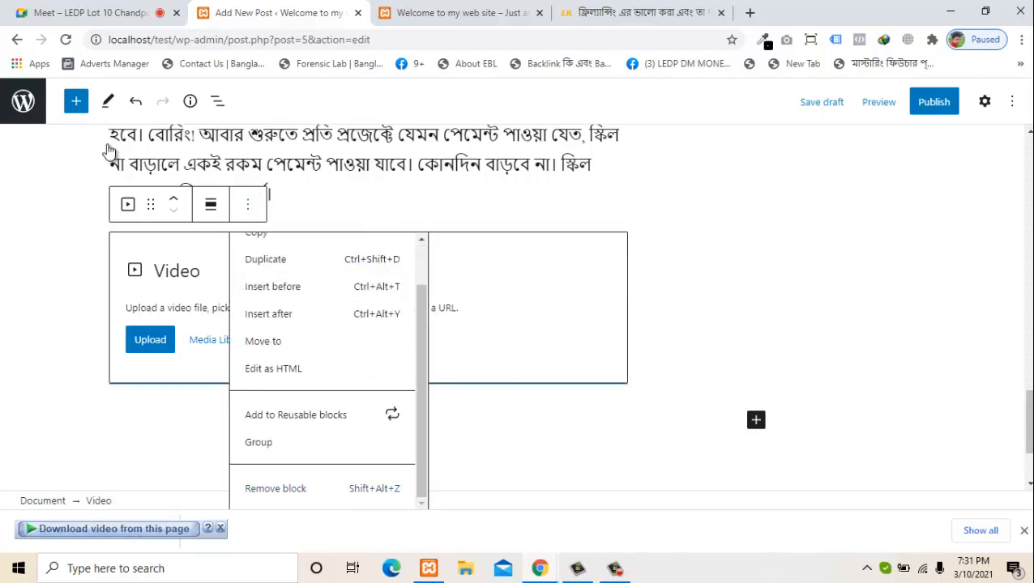
left_click(275, 488)
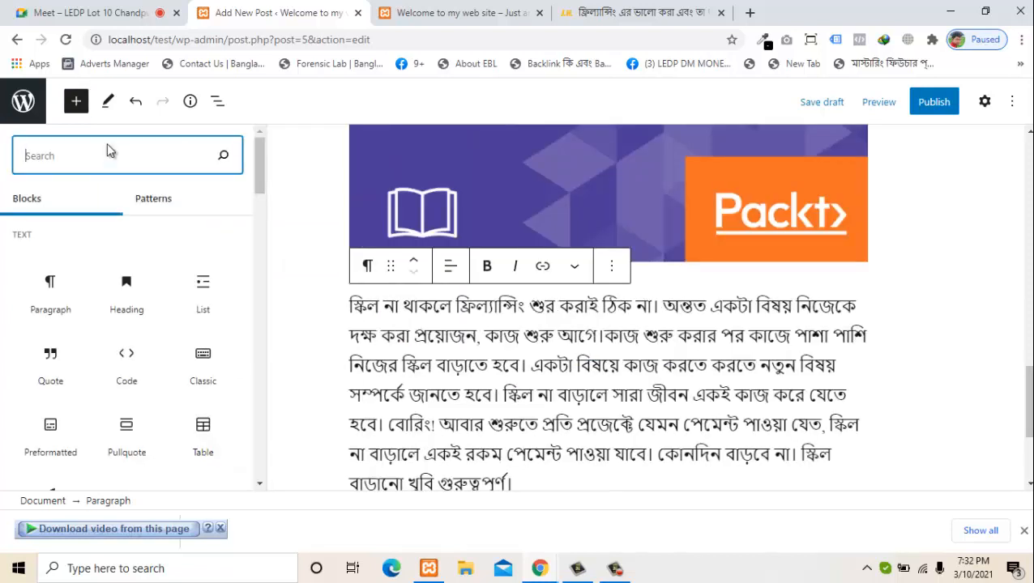
key("Escape")
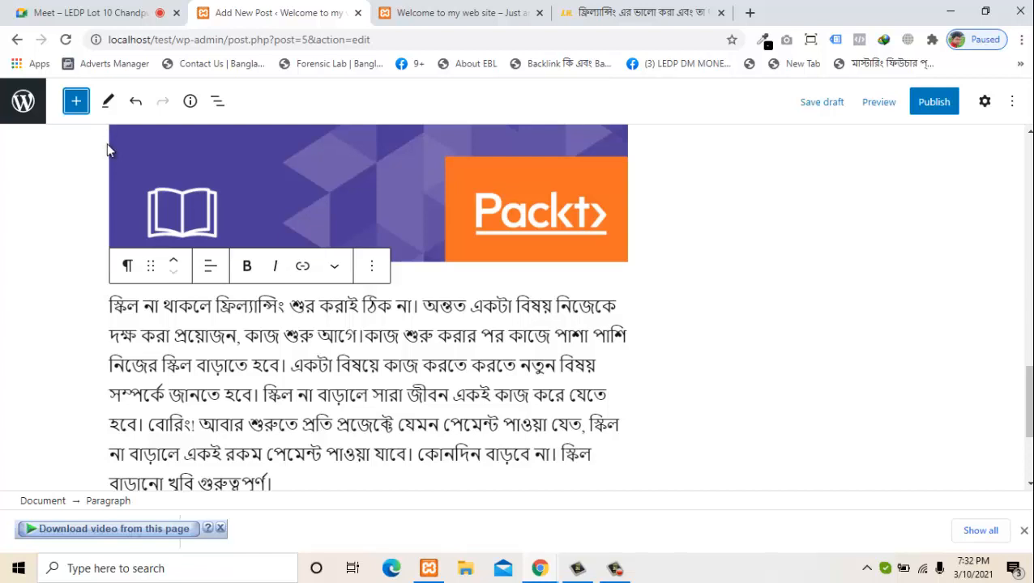
Review the whole post in the editor, from the title through the images and Bengali paragraphs to the end
key("ctrl+a")
left_click(110, 149)
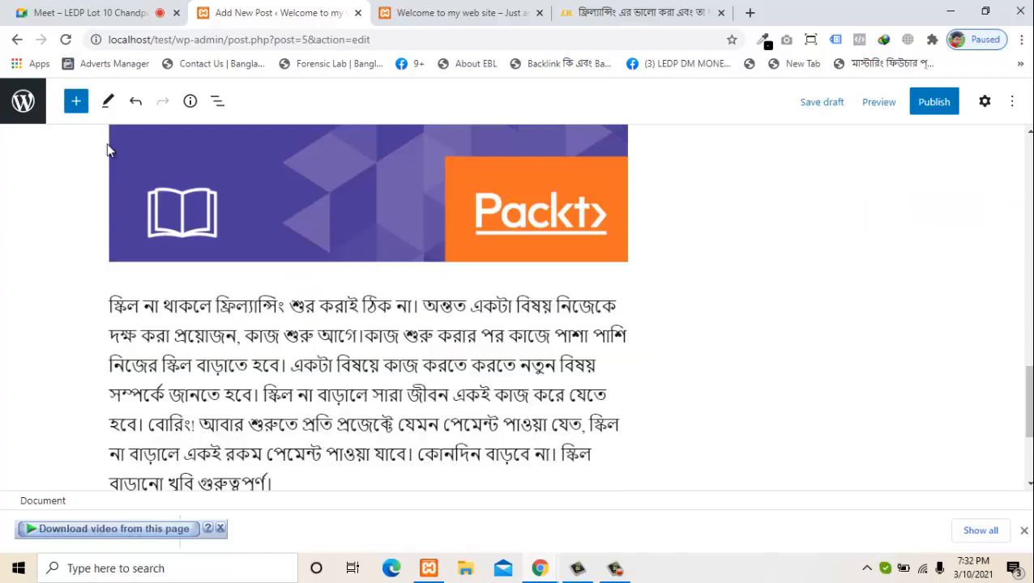
scroll(110, 150, "up", 7)
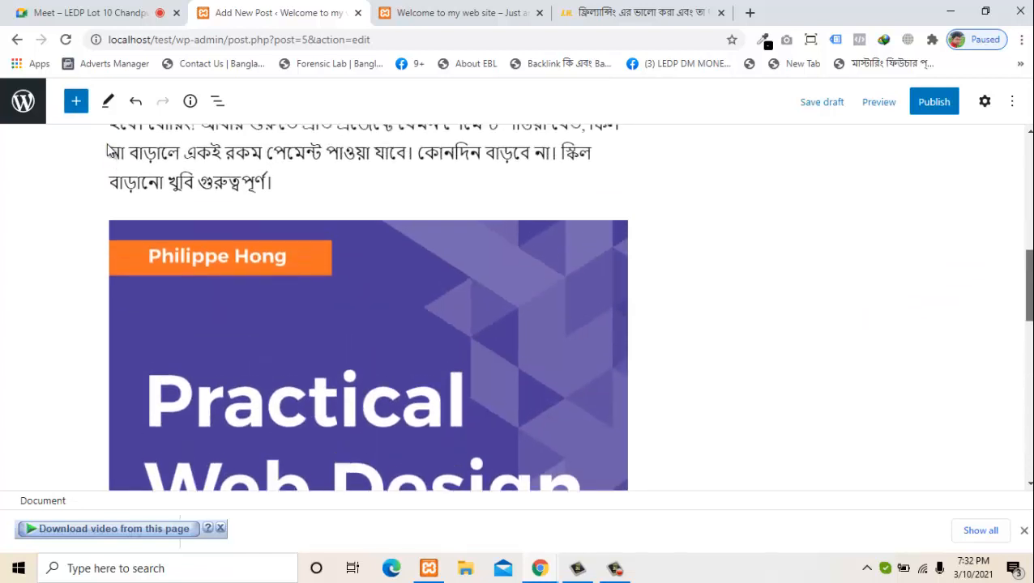
scroll(111, 150, "up", 10)
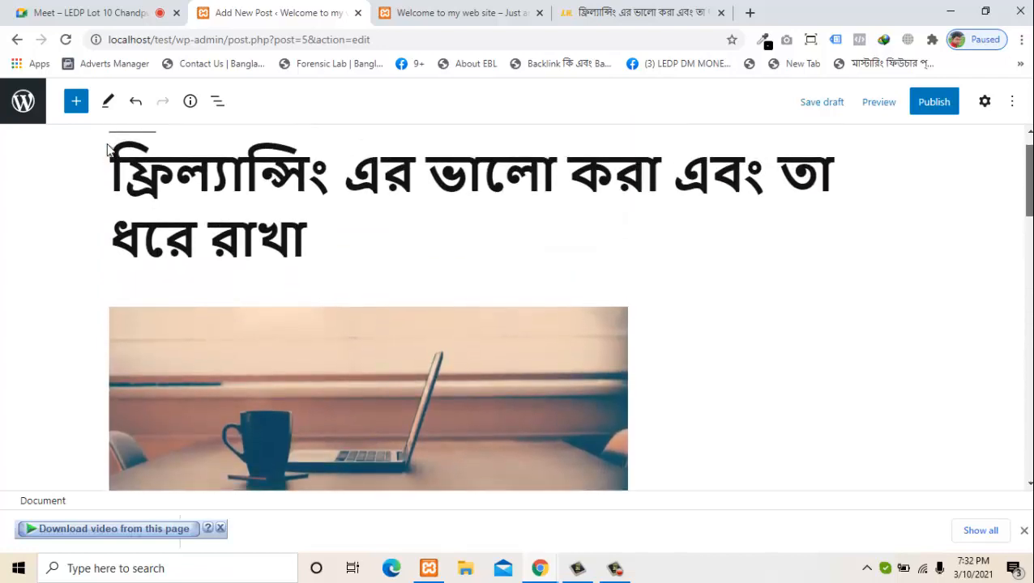
scroll(110, 150, "down", 8)
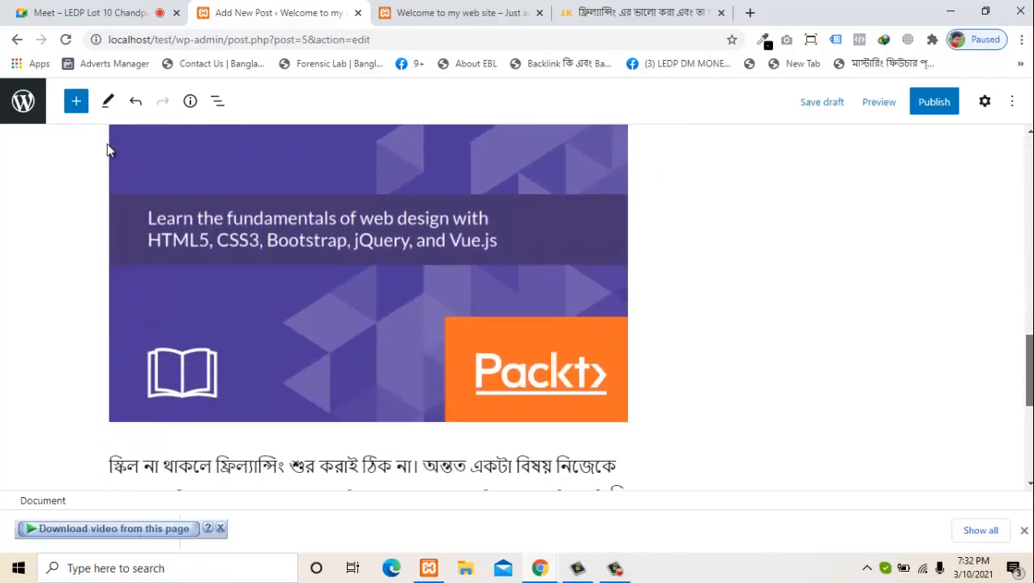
scroll(110, 150, "down", 3)
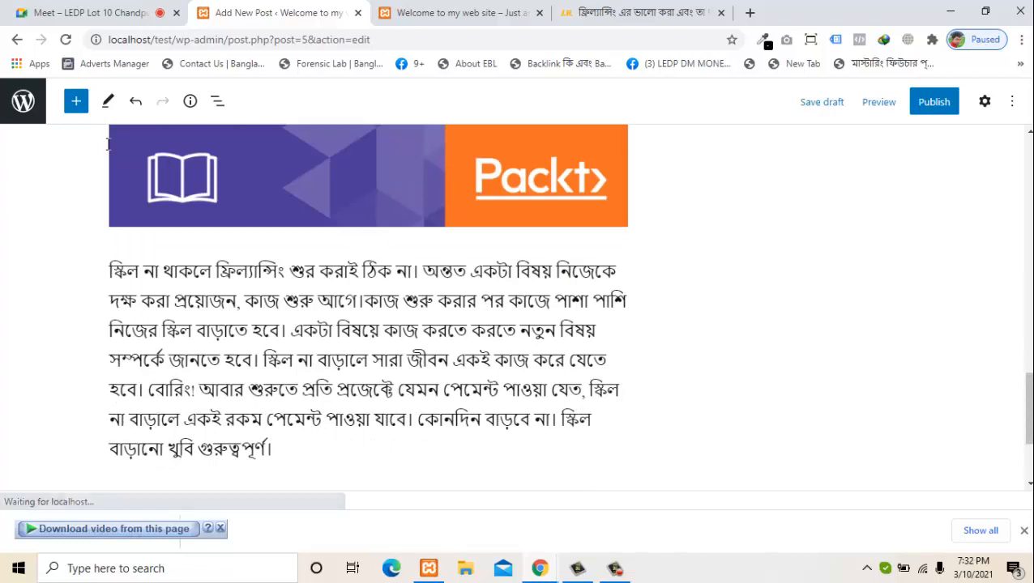
scroll(109, 147, "up", 10)
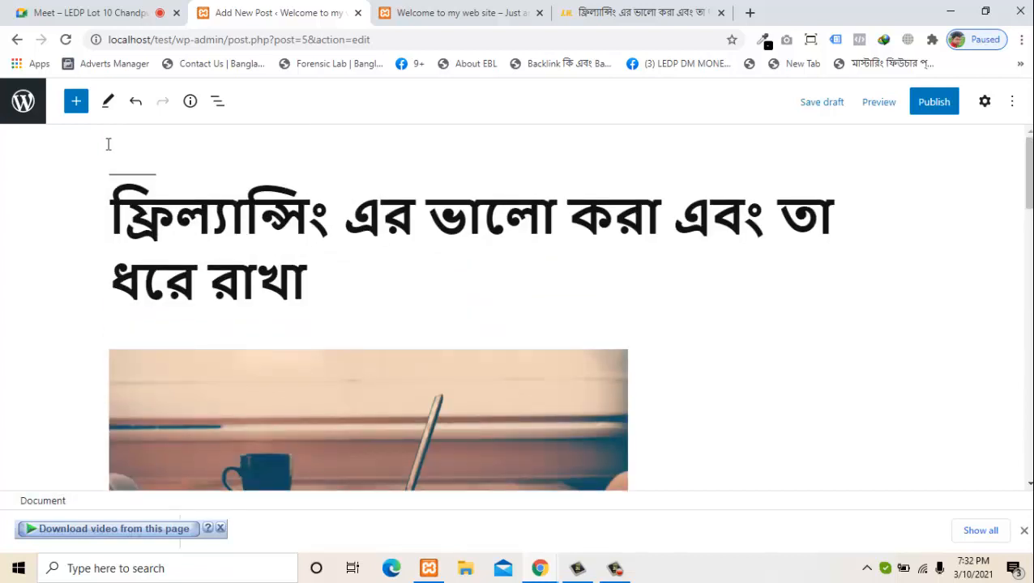
scroll(108, 144, "down", 3)
left_click(110, 150)
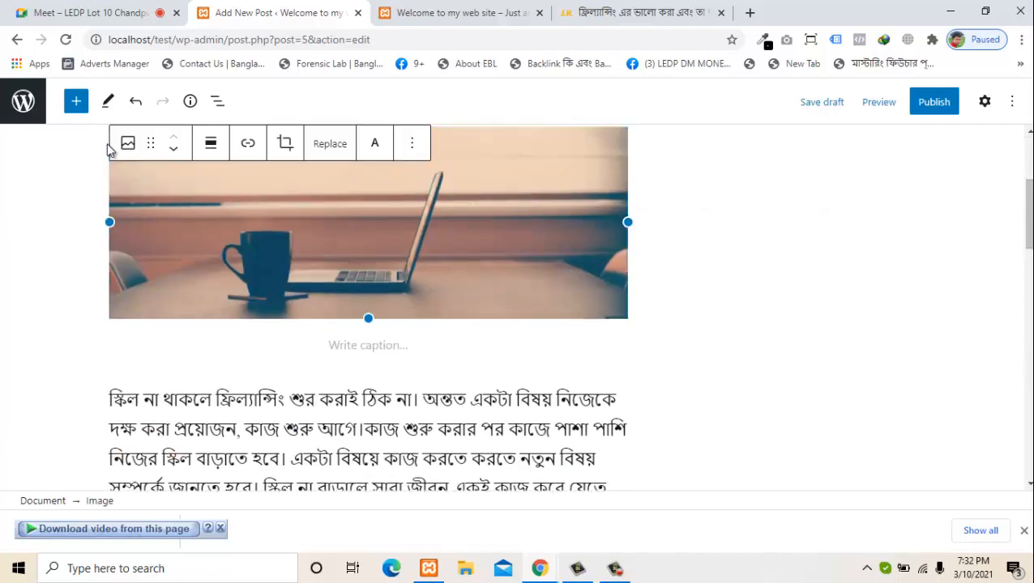
scroll(110, 148, "up", 1)
scroll(109, 146, "down", 4)
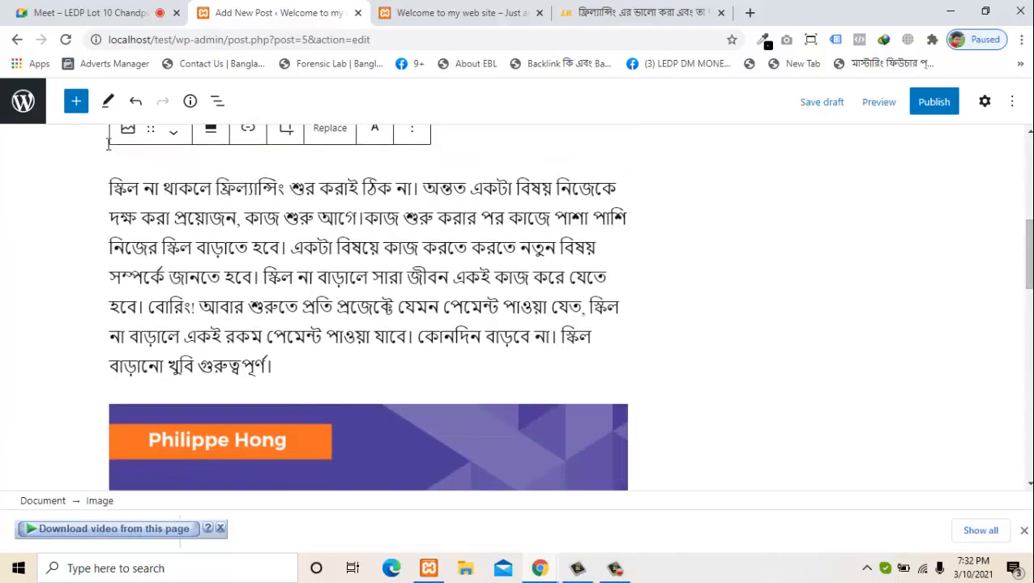
left_click(586, 219)
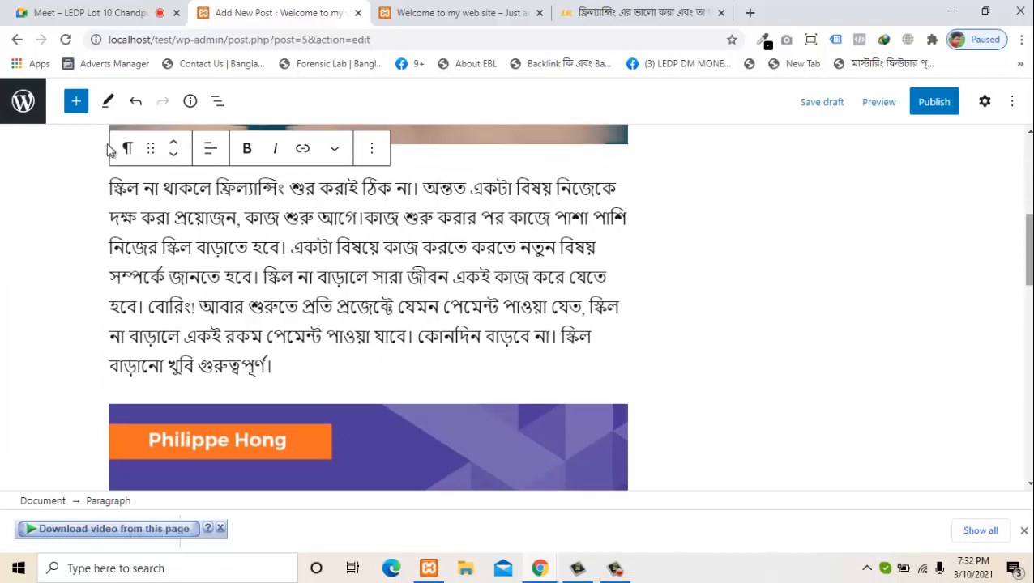
scroll(108, 146, "down", 3)
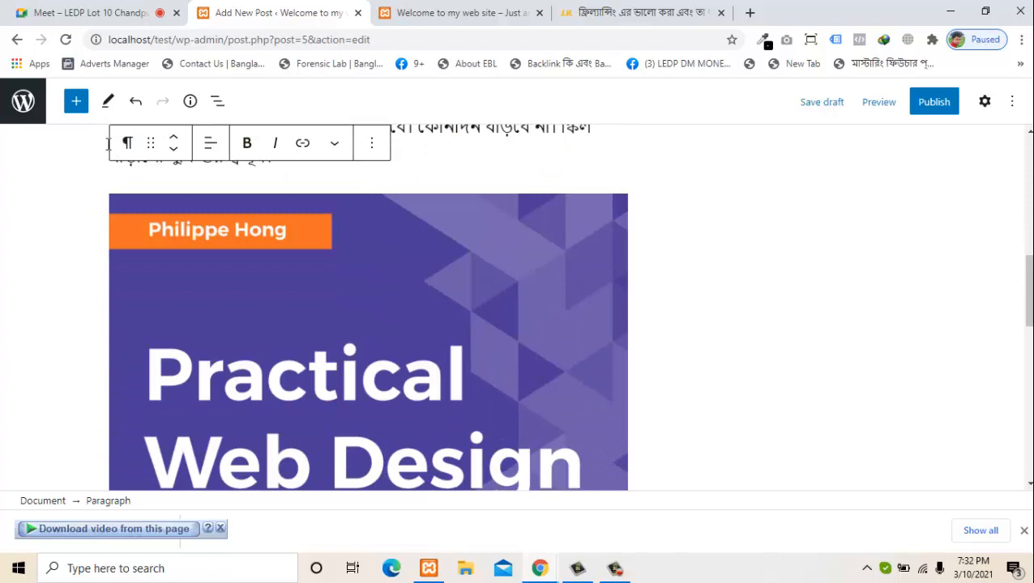
scroll(108, 144, "down", 6)
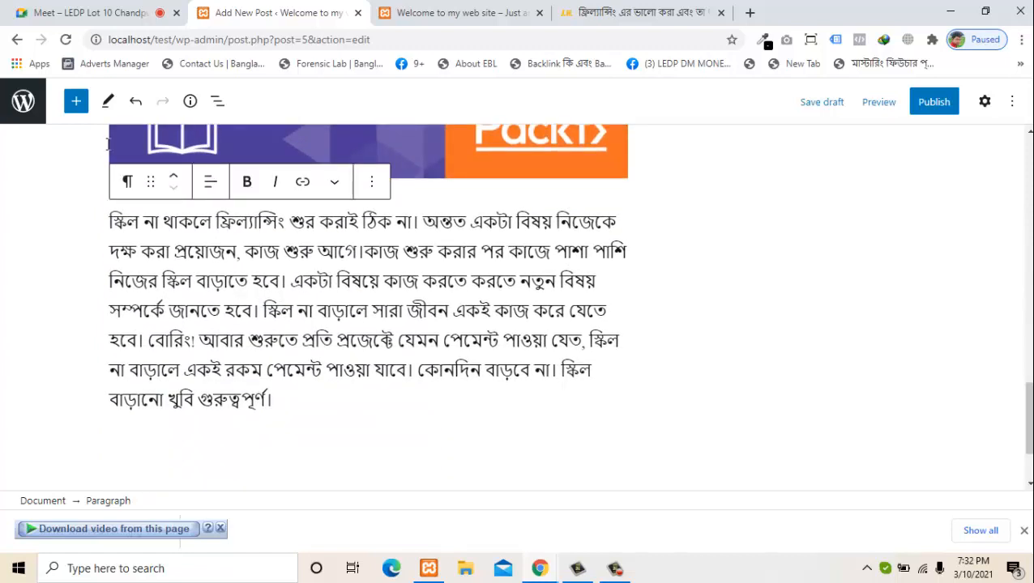
Insert a Heading block below the last Bengali paragraph and set its level to H4
scroll(109, 150, "down", 3)
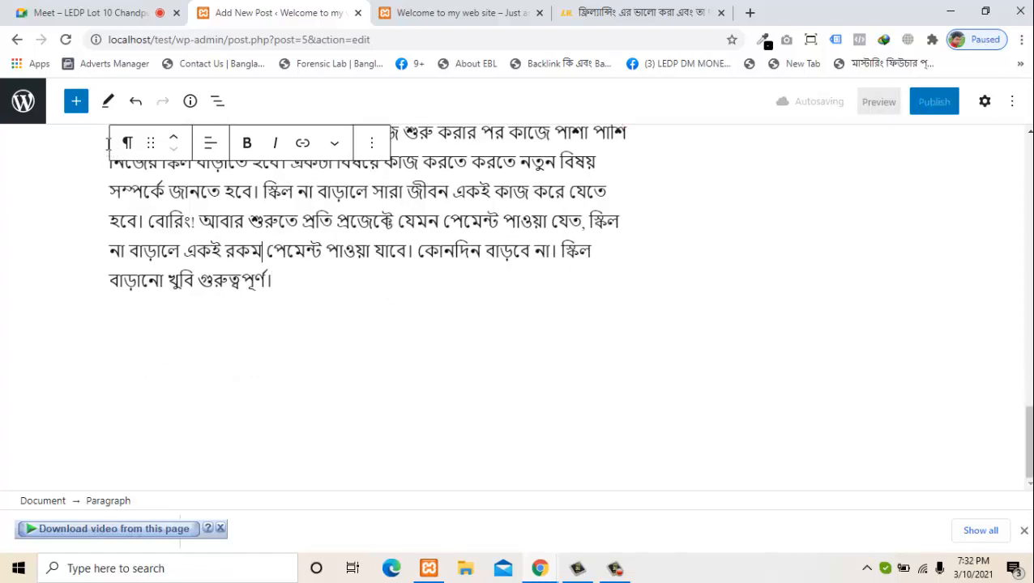
key("Return")
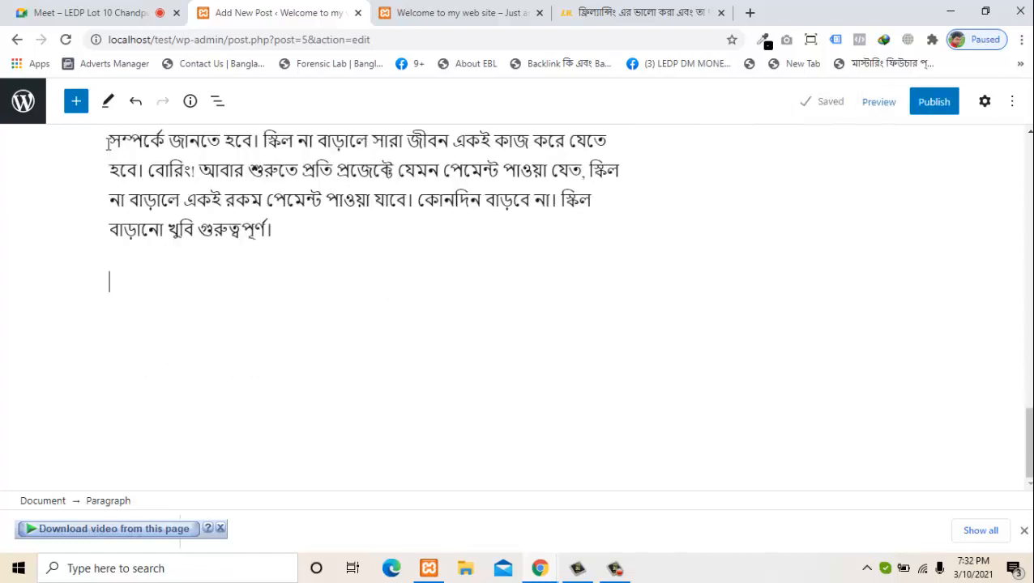
key("Return")
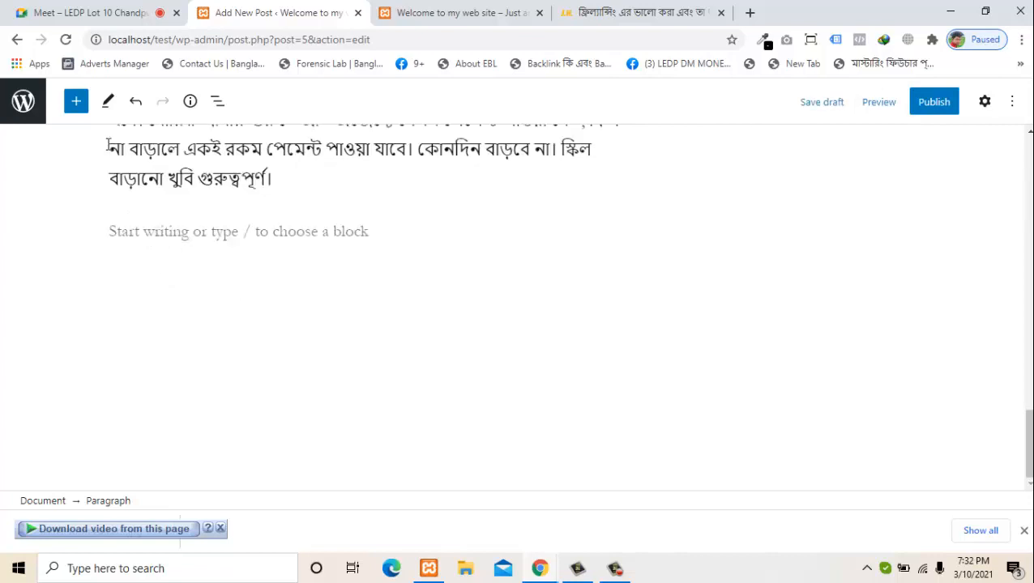
key("Up")
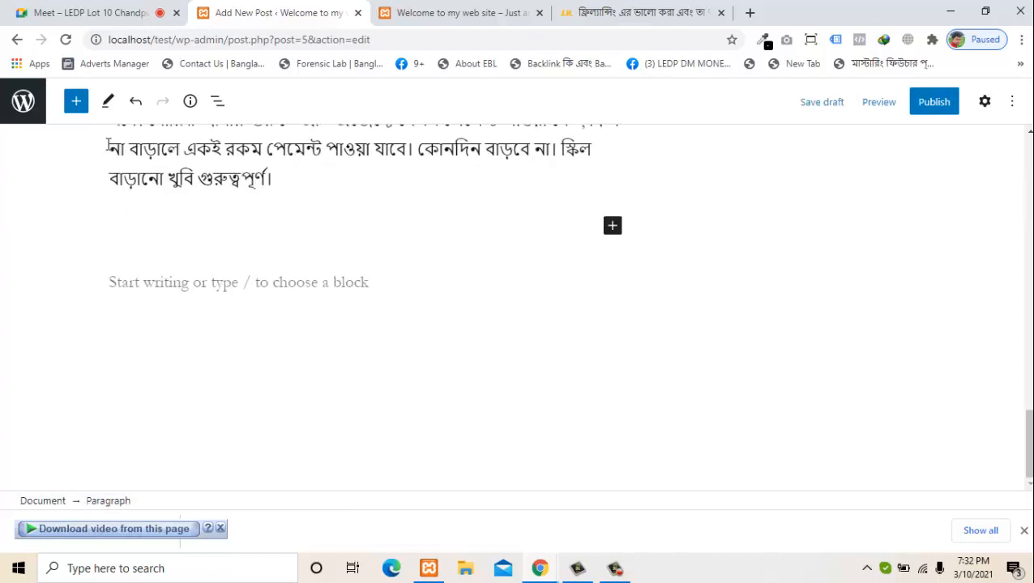
key("Tab")
key("Return")
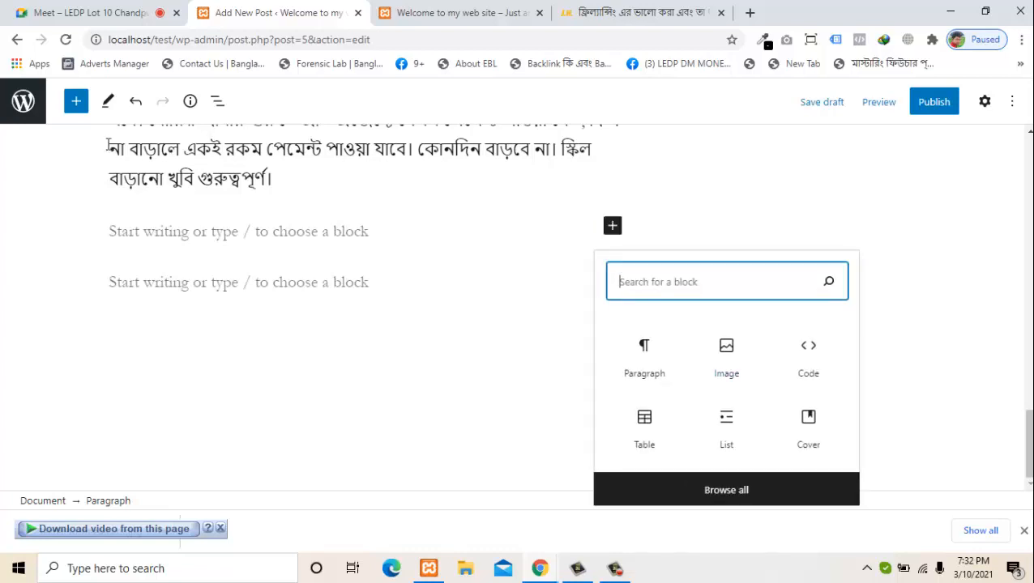
type("he")
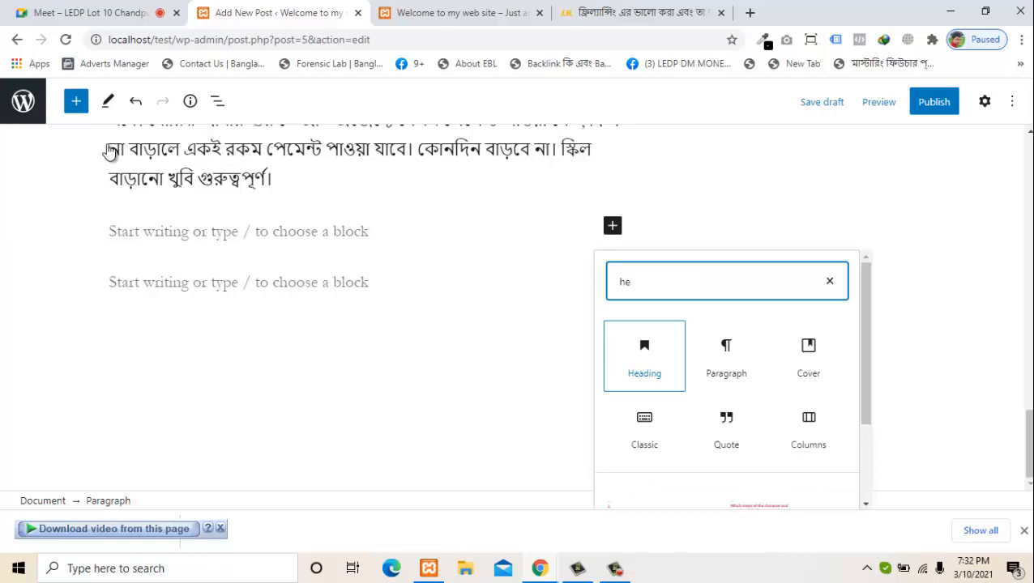
key("Return")
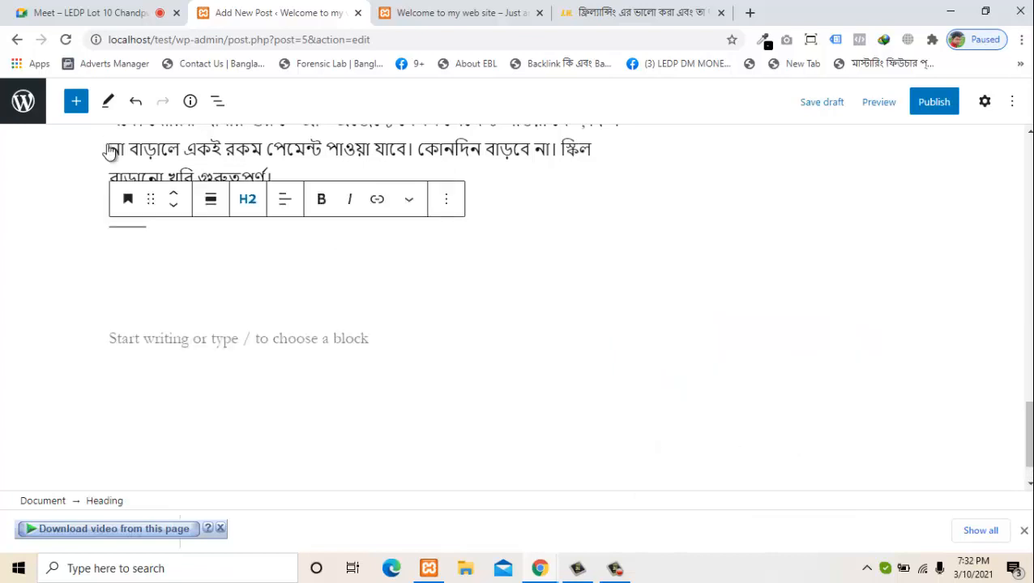
left_click(247, 199)
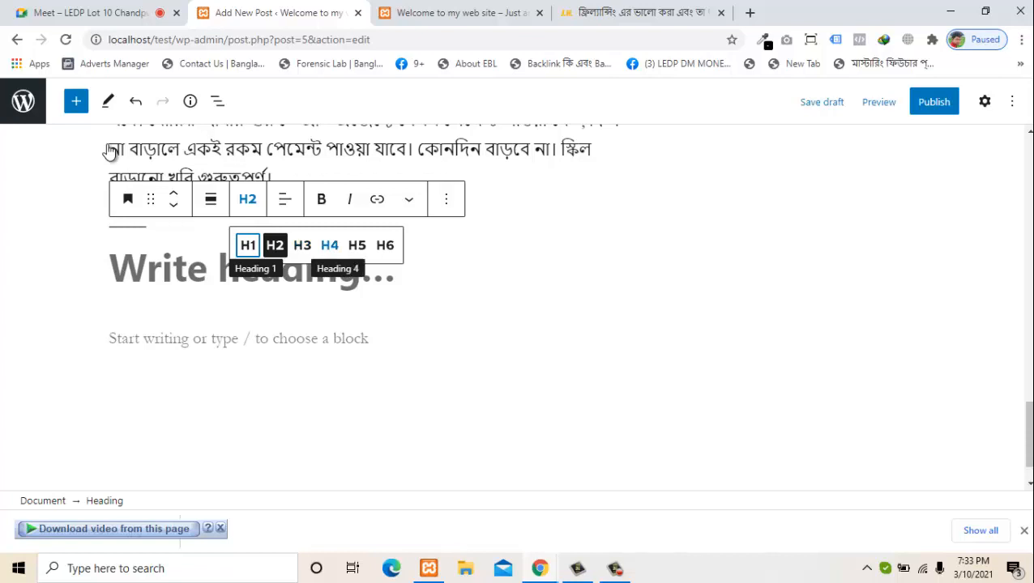
left_click(329, 245)
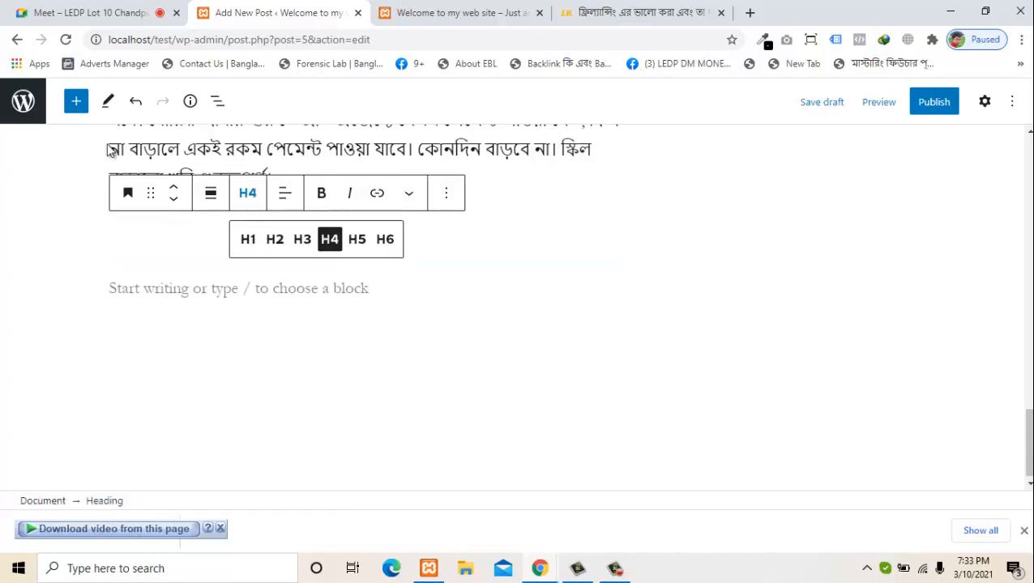
Remove the empty Heading block from the post
left_click(446, 193)
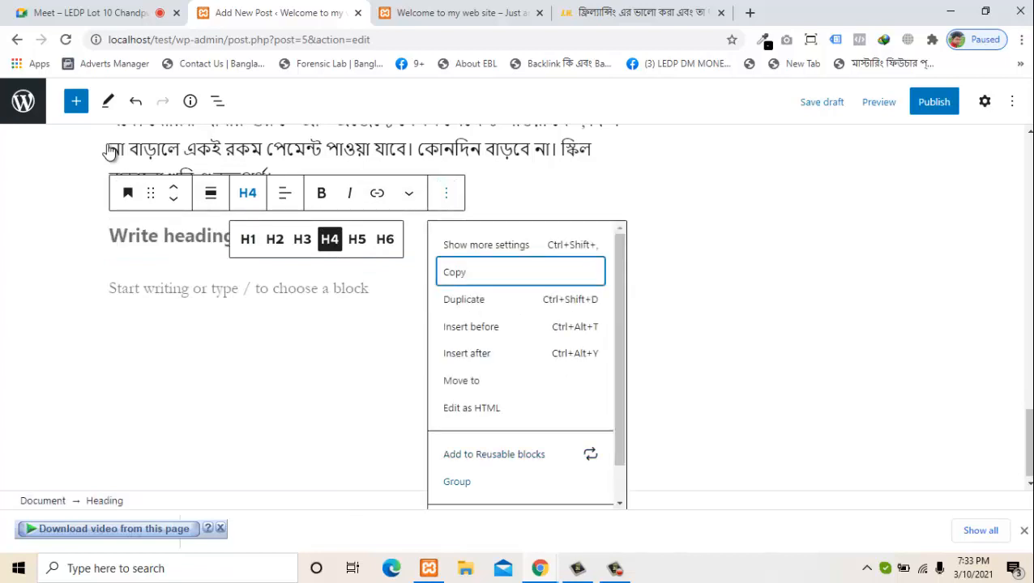
scroll(525, 365, "down", 2)
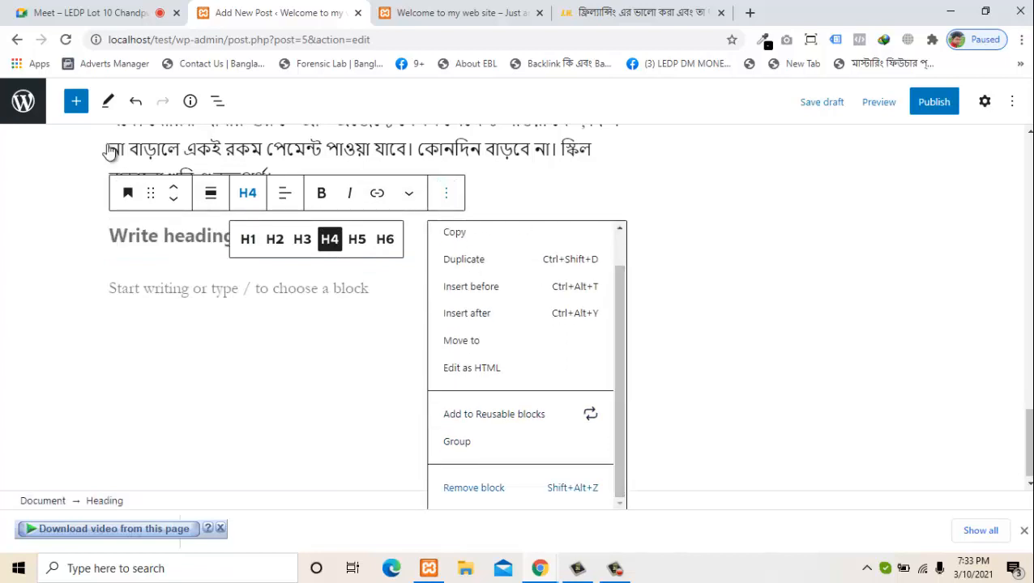
left_click(474, 487)
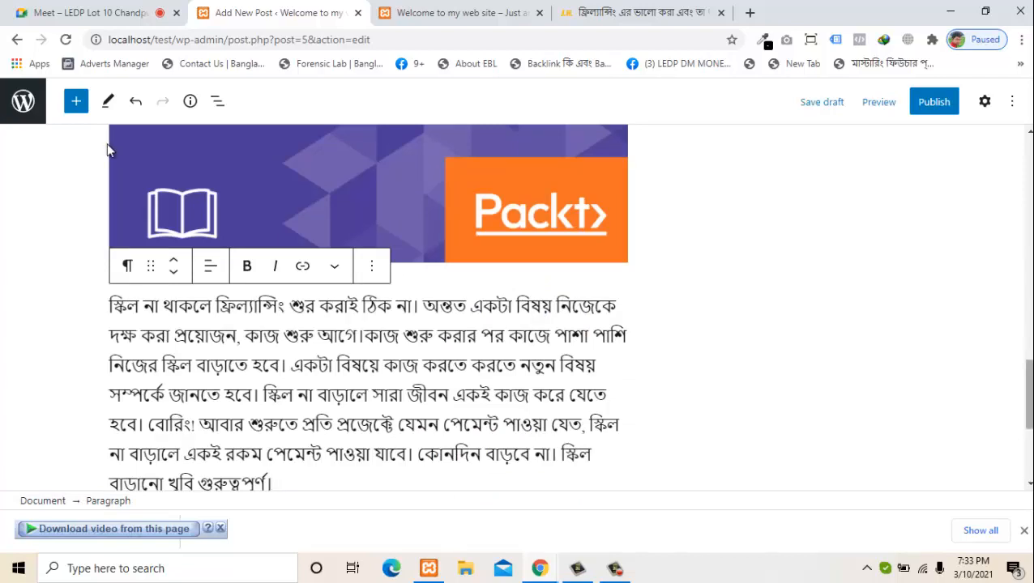
Save the freelancing post as a draft
scroll(109, 150, "down", 3)
scroll(109, 150, "up", 6)
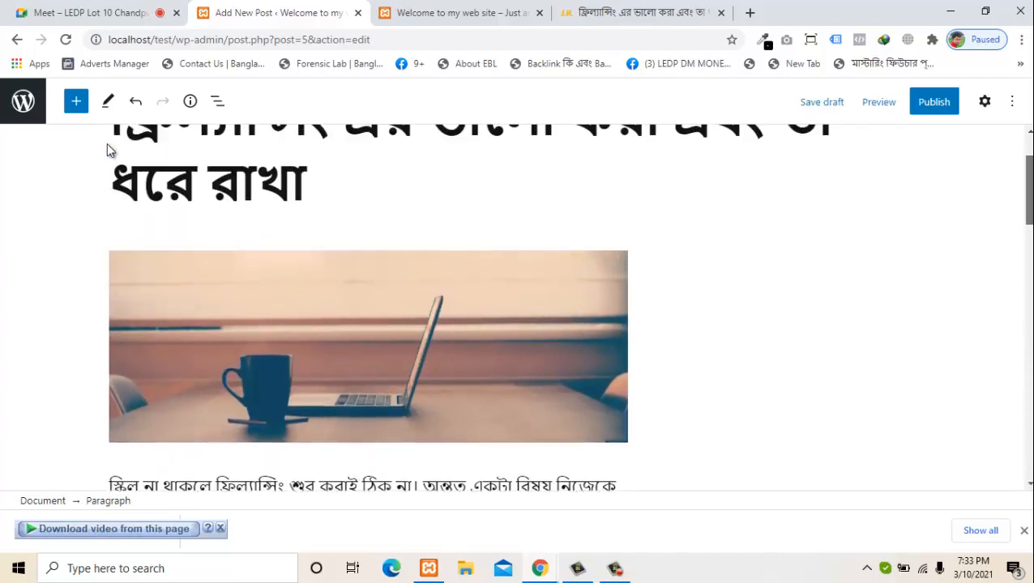
scroll(109, 150, "up", 2)
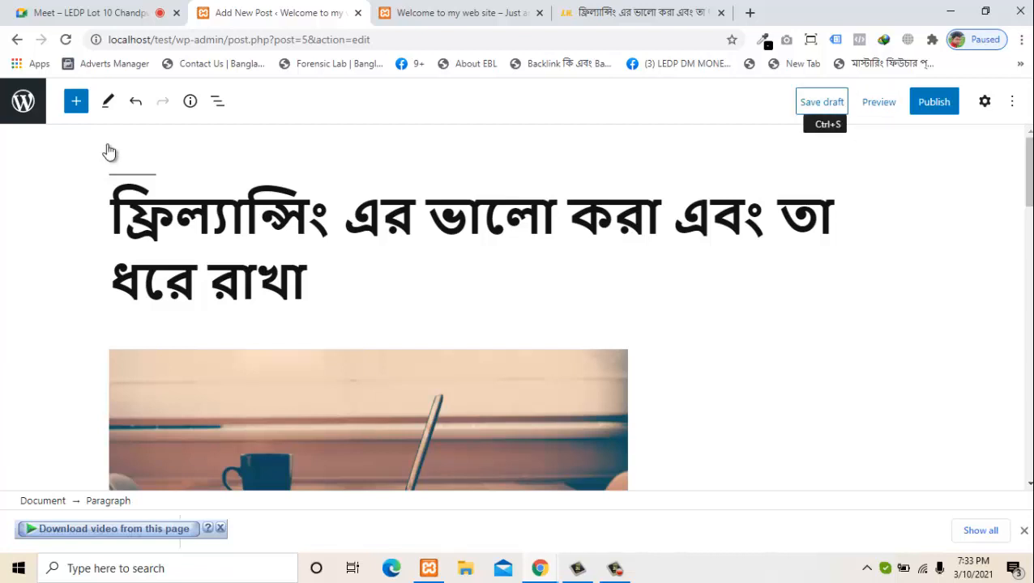
key("ctrl+s")
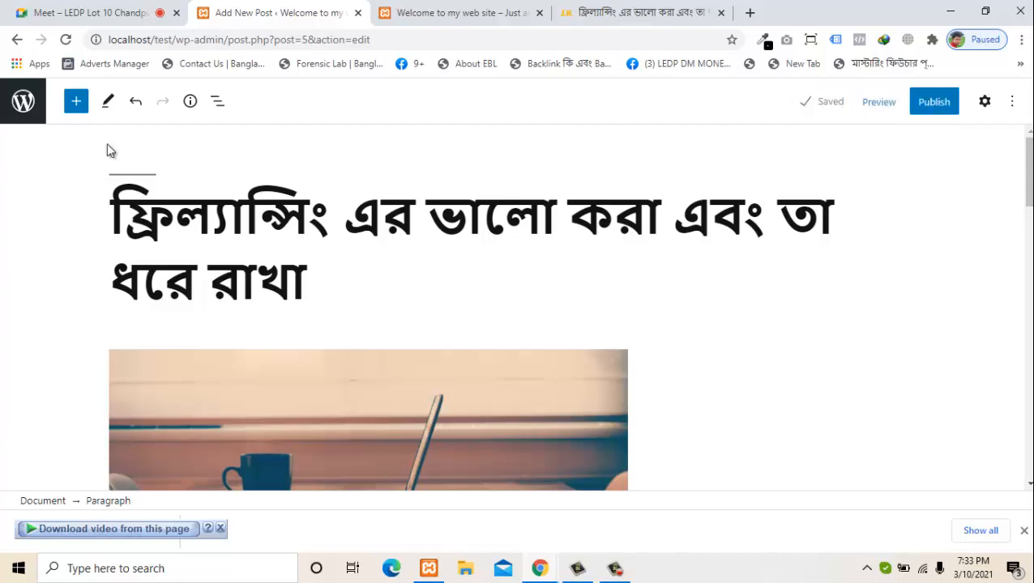
Check the site's front page, dismiss the browser's downloads bar there, and return to the post editor
key("ctrl+Tab")
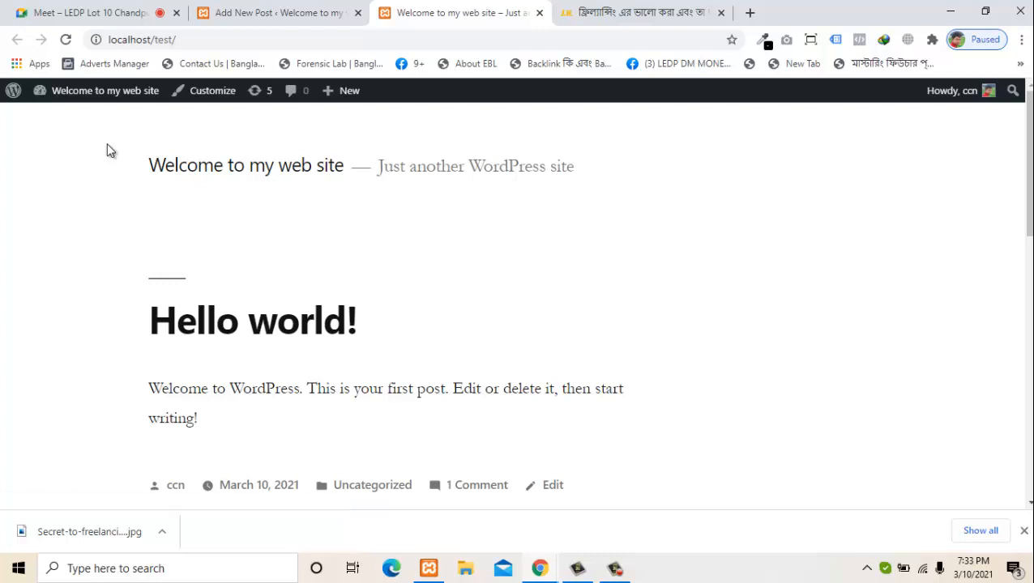
left_click(1024, 530)
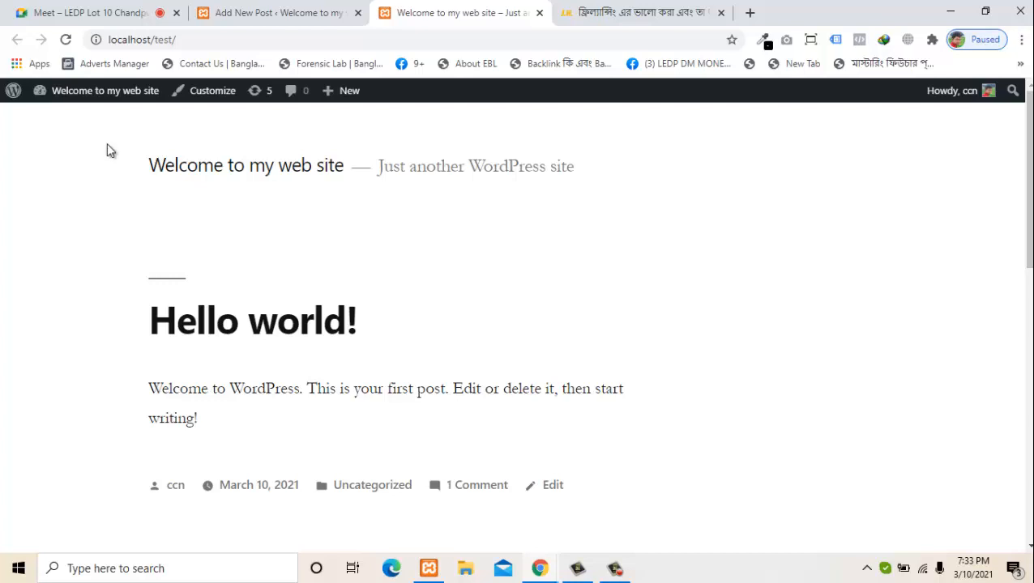
key("ctrl+Page_Up")
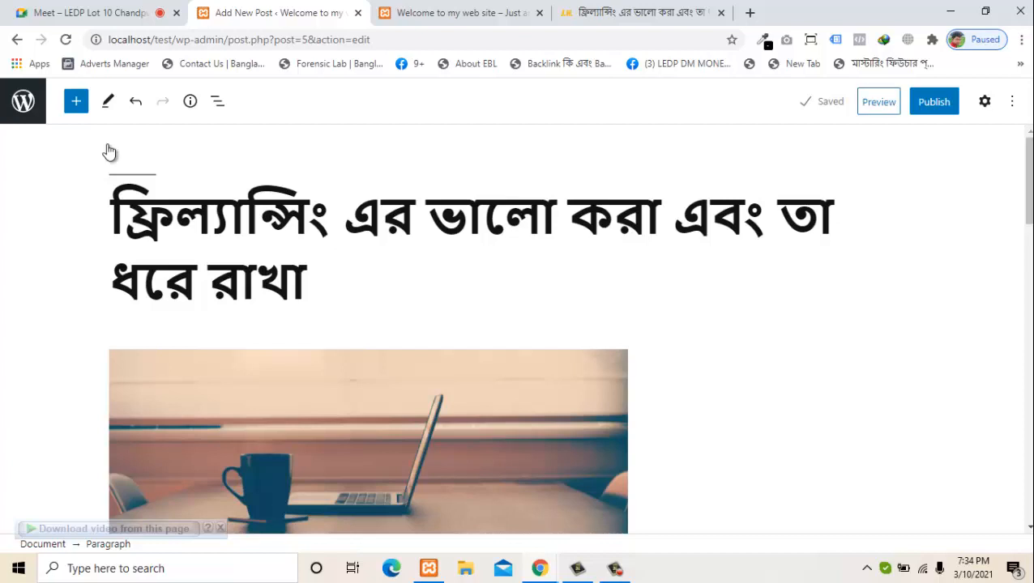
Preview the draft post in a new tab and look through the page down to the comment form
left_click(878, 101)
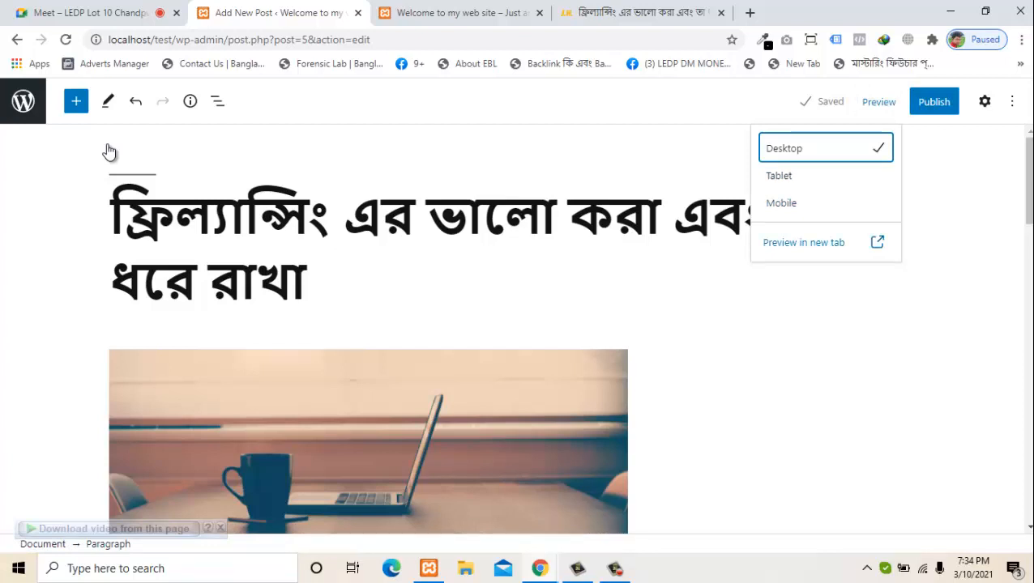
left_click(804, 242)
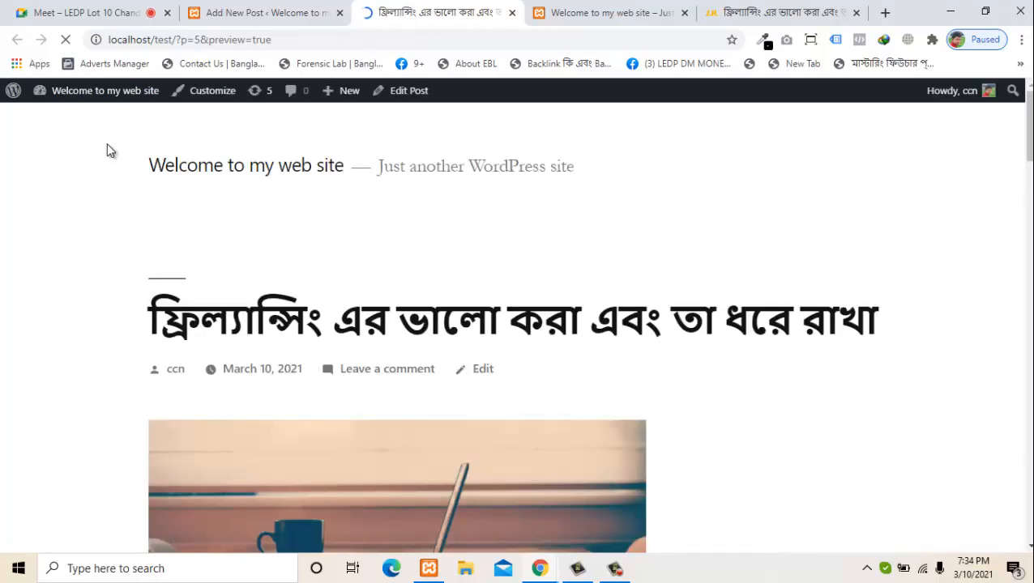
scroll(111, 150, "down", 8)
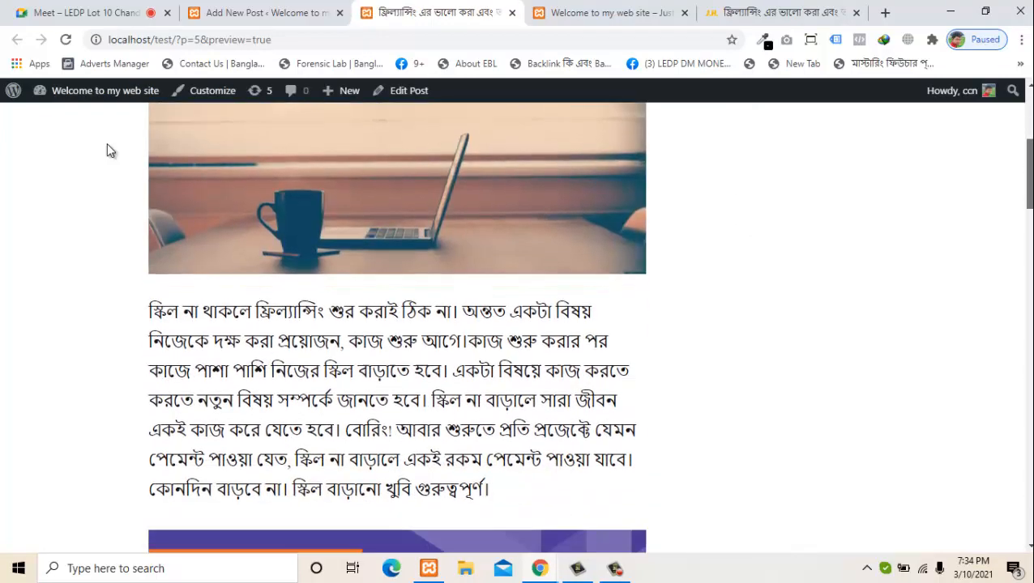
scroll(111, 151, "down", 10)
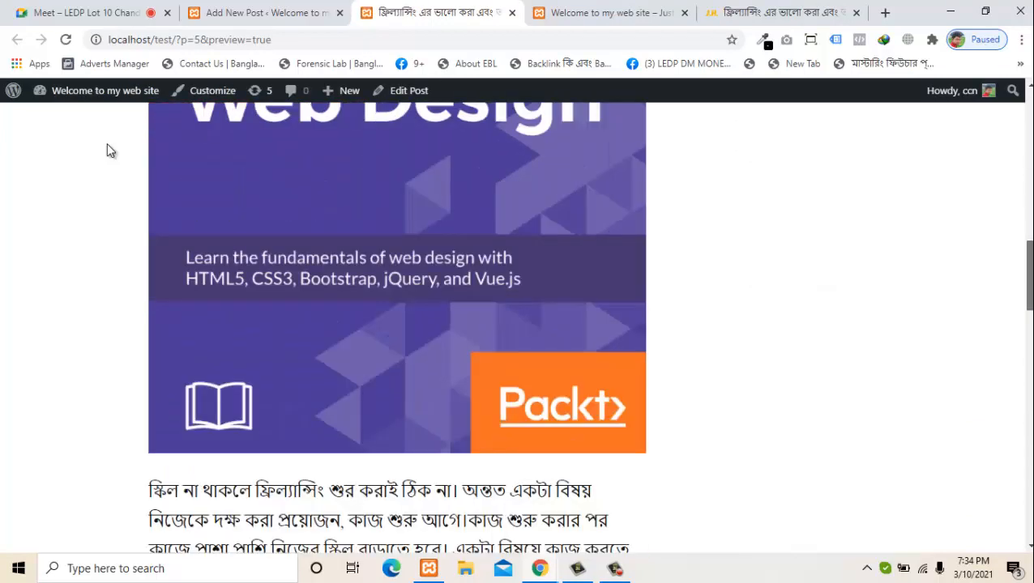
scroll(111, 151, "down", 3)
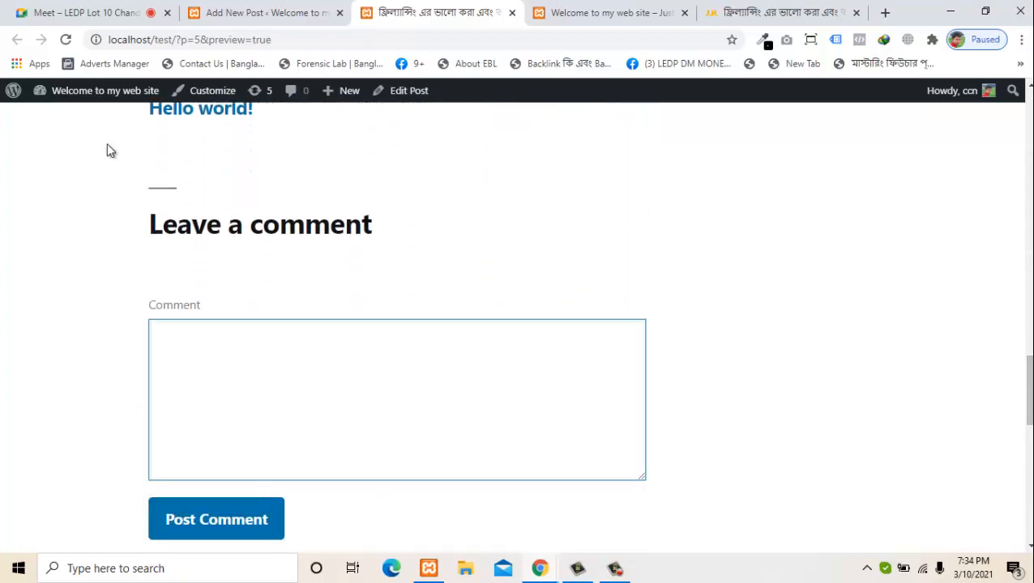
scroll(111, 150, "up", 20)
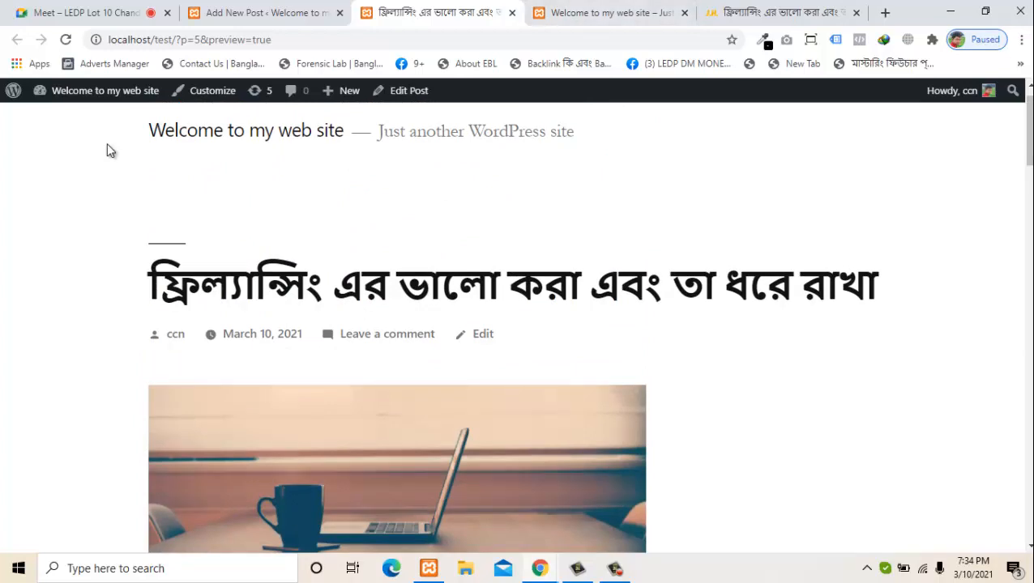
Close the post preview, open the post's settings in the editor, and look through them down to the permalink and categories
key("ctrl+w")
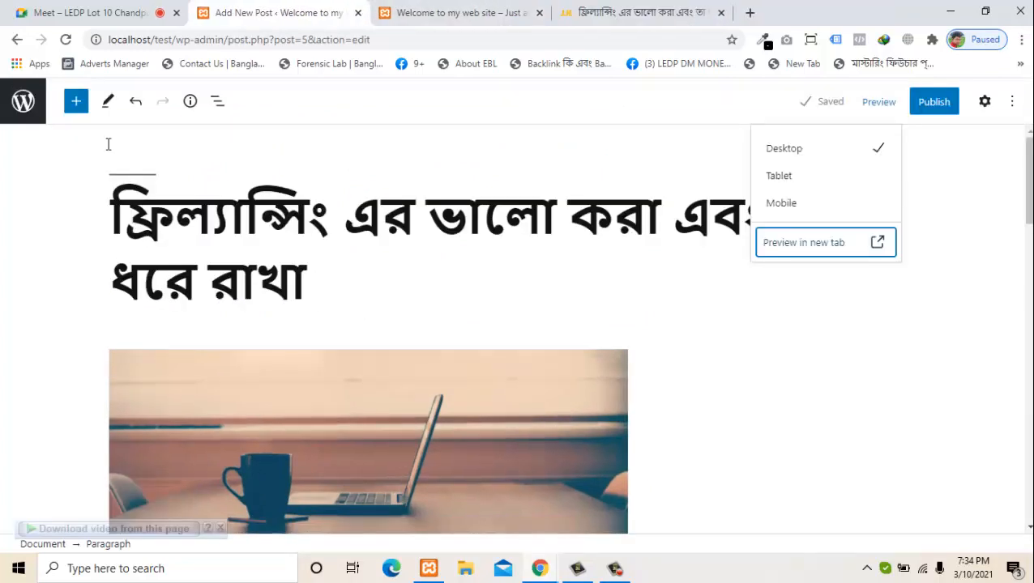
left_click(108, 145)
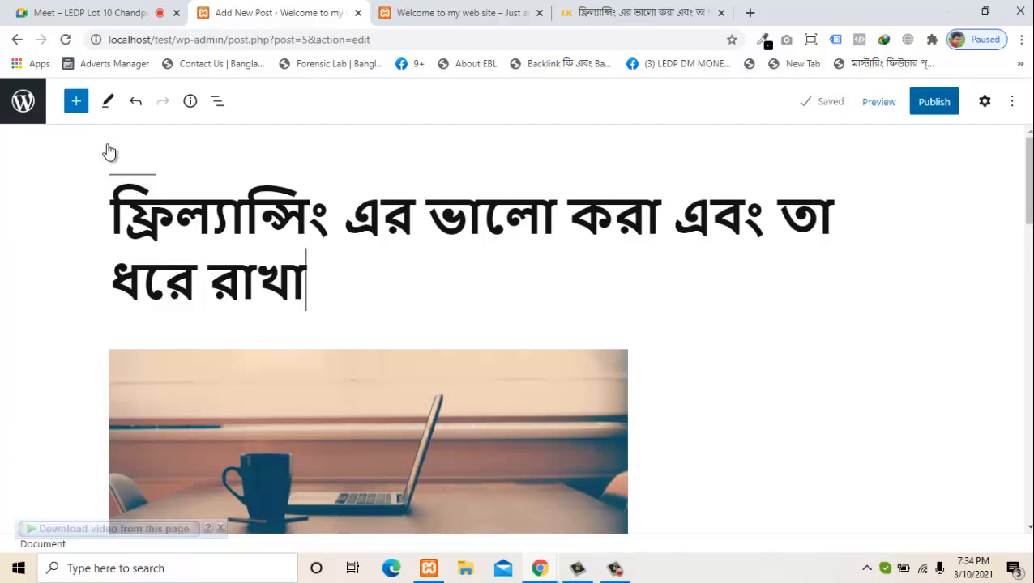
key("shift+Tab")
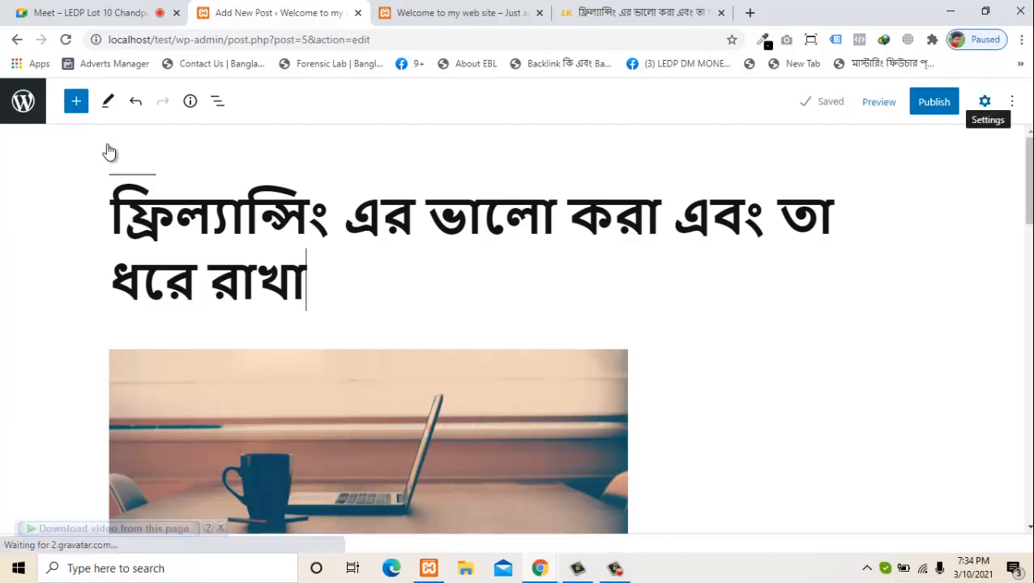
key("Return")
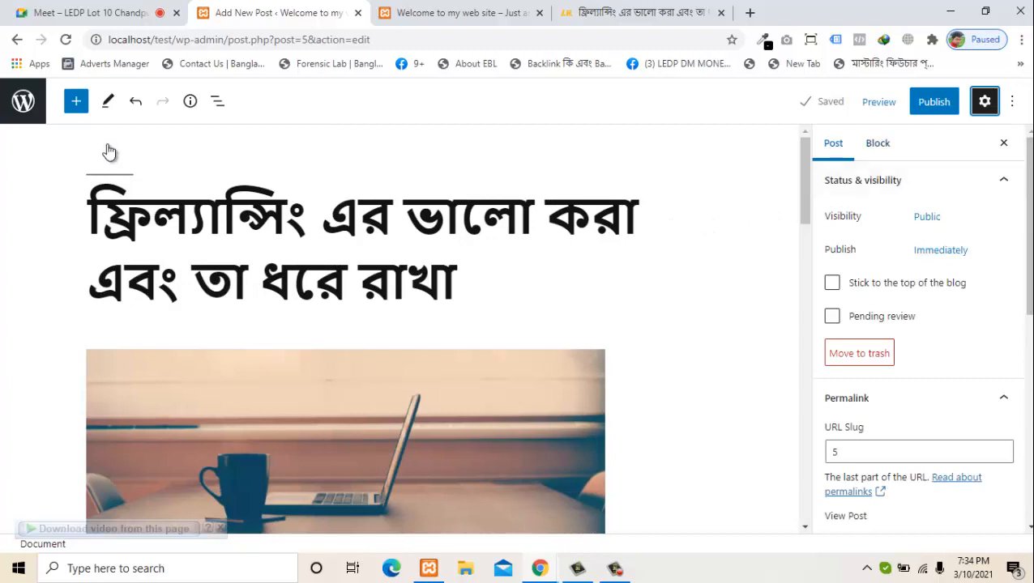
left_click(877, 143)
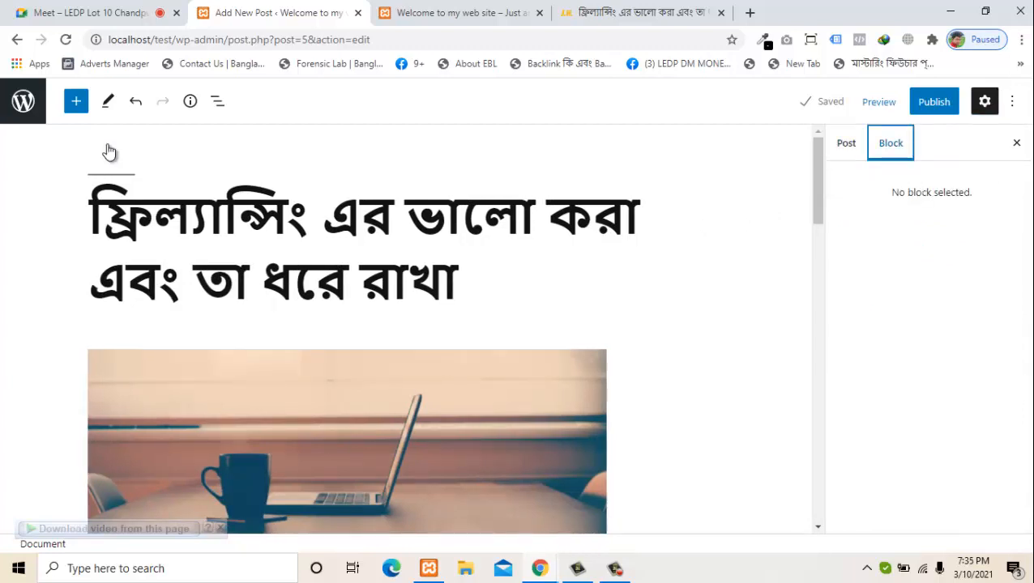
left_click(846, 143)
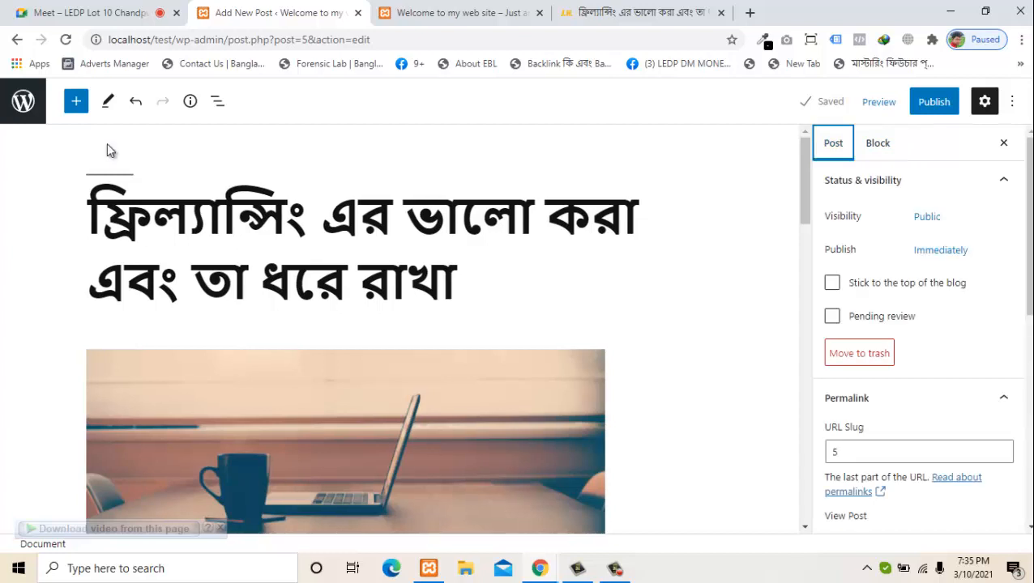
scroll(920, 324, "down", 2)
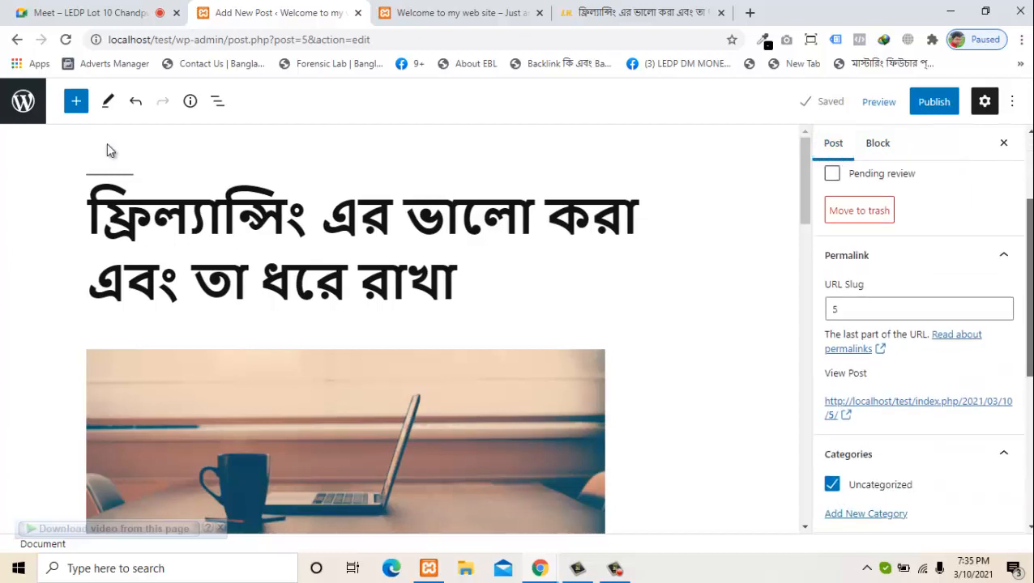
scroll(919, 324, "down", 1)
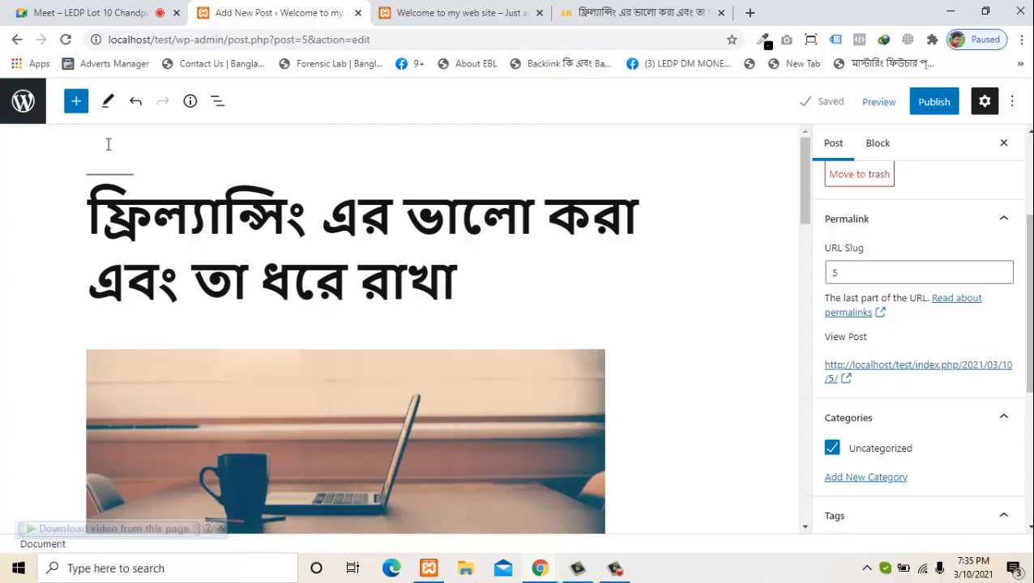
Open the admin dashboard from the site's front page, keeping the post editor open in its own tab
key("ctrl+Tab")
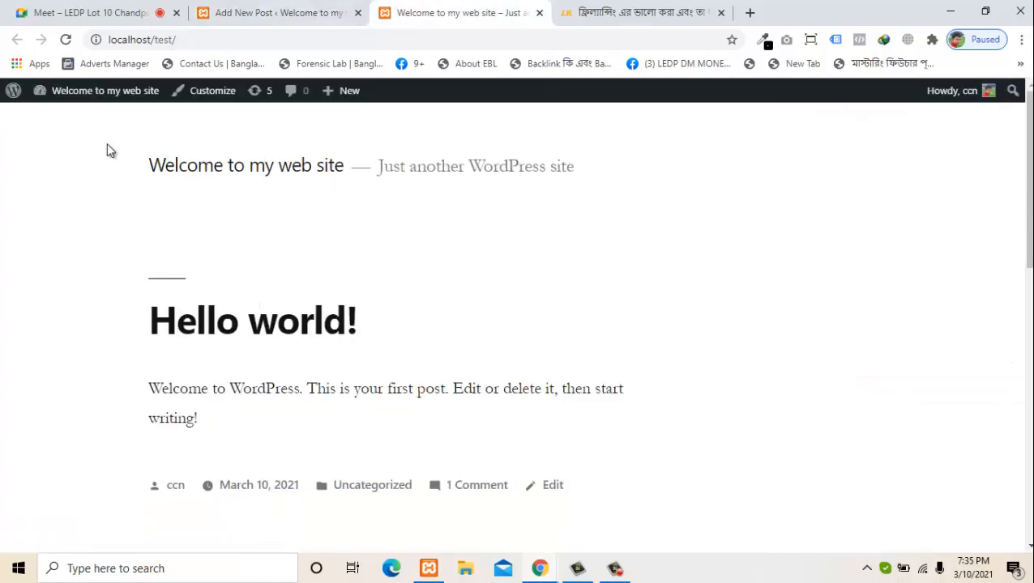
mouse_move(109, 152)
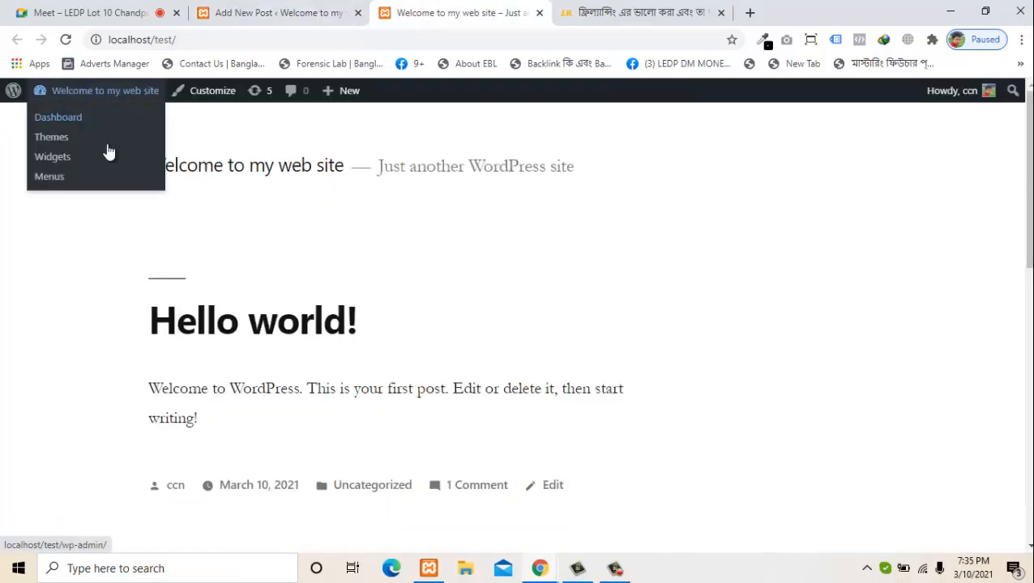
left_click(109, 153)
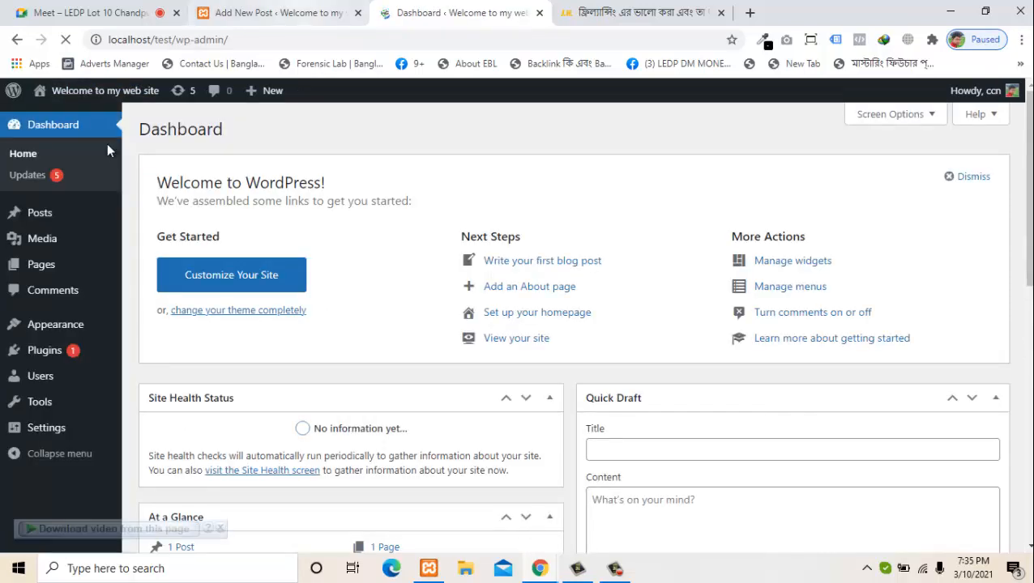
key("ctrl+shift+Tab")
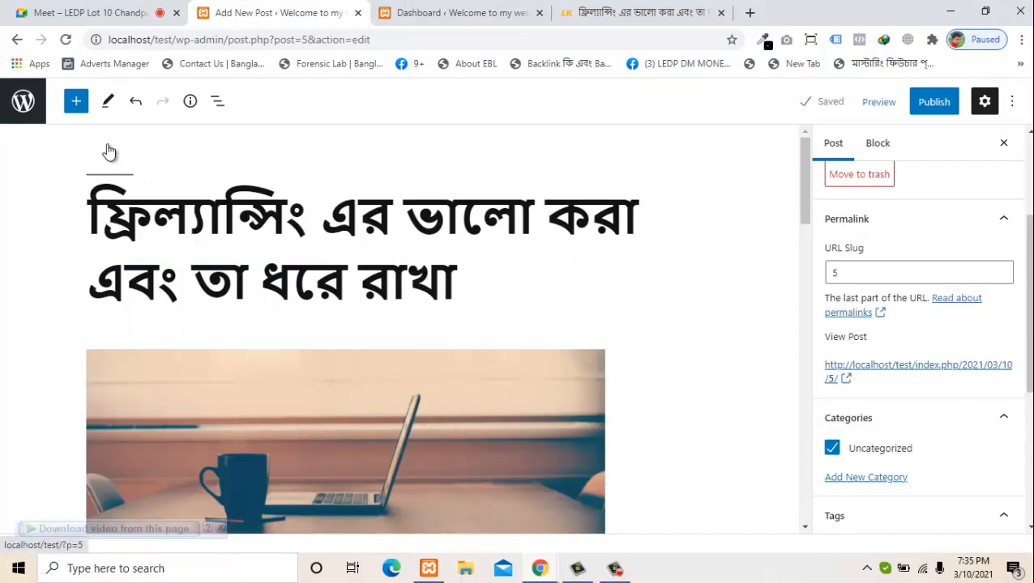
key("ctrl+Tab")
key("ctrl+Tab")
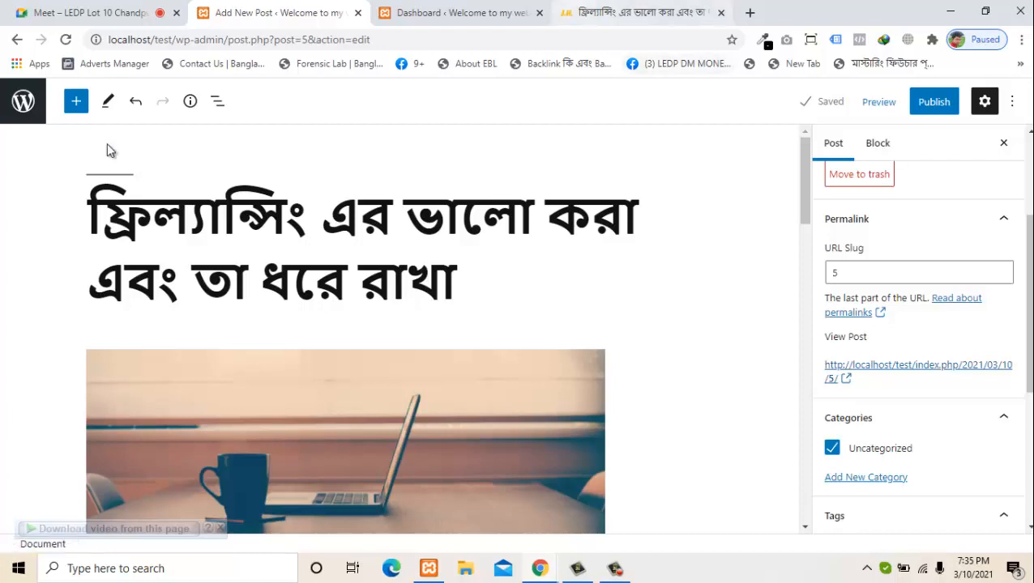
key("ctrl+shift+Tab")
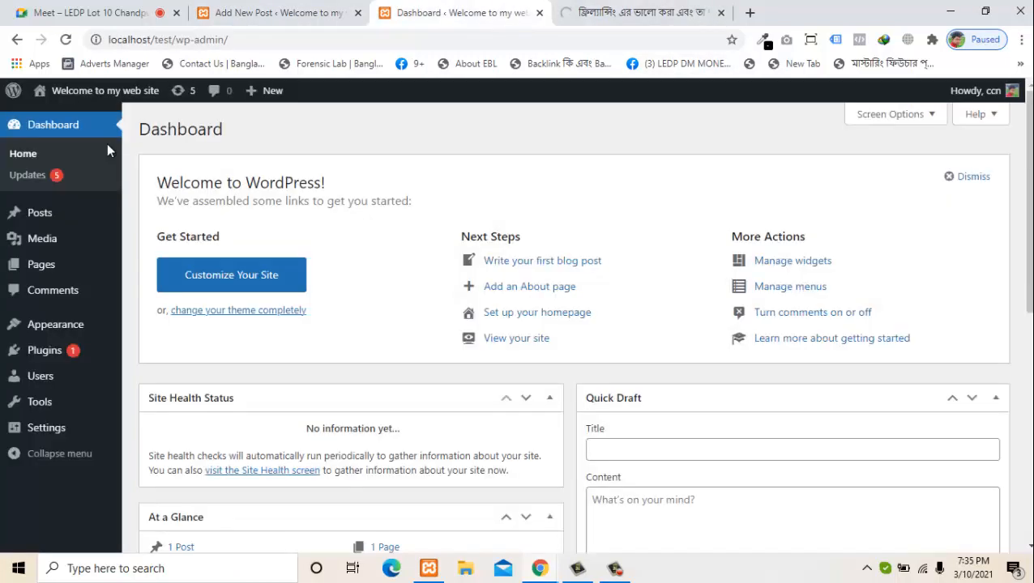
Set the site's permalink structure to Post name and save the changes
mouse_move(46, 427)
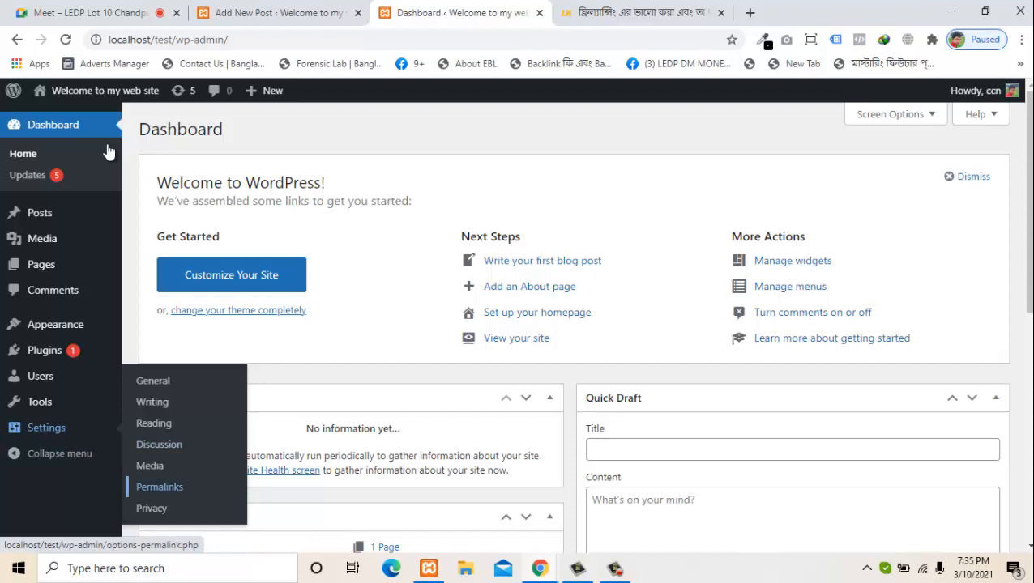
left_click(108, 151)
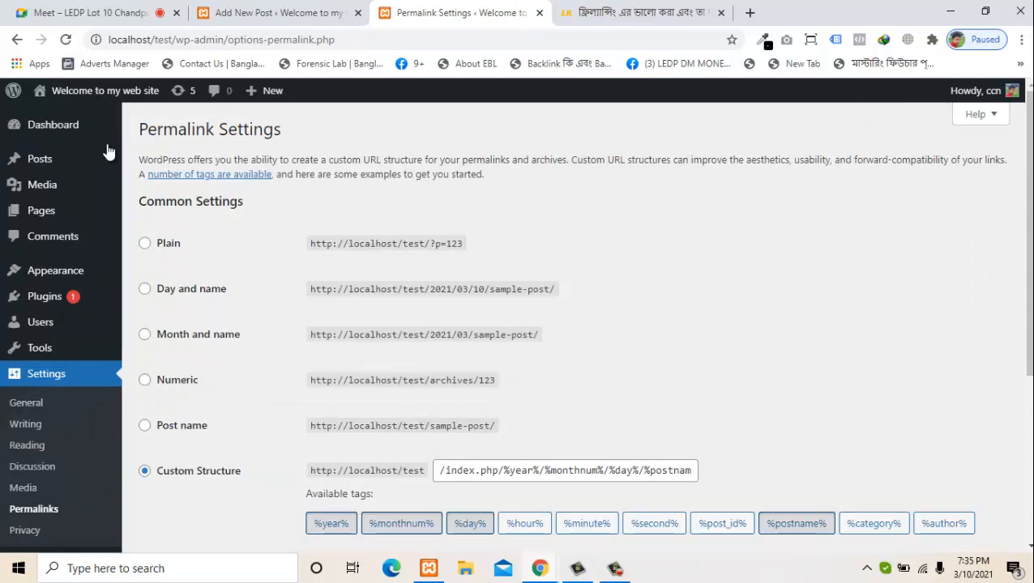
key("Up")
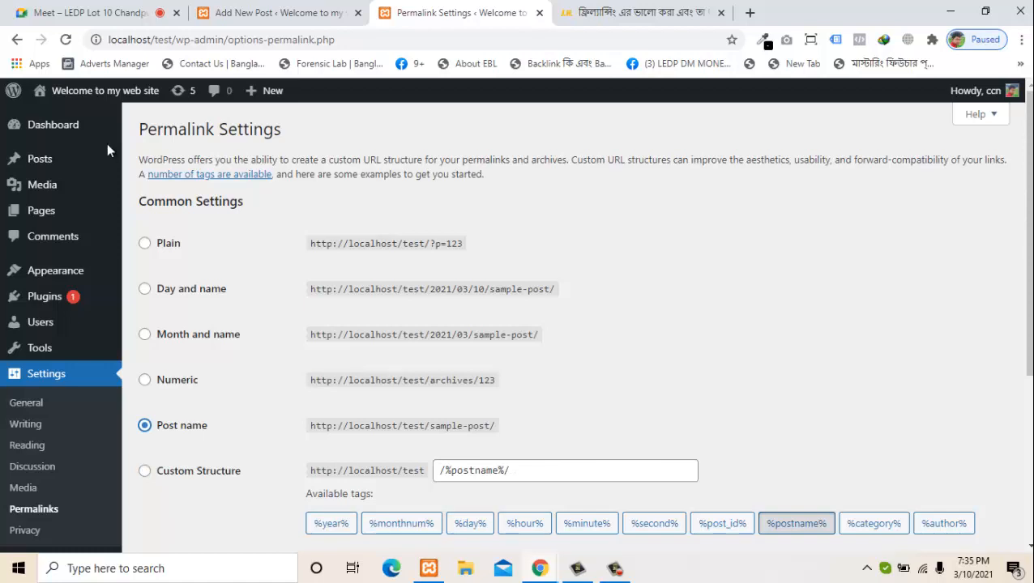
scroll(107, 143, "down", 5)
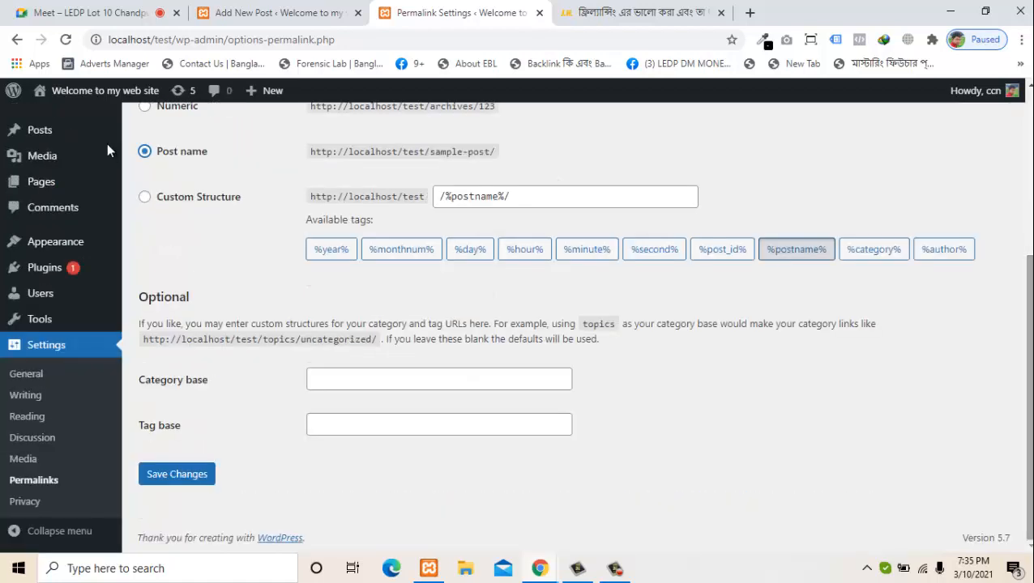
key("Return")
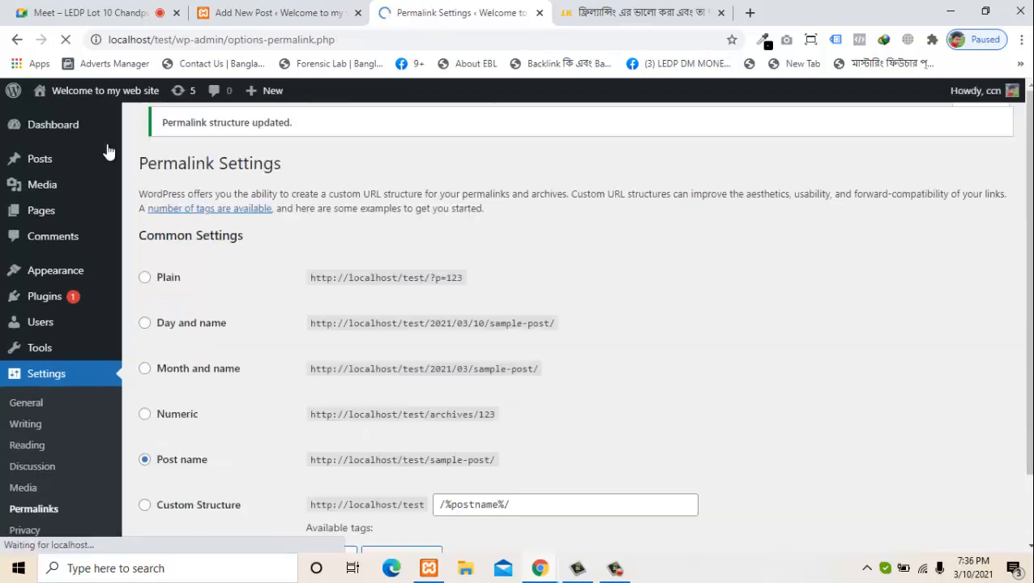
Return to the post editor, reload it, and show the post's permalink settings
key("ctrl+shift+Tab")
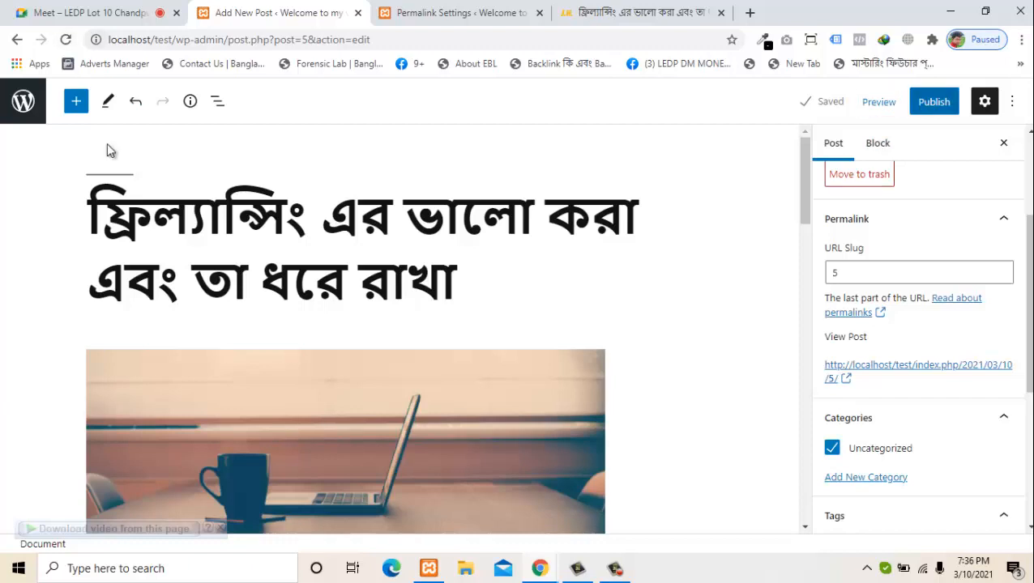
key("F5")
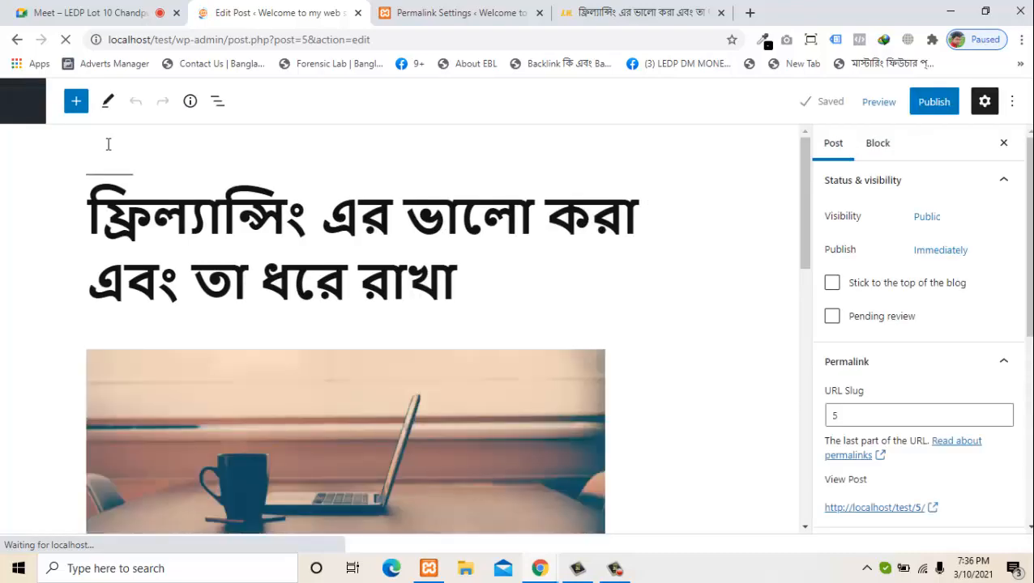
left_click_drag(1027, 235, 1028, 302)
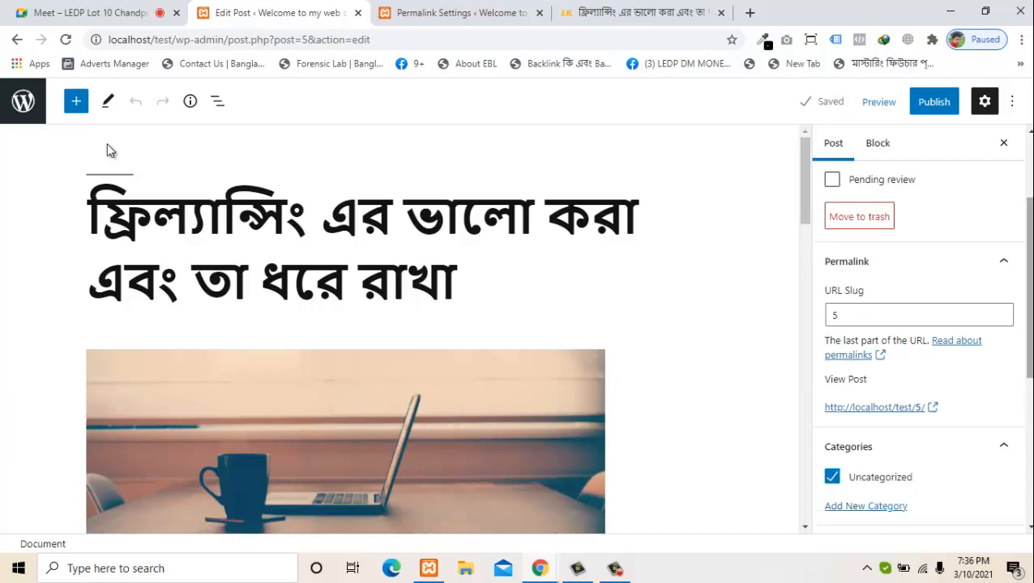
Try editing the post's URL slug and save the draft again
left_click(919, 315)
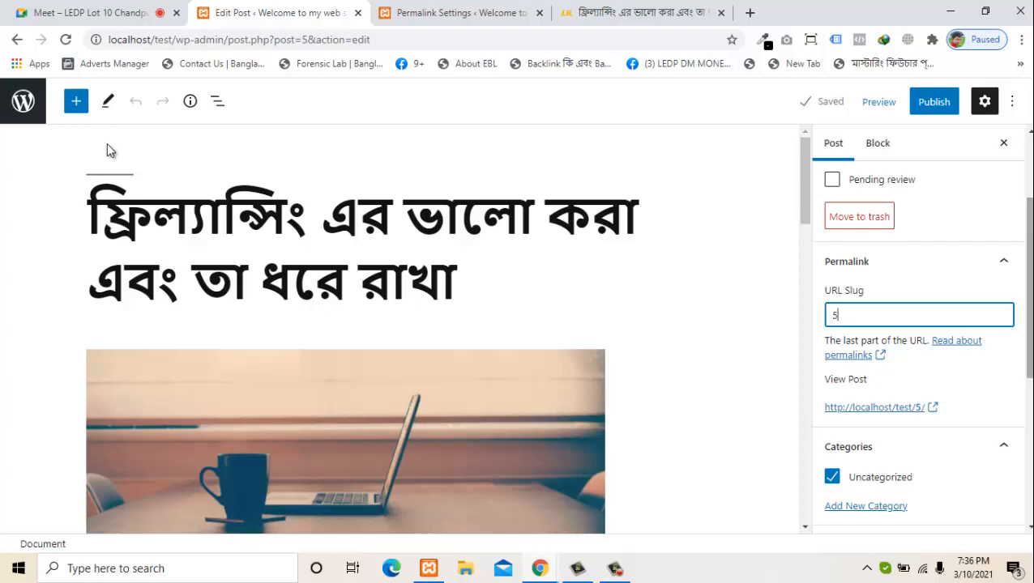
mouse_move(1029, 288)
left_mouse_down()
mouse_move(1029, 431)
mouse_move(1029, 227)
left_mouse_up()
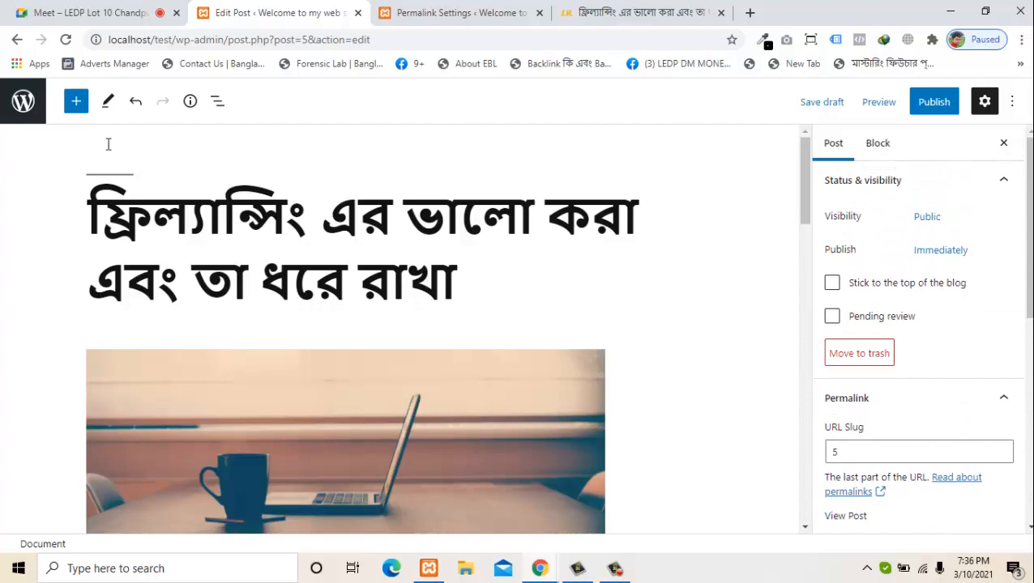
left_click(822, 103)
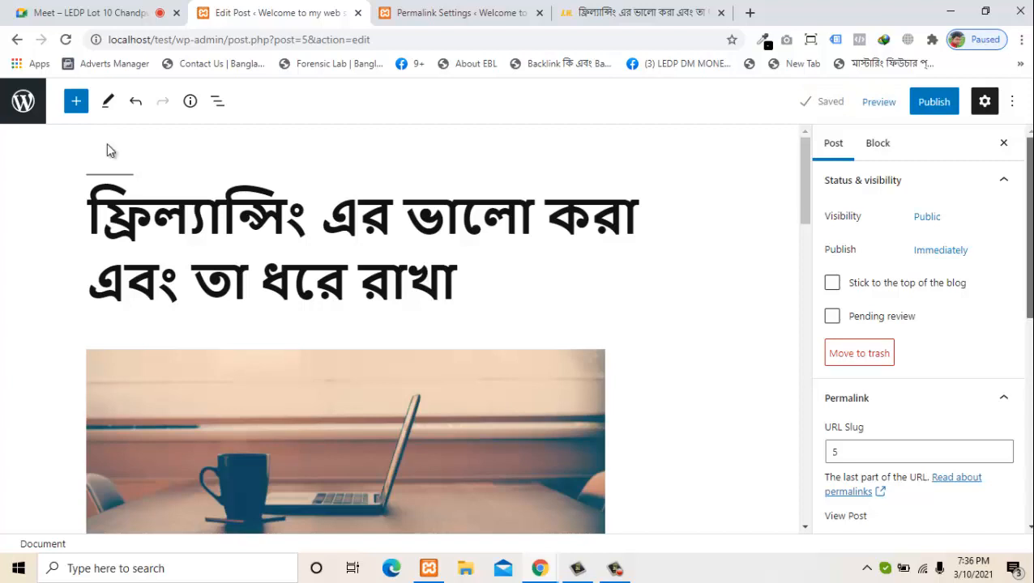
Select and copy the post's full Bengali title
scroll(920, 341, "down", 2)
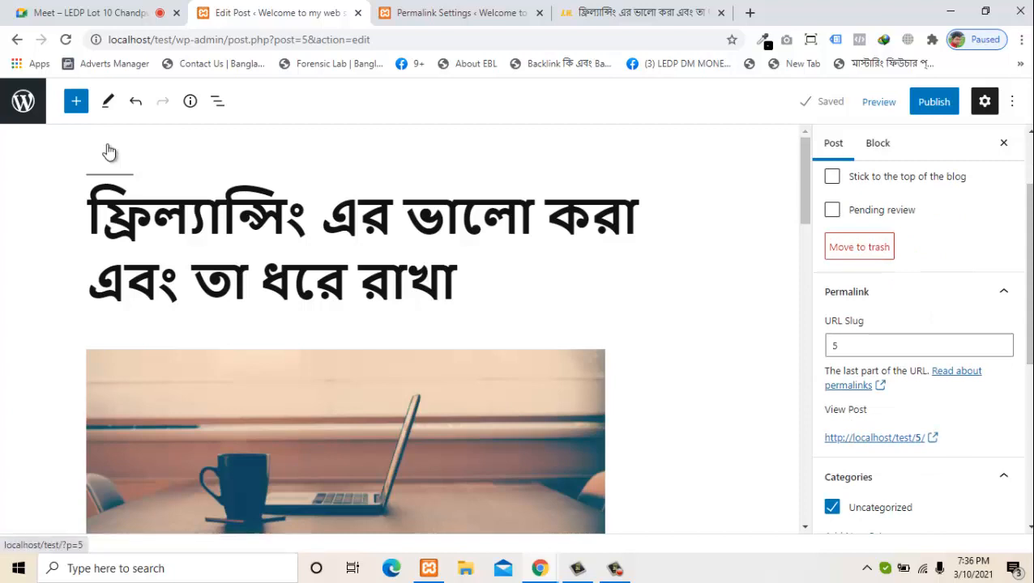
left_click(918, 345)
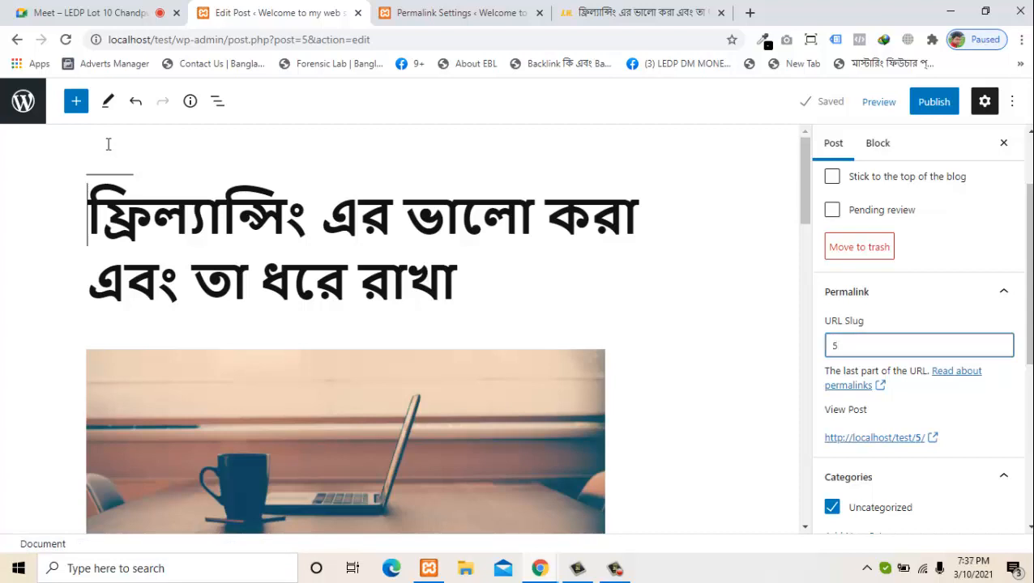
double_click(109, 144)
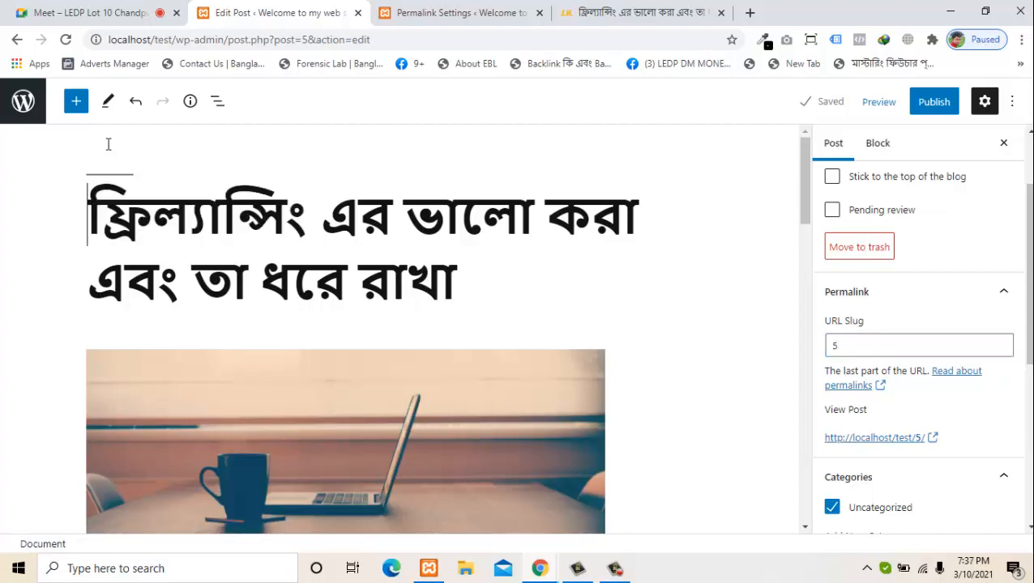
triple_click(108, 144)
key("ctrl+c")
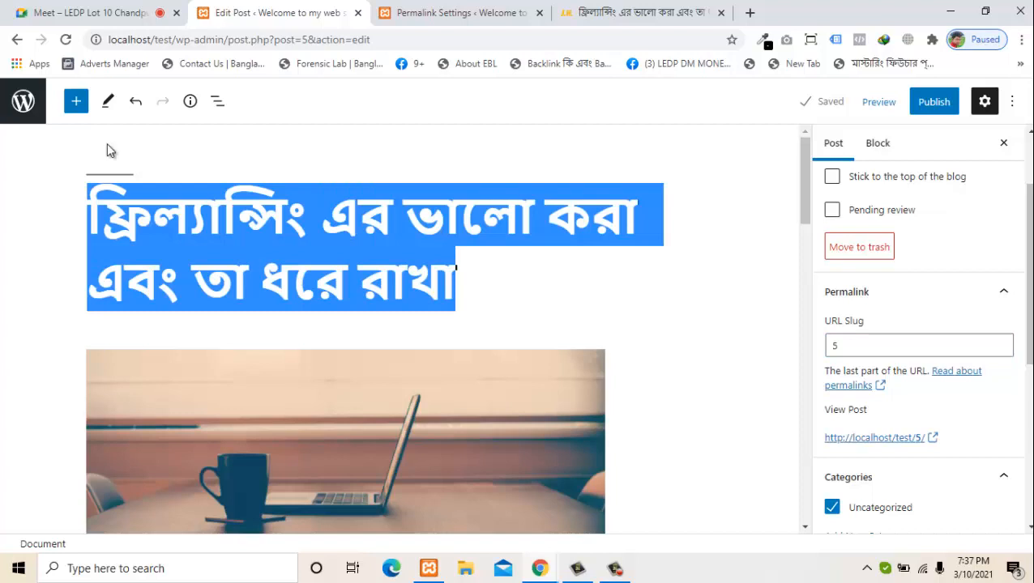
right_click(108, 219)
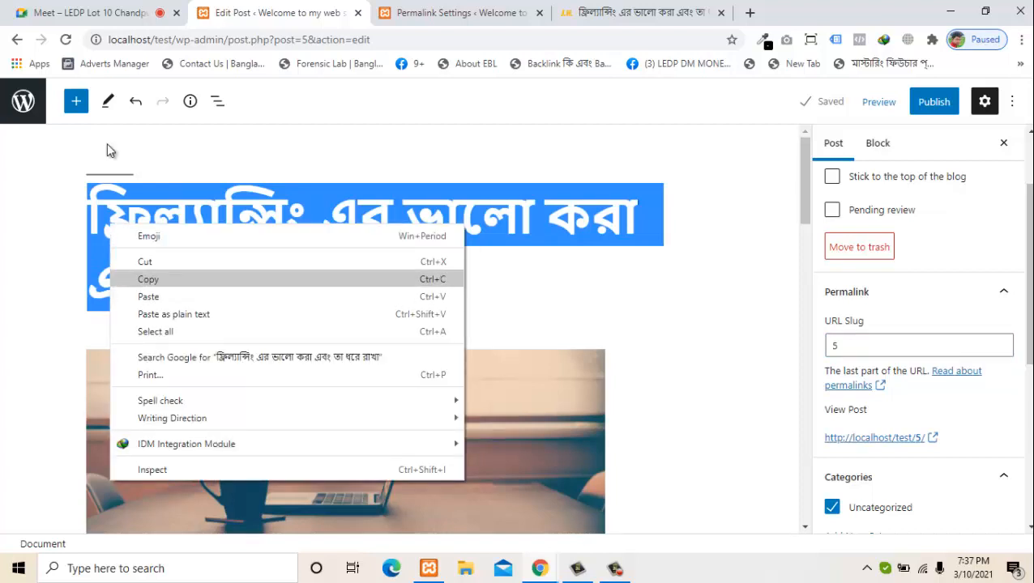
left_click(147, 280)
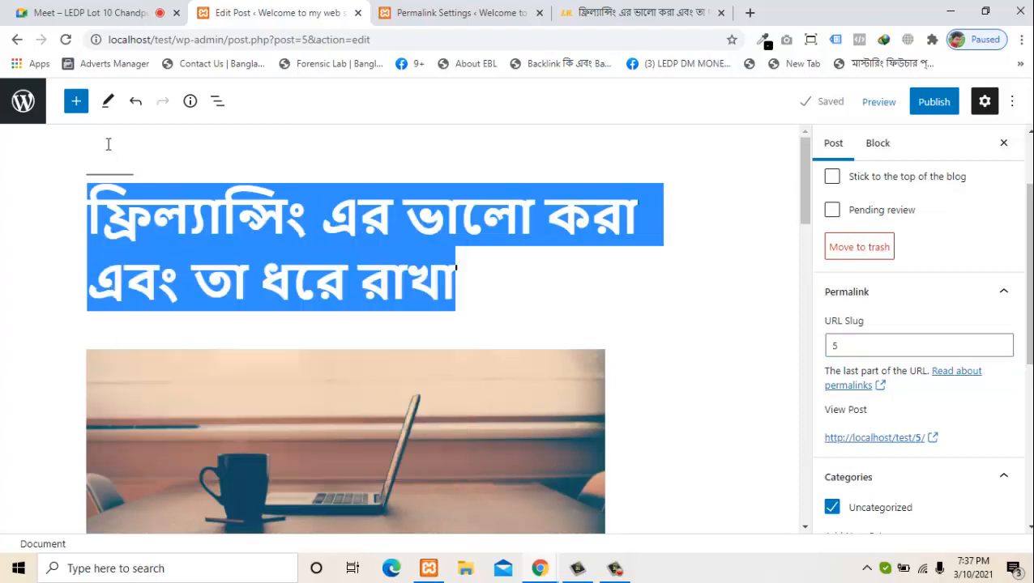
Try to replace the URL slug with the copied title ফ্রিল্যান্সিং এর ভালো করা এবং তা ধরে রাখা, and recheck the post settings
left_click(108, 144)
left_click(891, 346)
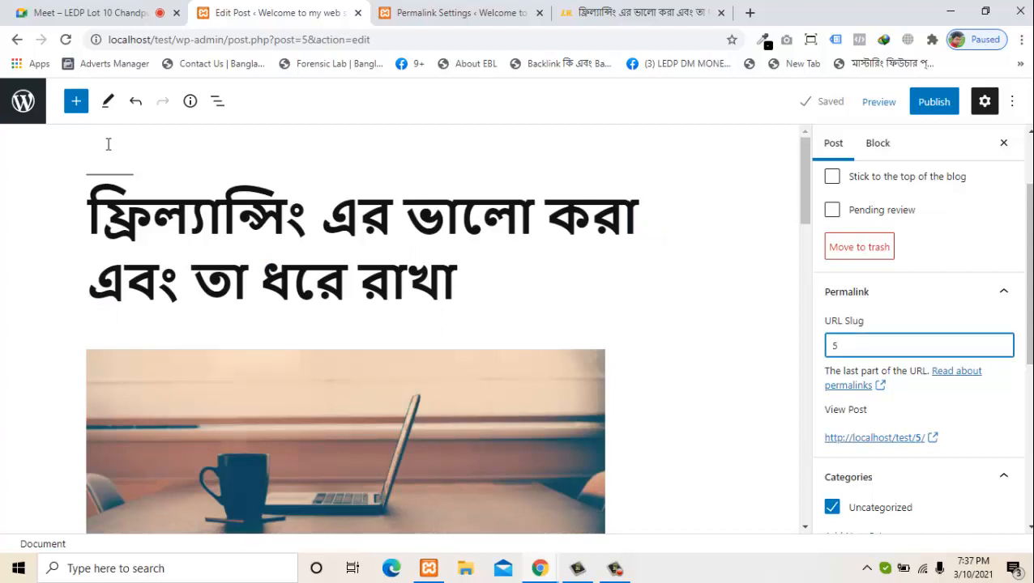
key("BackSpace")
key("ctrl+v")
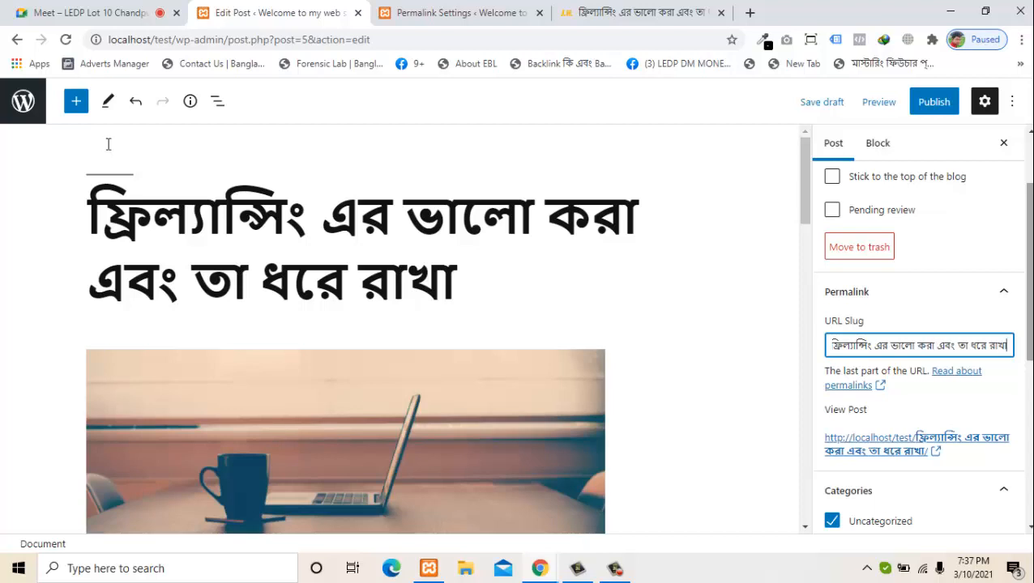
left_click(109, 144)
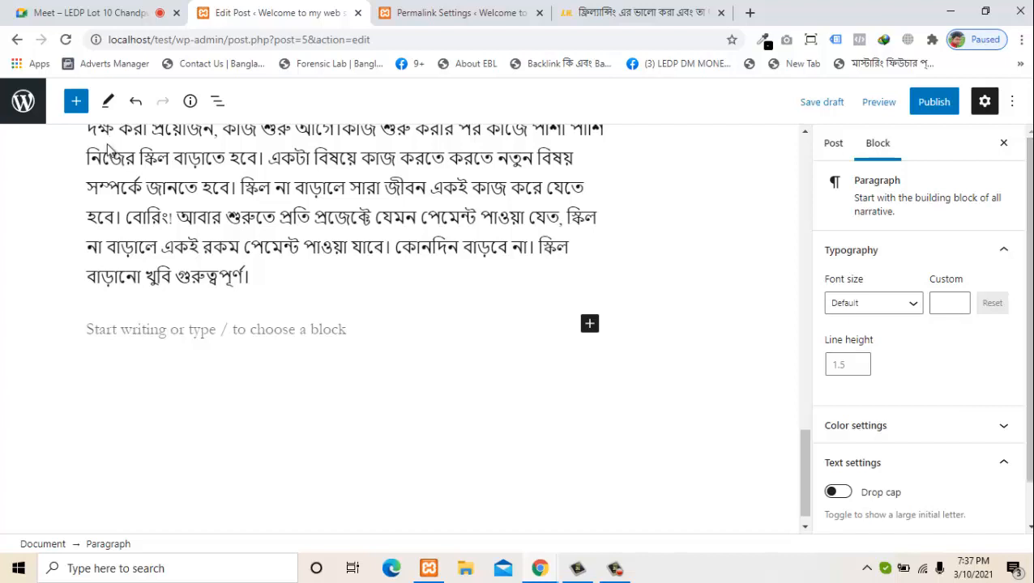
left_click(833, 144)
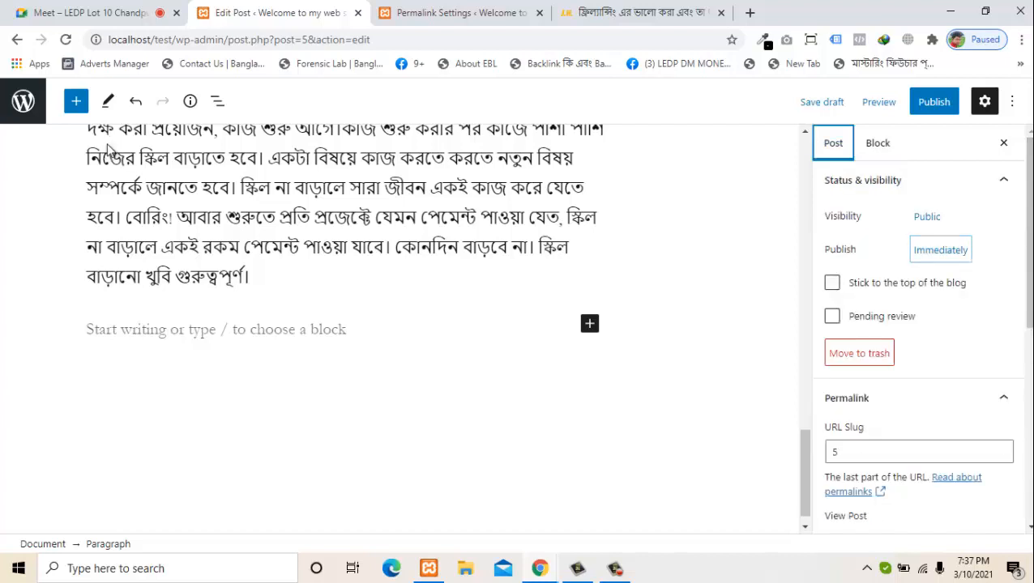
Try again to replace the URL slug with the copied title ফ্রিল্যান্সিং এর ভালো করা এবং তা ধরে রাখা
scroll(919, 340, "down", 2)
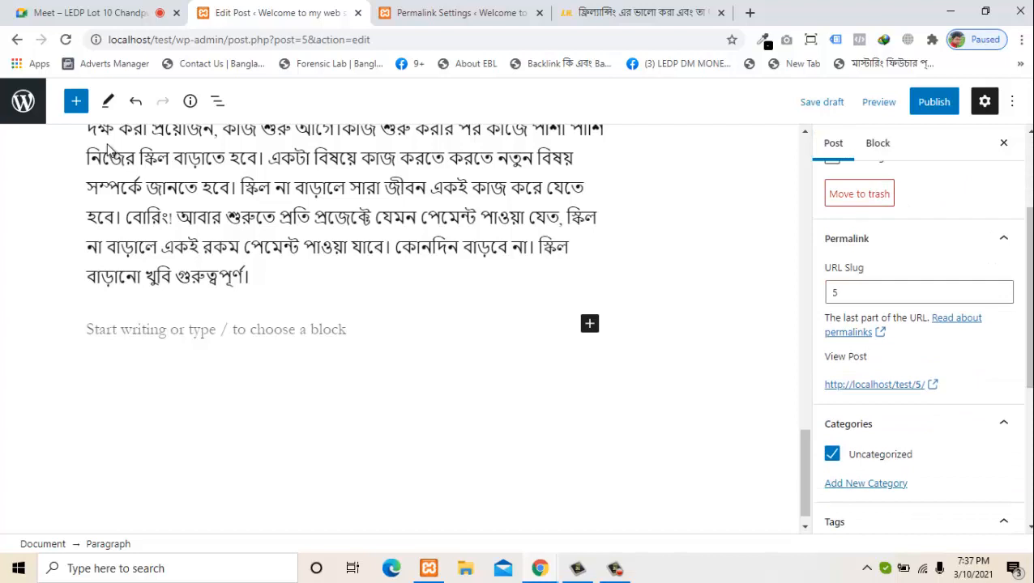
left_click(919, 292)
key("ctrl+a")
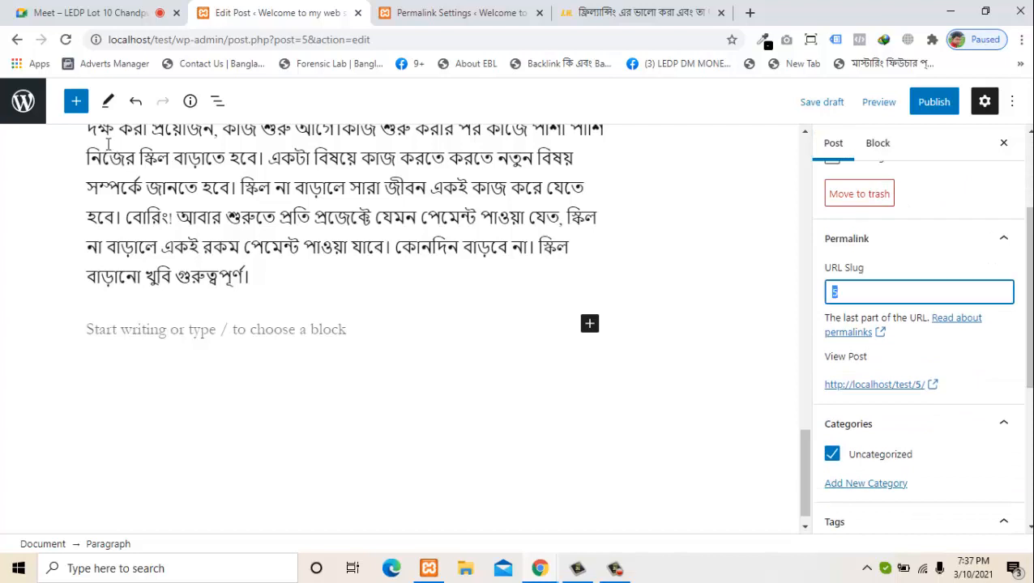
key("ctrl+v")
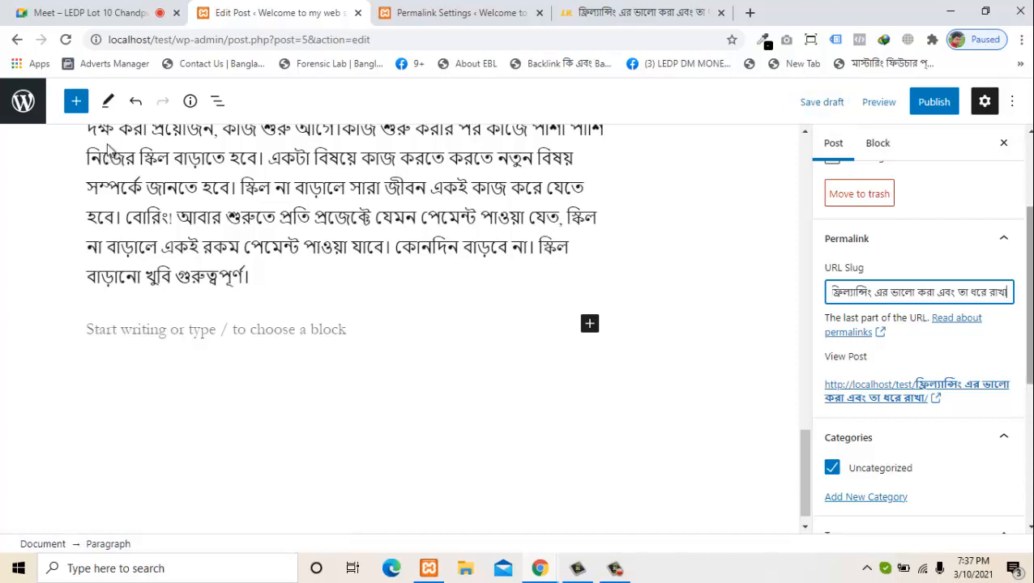
left_click_drag(1029, 295, 1029, 342)
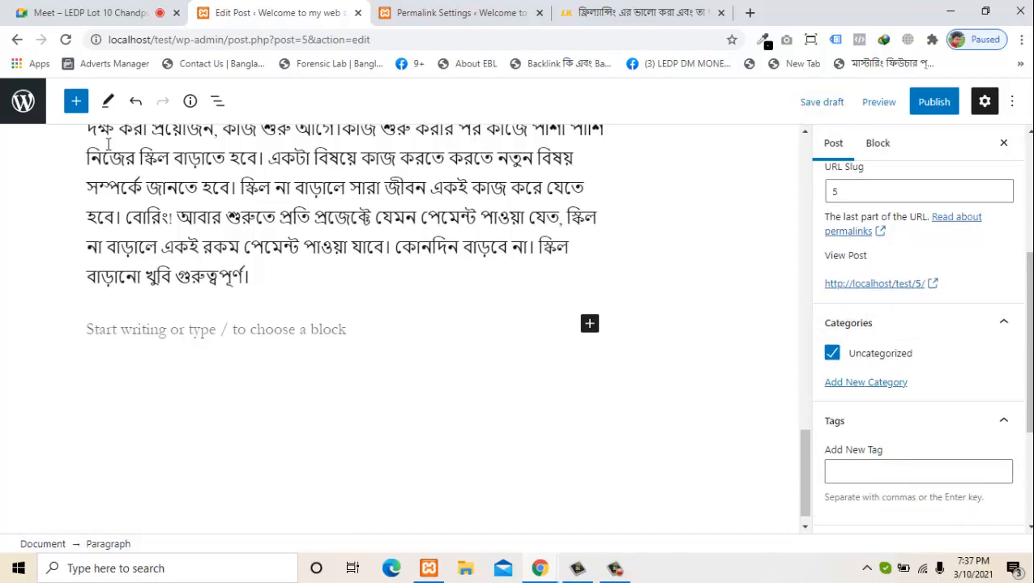
Switch to the jakir.me reference article and copy the word ফ্রিল্যান্সিং from its web address
left_click(636, 13)
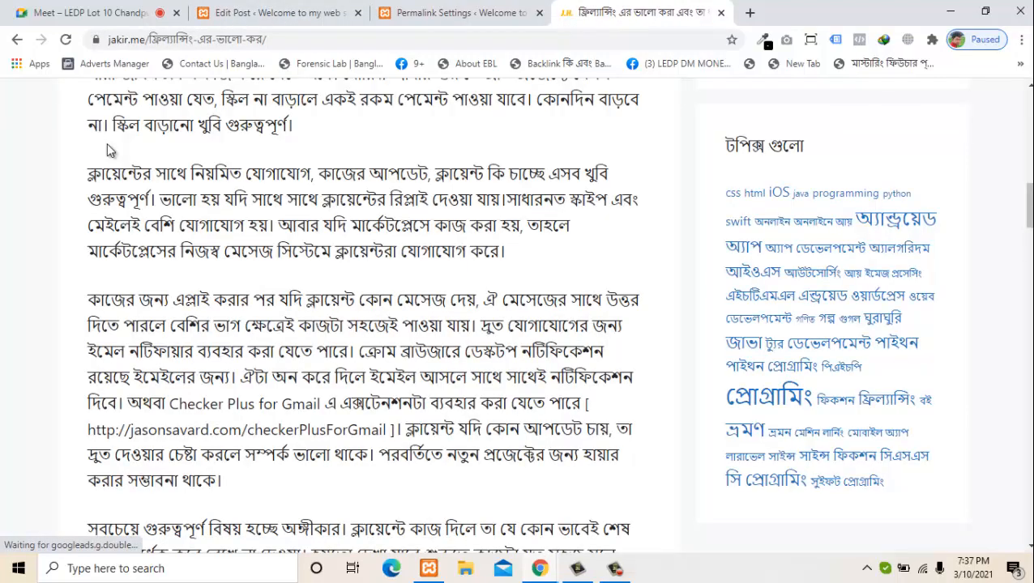
scroll(110, 151, "up", 15)
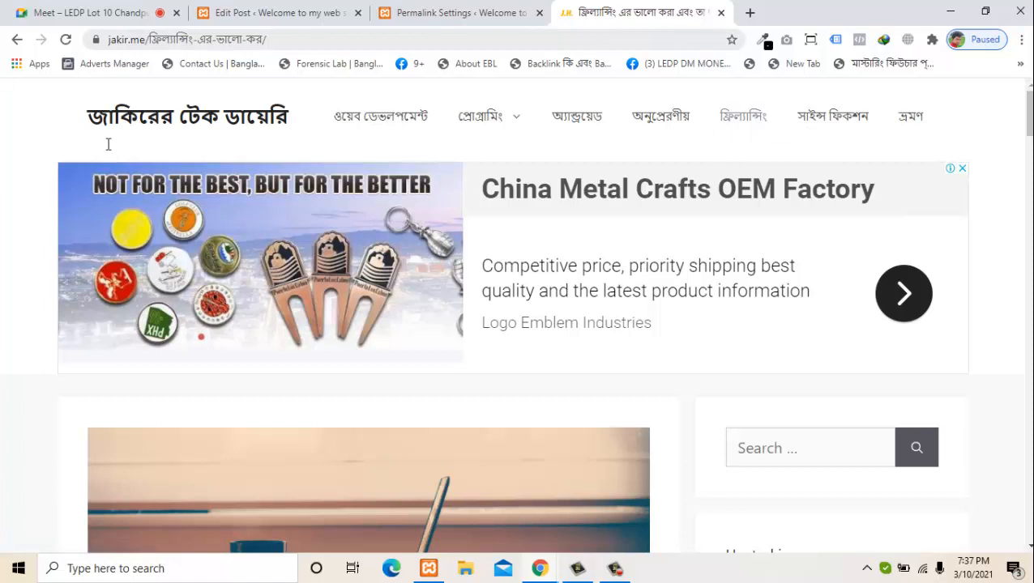
left_click_drag(194, 39, 148, 39)
key("ctrl+c")
right_click(153, 38)
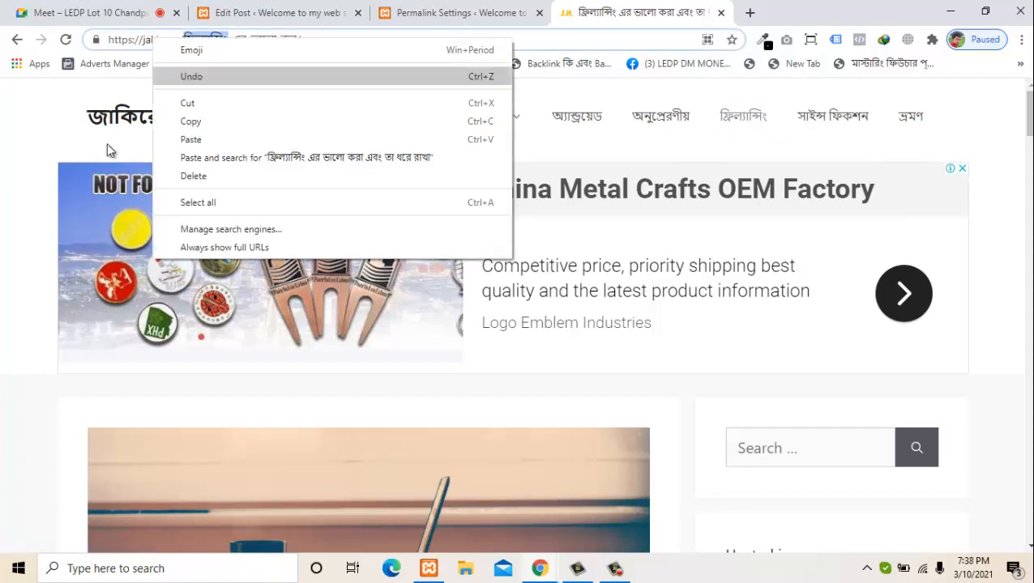
key("Down")
key("Down")
key("Return")
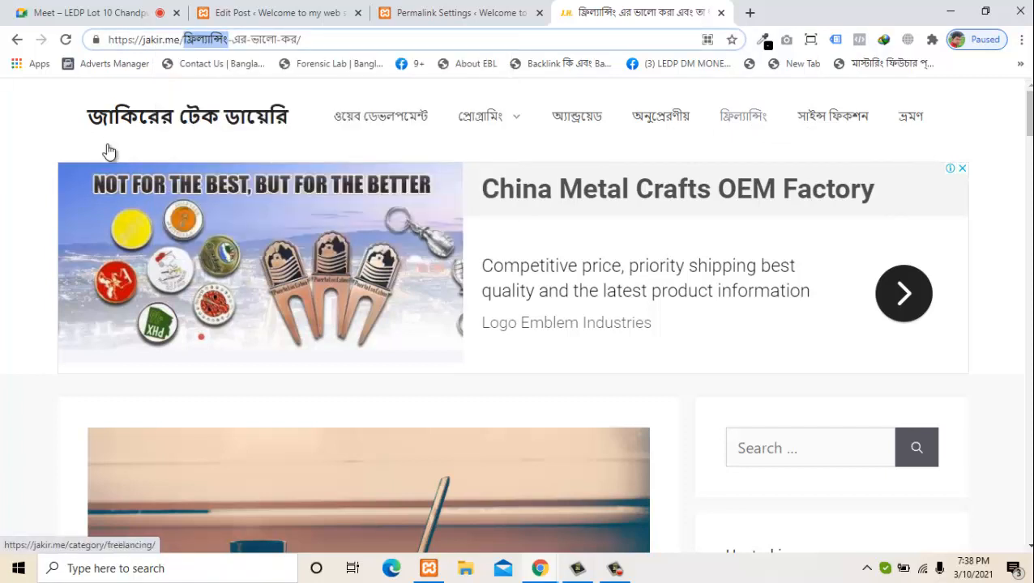
left_click(109, 152)
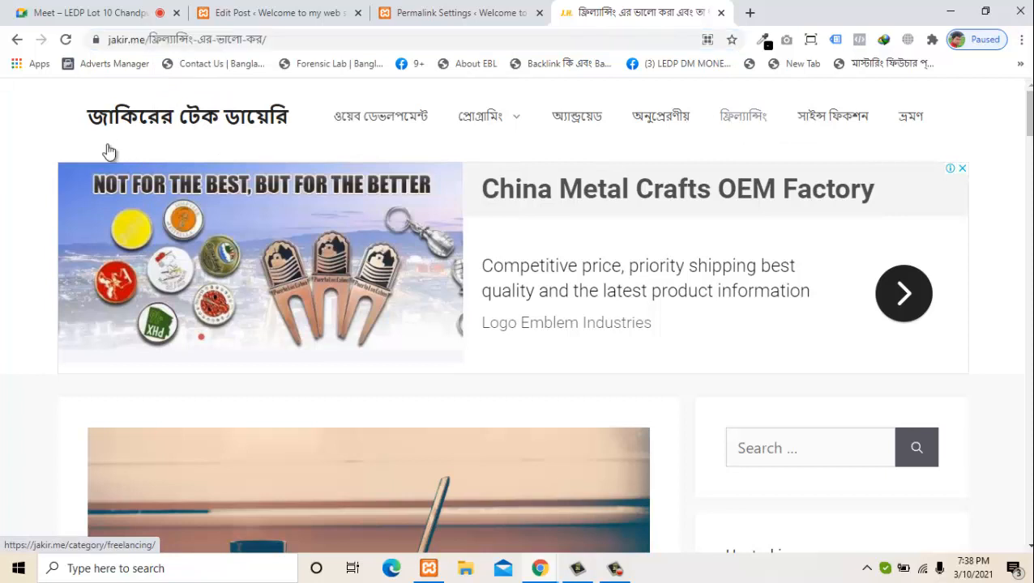
Return to the post editor, deselect the Uncategorized category, and add a new category named ফ্রিল্যান্সিং
key("ctrl+2")
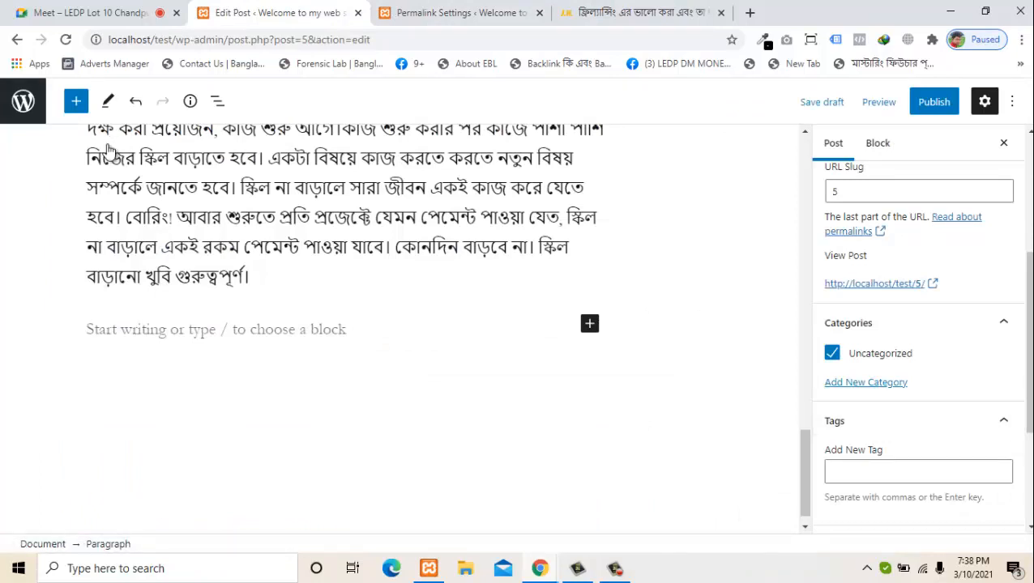
left_click(832, 353)
left_click(865, 382)
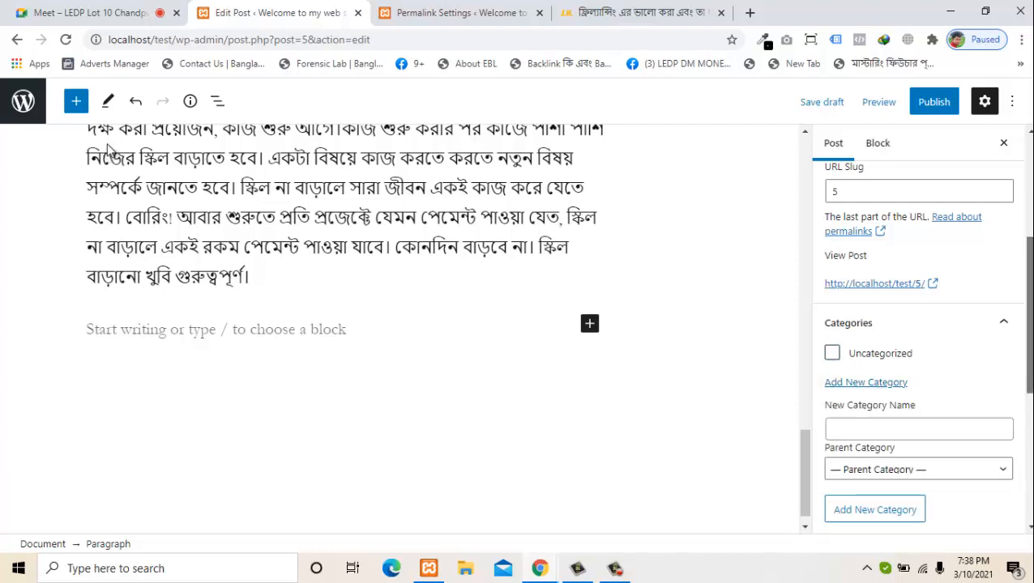
scroll(920, 348, "down", 1)
left_click(919, 360)
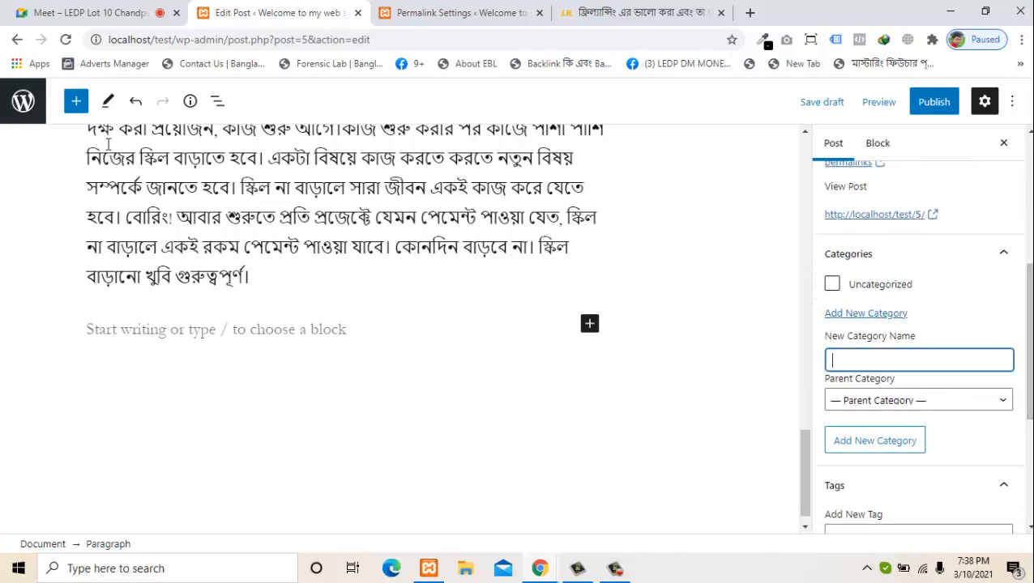
left_click(919, 360)
key("ctrl+v")
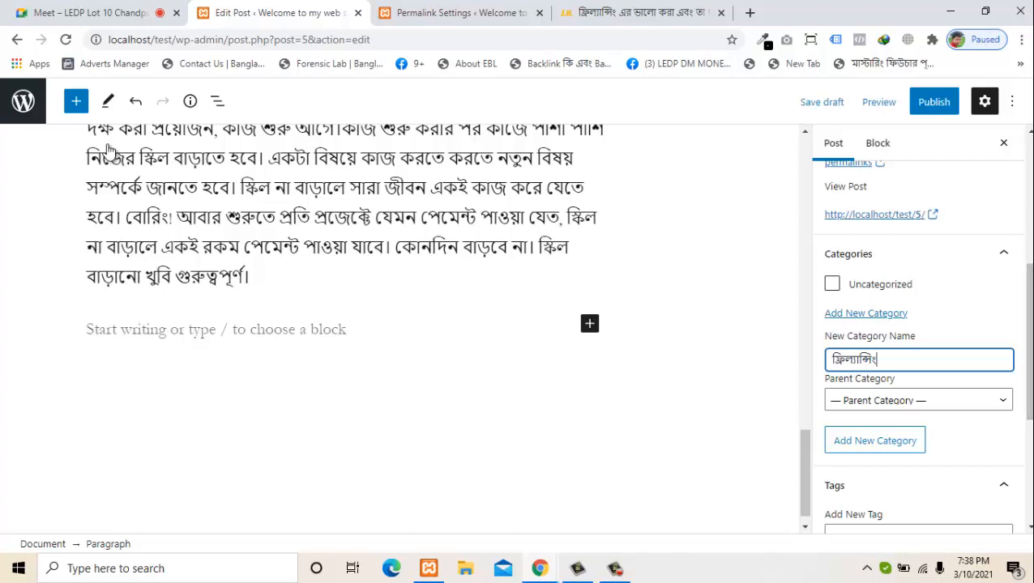
key("Tab")
key("Return")
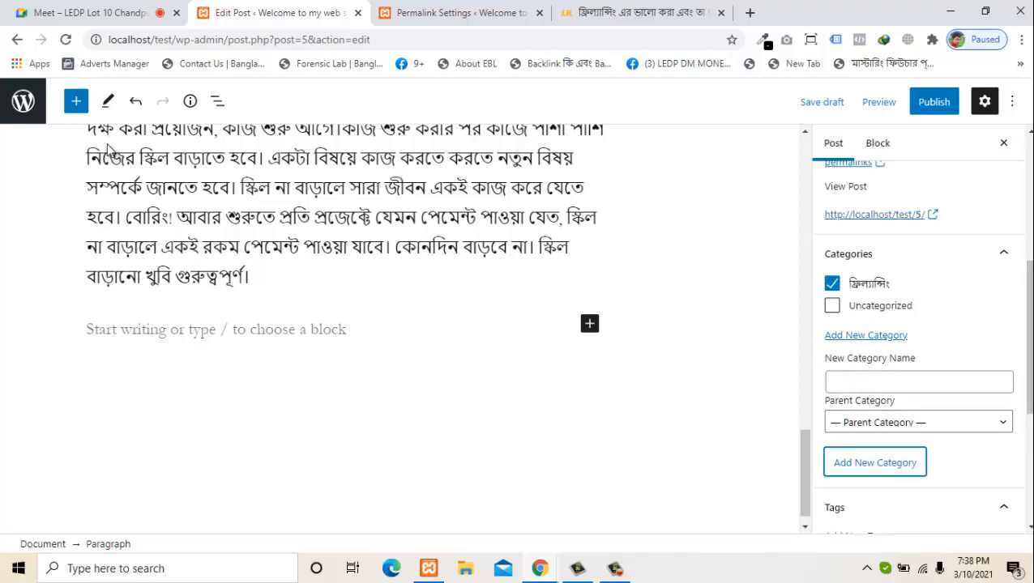
Add the tags ফ্রিল্যান্সিং, make money, and make money tips to the post
scroll(108, 149, "down", 3)
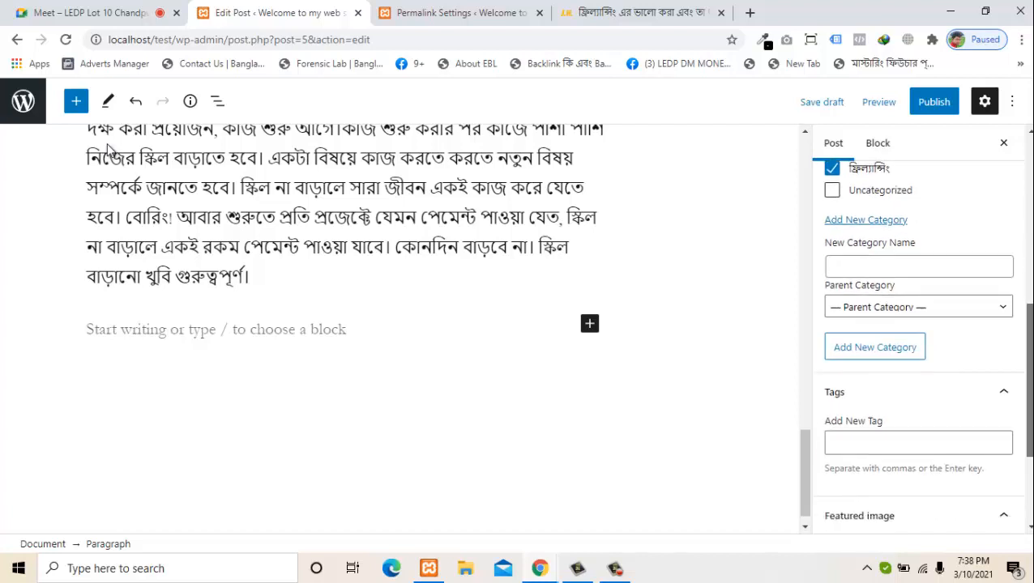
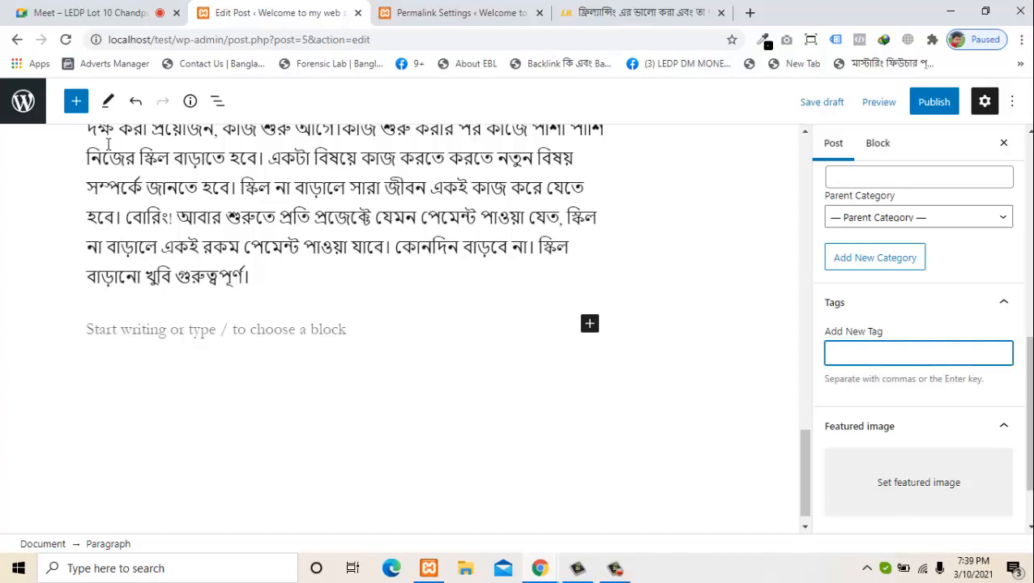
type("ফ্রিল্যান্সিং")
key("Return")
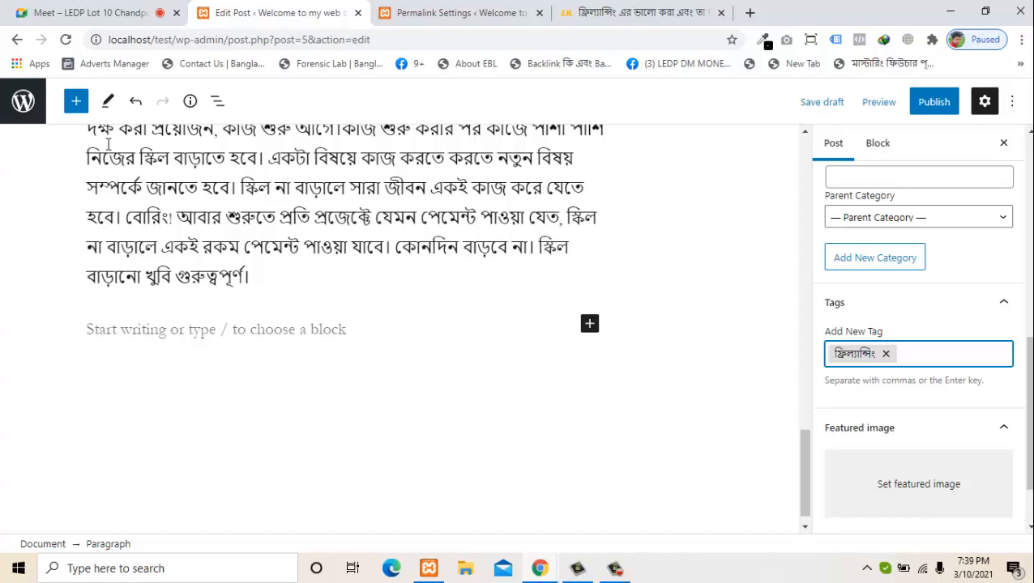
type("make money")
key("Return")
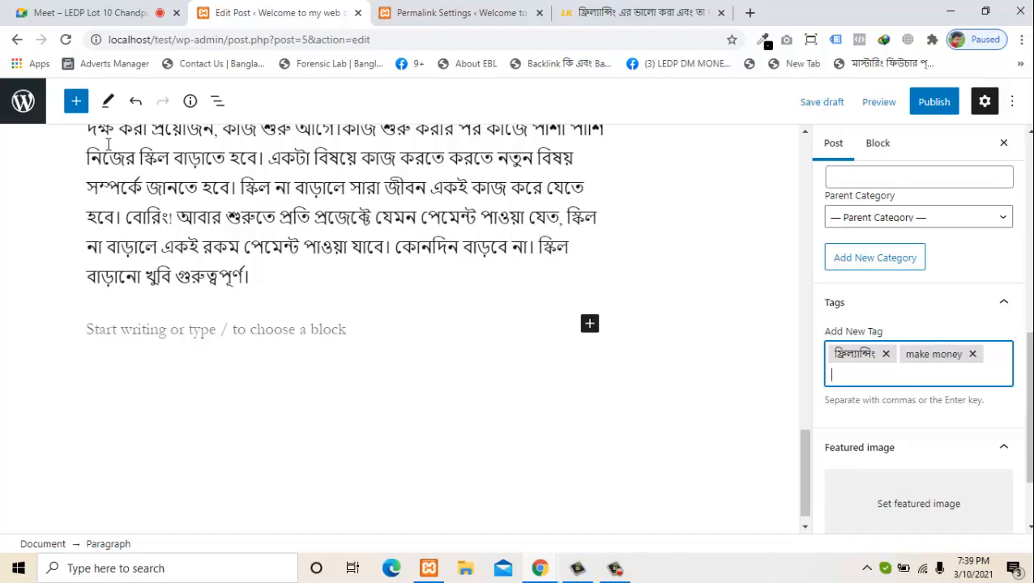
type("make money tips")
key("Return")
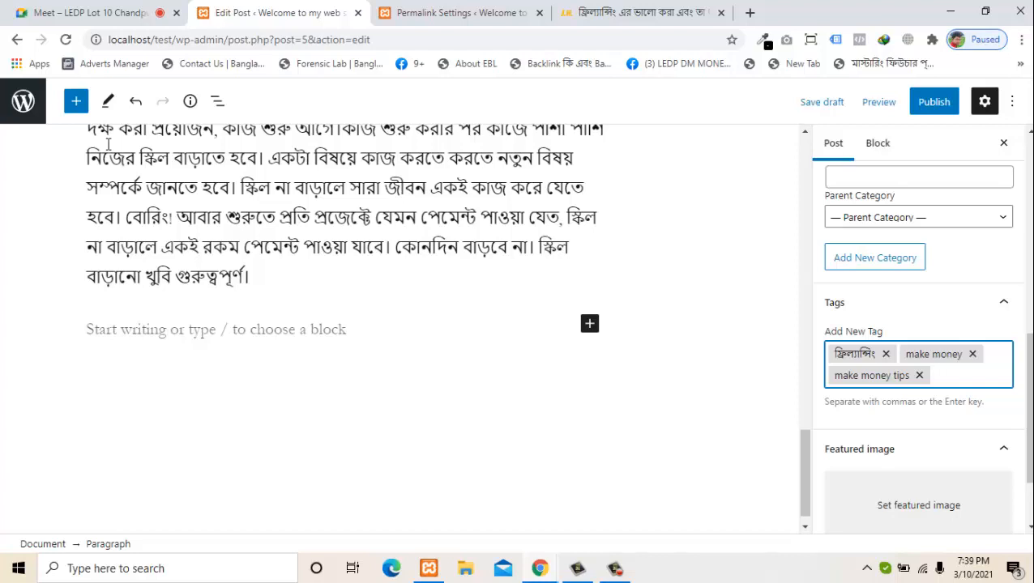
Examine how the featured image is used in the reference site's ফ্রিল্যান্সিং category listing and in its freelancing article
mouse_move(1029, 408)
left_mouse_down()
mouse_move(1028, 375)
mouse_move(1028, 432)
left_mouse_up()
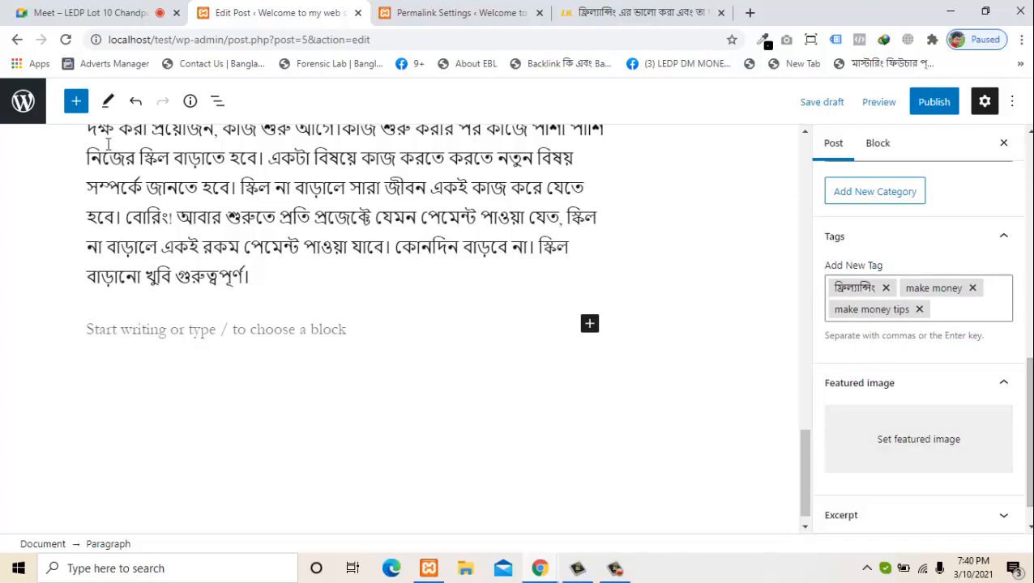
left_click(640, 13)
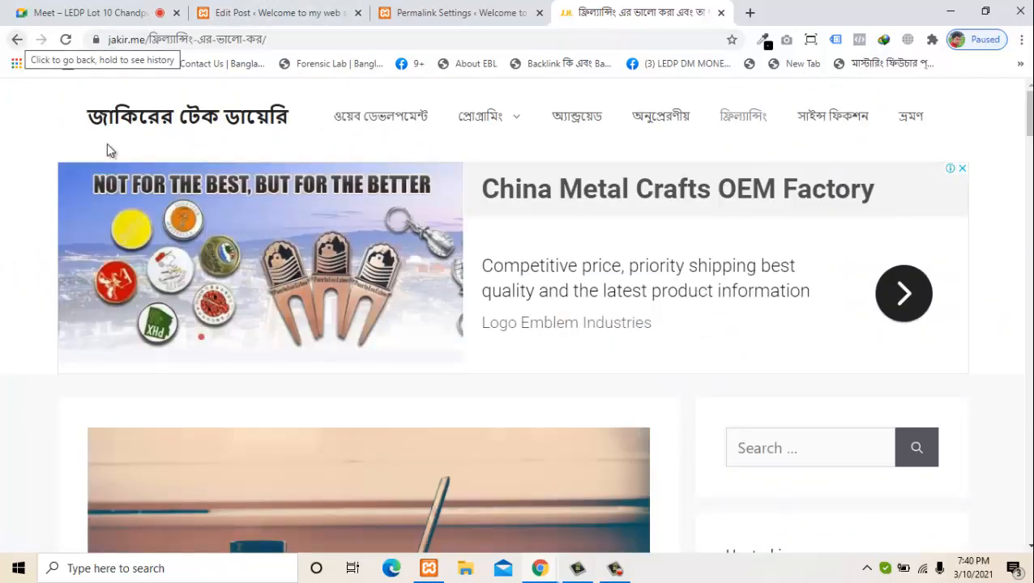
left_click(109, 152)
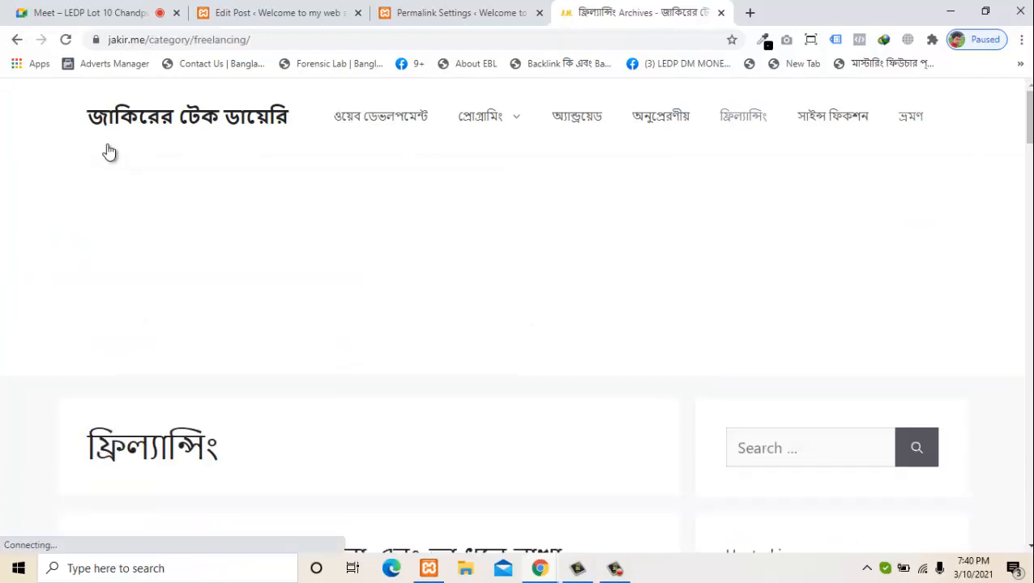
scroll(111, 150, "down", 5)
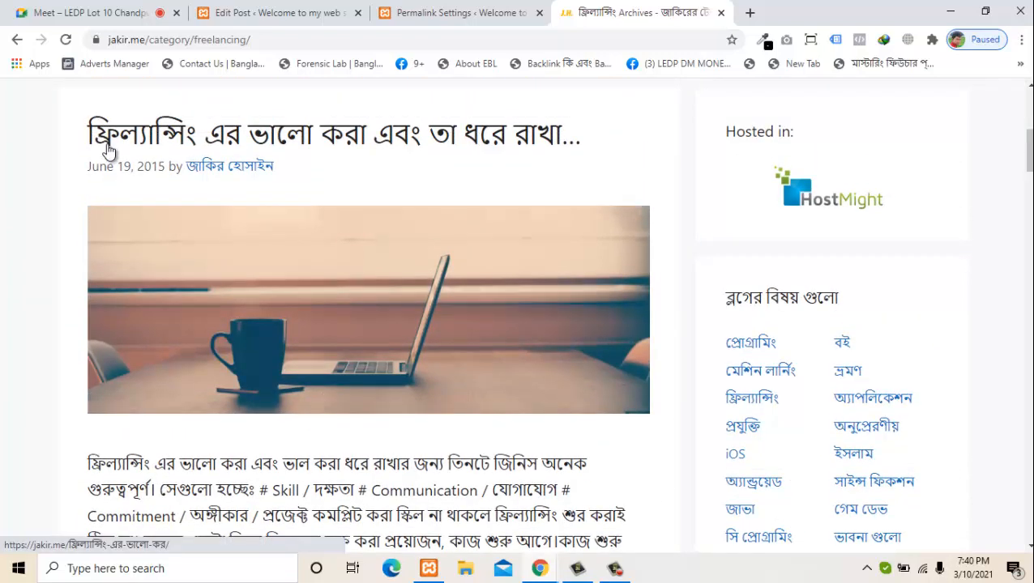
left_click(110, 151)
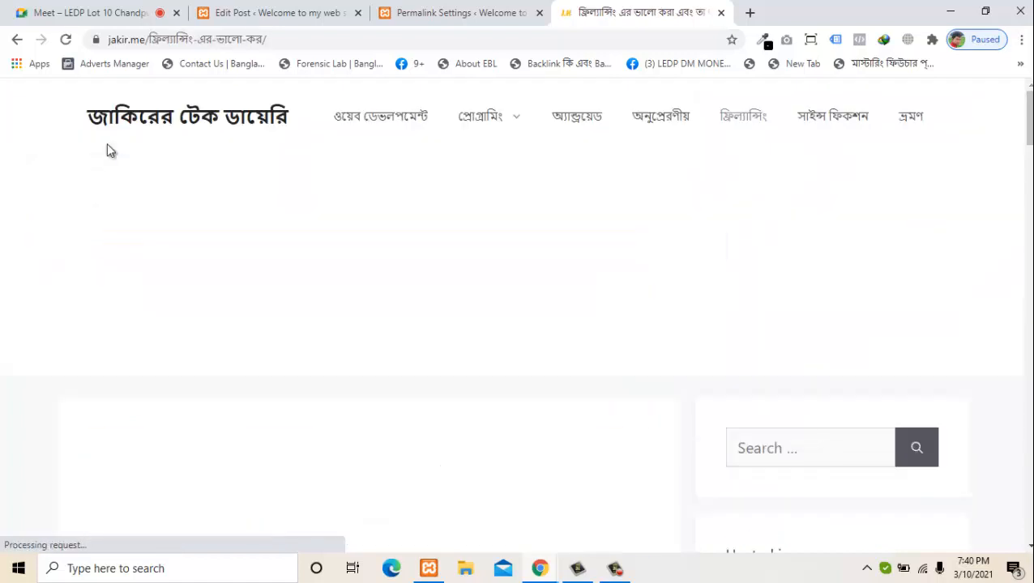
scroll(110, 151, "down", 6)
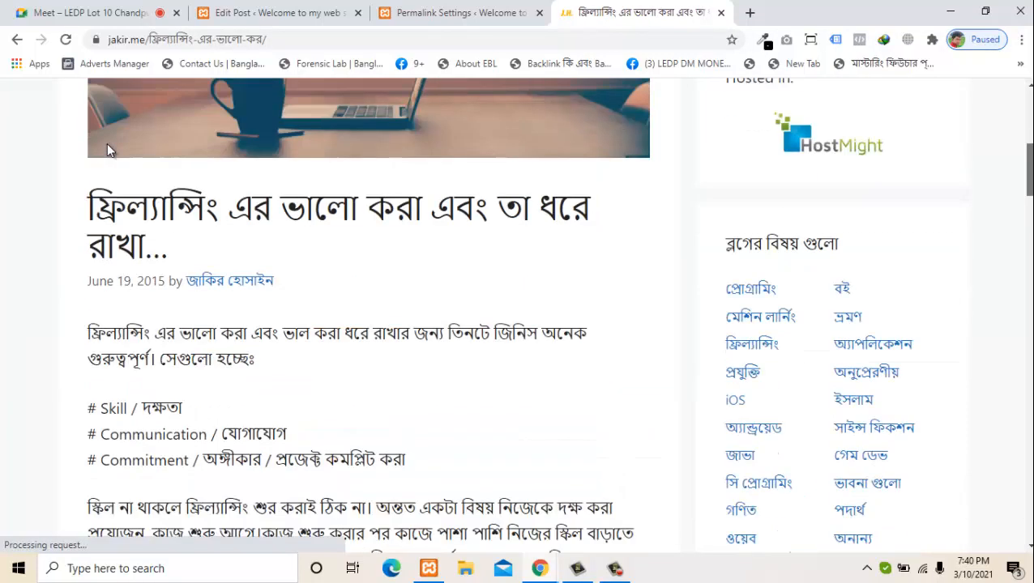
scroll(107, 149, "up", 4)
scroll(107, 149, "down", 12)
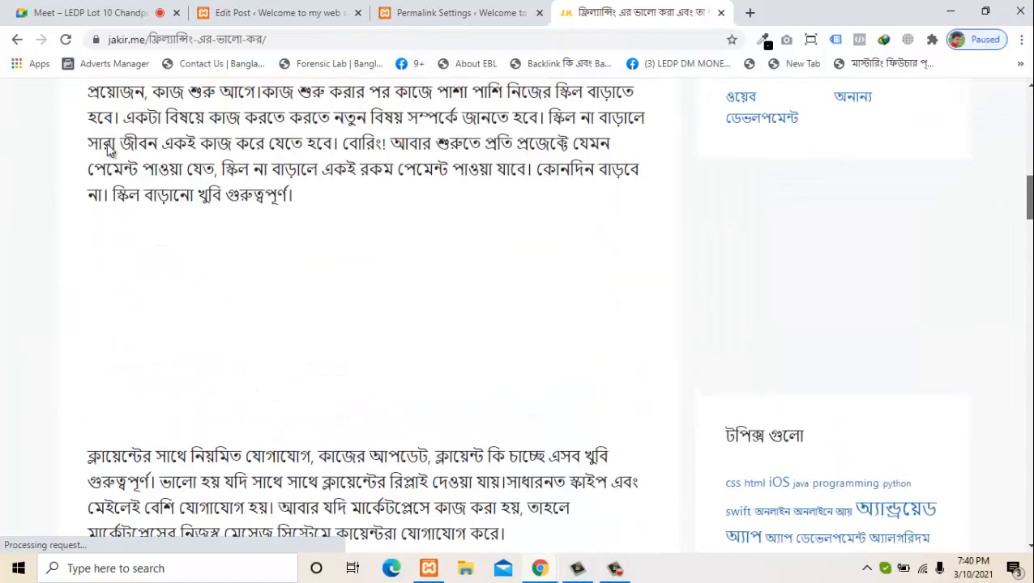
scroll(110, 150, "down", 6)
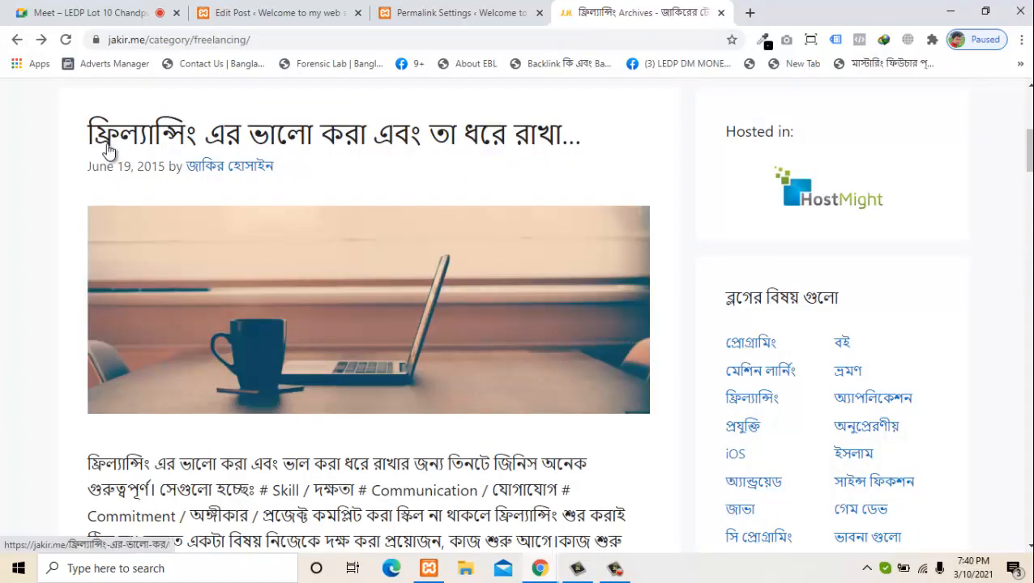
Return to the post editor, review the draft's title, images and text, and show the block settings
key("ctrl+Page_Up")
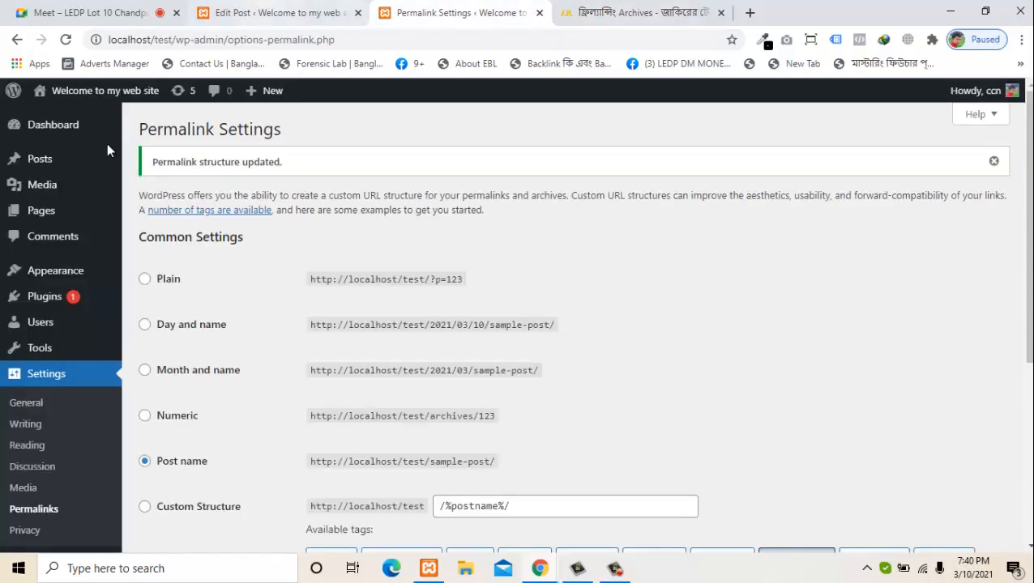
key("ctrl+Page_Up")
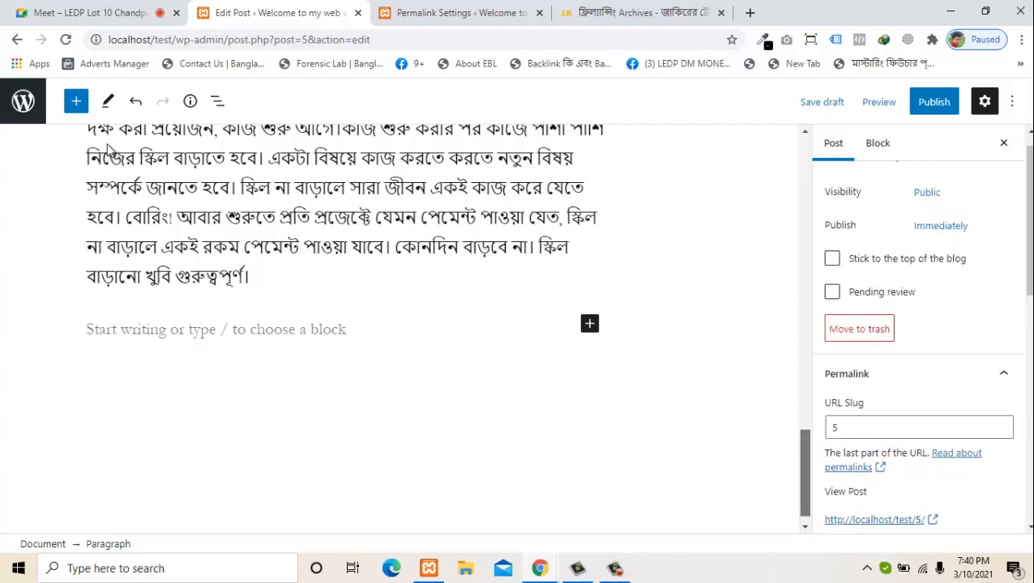
scroll(106, 149, "up", 15)
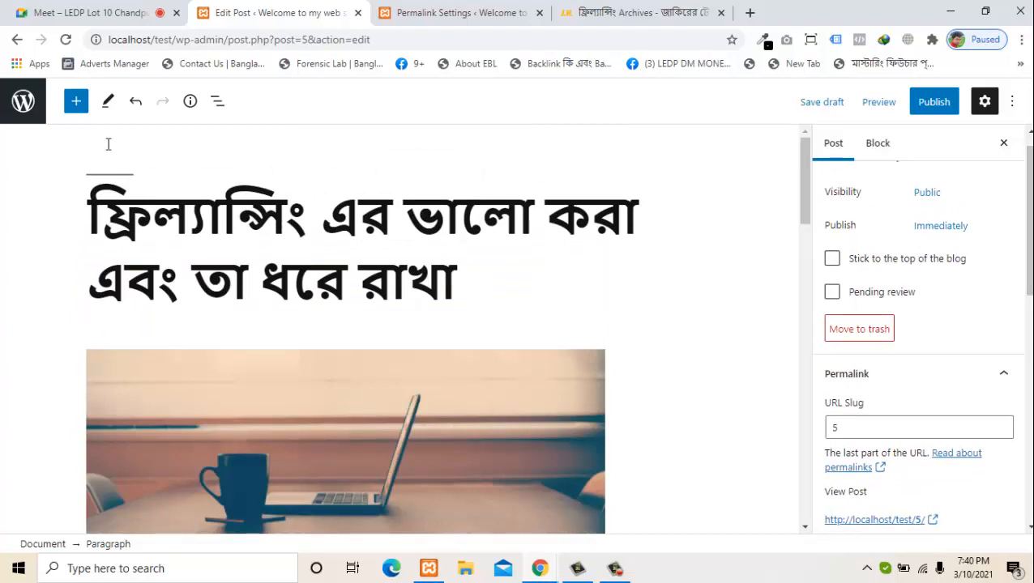
scroll(108, 145, "down", 5)
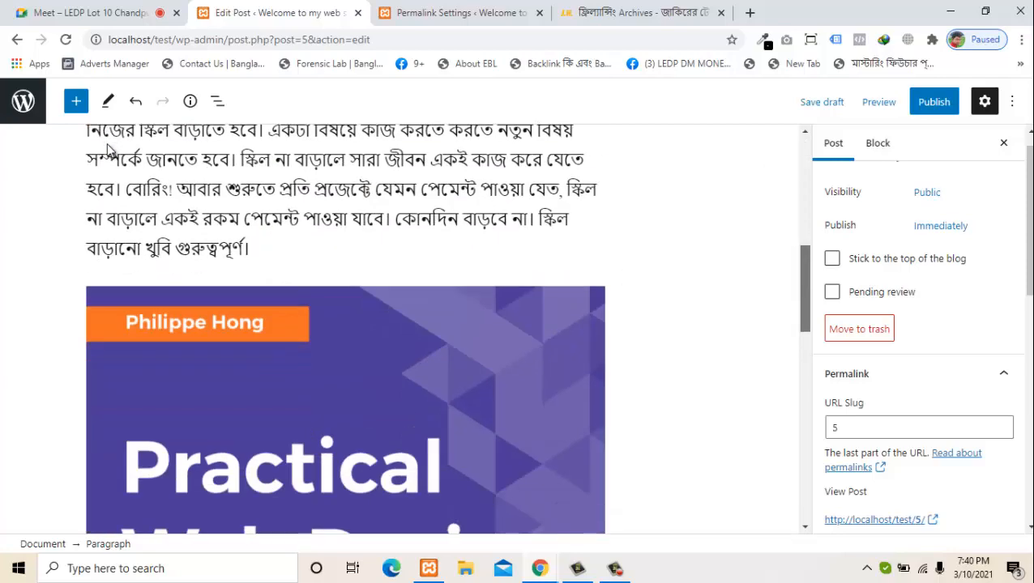
scroll(109, 149, "down", 6)
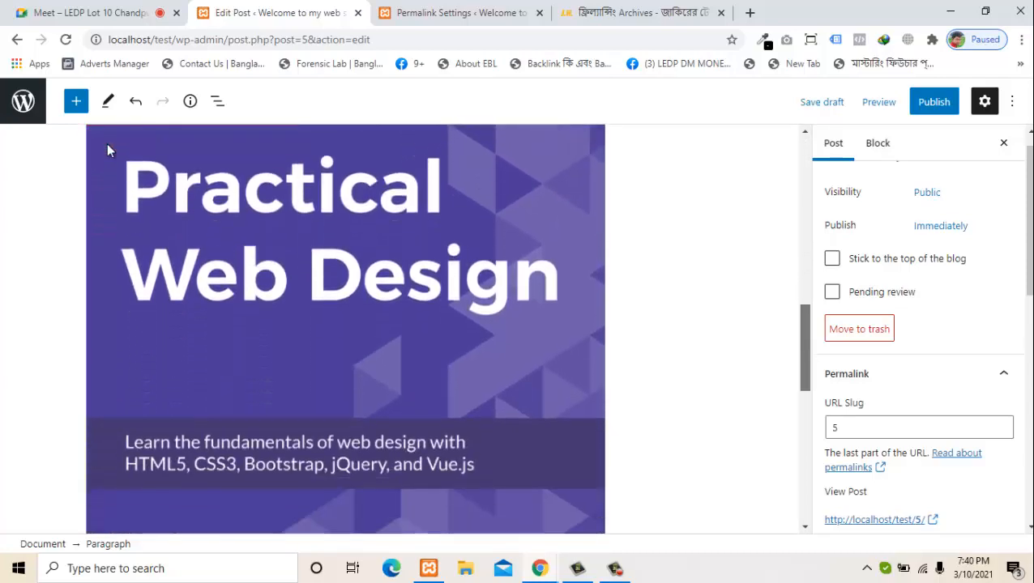
scroll(108, 150, "down", 3)
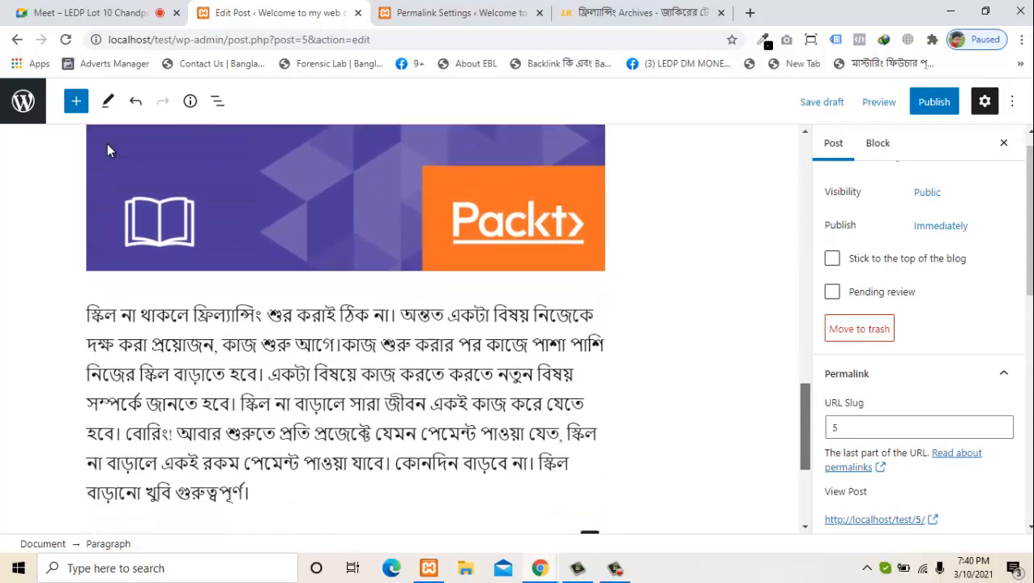
scroll(107, 149, "up", 14)
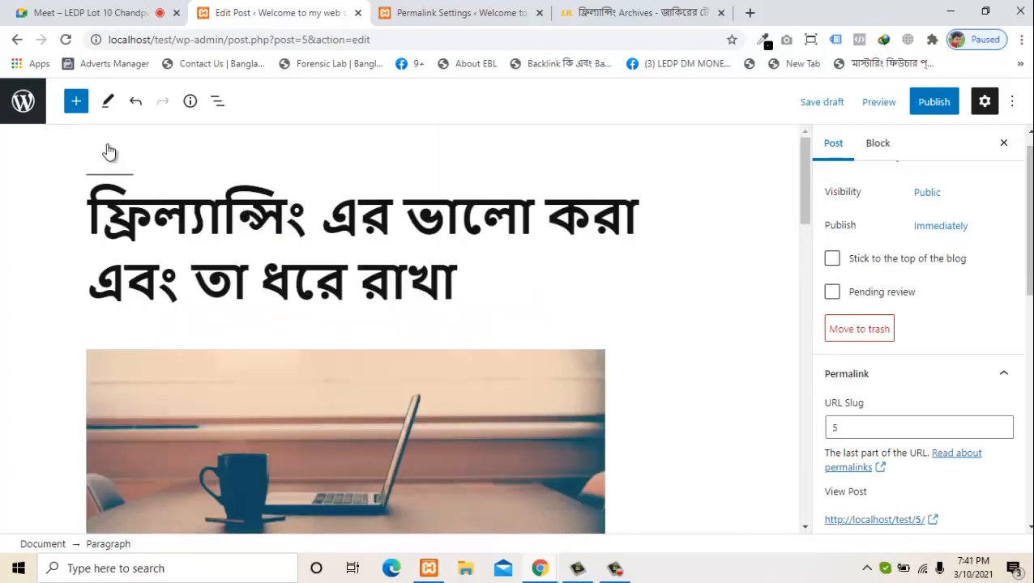
left_click(108, 151)
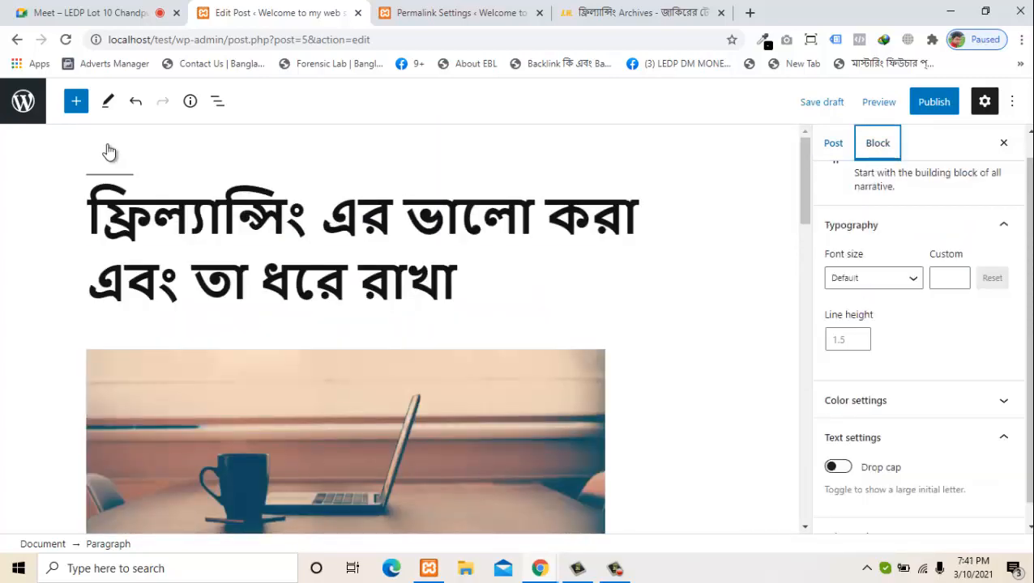
Show the post settings and review the draft's URL slug, categories, tags and featured image sections
key("shift+Tab")
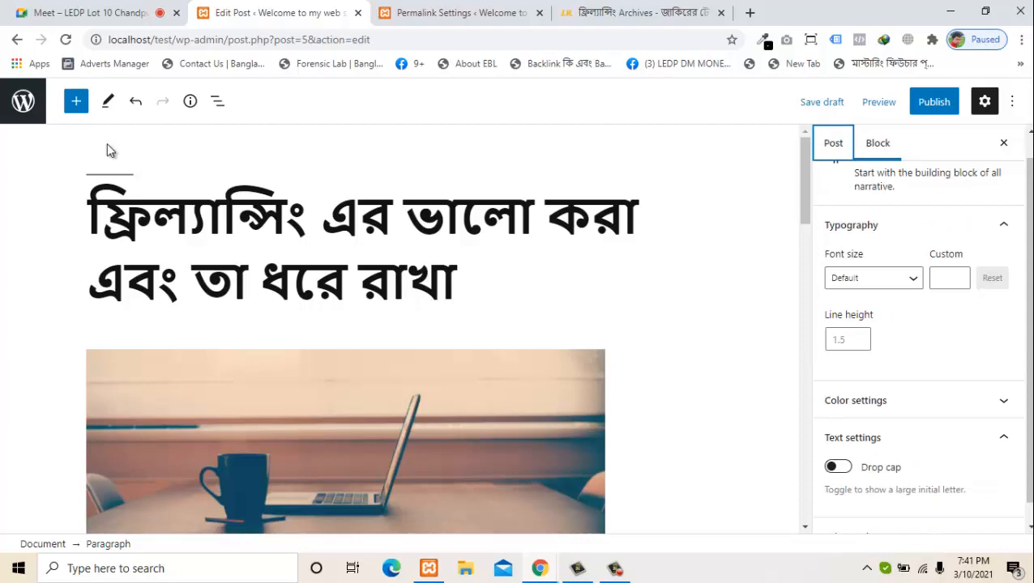
key("Return")
key("Tab")
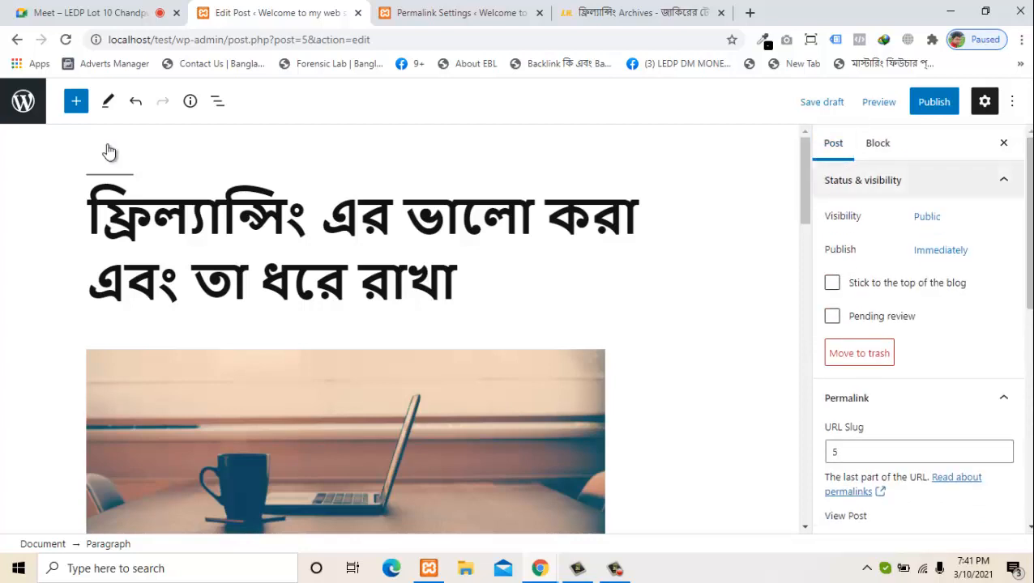
left_click_drag(1028, 215, 1028, 292)
key("Tab")
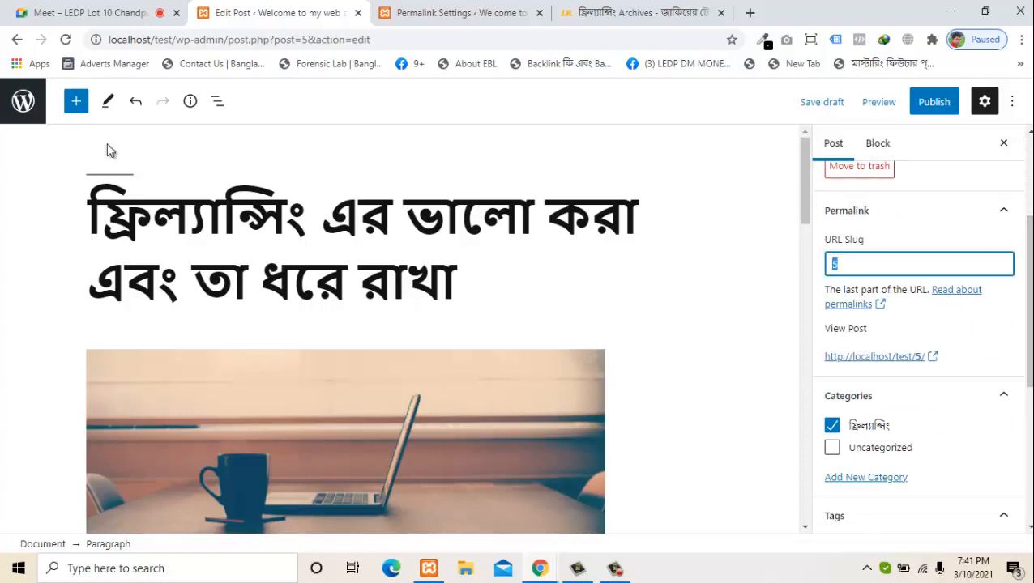
type("ফ্রিল্যান্সিং")
left_click(111, 151)
scroll(111, 151, "down", 5)
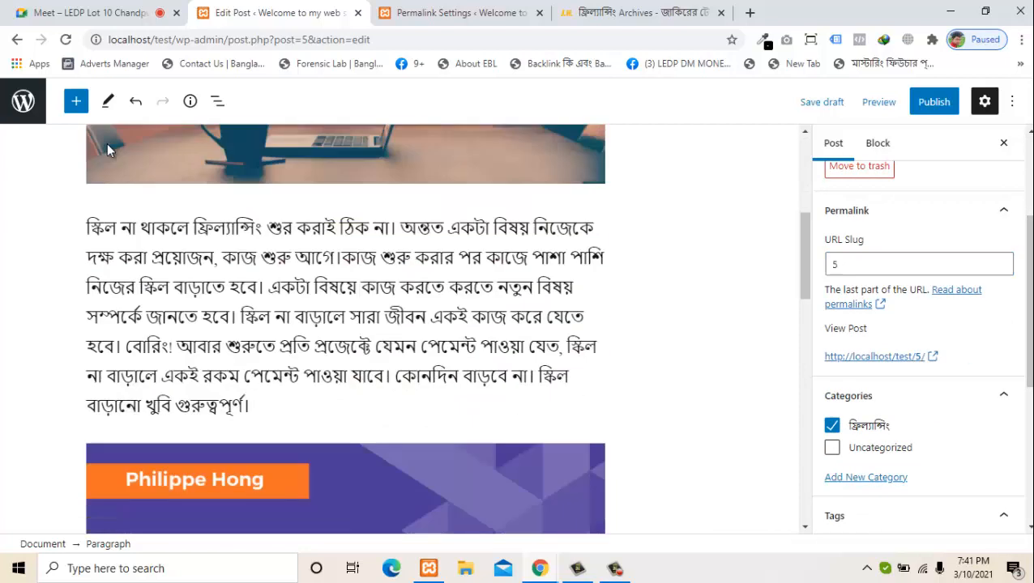
left_click_drag(1027, 283, 1028, 371)
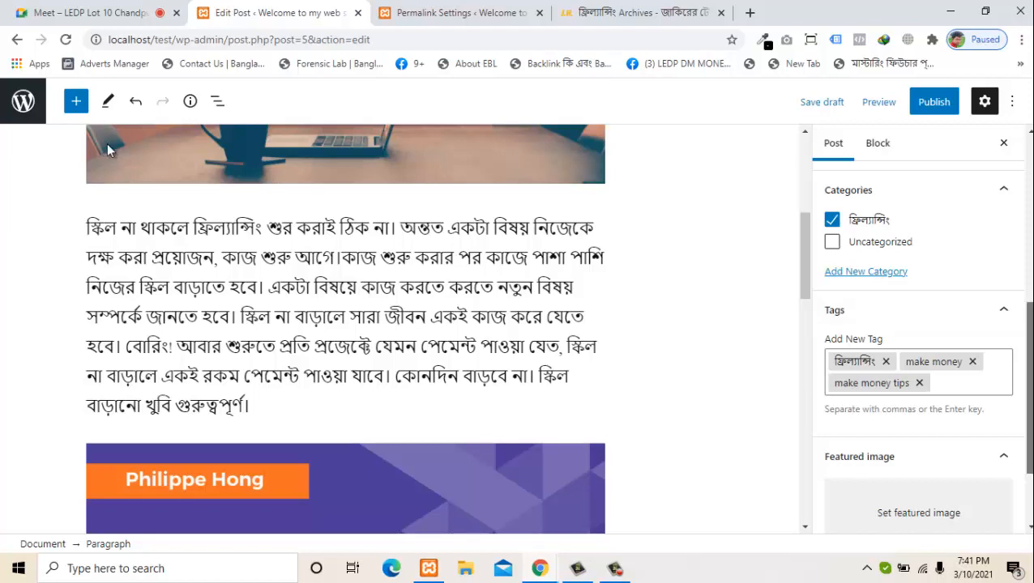
left_click_drag(1029, 332, 1028, 351)
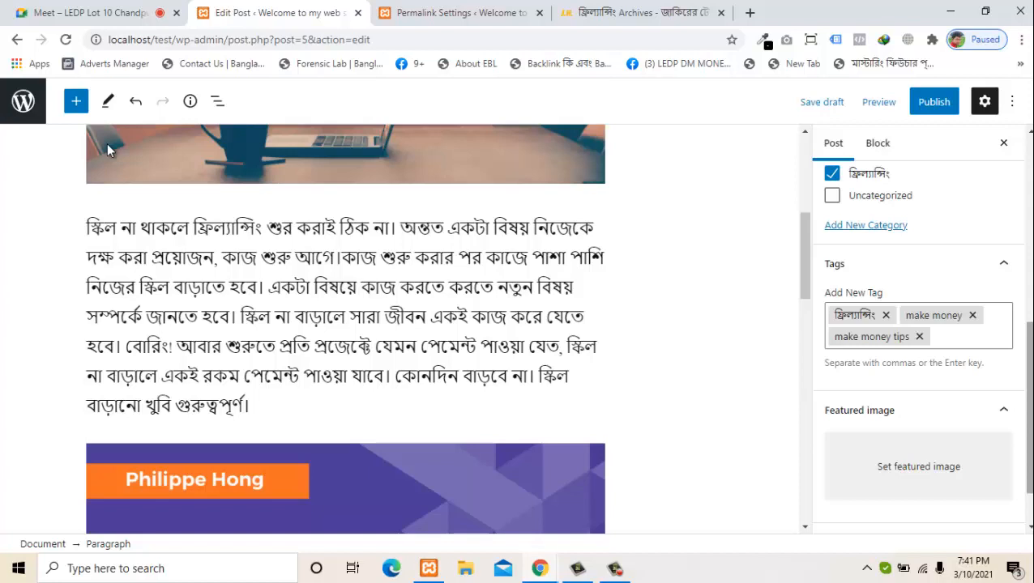
left_click_drag(1028, 408, 1028, 426)
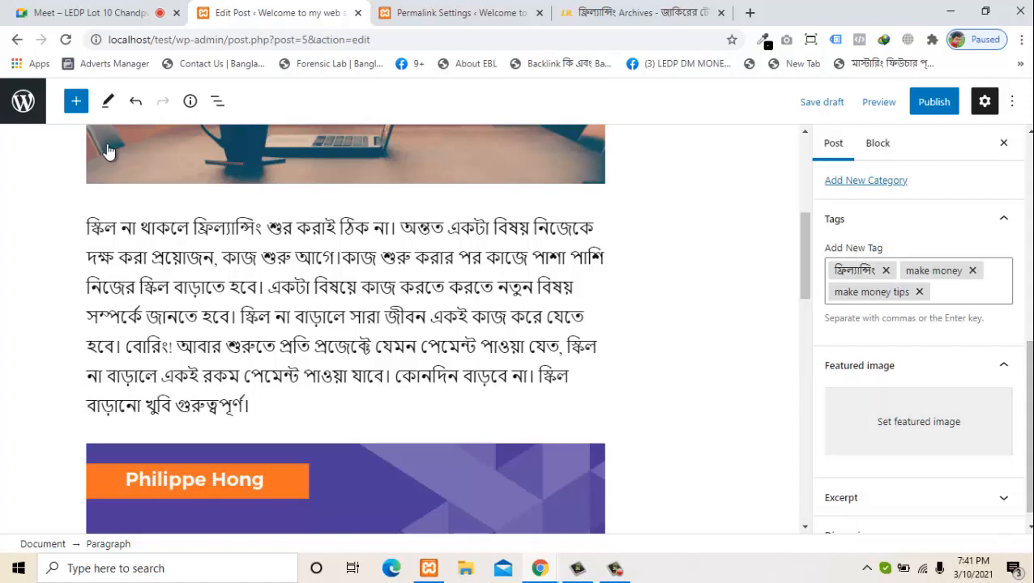
Visit the local site's front page from the Permalink Settings page and look over the posts it lists
key("ctrl+Tab")
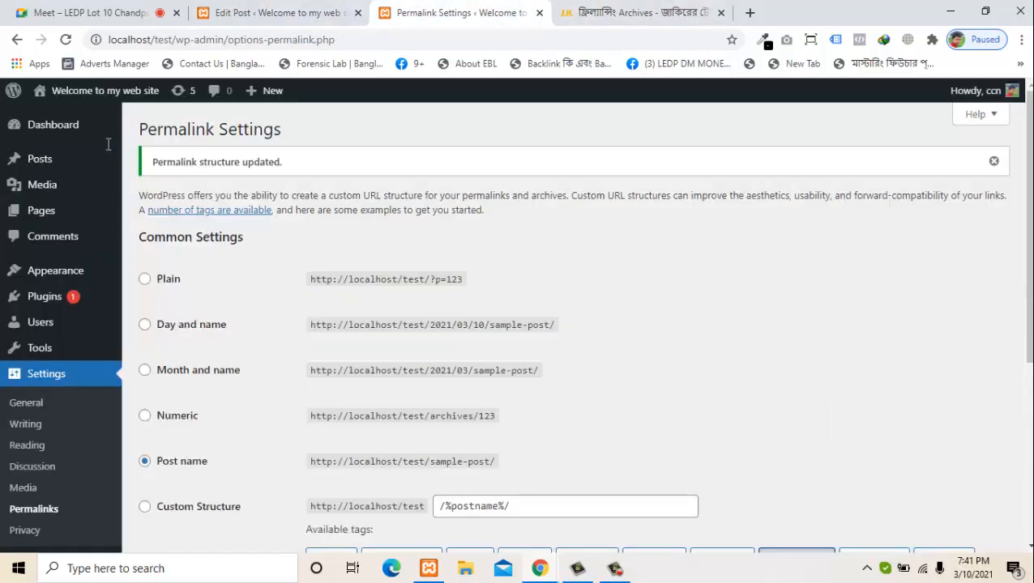
mouse_move(105, 91)
left_click(54, 117)
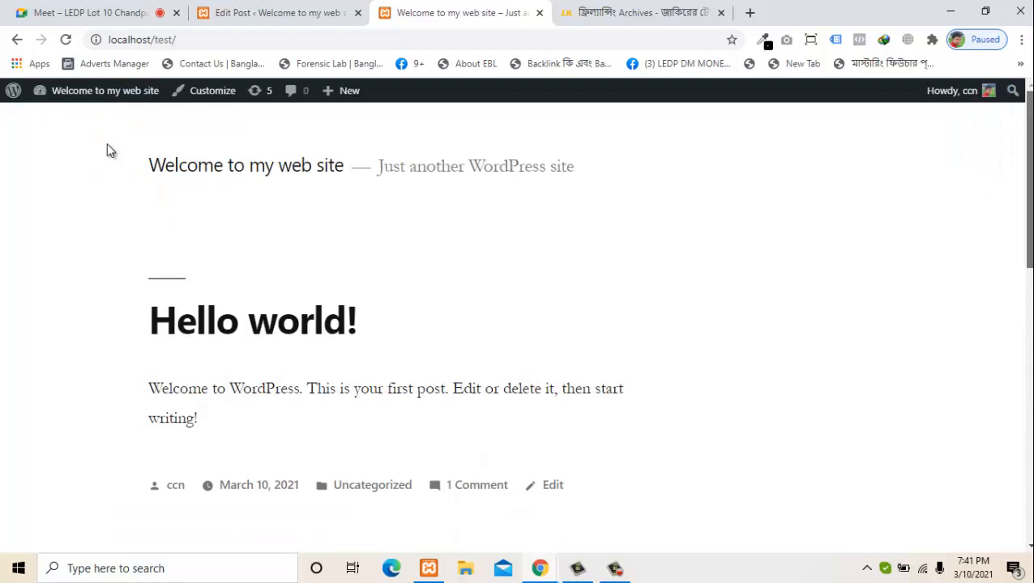
scroll(108, 146, "down", 2)
scroll(107, 146, "up", 2)
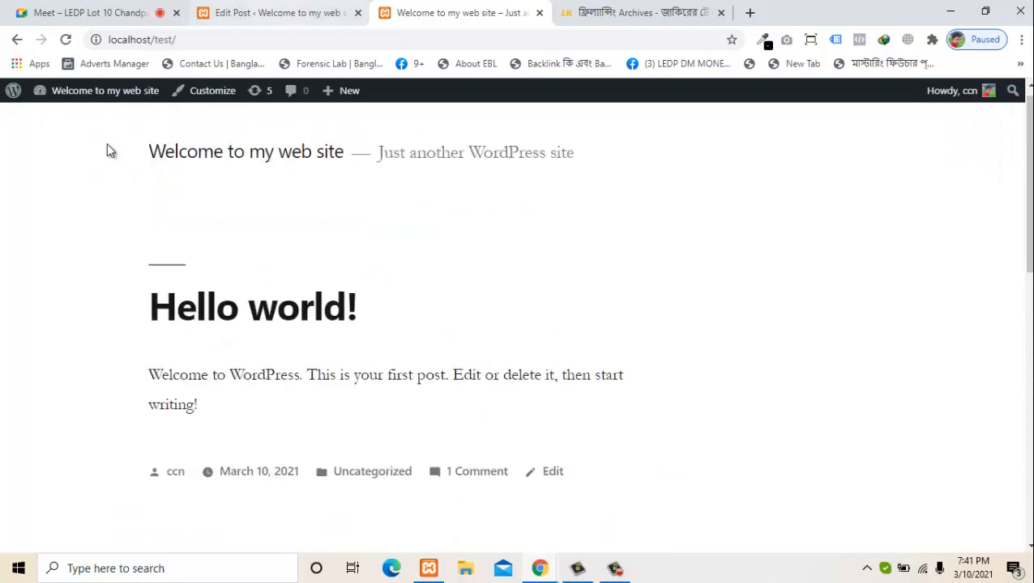
Return to the post editor and publish the freelancing post immediately with public visibility
key("ctrl+shift+Tab")
left_click(933, 101)
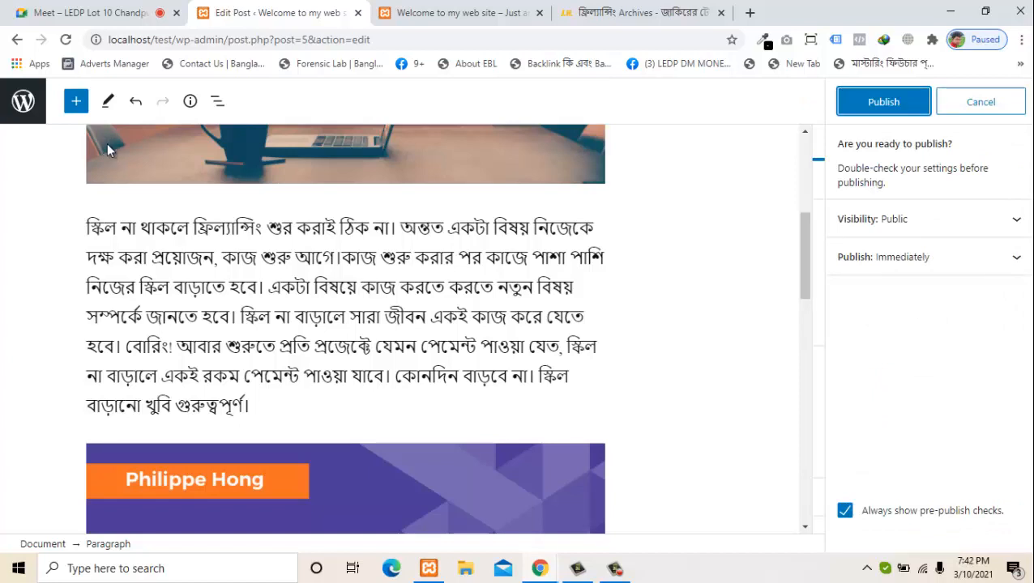
key("Return")
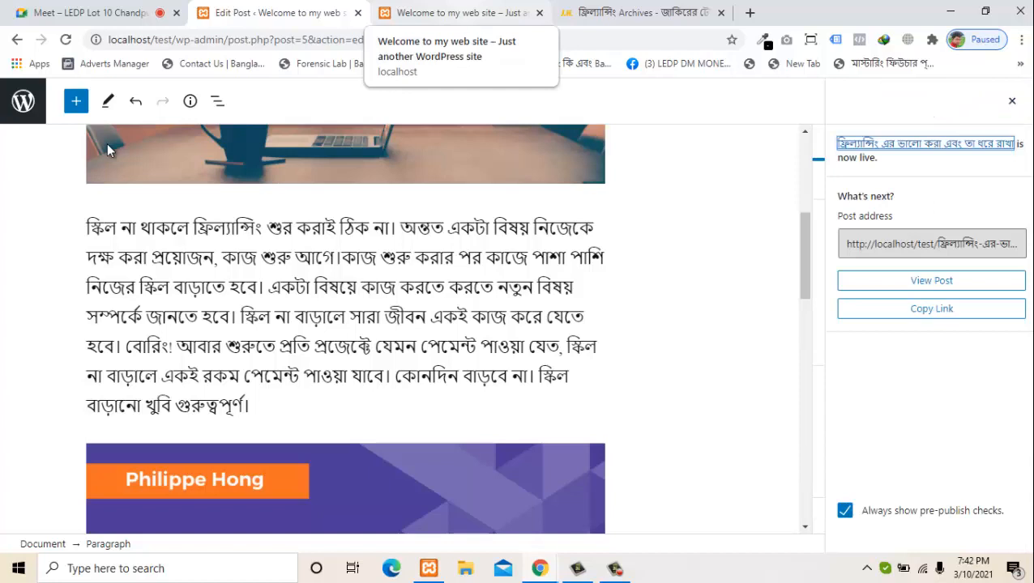
Reload the site's front page and examine how the freelancing post's title, images and full text are displayed
key("ctrl+Tab")
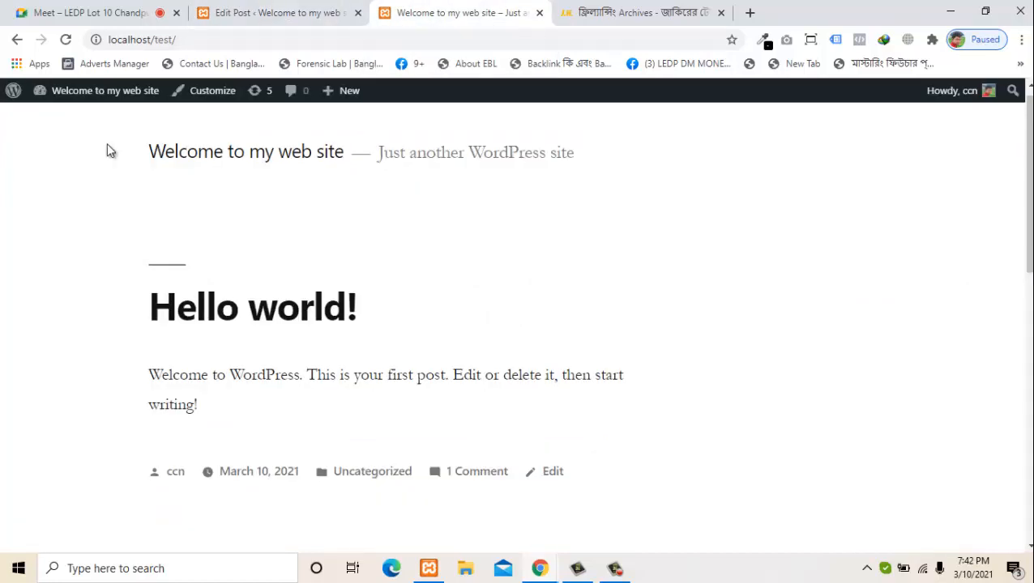
key("F5")
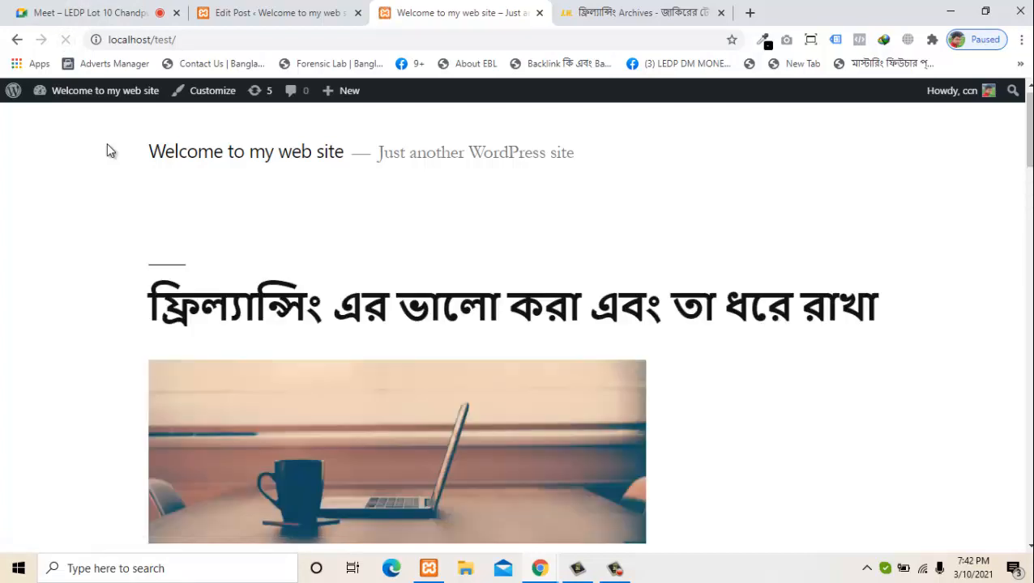
scroll(110, 151, "down", 12)
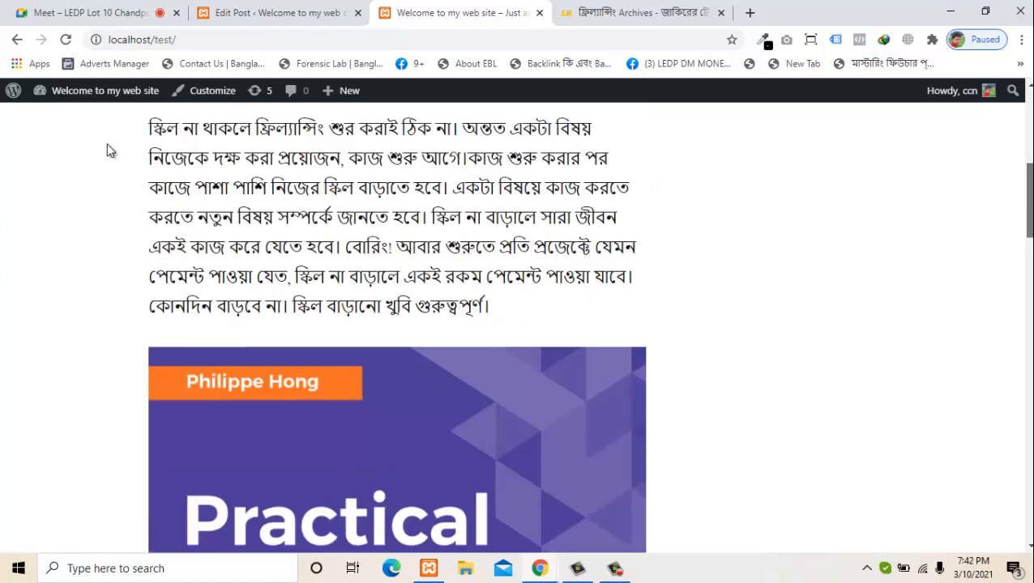
scroll(110, 151, "down", 2)
scroll(111, 151, "up", 14)
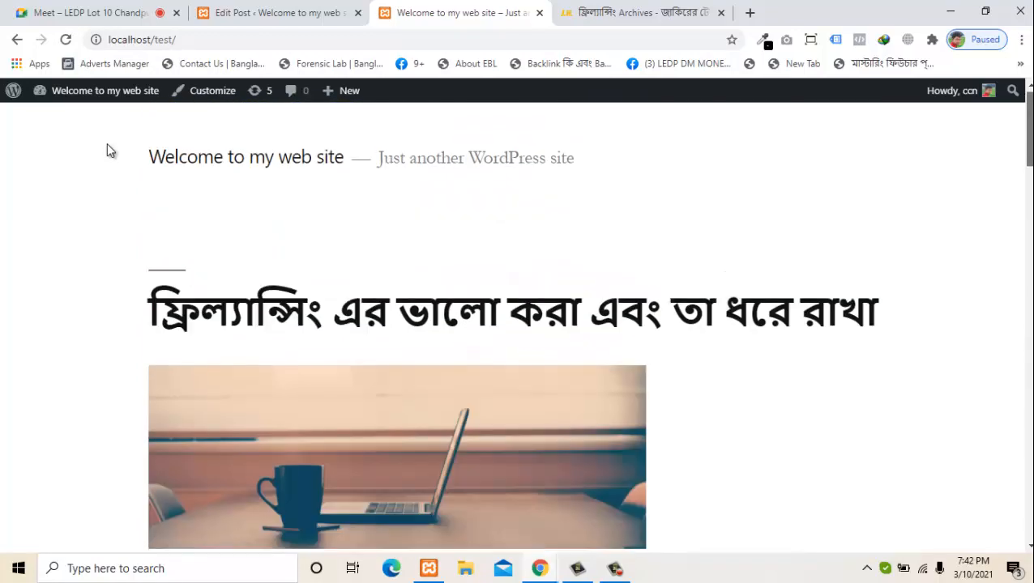
scroll(111, 150, "down", 16)
scroll(110, 151, "down", 3)
scroll(111, 150, "up", 12)
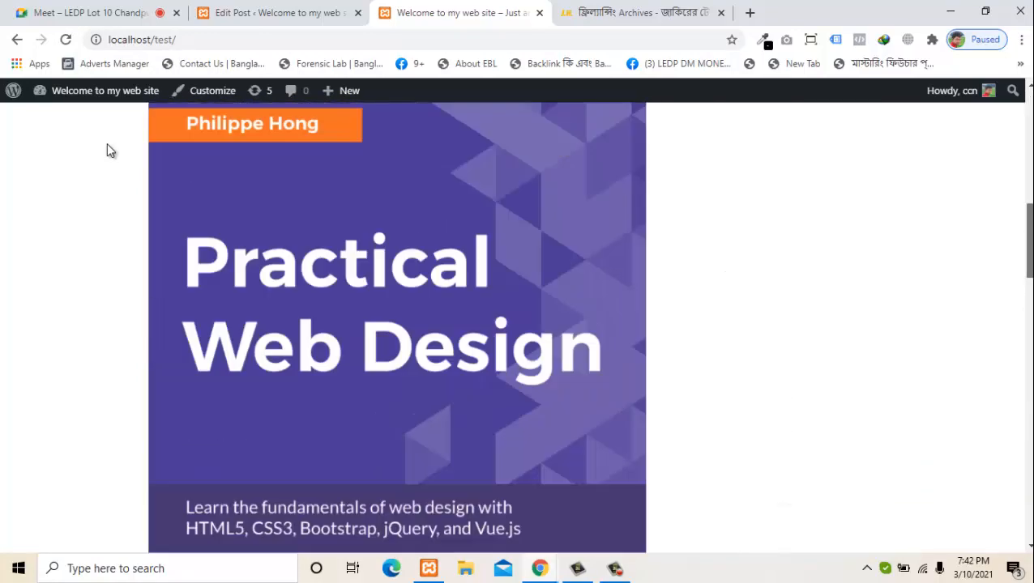
scroll(110, 151, "up", 3)
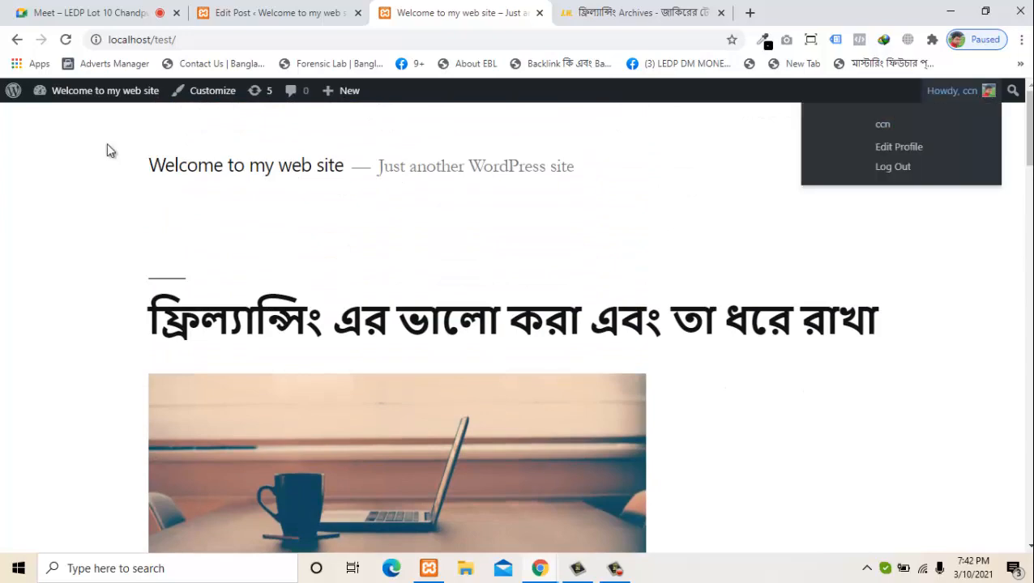
key("ctrl+shift+Tab")
key("ctrl+Tab")
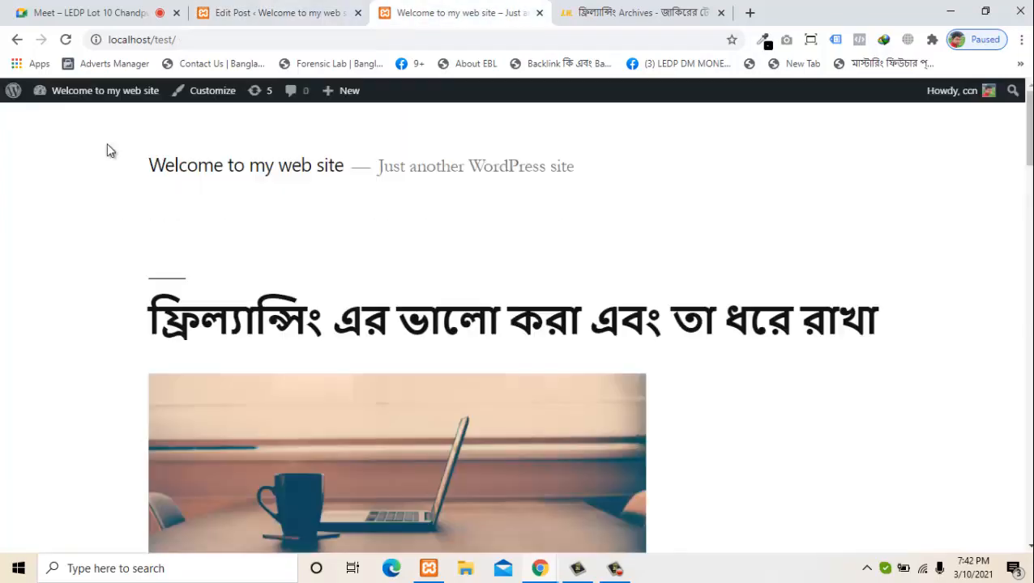
scroll(111, 151, "down", 3)
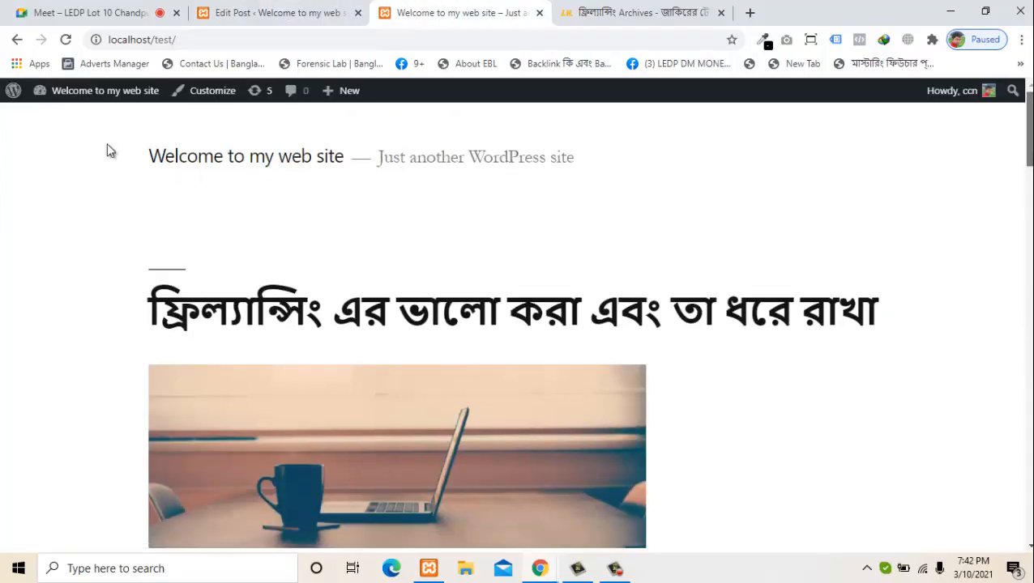
scroll(110, 151, "up", 3)
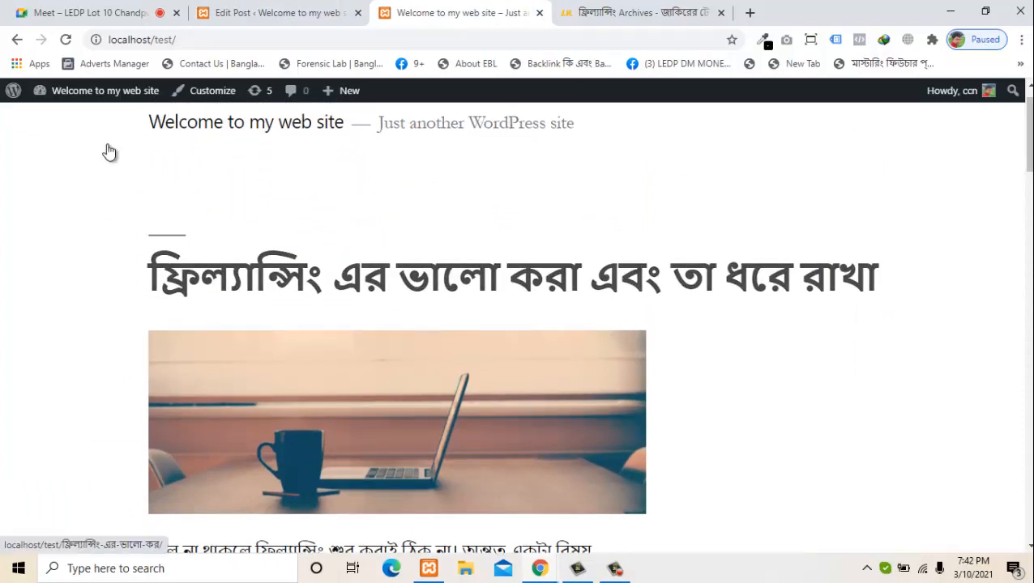
Return to the post editor and split the paragraph below the laptop image after the words নতুন বিষয়
key("ctrl+shift+Tab")
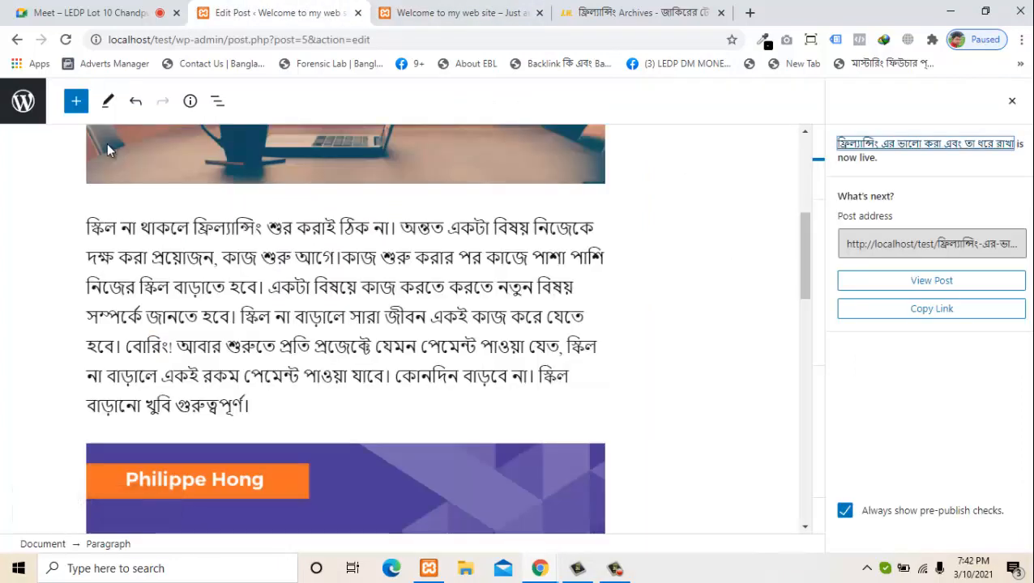
scroll(110, 151, "up", 4)
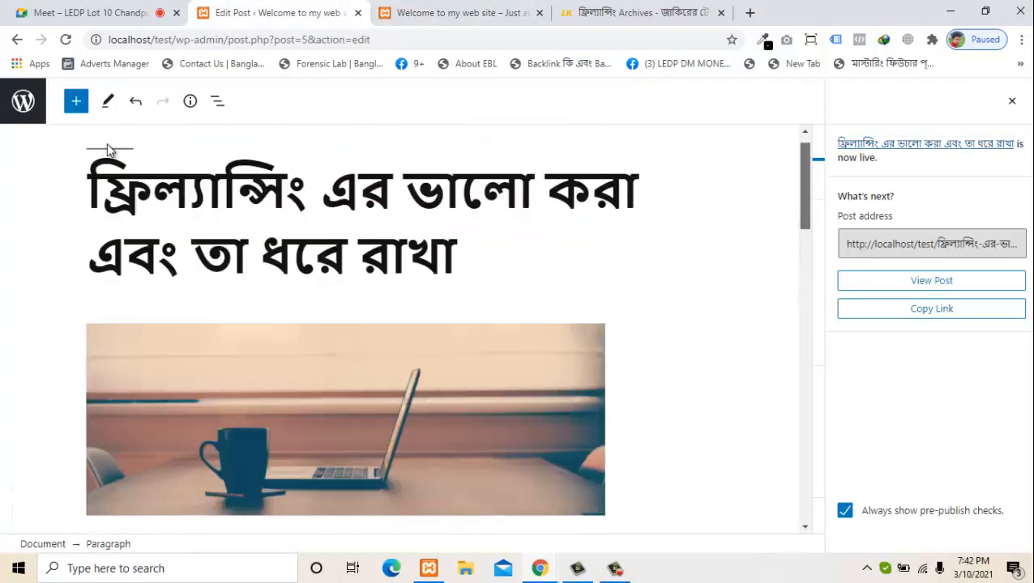
scroll(111, 151, "down", 3)
scroll(110, 151, "up", 1)
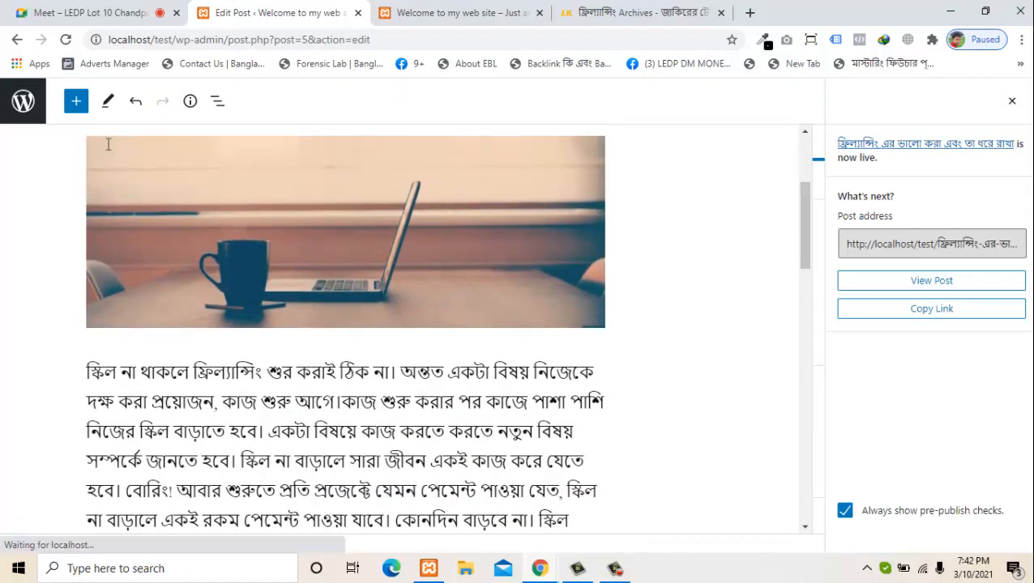
key("Down")
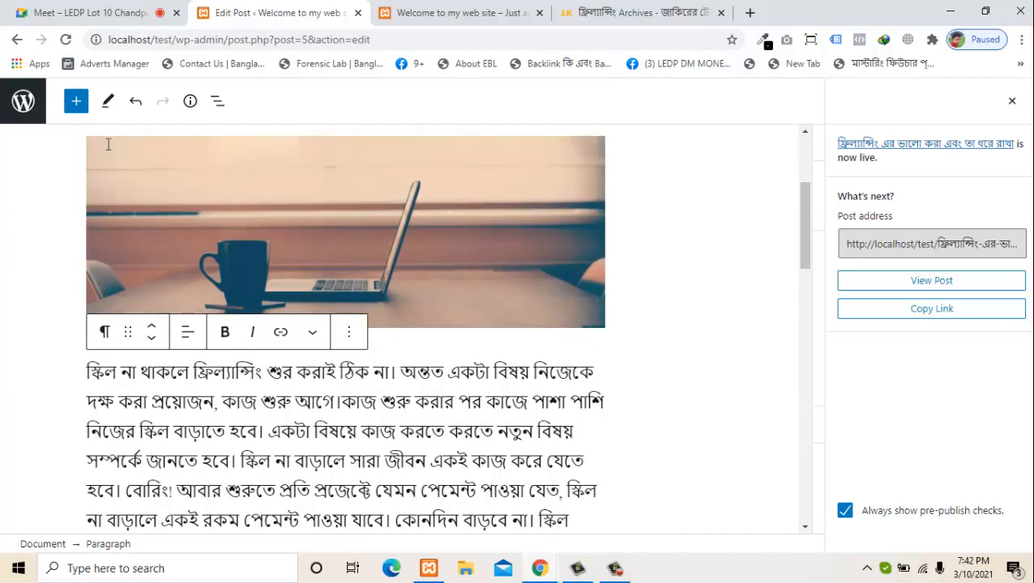
key("Return")
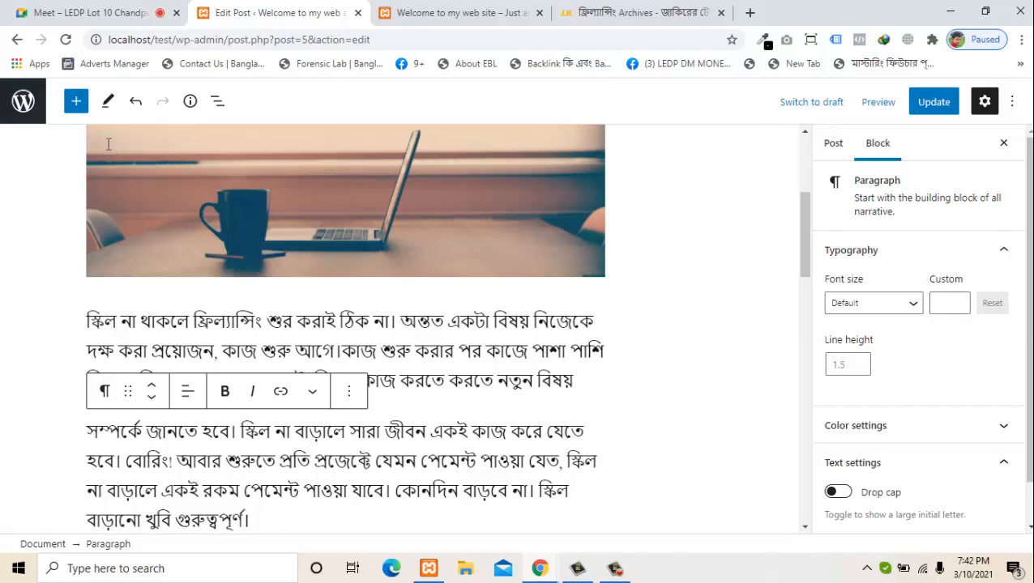
Insert a More block between the two halves of the split paragraph, searching blocks for "read", and update the post
key("Left")
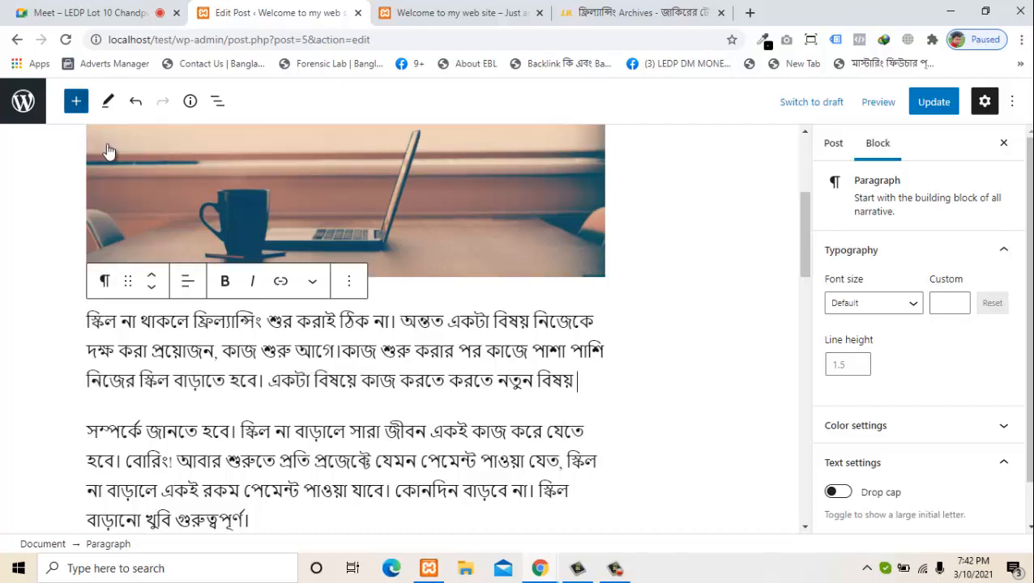
left_click(76, 101)
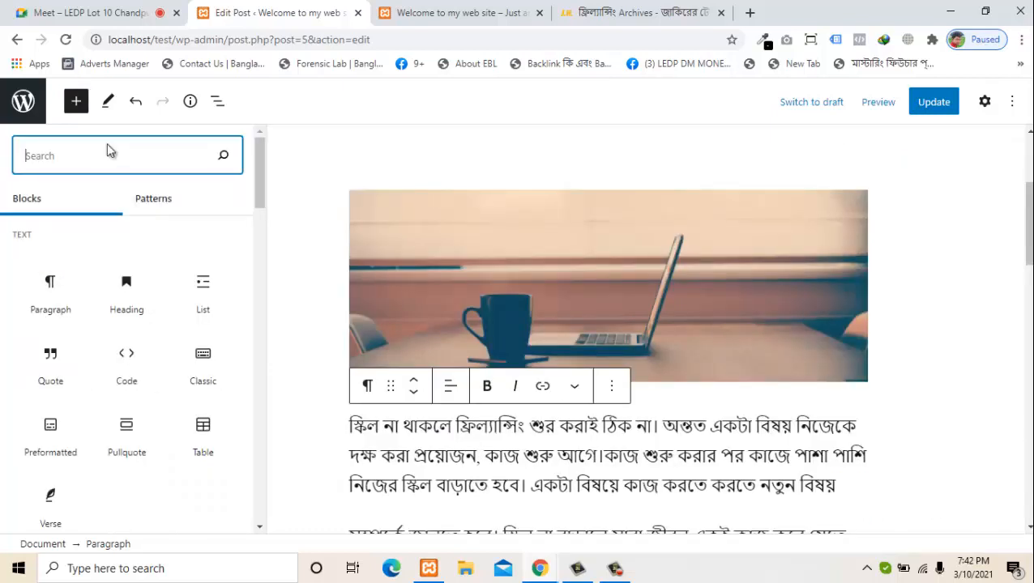
type("re")
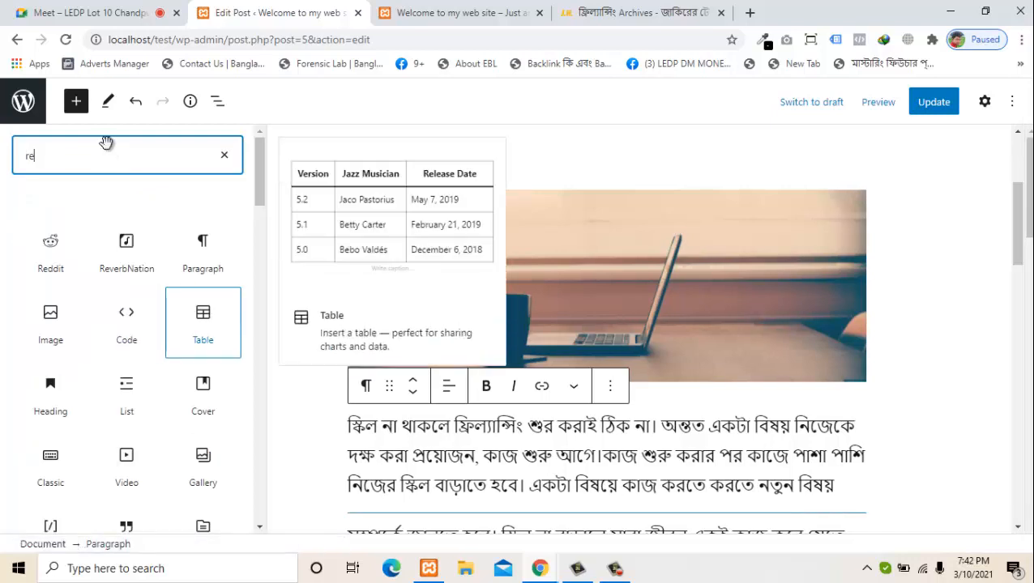
type("ad")
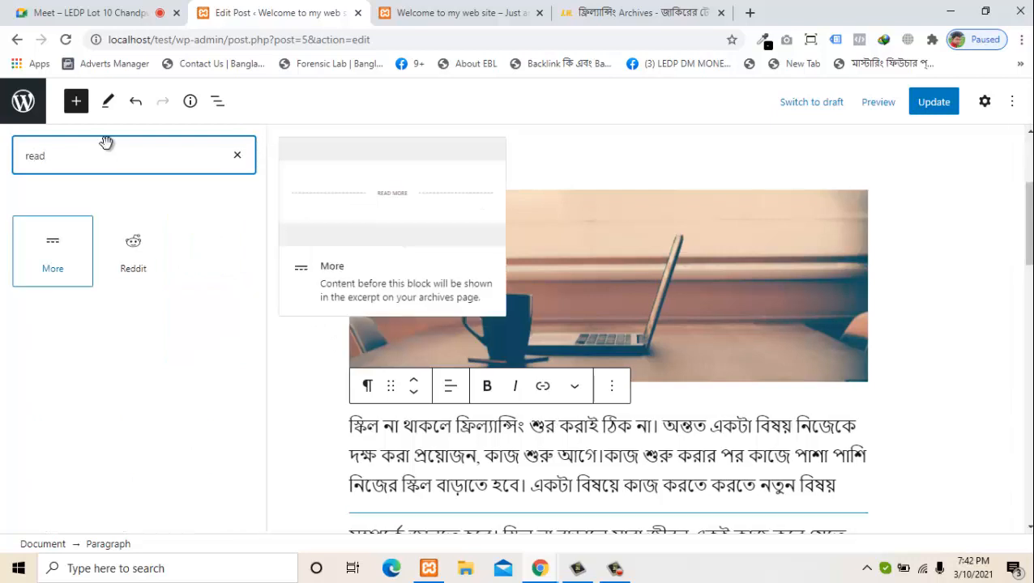
key("Return")
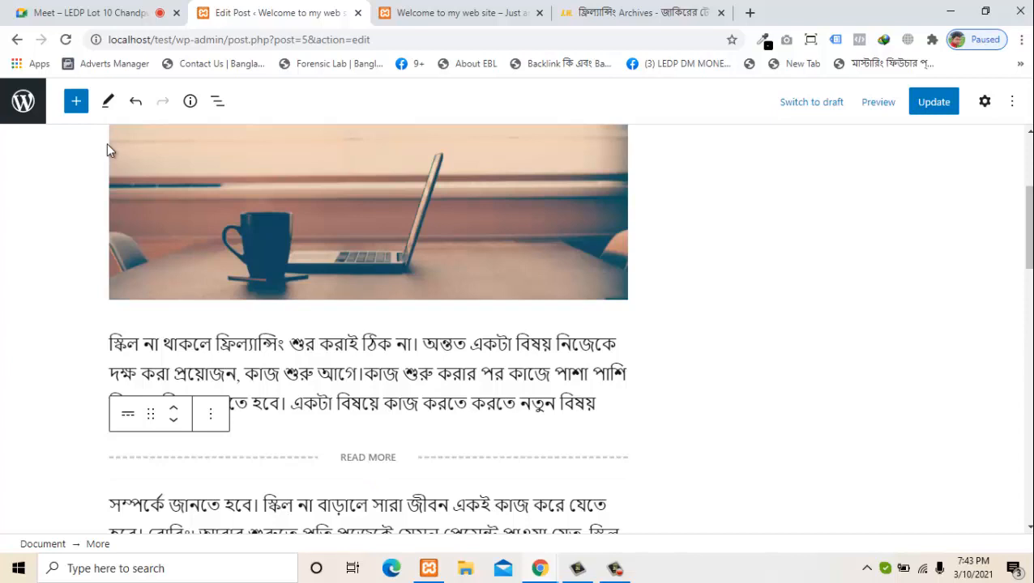
key("ctrl+s")
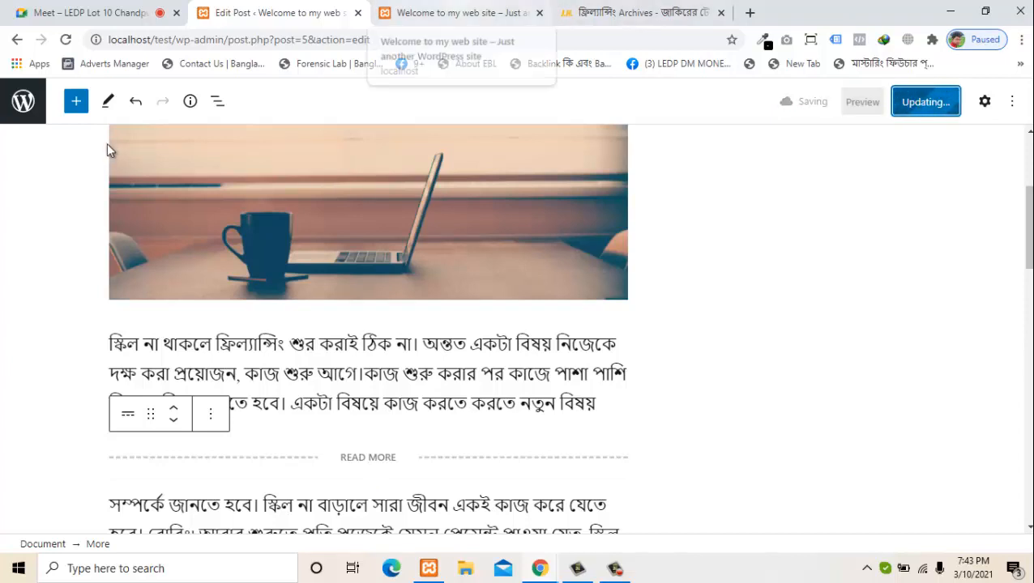
Reload the site's front page and check the freelancing post's excerpt and its Continue reading link
key("ctrl+Tab")
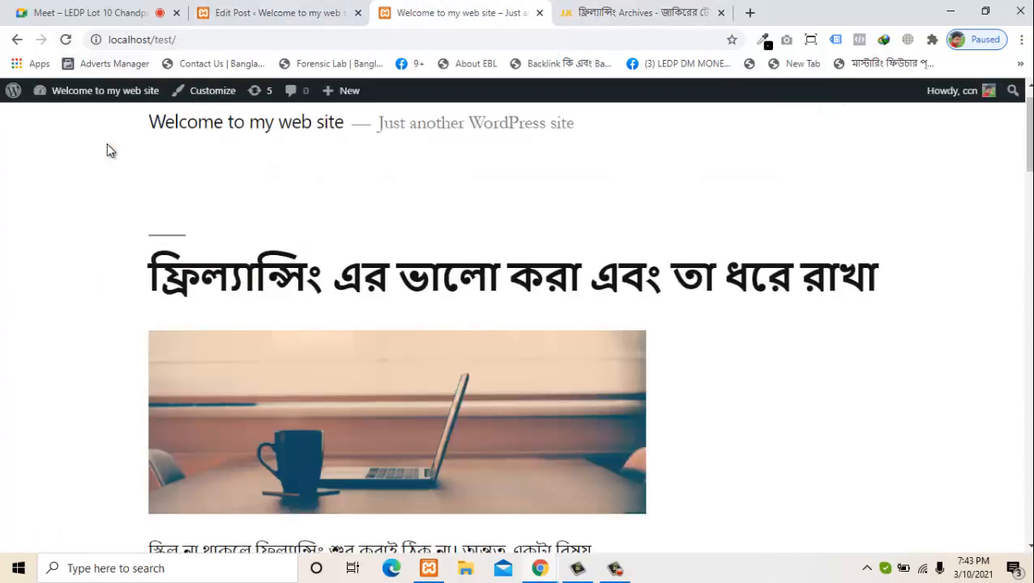
key("F5")
scroll(111, 150, "down", 4)
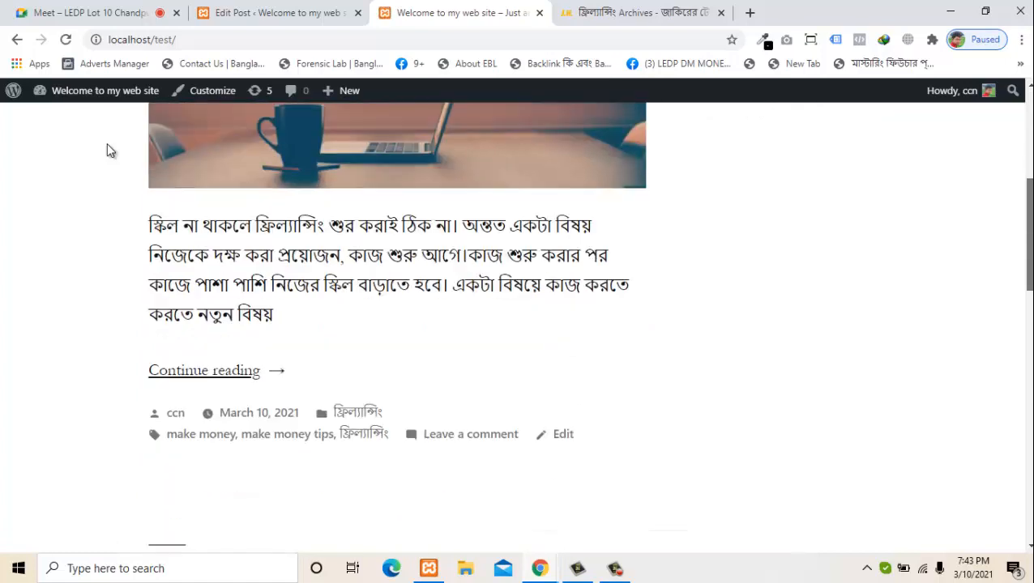
scroll(111, 151, "up", 2)
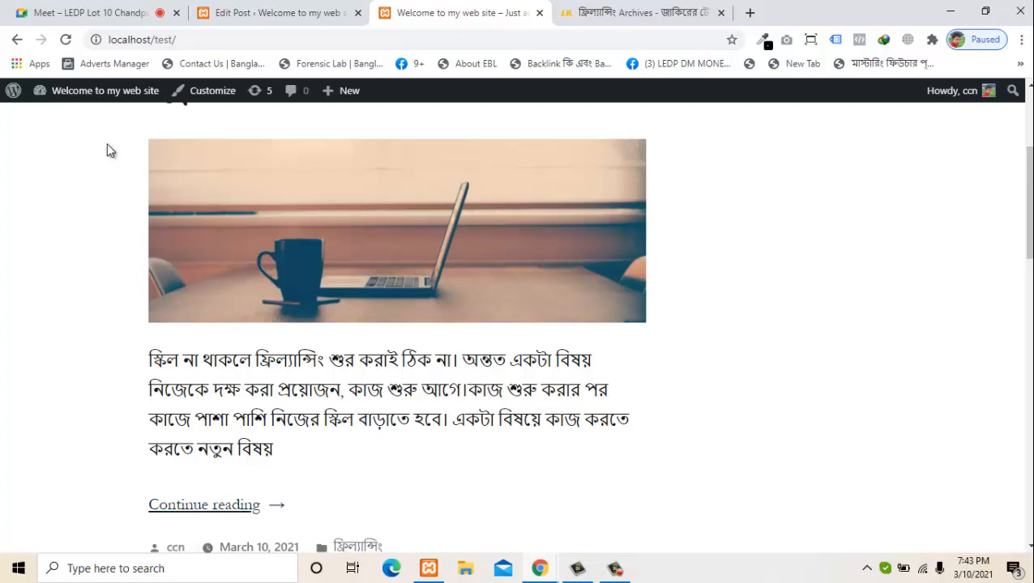
Return to the post editor, remove the laptop image block above the Read More break, and update the post
key("ctrl+shift+Tab")
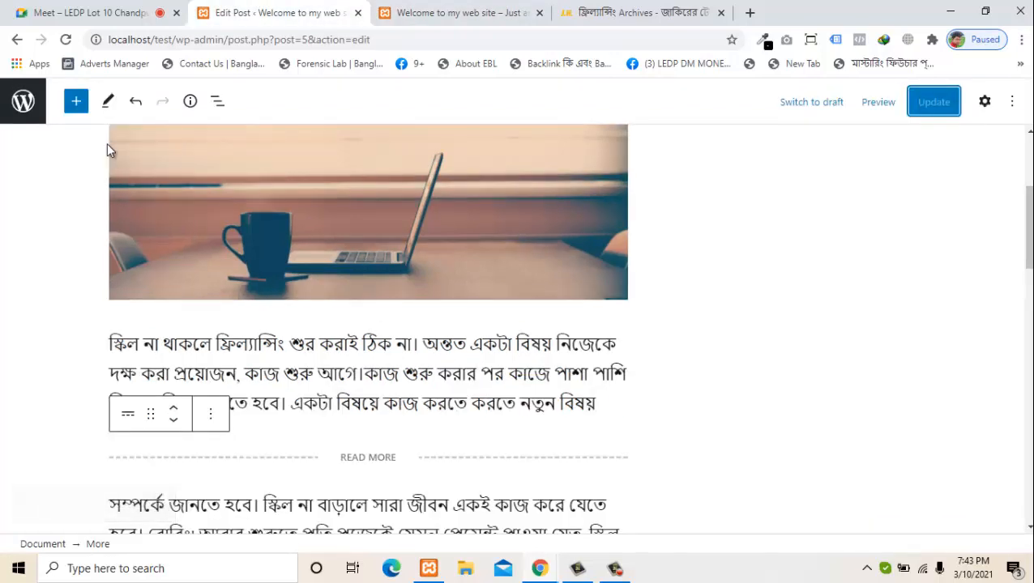
scroll(109, 148, "up", 3)
scroll(108, 145, "down", 2)
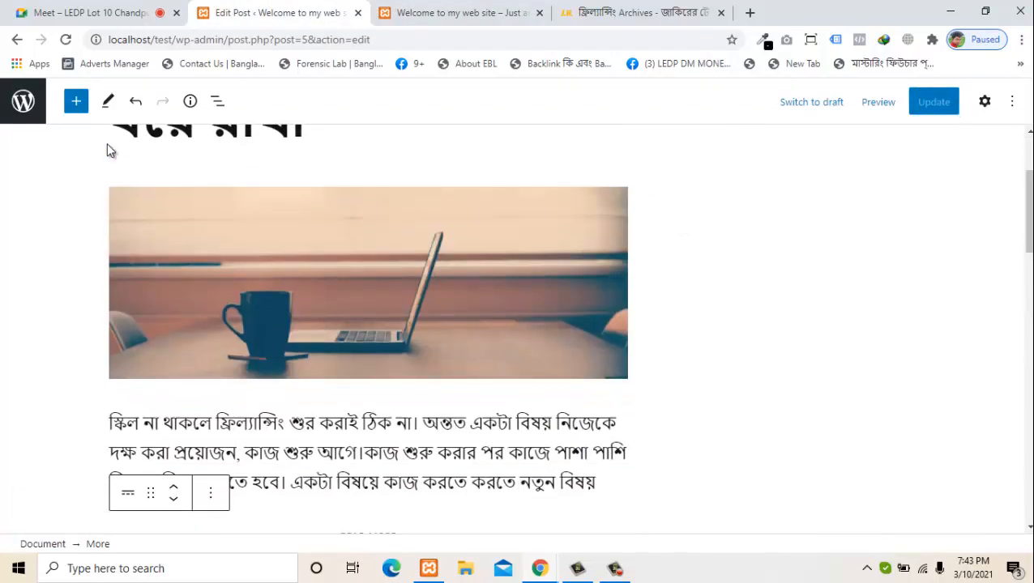
left_click(110, 151)
left_click(411, 160)
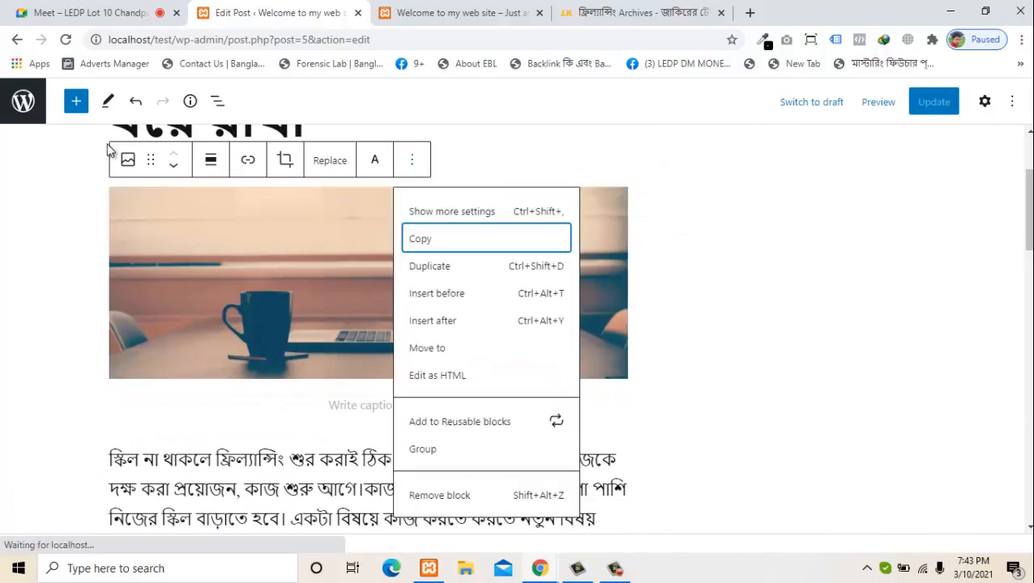
left_click(439, 497)
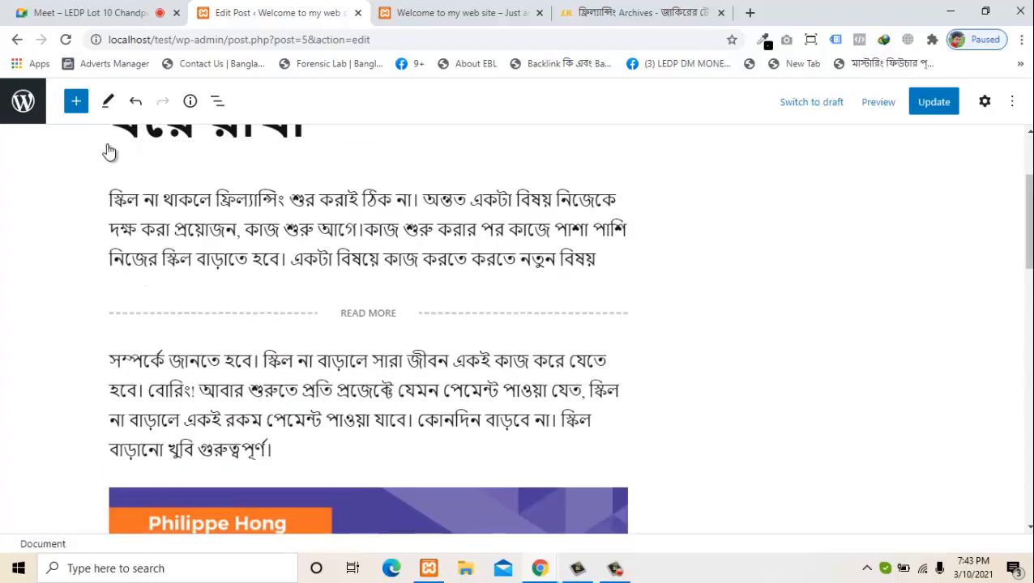
left_click(933, 101)
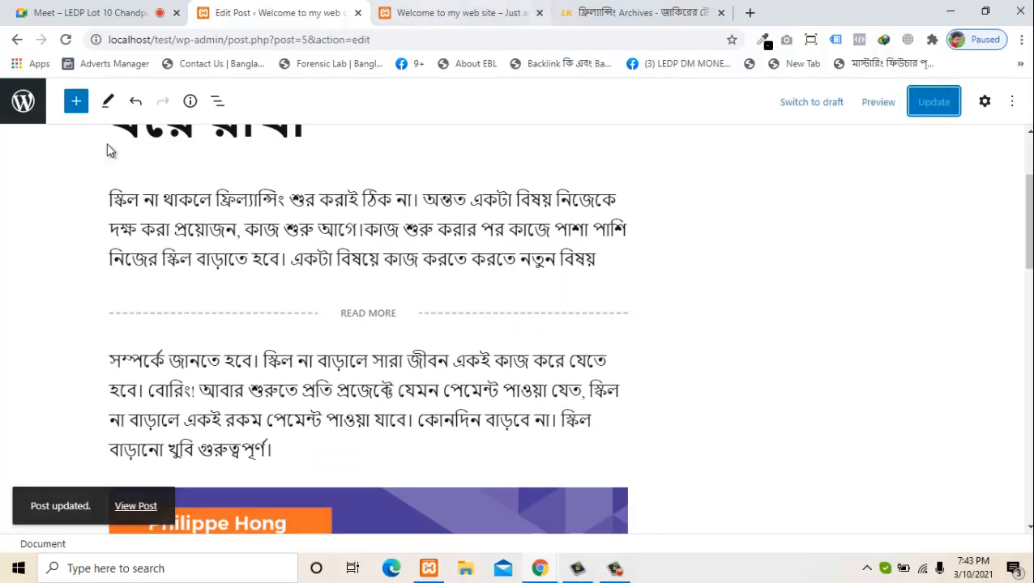
Reload the site's front page and check the freelancing post's title and excerpt text without the laptop image
left_click(444, 13)
left_click(66, 39)
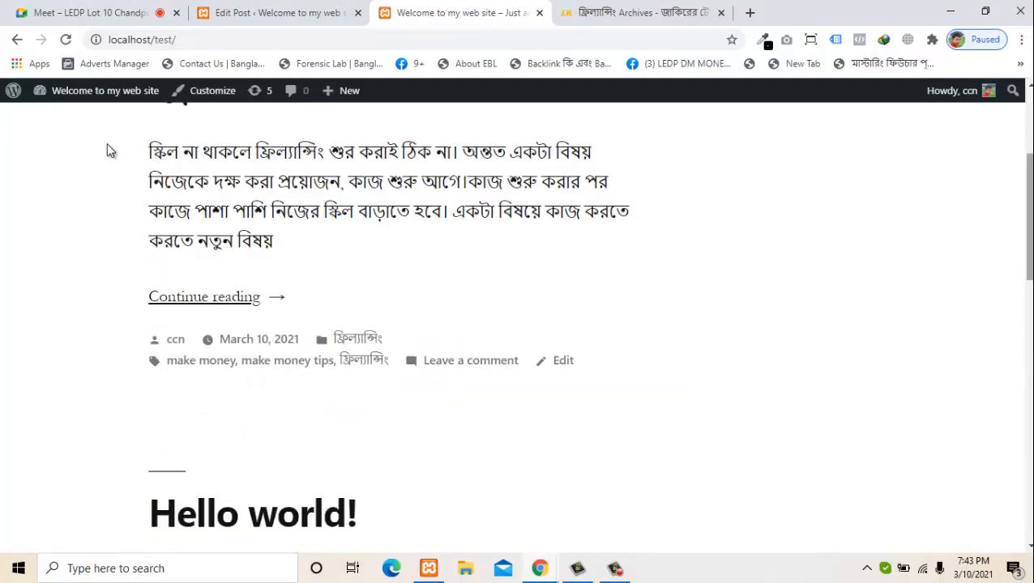
scroll(111, 150, "up", 2)
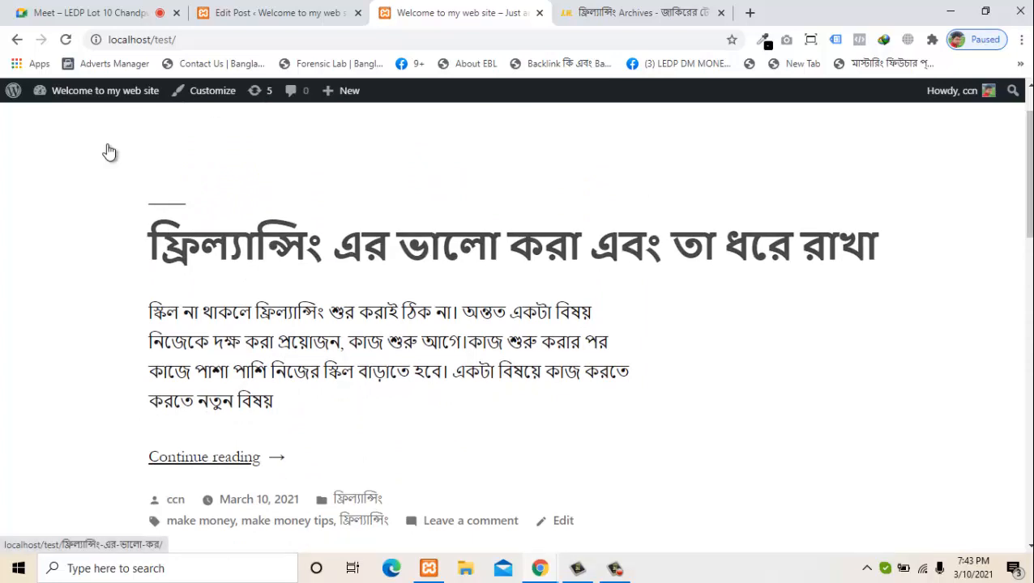
left_click_drag(149, 313, 275, 402)
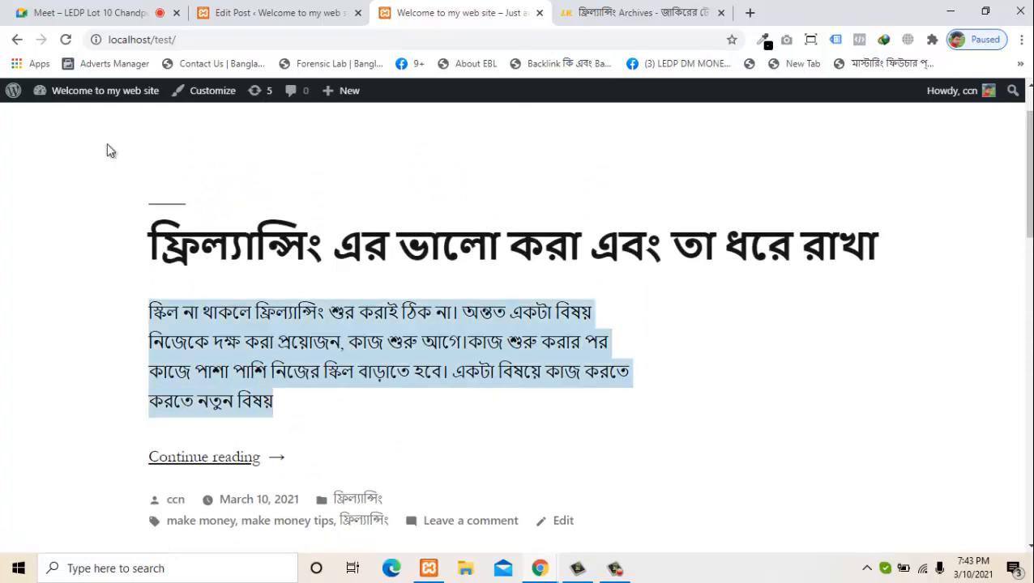
left_click(109, 149)
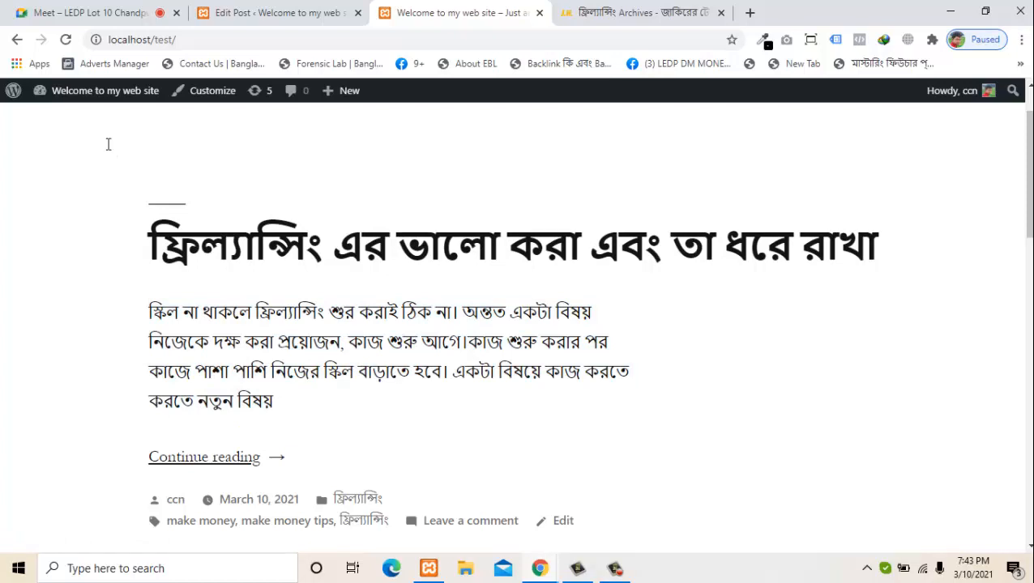
Examine how the reference blog's freelancing archive shows the image, excerpt and Read more link, then return to the site's front page
key("ctrl+Tab")
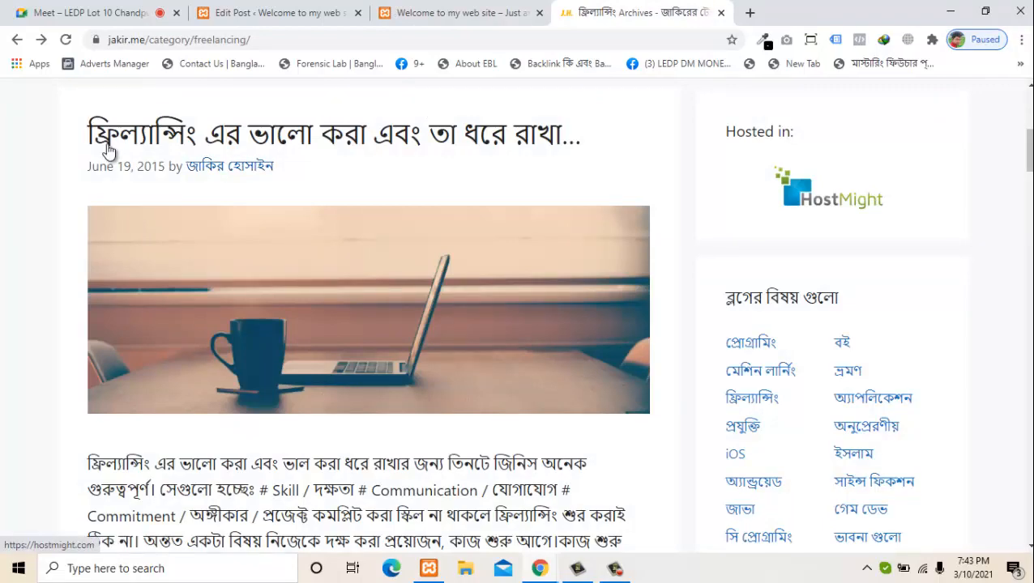
scroll(111, 151, "down", 3)
scroll(111, 151, "up", 3)
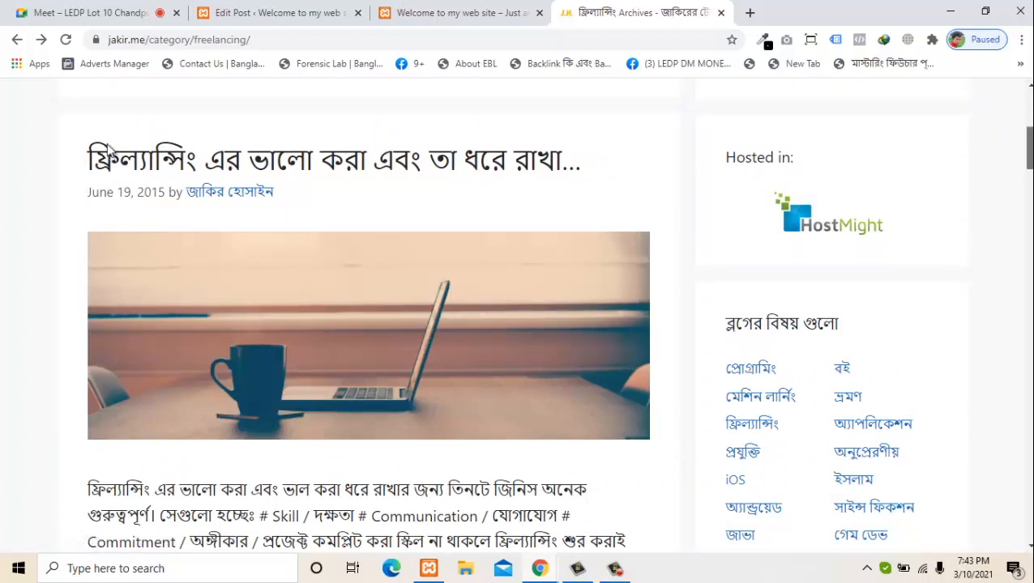
scroll(111, 151, "down", 3)
key("ctrl+shift+Tab")
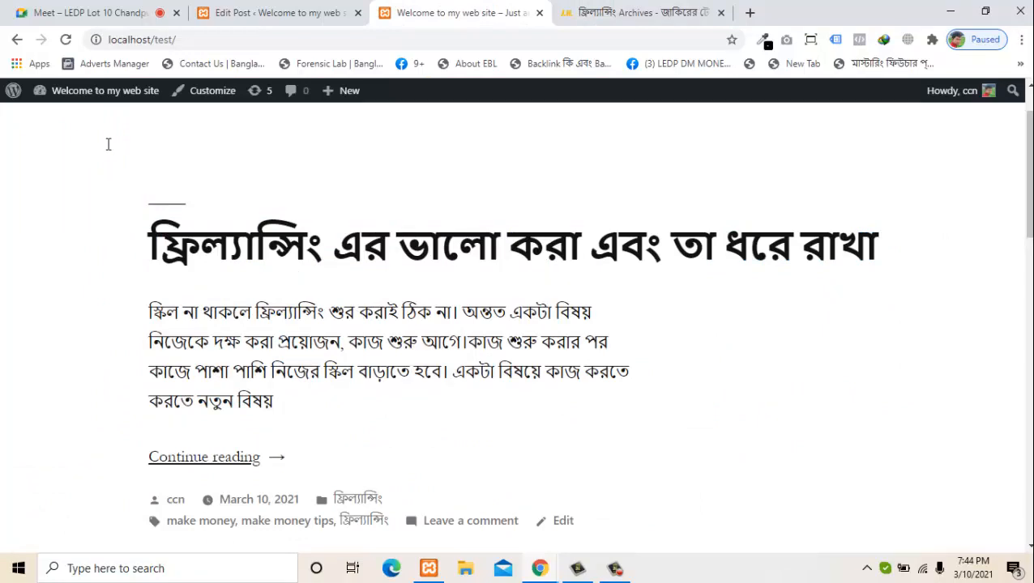
In the post editor, set Secret-to-freelancing-success.jpg from the Media Library as the post's featured image and update the post
key("ctrl+shift+Tab")
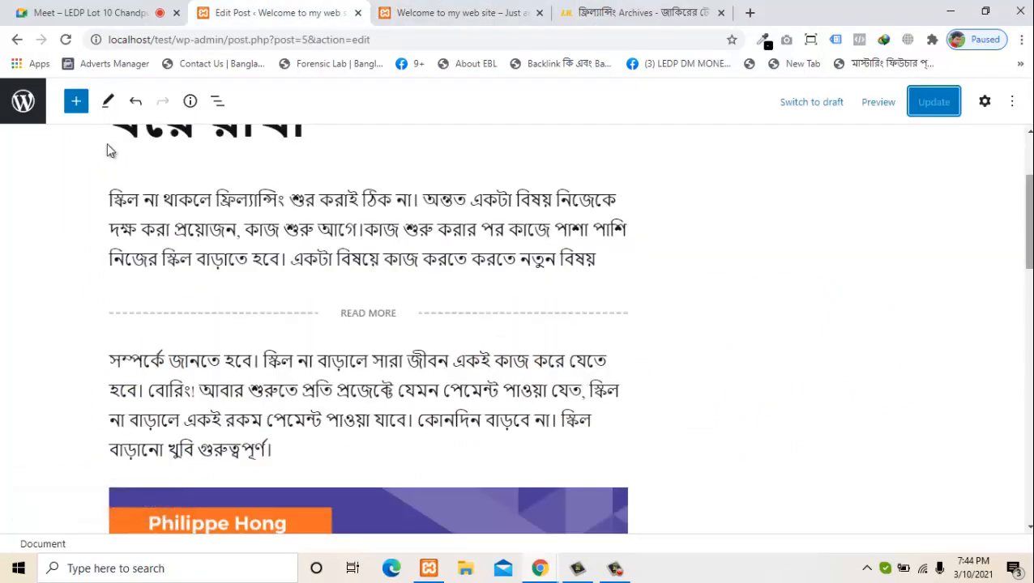
scroll(109, 146, "up", 2)
key("ctrl+shift+comma")
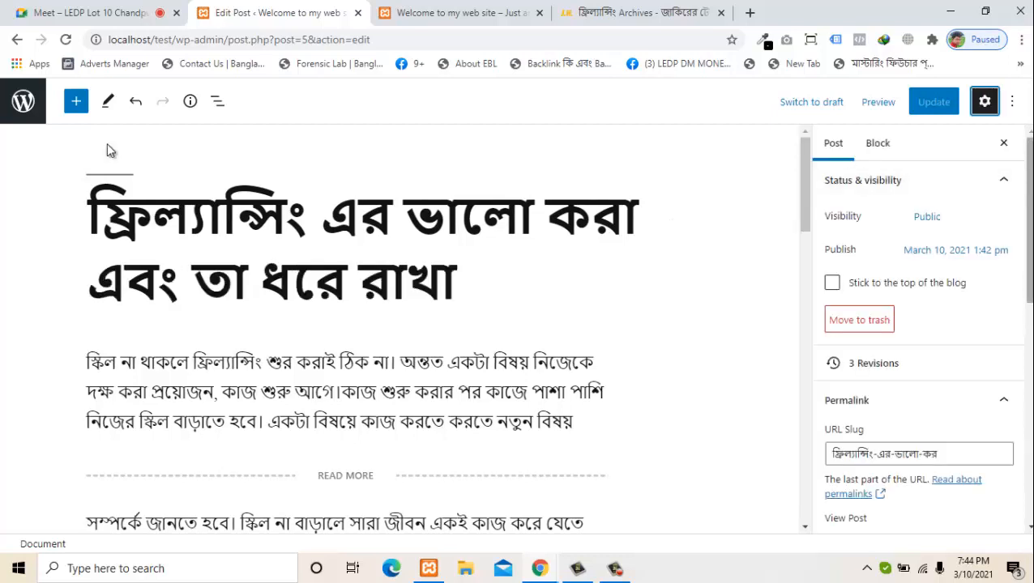
left_click_drag(1028, 220, 1029, 405)
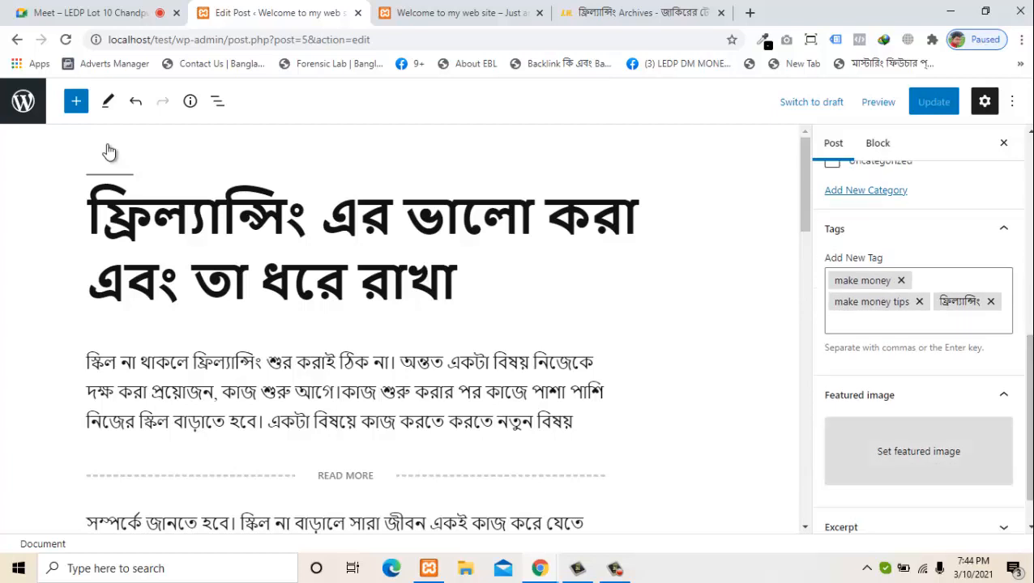
left_click(919, 451)
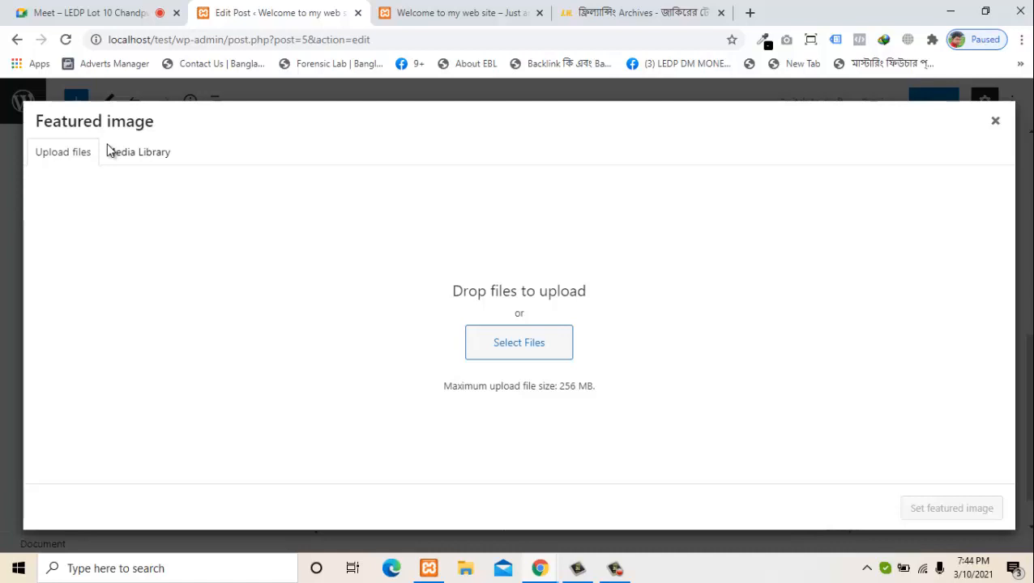
left_click(109, 152)
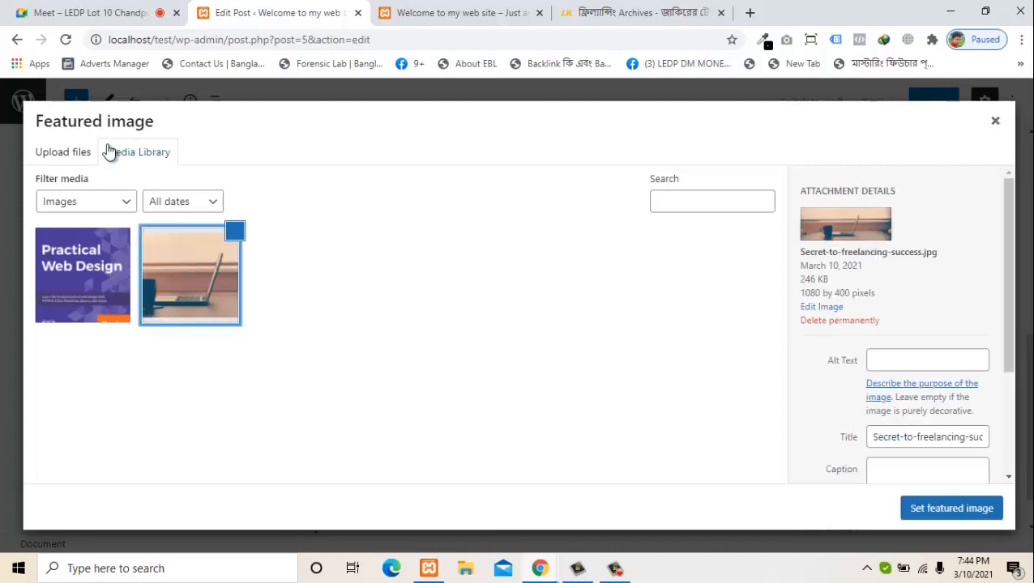
left_click(951, 508)
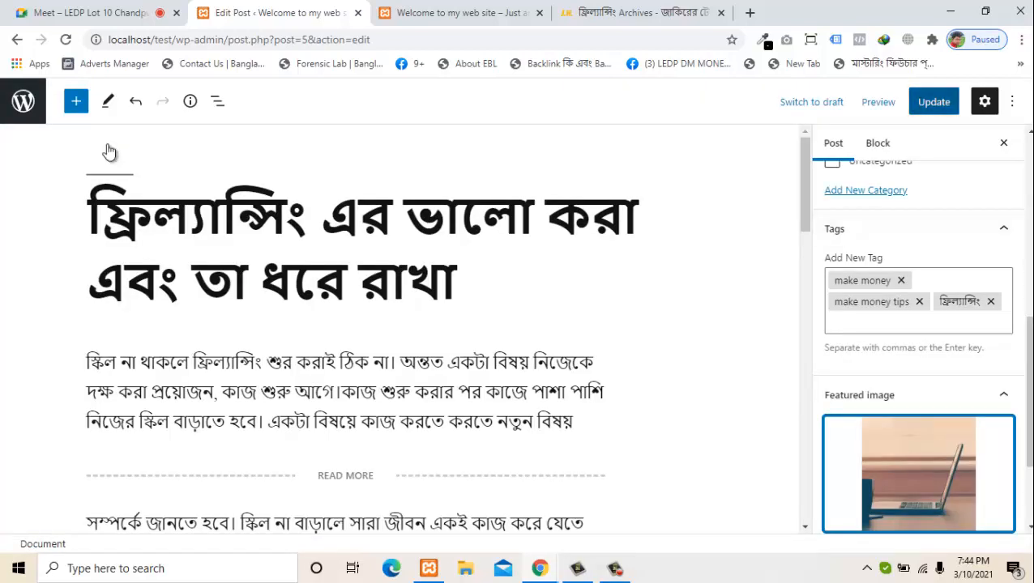
key("ctrl+s")
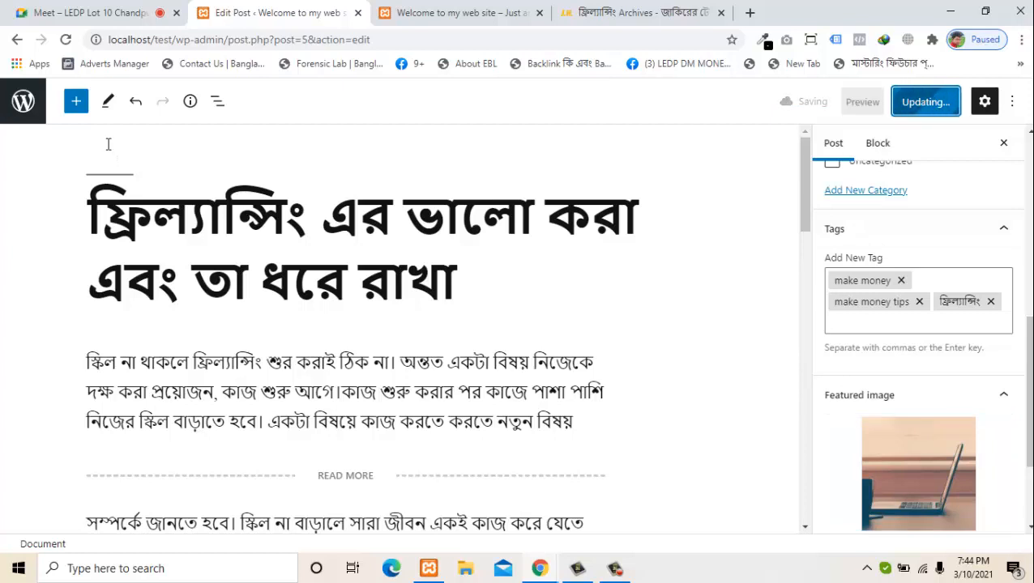
Reload the site's front page and examine the featured image, excerpt, category and tags of the freelancing post
key("ctrl+Tab")
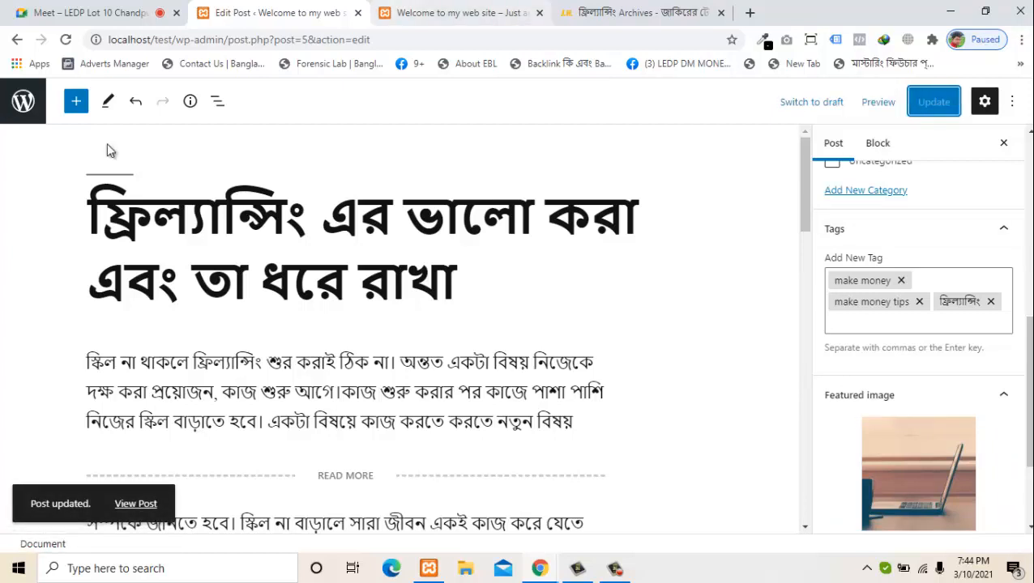
key("F5")
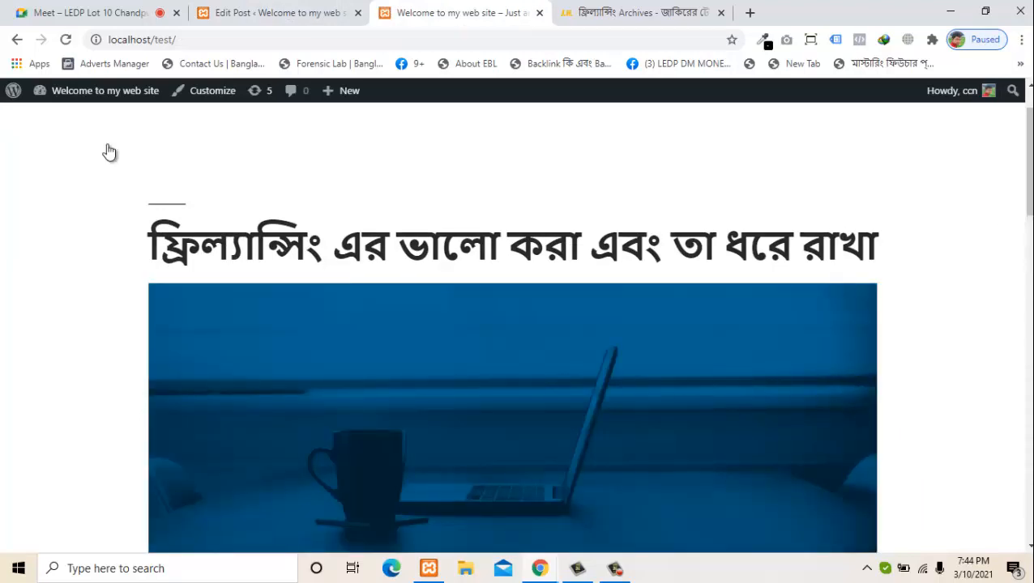
scroll(111, 150, "down", 3)
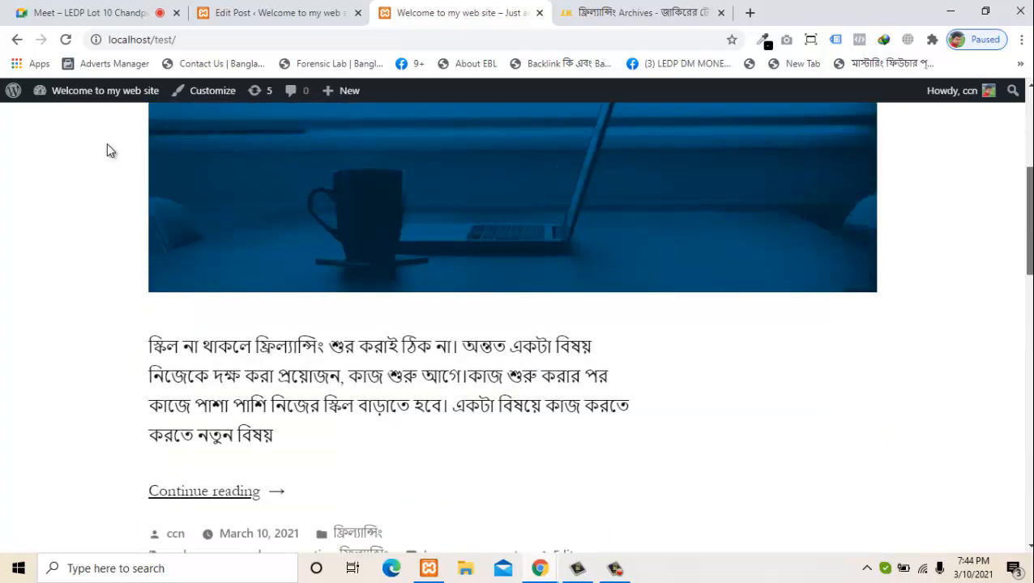
scroll(111, 150, "up", 2)
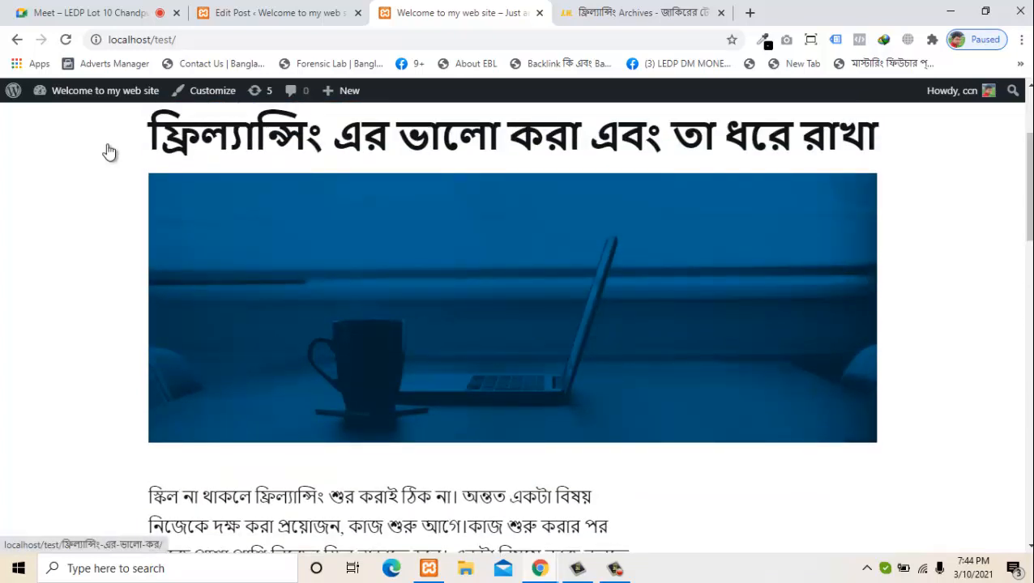
scroll(111, 151, "down", 1)
scroll(111, 151, "down", 5)
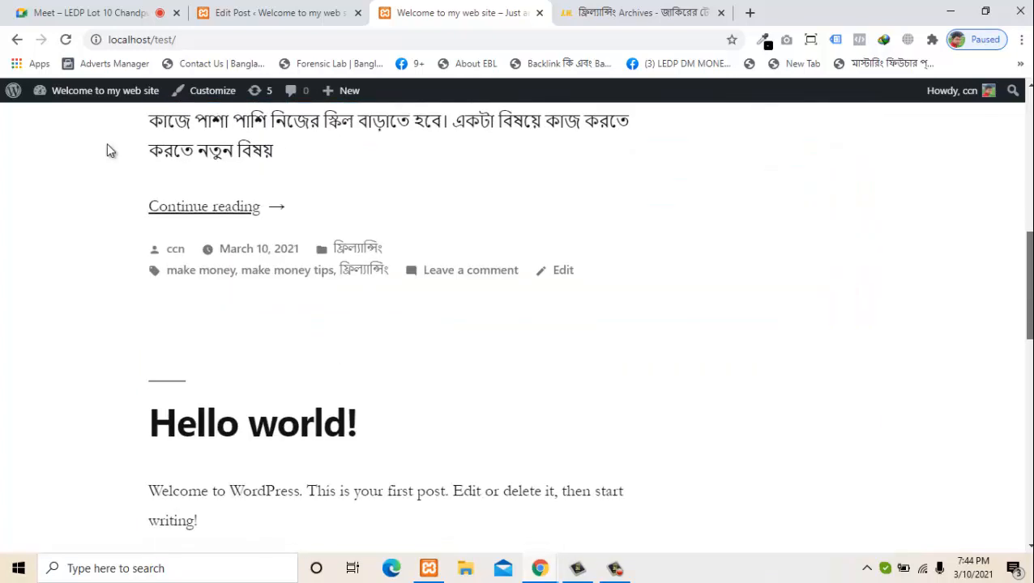
scroll(111, 150, "up", 8)
scroll(111, 151, "down", 3)
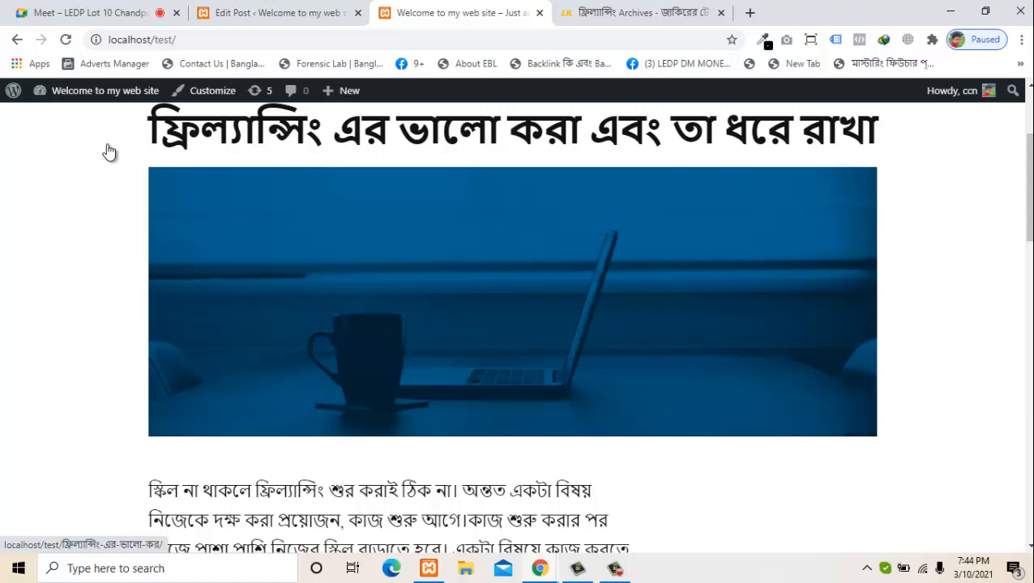
Compare the post layout in the reference blog's freelancing archive with the featured image and excerpt on the site's front page
key("ctrl+shift+Tab")
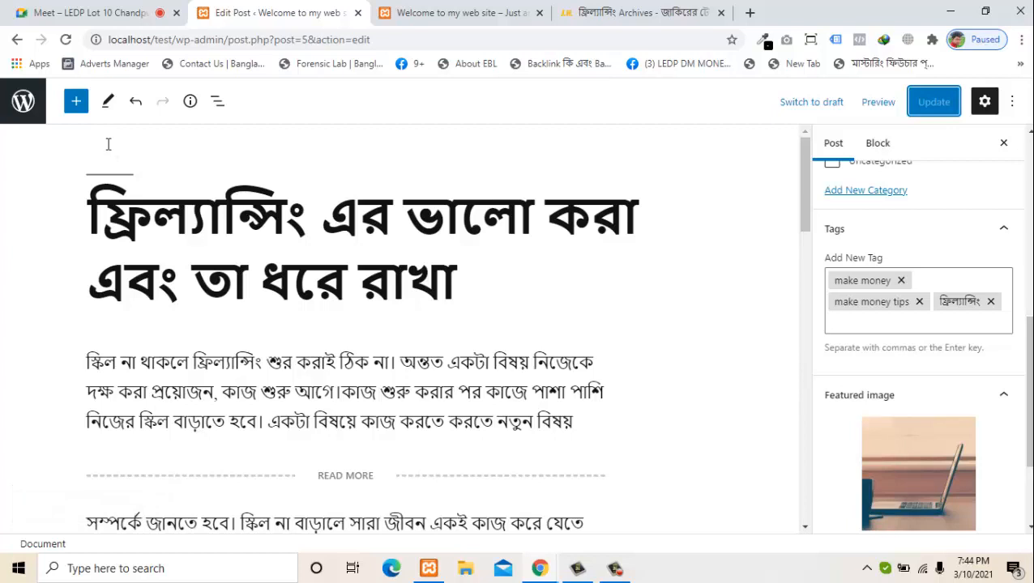
key("ctrl+Tab")
key("ctrl+Tab")
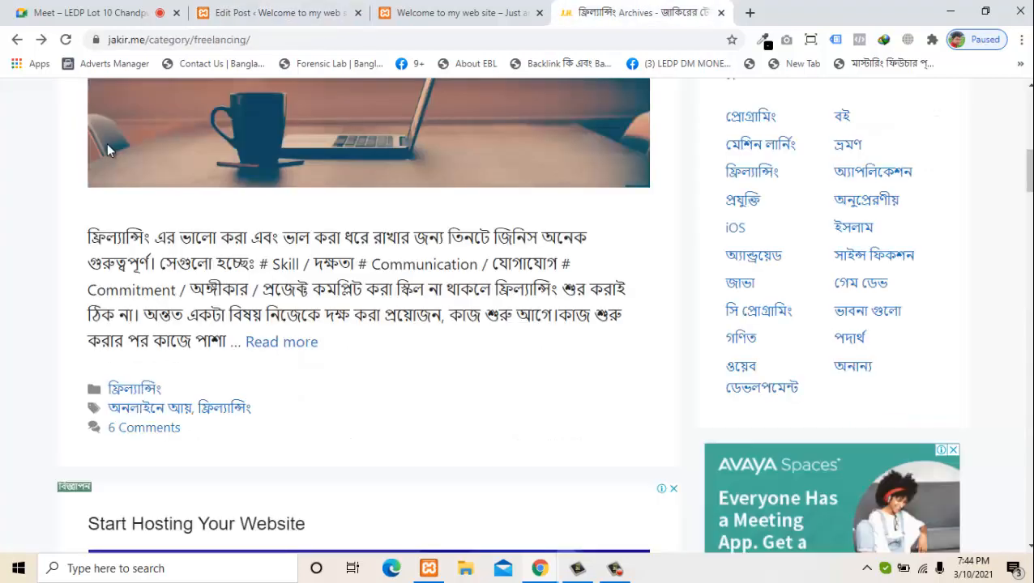
scroll(108, 149, "up", 4)
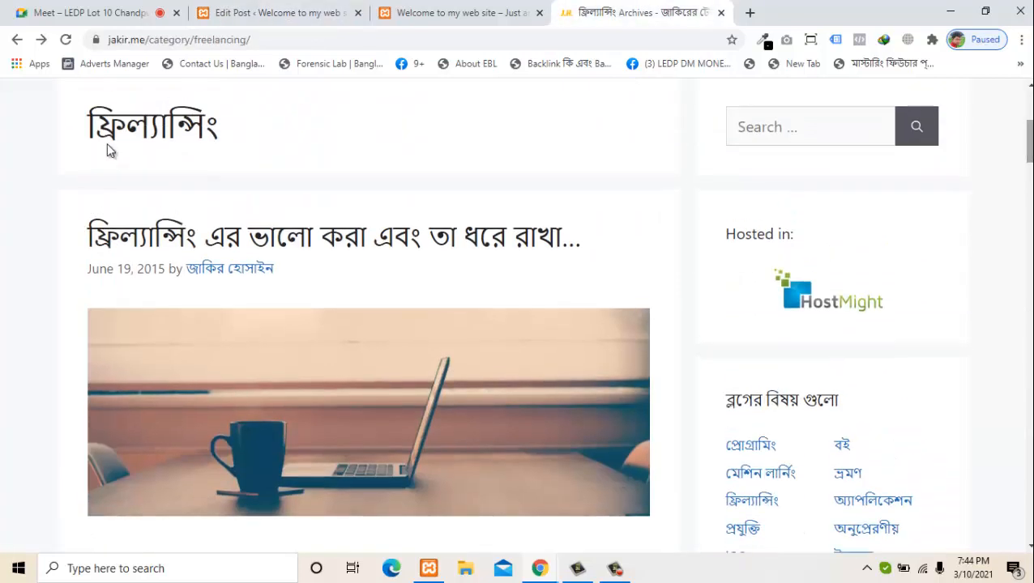
key("ctrl+shift+Tab")
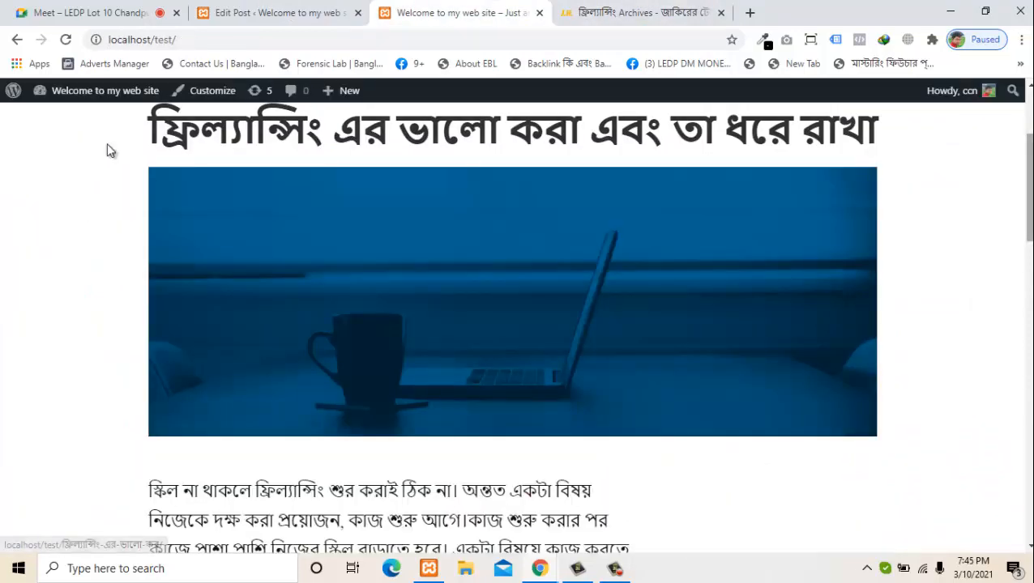
scroll(108, 148, "up", 2)
scroll(107, 148, "down", 4)
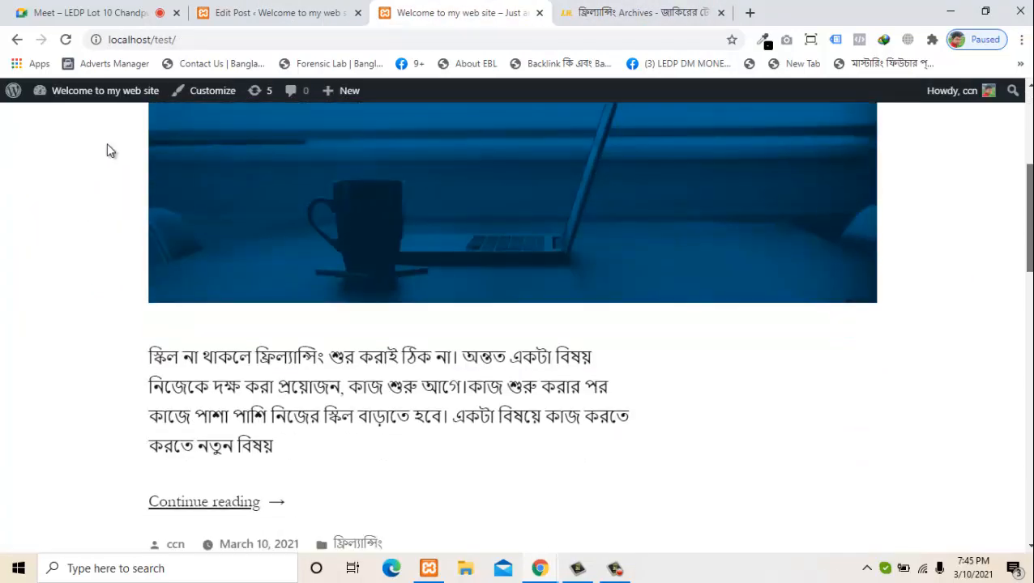
scroll(108, 149, "up", 2)
scroll(108, 149, "up", 2)
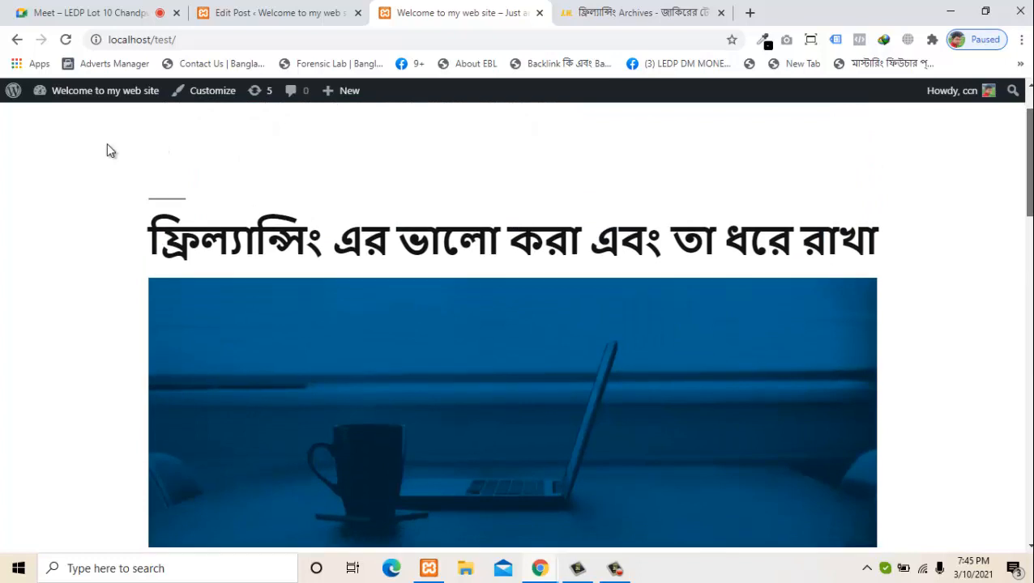
scroll(107, 148, "down", 1)
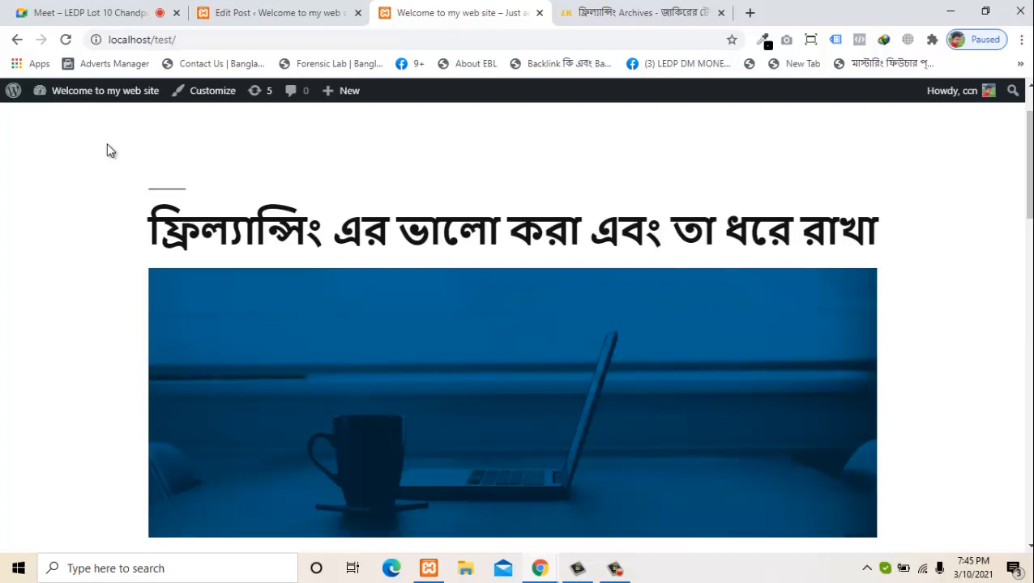
Review the end of the post in the editor, then switch to the reference blog's freelancing archive
key("ctrl+shift+Tab")
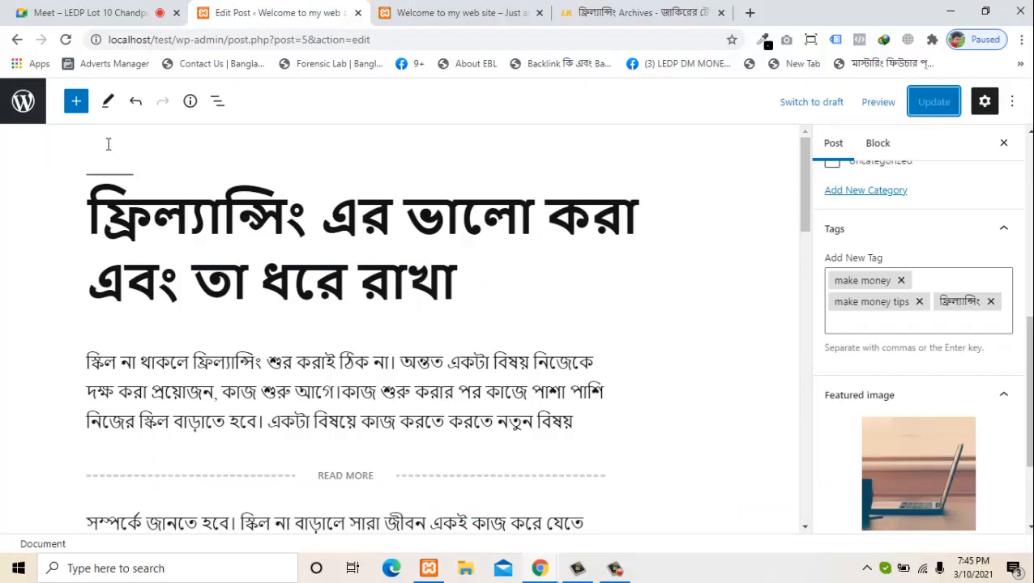
key("ctrl+End")
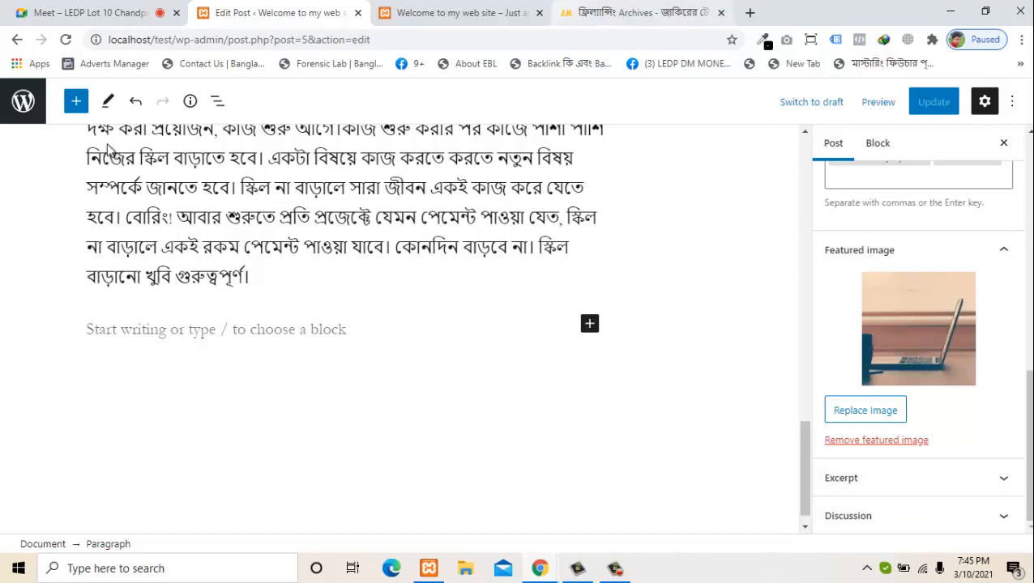
left_click(640, 12)
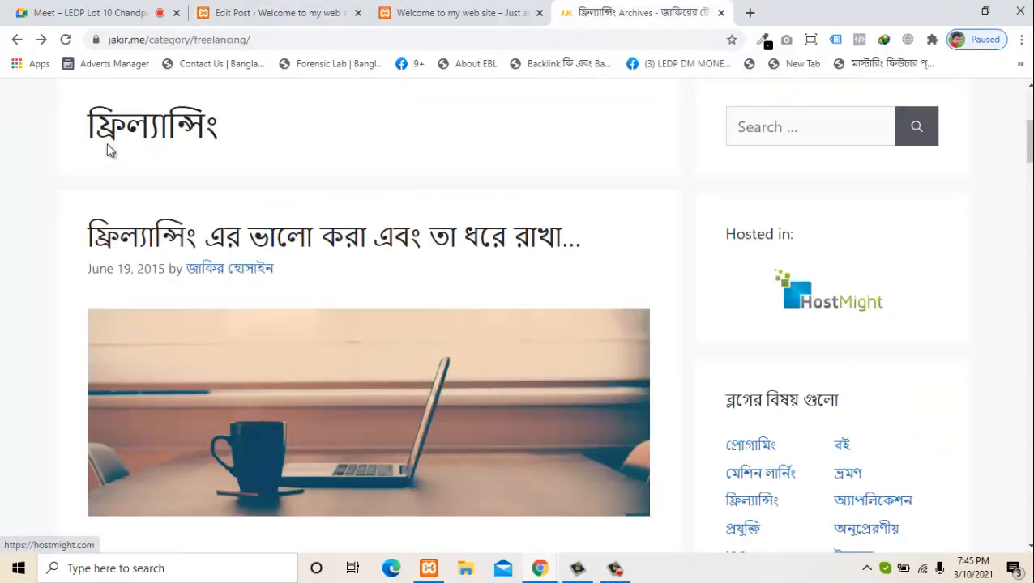
Highlight the excerpt text of the first post in the reference blog's freelancing archive, then return to the post editor
scroll(111, 152, "down", 5)
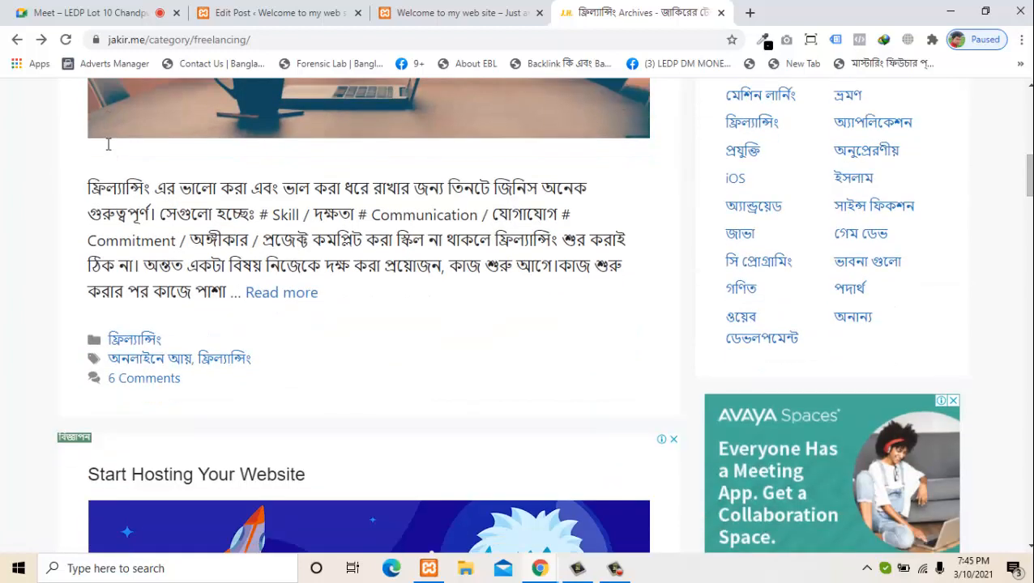
left_click_drag(108, 144, 227, 294)
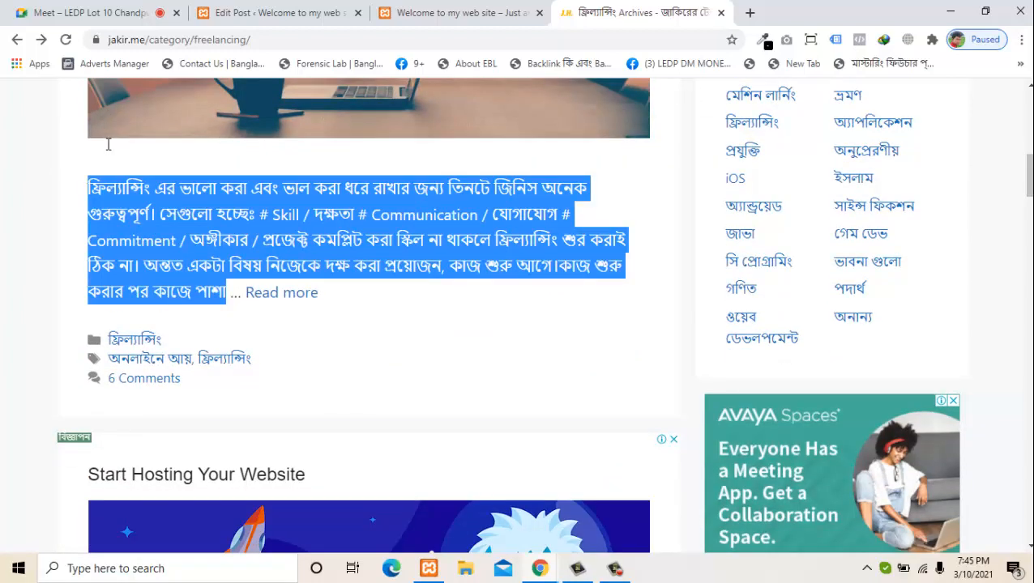
key("ctrl+2")
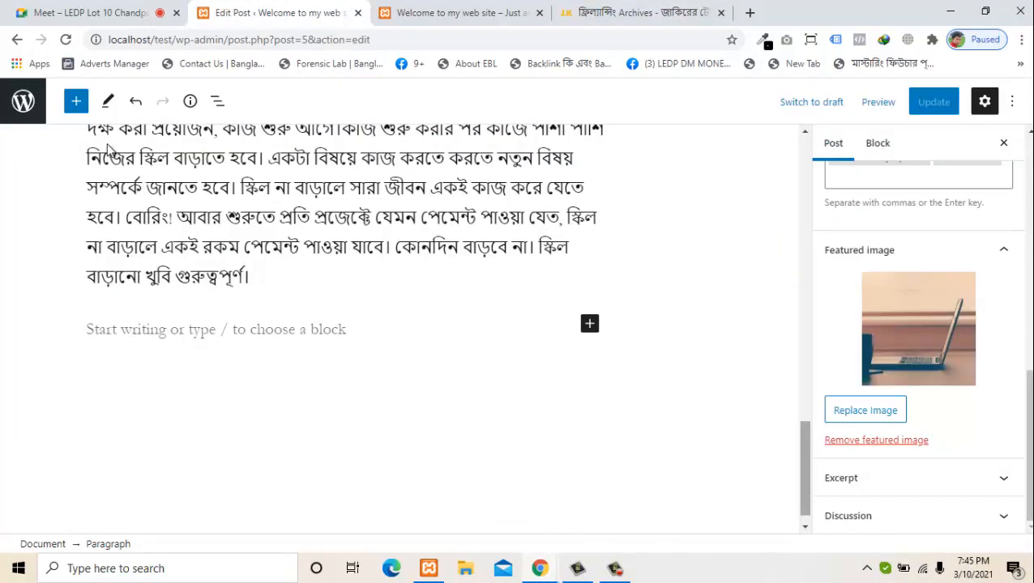
Remove the Read More block between the first two paragraphs of the freelancing post and update the post
scroll(109, 147, "up", 8)
scroll(109, 150, "up", 2)
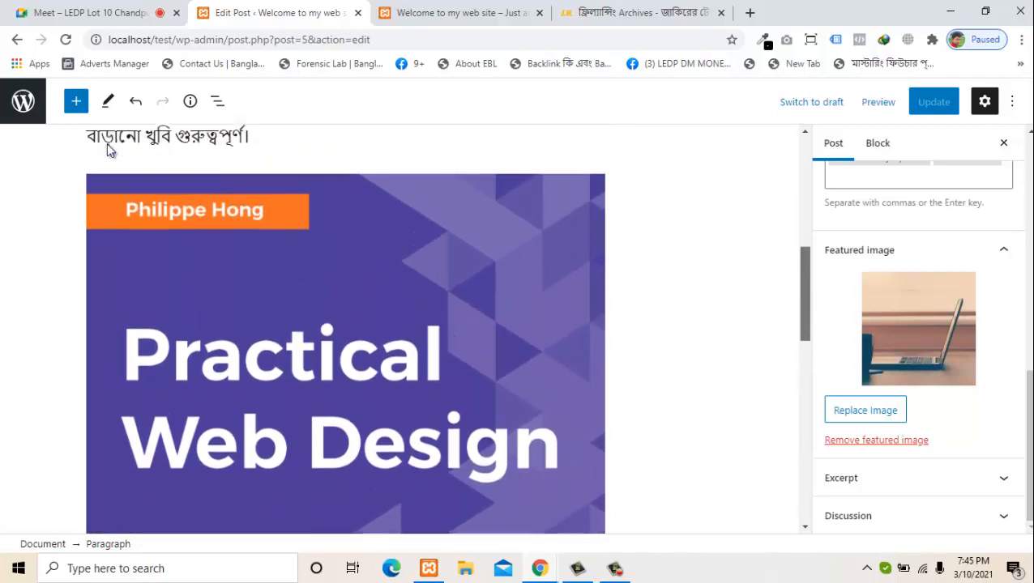
scroll(109, 150, "up", 4)
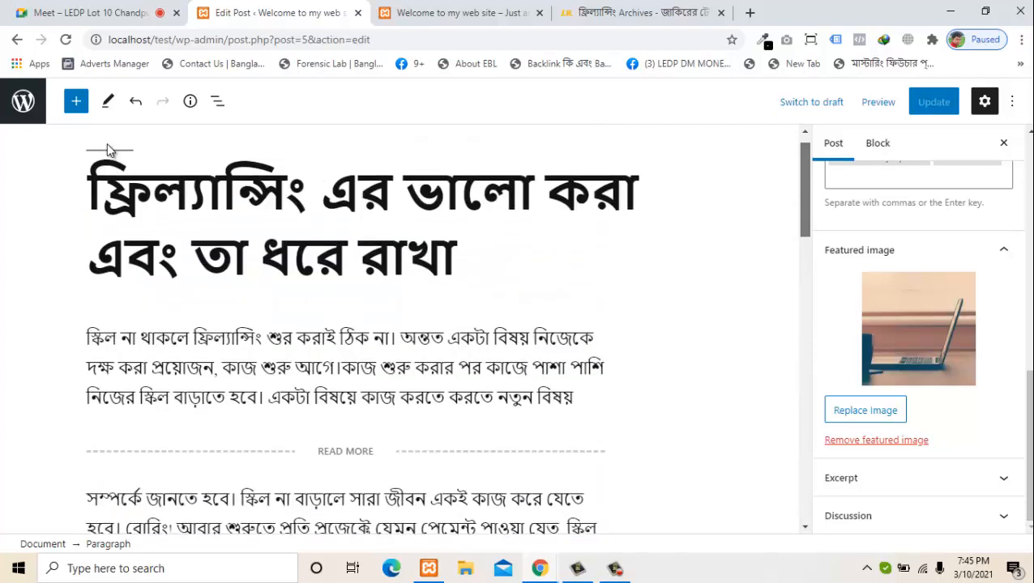
key("Up")
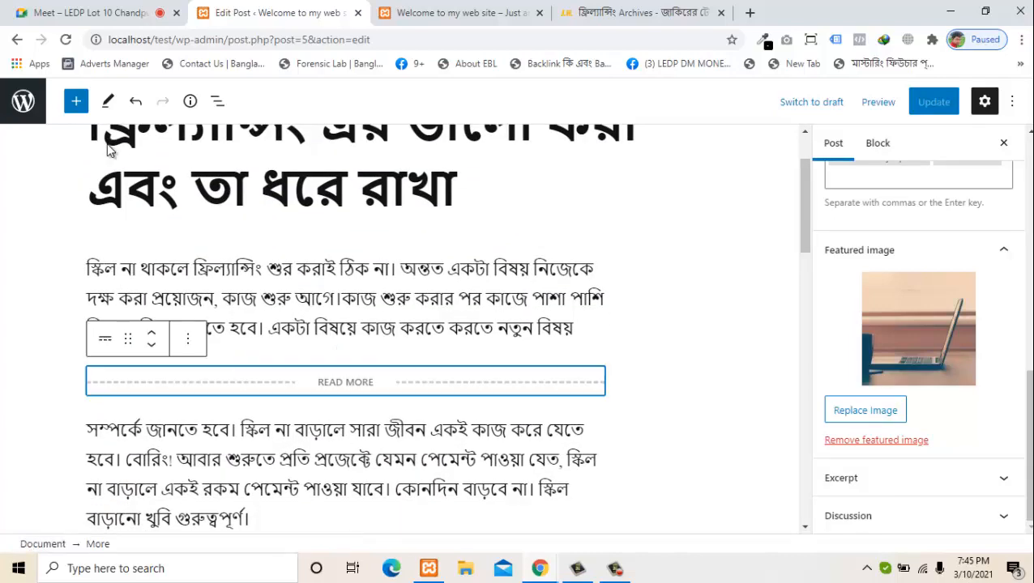
left_click(188, 339)
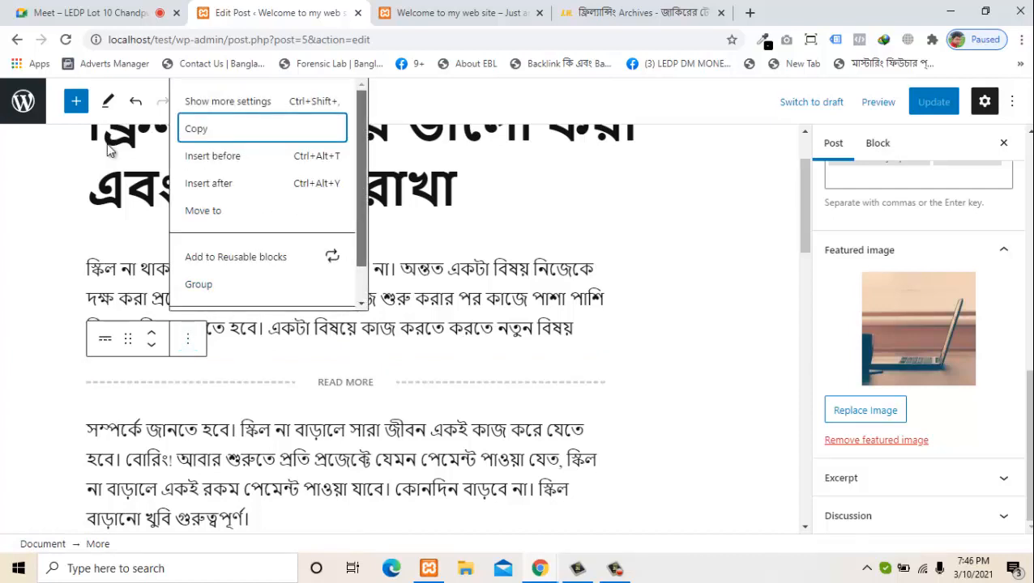
left_click_drag(361, 202, 361, 235)
key("Up")
key("Return")
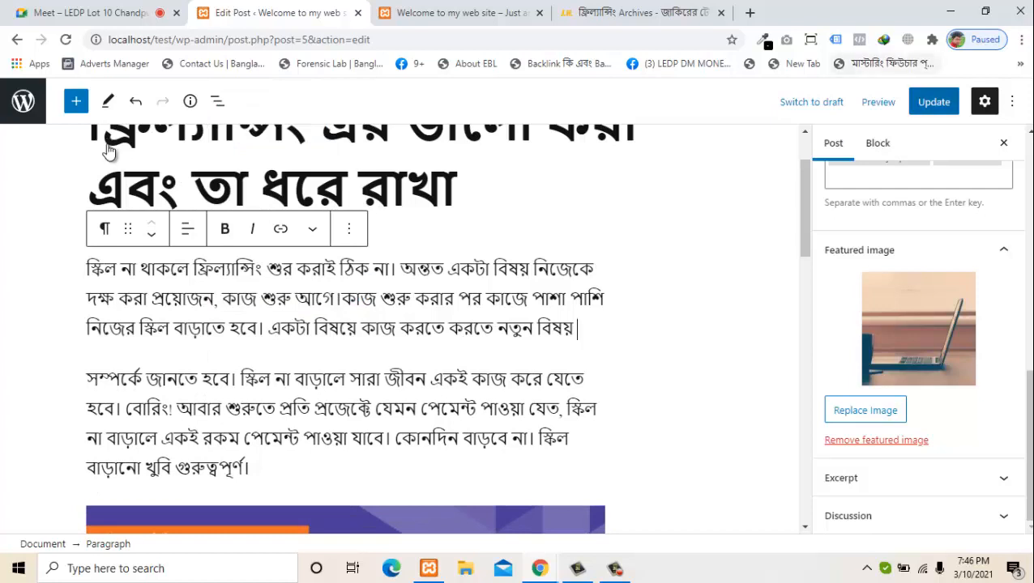
key("ctrl+s")
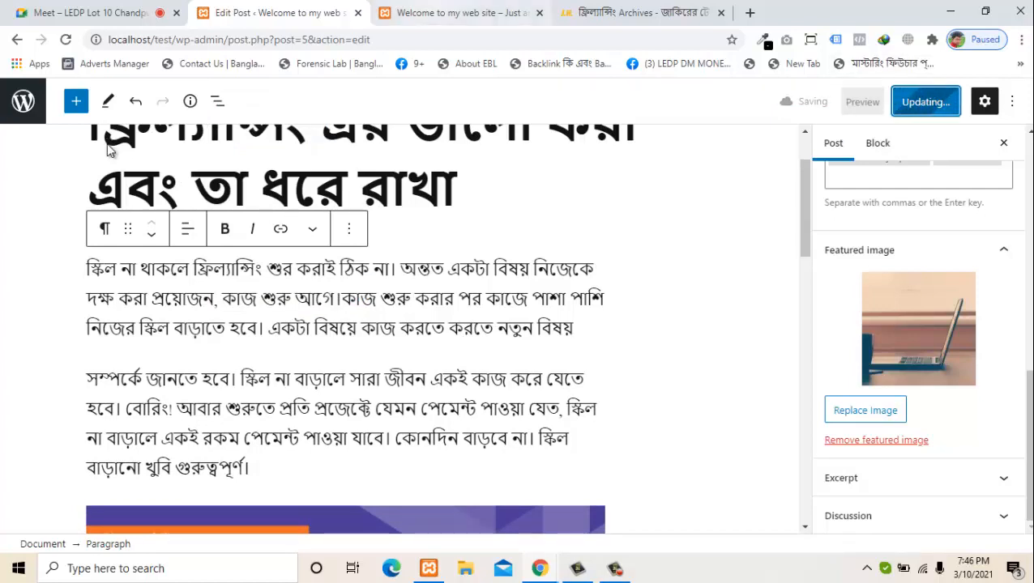
Reload the site's front page and examine how the freelancing post displays without the Read More break
key("ctrl+Tab")
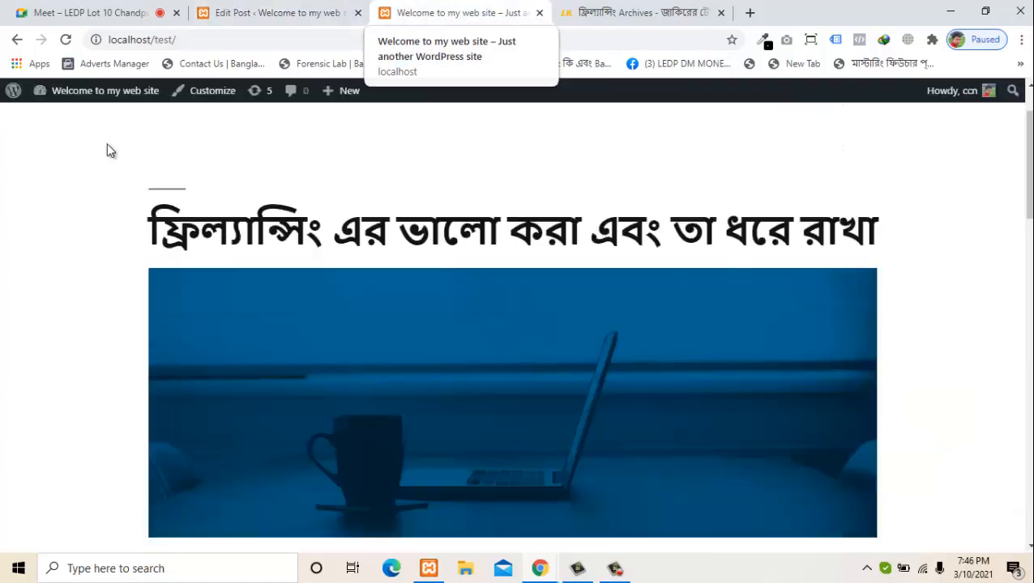
key("F5")
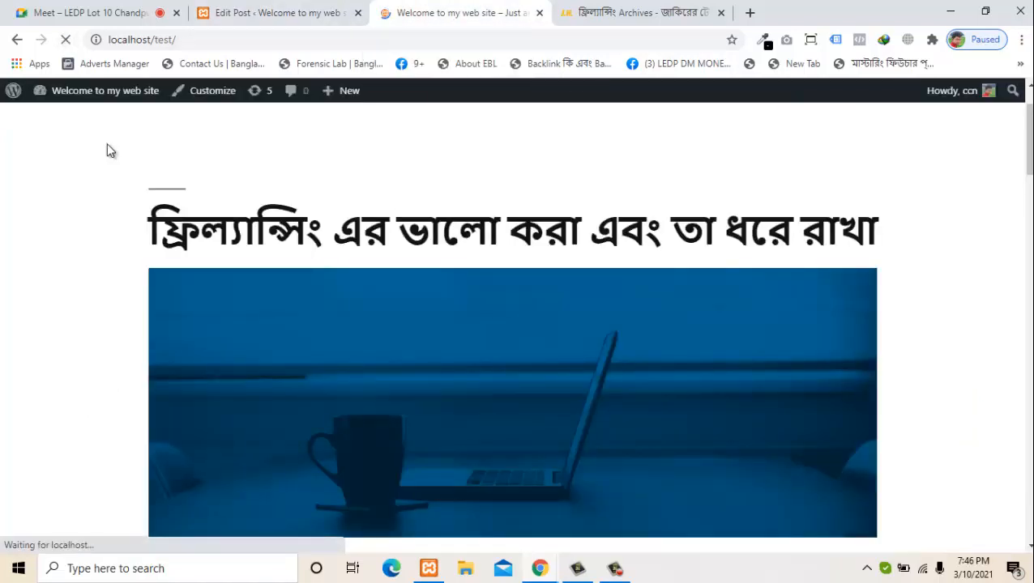
scroll(111, 151, "down", 13)
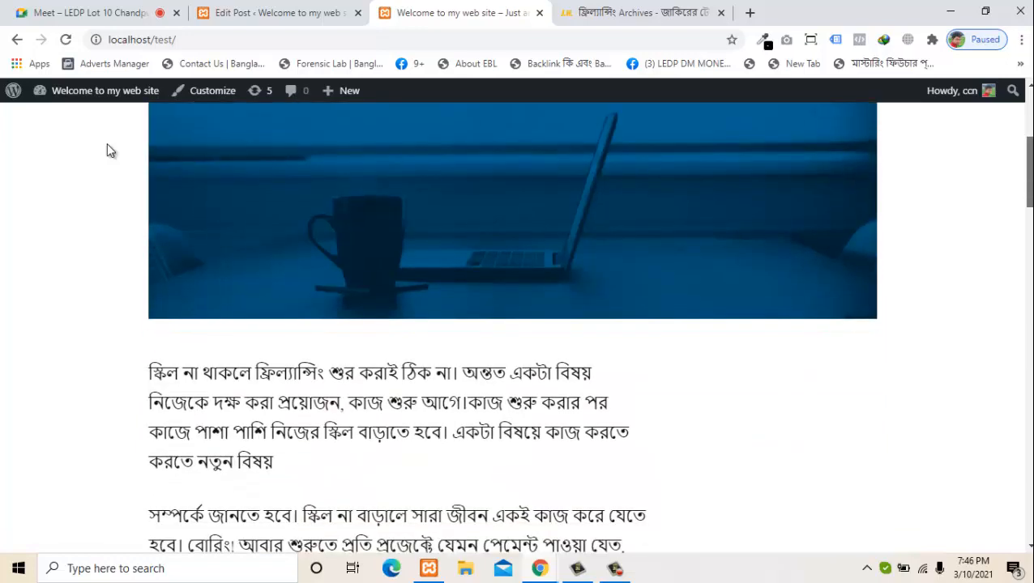
scroll(111, 151, "down", 5)
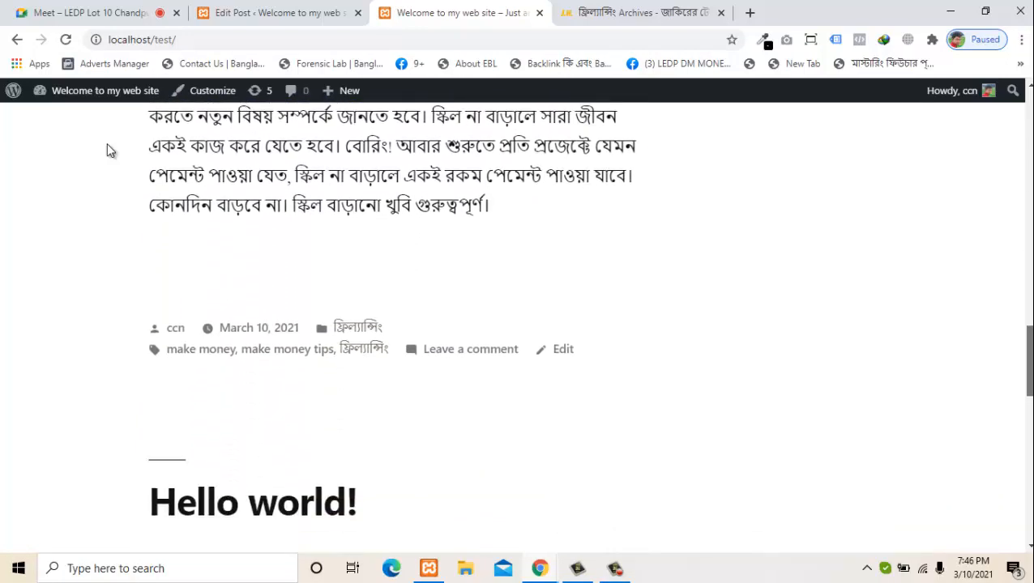
scroll(111, 150, "up", 10)
scroll(111, 151, "up", 8)
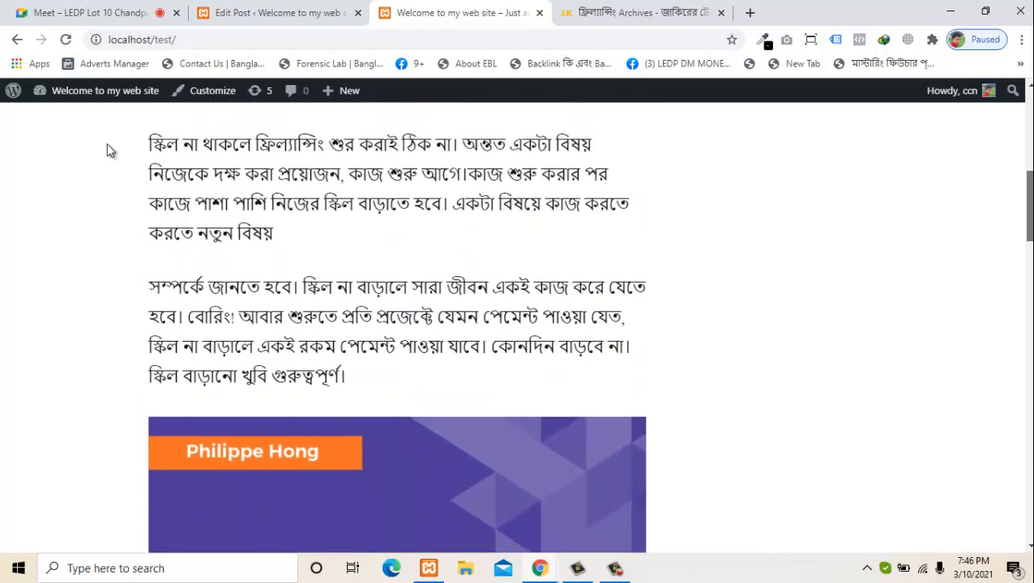
scroll(111, 150, "up", 3)
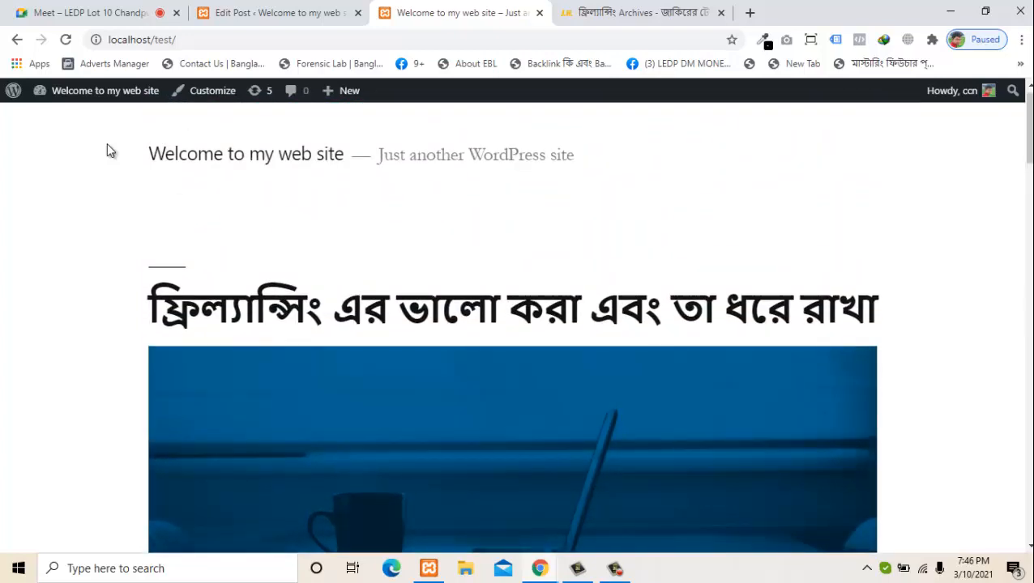
scroll(111, 151, "down", 7)
scroll(111, 151, "up", 5)
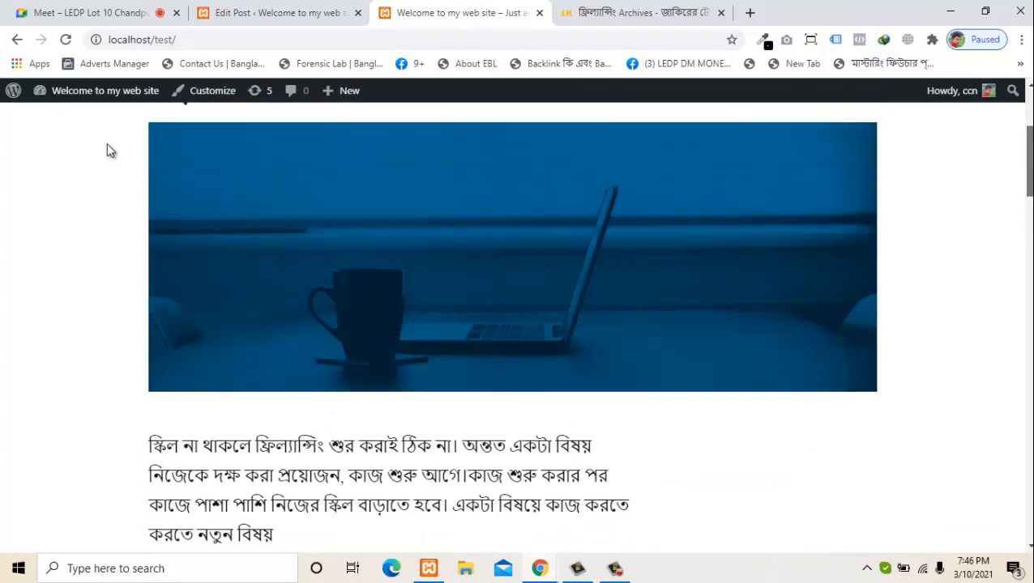
scroll(111, 151, "down", 2)
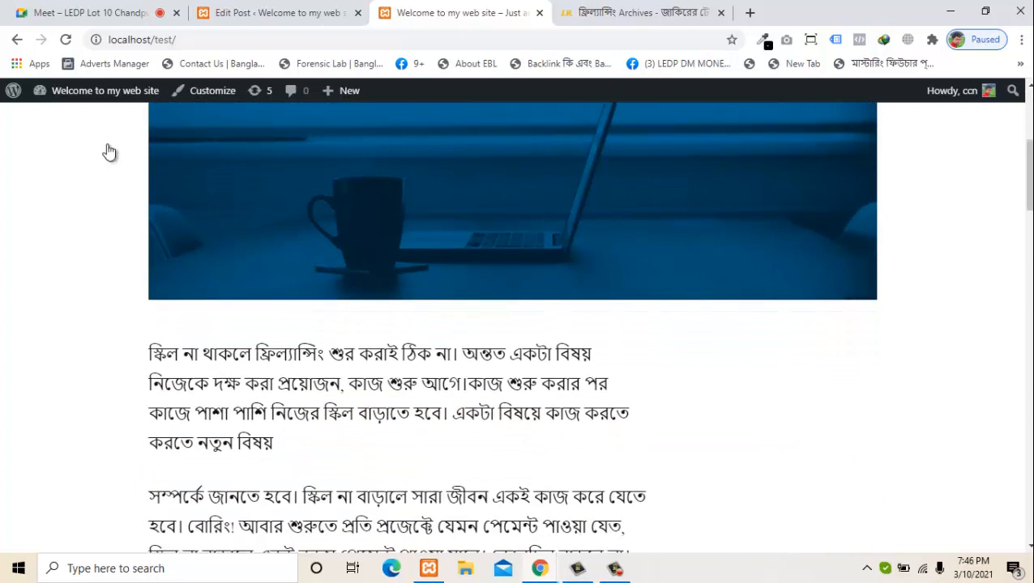
Copy the freelancing post's first two sentences, ending in "কাজ শুরু আগে।", from the front page into the post's excerpt and update the post
mouse_move(149, 354)
left_mouse_down()
mouse_move(286, 384)
mouse_move(468, 384)
left_mouse_up()
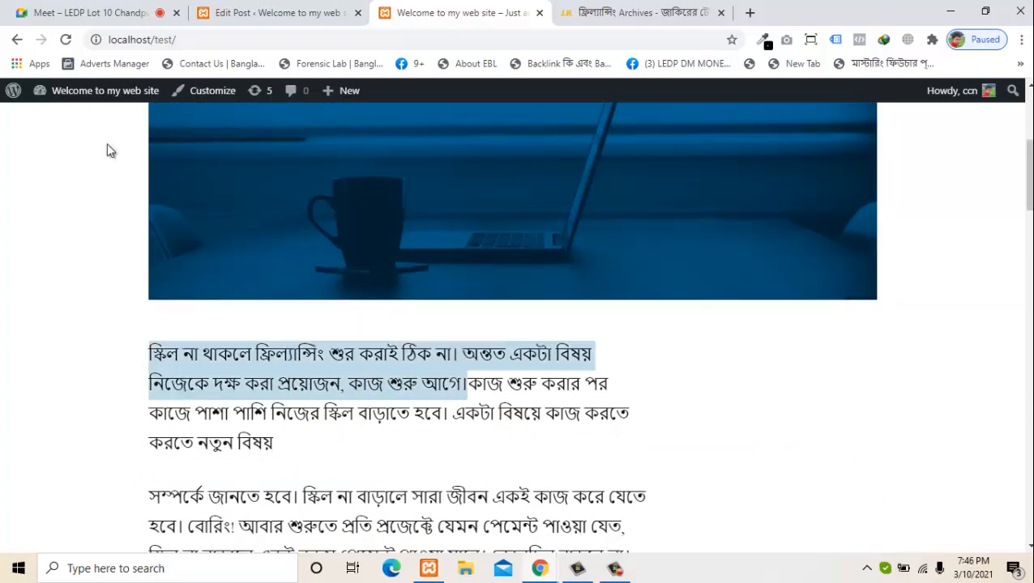
right_click(427, 388)
left_click(464, 397)
left_click(267, 12)
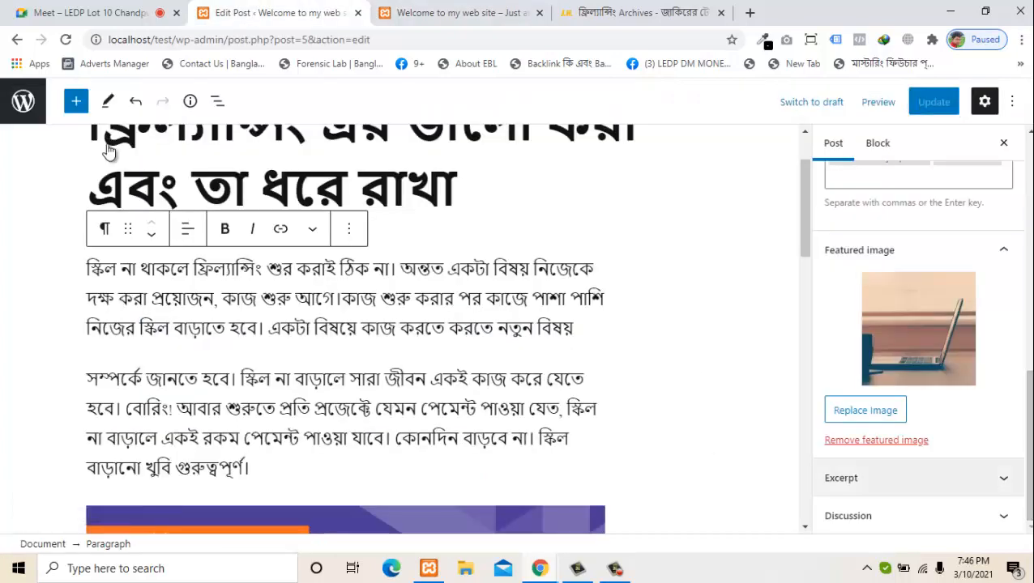
left_click(918, 478)
left_click(918, 464)
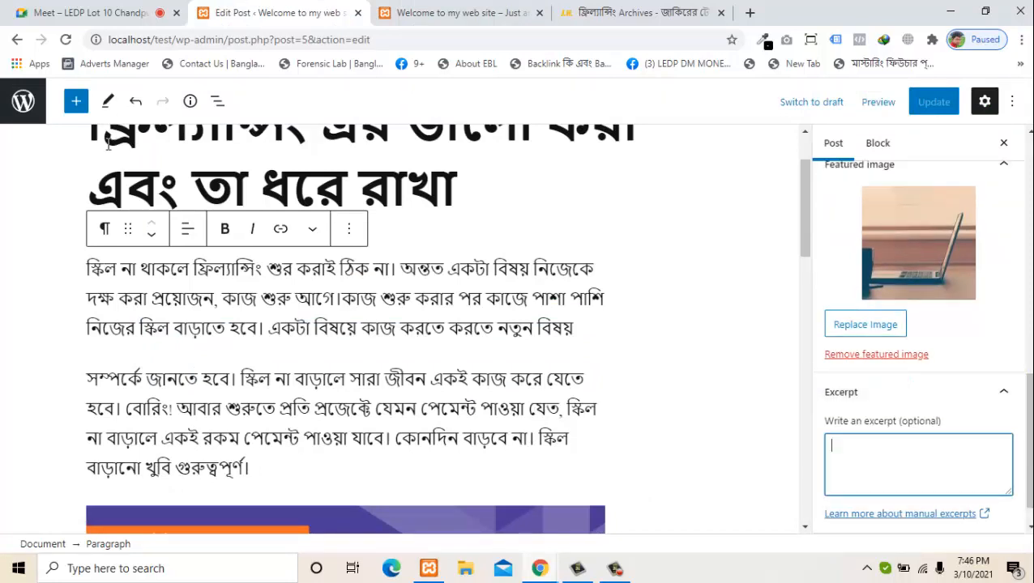
key("ctrl+v")
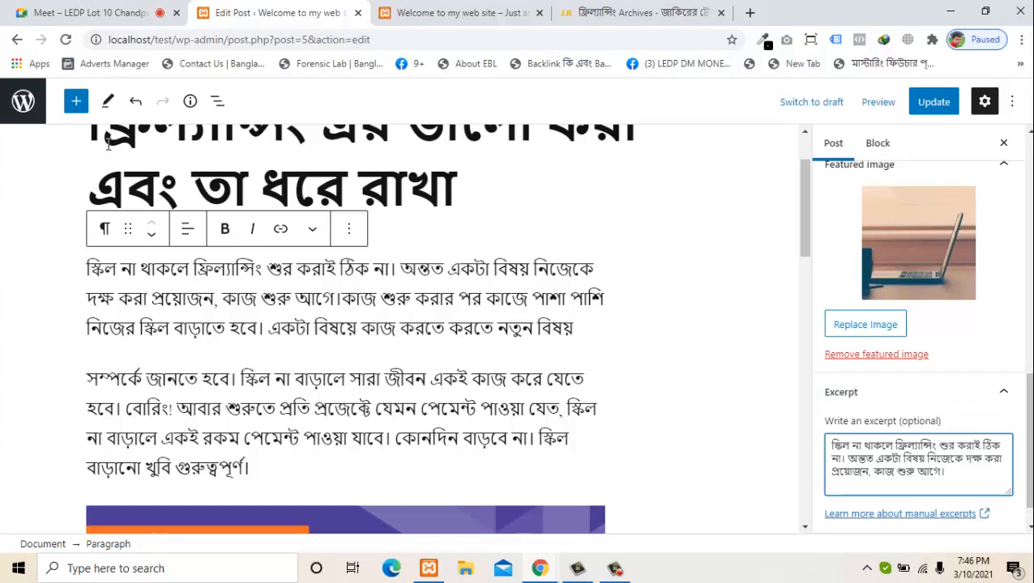
left_click_drag(945, 472, 831, 446)
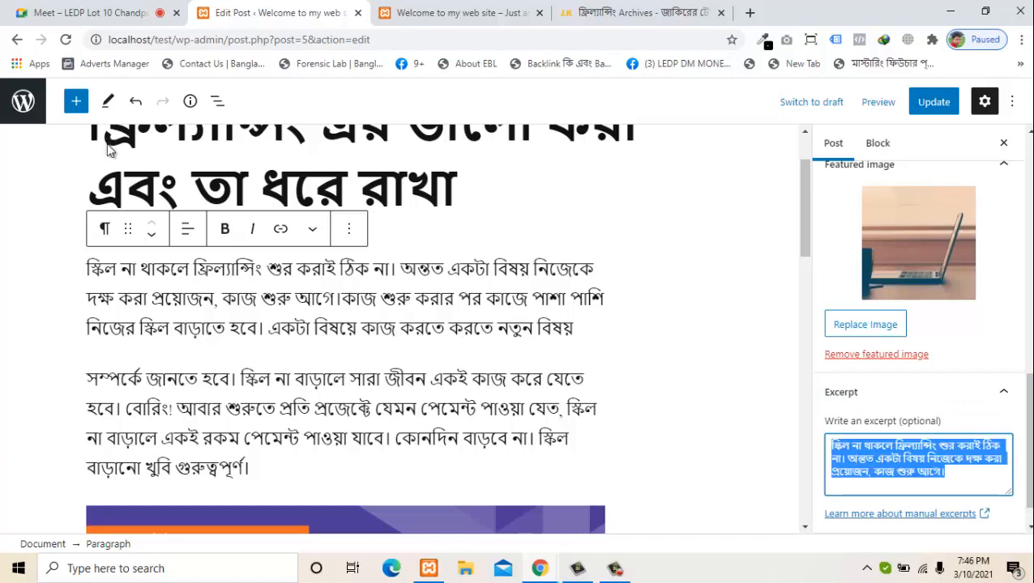
left_click(877, 459)
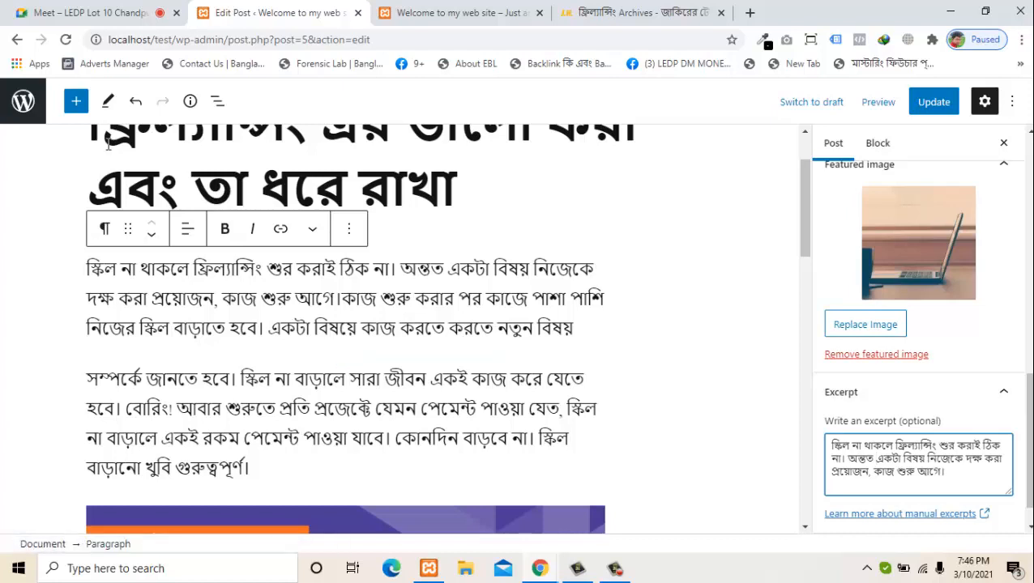
key("ctrl+s")
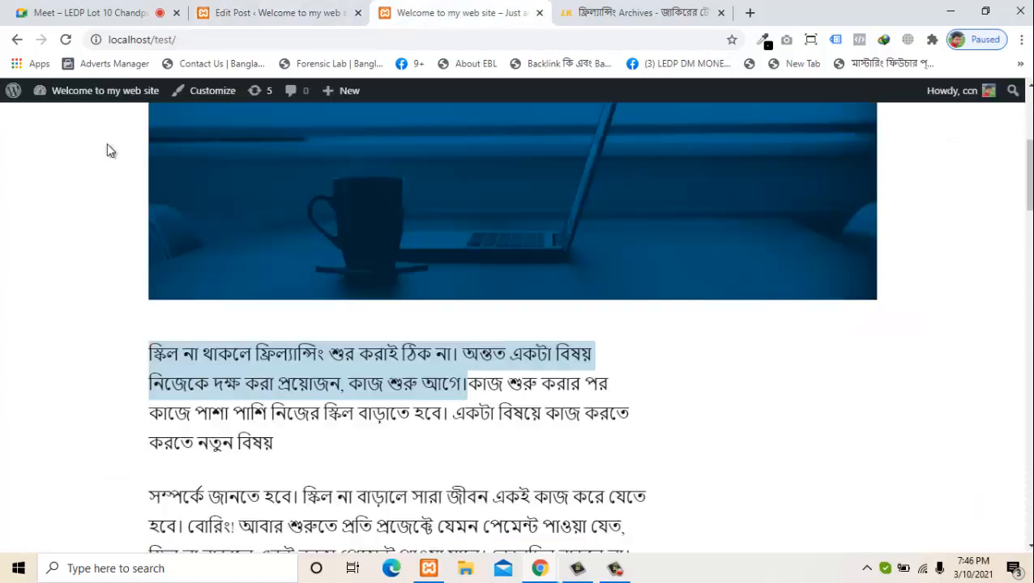
Reload the site's front page and check whether the freelancing post shows the manual excerpt, rechecking the saved excerpt in the editor
key("ctrl+Tab")
key("F5")
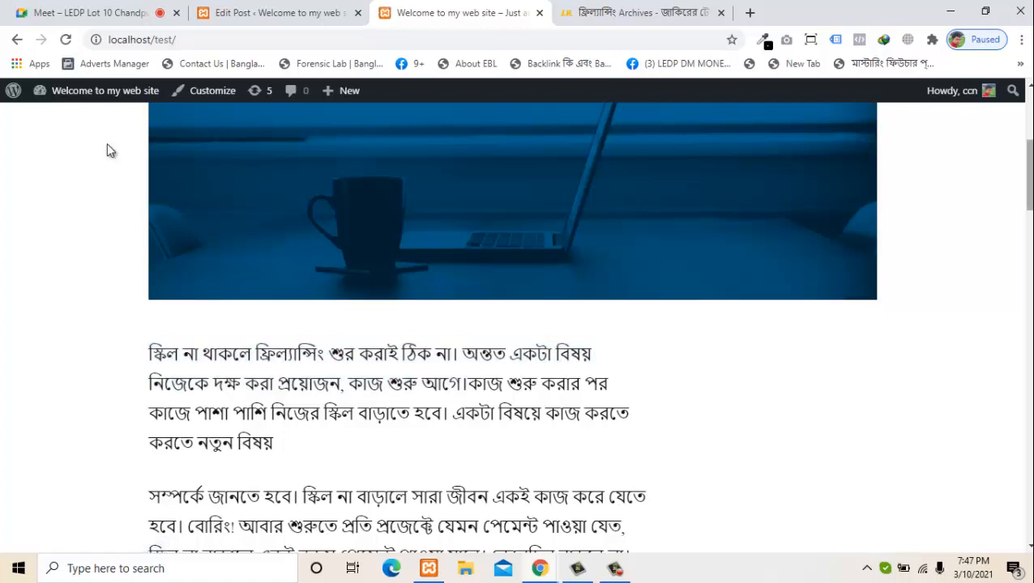
scroll(111, 150, "down", 6)
scroll(111, 151, "down", 10)
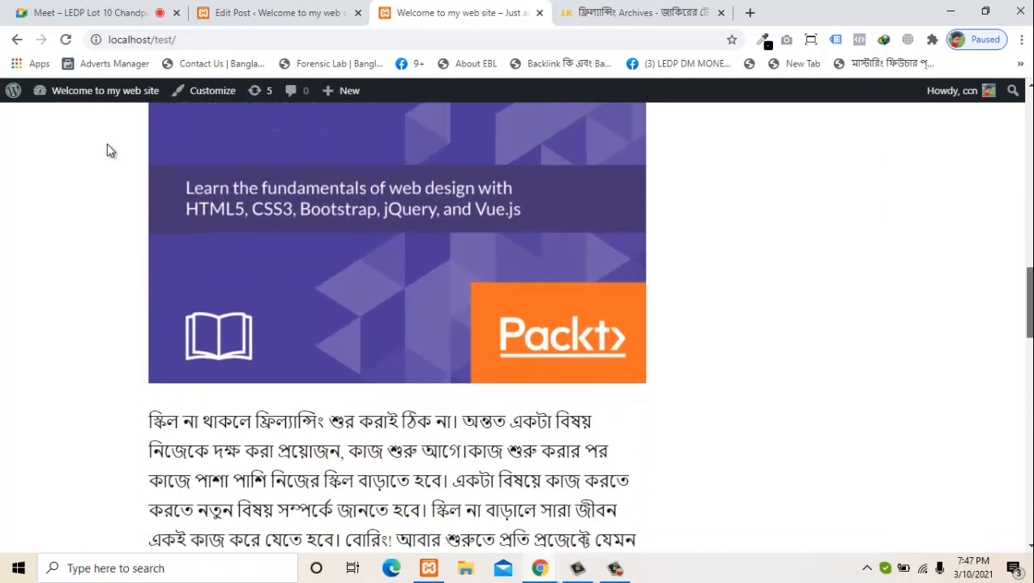
scroll(111, 150, "up", 9)
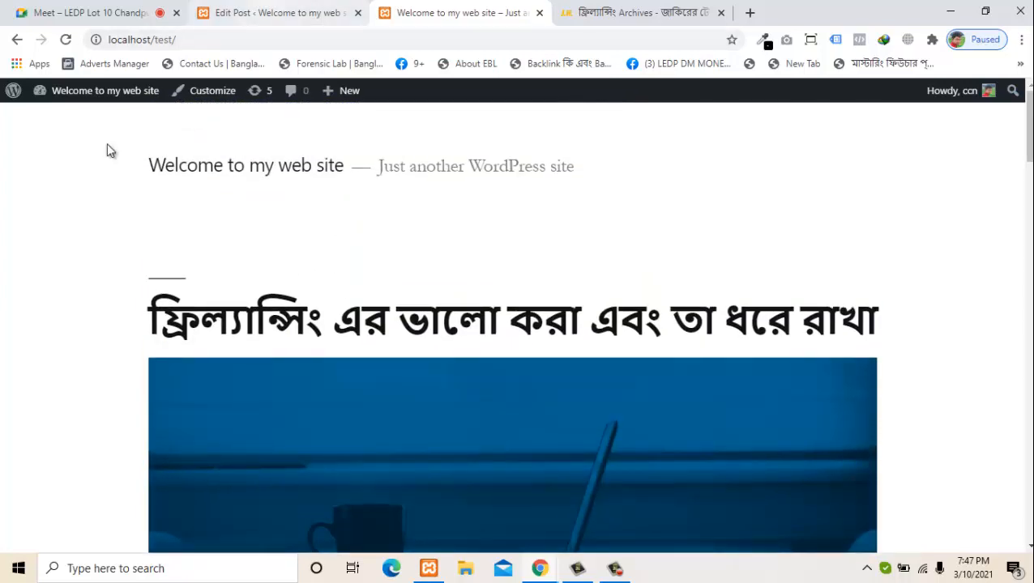
key("ctrl+shift+Tab")
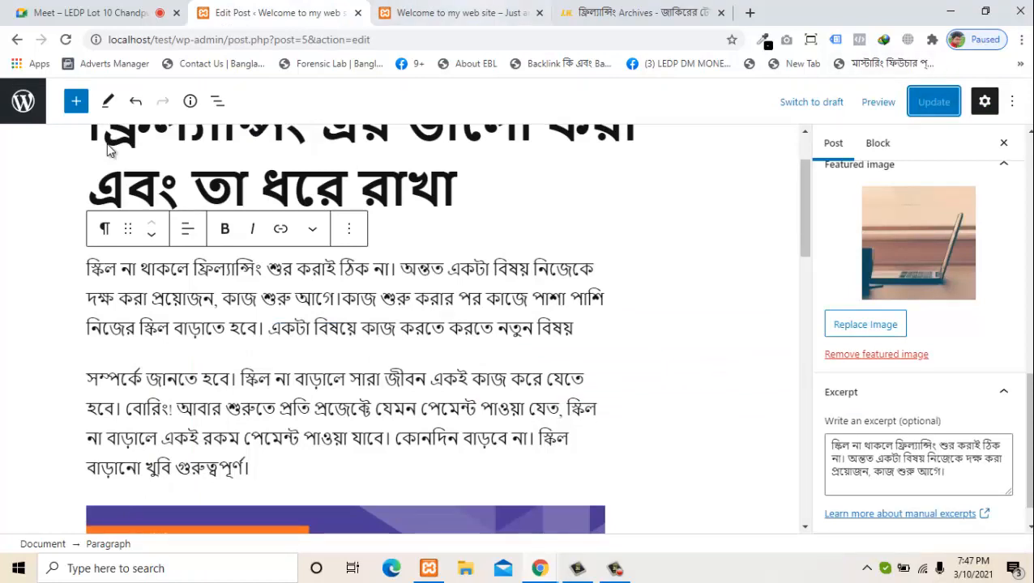
key("ctrl+Tab")
key("F5")
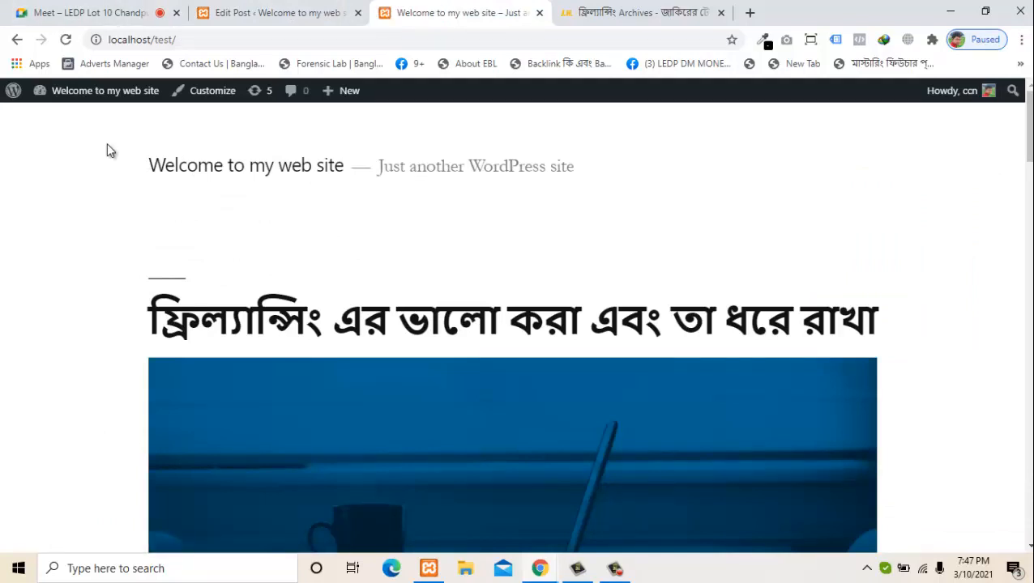
scroll(111, 151, "down", 15)
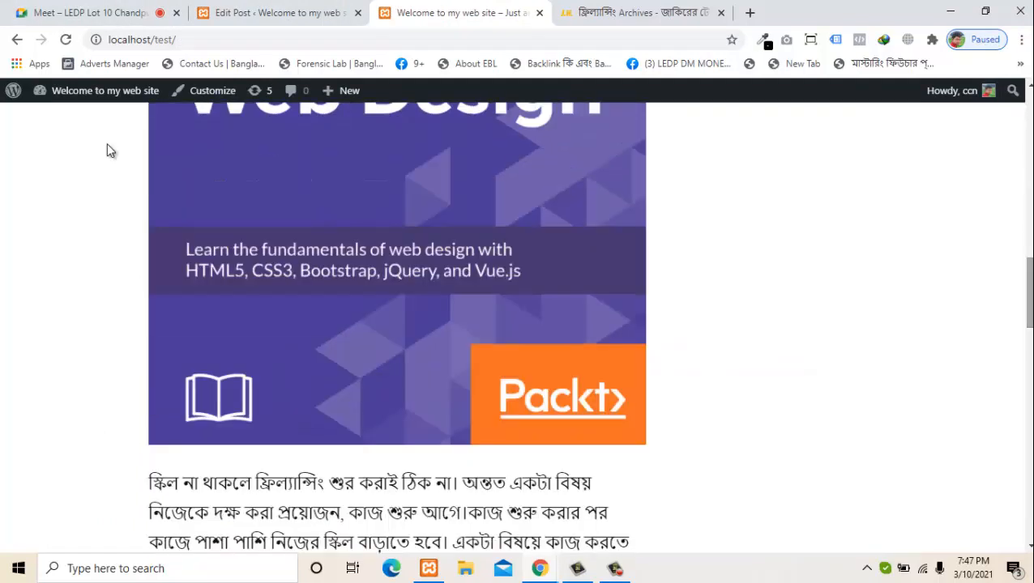
scroll(111, 151, "up", 6)
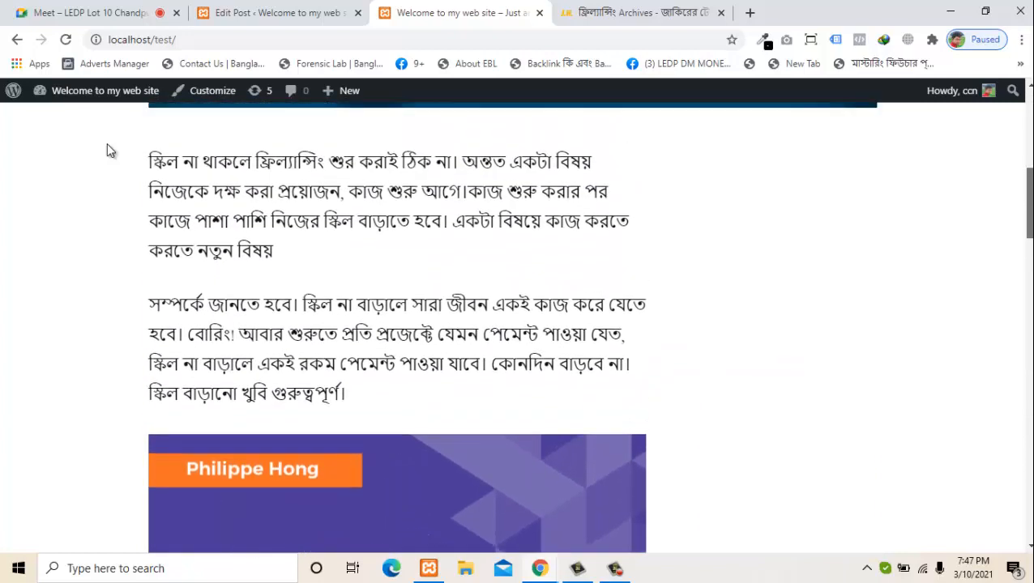
scroll(111, 151, "up", 3)
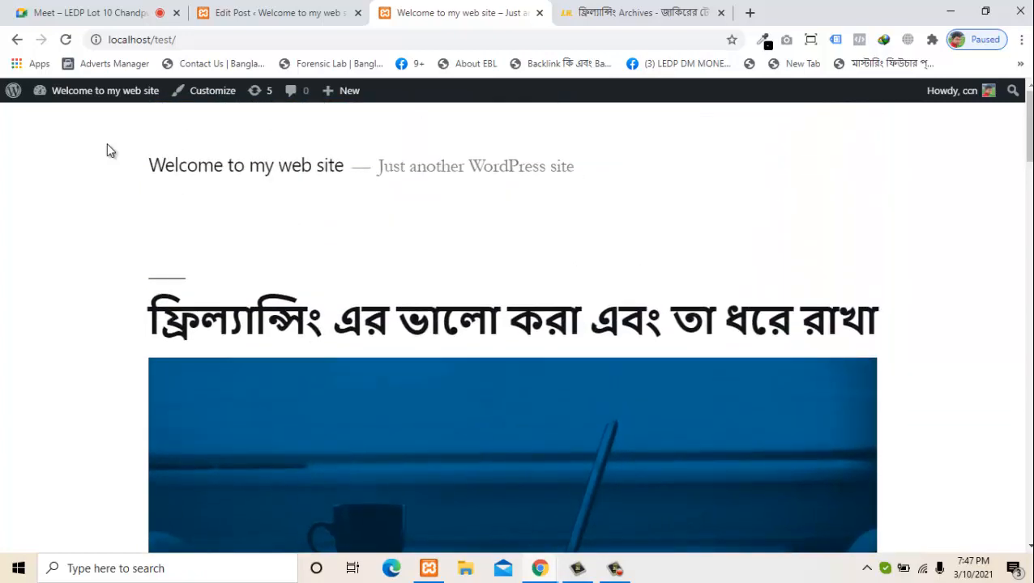
In the post's discussion settings, keep comments allowed and disable pingbacks and trackbacks
key("ctrl+shift+Tab")
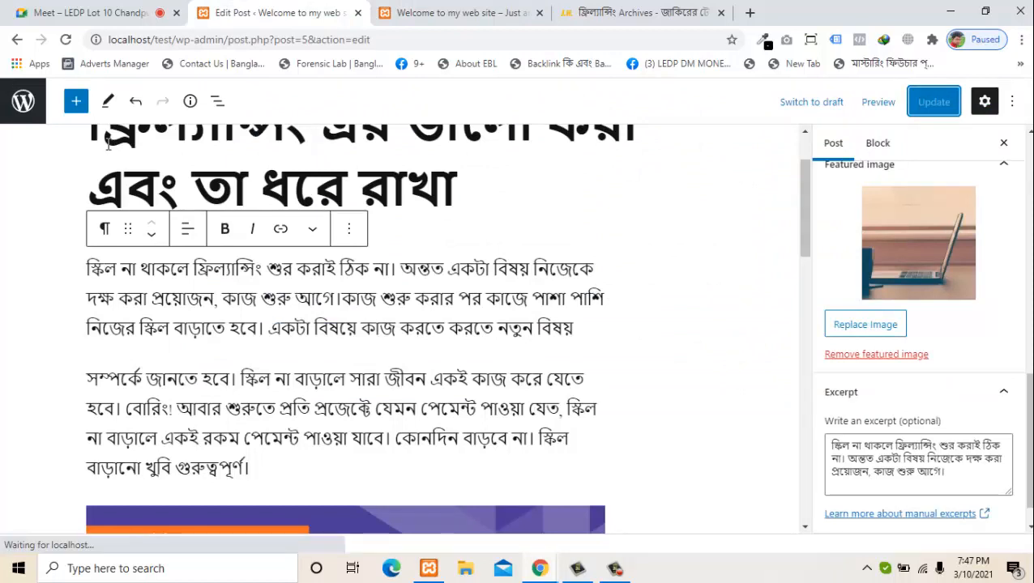
left_click_drag(1029, 441, 1029, 455)
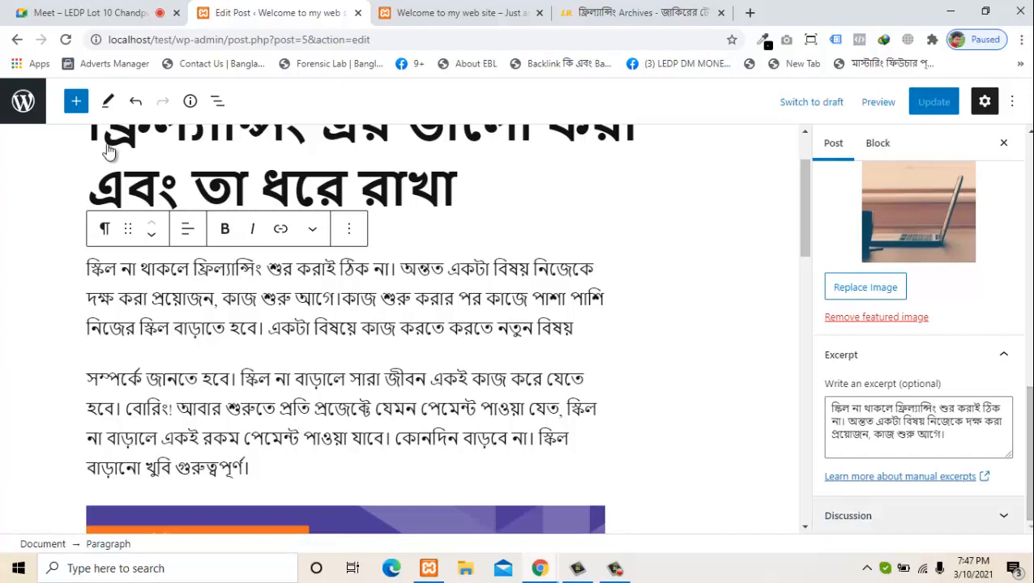
left_click(847, 515)
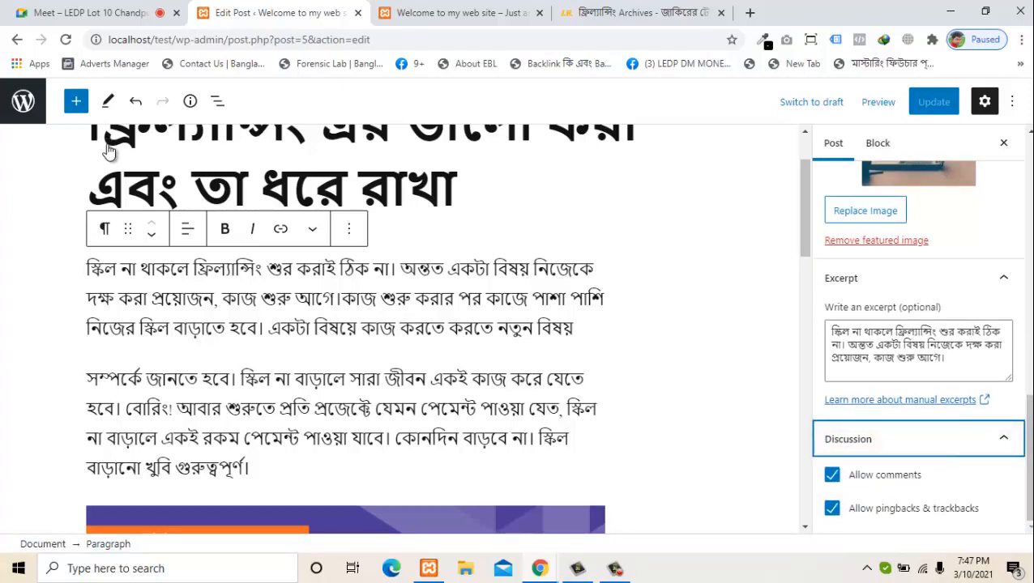
key("Tab")
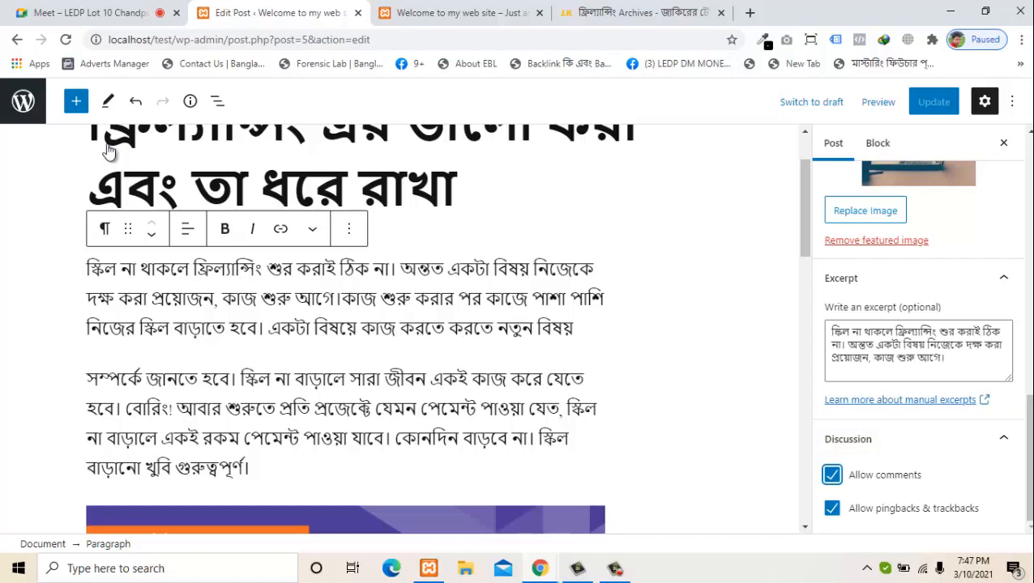
key("space")
key("space")
left_click(832, 508)
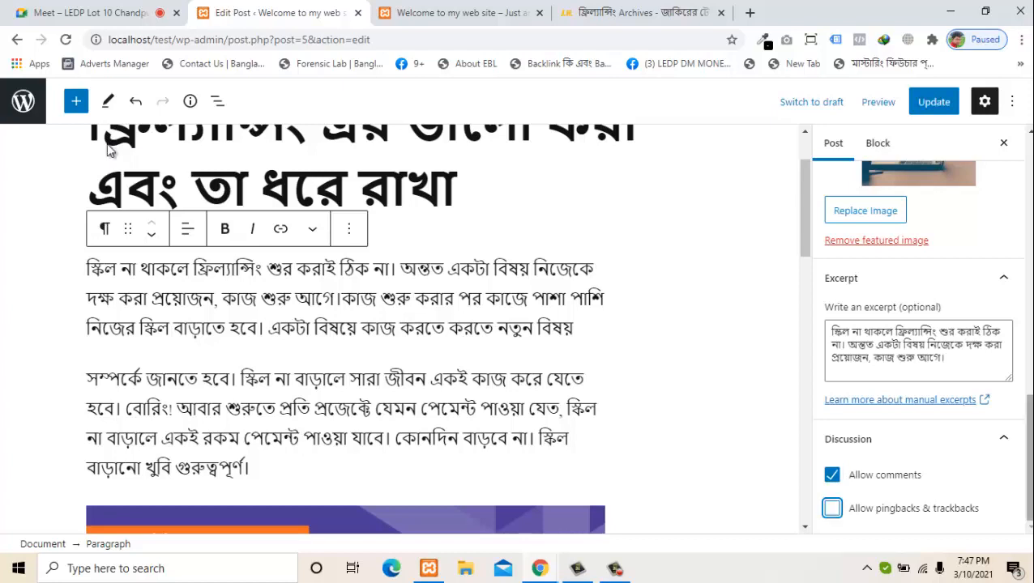
left_click_drag(1028, 459, 1028, 453)
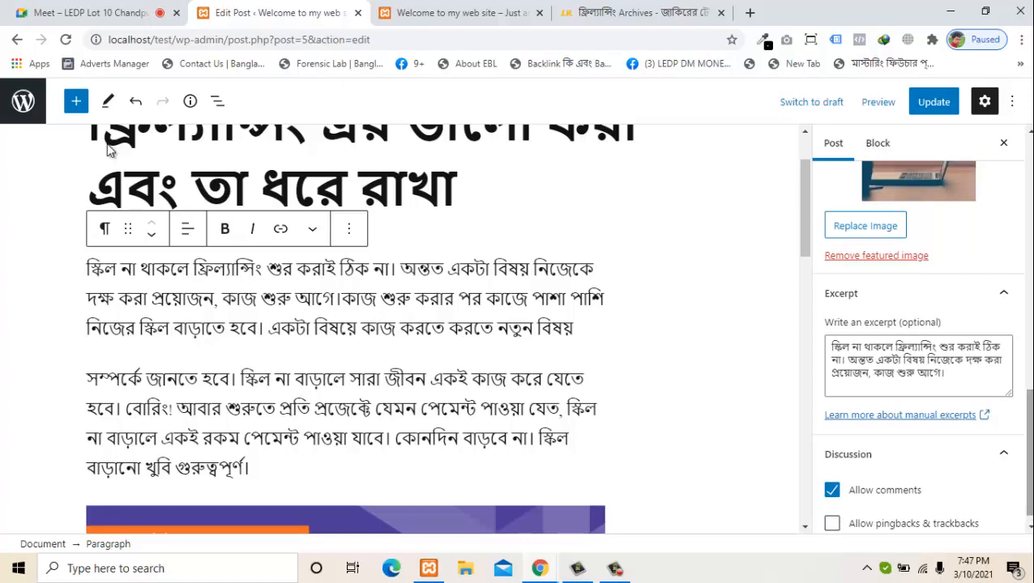
Update the post and look through it on the reloaded site home page
key("ctrl+s")
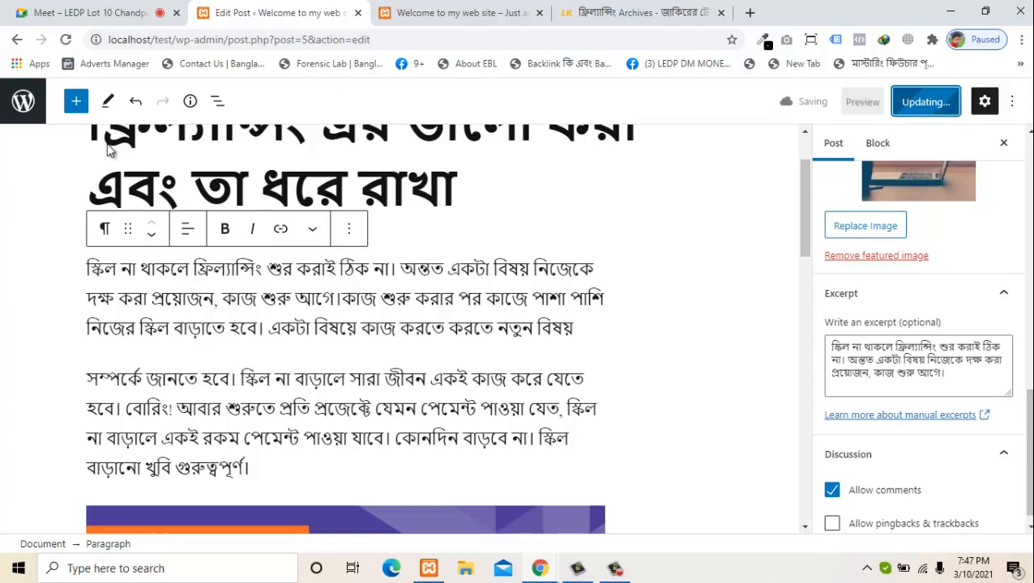
key("ctrl+Tab")
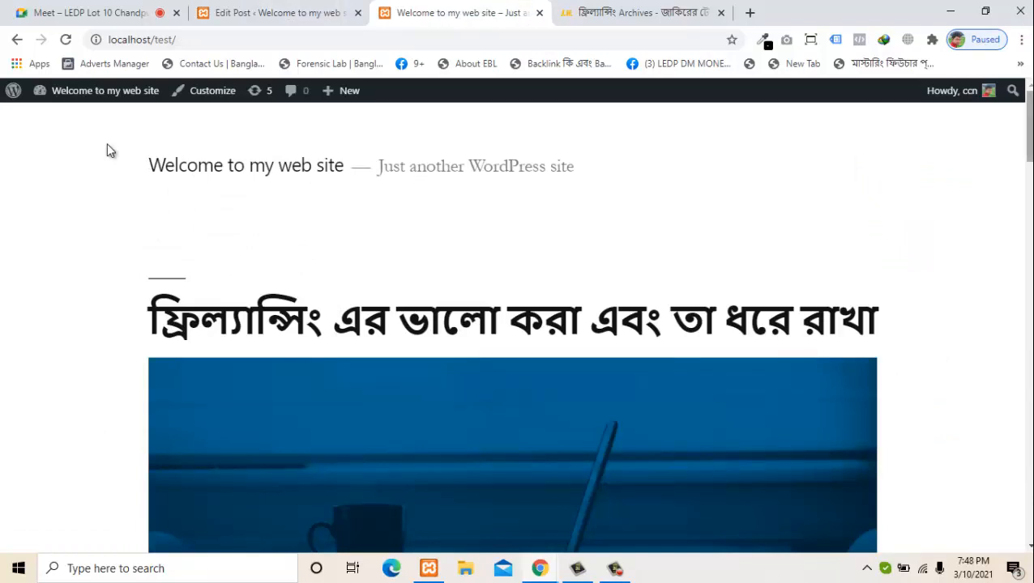
scroll(111, 151, "down", 10)
scroll(111, 151, "up", 10)
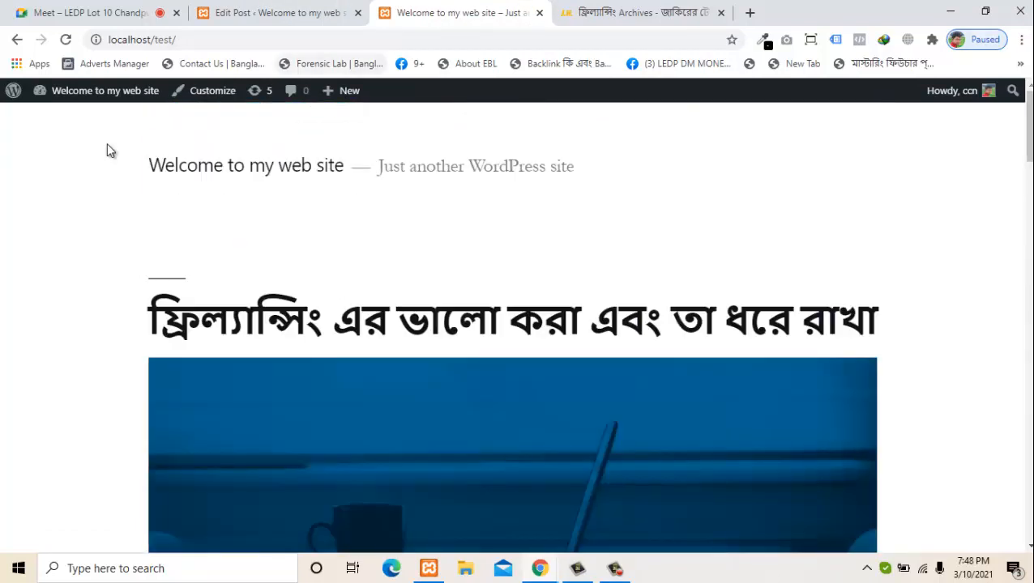
key("F5")
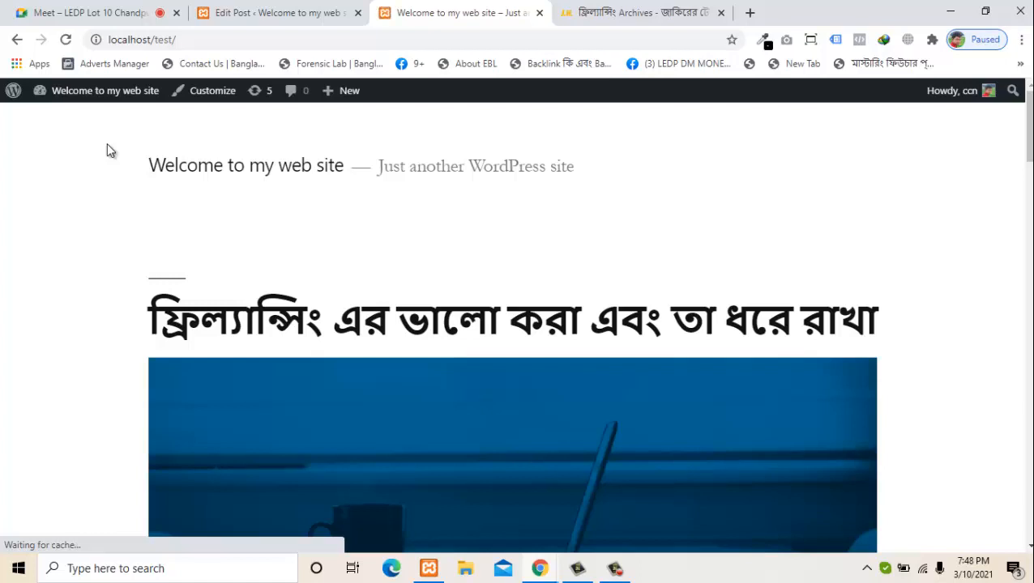
scroll(111, 151, "down", 10)
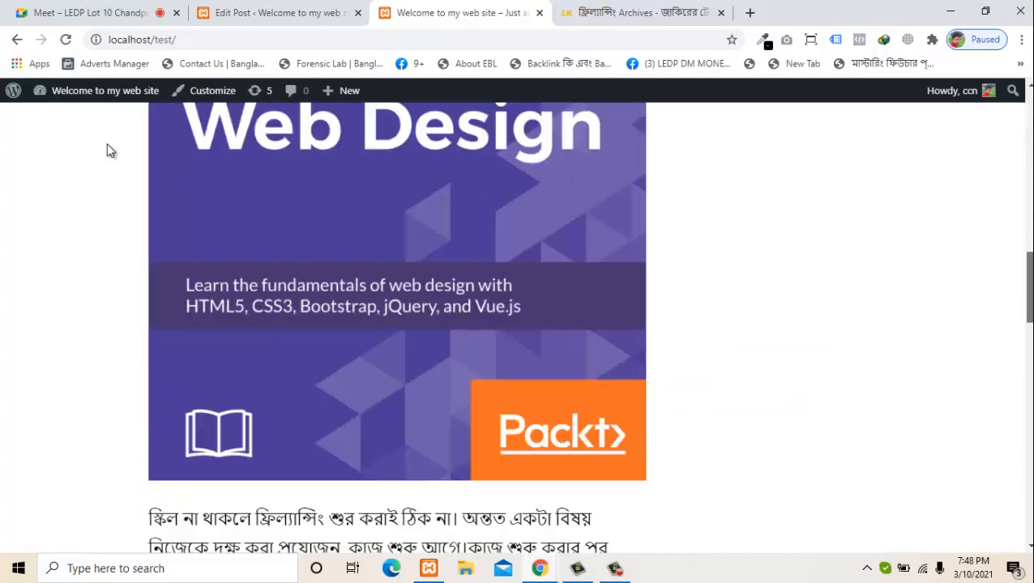
scroll(111, 150, "up", 10)
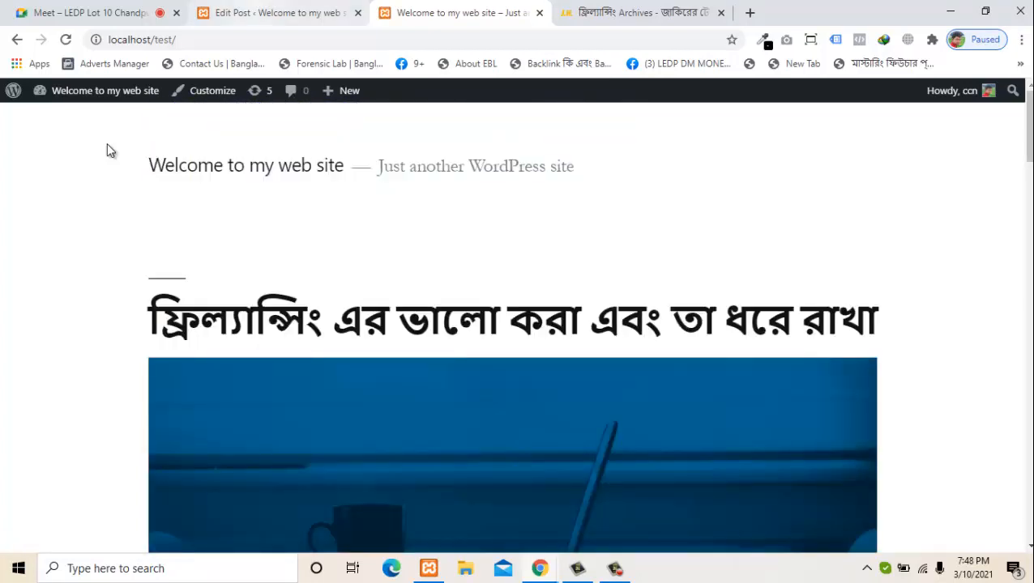
Open the full page of the post "ফ্রিল্যান্সিং এর ভালো করা এবং তা ধরে রাখা" from the site home page
key("ctrl+shift+Tab")
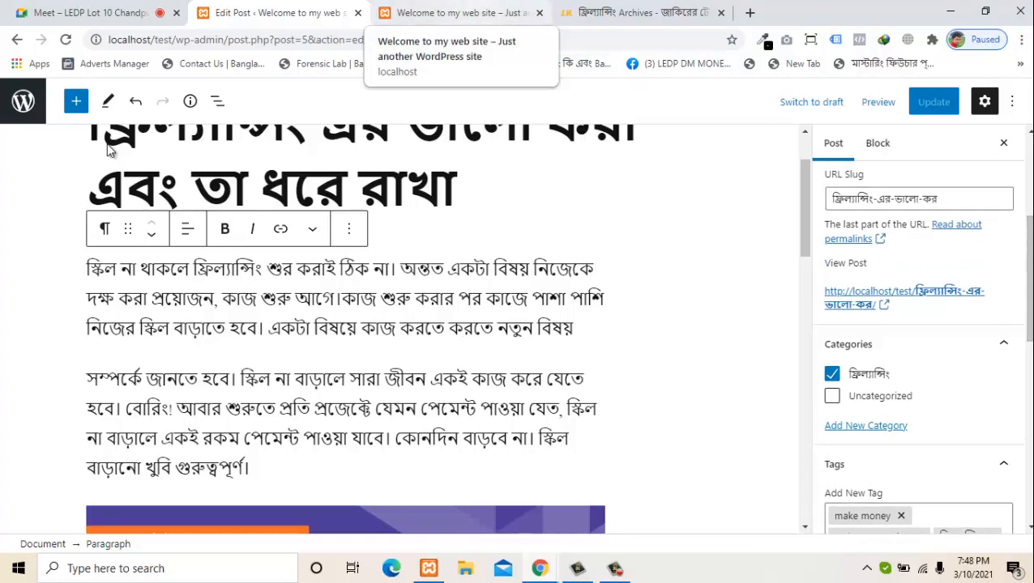
key("ctrl+Tab")
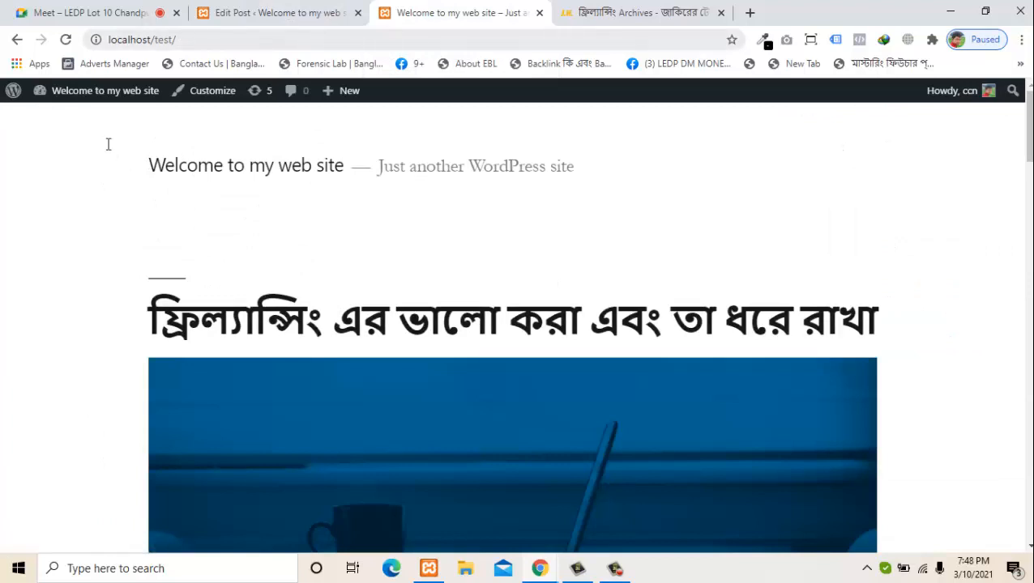
key("ctrl+l")
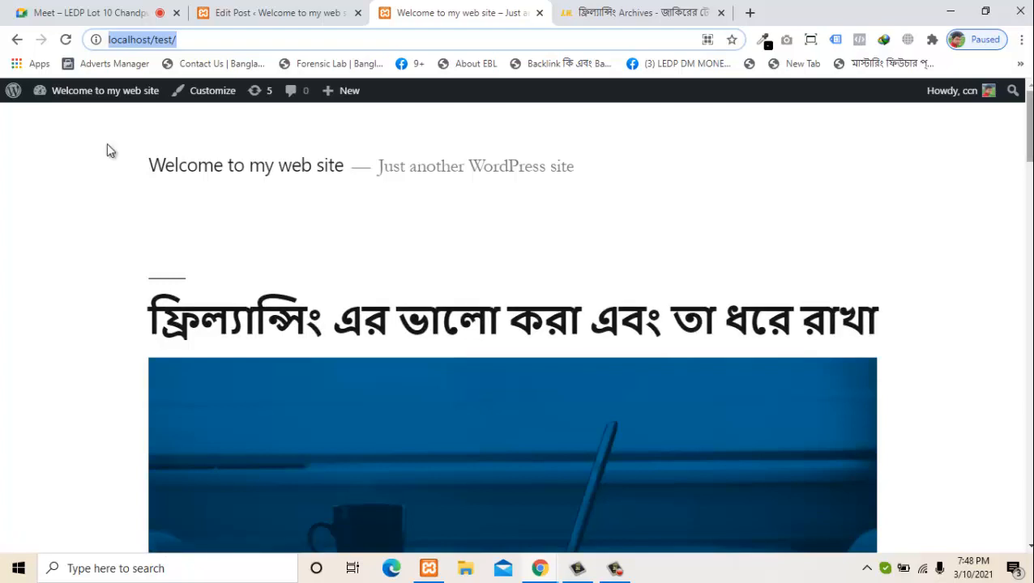
key("Return")
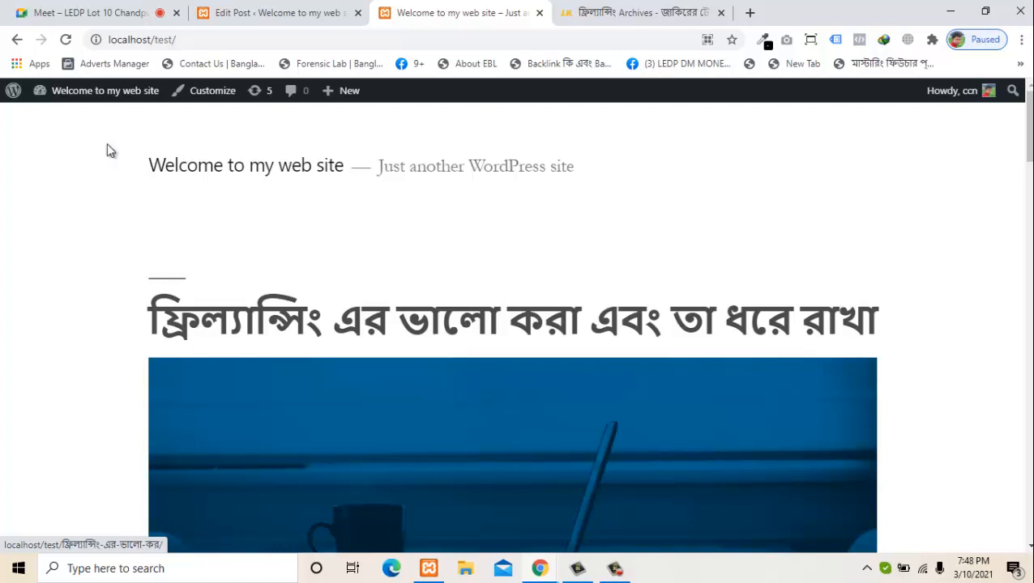
key("Return")
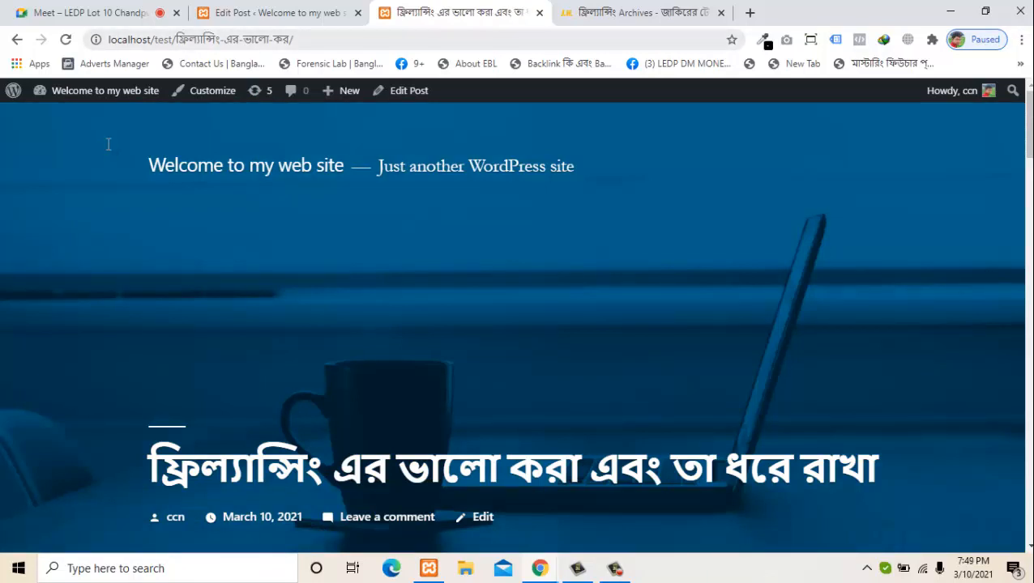
Examine the post's web address, distinguishing the site part from the slug part after localhost/test/
key("ctrl+l")
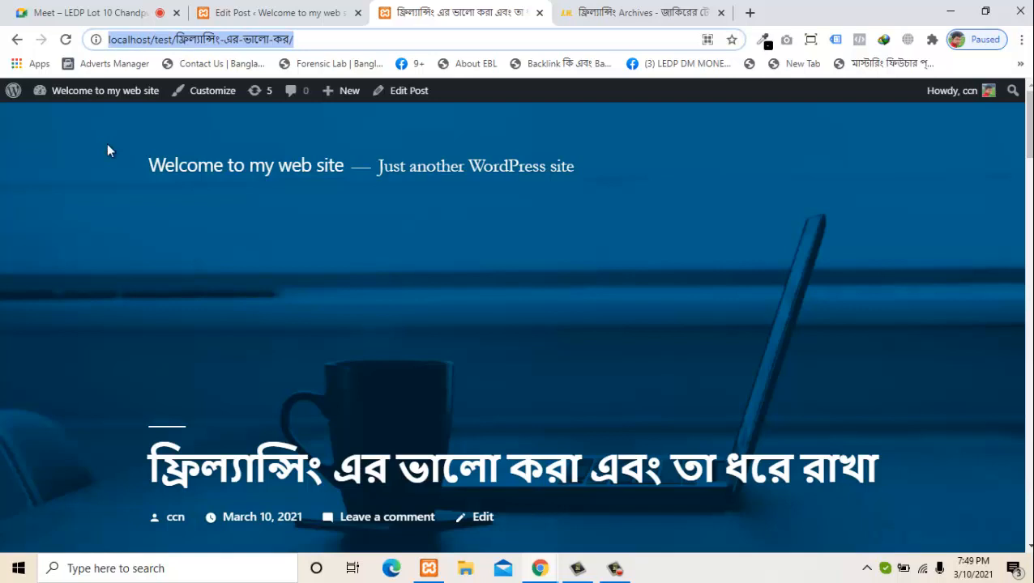
left_click(177, 39)
left_click_drag(176, 40, 107, 40)
double_click(199, 40)
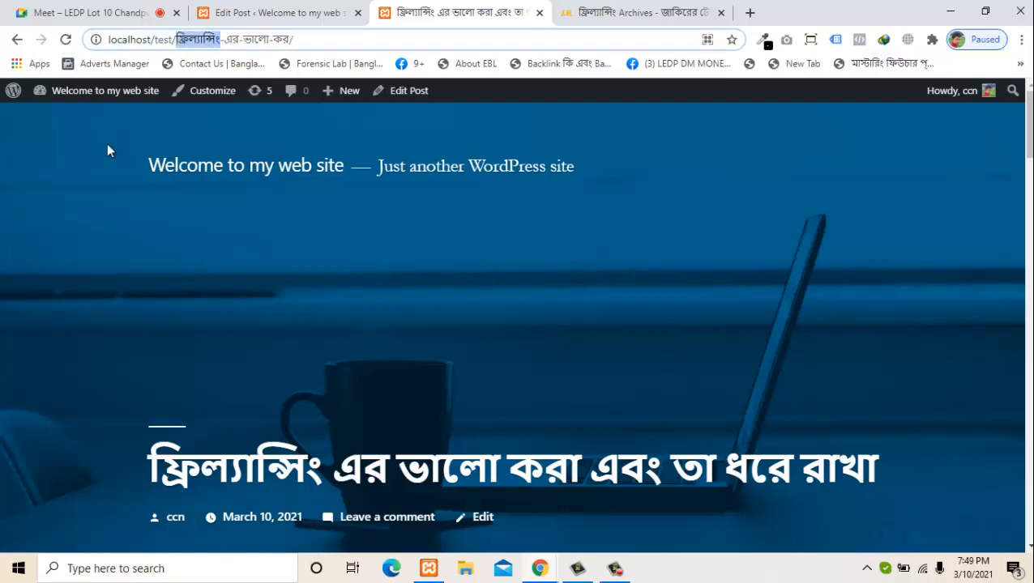
left_click(303, 39)
key("ctrl+shift+Left")
key("ctrl+shift+Left")
key("ctrl+shift+Left")
key("ctrl+shift+Left")
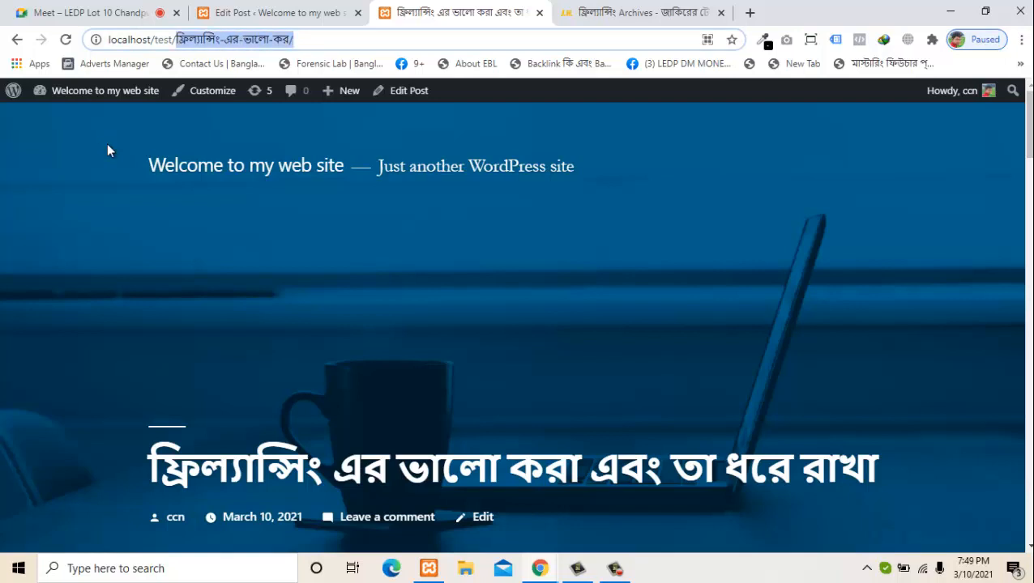
left_click(109, 150)
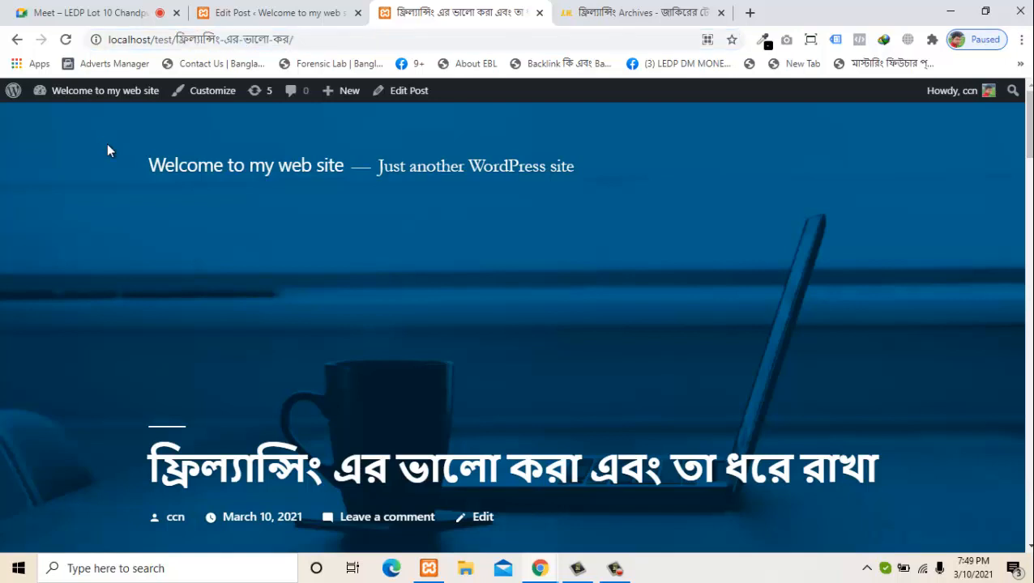
Copy the word ফ্রিল্যান্সিং from the published title, try to use it as the post's URL slug, and update the post
left_click_drag(323, 470, 150, 466)
right_click(160, 456)
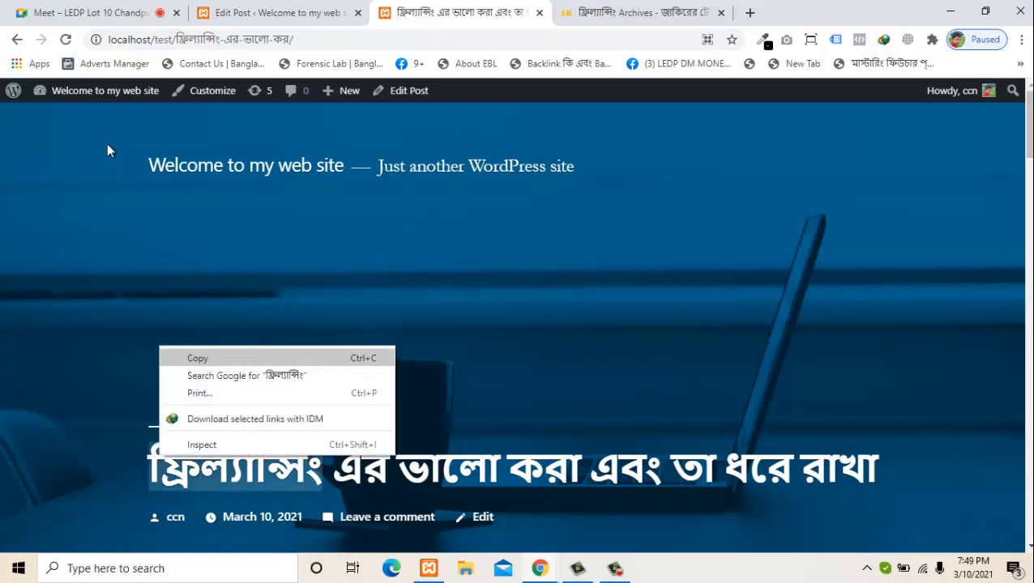
left_click(197, 358)
left_click(276, 12)
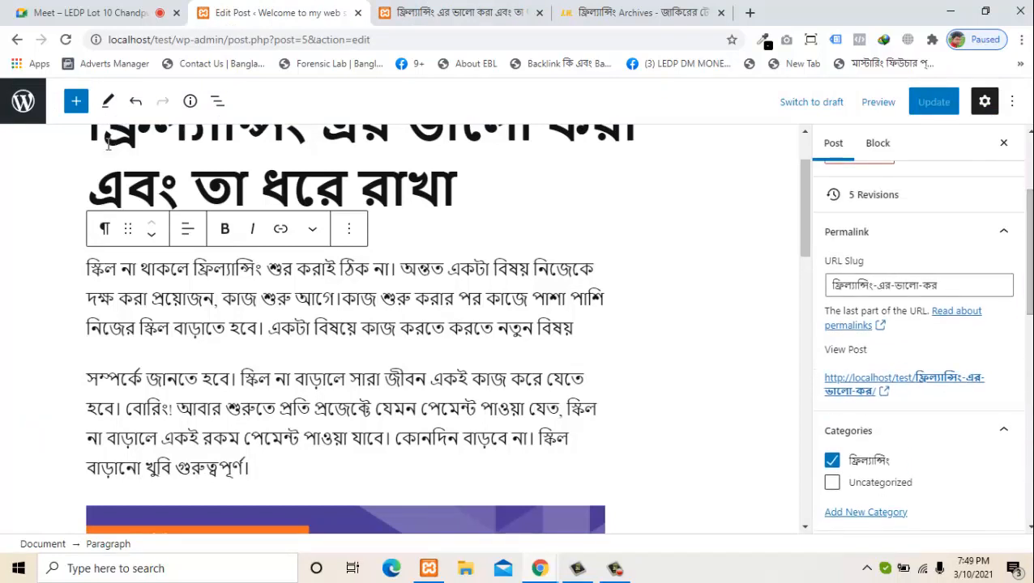
left_click_drag(947, 286, 829, 285)
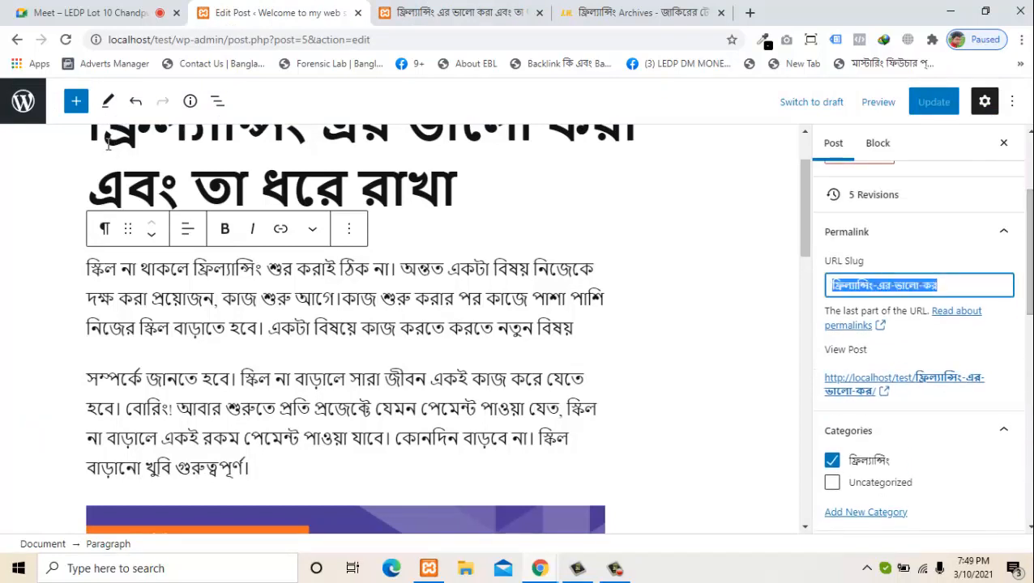
key("BackSpace")
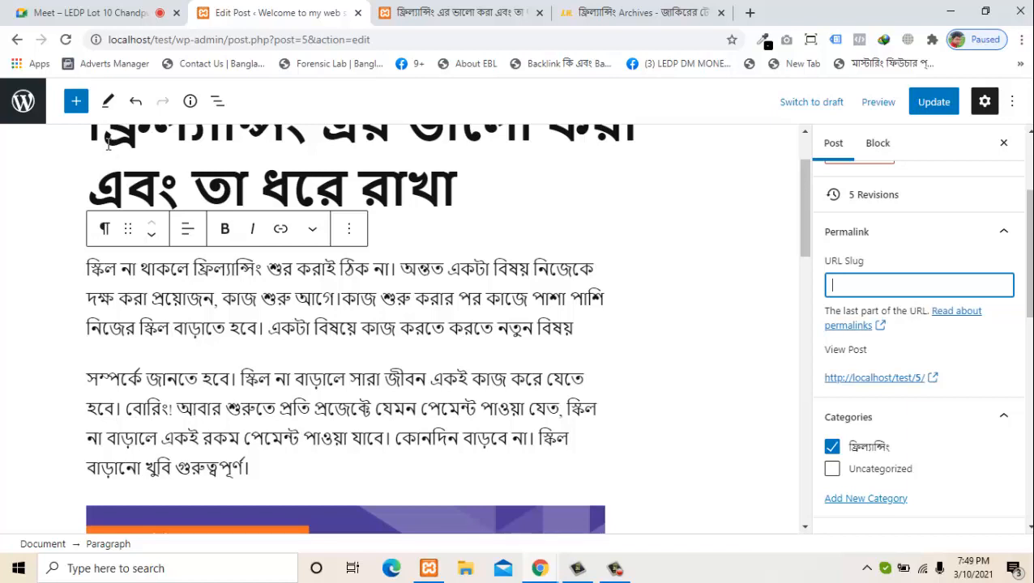
key("ctrl+v")
left_click(934, 102)
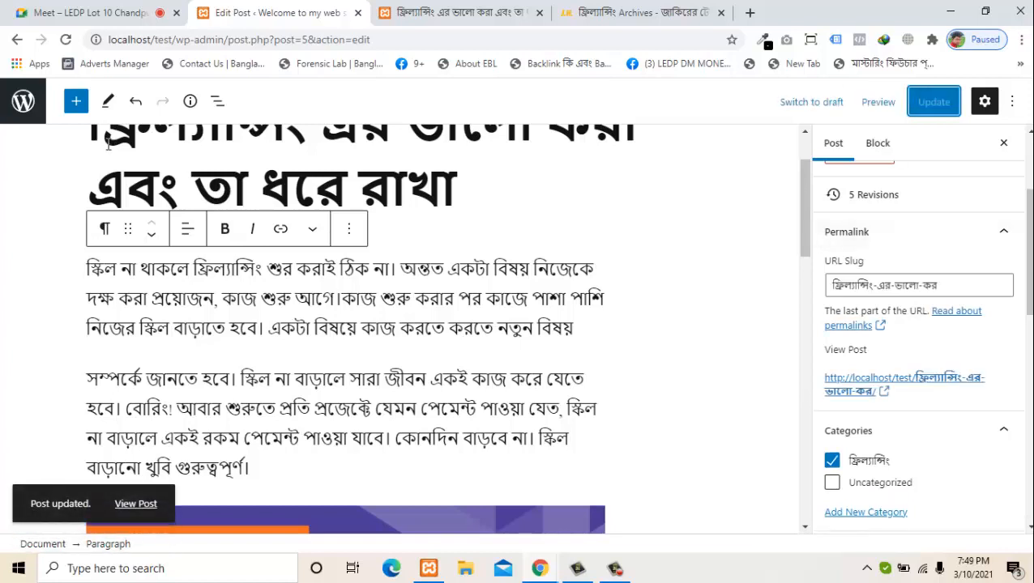
Try again to replace the whole URL slug with ফ্রিল্যান্সিং and update the post
left_click(931, 285)
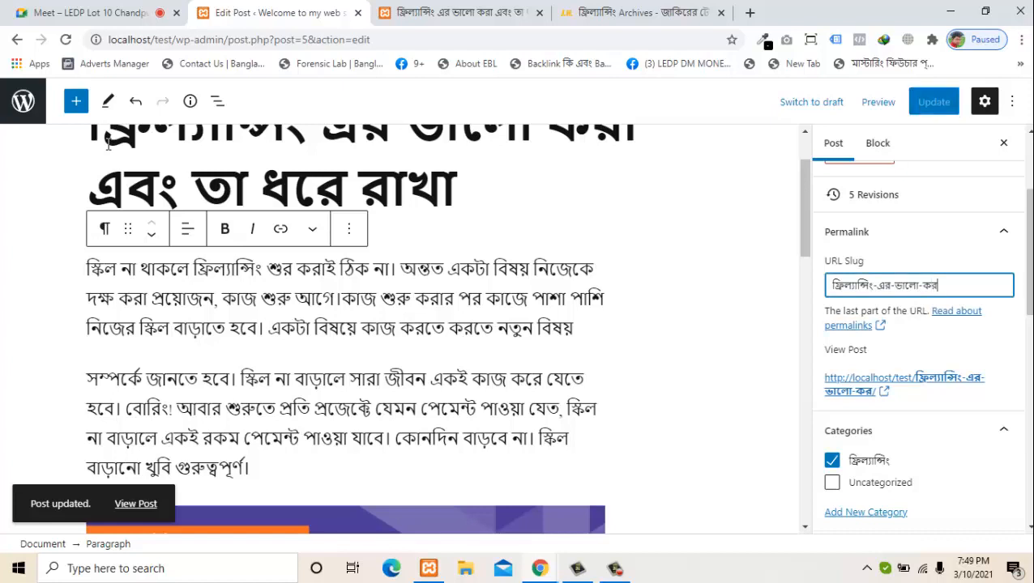
key("ctrl+a")
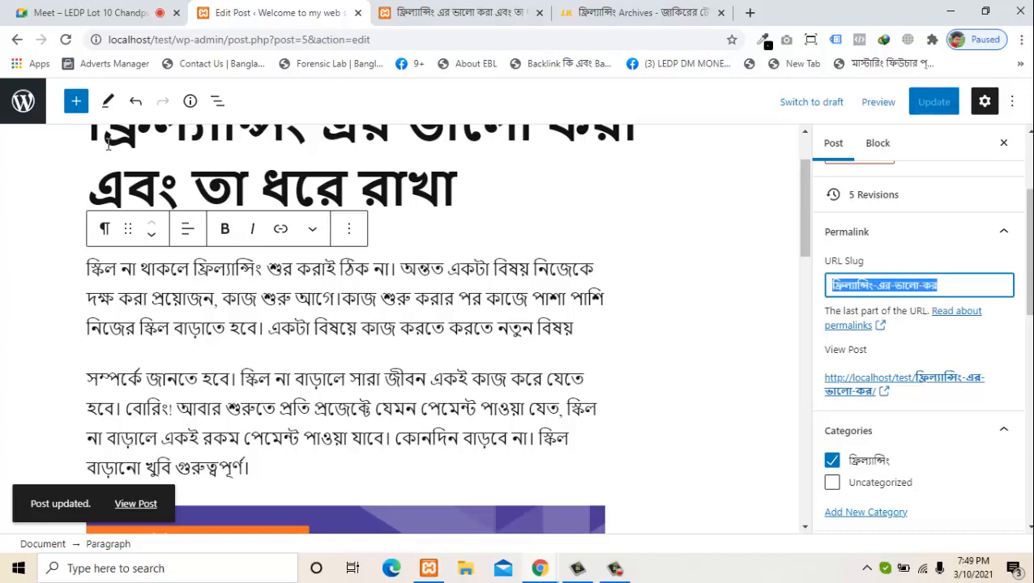
key("BackSpace")
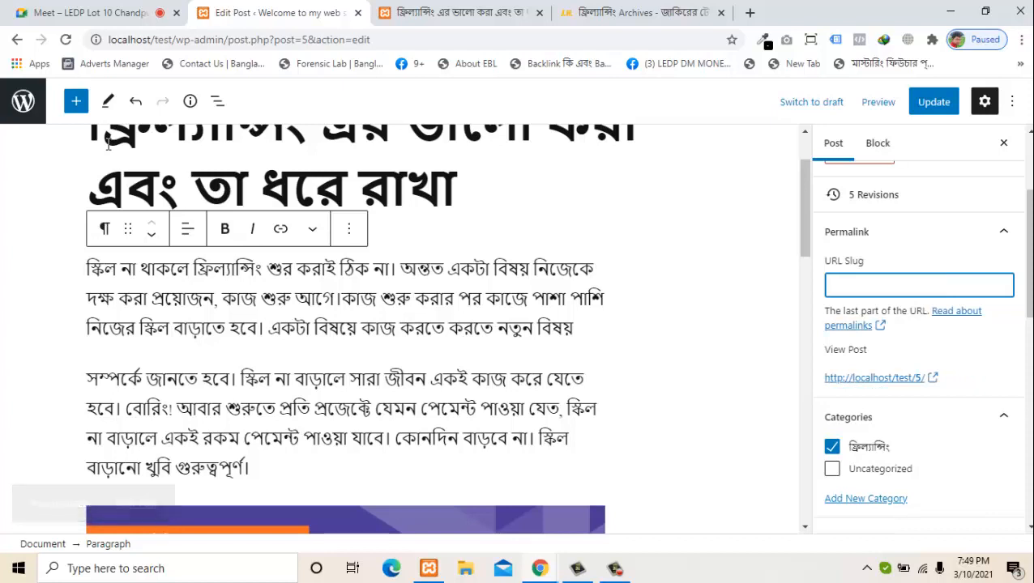
key("ctrl+v")
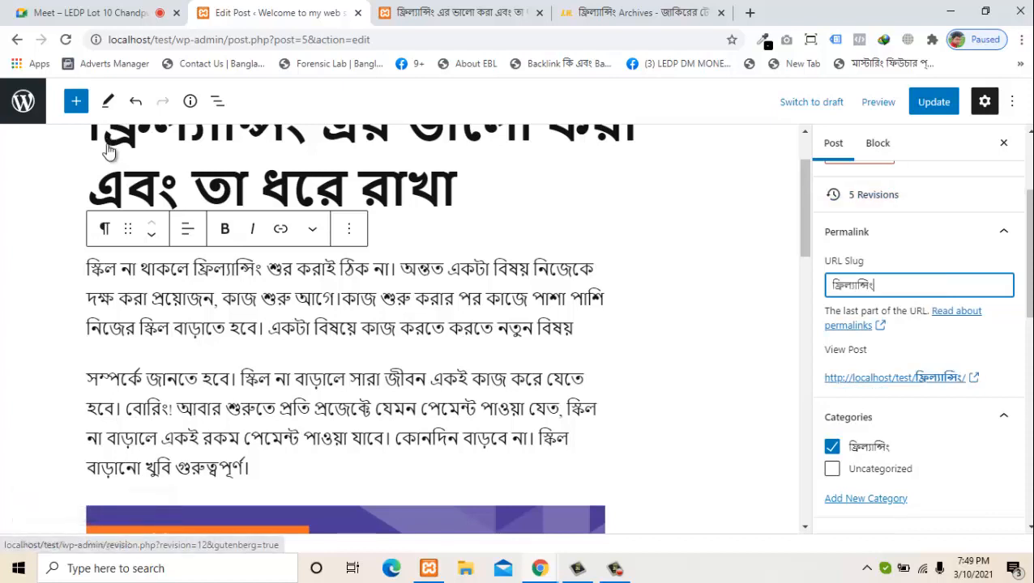
left_click(932, 101)
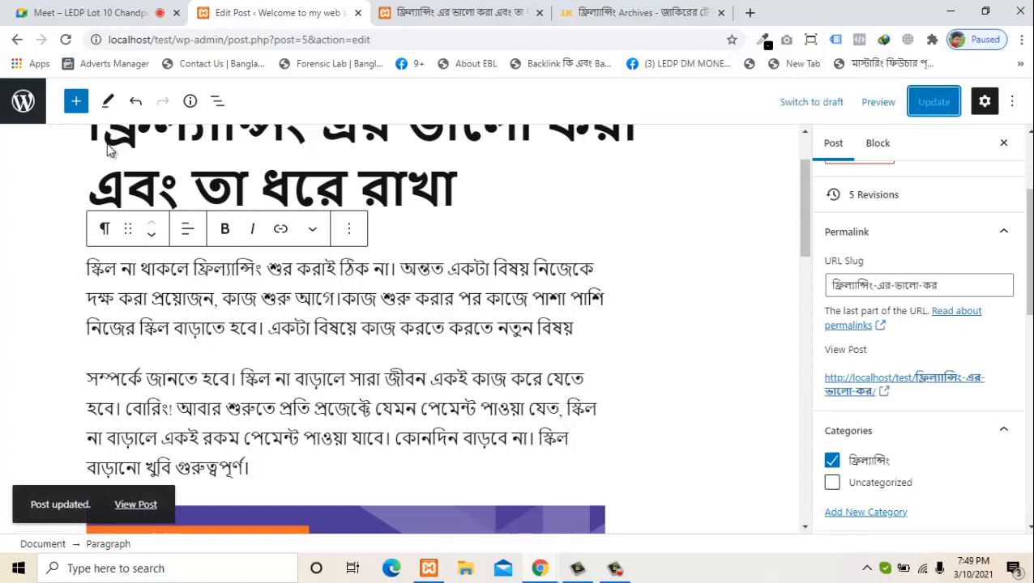
Reload the post editor, then reopen the published post from the site home page to check its address
left_click(66, 40)
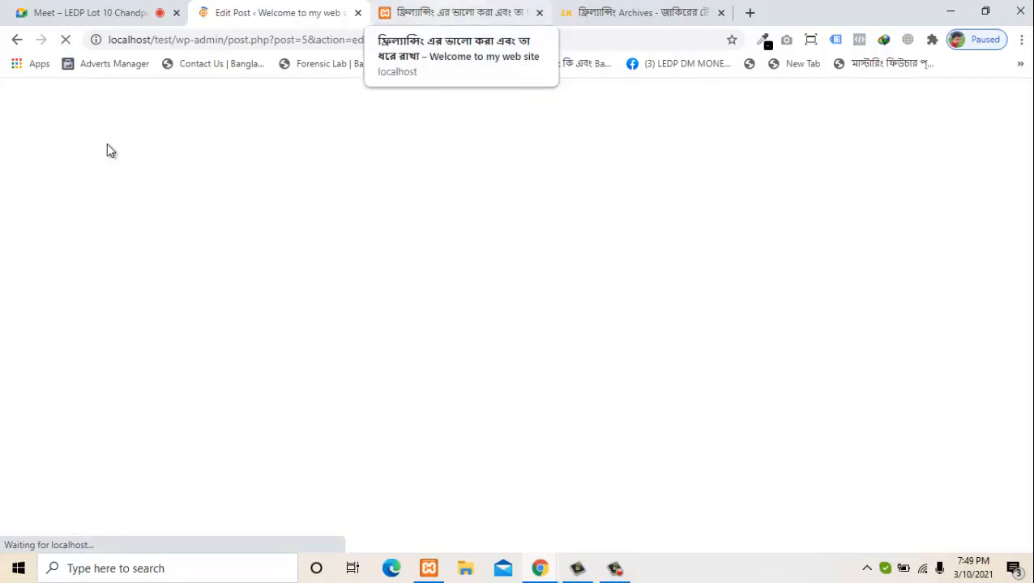
left_click(460, 13)
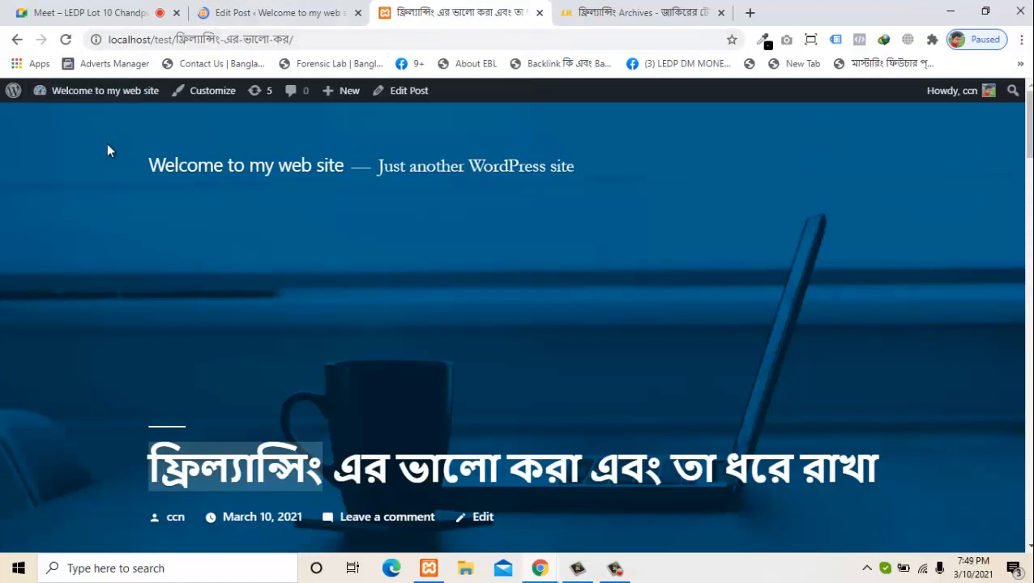
key("alt+Left")
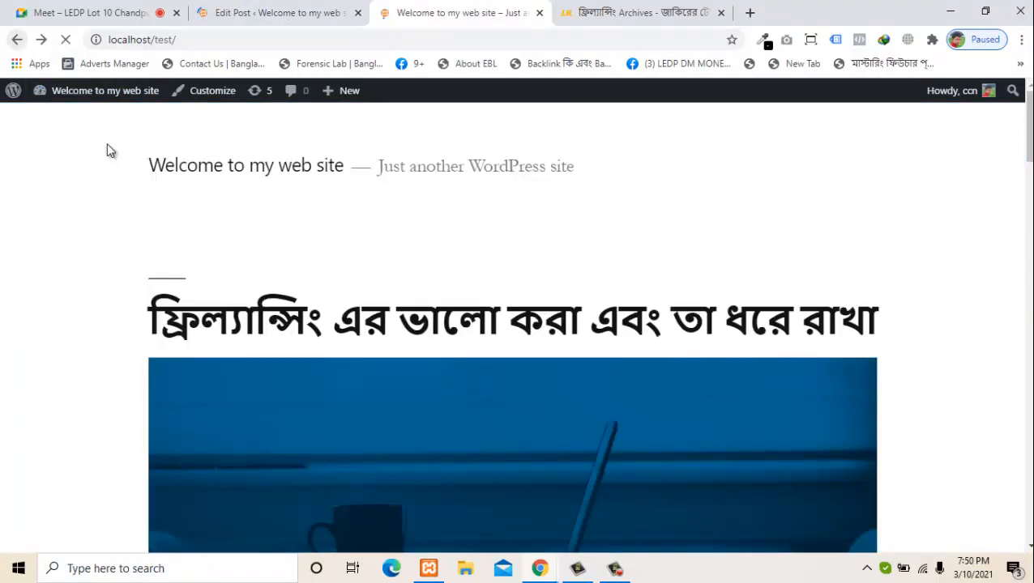
left_click(324, 321)
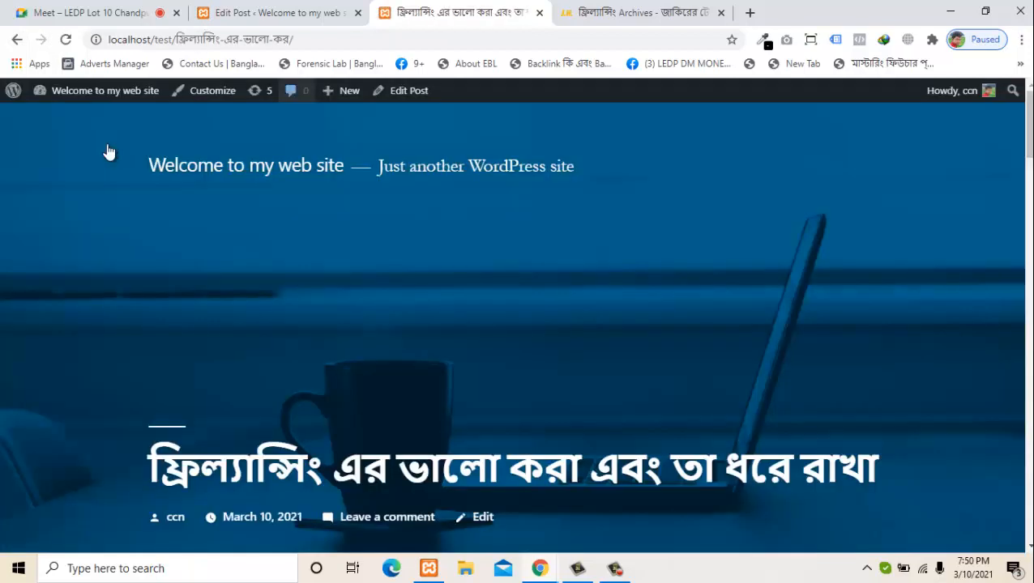
Return to the post editor and review the post's permalink, categories, tags and featured image settings
key("ctrl+shift+Tab")
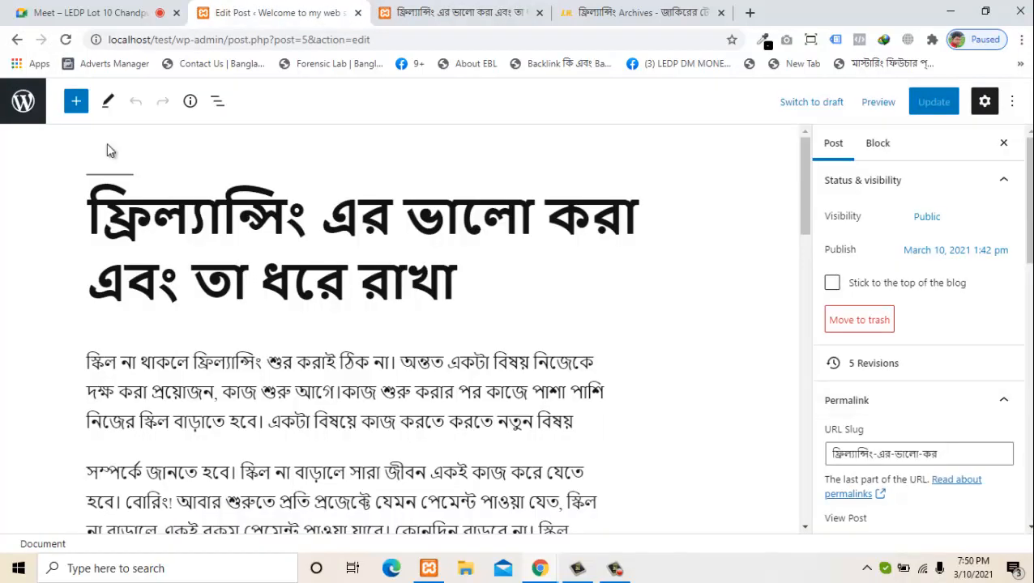
scroll(922, 332, "down", 3)
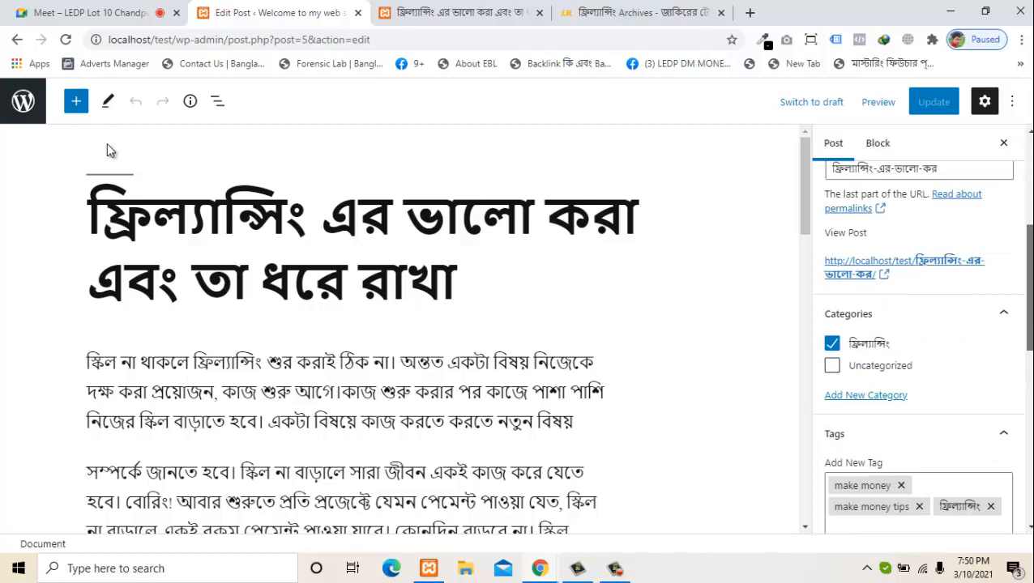
scroll(922, 332, "down", 3)
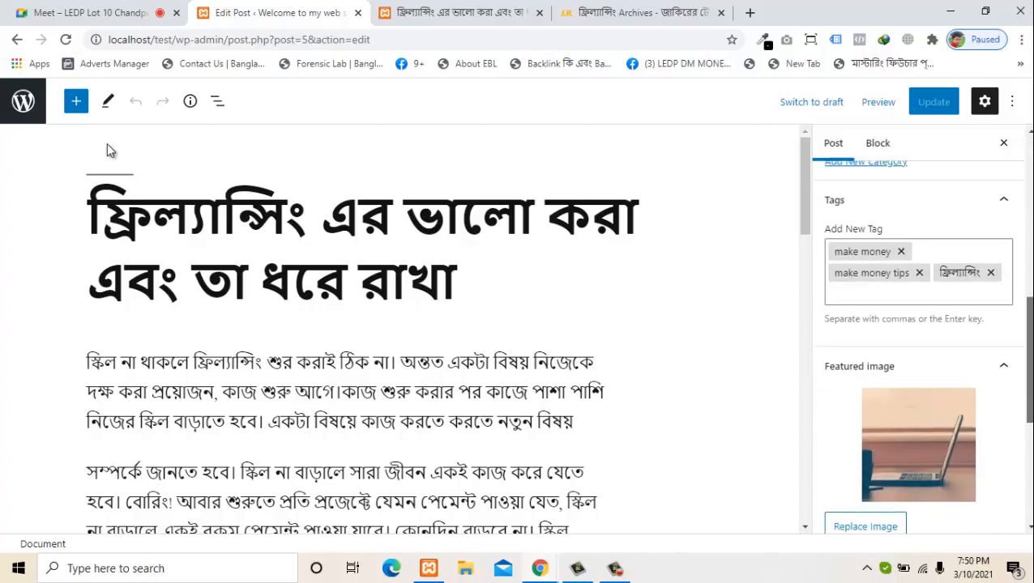
scroll(922, 332, "up", 3)
scroll(922, 332, "down", 5)
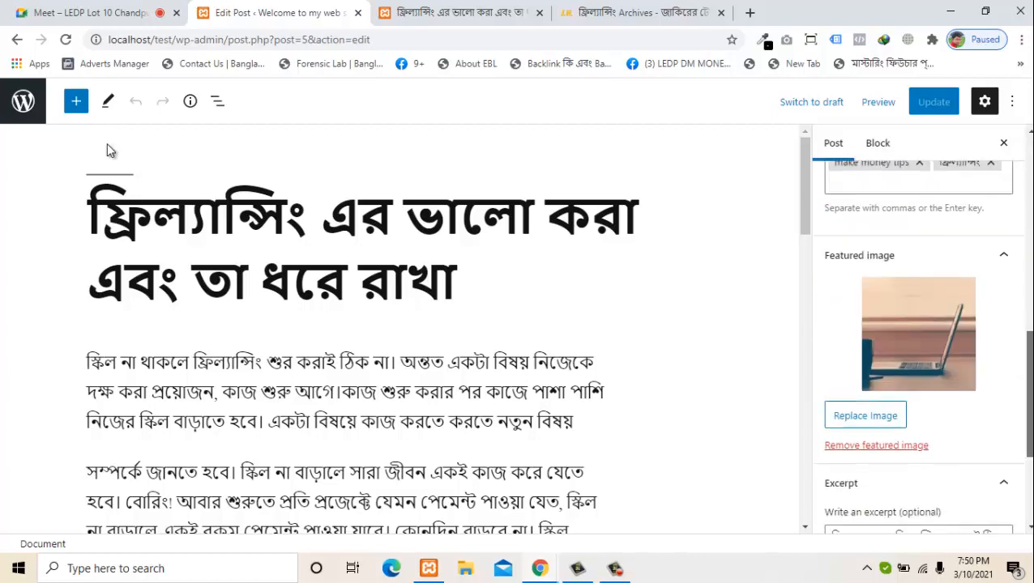
scroll(922, 332, "up", 6)
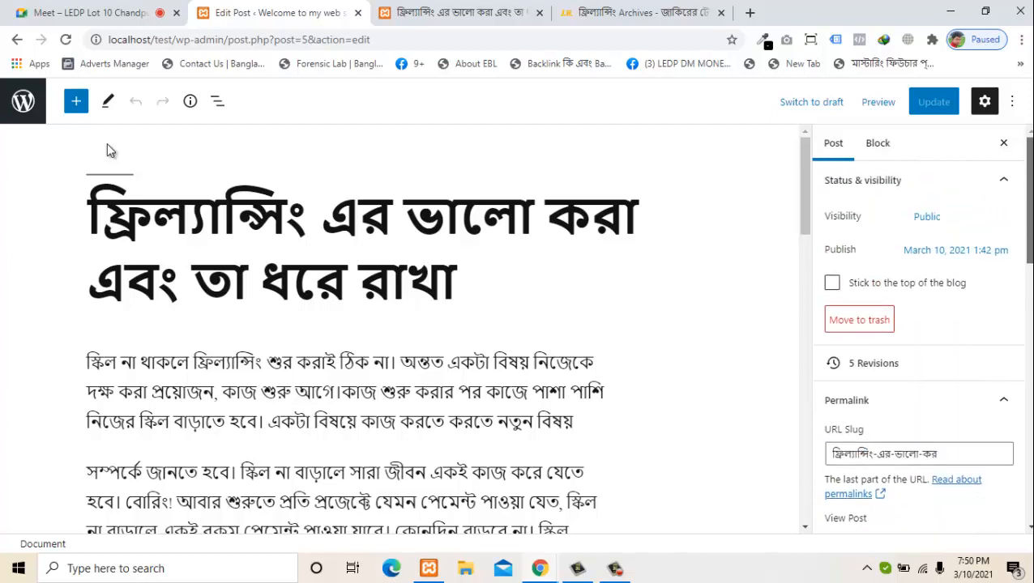
scroll(922, 348, "down", 6)
scroll(922, 348, "up", 4)
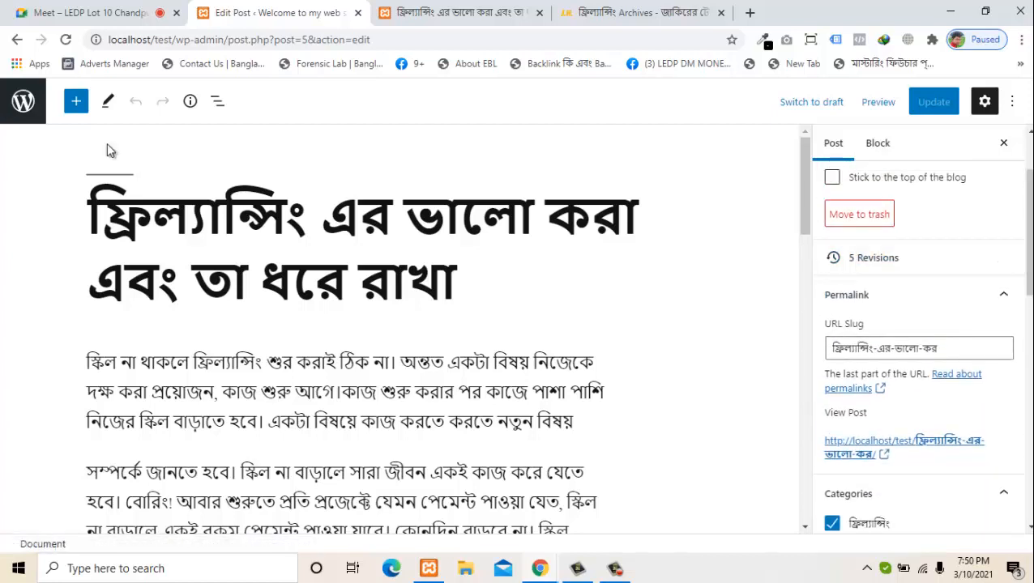
Try once more to replace the post's whole URL slug with ফ্রিল্যান্সিং
left_click(956, 349)
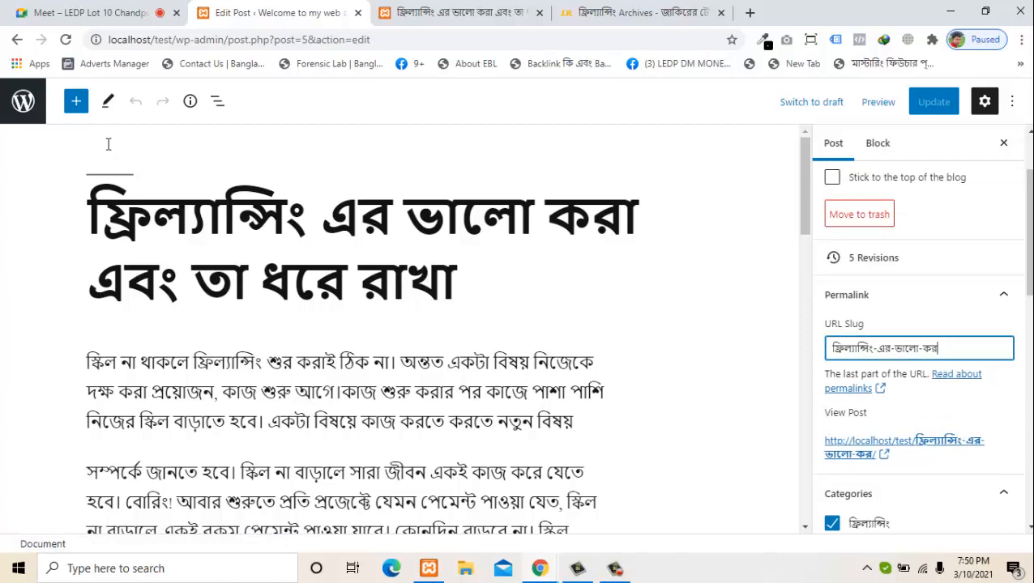
left_click_drag(954, 348, 828, 349)
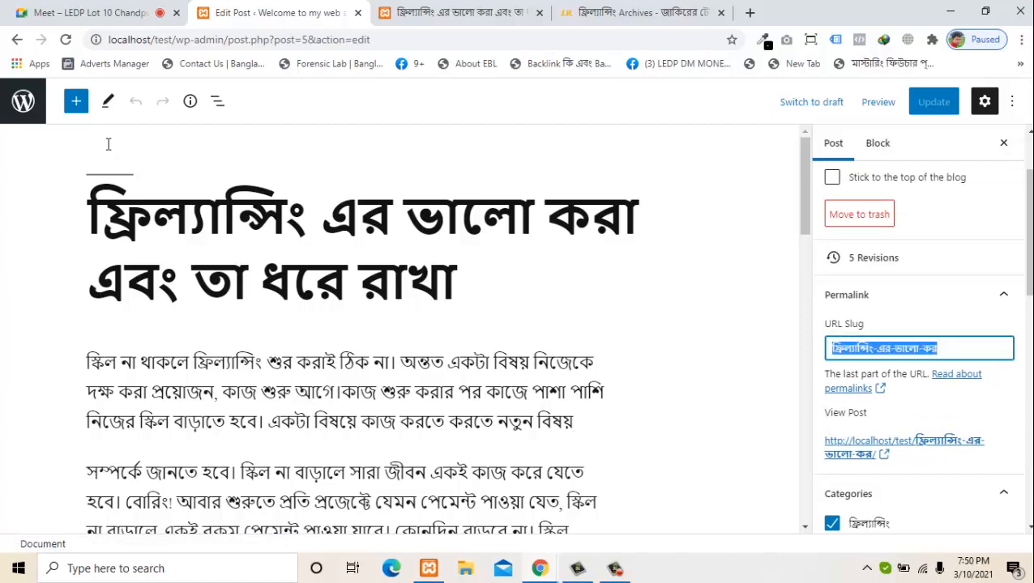
key("BackSpace")
type("ফ্রিল্যান্সিং")
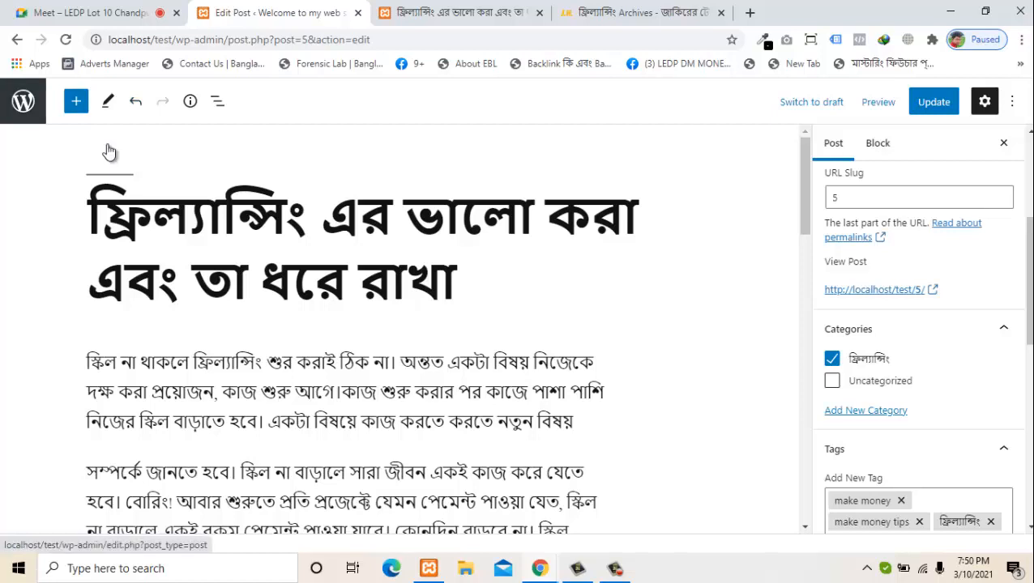
Leave the post editor without saving the slug change and start a new post from the posts list
left_click(23, 102)
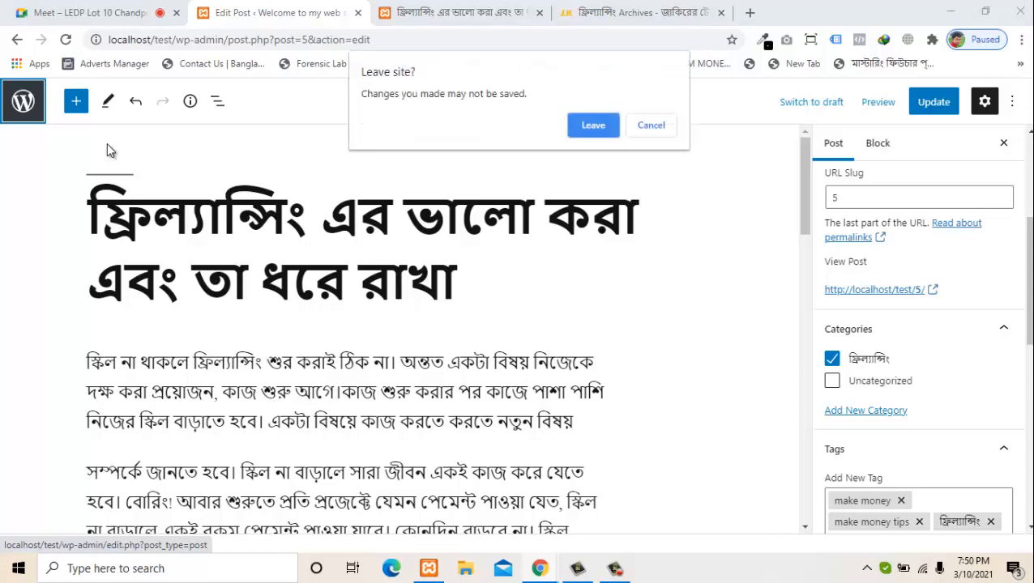
key("Return")
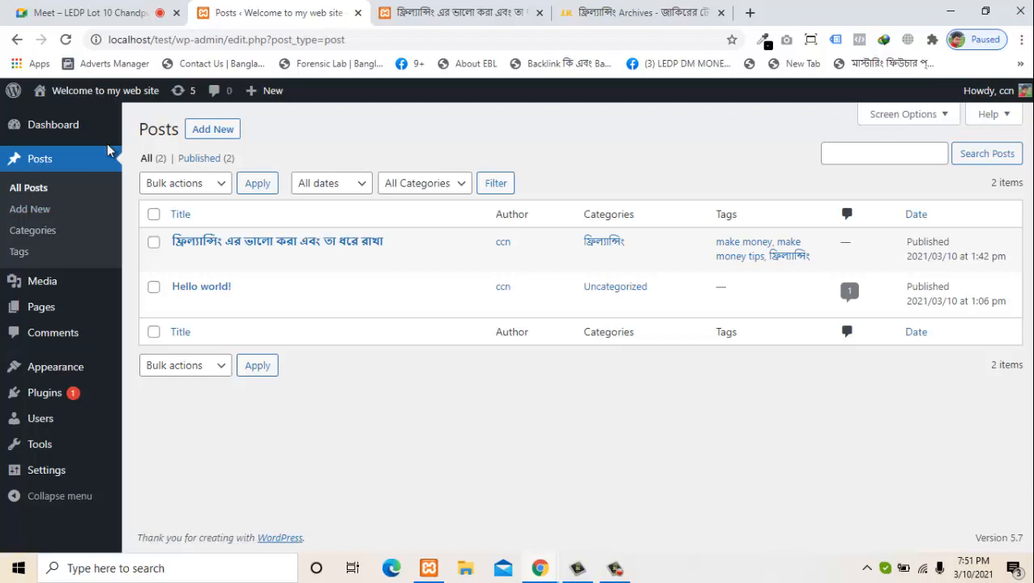
left_click(30, 209)
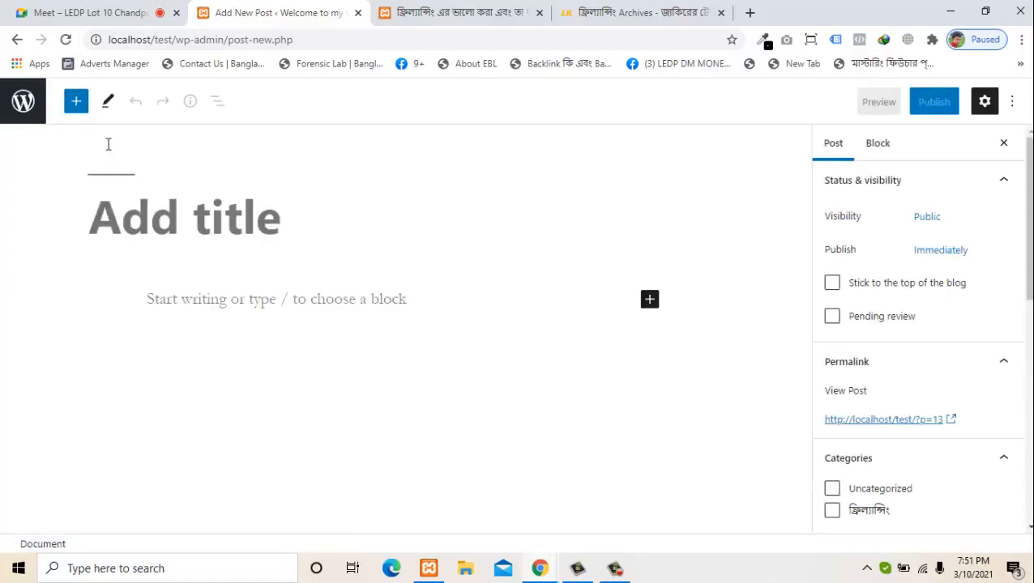
Copy the category heading প্রযুক্তি from the reference blog's tech category page
key("ctrl+Tab")
key("ctrl+Tab")
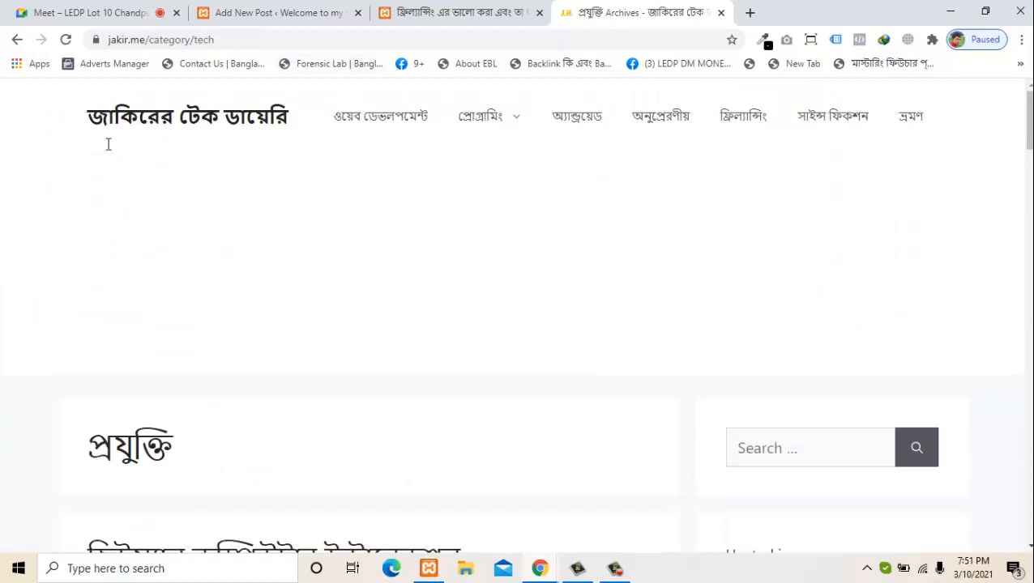
triple_click(108, 145)
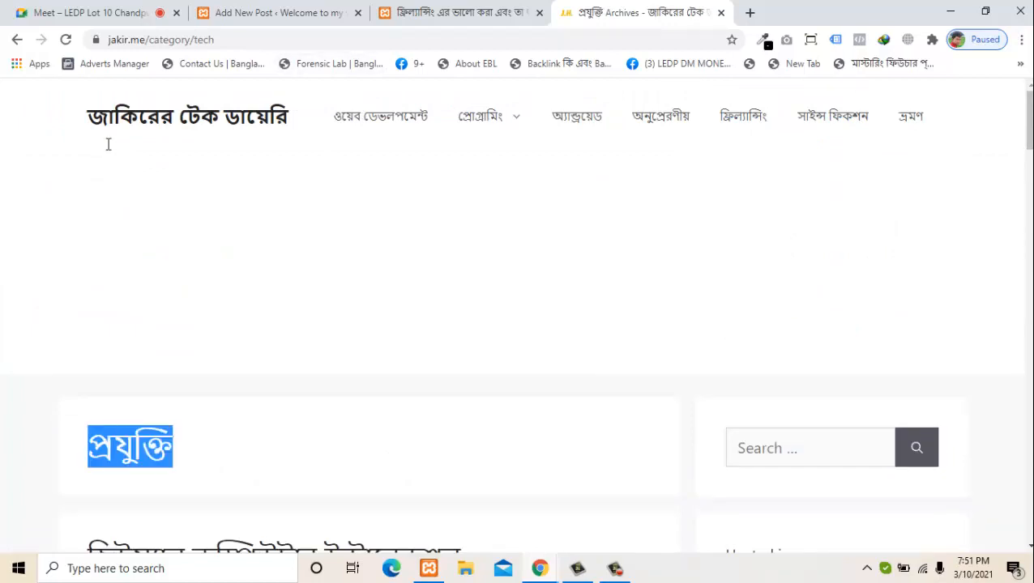
key("Menu")
key("Down")
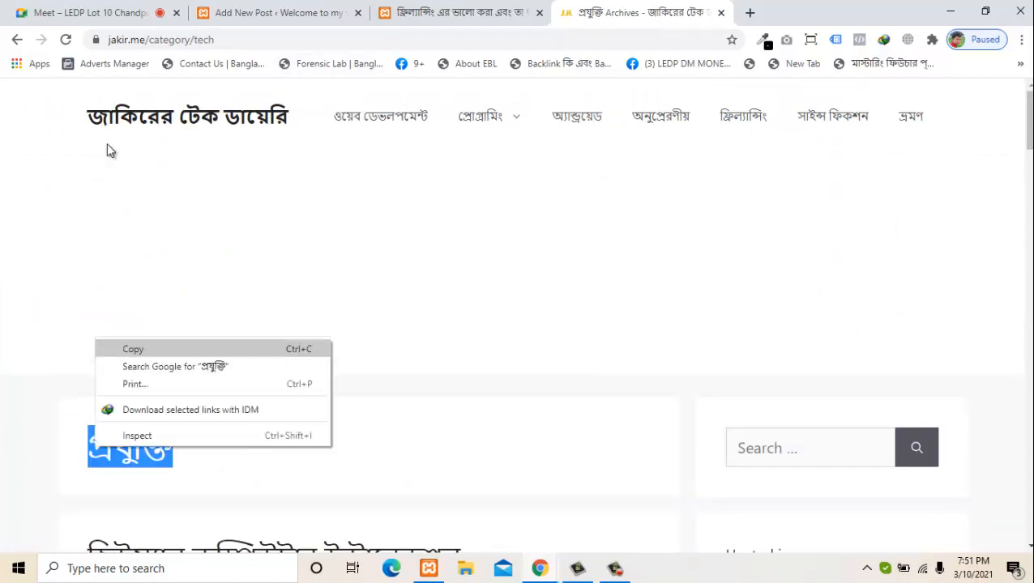
key("Return")
Return to the new post and add the copied প্রযুক্তি as a new top-level category
key("ctrl+2")
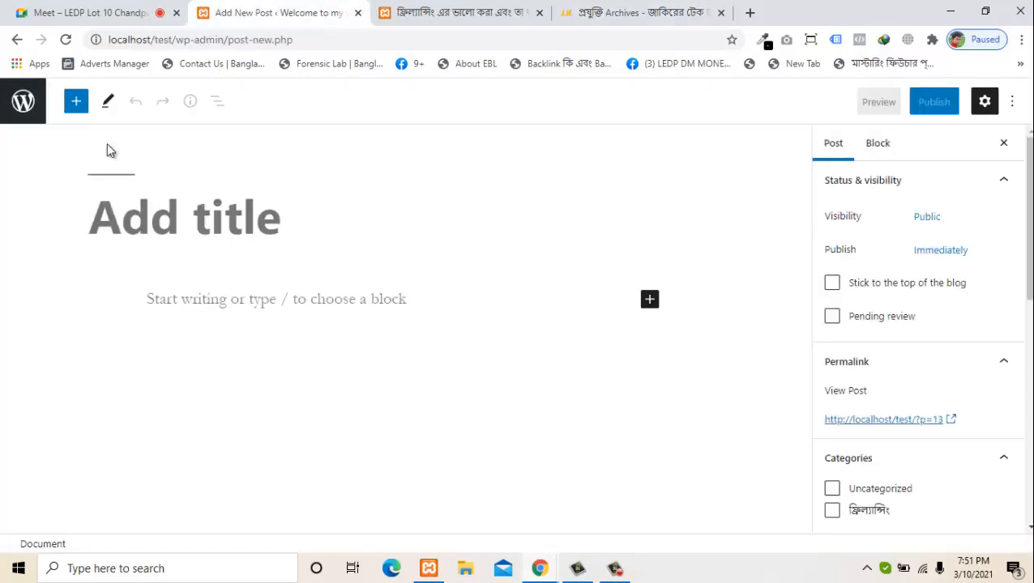
left_click_drag(1028, 219, 1028, 330)
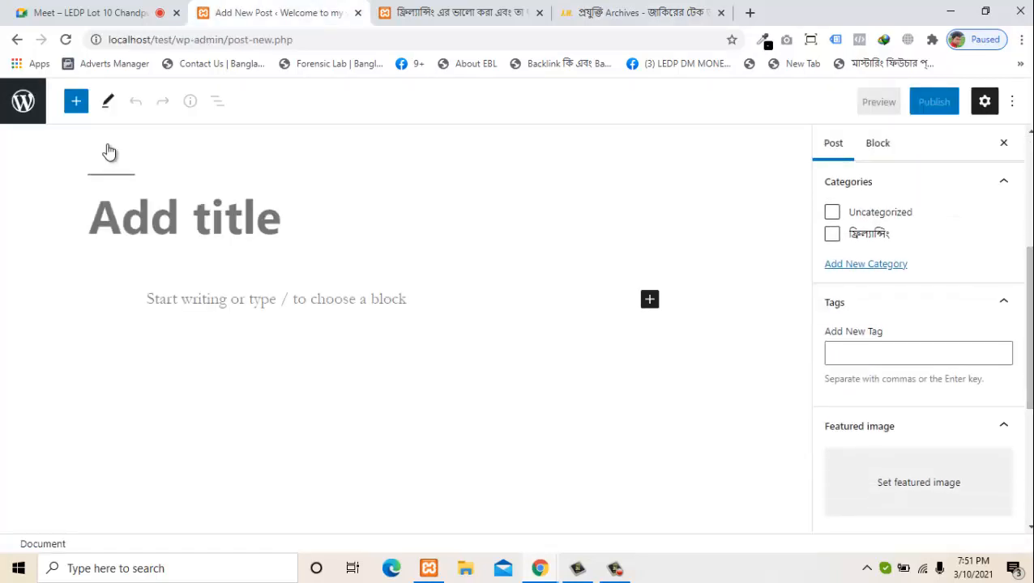
left_click(865, 264)
left_click(919, 311)
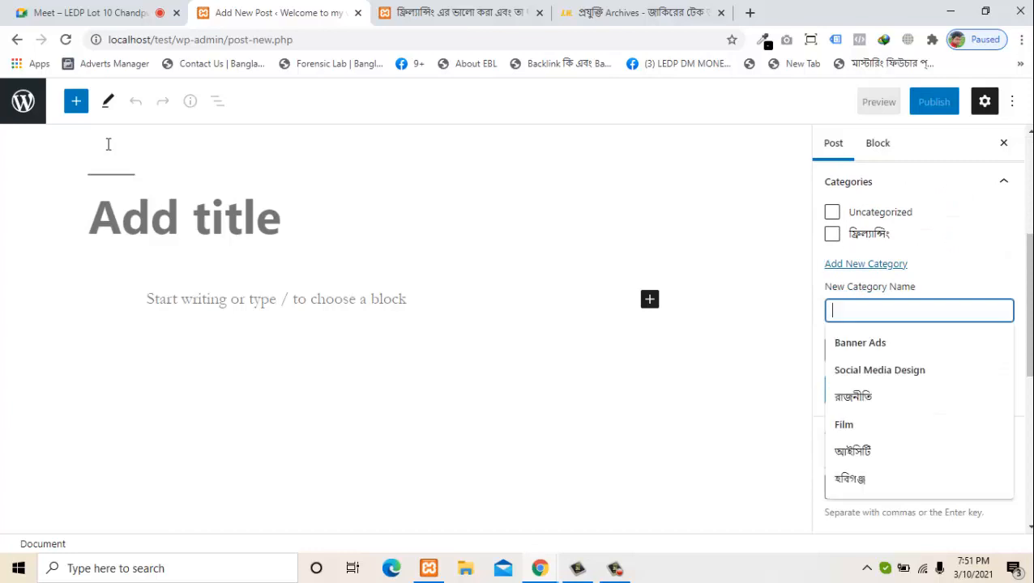
key("ctrl+v")
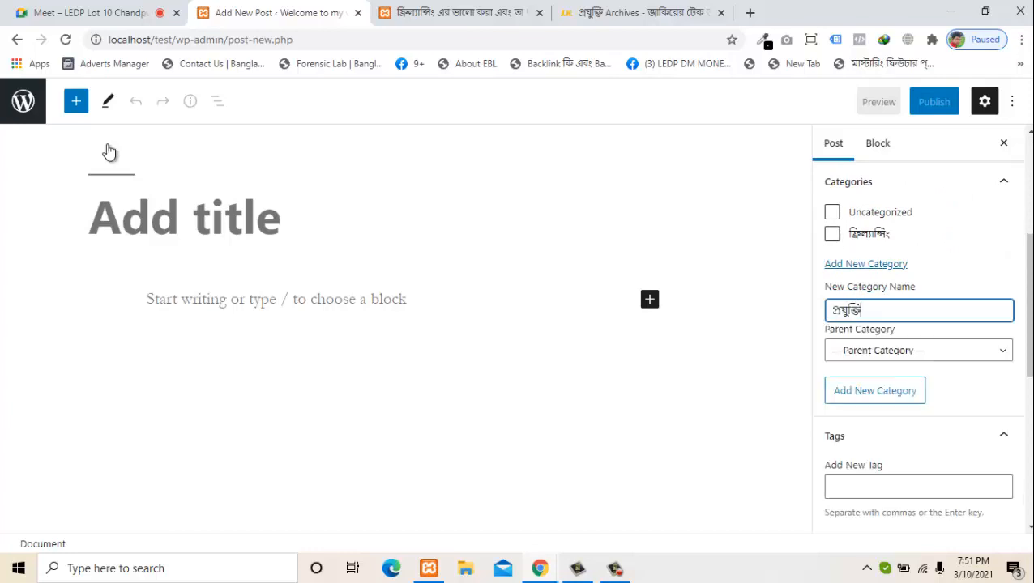
left_click(875, 390)
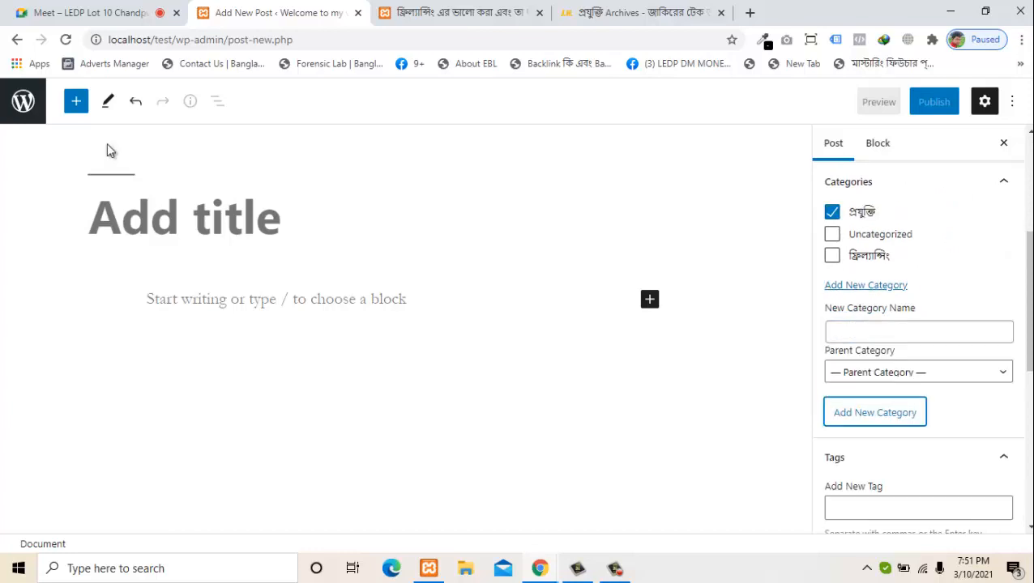
Copy the headline হিউম্যান কম্পিউটার ইন্টারেকশন from the reference blog and paste it as the new post's title
scroll(919, 340, "up", 3)
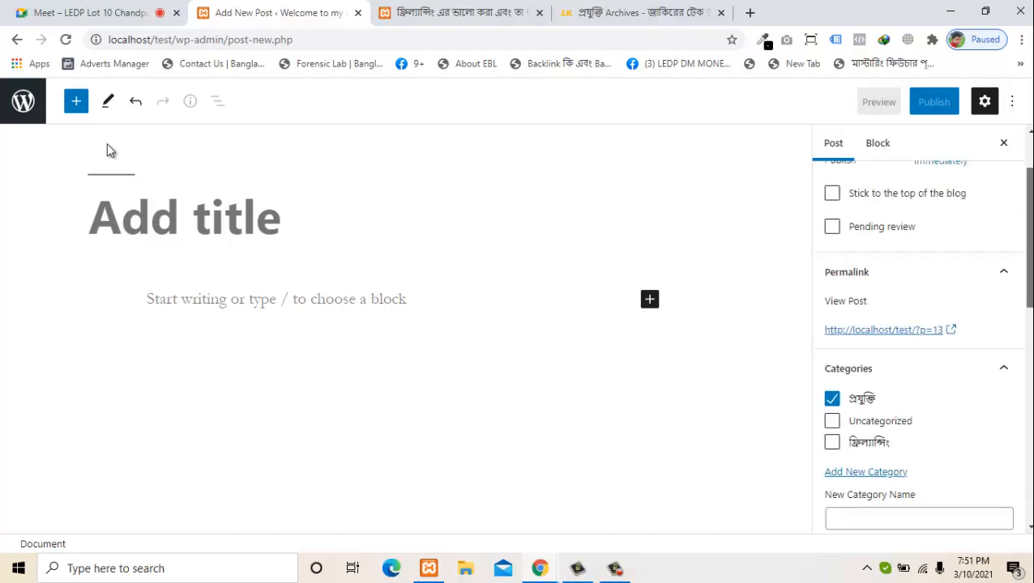
left_click(640, 12)
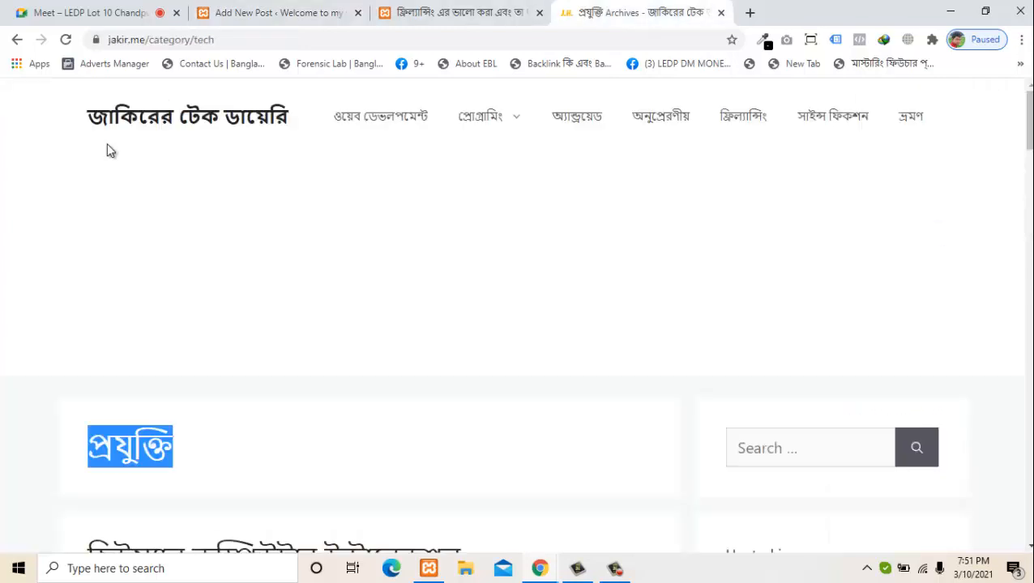
scroll(111, 150, "down", 6)
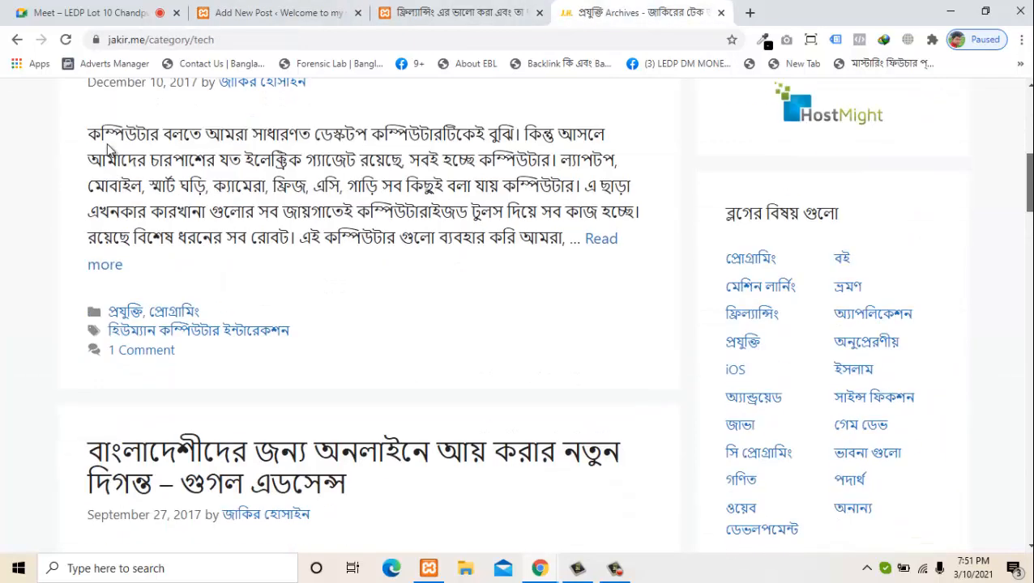
scroll(108, 144, "up", 2)
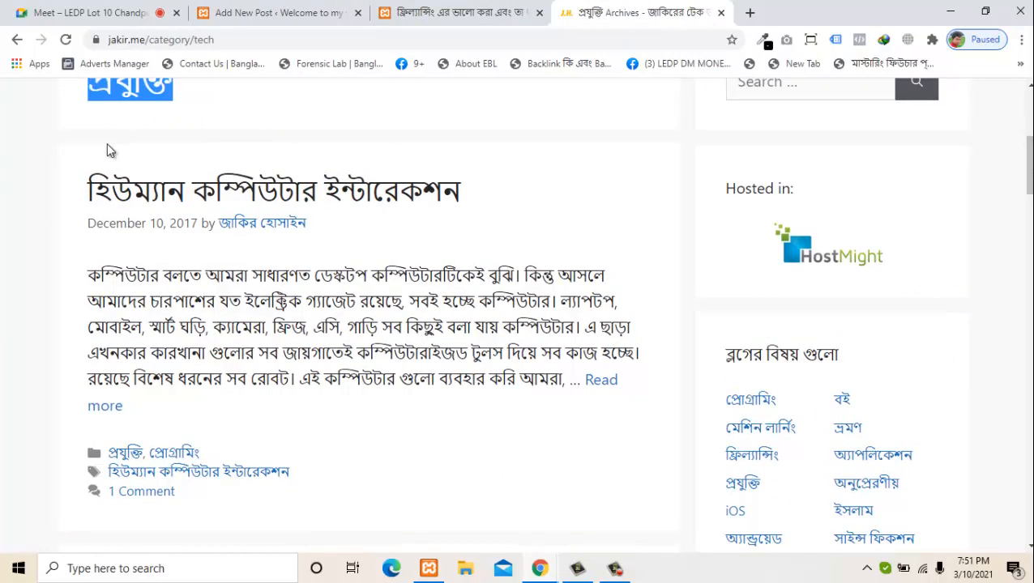
left_click_drag(89, 191, 460, 190)
right_click(452, 188)
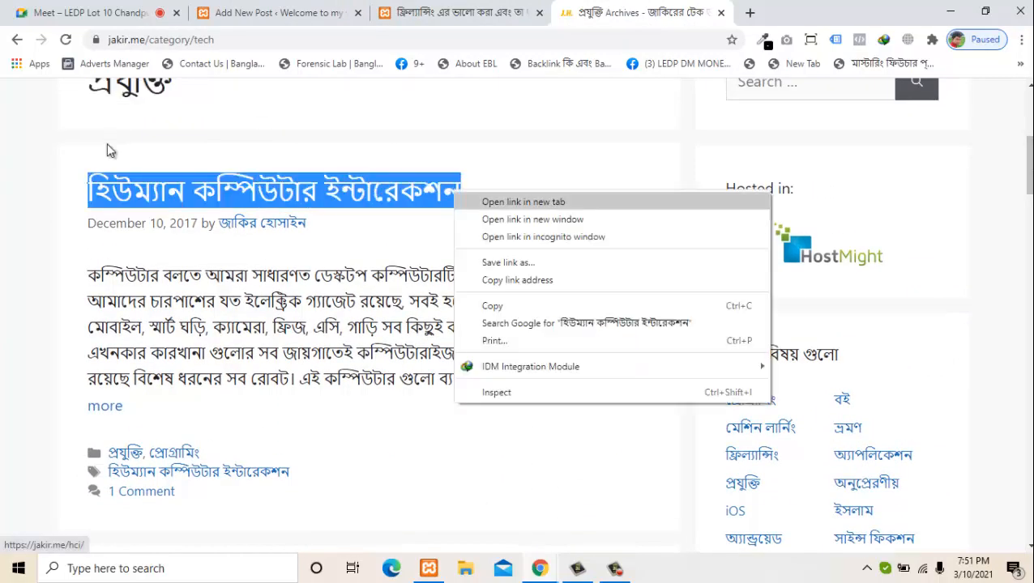
left_click(486, 305)
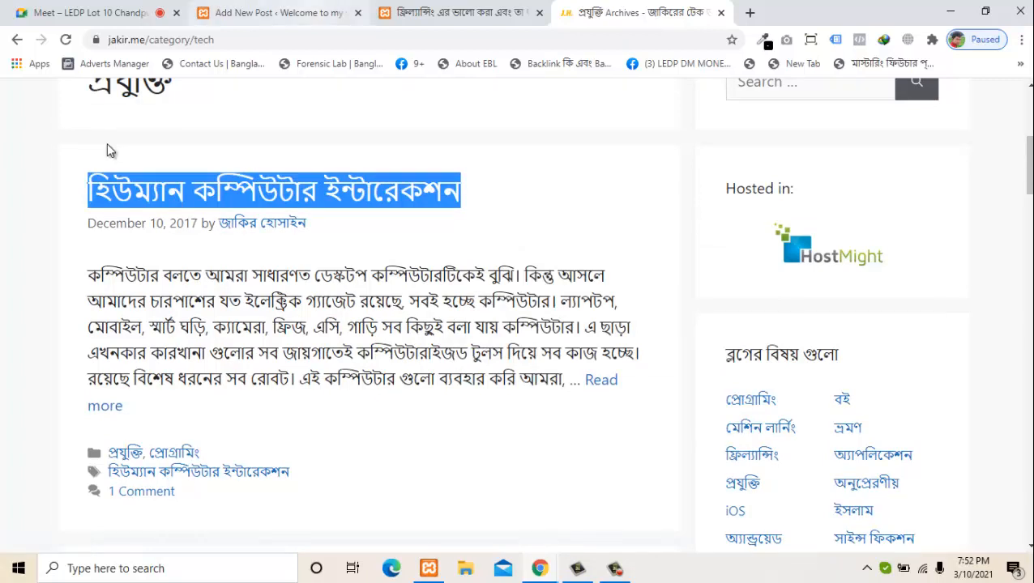
key("ctrl+2")
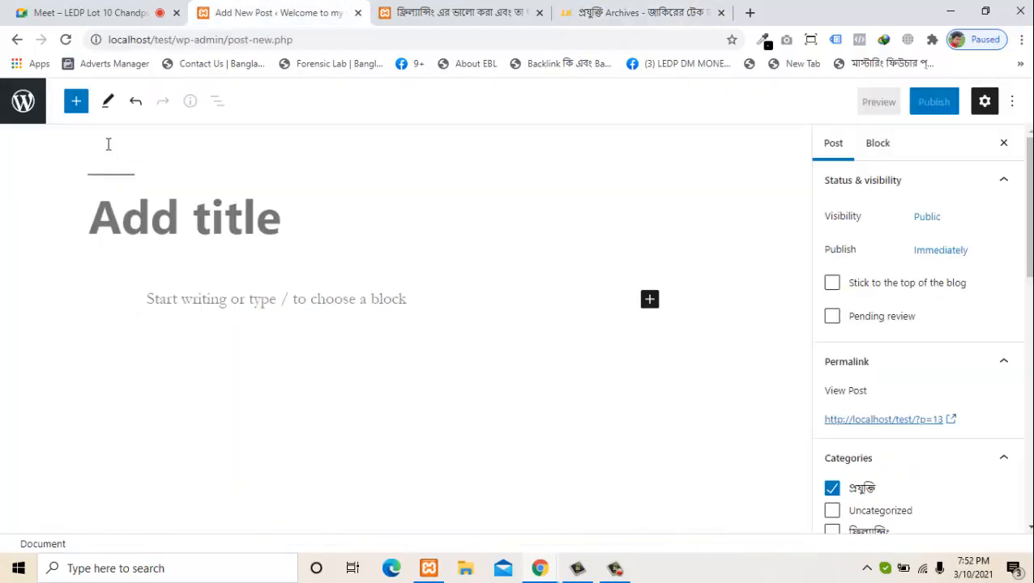
key("ctrl+v")
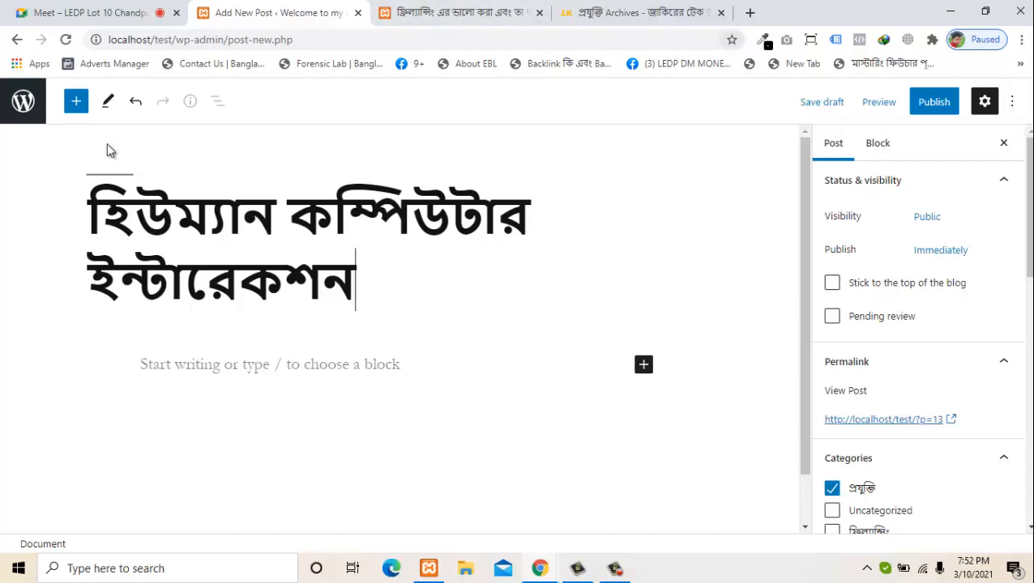
Copy the excerpt below that headline on the reference blog, from its first sentence through সব রোবট।
mouse_move(1028, 207)
left_mouse_down()
mouse_move(1029, 230)
mouse_move(1028, 207)
left_mouse_up()
key("ctrl+Tab")
key("ctrl+Tab")
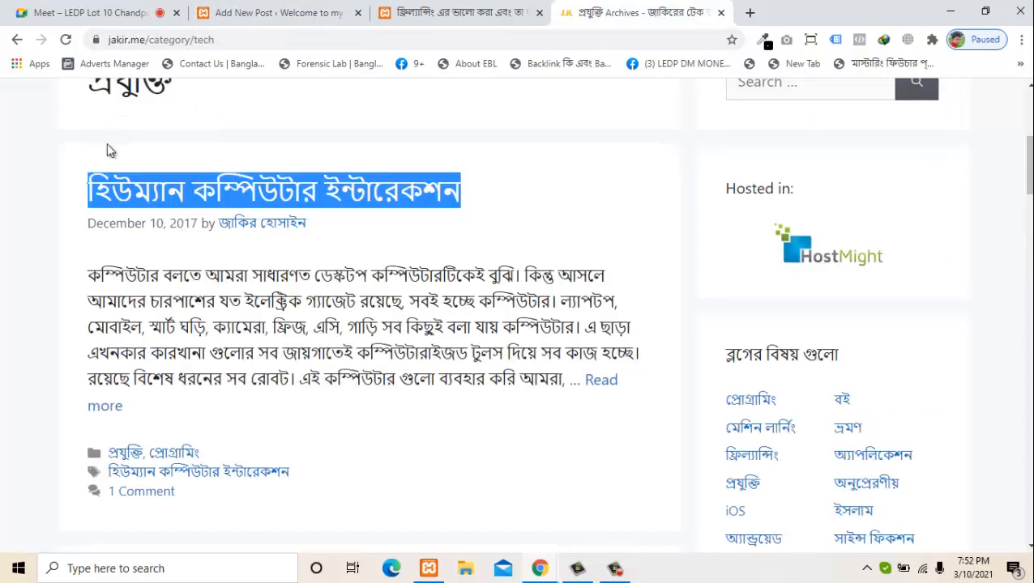
mouse_move(88, 276)
left_mouse_down()
mouse_move(343, 353)
mouse_move(358, 379)
mouse_move(298, 379)
left_mouse_up()
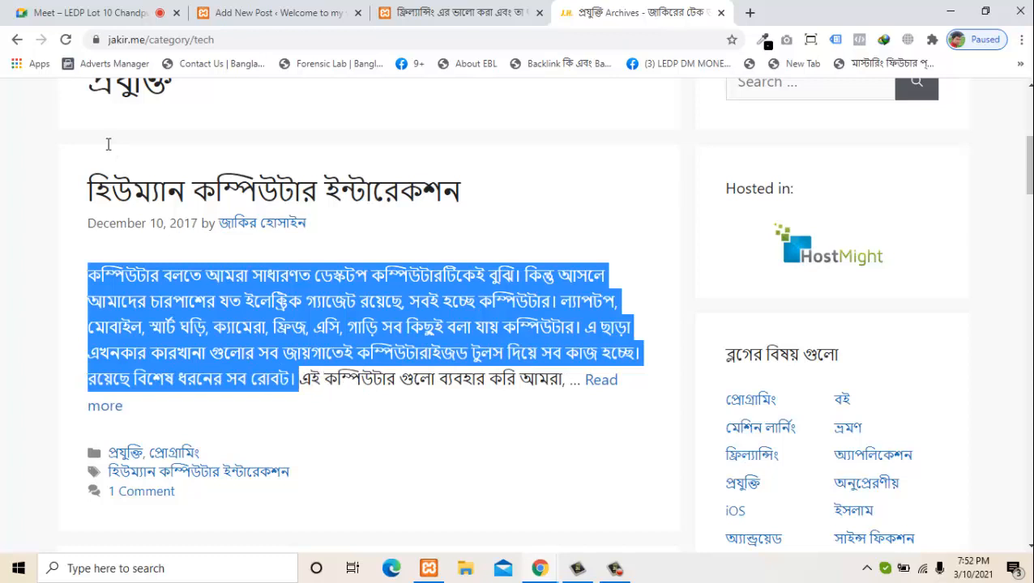
right_click(227, 333)
left_click(251, 346)
right_click(171, 292)
left_click(209, 306)
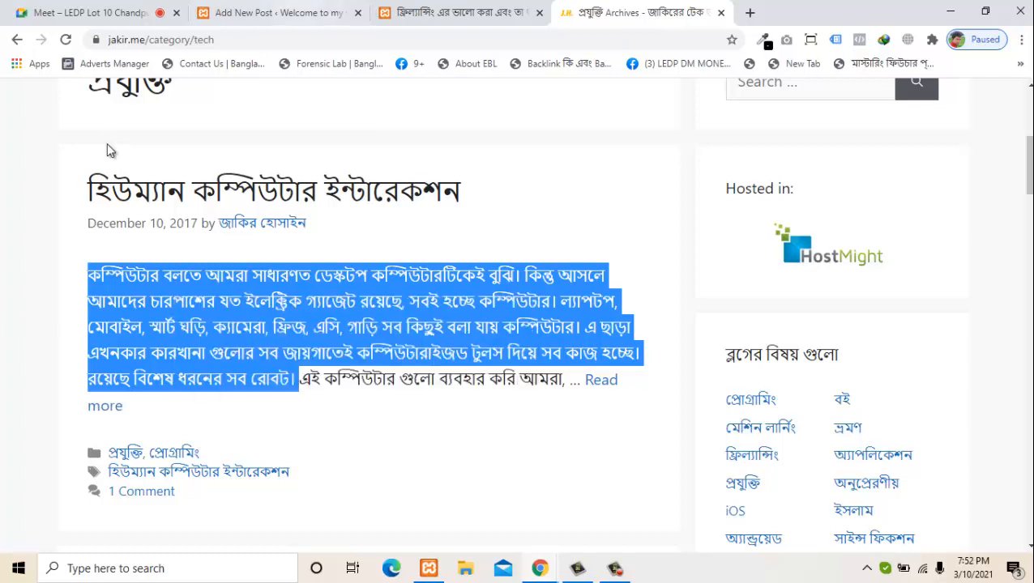
Paste the copied excerpt as the first paragraph under the new post's title
key("ctrl+2")
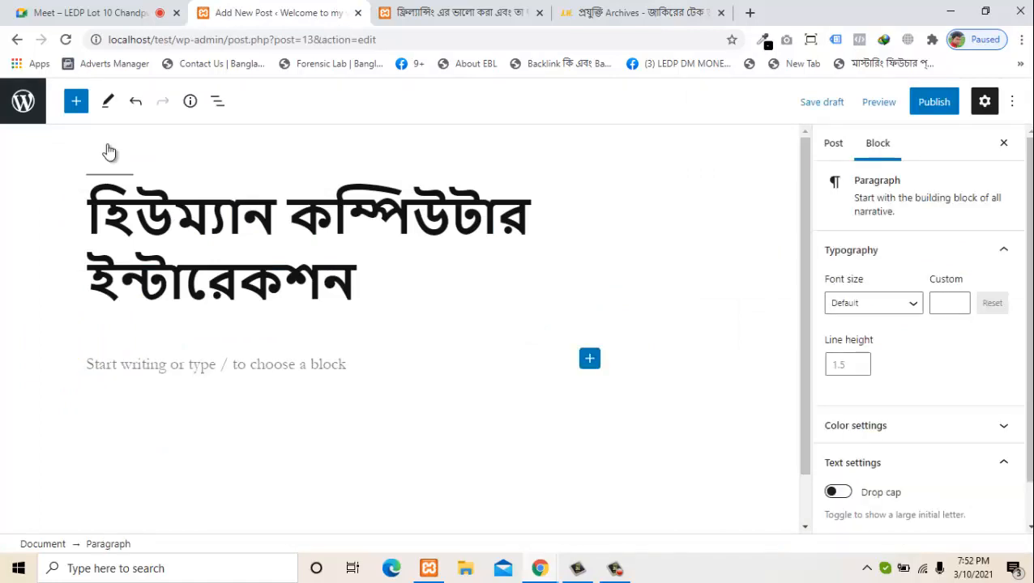
left_click(589, 359)
key("Escape")
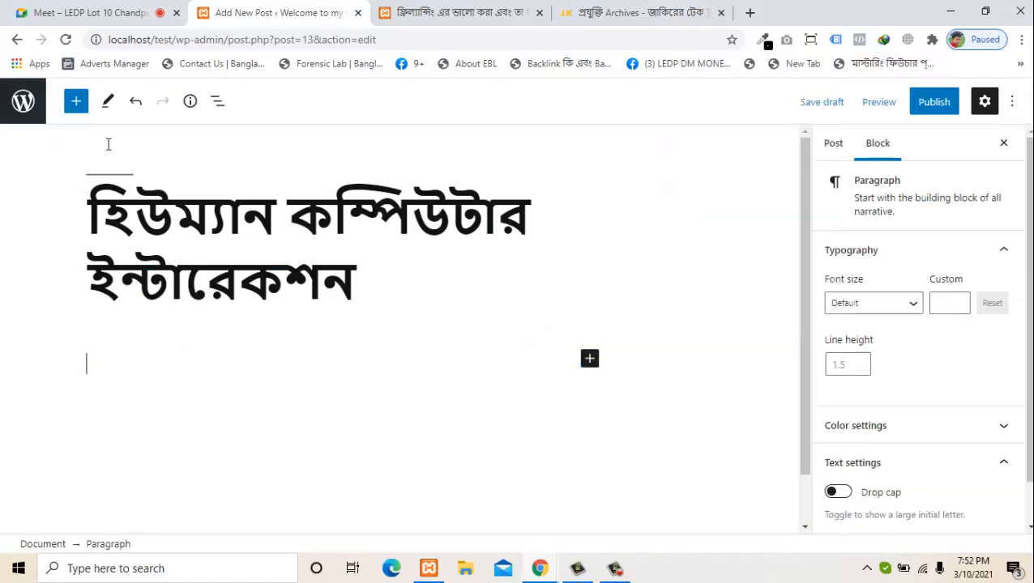
key("ctrl+v")
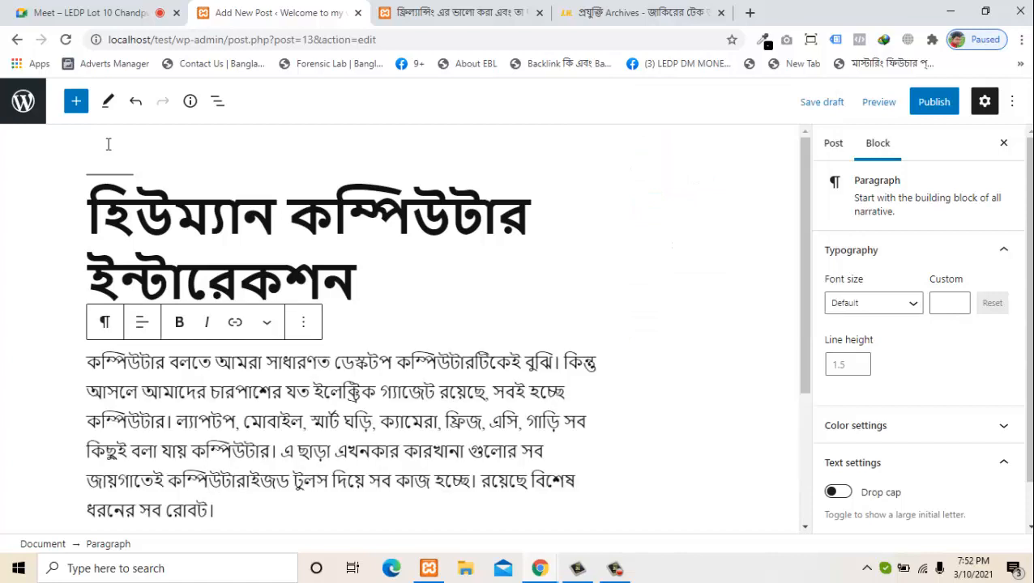
Insert an Image block directly below the pasted paragraph
scroll(107, 148, "down", 1)
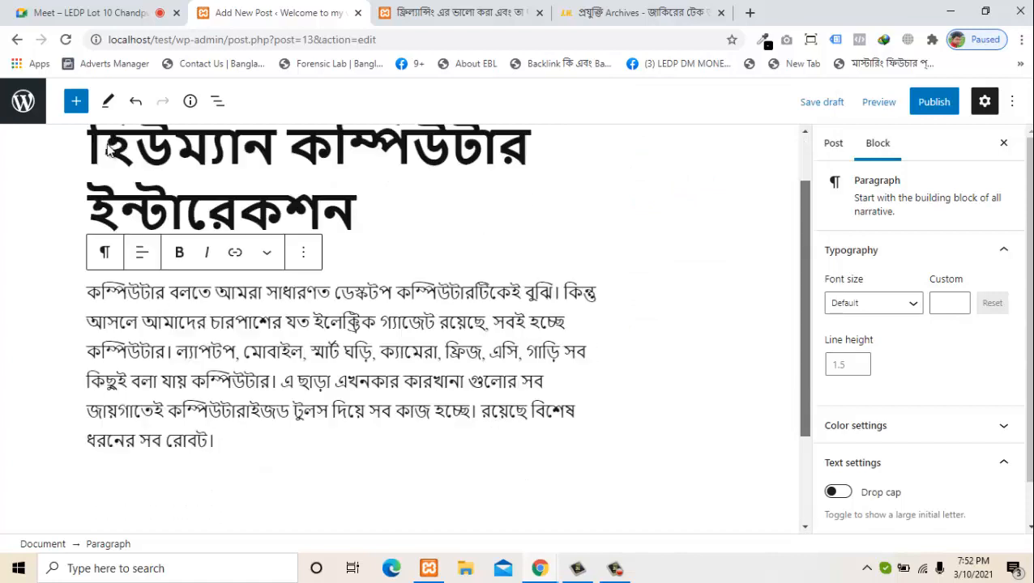
scroll(108, 148, "down", 2)
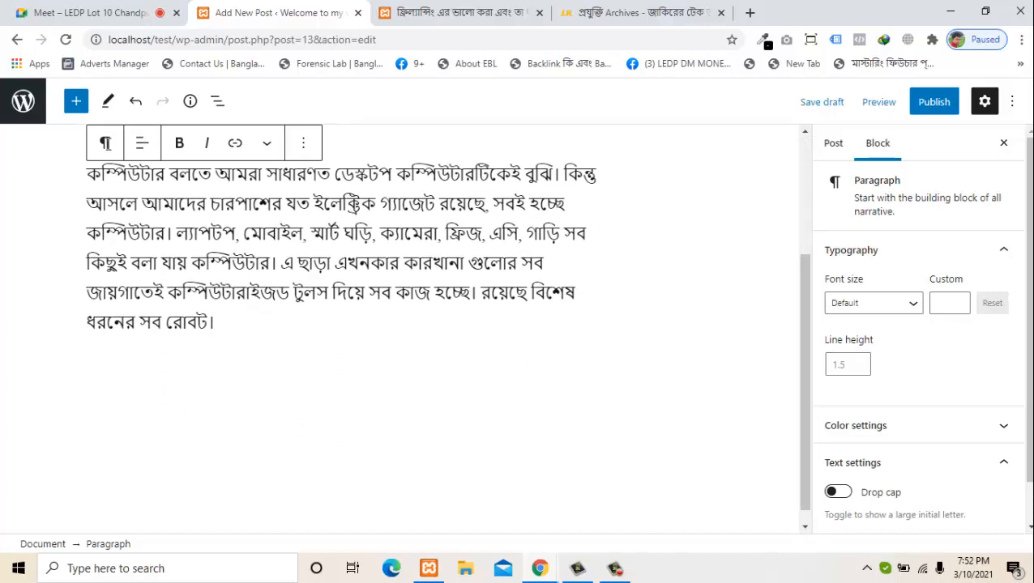
key("Return")
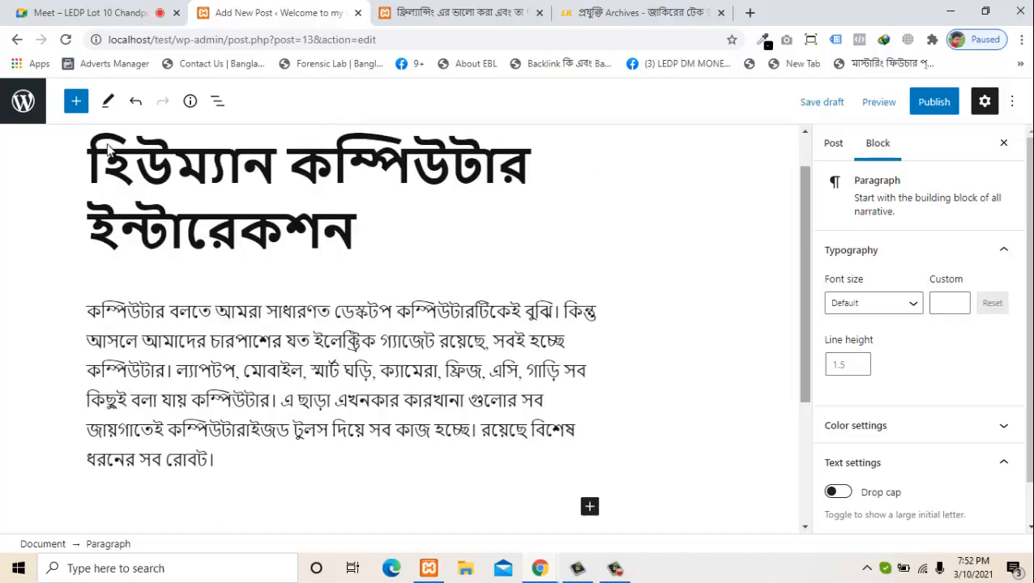
scroll(107, 145, "down", 2)
left_click(590, 409)
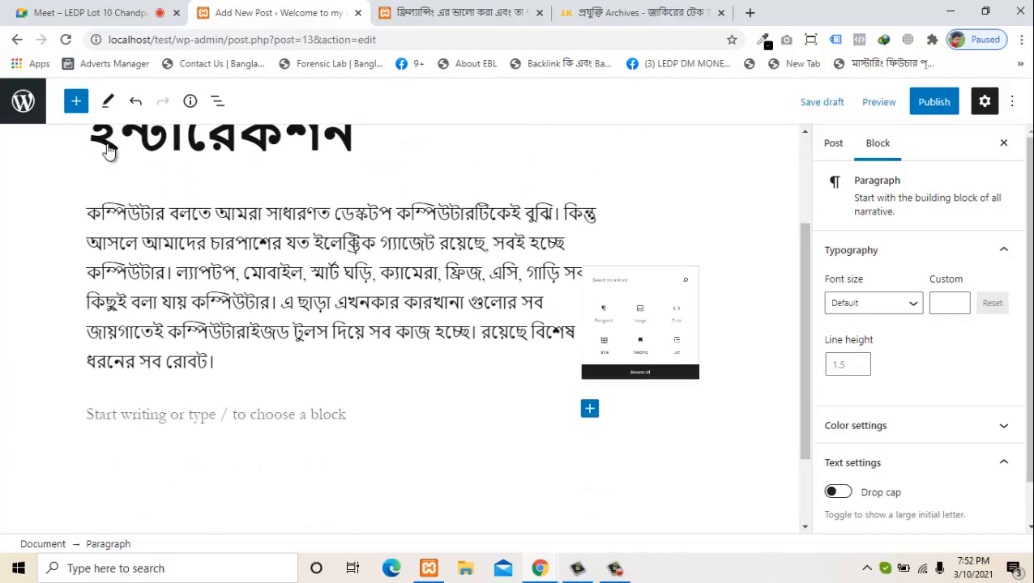
key("Return")
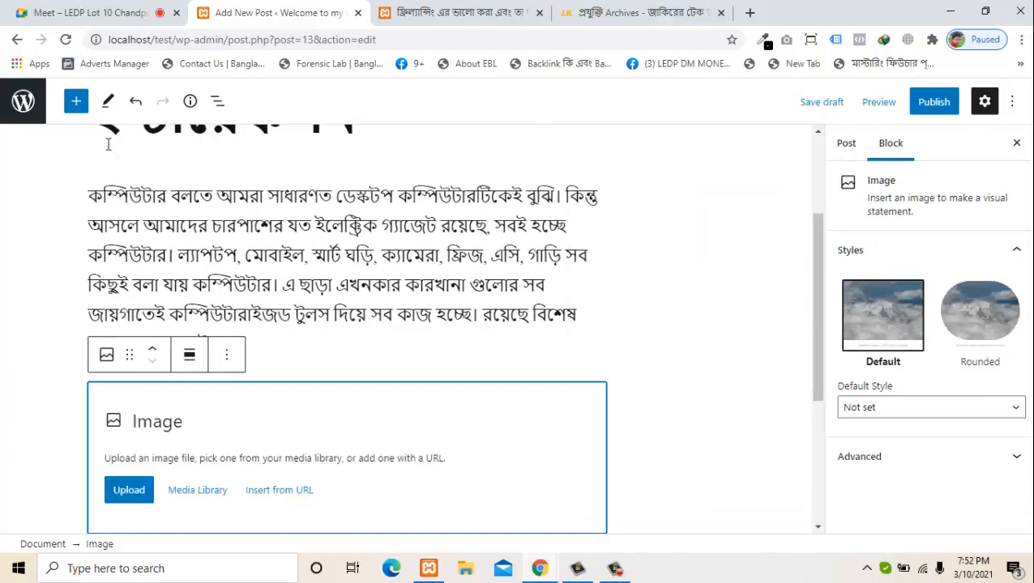
Upload 6364183fefef2bdaeacaffee34ea1fa7.jpg from the project folder on the Desktop into the Image block
left_click(129, 491)
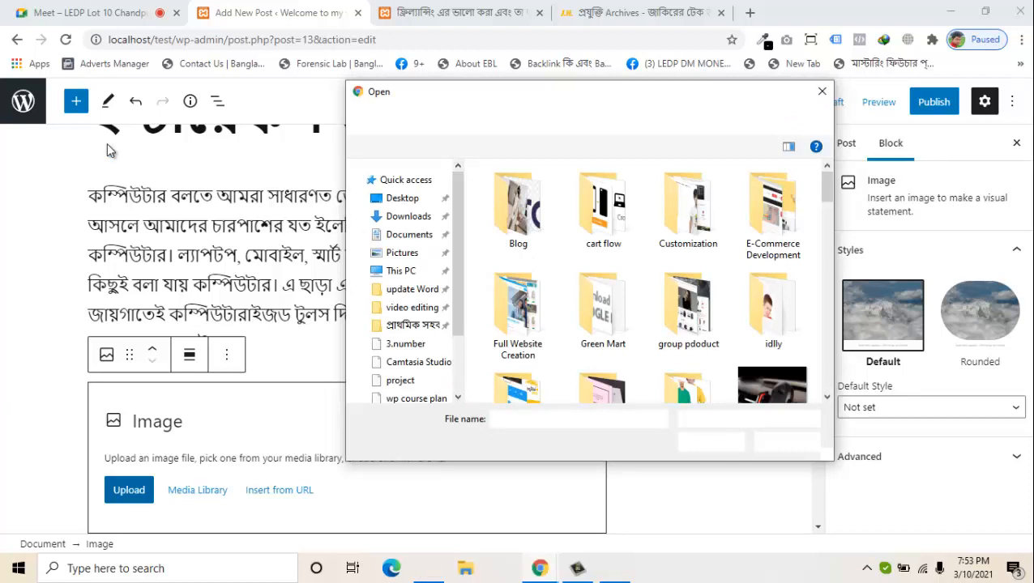
scroll(685, 188, "down", 3)
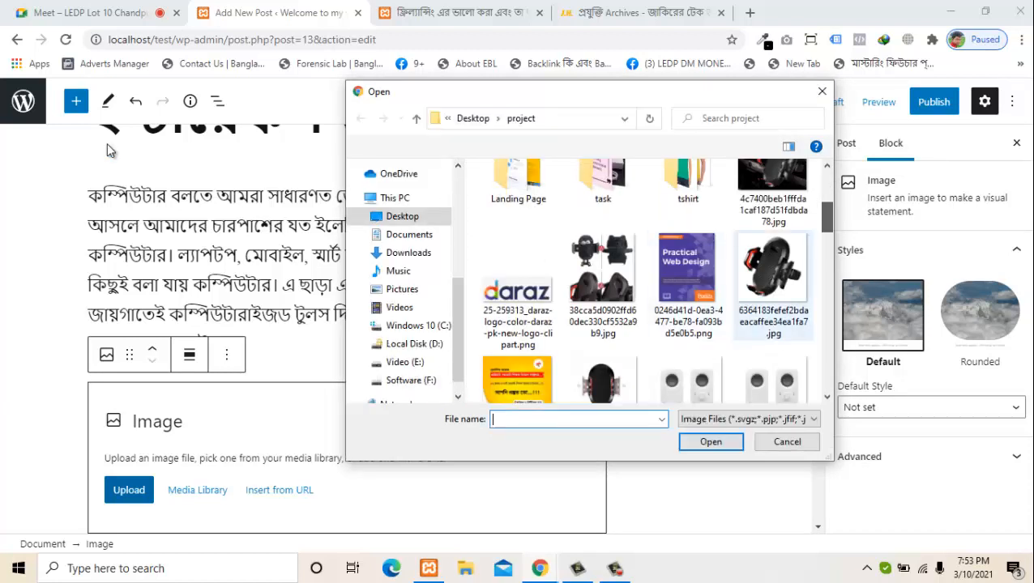
double_click(772, 280)
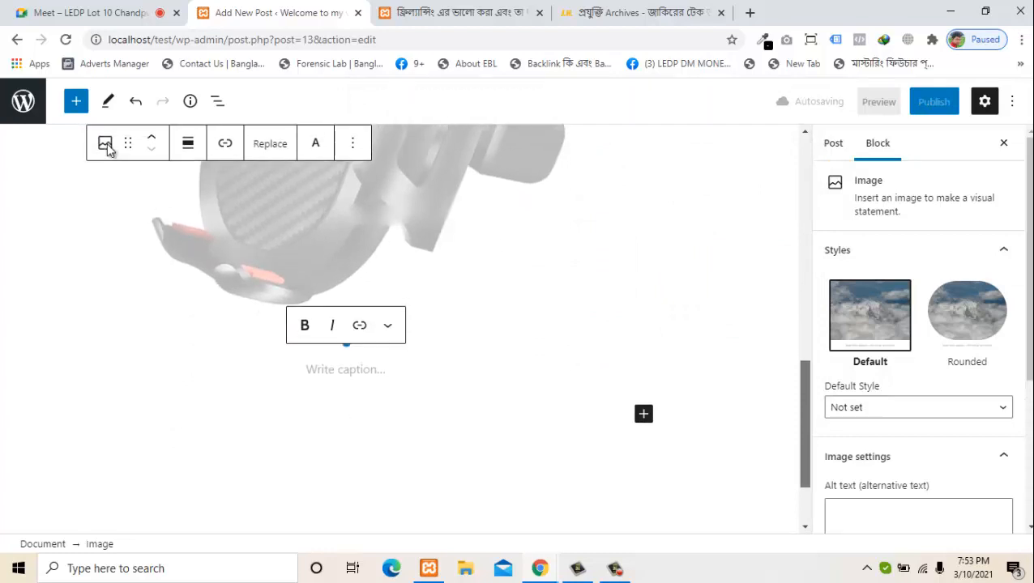
scroll(109, 149, "up", 2)
Check the source article on the reference blog and look over the title, paragraph and image of the new post
left_click(640, 12)
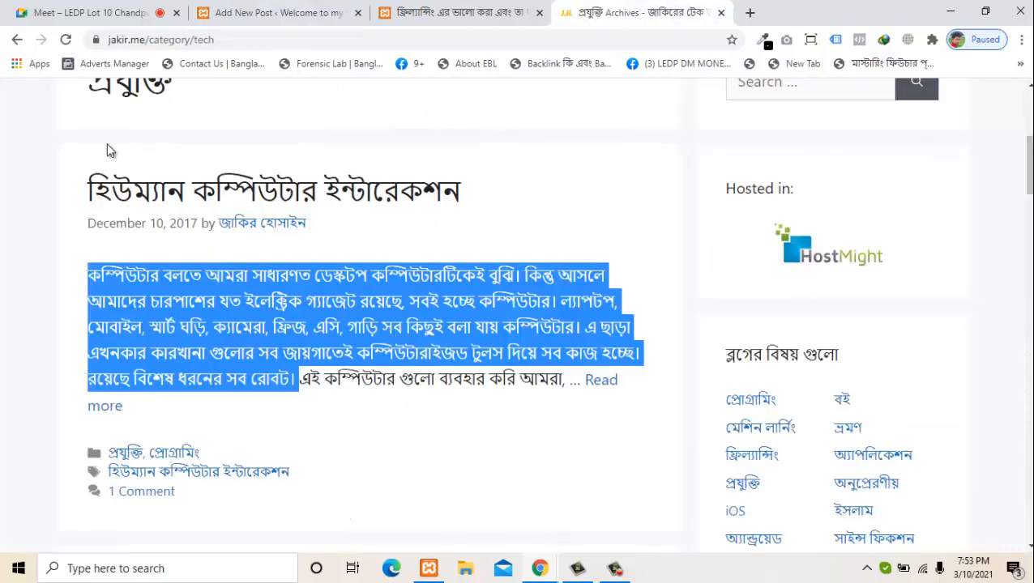
left_click(109, 150)
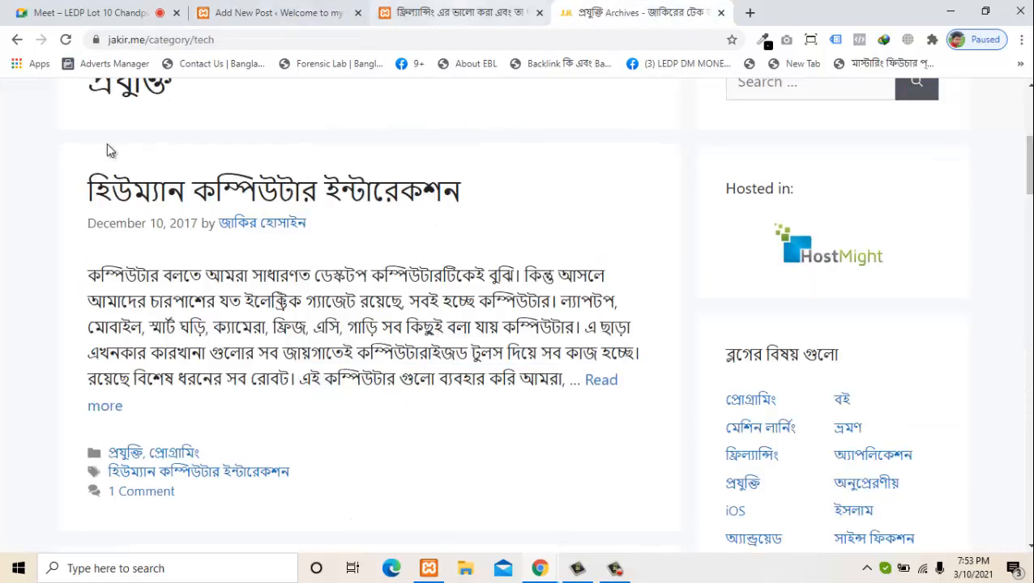
key("ctrl+shift+Tab")
key("ctrl+shift+Tab")
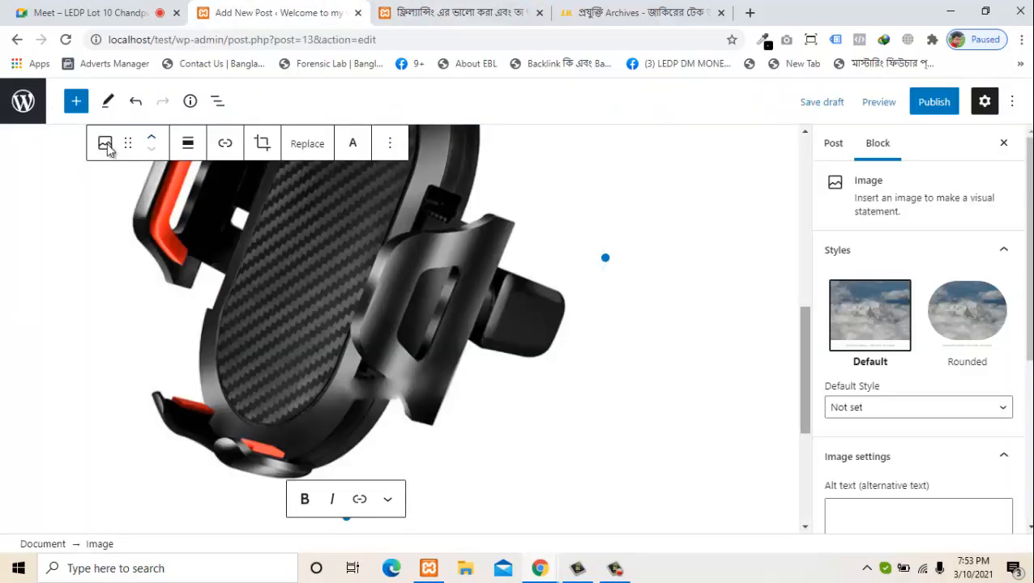
scroll(108, 150, "down", 2)
scroll(108, 150, "up", 6)
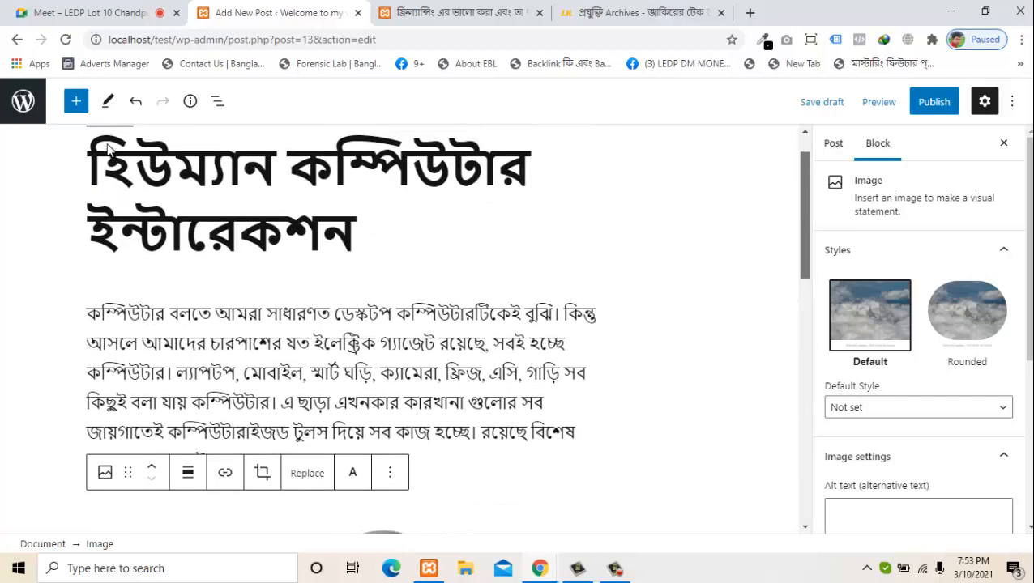
scroll(108, 150, "down", 4)
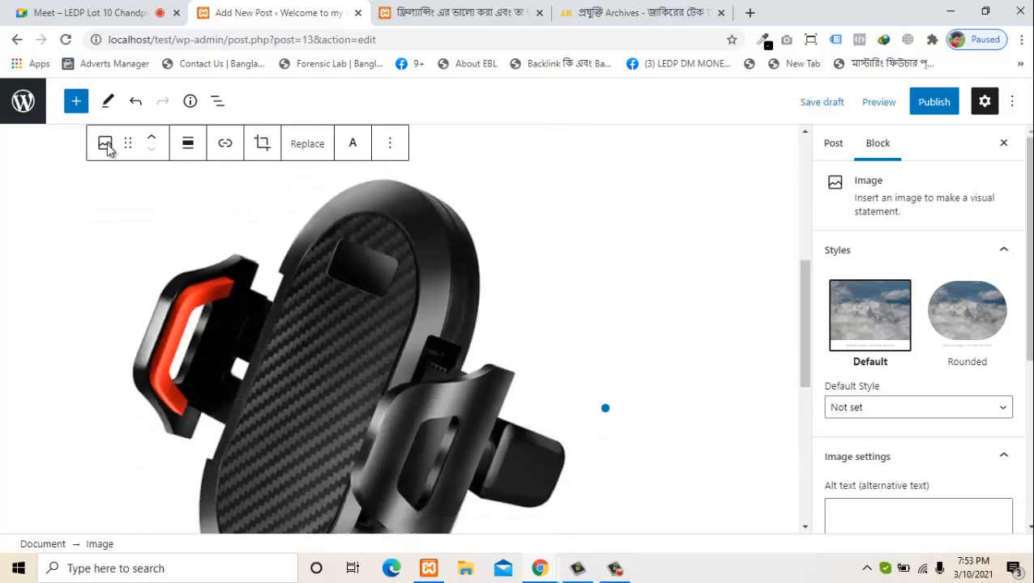
scroll(108, 150, "down", 4)
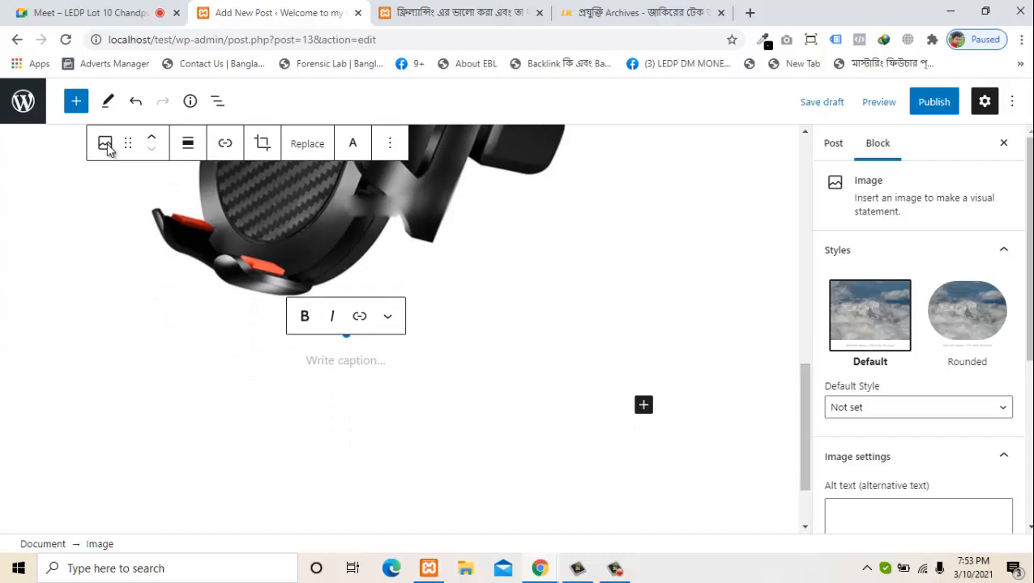
left_click(643, 405)
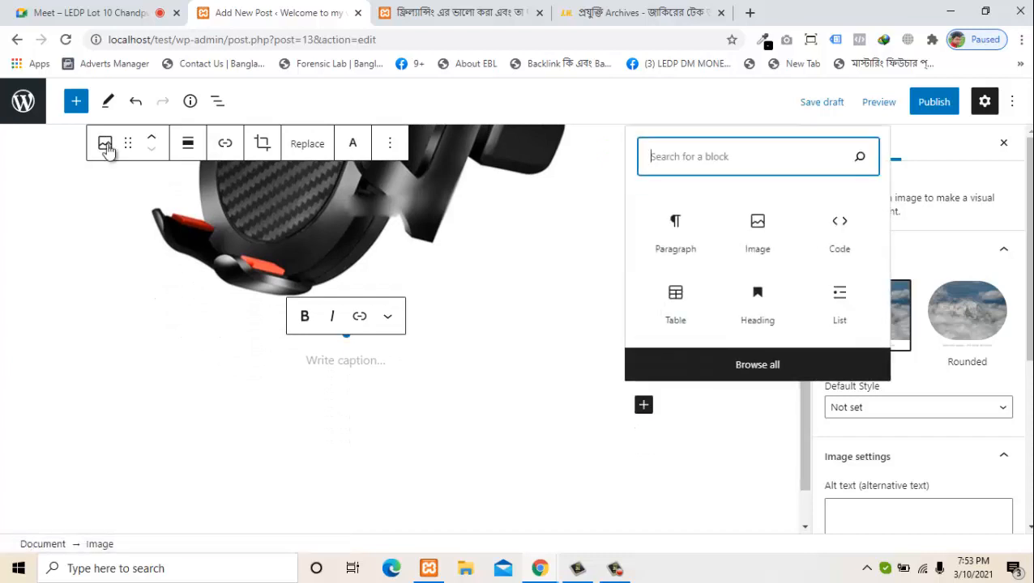
type("ht")
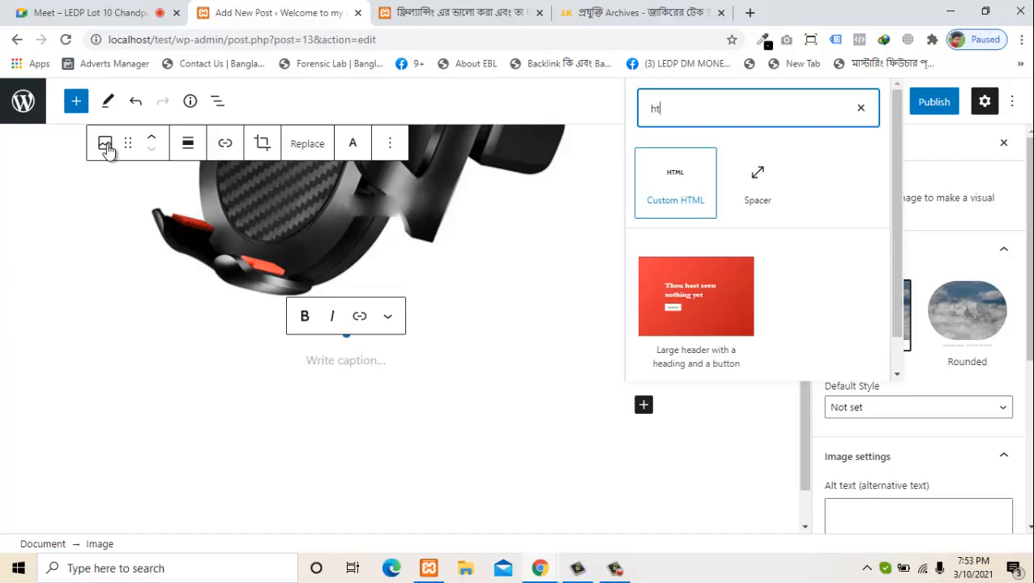
key("BackSpace")
key("BackSpace")
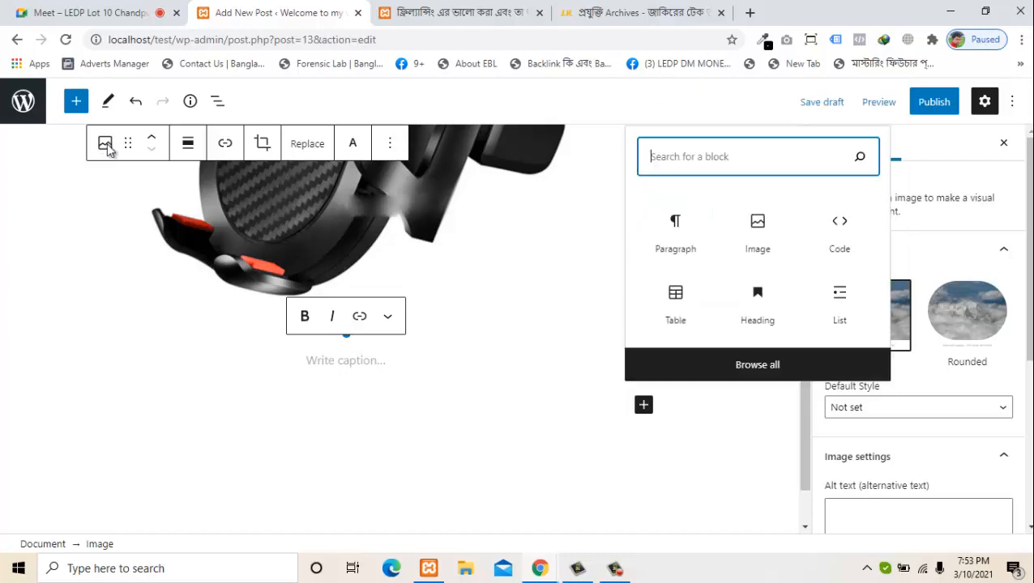
type("tex")
key("Down")
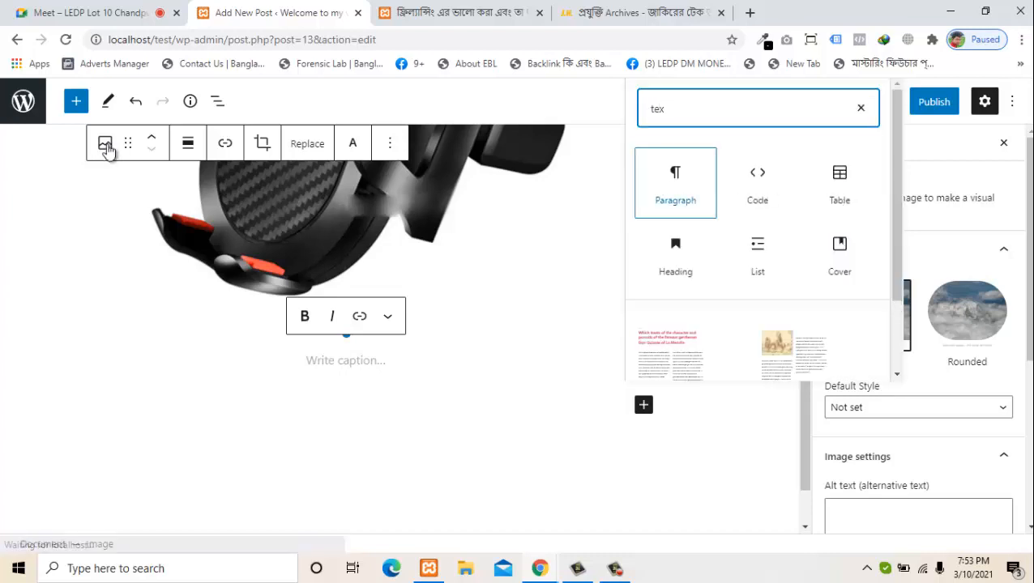
key("Right")
key("Down")
key("Up")
key("Right")
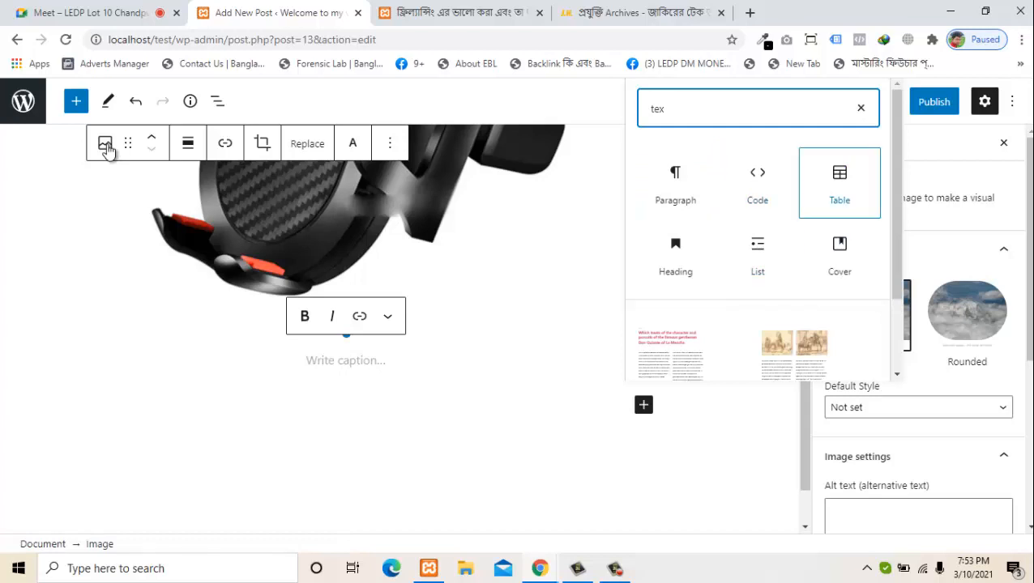
type("t")
key("BackSpace")
key("BackSpace")
key("BackSpace")
key("BackSpace")
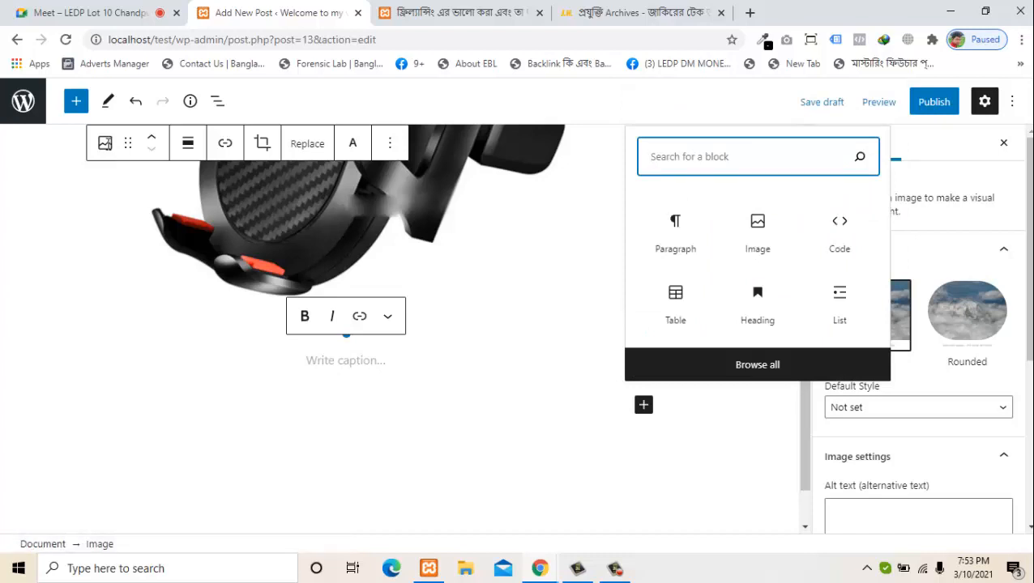
left_click(108, 144)
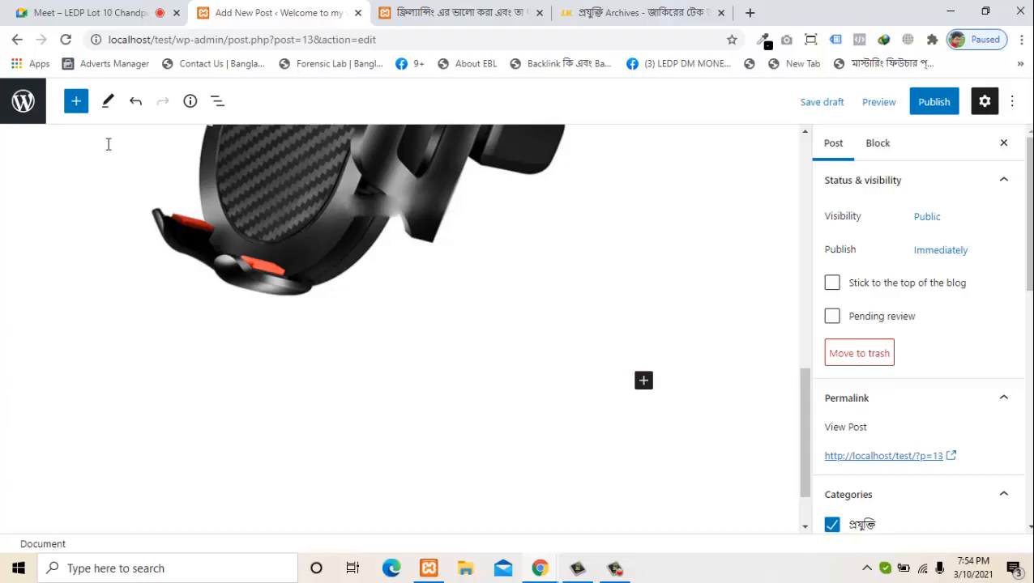
Insert a Paragraph block below the image, paste the copied excerpt into it and start an empty paragraph after it
left_click(643, 381)
key("Tab")
key("Left")
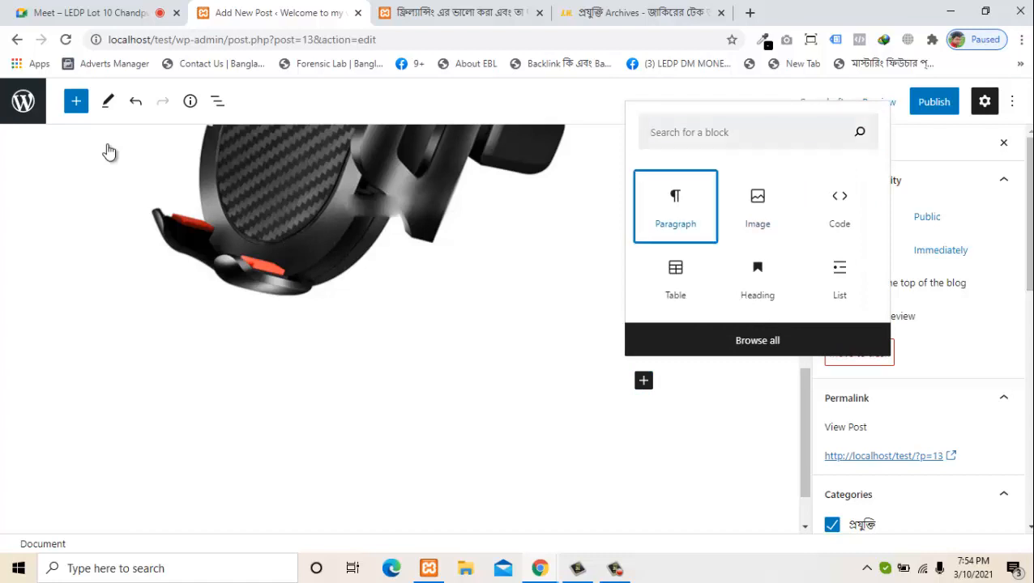
key("Return")
type("কম্পিউটার বলতে আমরা সাধারণত ডেস্কটপ কম্পিউটারটিকেই বুঝি। কিন্তু আসলে আমাদের চারপাশের যত ইলেক্ট্রিক গ্যাজেট রয়েছে, সবই হচ্ছে কম্পিউটার। ল্যাপটপ, মোবাইল, স্মার্ট ঘড়ি, ক্যামেরা, ফ্রিজ, এসি, গাড়ি সব কিছুই বলা যায় কম্পিউটার। এ ছাড়া এখনকার কারখানা গুলোর সব জায়গাতেই কম্পিউটারাইজড টুলস দিয়ে সব কাজ হচ্ছে। রয়েছে বিশেষ ধরনের সব রোবট।")
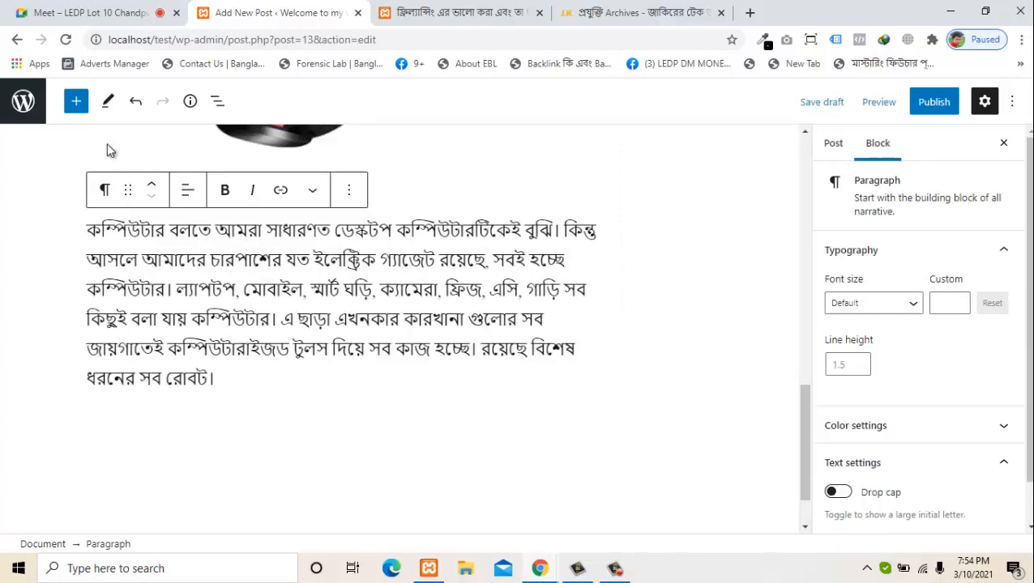
key("Return")
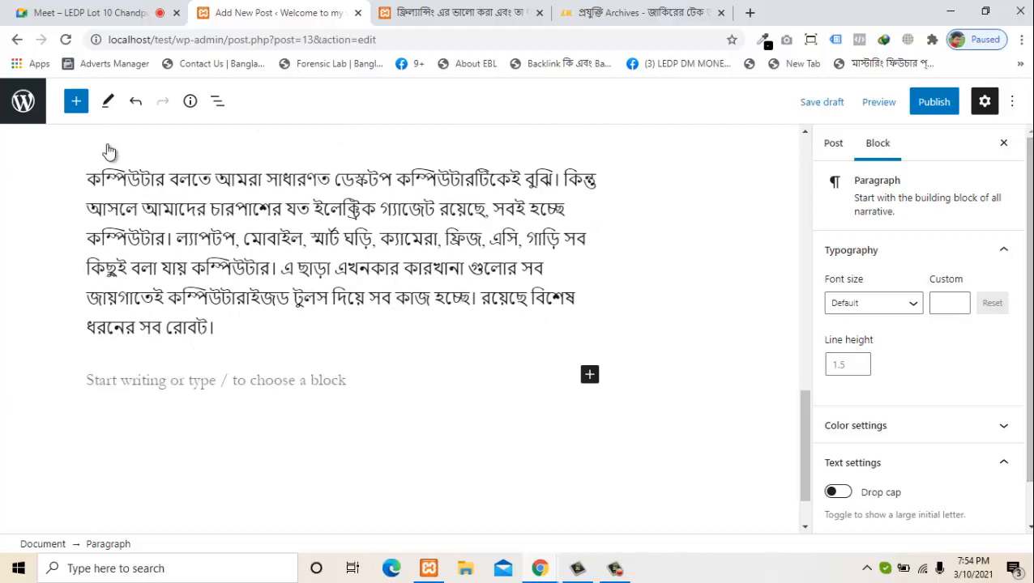
Examine the post's permalink and category, and the site's Permalink Settings, before returning to the post editor
left_click(833, 143)
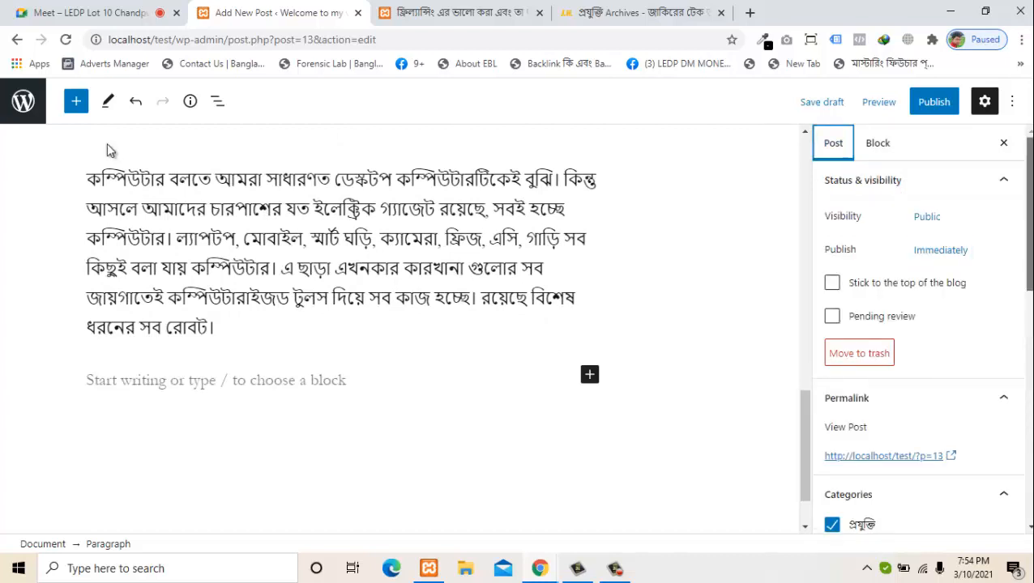
scroll(915, 340, "down", 2)
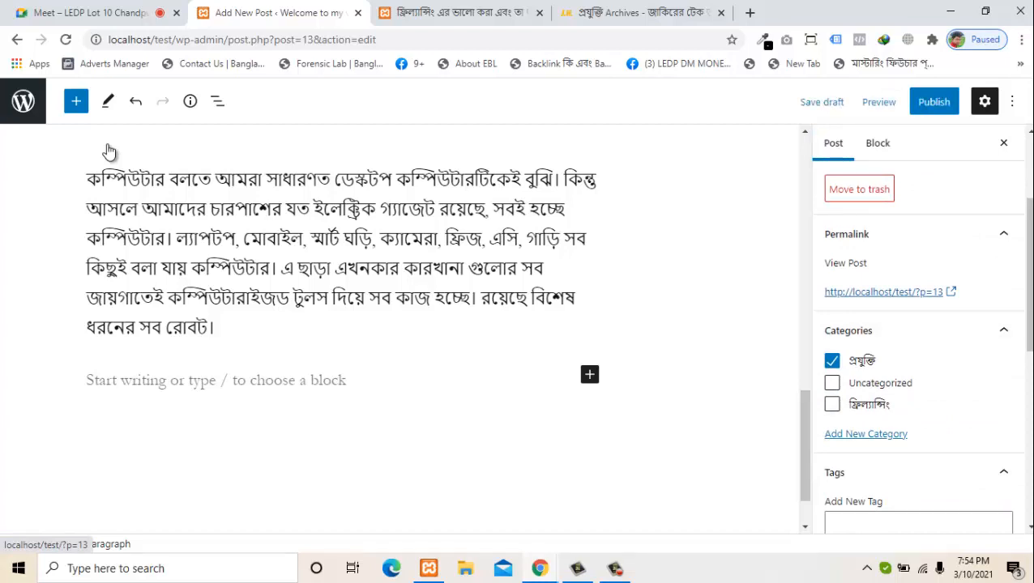
key("ctrl+Tab")
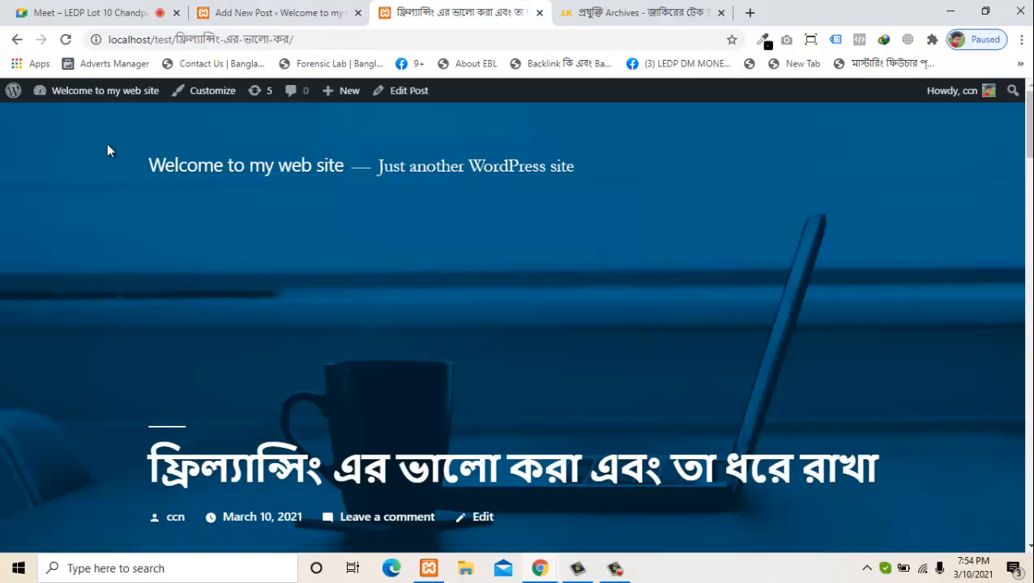
mouse_move(110, 152)
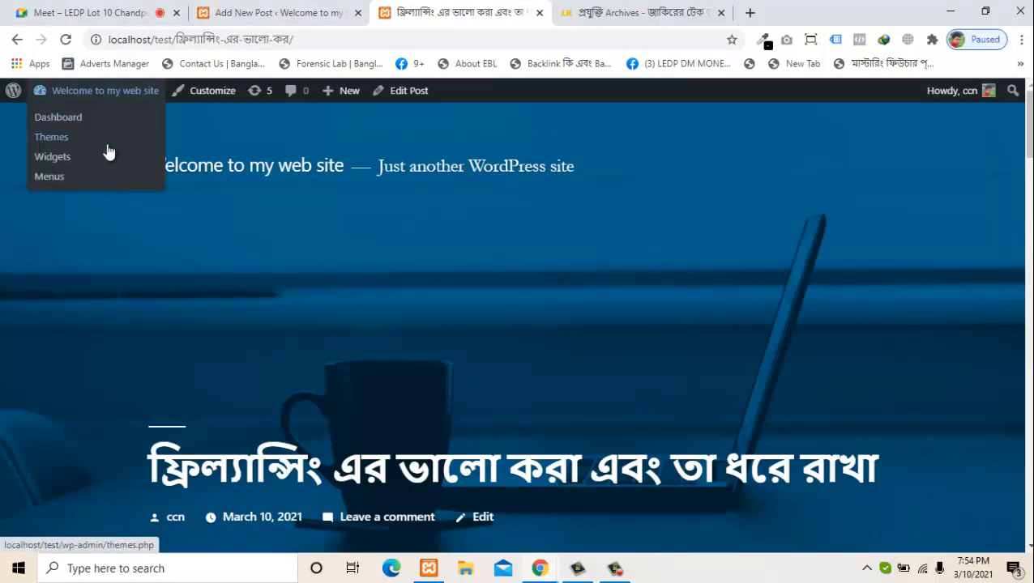
left_click(109, 152)
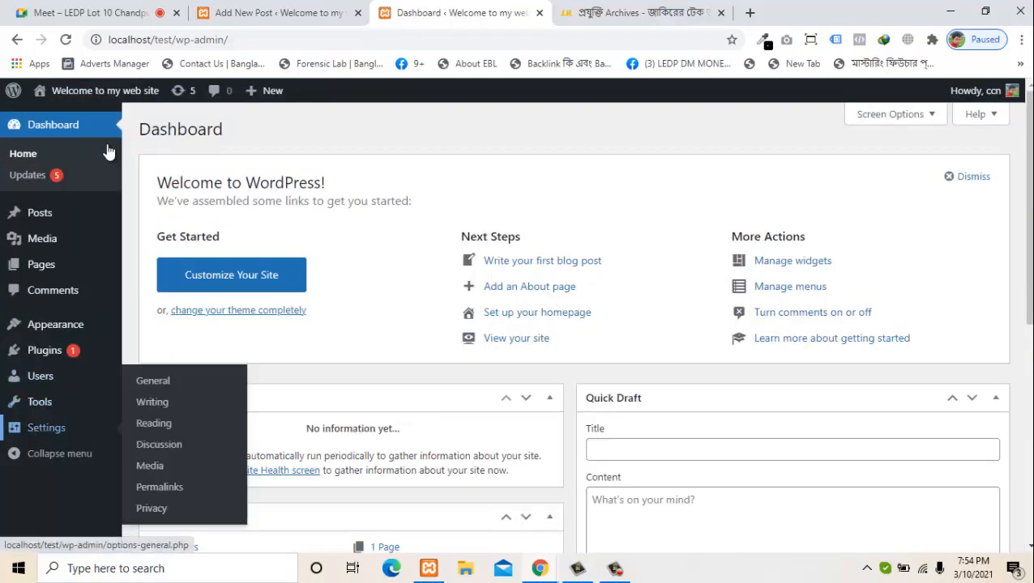
left_click(159, 487)
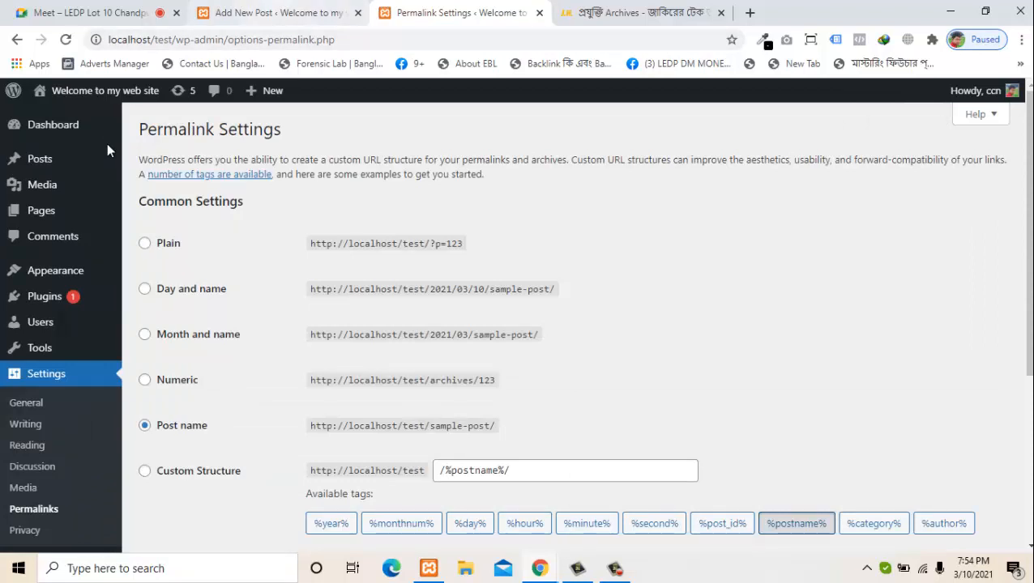
key("ctrl+shift+Tab")
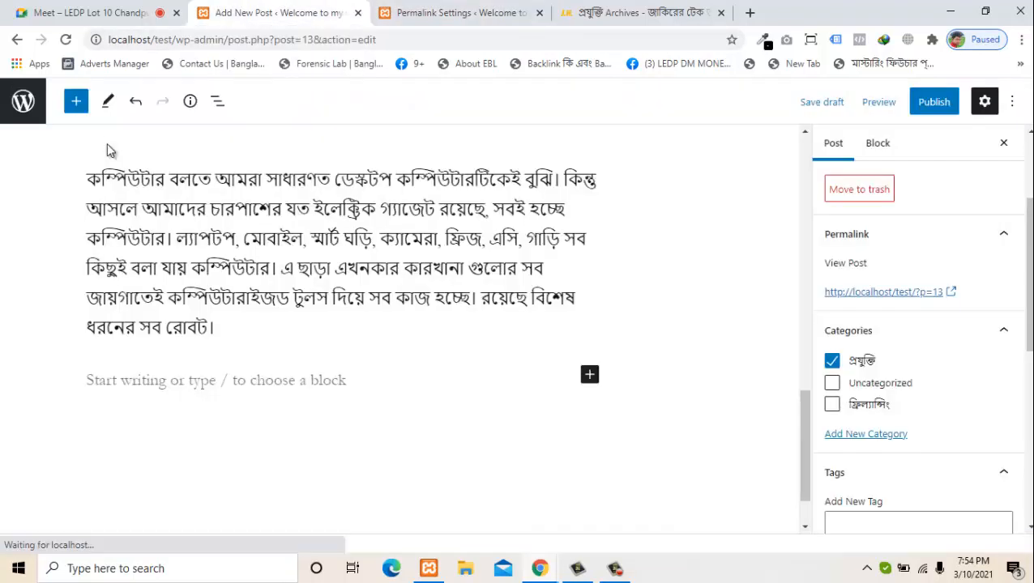
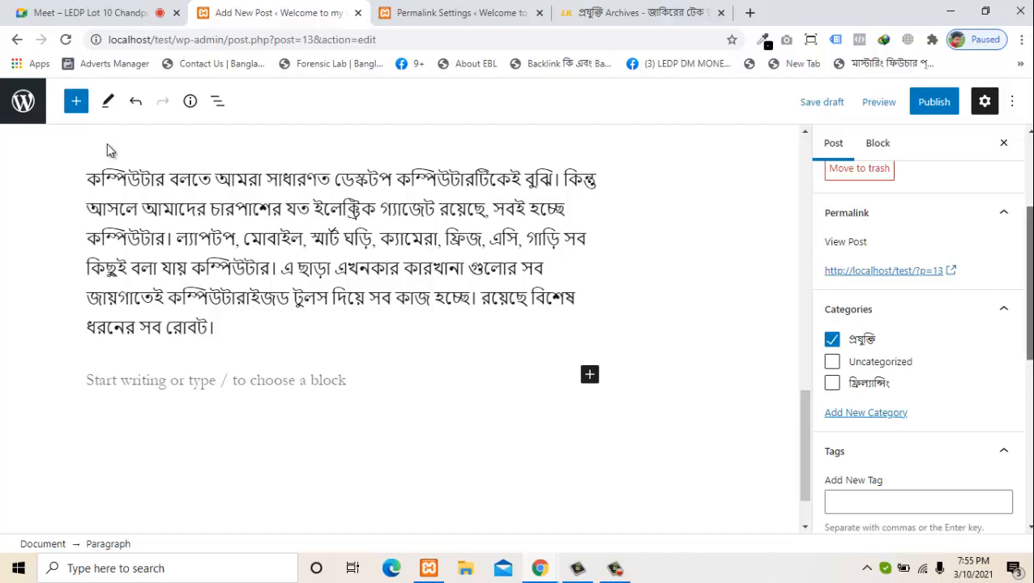
Set the Practical Web Design cover, 0246d41d-0ea3-4477-be78-fa093bd5e0b5.png from the media library, as the post's featured image
scroll(918, 348, "down", 3)
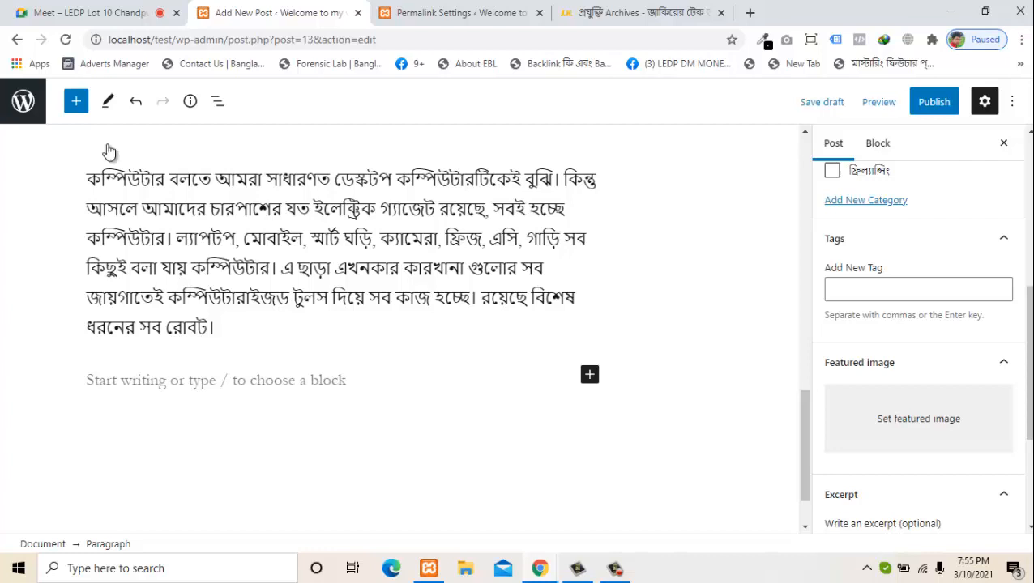
key("Return")
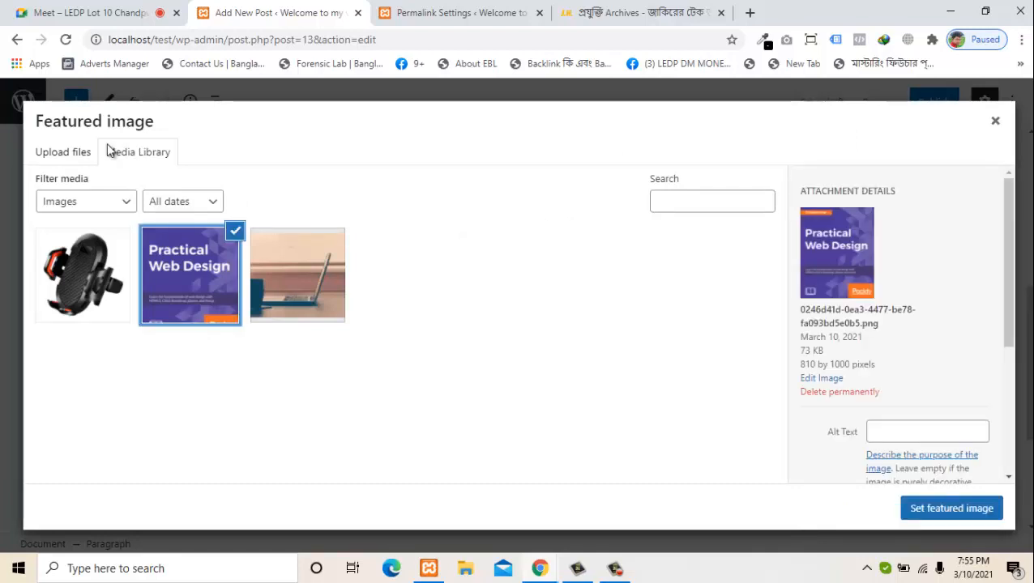
left_click(951, 508)
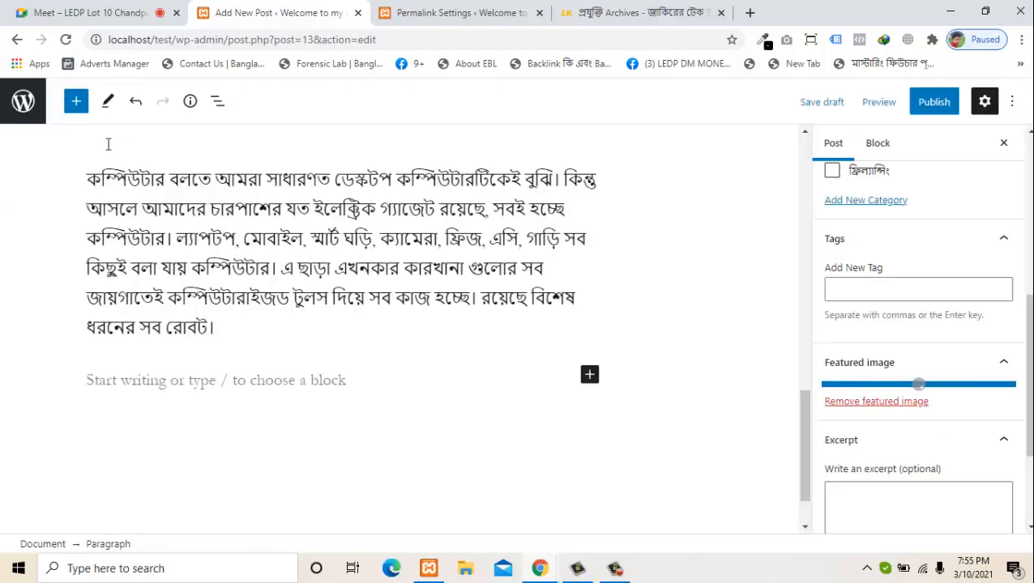
Look over the remaining post settings and publish the post
scroll(915, 340, "down", 4)
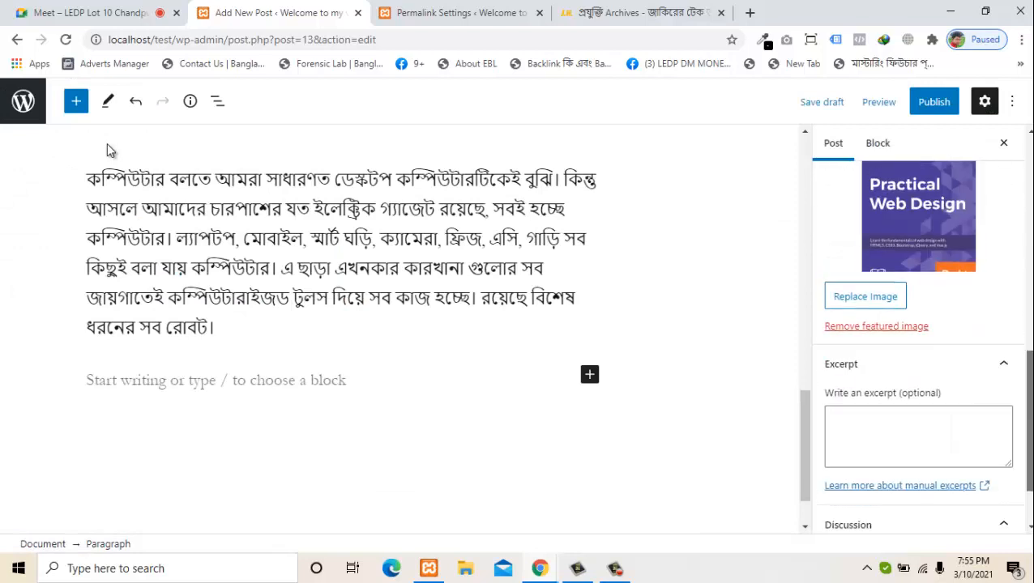
scroll(916, 341, "up", 5)
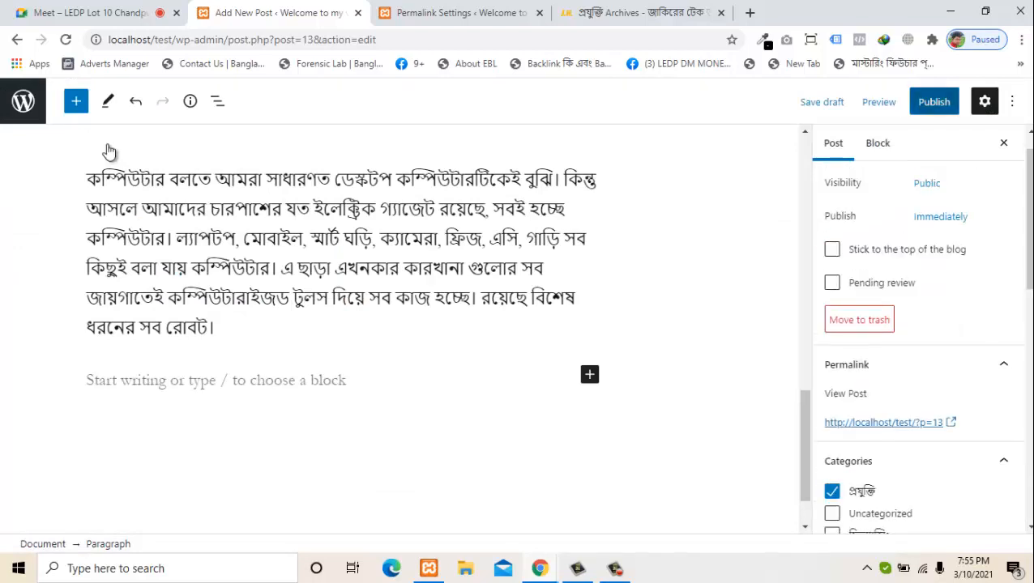
left_click(933, 102)
left_click(885, 102)
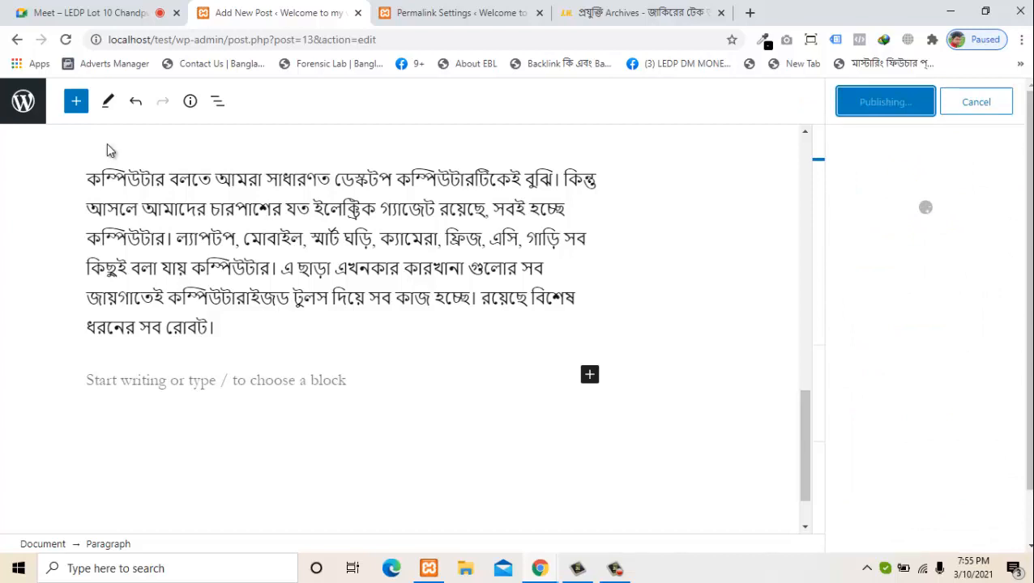
Open the site's front page from the WordPress admin to view the published post
key("ctrl+Tab")
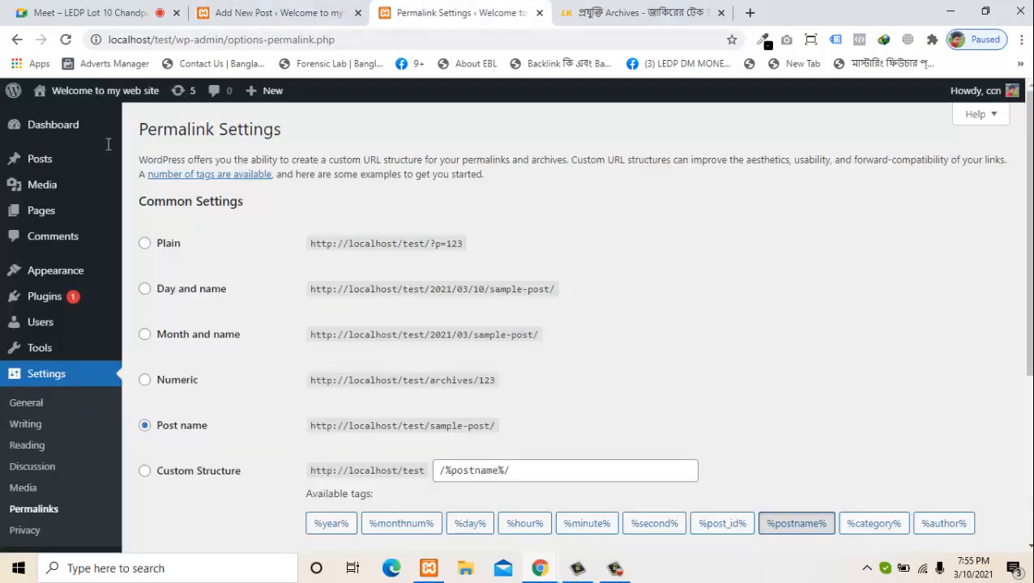
mouse_move(105, 91)
left_click(54, 117)
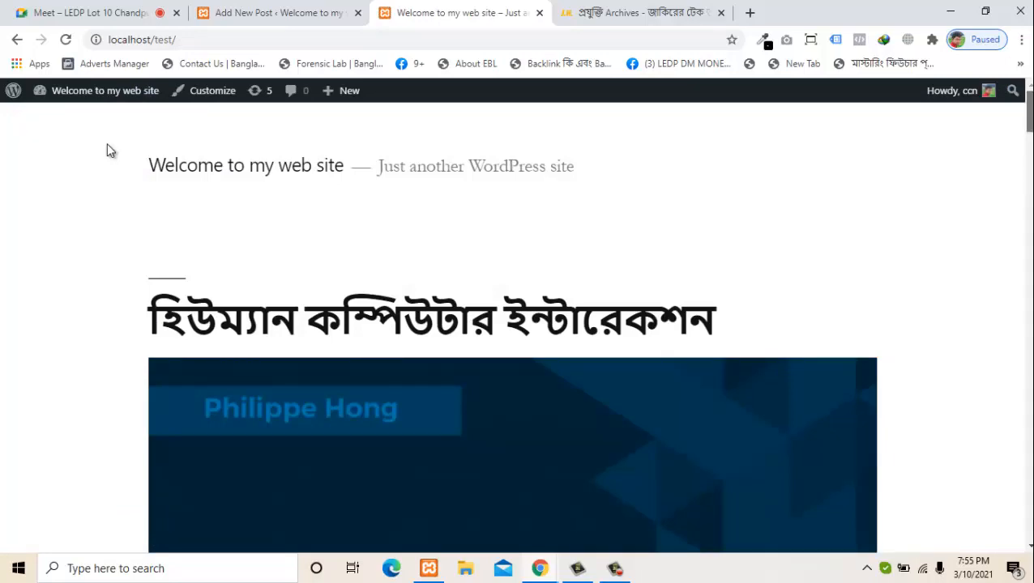
Look over the newest post on the front page, from its title and featured image down to the older post beneath it
scroll(111, 151, "down", 7)
scroll(111, 150, "down", 10)
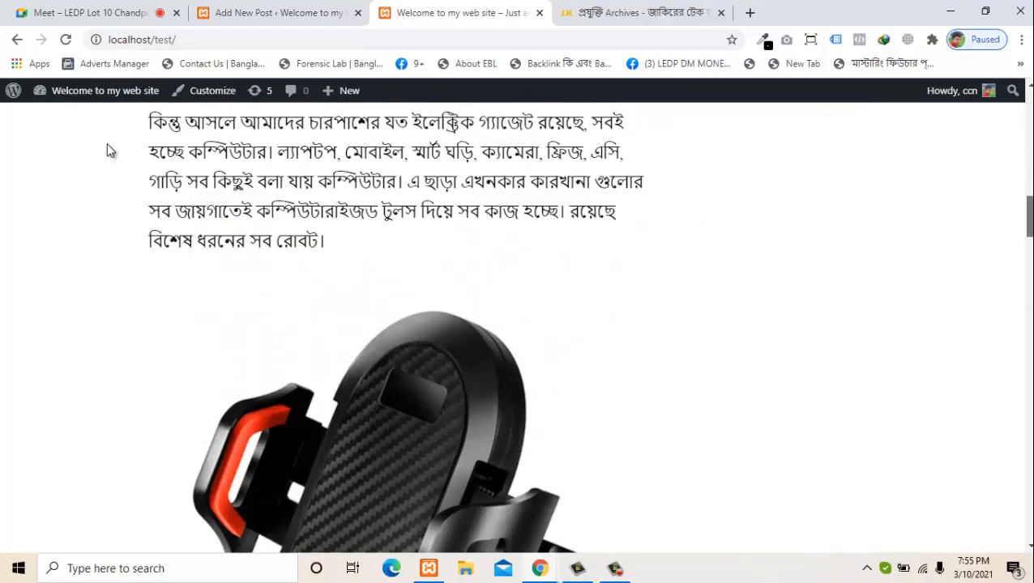
scroll(111, 151, "up", 10)
scroll(111, 150, "down", 4)
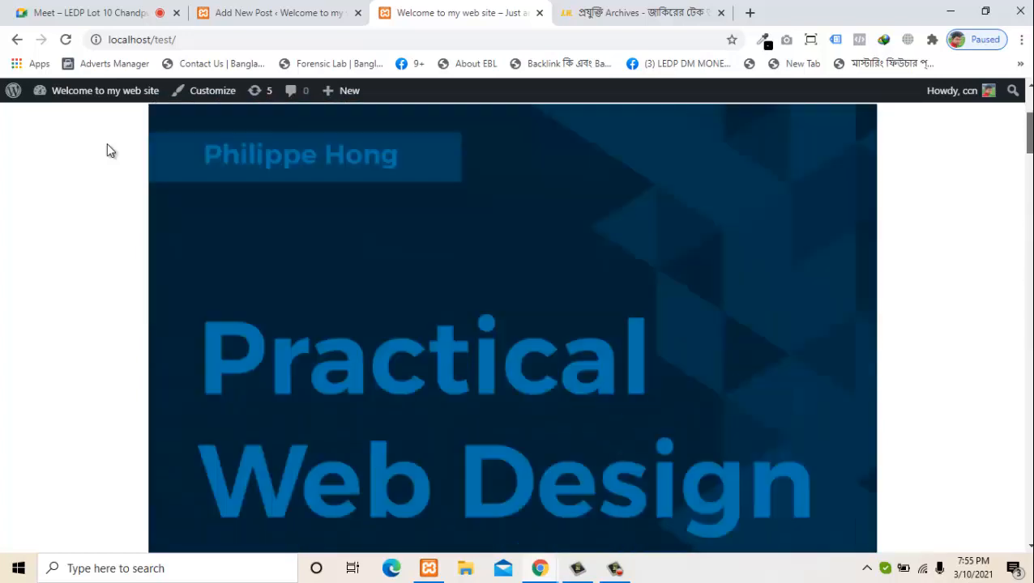
scroll(111, 150, "down", 3)
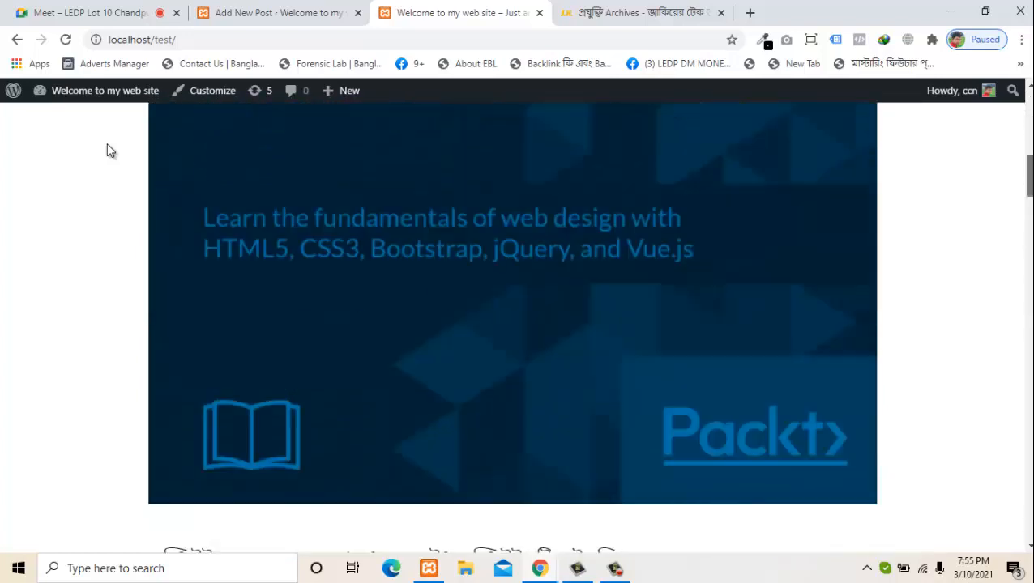
scroll(111, 150, "up", 9)
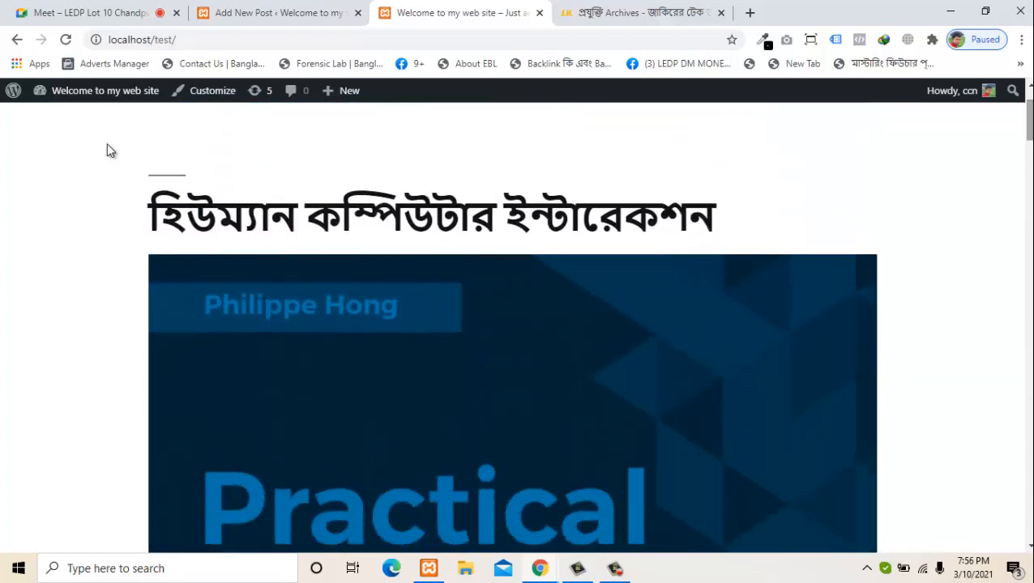
scroll(111, 151, "down", 10)
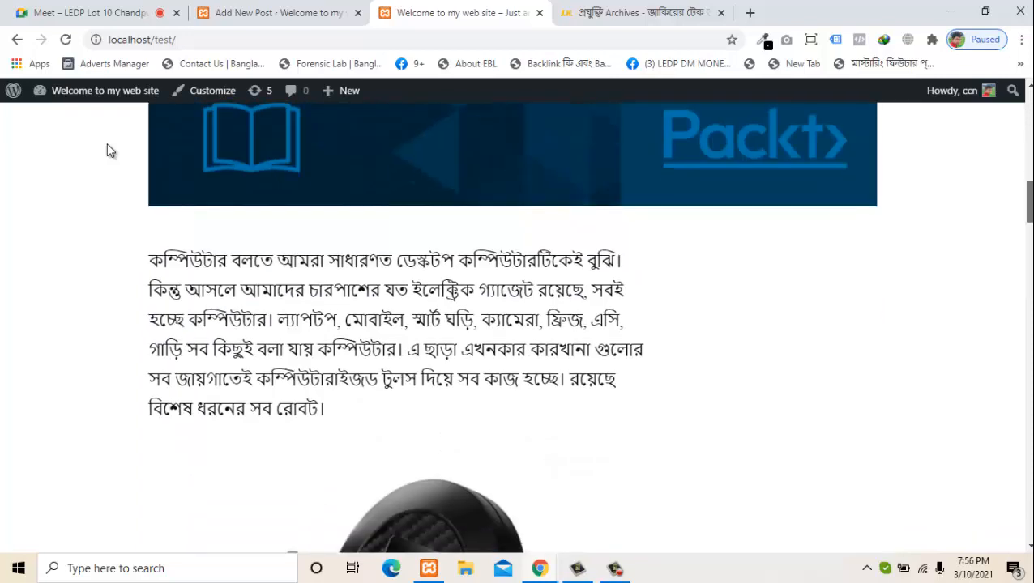
scroll(111, 151, "down", 11)
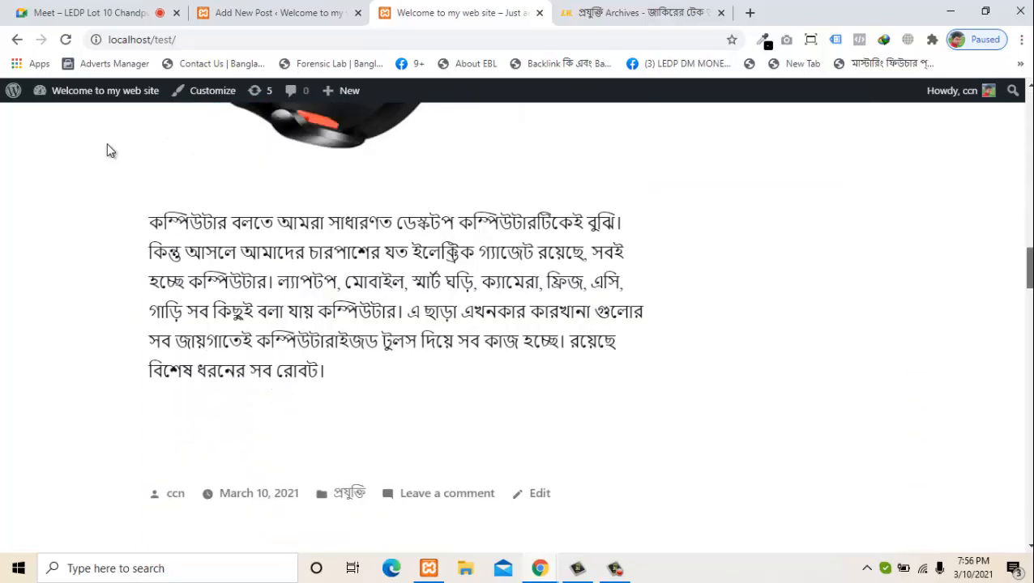
scroll(111, 151, "down", 2)
scroll(111, 150, "down", 12)
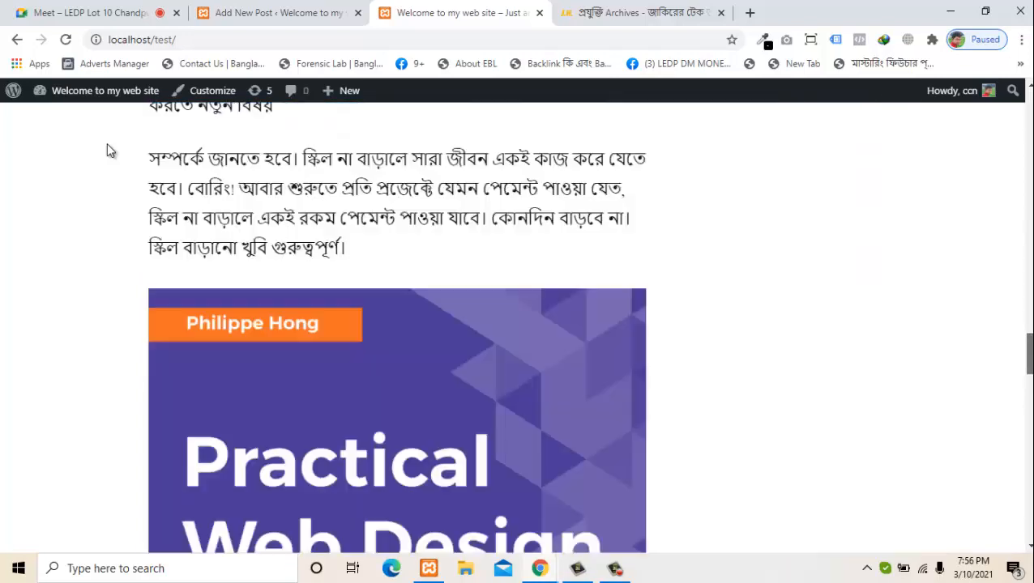
scroll(111, 151, "down", 3)
key("Home")
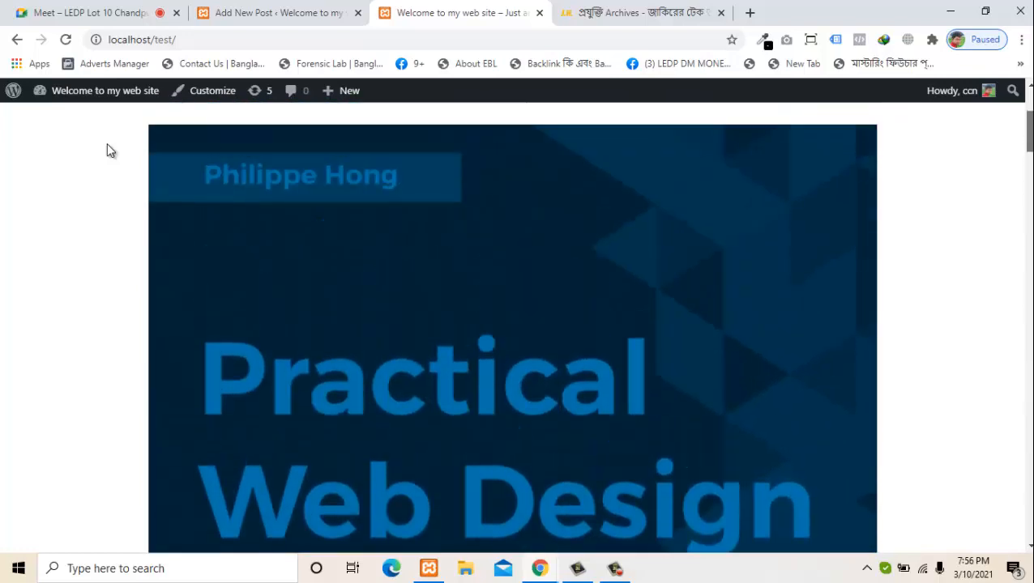
Compare the published post's content in the editor with its display on the front page, including its category line and the older post
key("ctrl+shift+Tab")
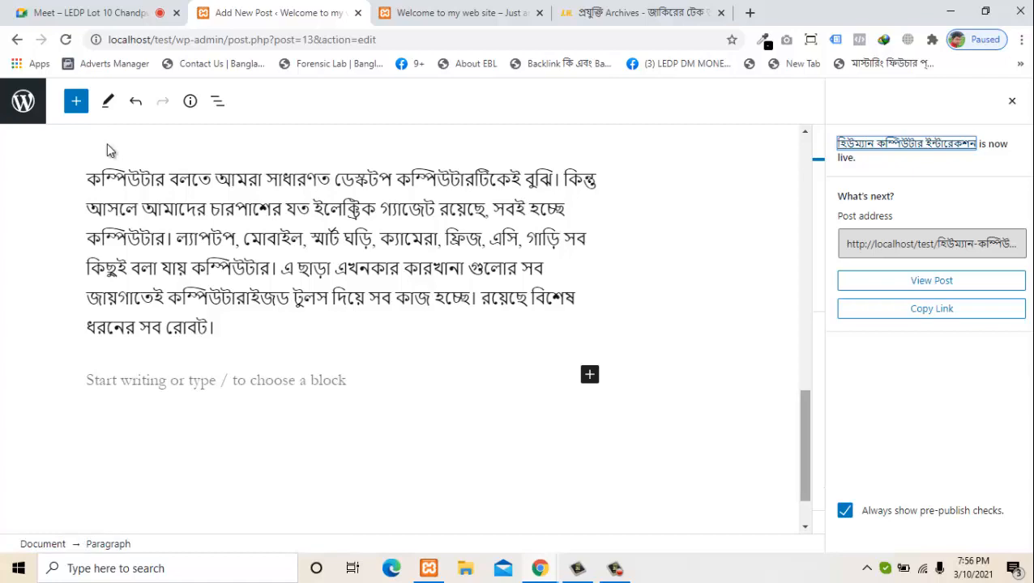
left_click_drag(805, 446, 804, 193)
scroll(111, 151, "down", 2)
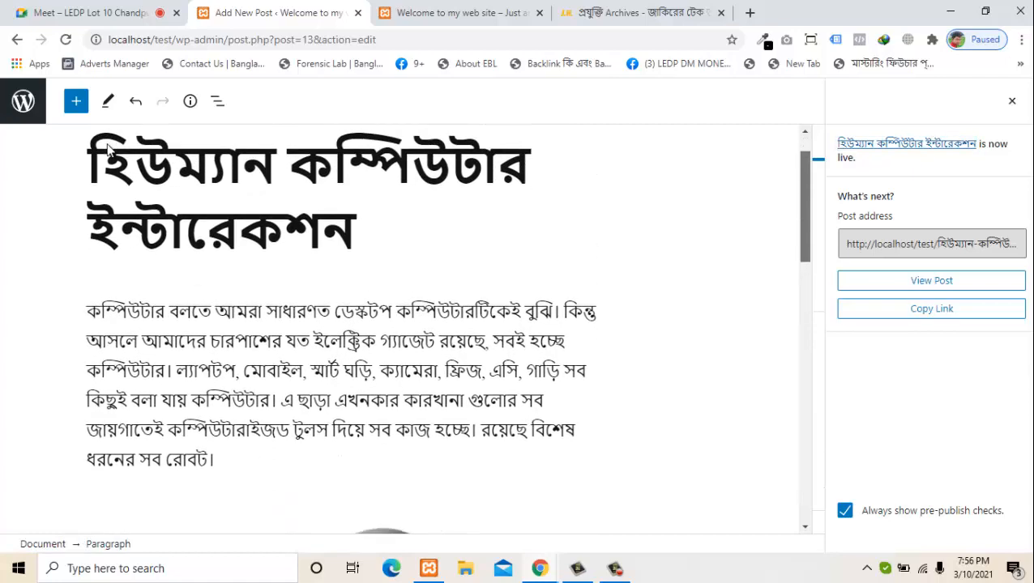
key("ctrl+Tab")
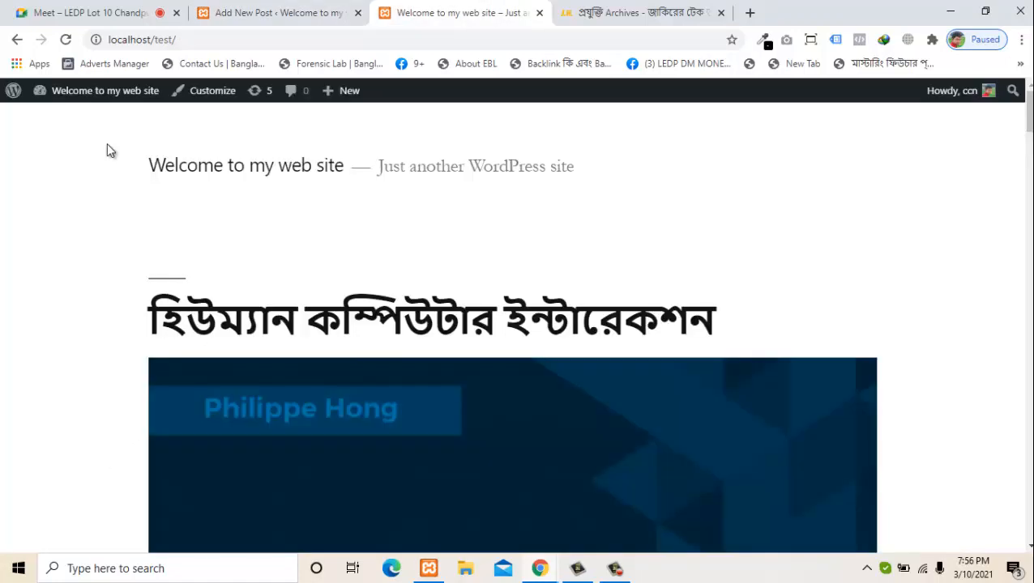
scroll(111, 150, "down", 10)
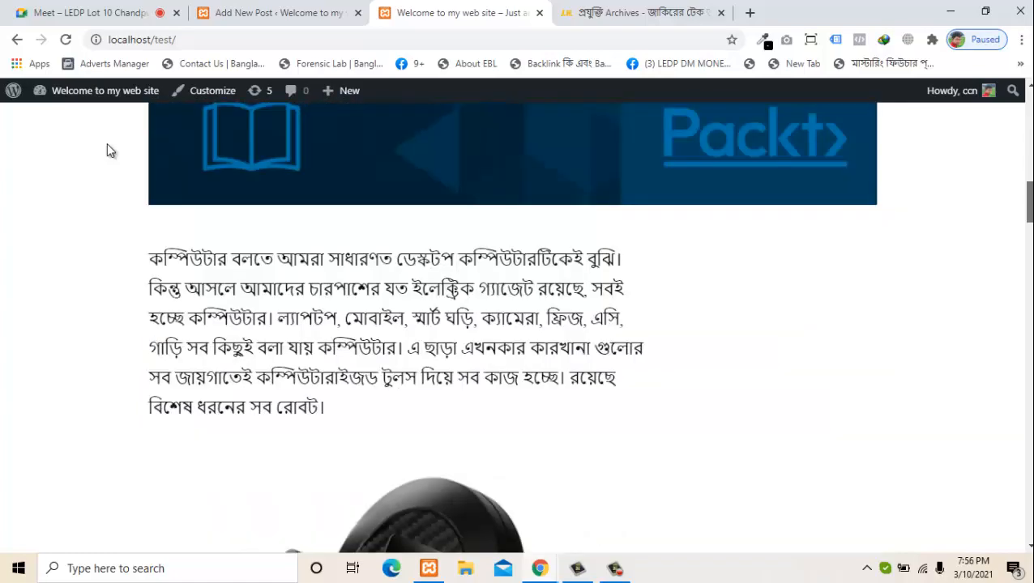
scroll(111, 150, "down", 12)
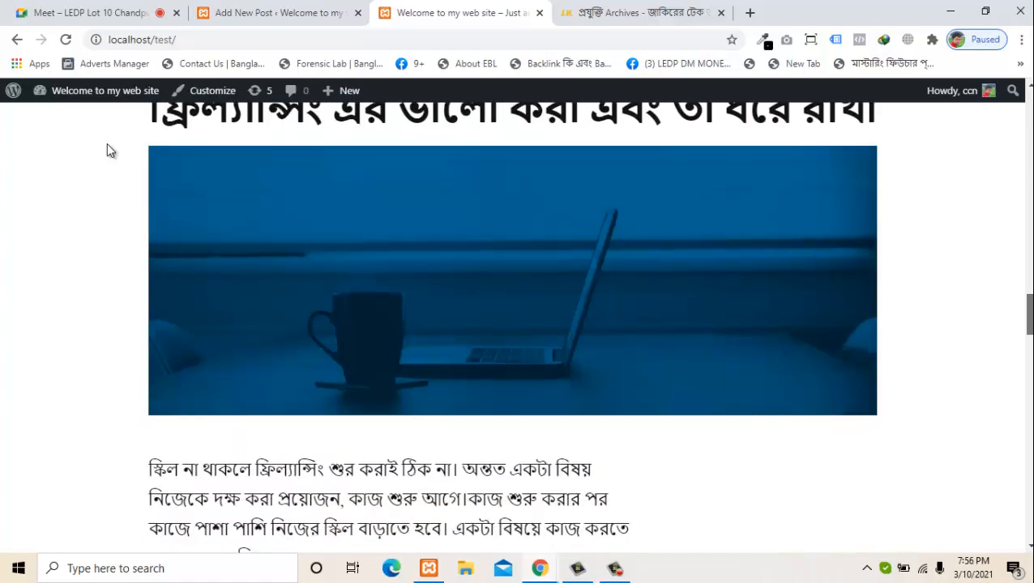
scroll(111, 150, "up", 10)
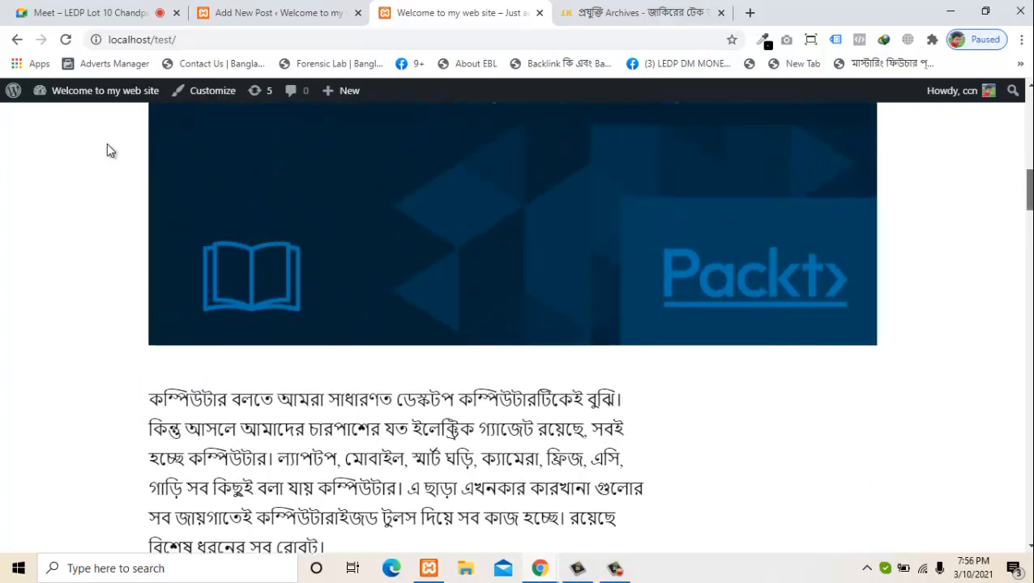
scroll(111, 150, "up", 1)
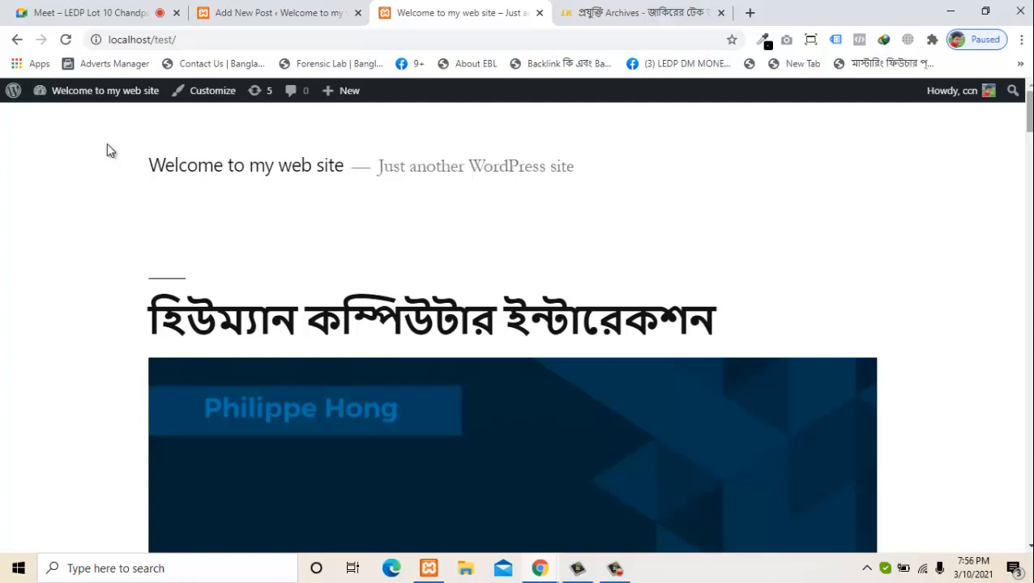
scroll(111, 151, "down", 10)
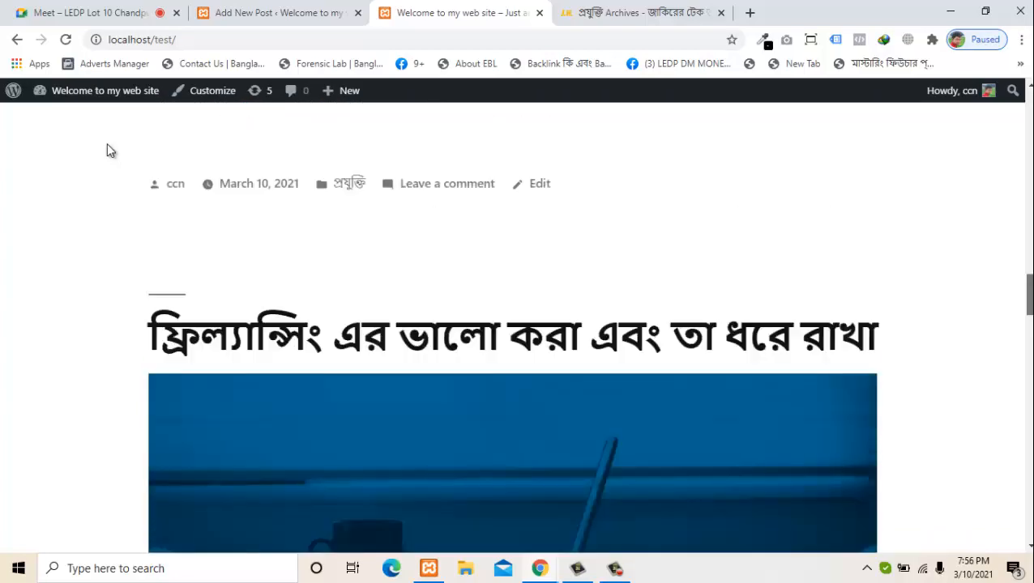
scroll(111, 151, "up", 7)
scroll(111, 150, "down", 15)
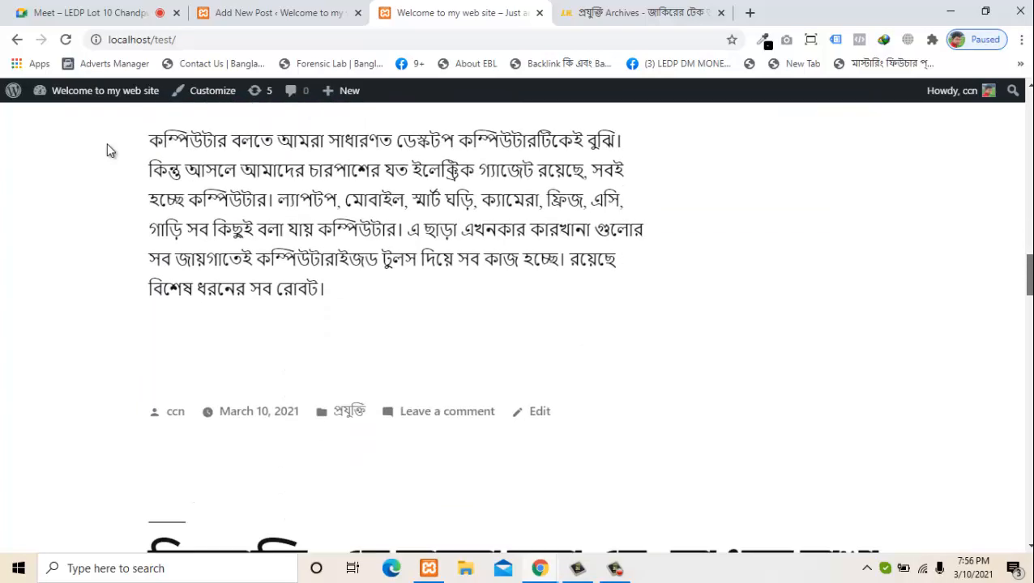
scroll(111, 151, "up", 15)
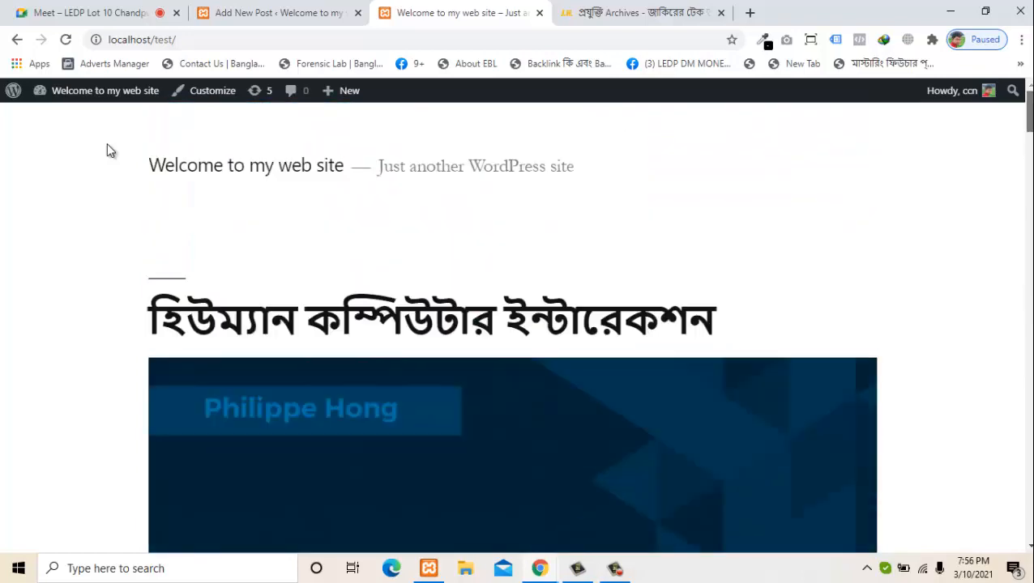
Leave the post editor for the admin area and open the list of installed themes
key("ctrl+Page_Up")
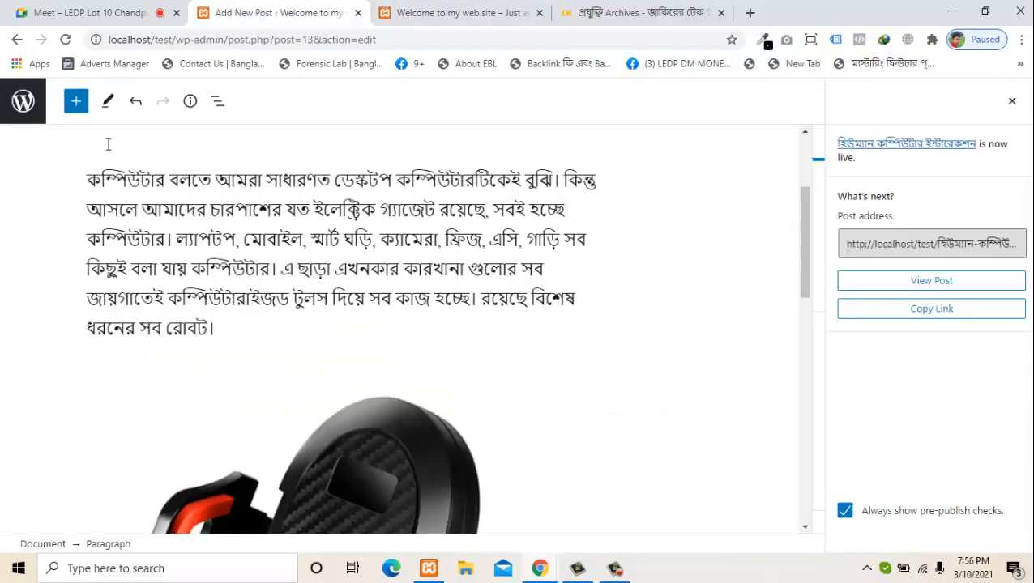
left_click(22, 101)
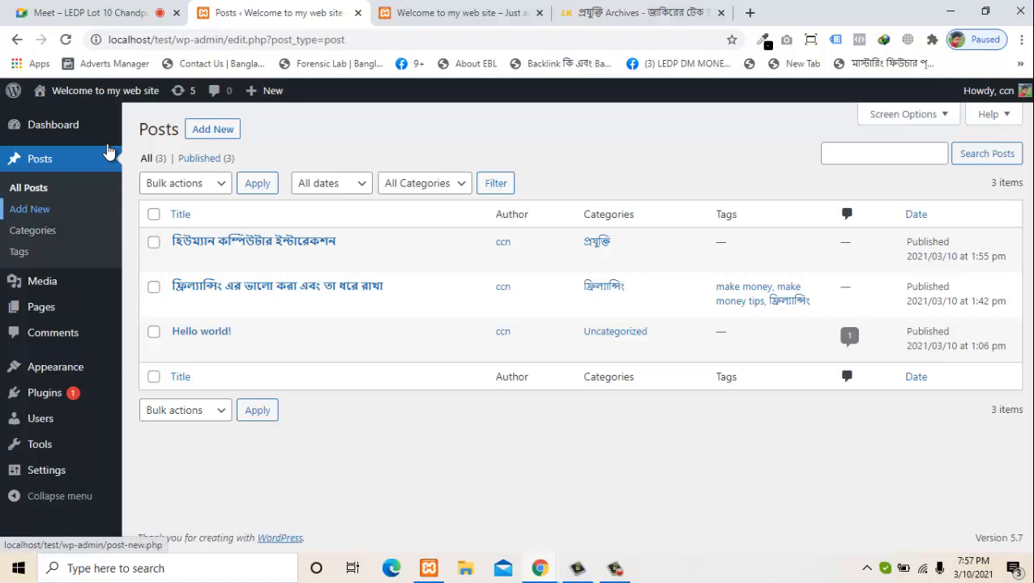
mouse_move(55, 367)
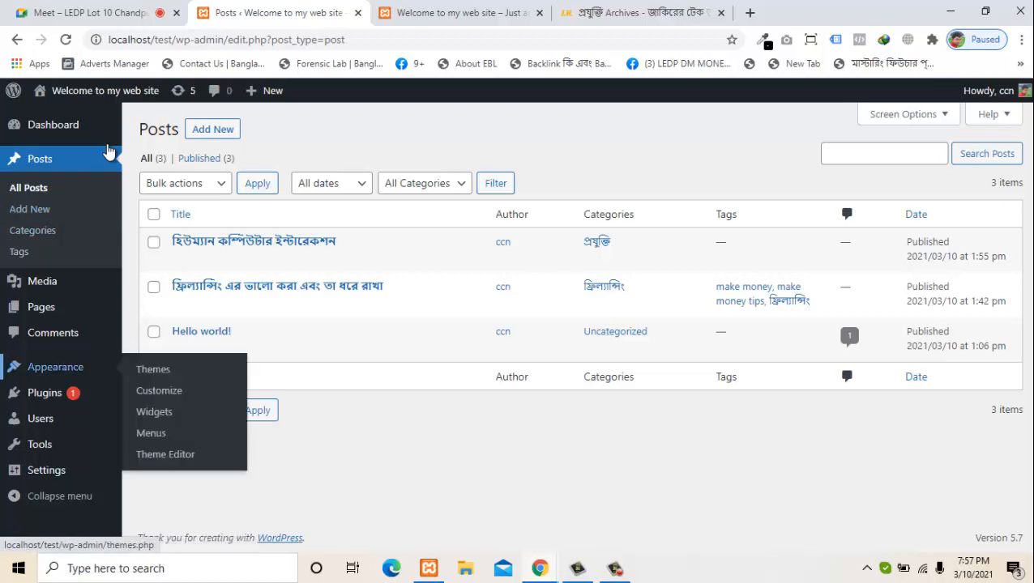
key("Return")
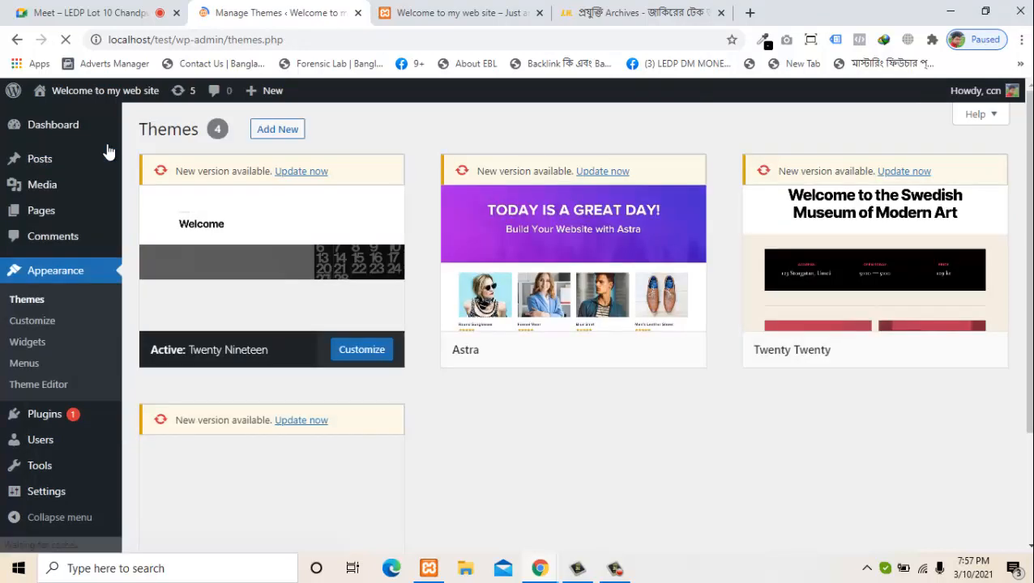
key("Tab")
key("Tab")
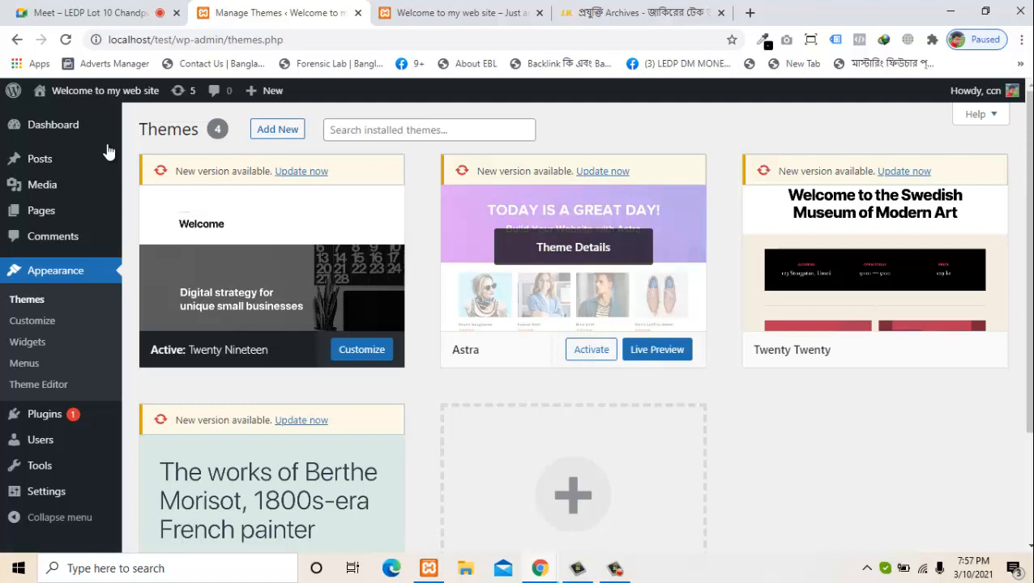
Start adding a new theme and browse the featured themes on offer
left_click(277, 129)
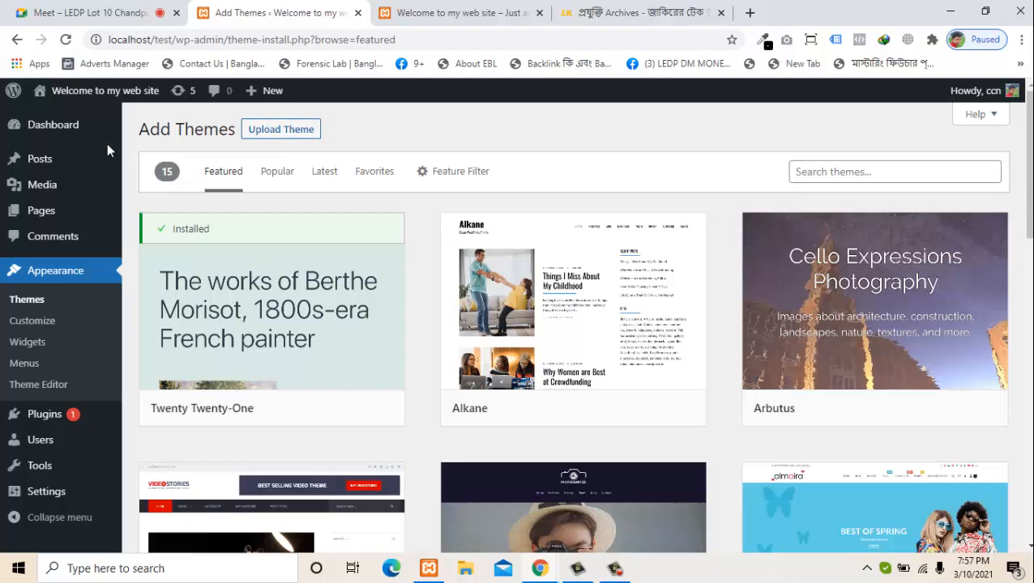
scroll(107, 151, "down", 5)
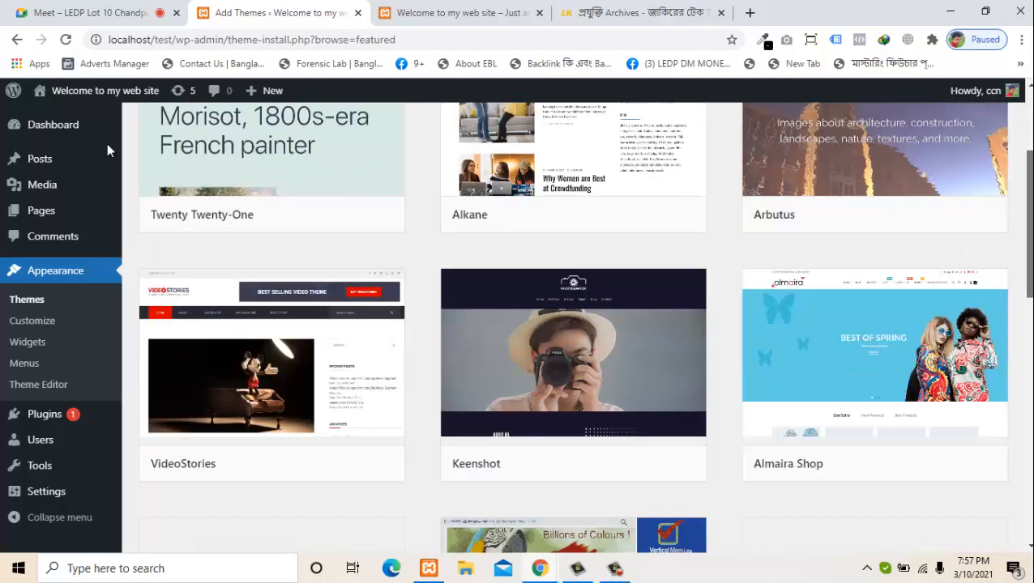
scroll(108, 150, "up", 5)
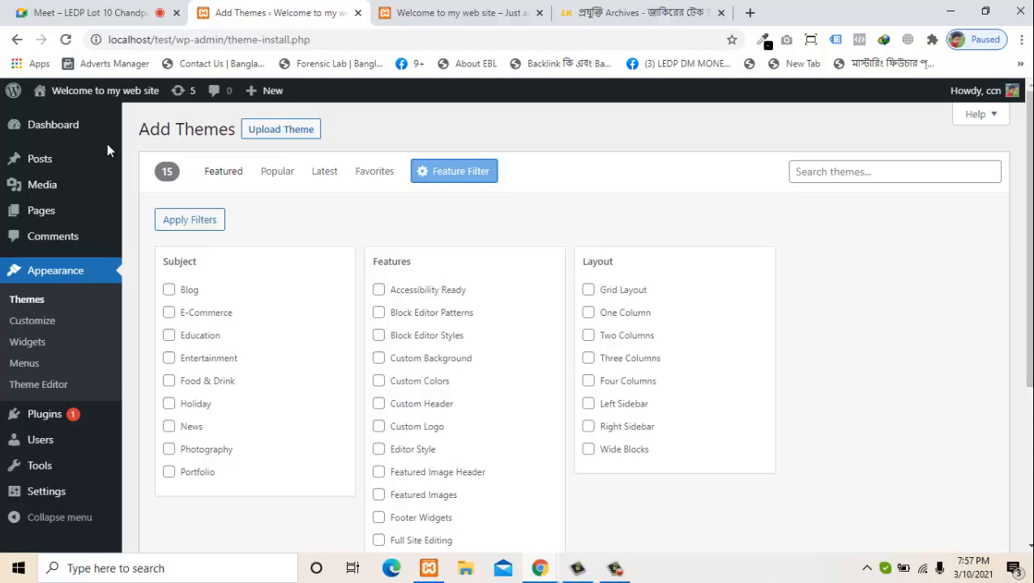
Filter the available themes by the Blog subject and look through the matching themes
left_click(168, 289)
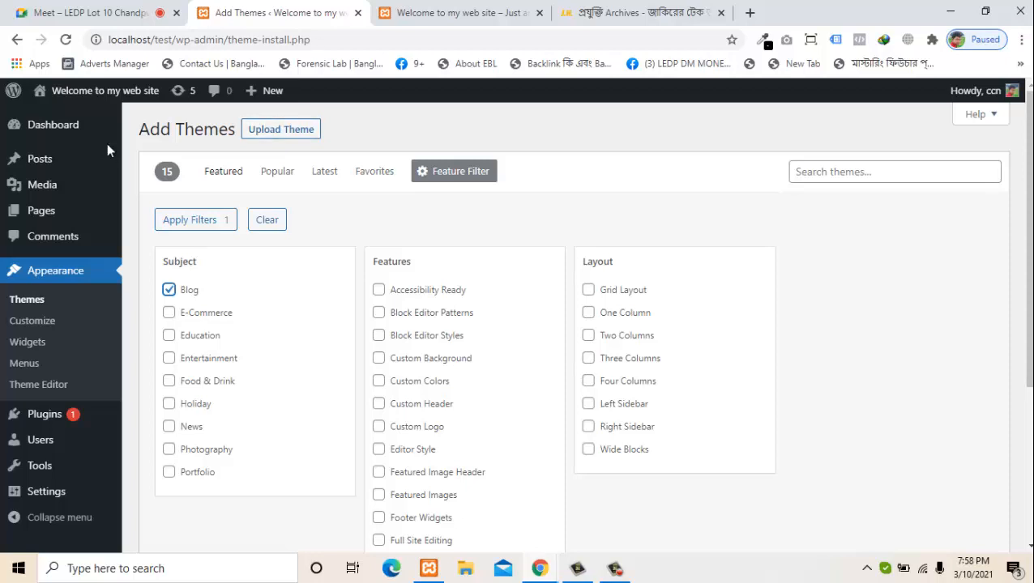
scroll(108, 152, "down", 3)
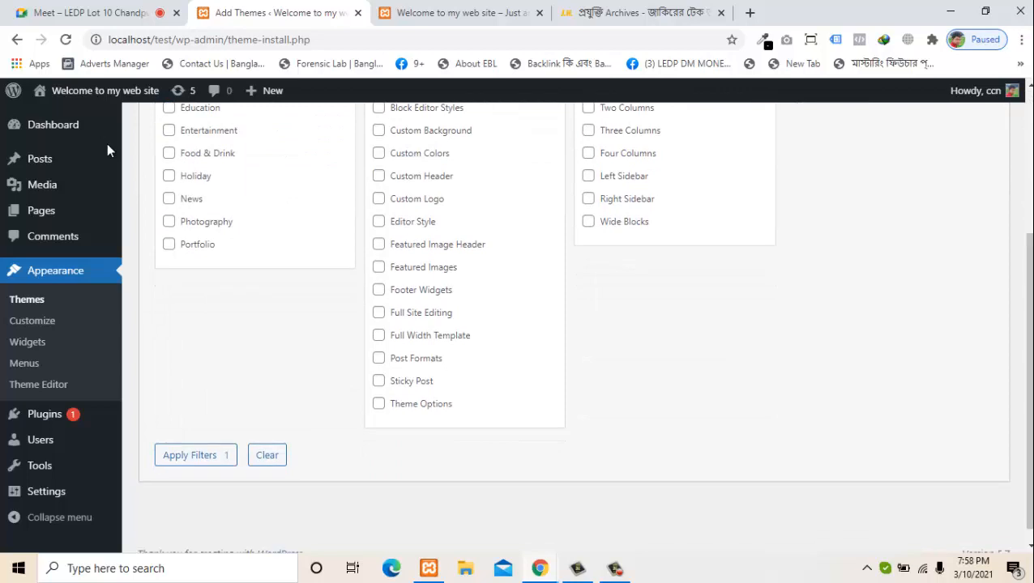
left_click(195, 455)
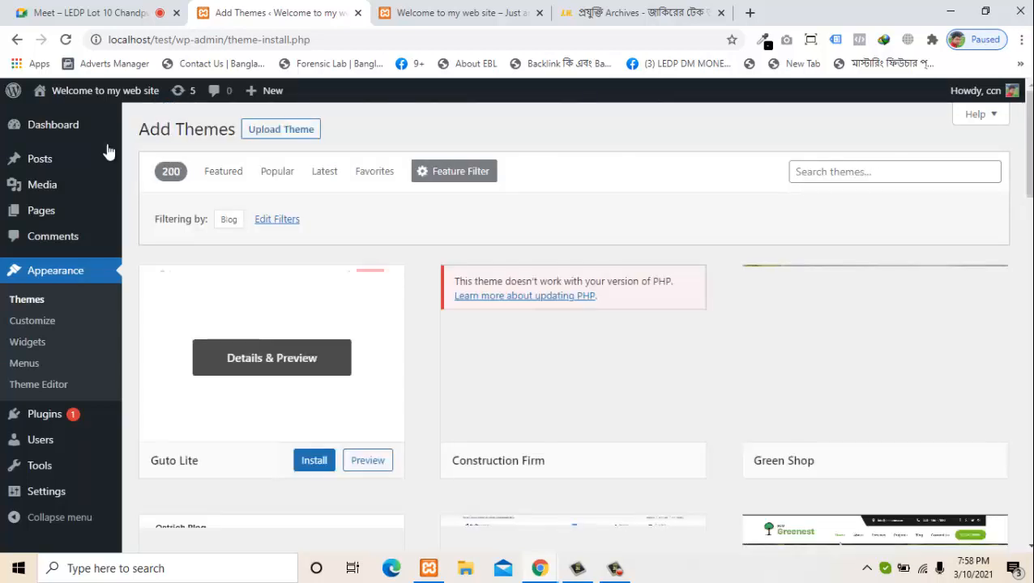
scroll(107, 152, "down", 1)
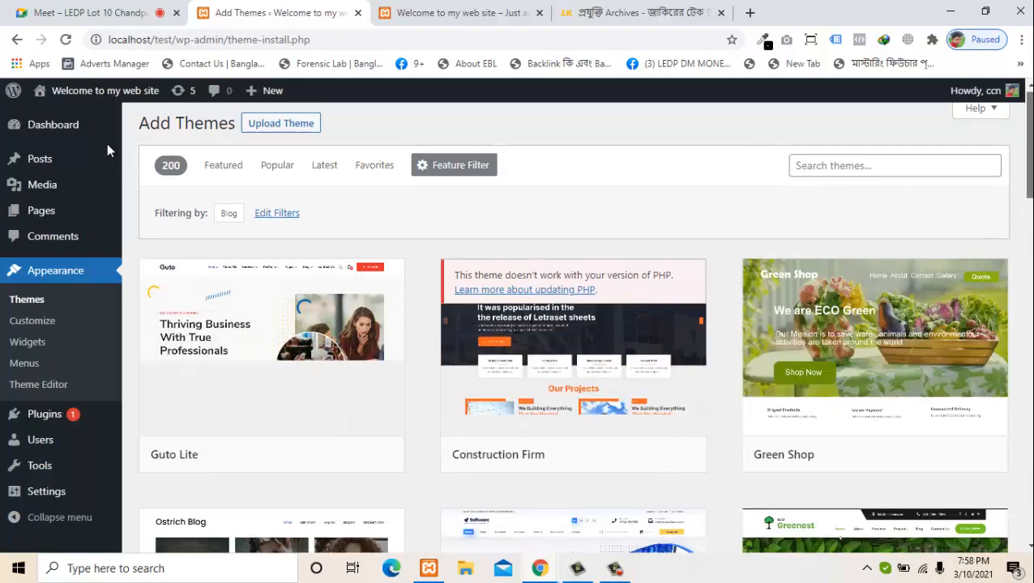
scroll(108, 152, "down", 3)
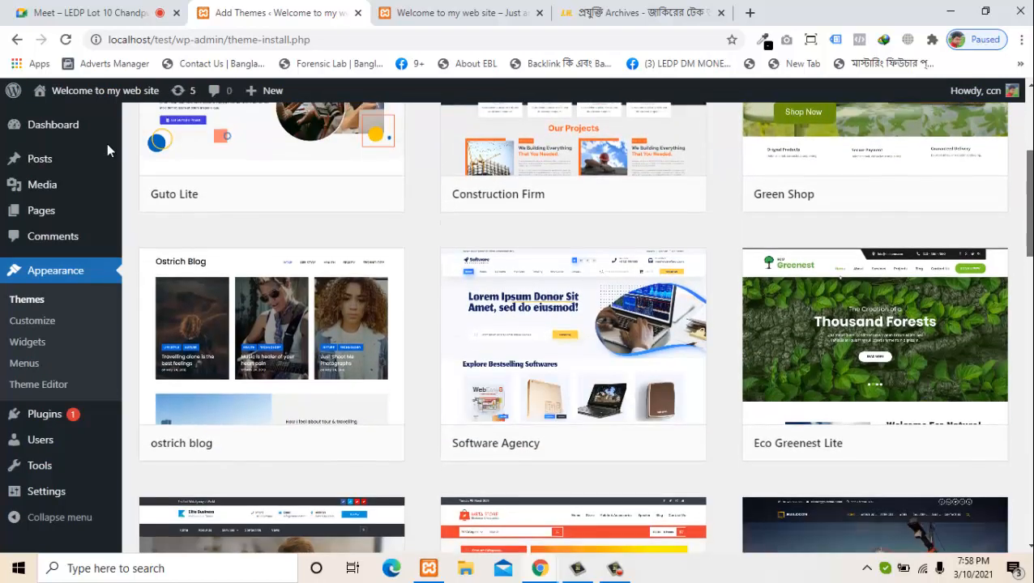
scroll(108, 152, "up", 4)
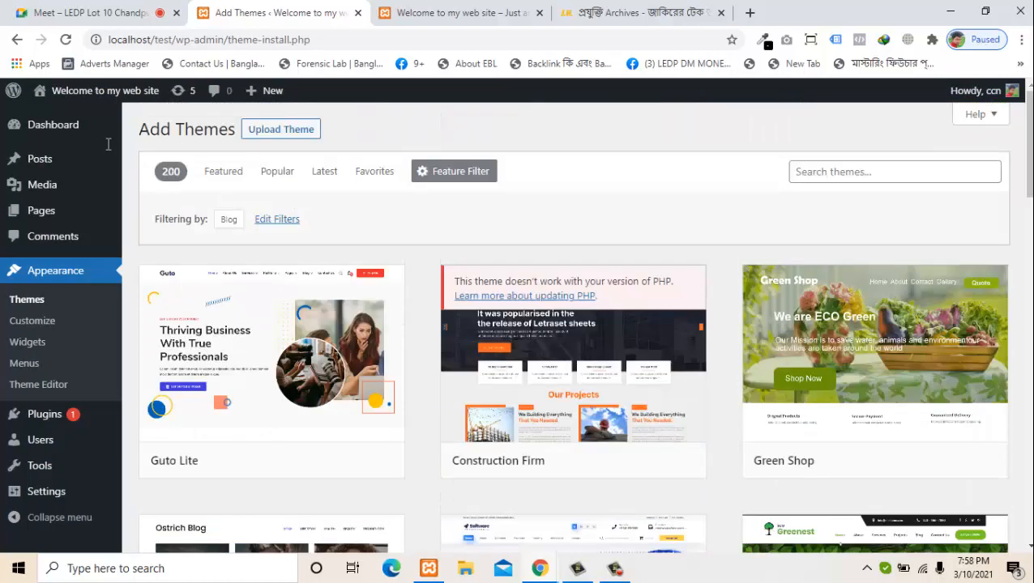
Search the available themes for Astra and open the details and preview of the Astral theme
key("Tab")
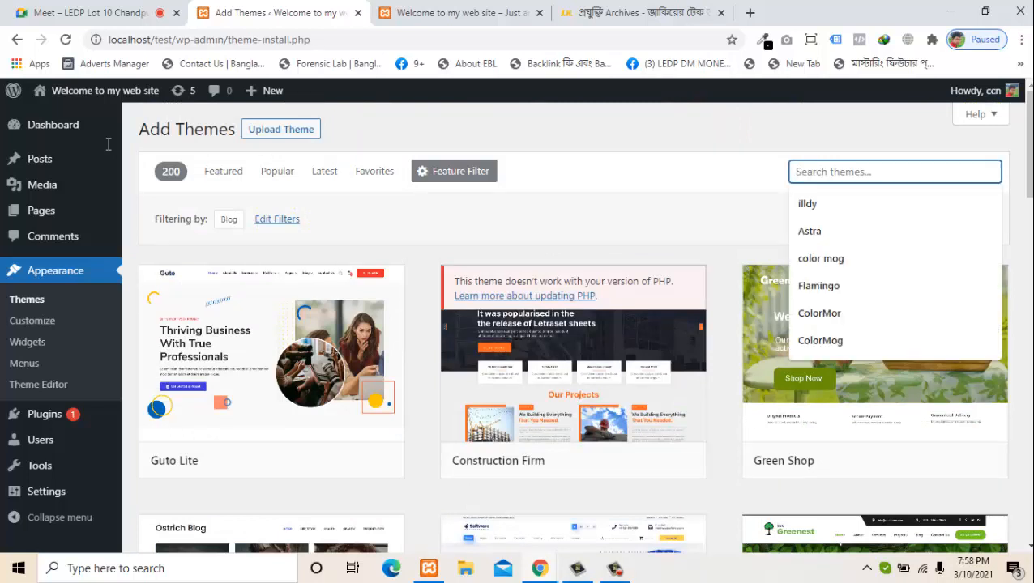
key("Down")
key("Down")
key("Return")
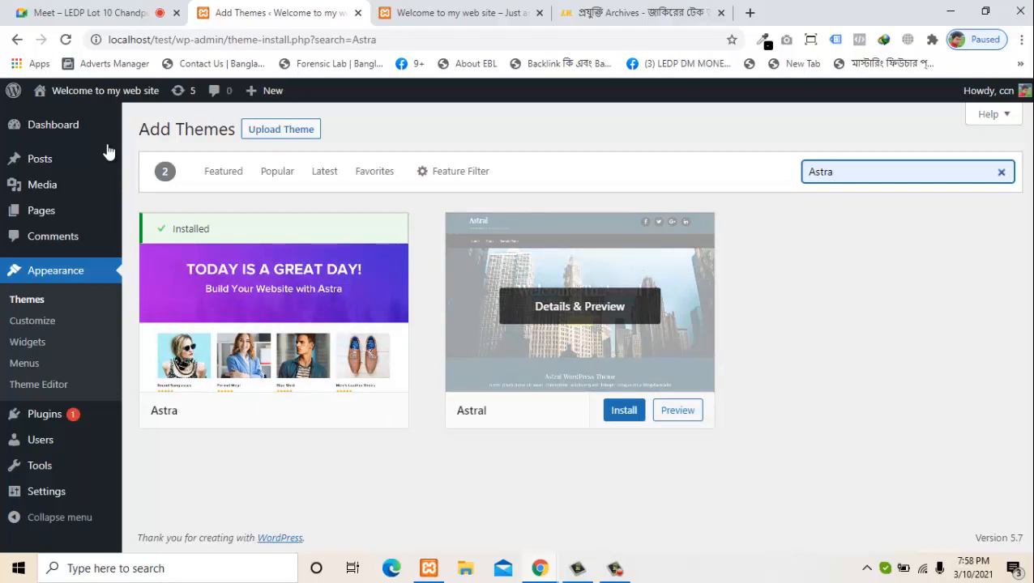
key("Tab")
key("Return")
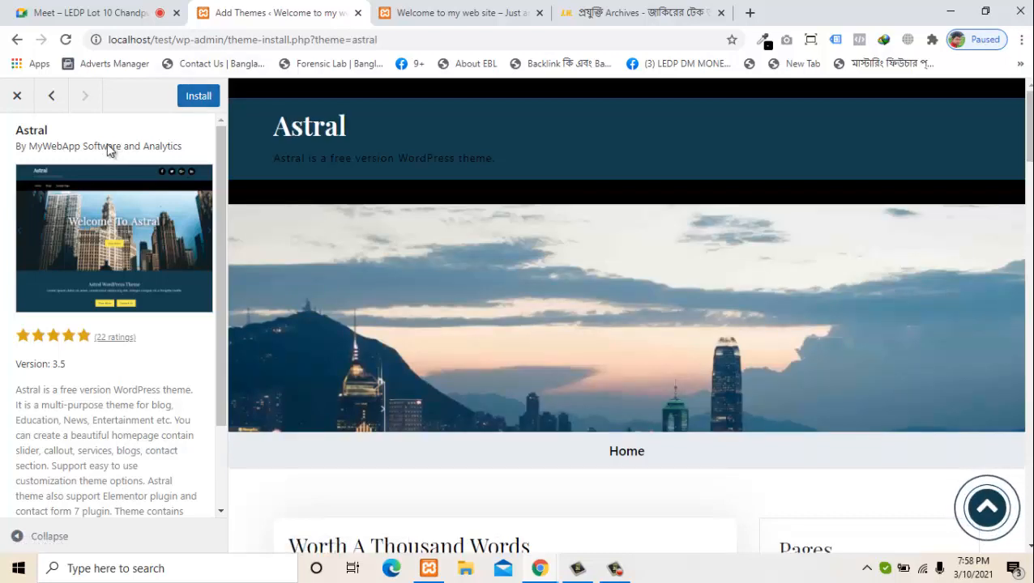
Look through the sample posts and page layout in the Astral theme's preview and return to the search results
key("Page_Down")
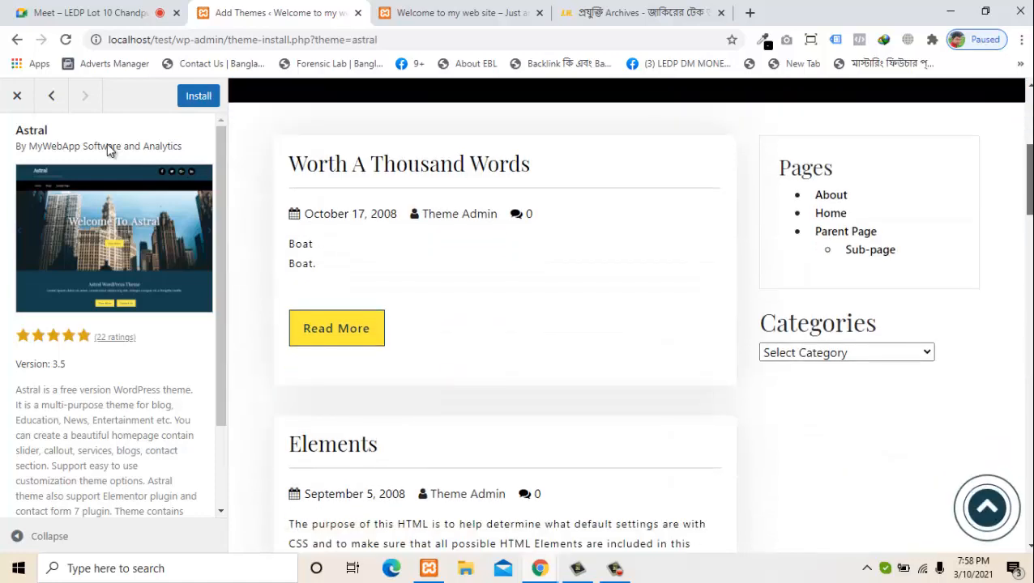
key("Page_Up")
key("Page_Down")
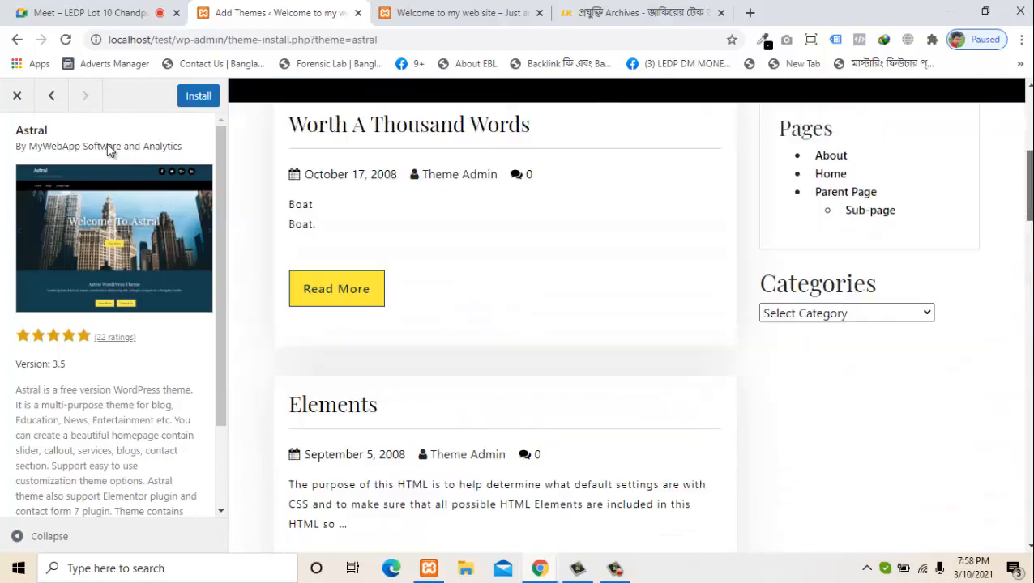
key("Down")
key("Down")
key("Down")
key("Down")
key("Down")
key("Down")
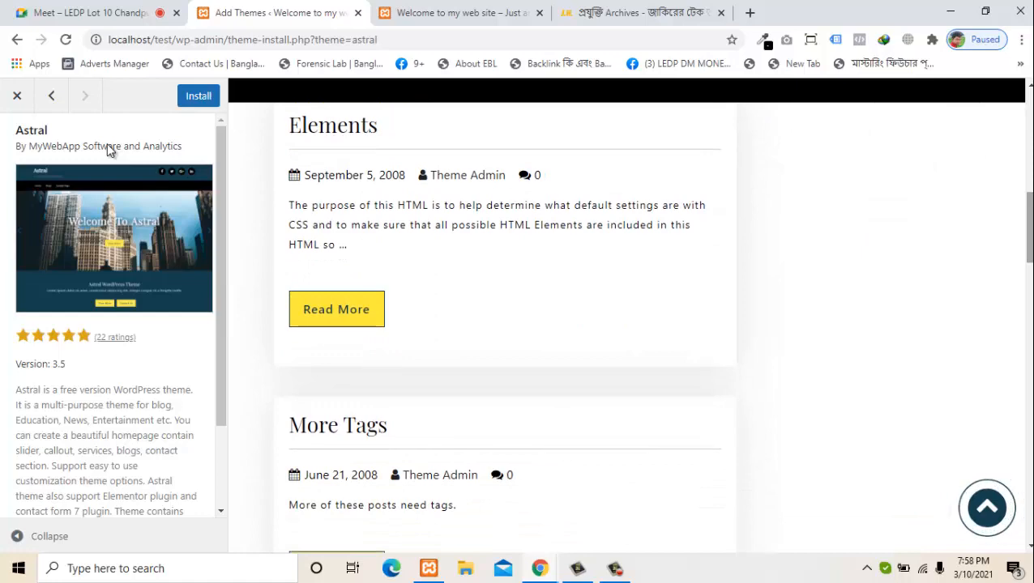
scroll(110, 150, "down", 9)
scroll(110, 150, "down", 9)
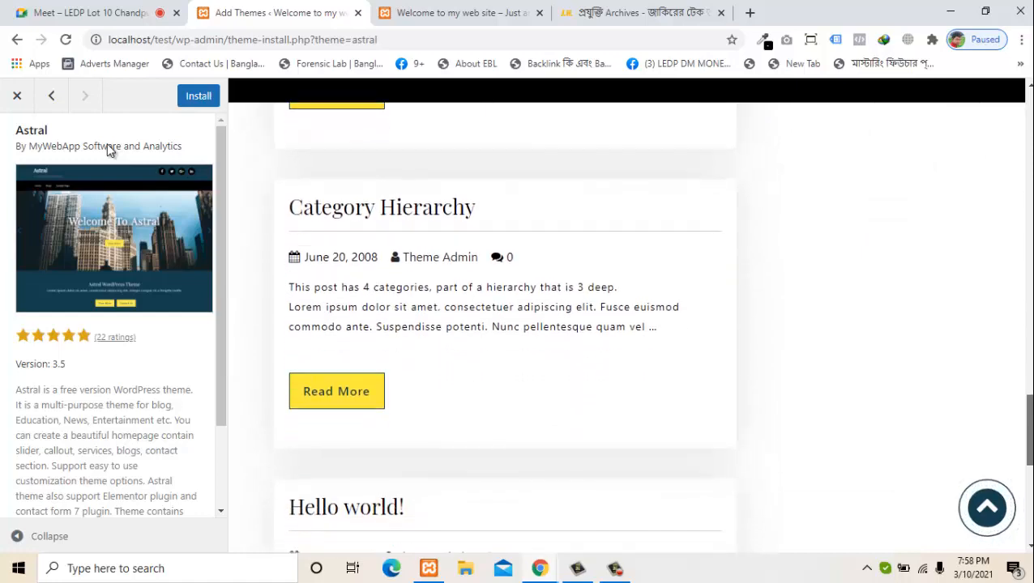
scroll(110, 151, "up", 20)
scroll(111, 151, "up", 5)
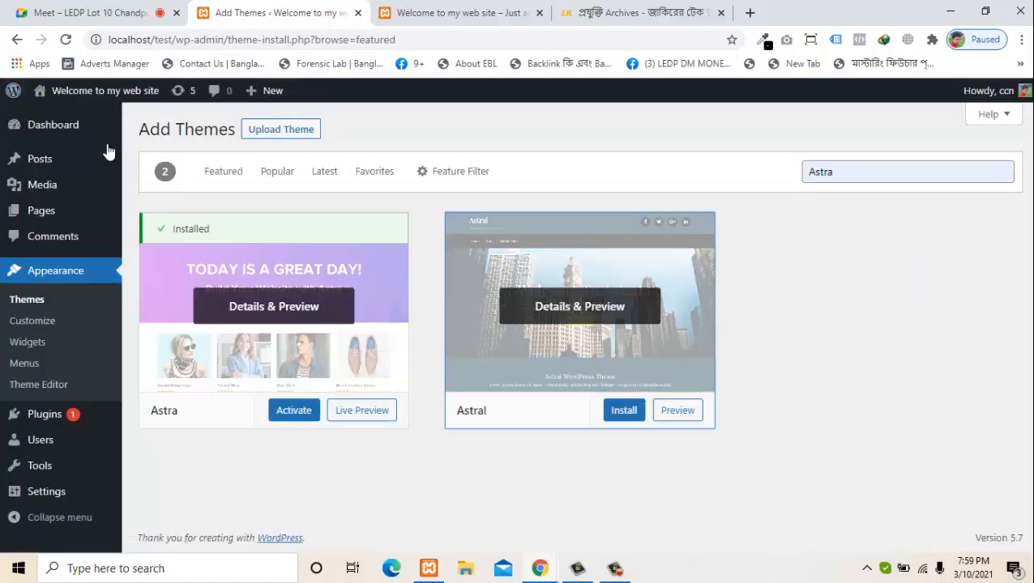
Open the Astra theme's details and preview, examine its ratings and page layout, and return to the search results
left_click(274, 306)
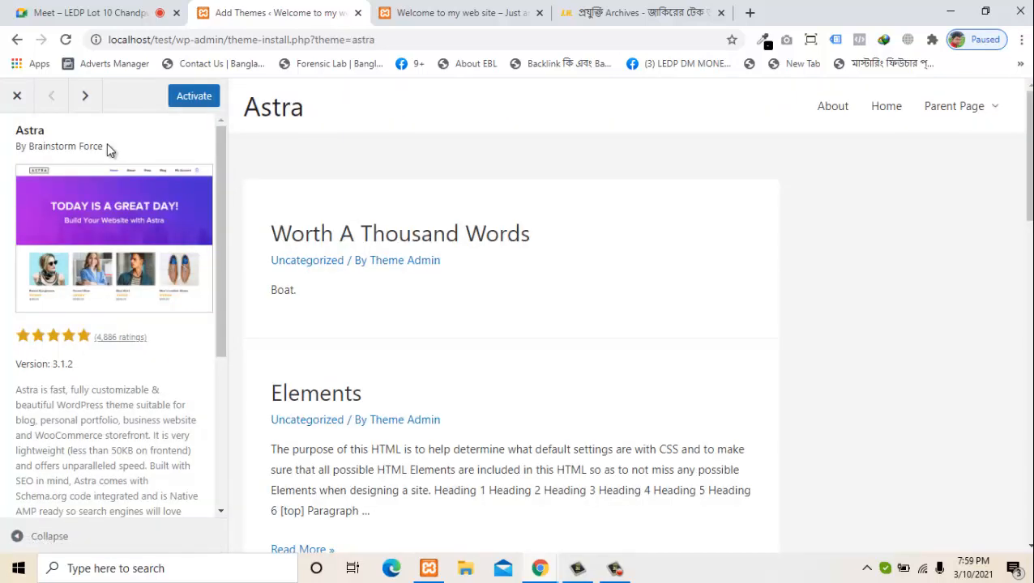
left_click_drag(148, 338, 93, 337)
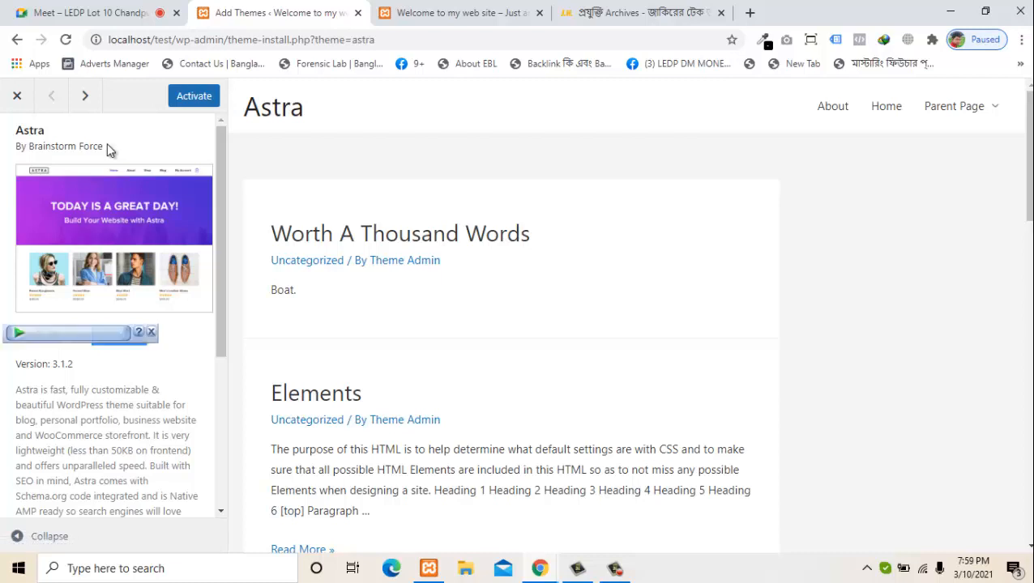
mouse_move(1029, 155)
left_mouse_down()
mouse_move(1029, 473)
mouse_move(1028, 154)
left_mouse_up()
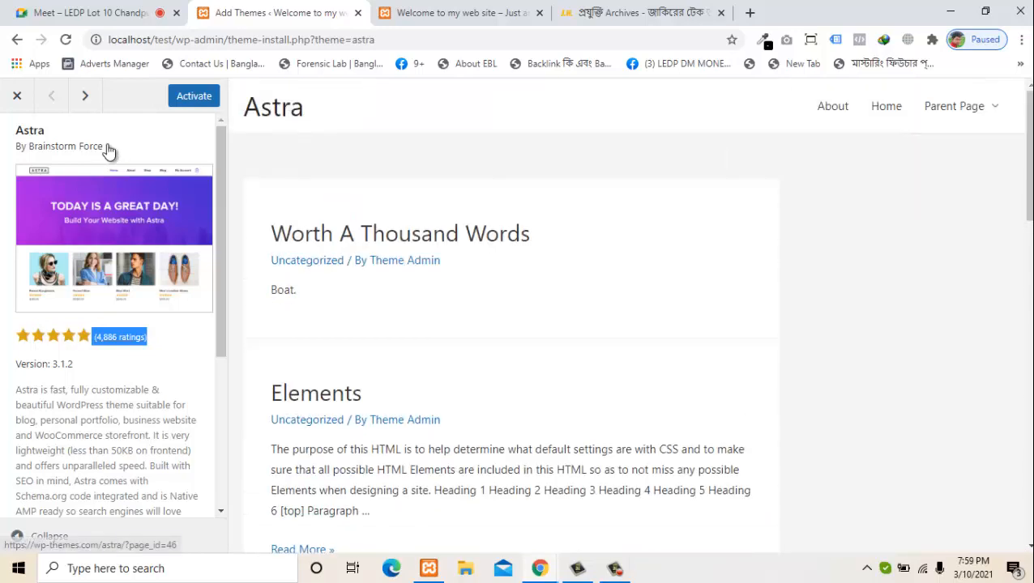
mouse_move(954, 107)
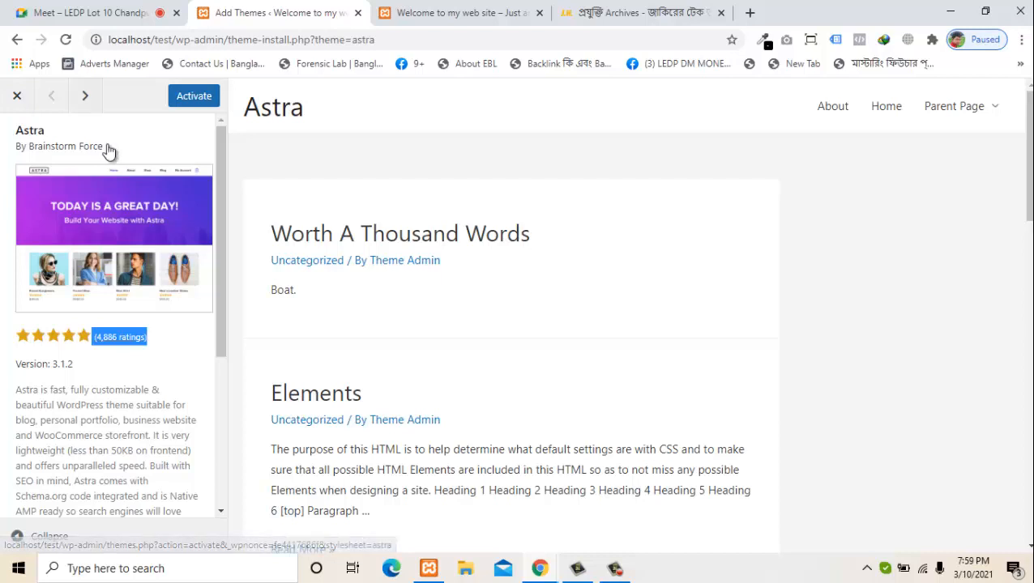
key("Escape")
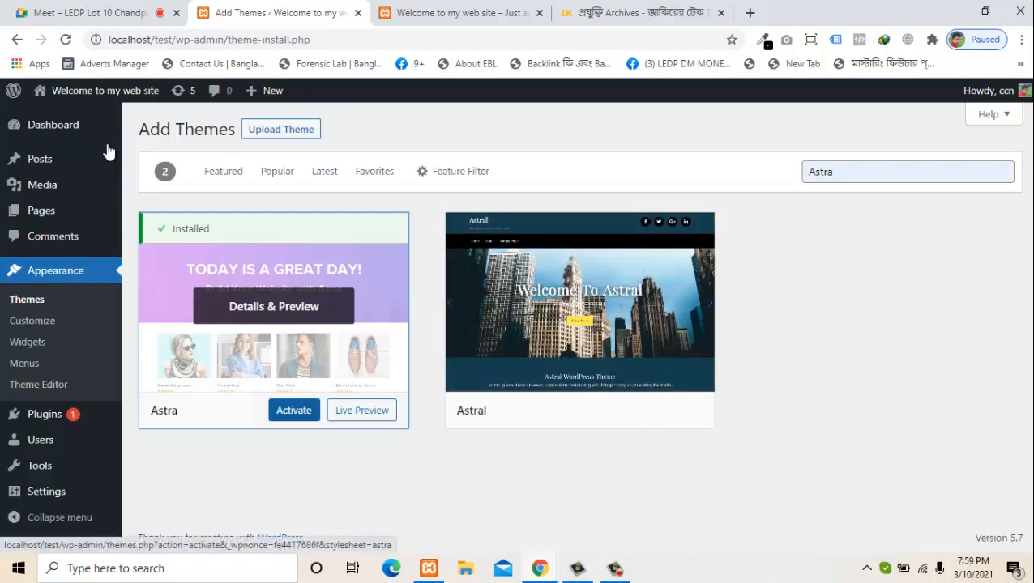
Activate the Astra theme and reload the site's front page
left_click(293, 410)
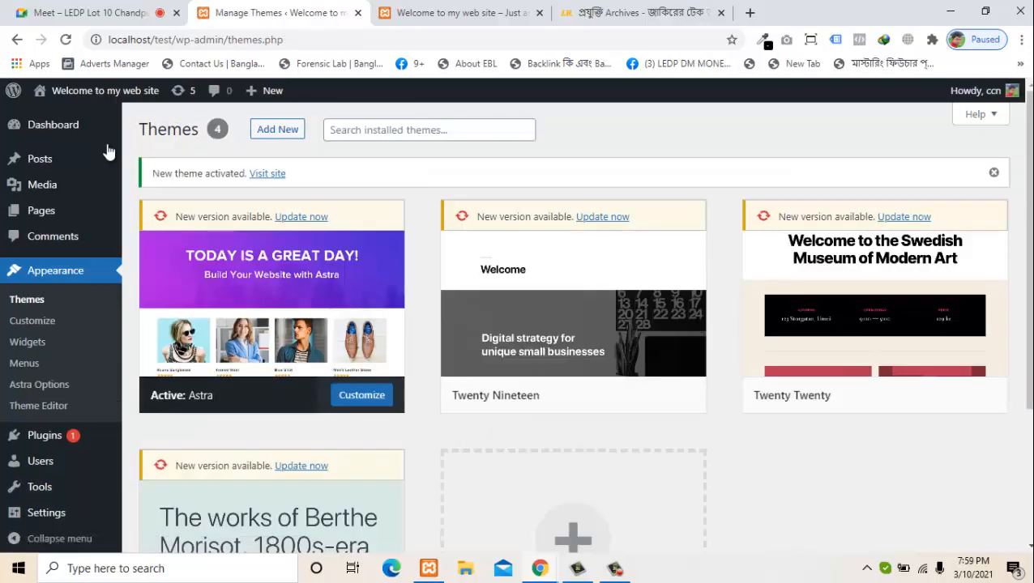
key("ctrl+Tab")
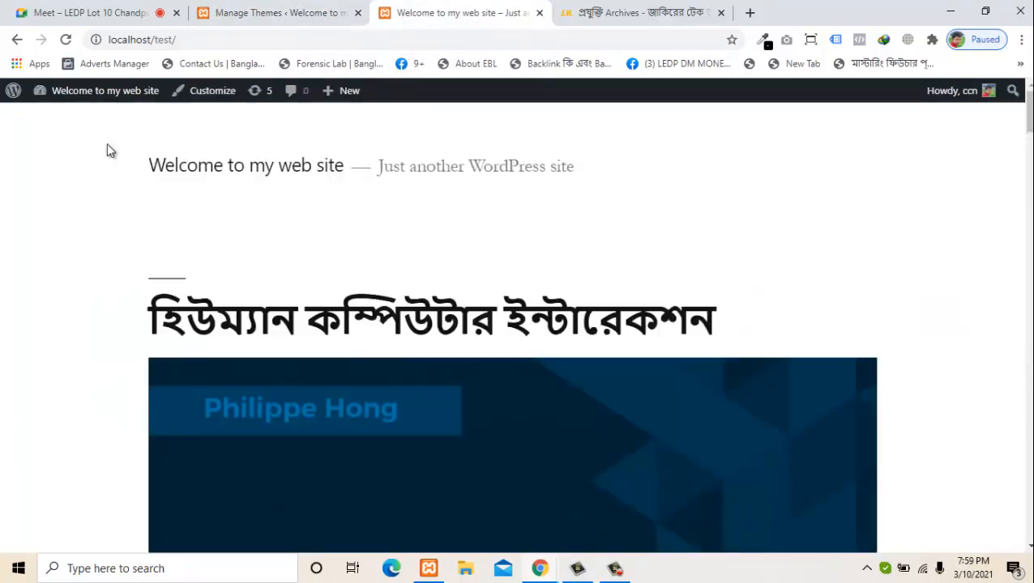
key("F5")
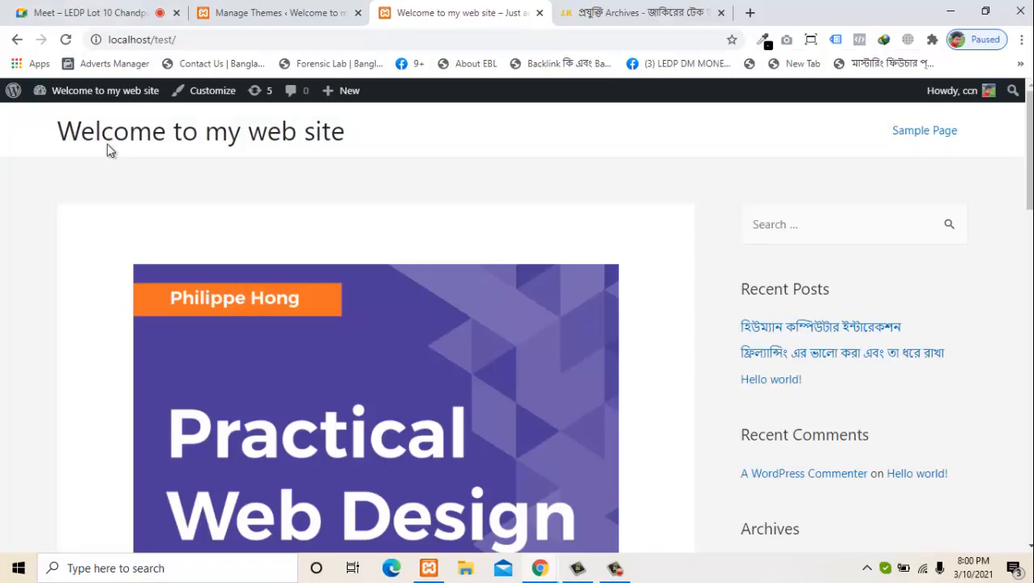
Compare the reference blog's tech category page with the site's own front page, checking post layout and sidebar
key("ctrl+Tab")
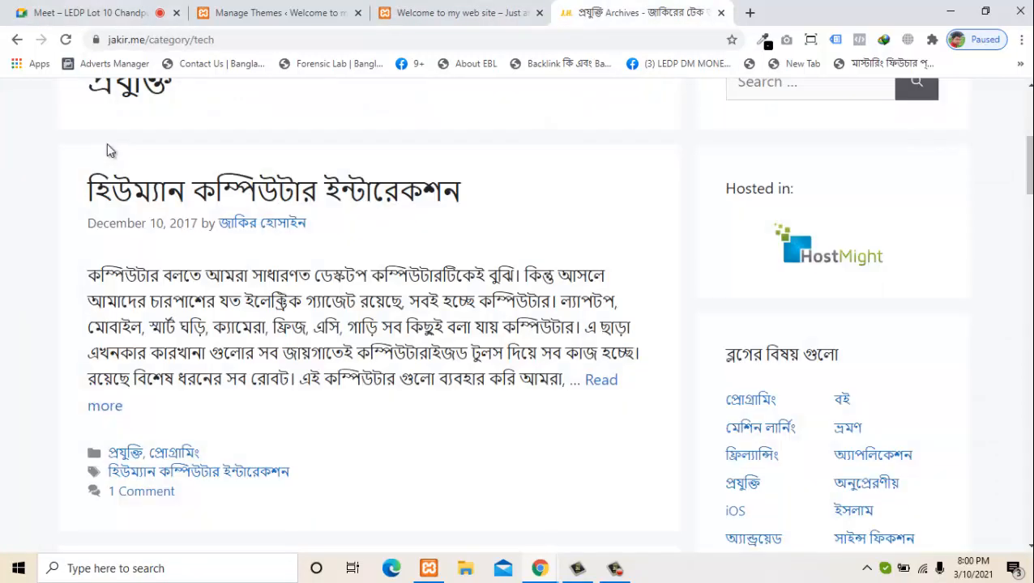
scroll(107, 148, "up", 4)
scroll(107, 148, "down", 7)
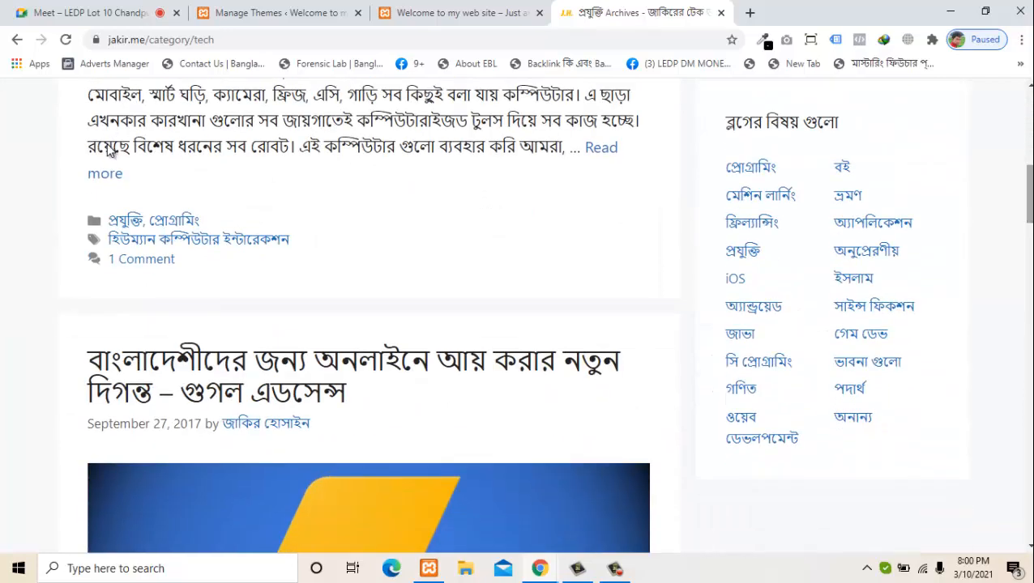
key("ctrl+shift+Tab")
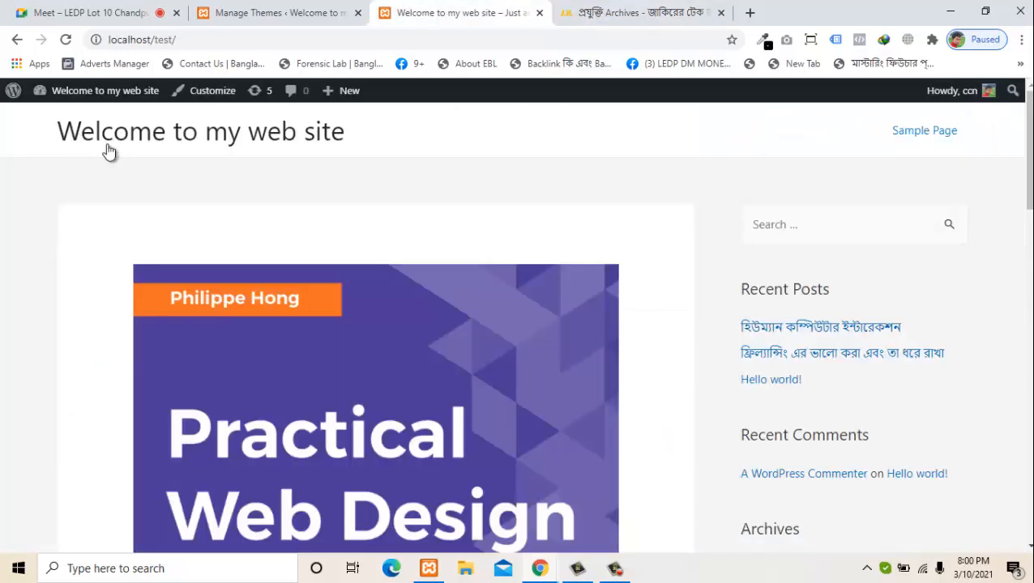
scroll(110, 151, "down", 2)
scroll(109, 151, "up", 3)
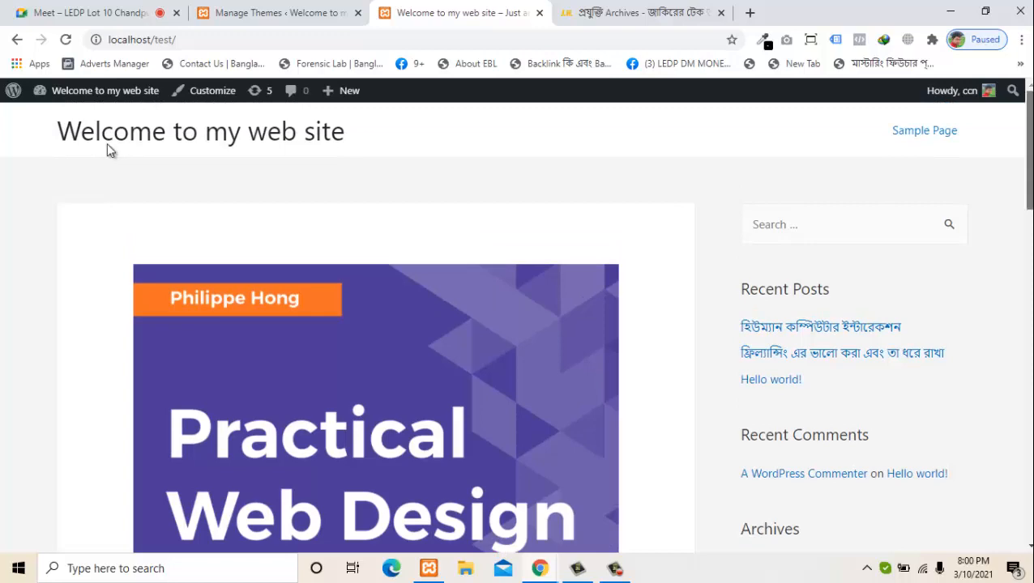
scroll(110, 151, "down", 7)
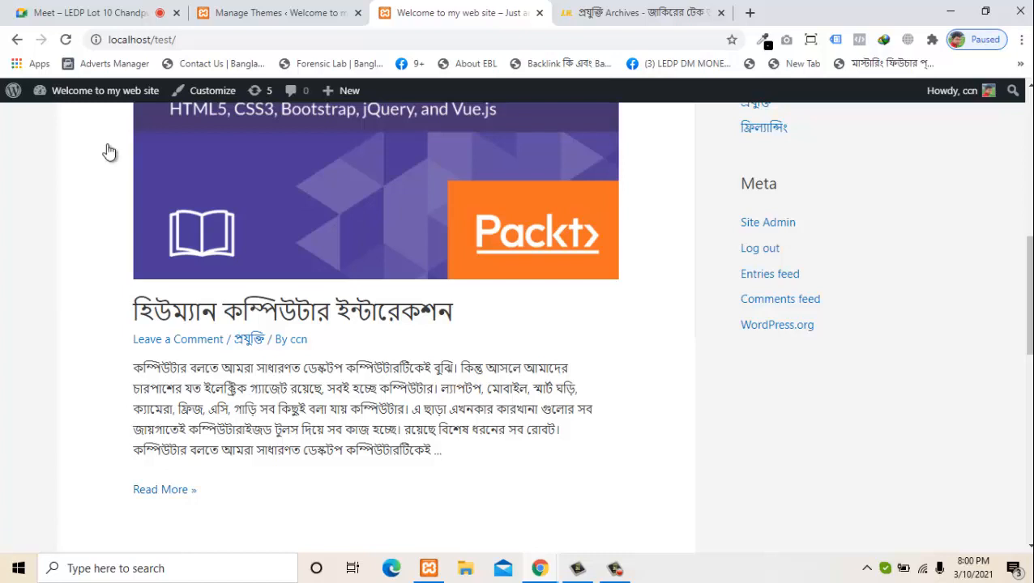
scroll(110, 151, "down", 1)
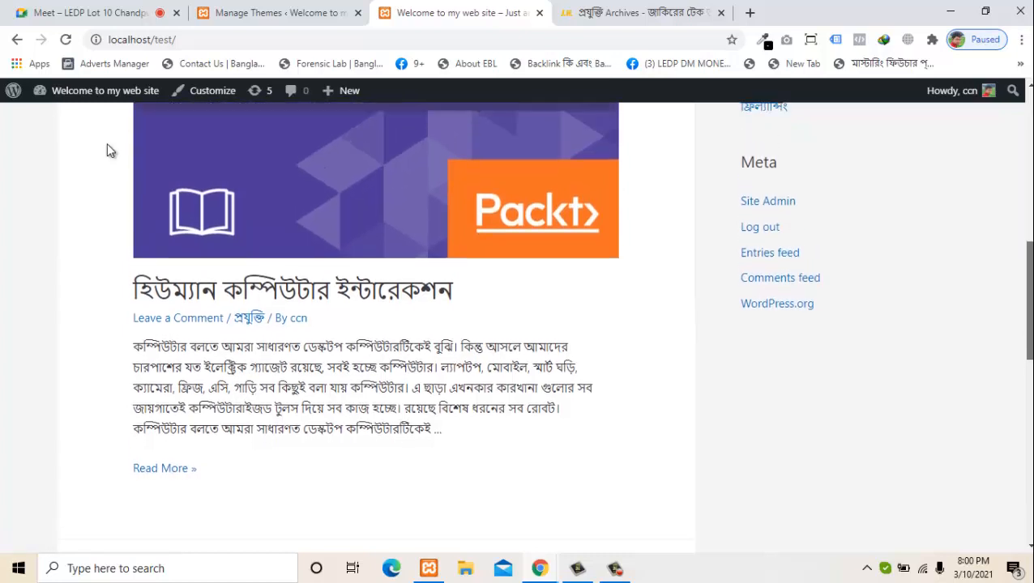
scroll(109, 152, "up", 8)
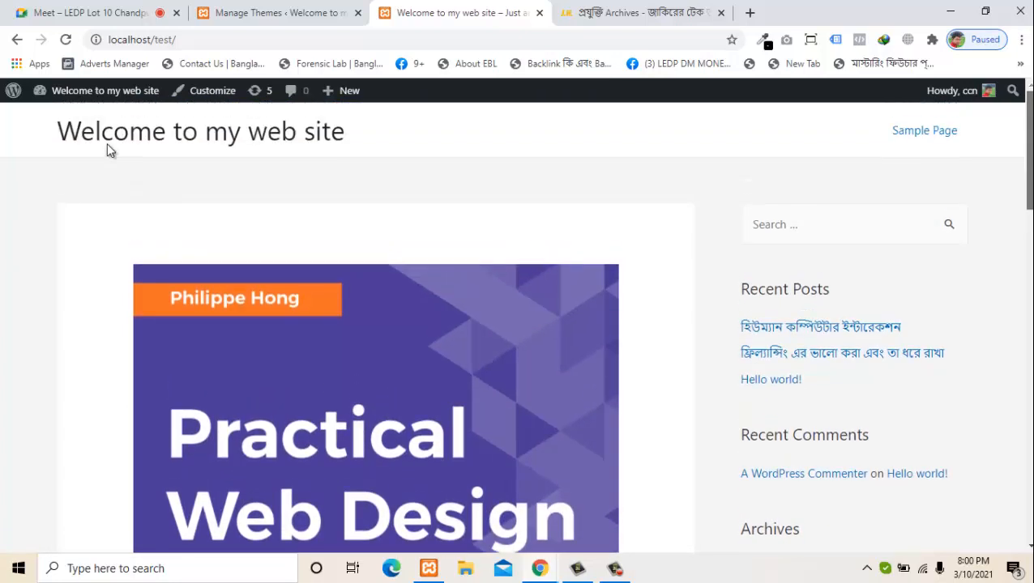
scroll(109, 152, "down", 6)
scroll(110, 151, "up", 7)
scroll(109, 152, "down", 2)
Open the হিউম্যান কম্পিউটার ইন্টারেকশন post from the front page and look through its images and text
left_click(110, 151)
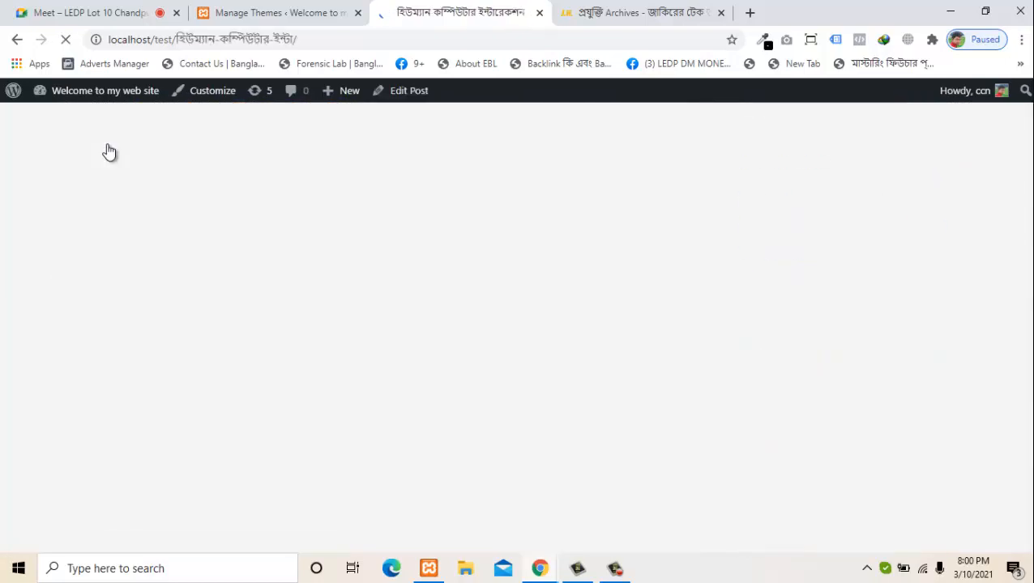
scroll(109, 152, "down", 3)
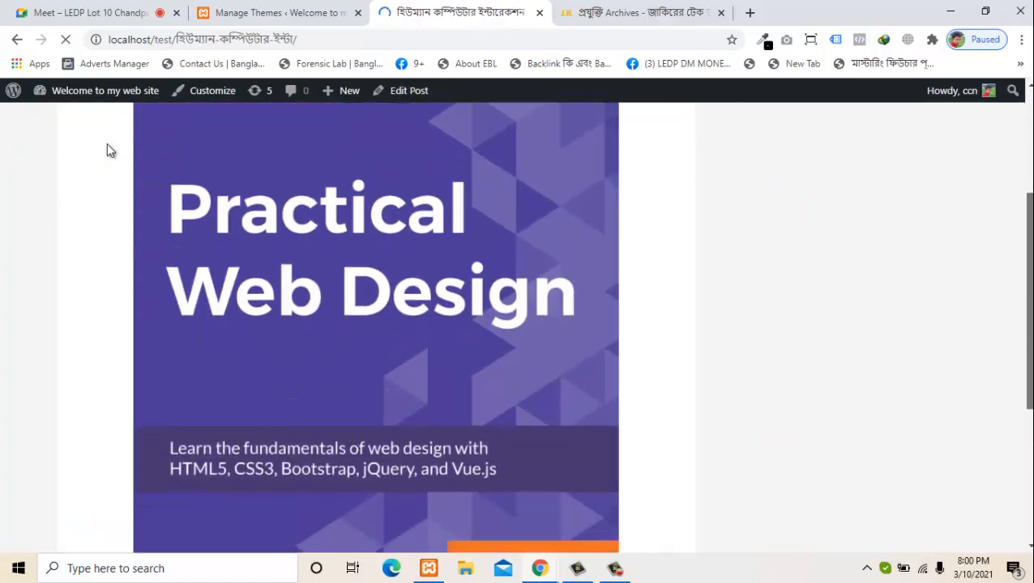
scroll(110, 152, "up", 2)
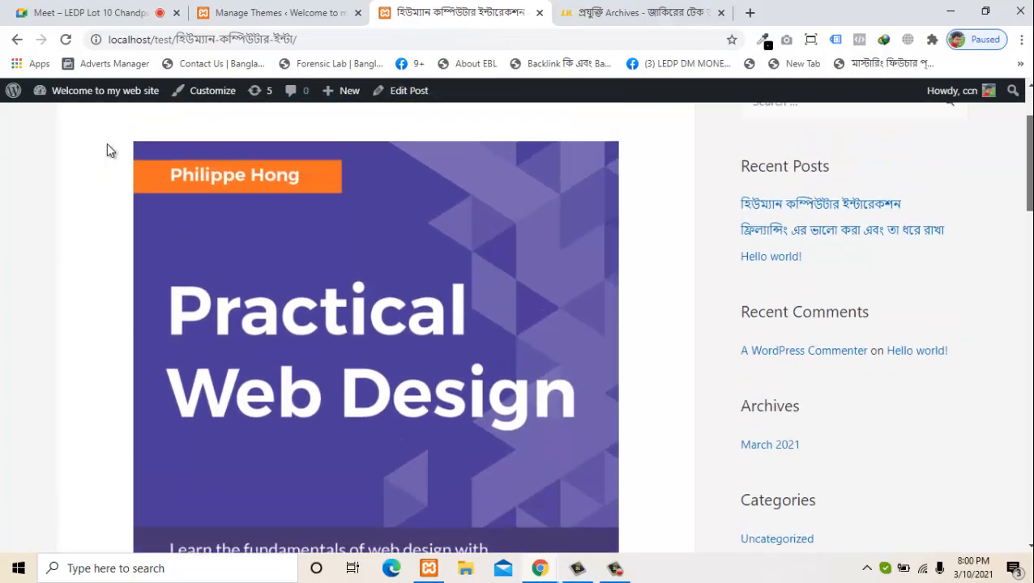
scroll(110, 151, "down", 8)
scroll(110, 152, "up", 1)
scroll(110, 152, "up", 2)
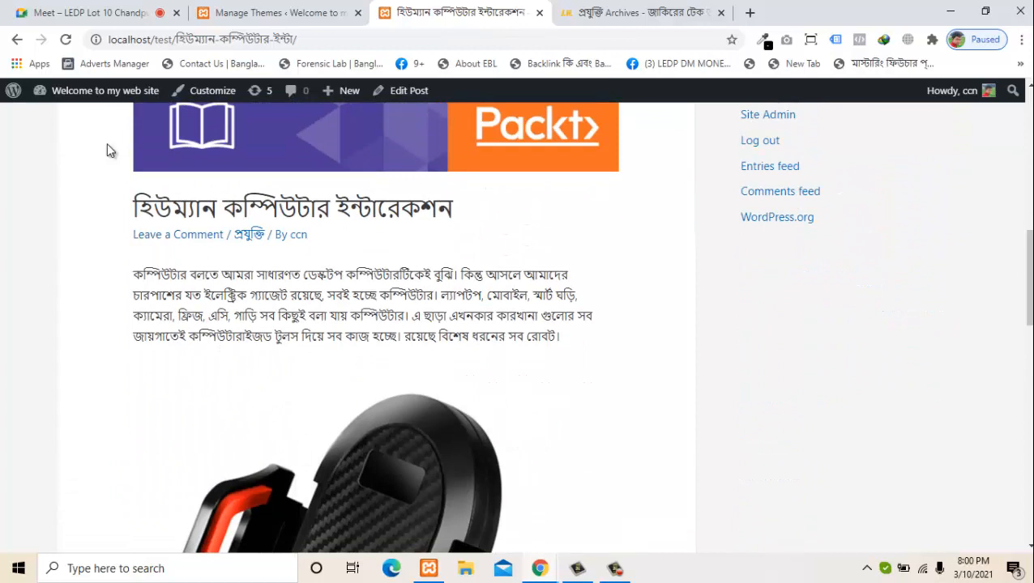
Examine the post's comment, category and author line and its opening paragraph, and return to the front page
mouse_move(308, 235)
left_mouse_down()
mouse_move(241, 235)
mouse_move(306, 235)
mouse_move(273, 235)
left_mouse_up()
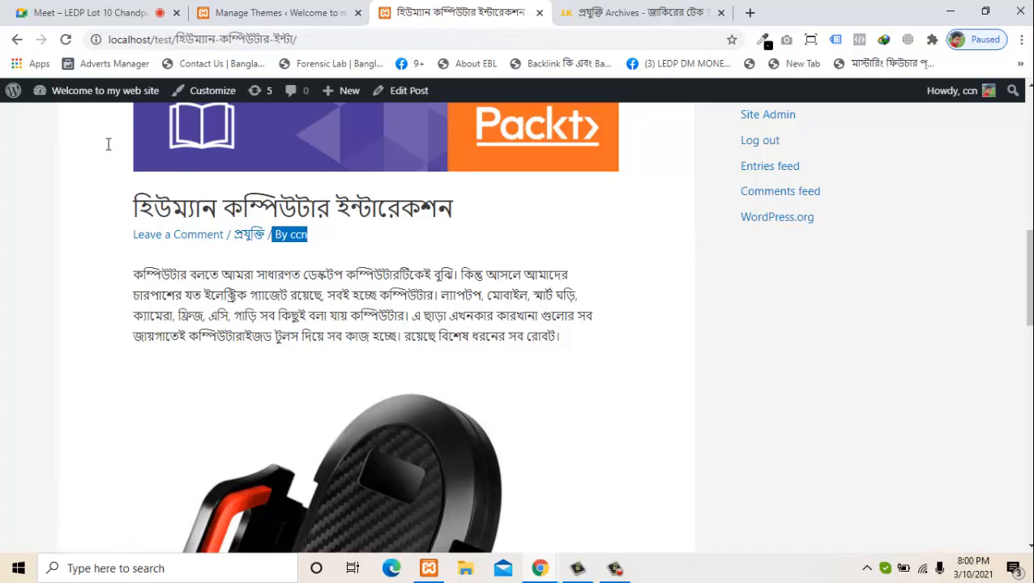
mouse_move(273, 234)
left_mouse_down()
mouse_move(203, 207)
mouse_move(198, 235)
mouse_move(133, 235)
mouse_move(307, 235)
mouse_move(137, 235)
left_mouse_up()
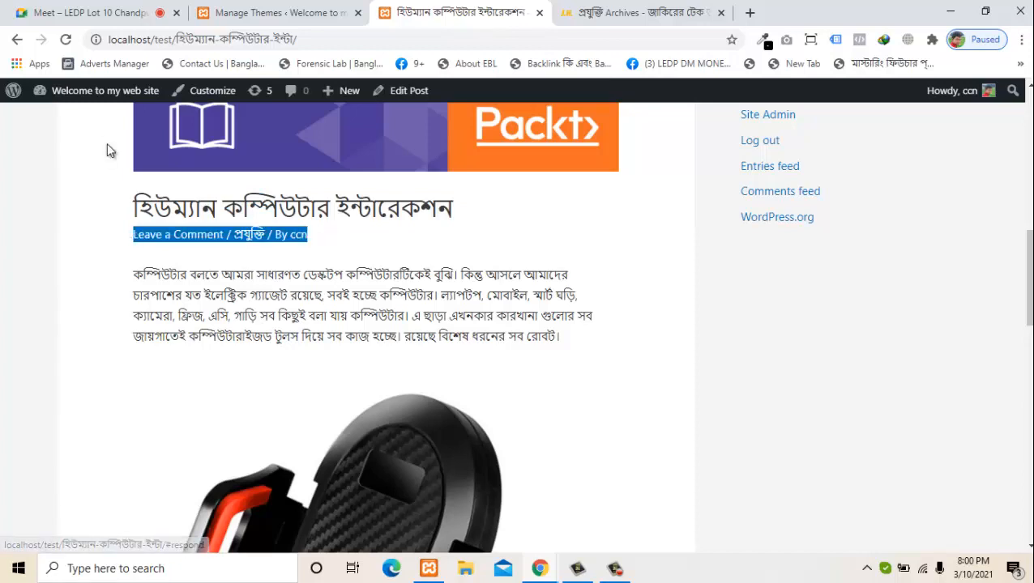
left_click(111, 150)
left_click_drag(132, 275, 423, 275)
left_click(111, 150)
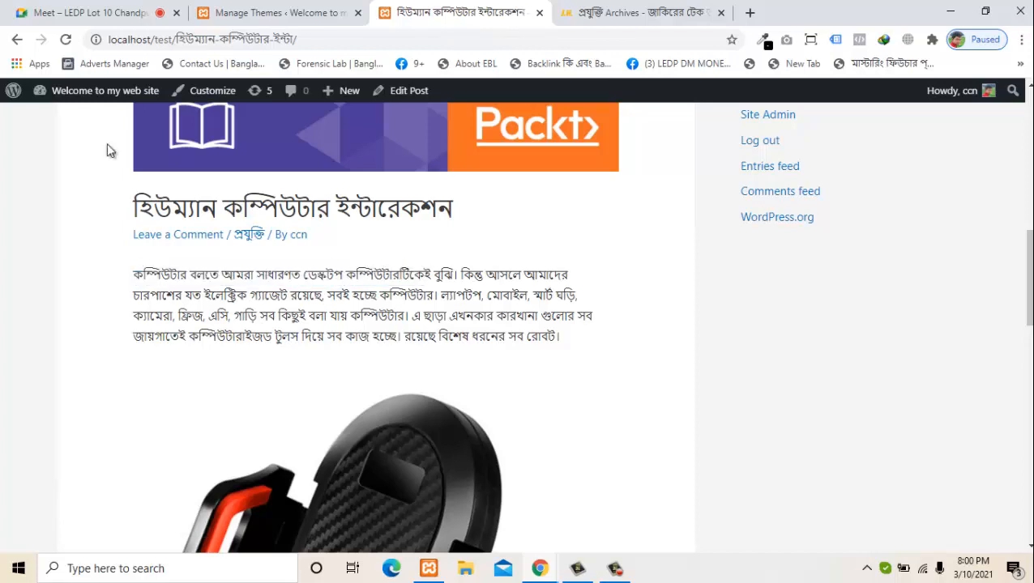
scroll(111, 151, "down", 1)
scroll(111, 151, "up", 10)
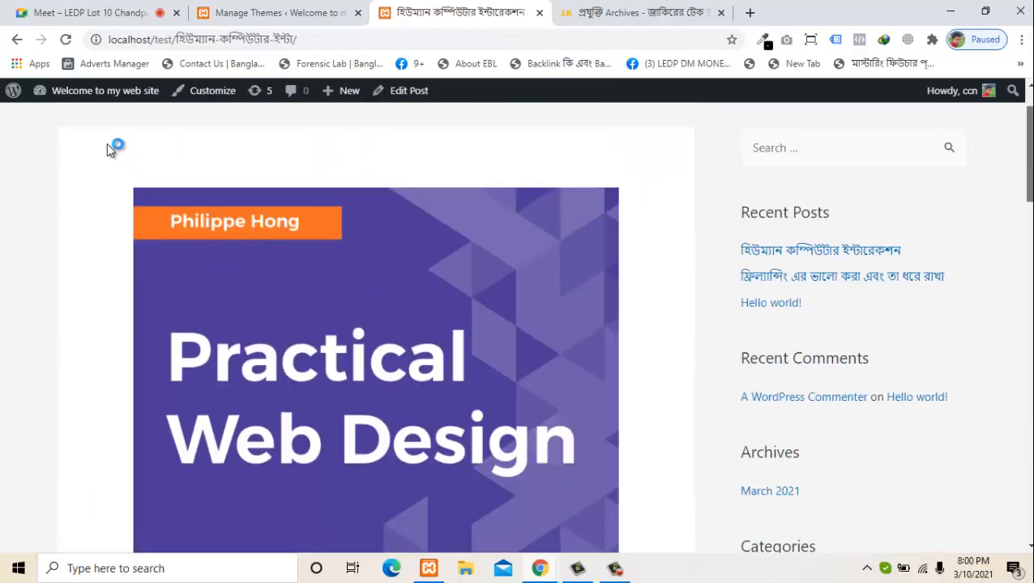
key("alt+Left")
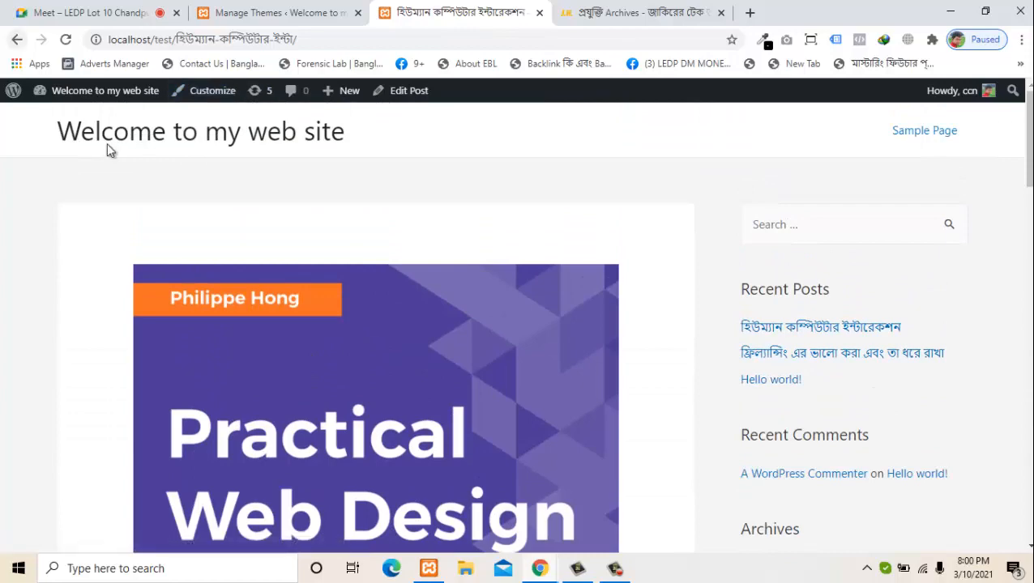
Return to theme management, open the upload form for a .zip theme, and view its file chooser without picking a file
key("ctrl+shift+Tab")
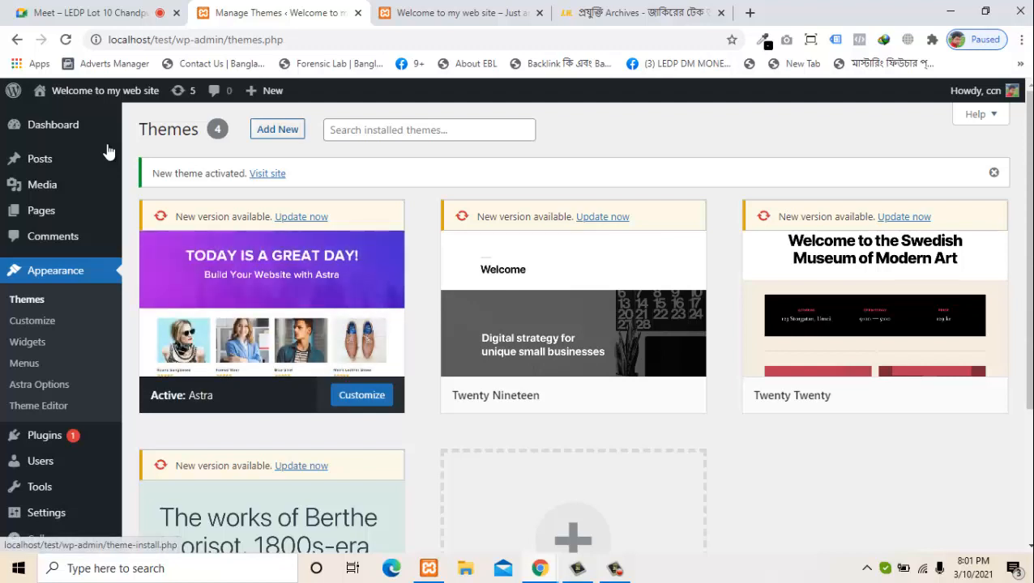
key("Return")
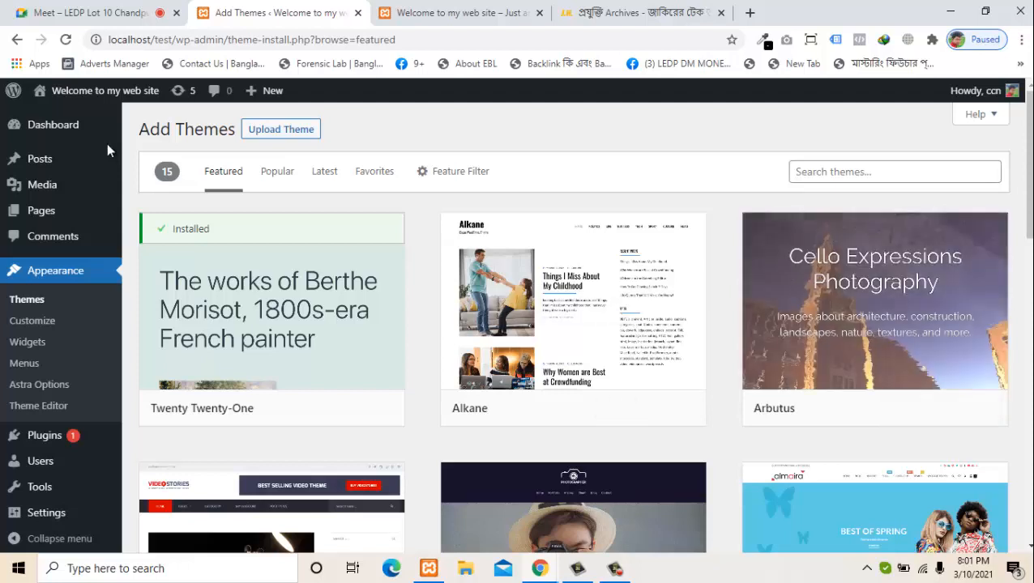
left_click(281, 129)
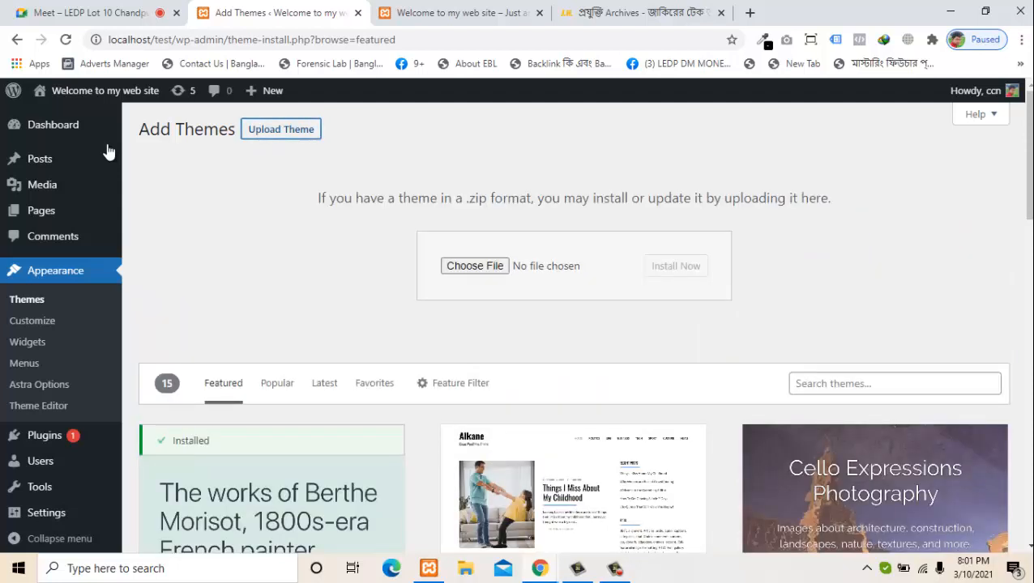
left_click(475, 265)
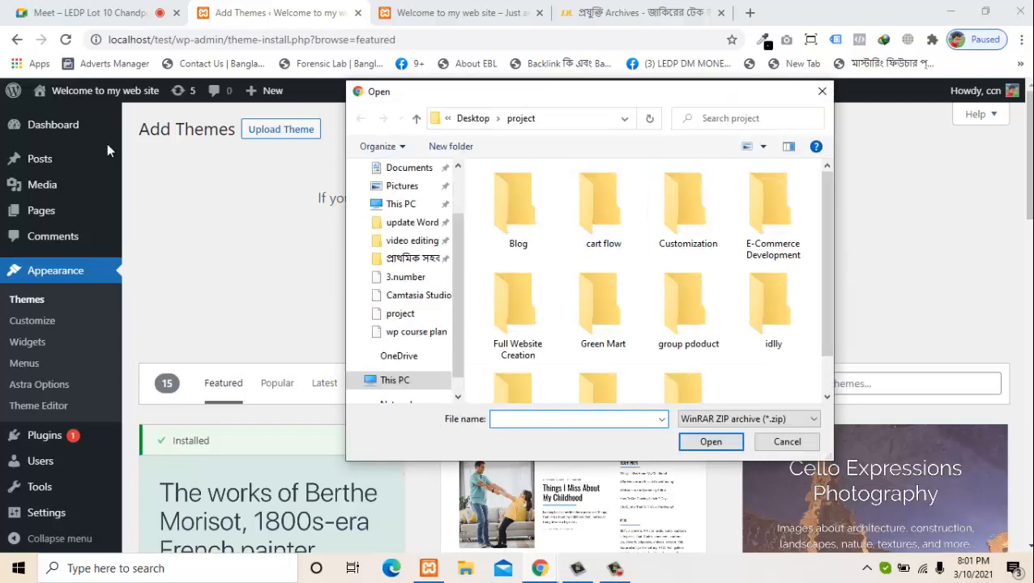
left_click(822, 92)
left_click_drag(1028, 154, 1028, 240)
scroll(107, 151, "up", 4)
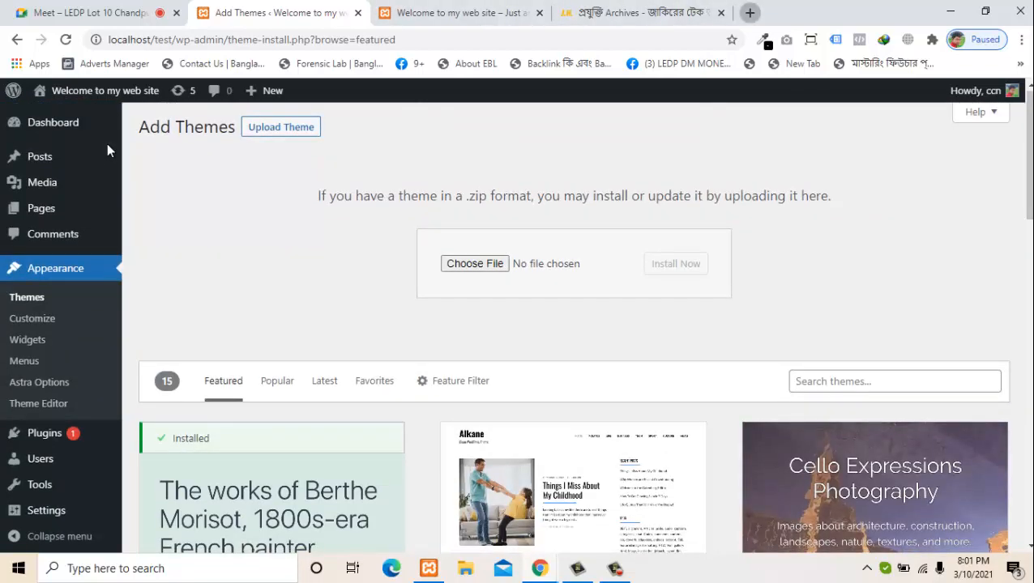
Open wordpress.org in a new browser tab and go to its Themes directory
key("ctrl+t")
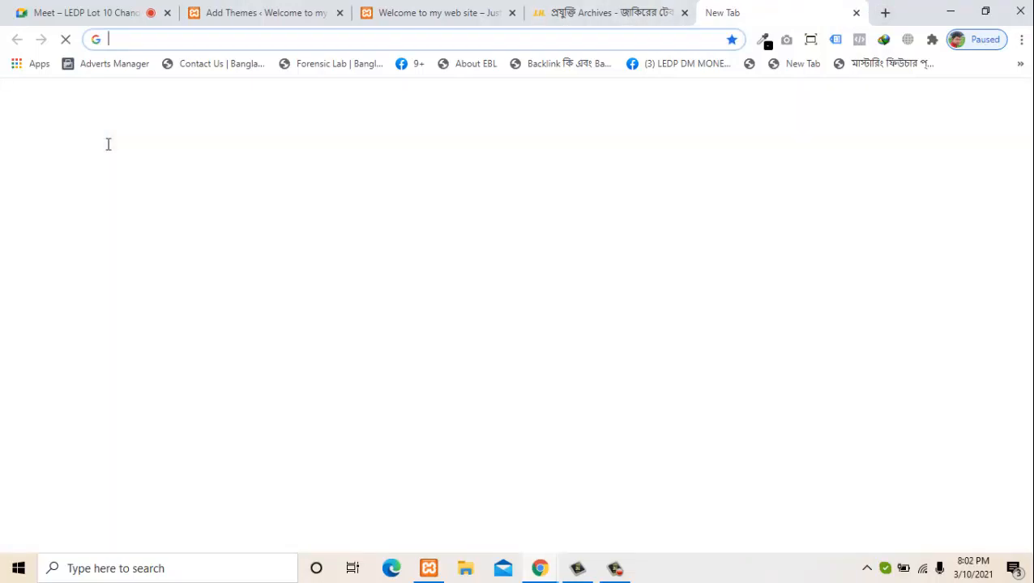
type("word")
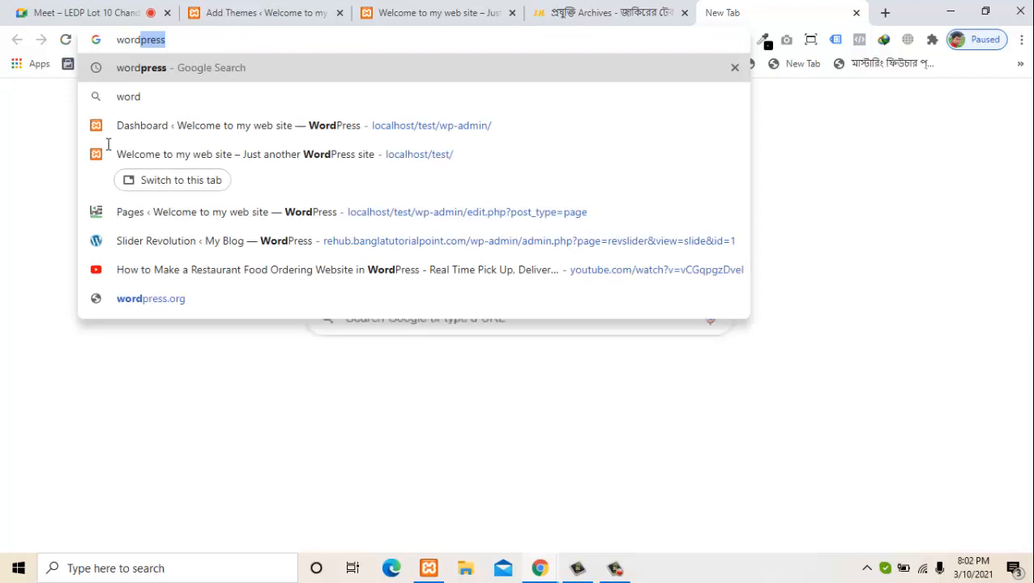
type("press")
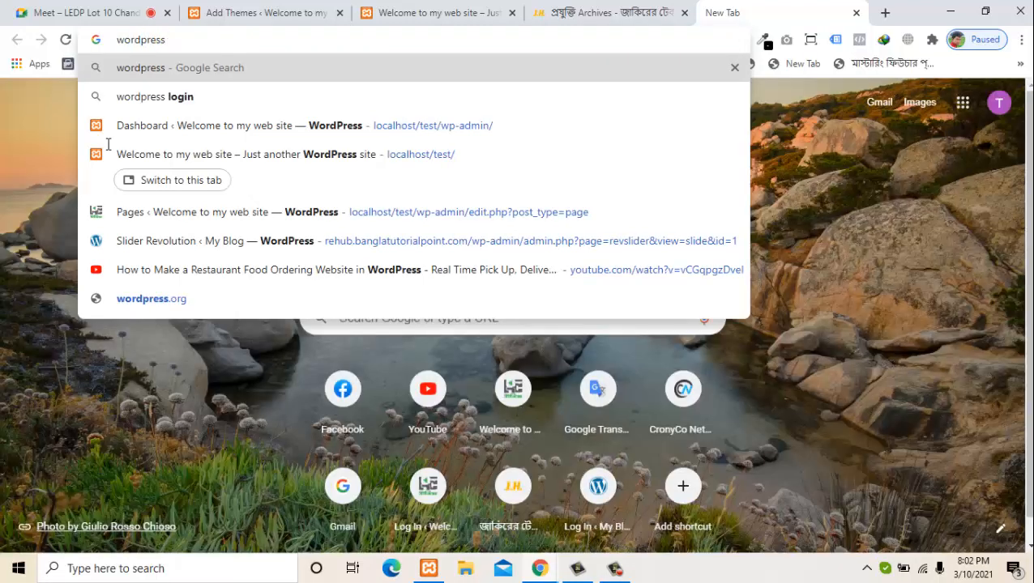
type(".org")
key("BackSpace")
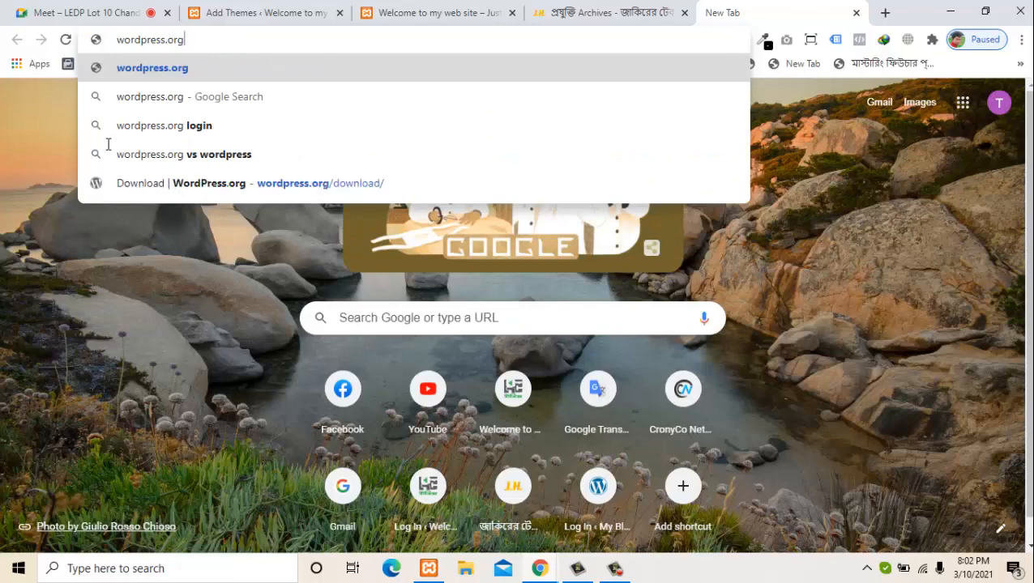
key("Return")
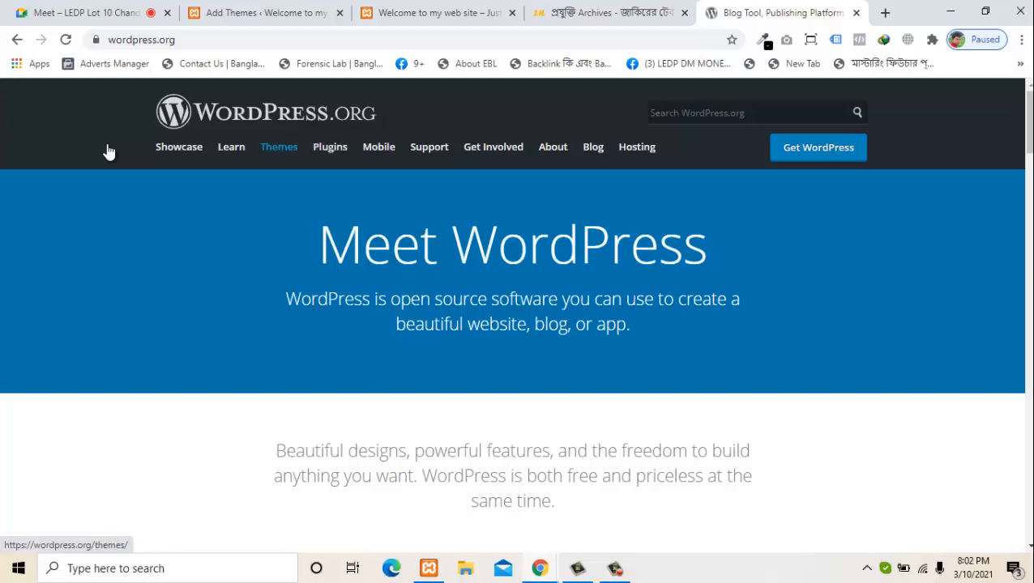
key("Return")
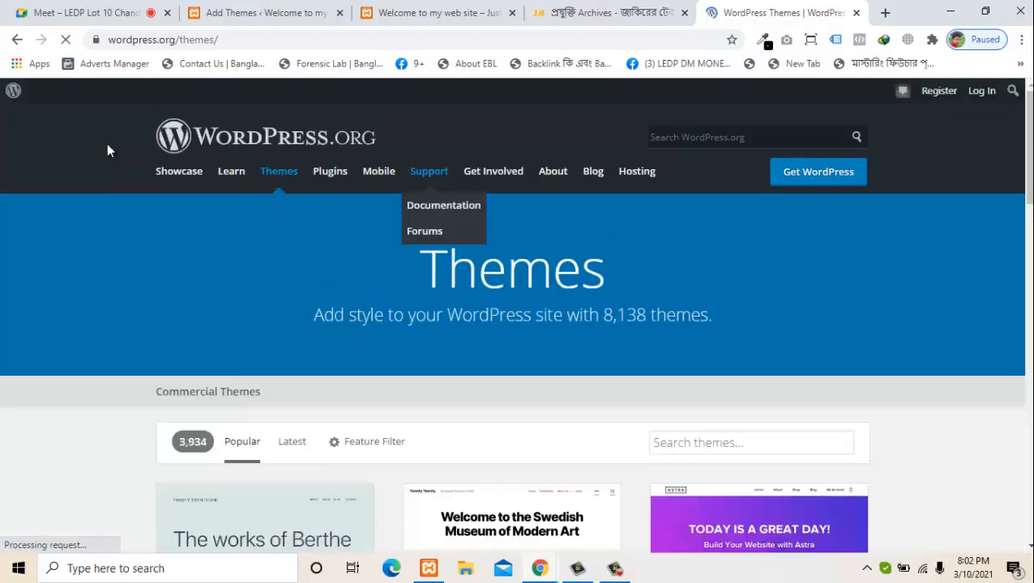
Download the Kadence and OceanWP themes as .zip files from the popular themes list
scroll(108, 151, "down", 4)
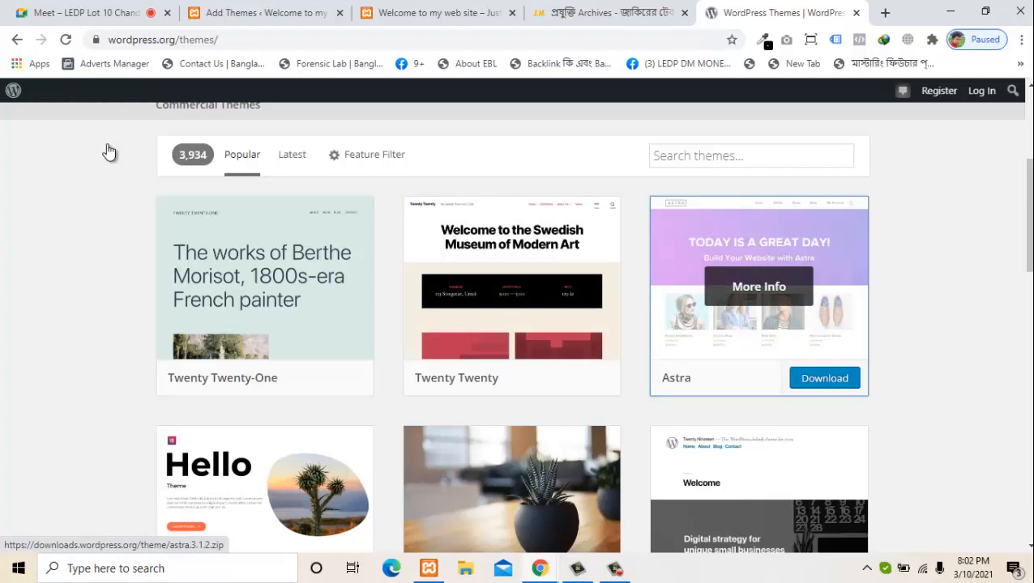
scroll(109, 152, "down", 3)
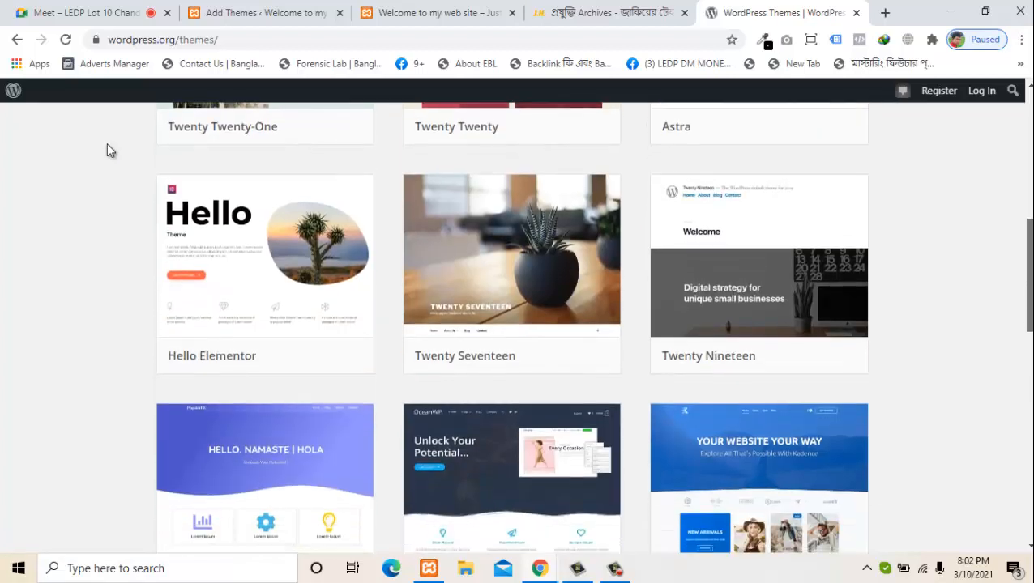
scroll(109, 152, "down", 2)
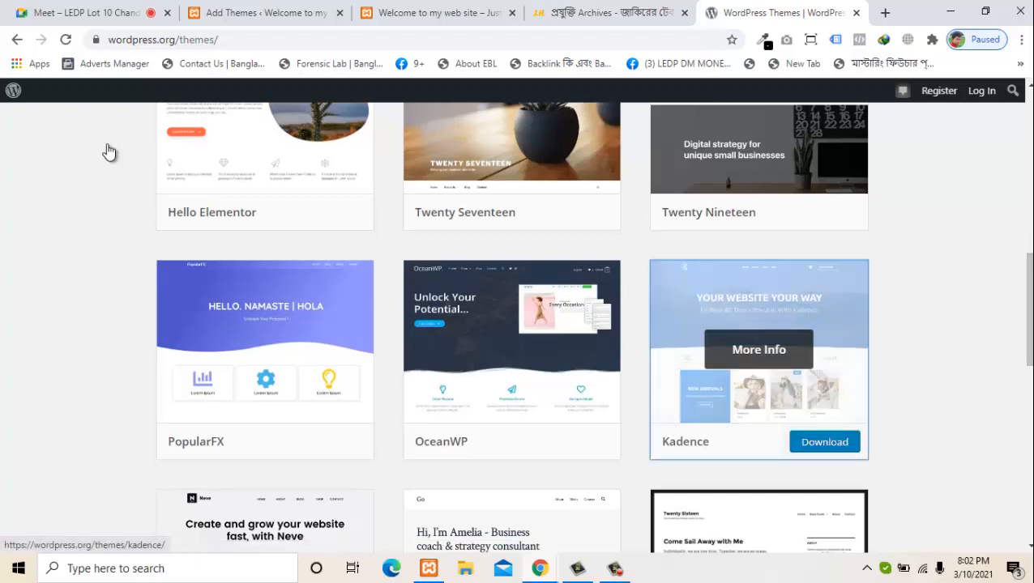
left_click(824, 442)
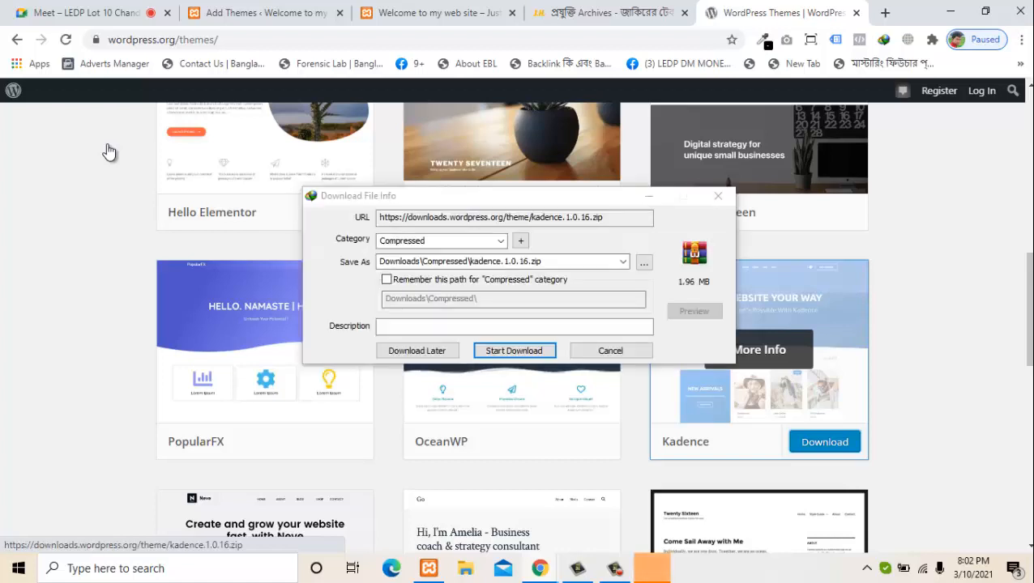
key("Escape")
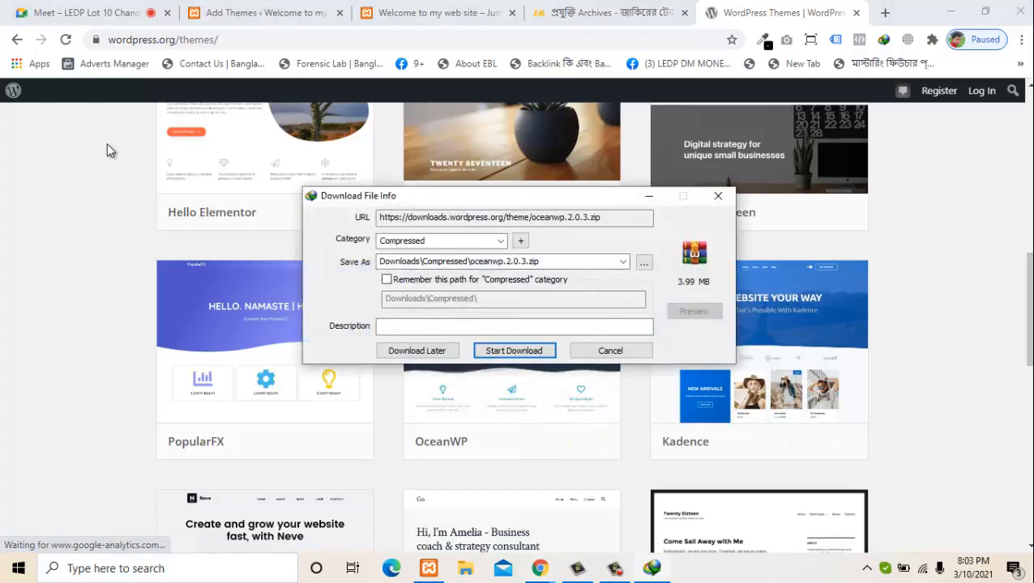
key("Return")
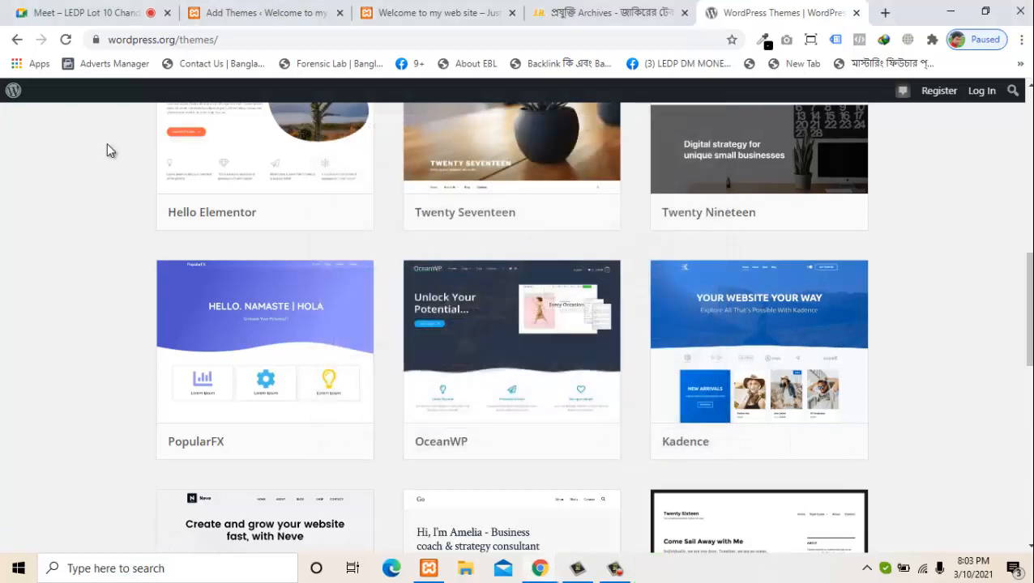
Return to the local site's Add Themes page
key("ctrl+shift+Tab")
key("ctrl+shift+Tab")
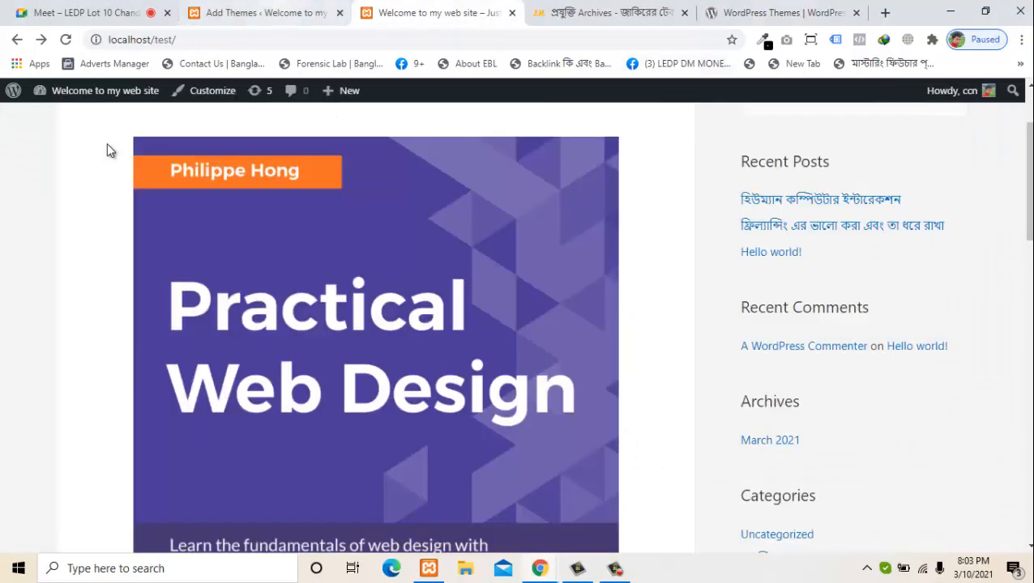
key("ctrl+shift+Tab")
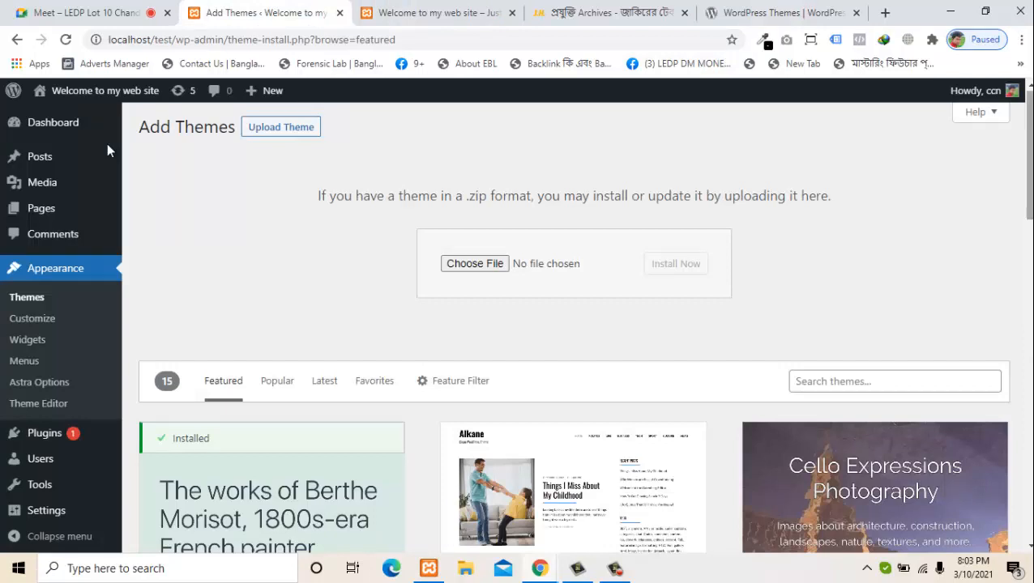
scroll(108, 151, "down", 1)
scroll(107, 151, "down", 1)
scroll(108, 150, "up", 1)
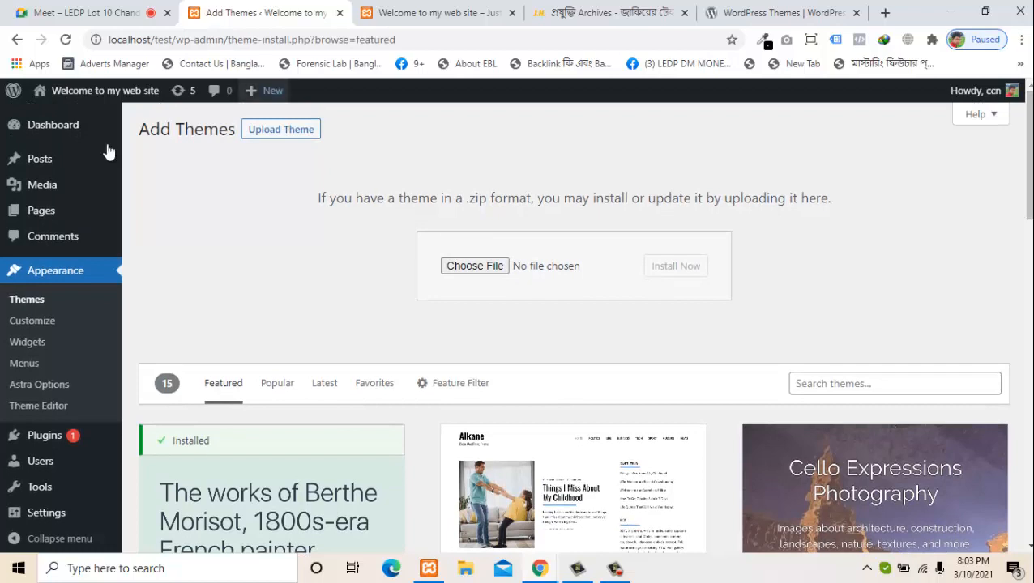
Locate oceanwp.2.0.3.zip in the Compressed downloads folder from the theme upload form, and cancel the file selection
left_click(281, 129)
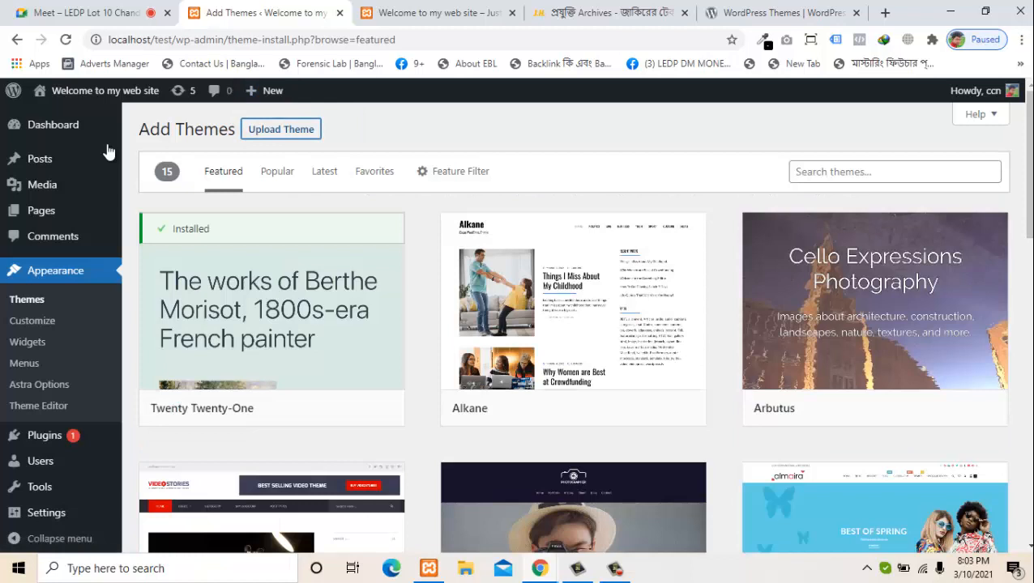
left_click(282, 130)
left_click(474, 266)
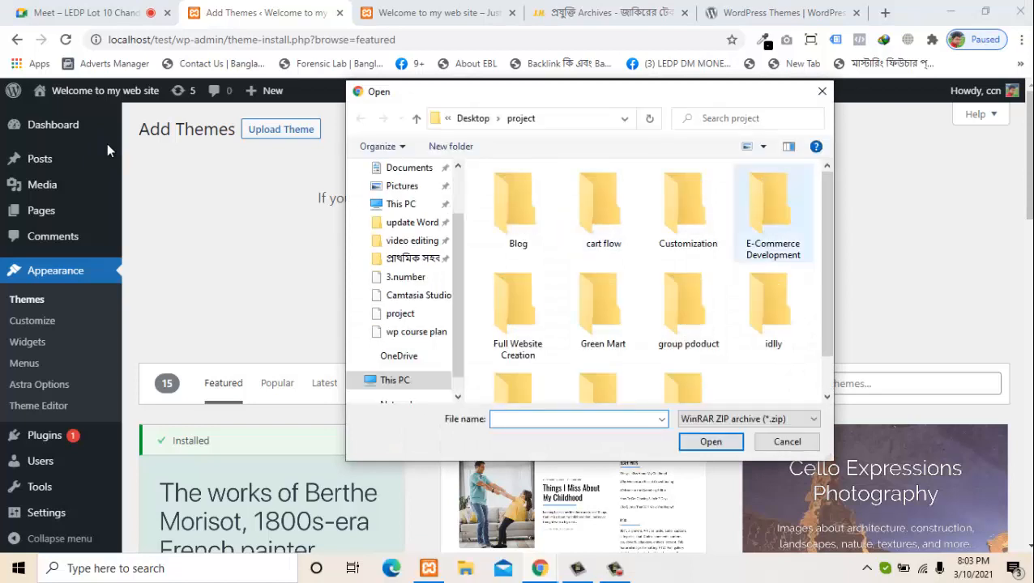
left_click(408, 253)
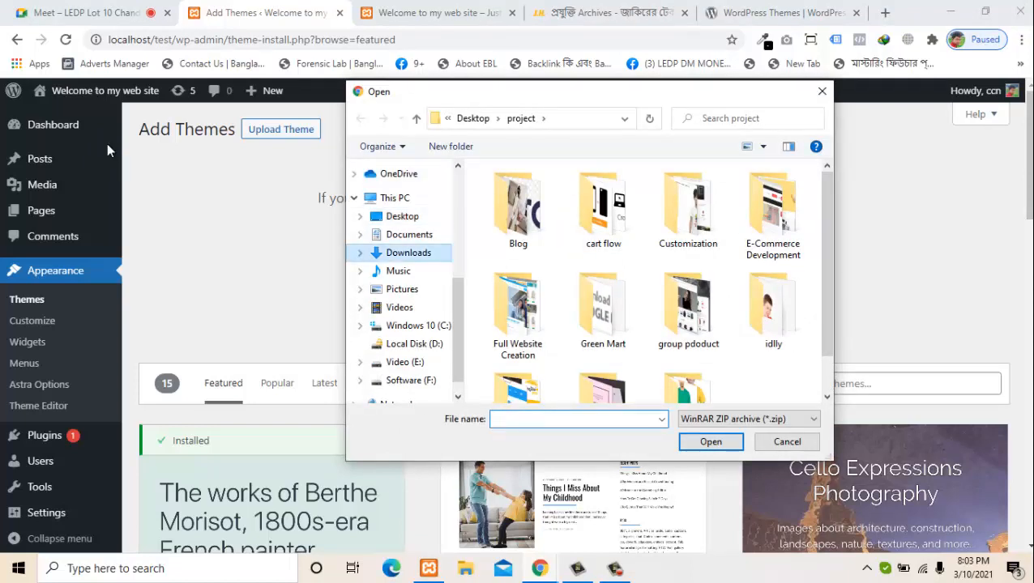
double_click(517, 231)
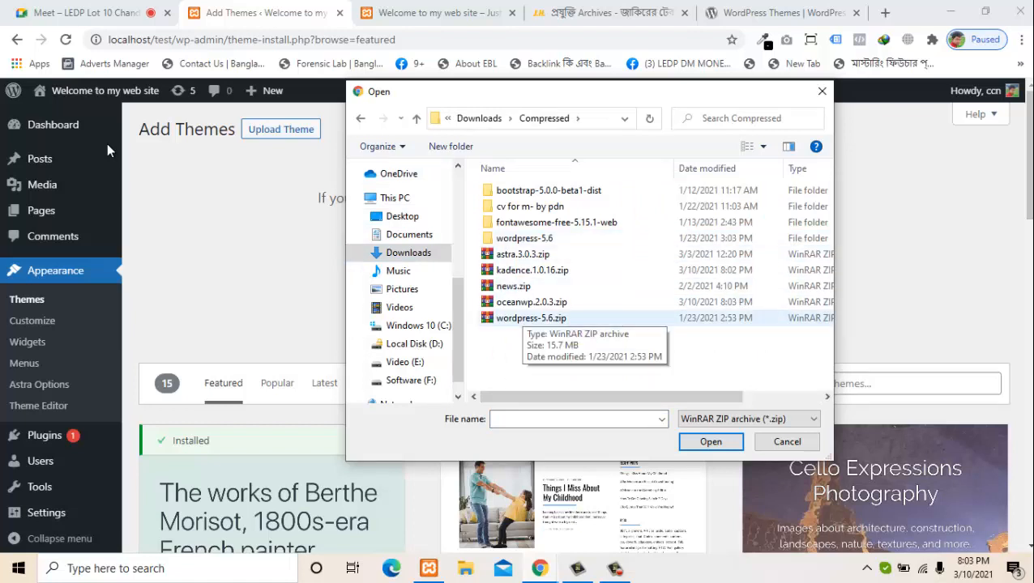
left_click(530, 301)
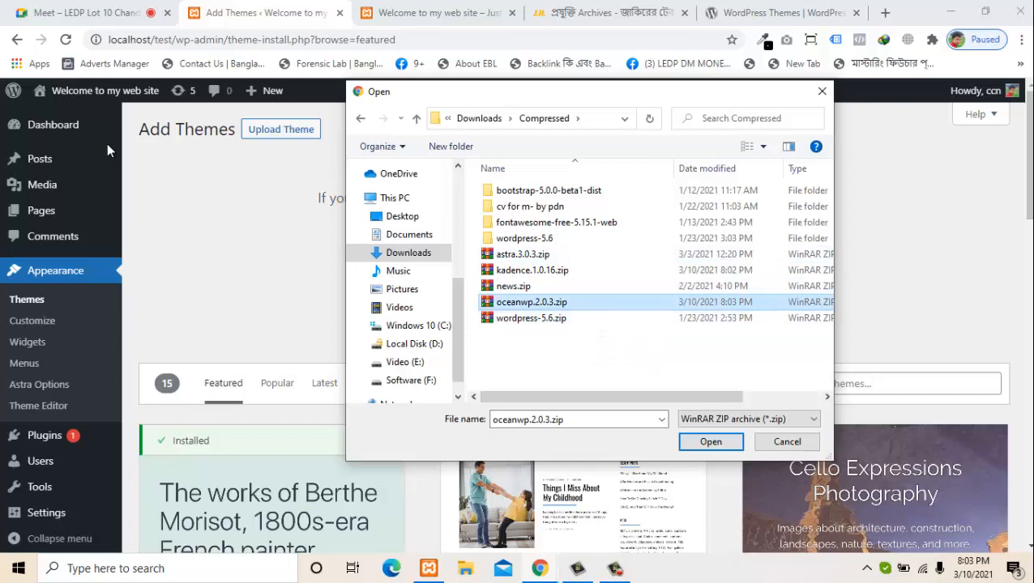
left_click(787, 442)
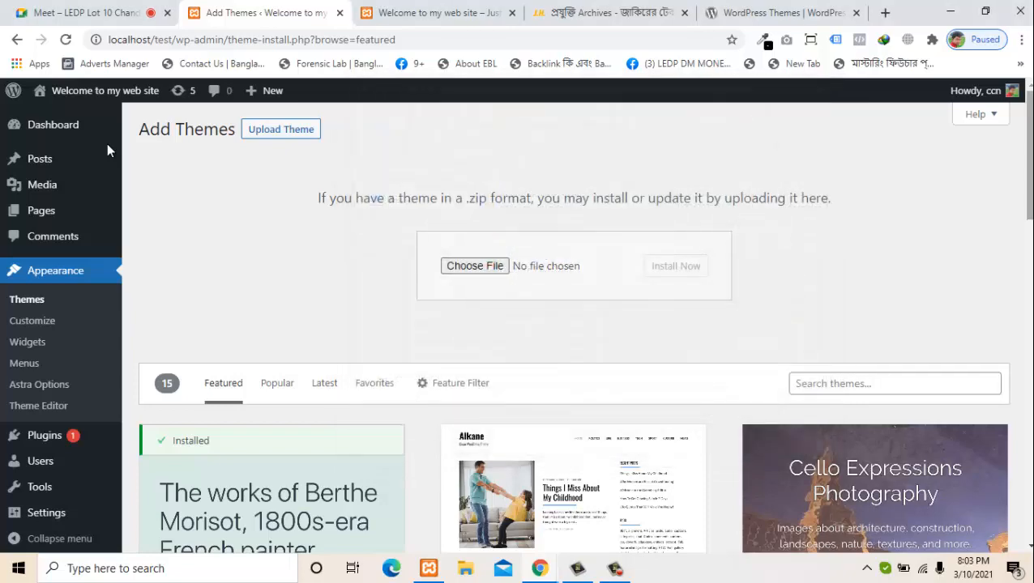
scroll(108, 151, "down", 6)
scroll(108, 151, "up", 6)
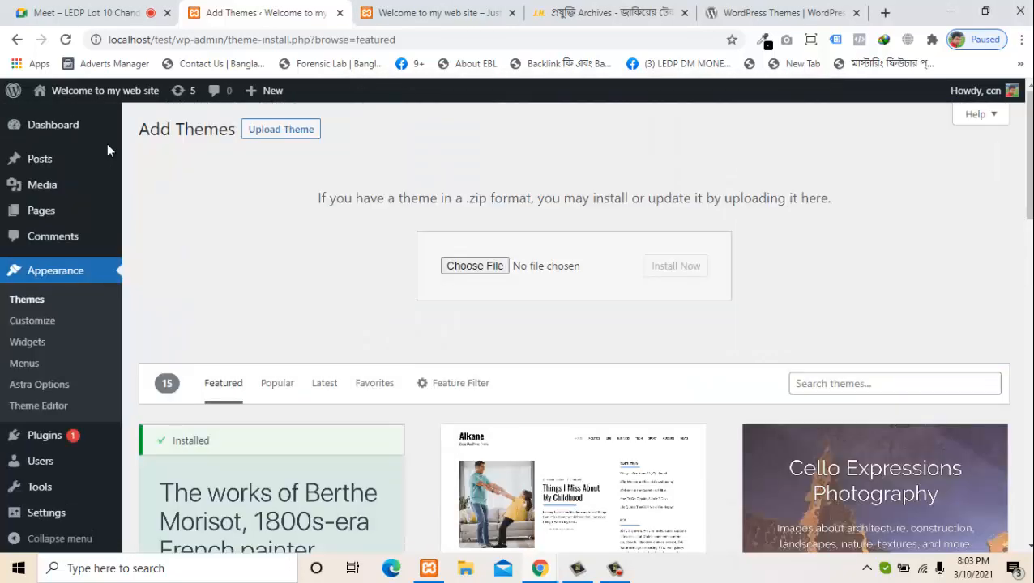
Go to the installed themes and examine the details of Astra, Twenty Twenty and Twenty Nineteen, including their delete option
left_click(108, 151)
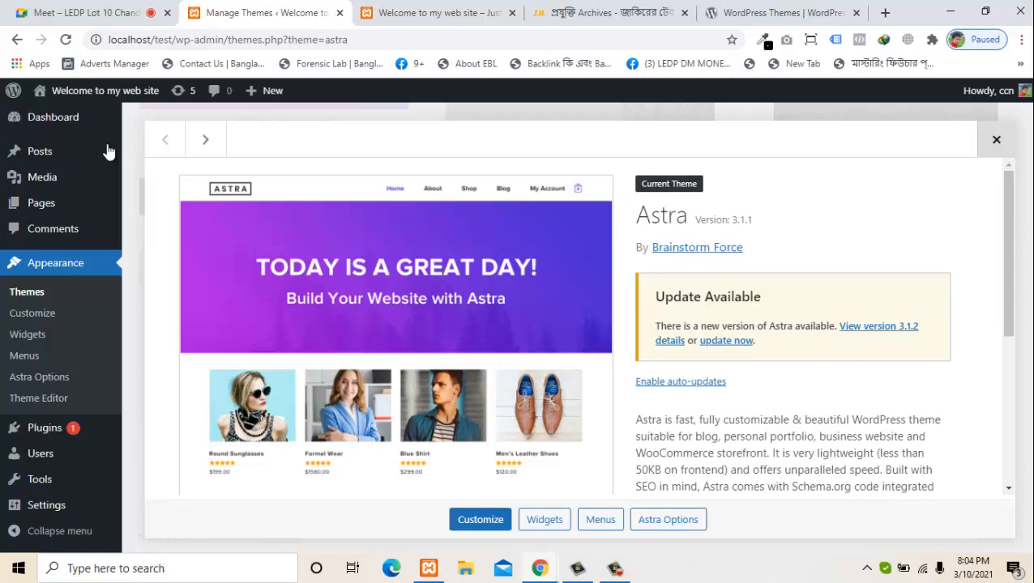
key("Right")
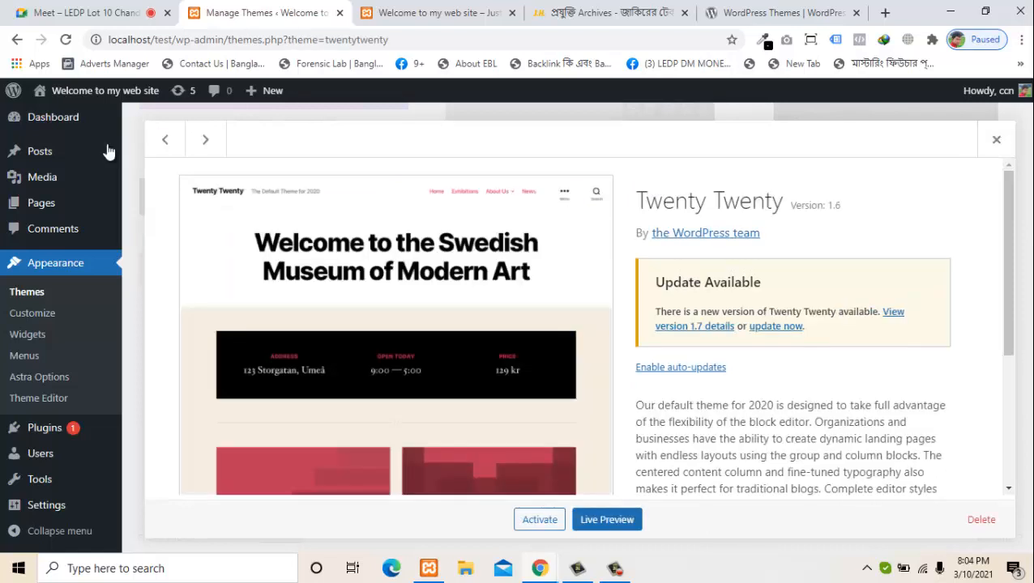
key("Escape")
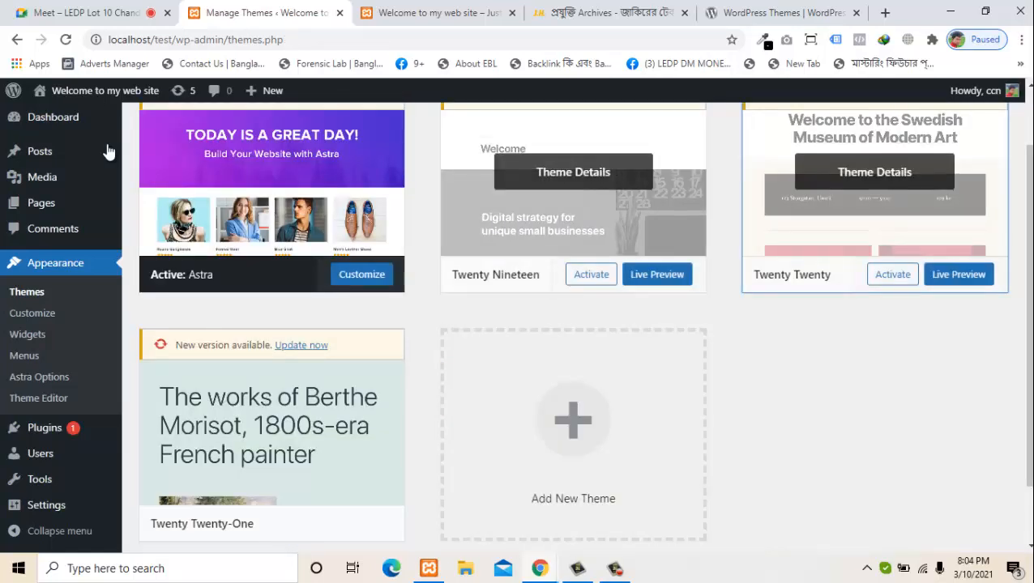
left_click(573, 172)
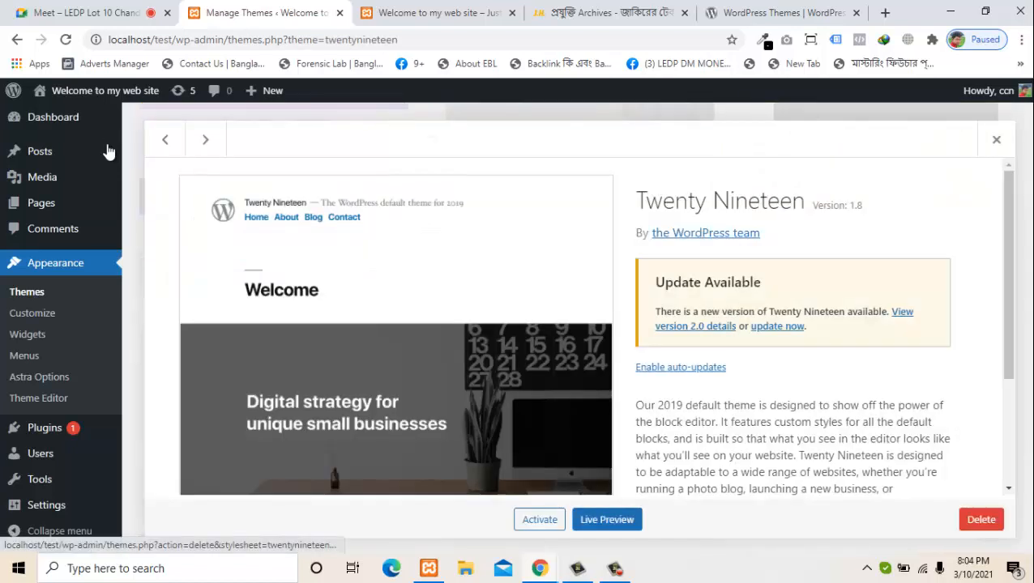
left_click(997, 139)
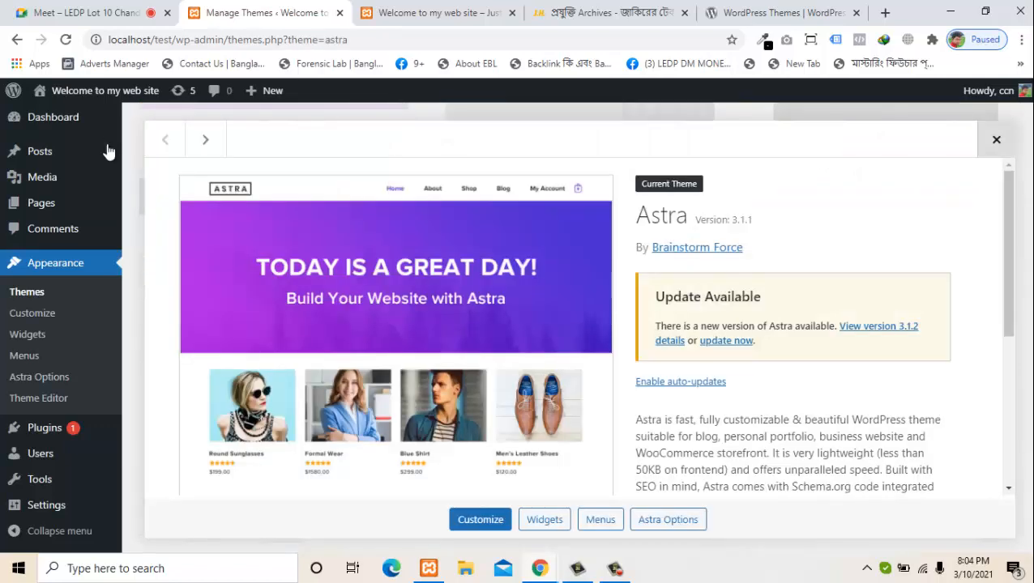
key("Escape")
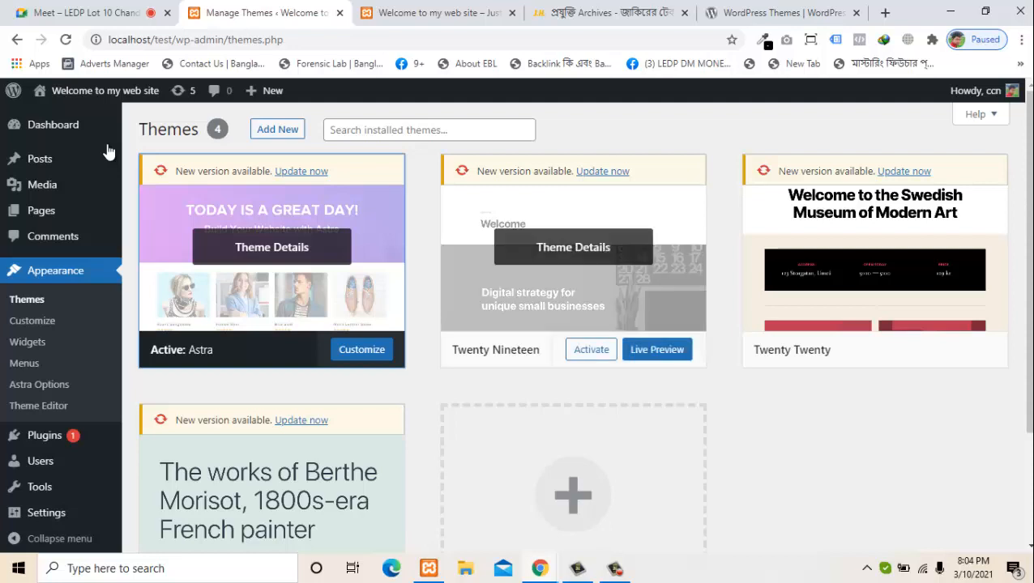
Activate the Twenty Nineteen theme and delete the Astra theme from the site
left_click(591, 349)
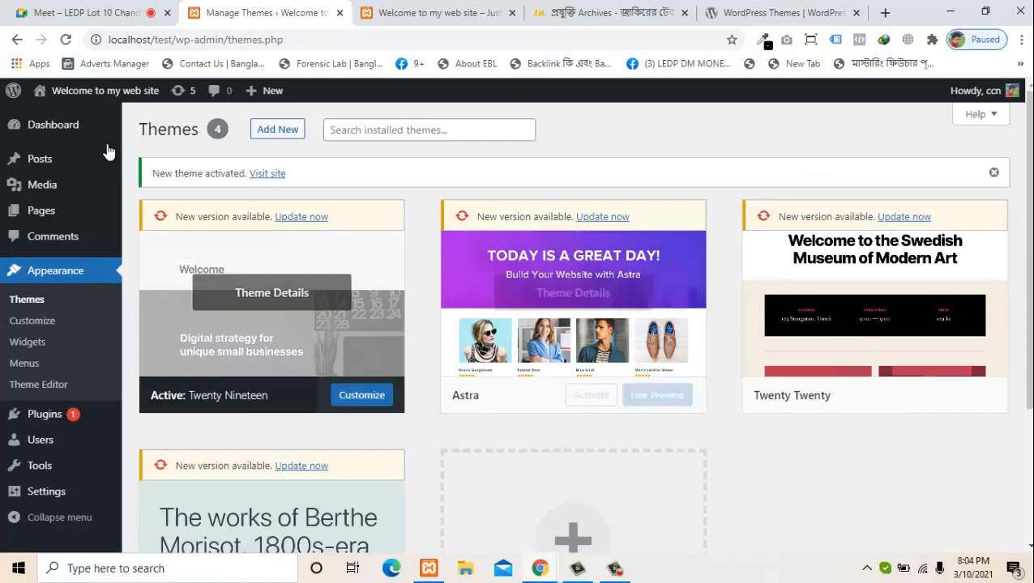
left_click(573, 293)
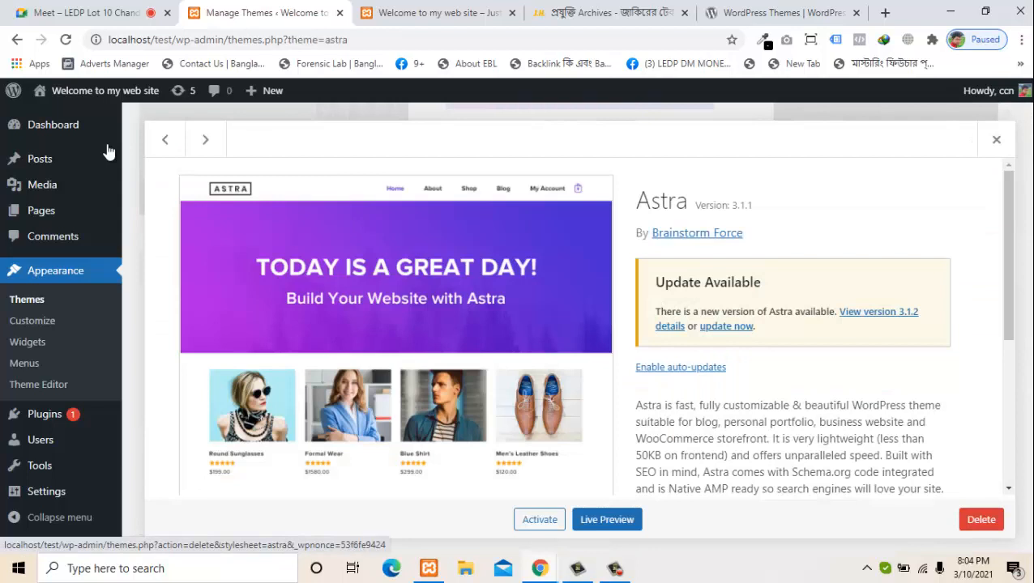
left_click(981, 520)
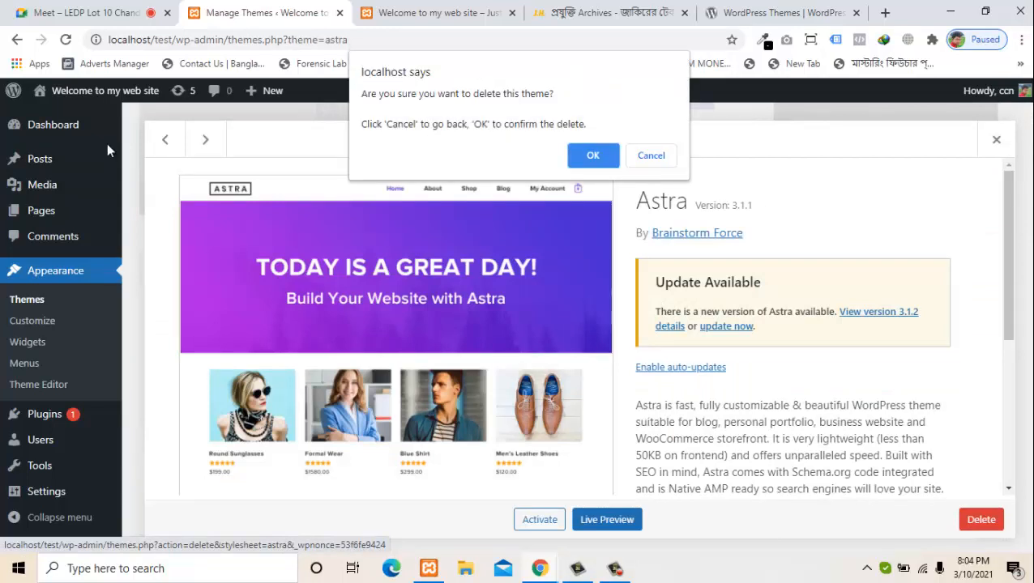
left_click(592, 155)
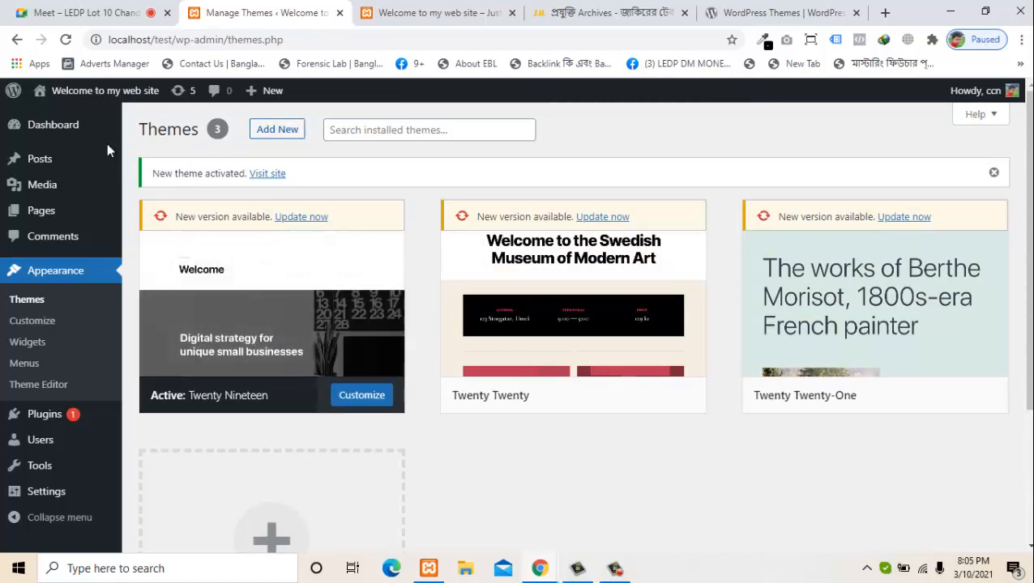
Upload astra.3.0.3.zip from the Compressed downloads folder as a new theme and install it on the site
left_click(277, 130)
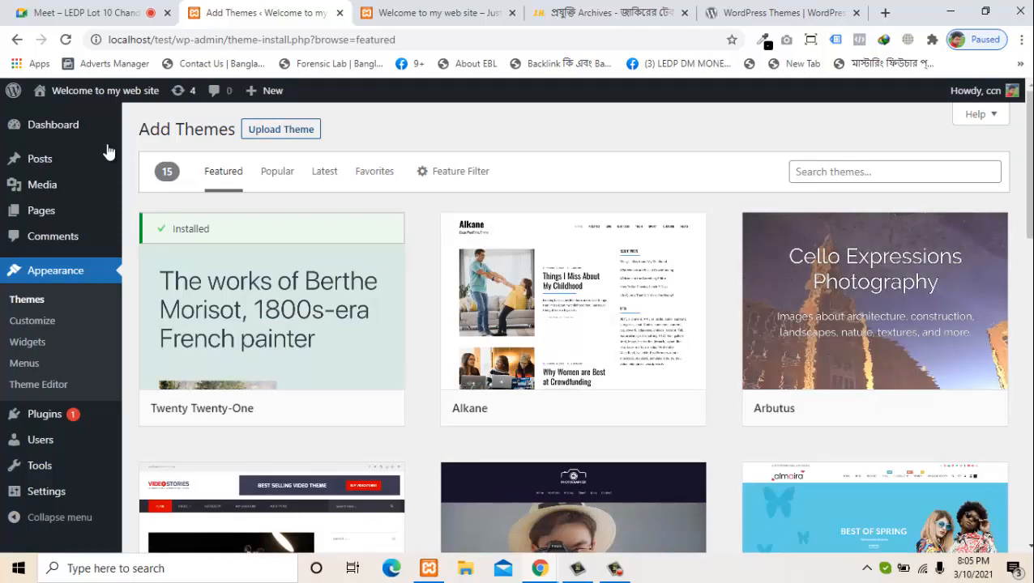
key("Return")
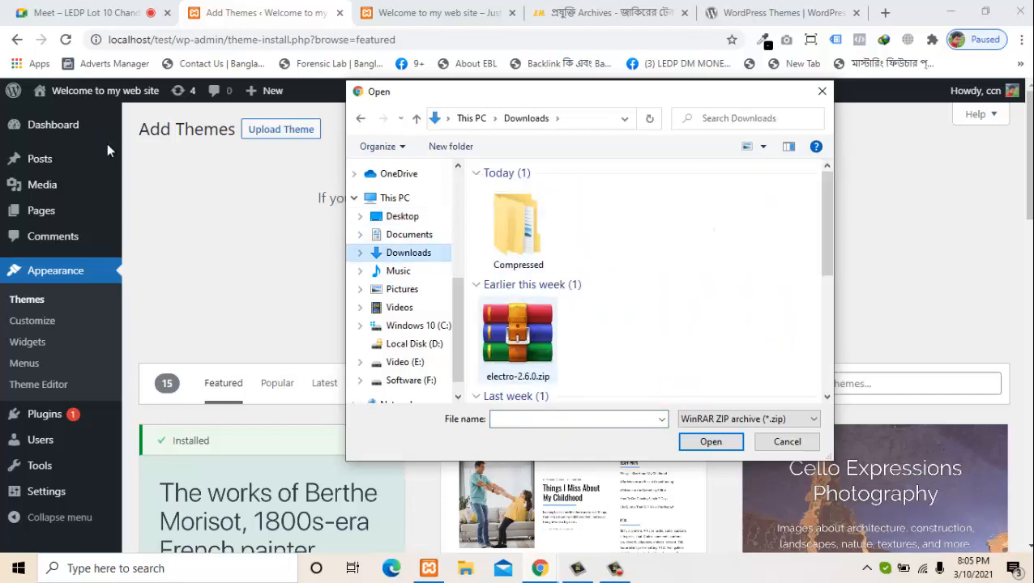
double_click(519, 264)
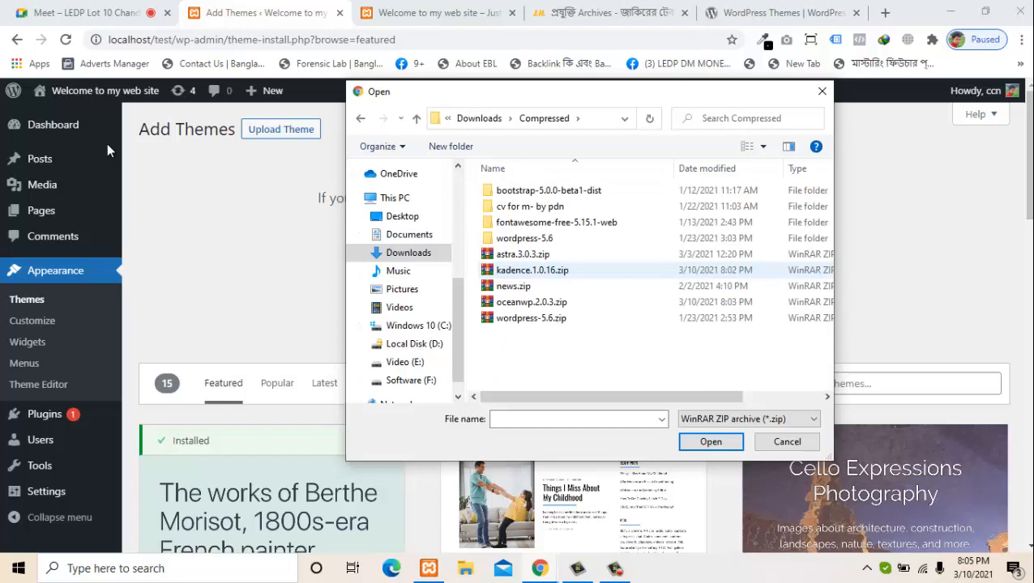
left_click(523, 255)
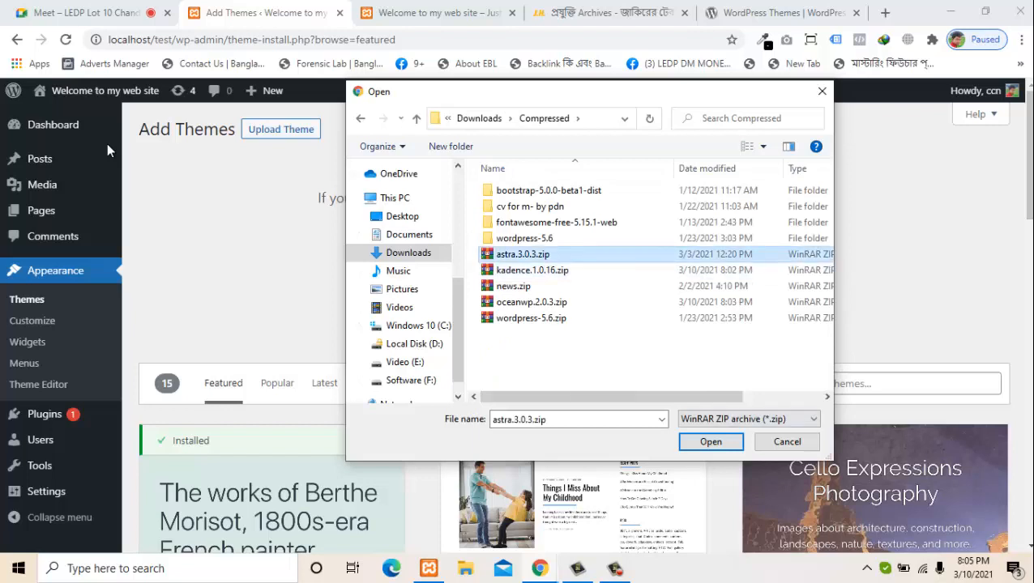
left_click(710, 441)
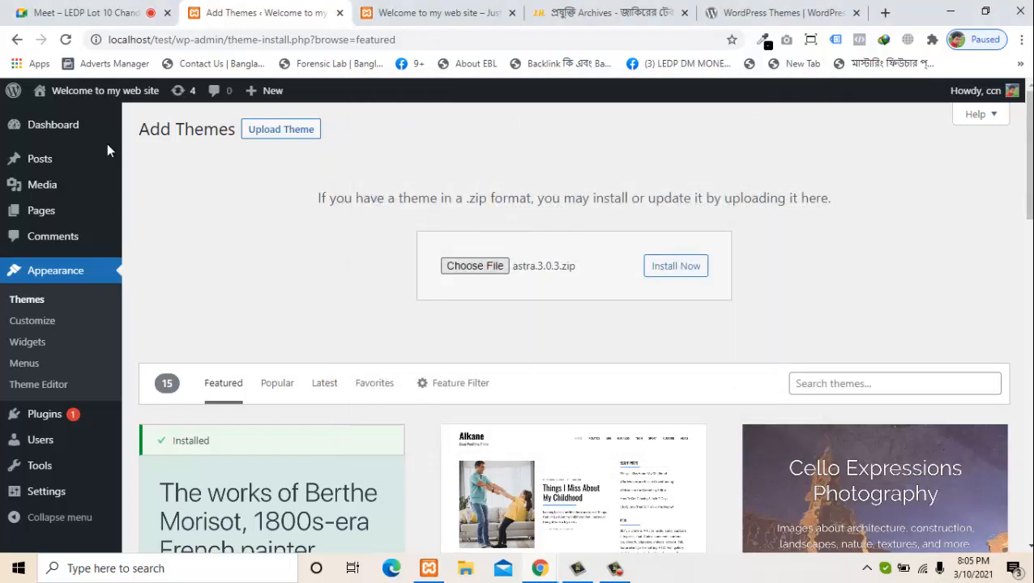
left_click(675, 266)
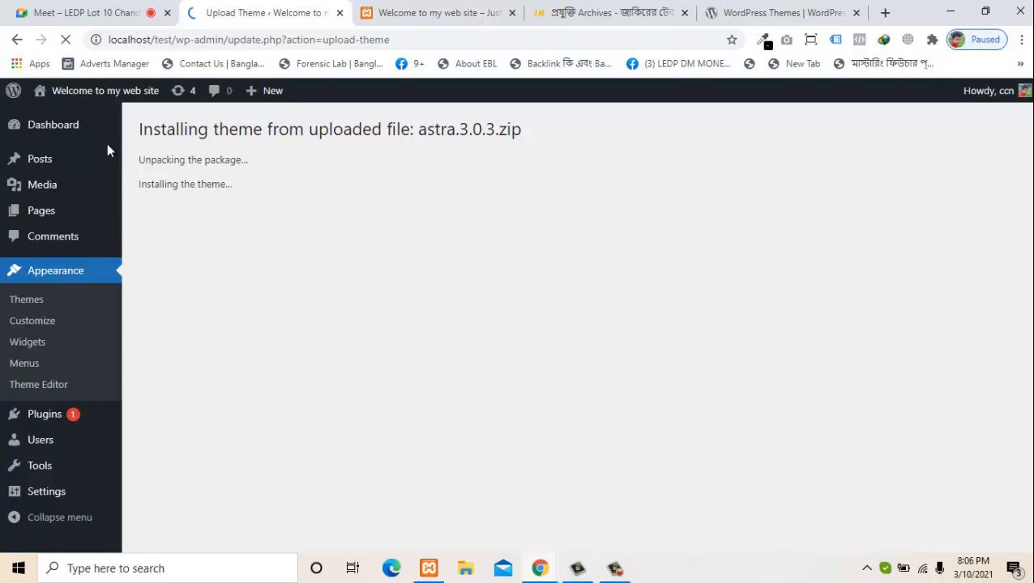
key("F9")
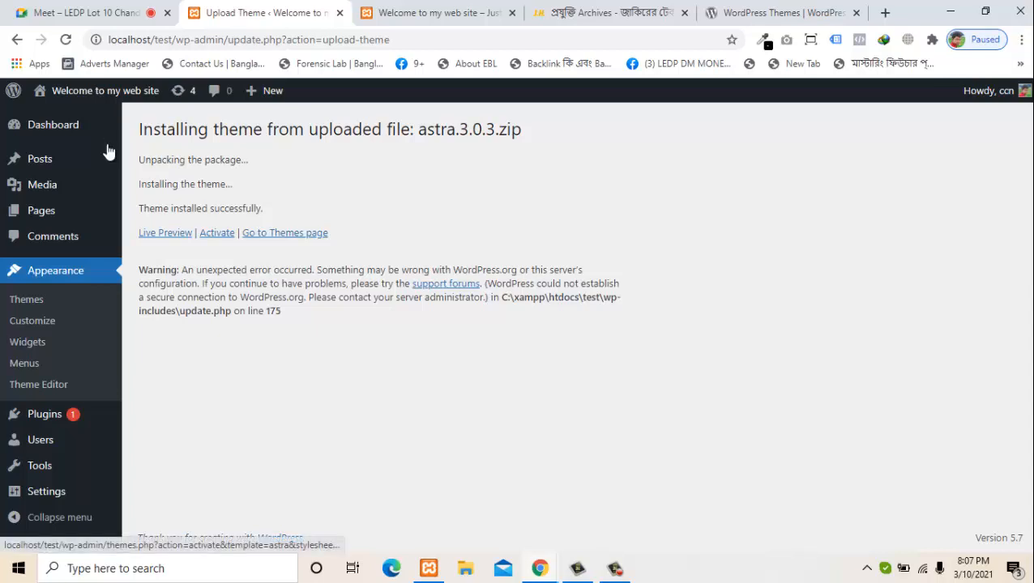
Activate the newly installed Astra theme, check the site's front page, and return to the installed themes
left_click(216, 233)
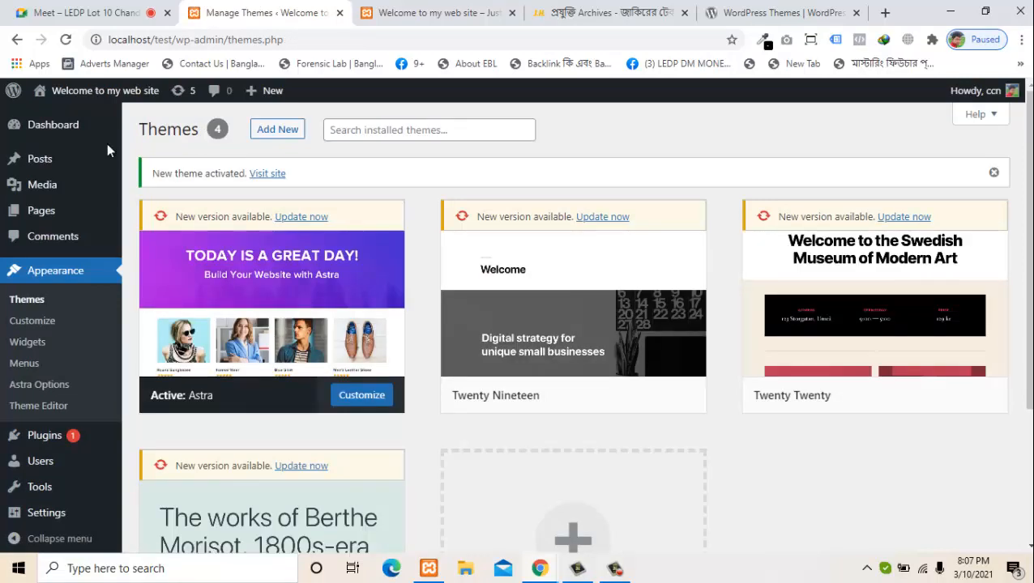
key("ctrl+Tab")
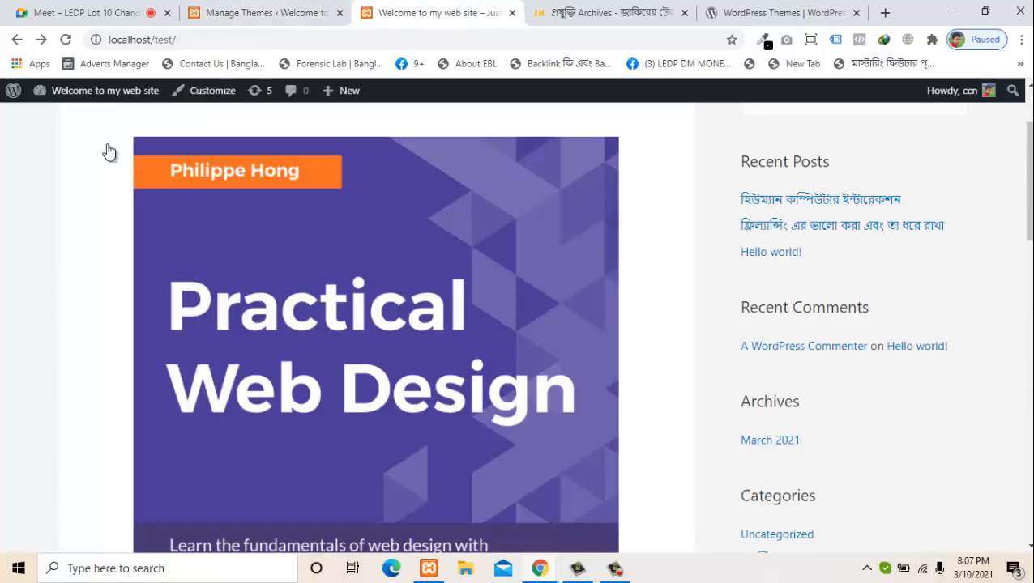
key("ctrl+shift+Tab")
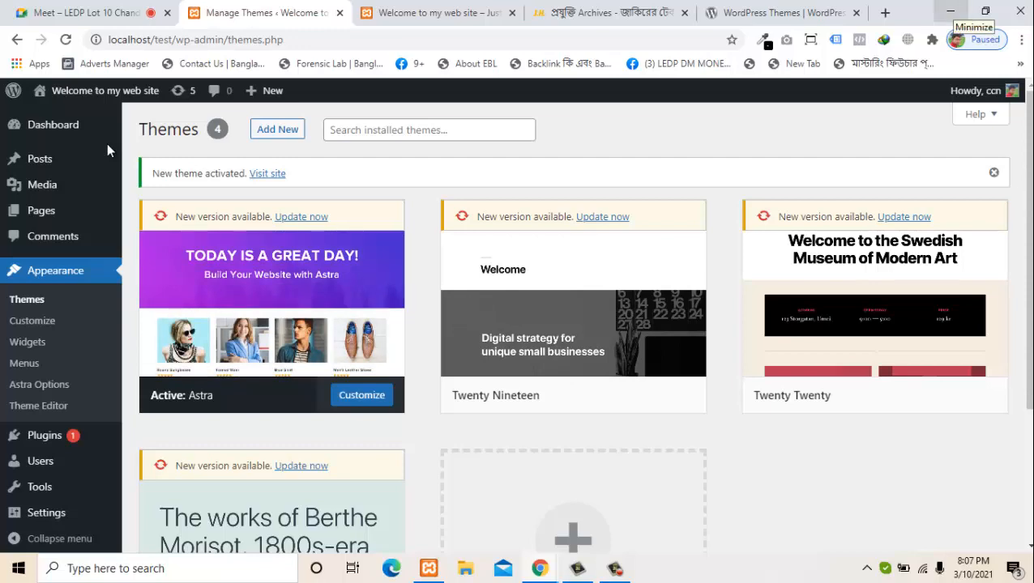
Switch to File Explorer and open the local site's folder test under xampp\htdocs on drive C
key("super+d")
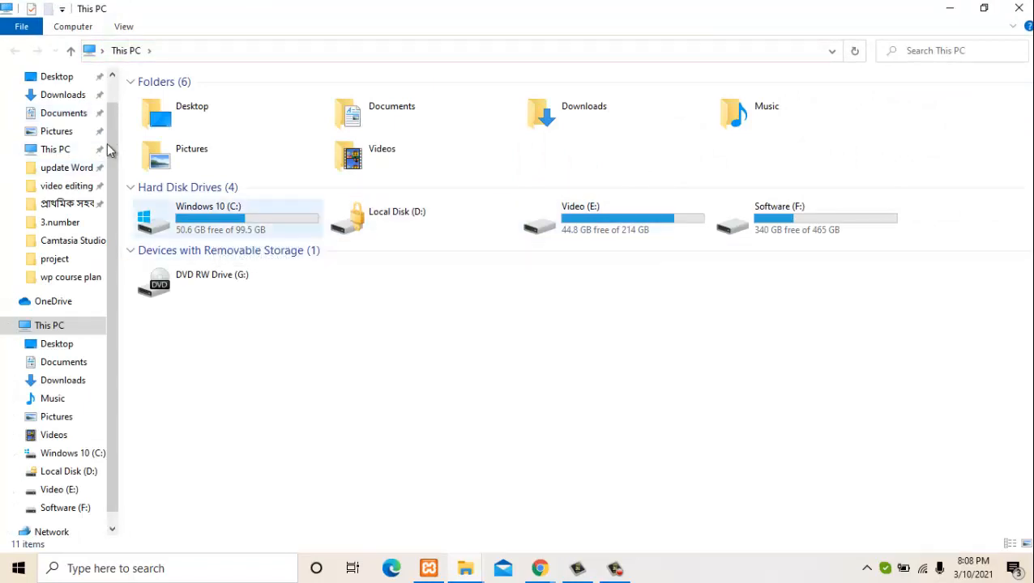
double_click(227, 218)
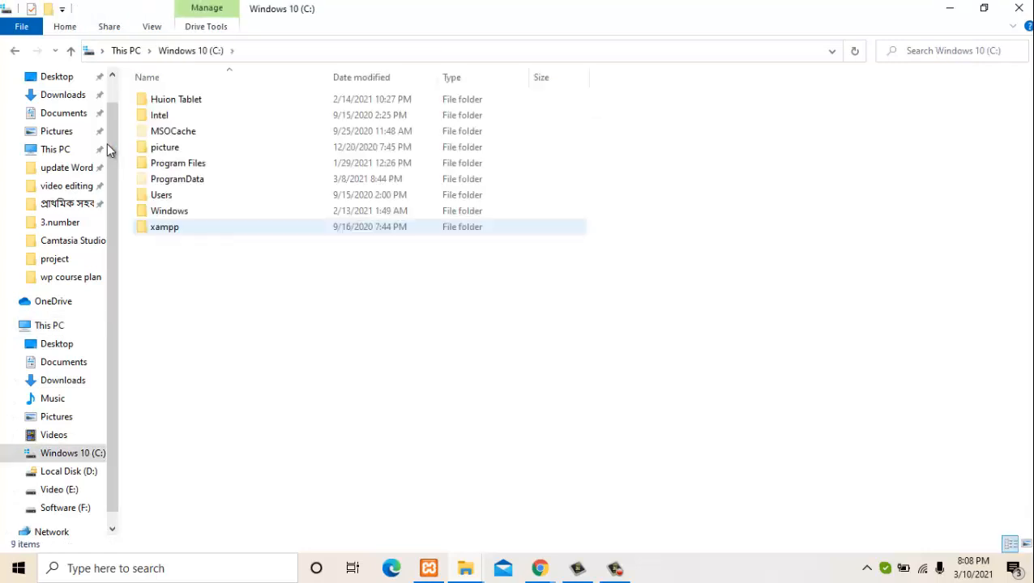
double_click(164, 227)
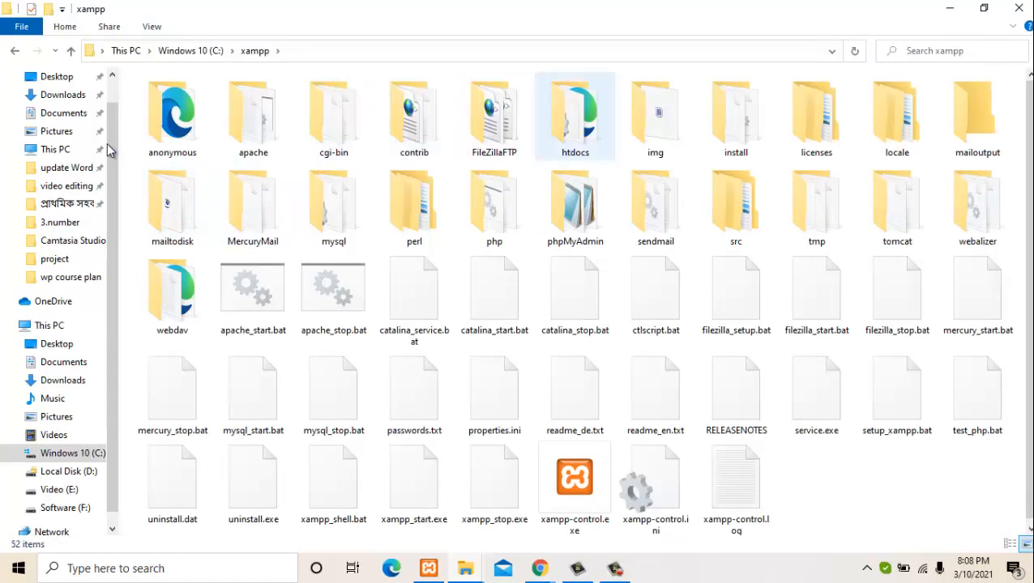
key("Return")
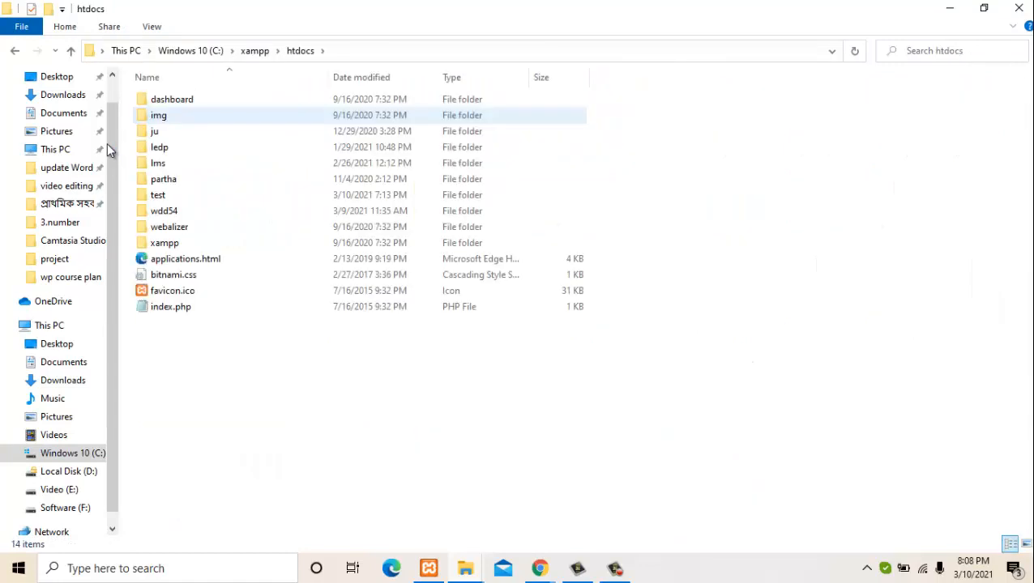
key("Down")
key("Down")
key("Down")
key("Down")
key("Down")
key("Down")
key("Down")
key("Down")
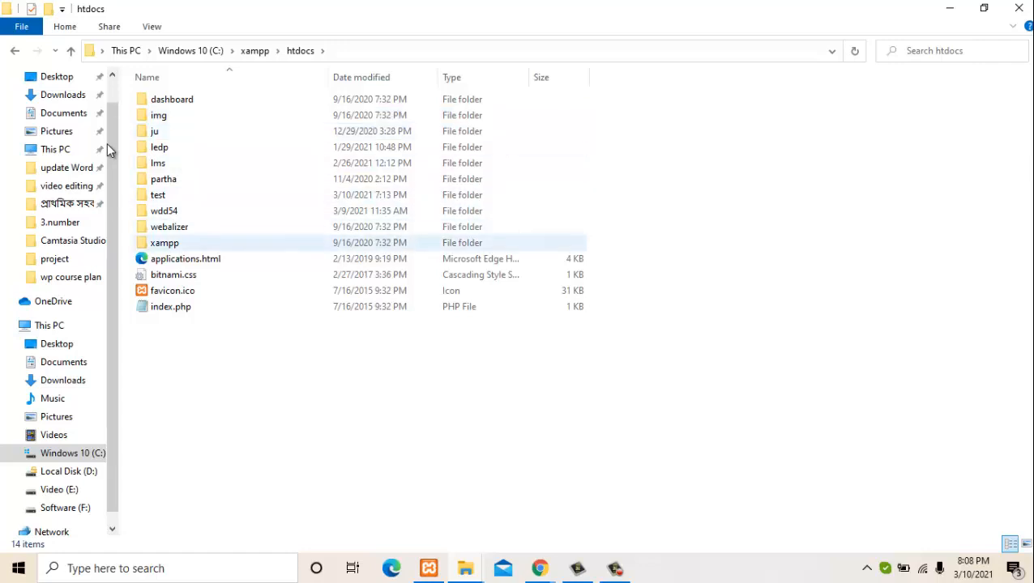
key("Up")
key("Up")
key("Up")
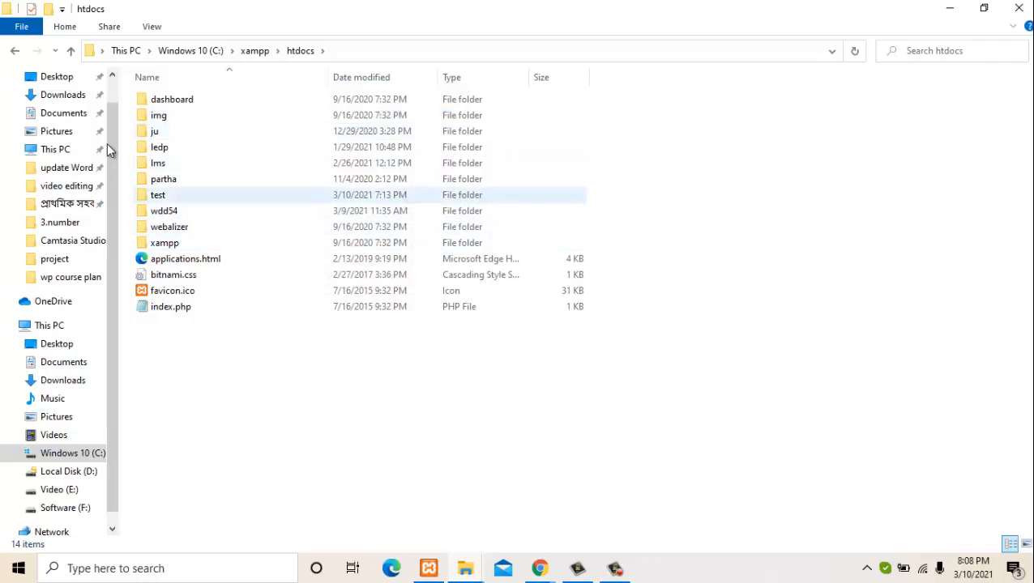
key("Return")
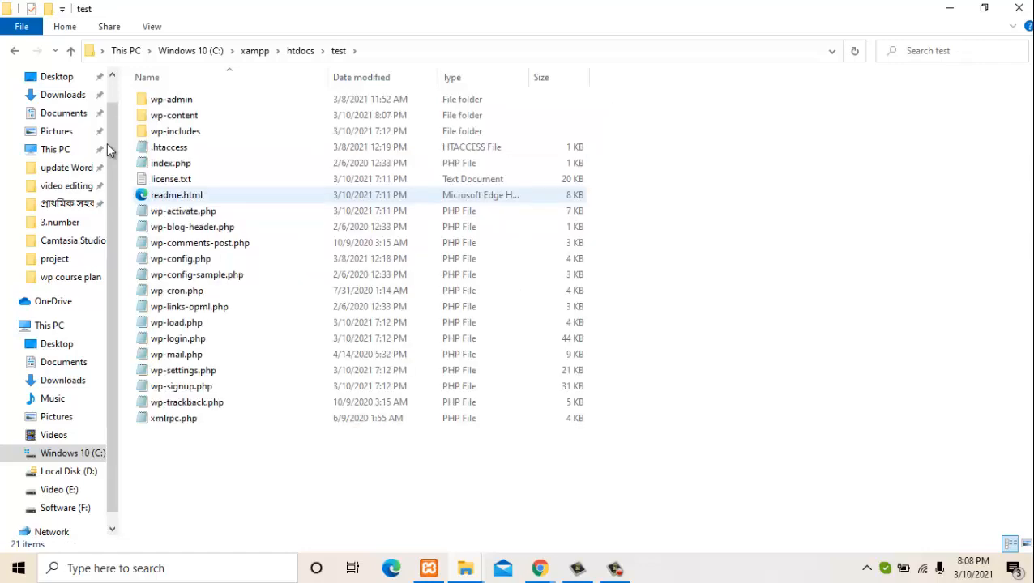
Open the themes folder inside the site's wp-content folder
key("Up")
key("Up")
key("Up")
key("Up")
key("Up")
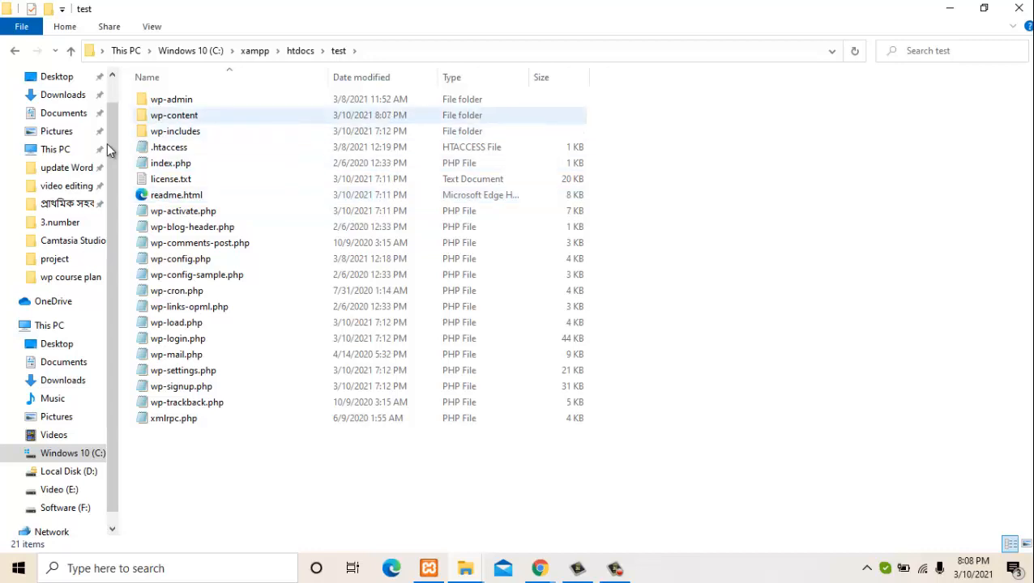
double_click(212, 115)
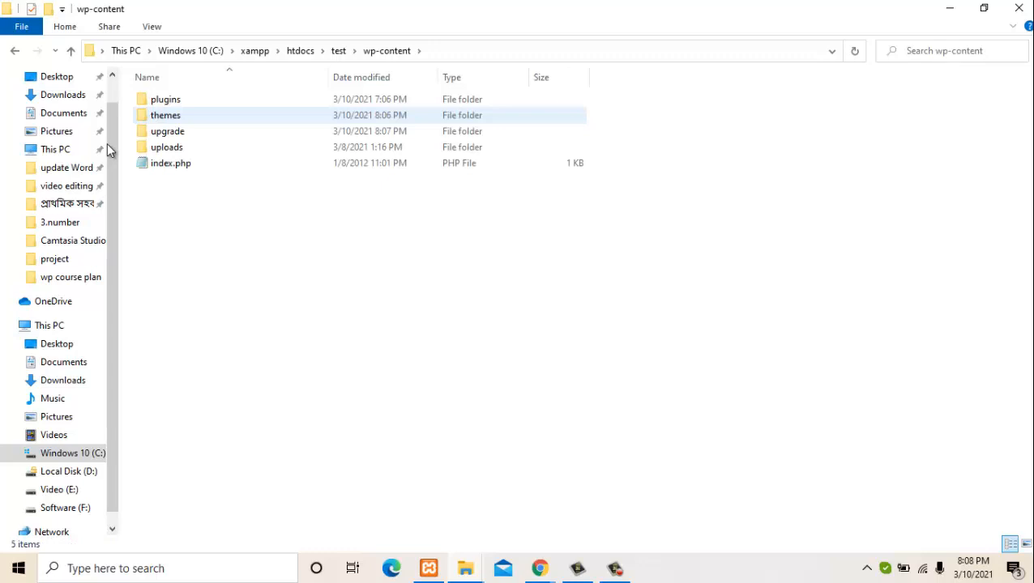
key("Down")
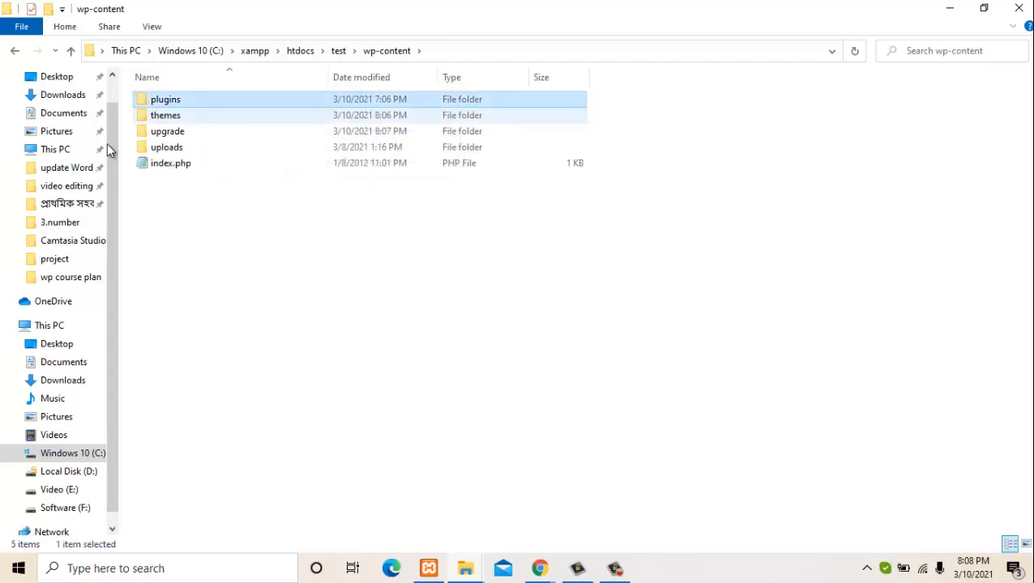
key("Down")
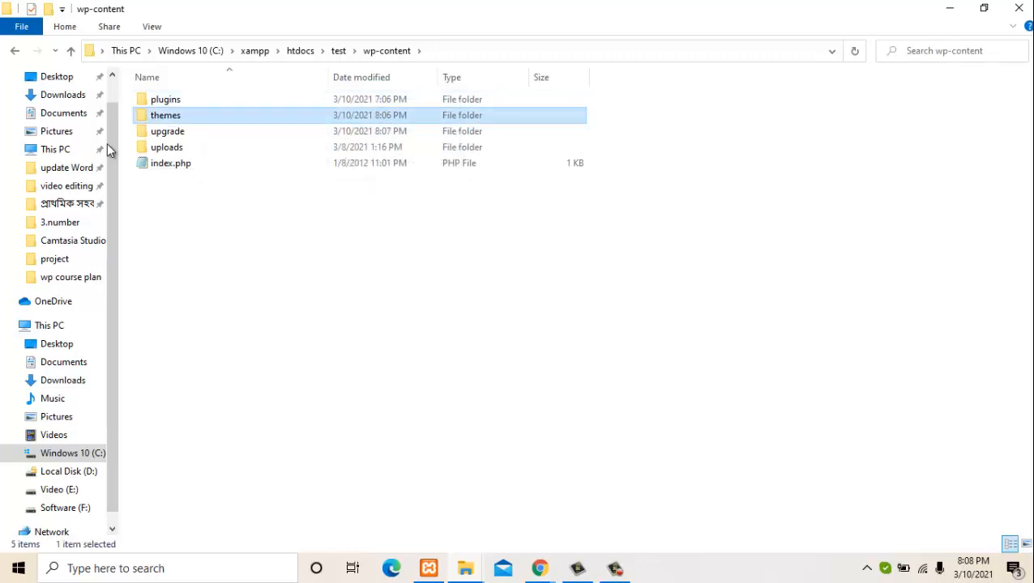
key("Return")
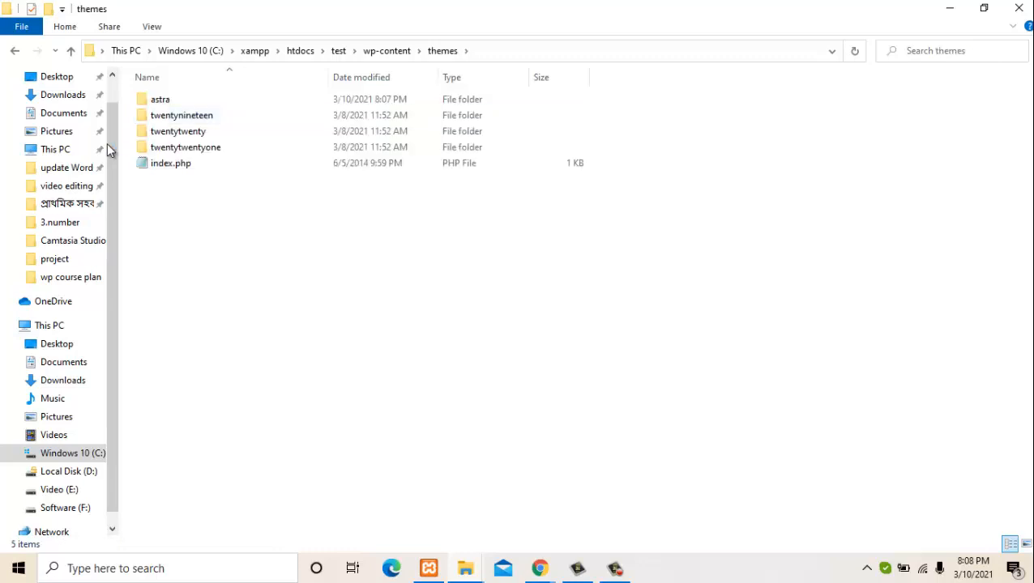
Examine the installed theme folders and the files inside the astra folder, and return to the themes folder
key("Down")
key("Down")
key("Down")
key("Down")
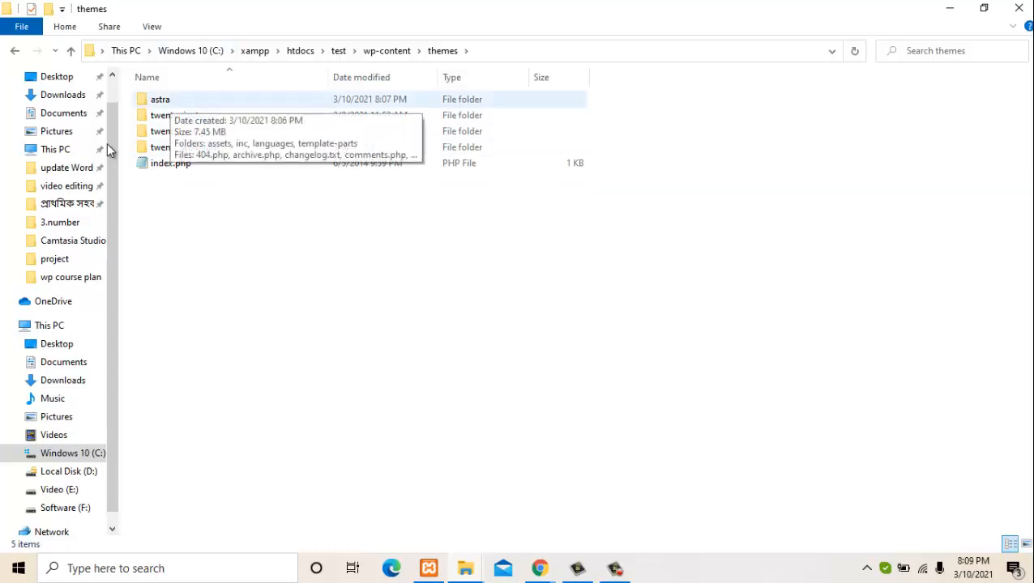
key("Return")
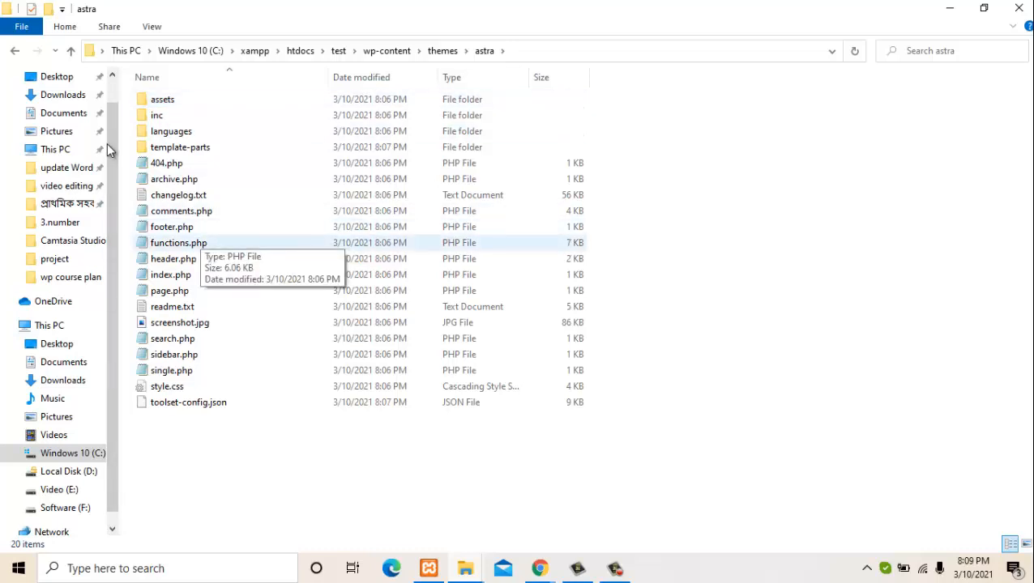
key("BackSpace")
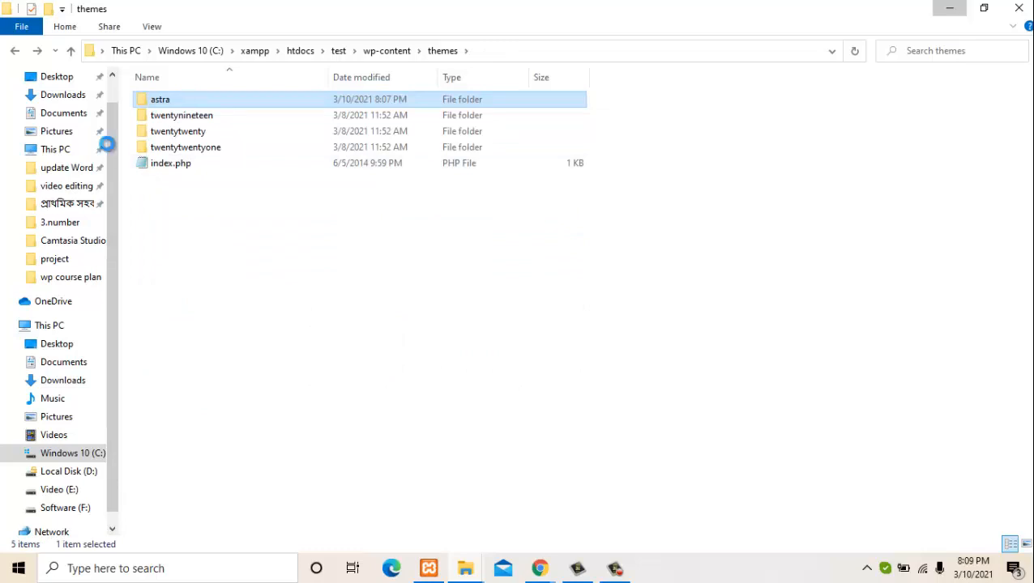
Open the Compressed folder under Downloads in a separate File Explorer window
left_click(108, 149)
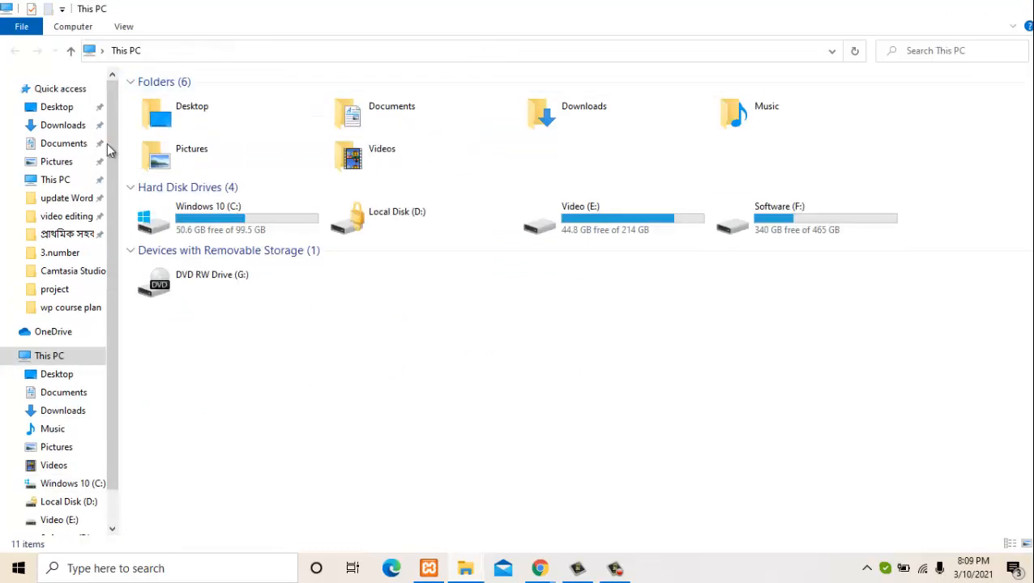
left_click(949, 8)
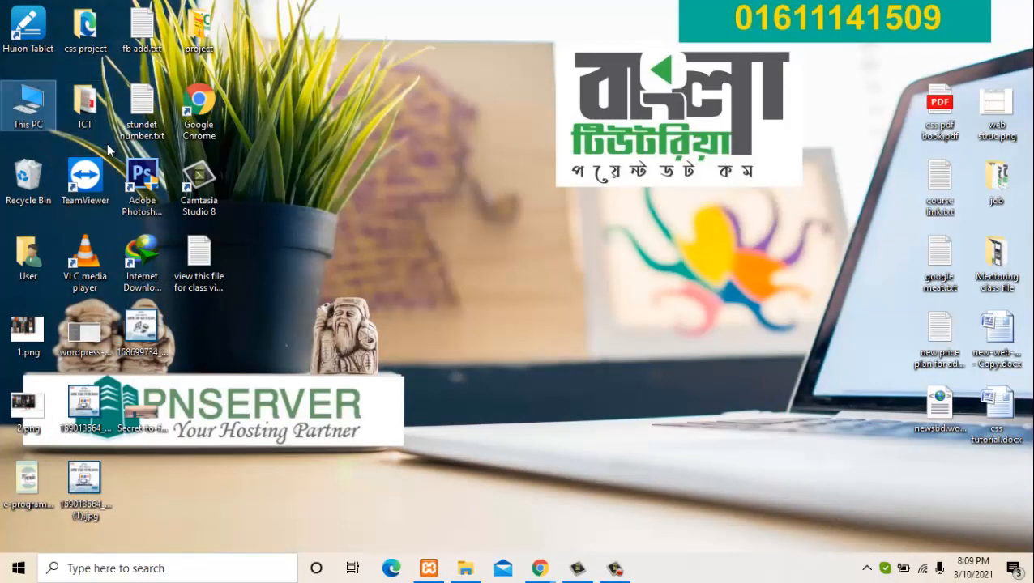
double_click(29, 105)
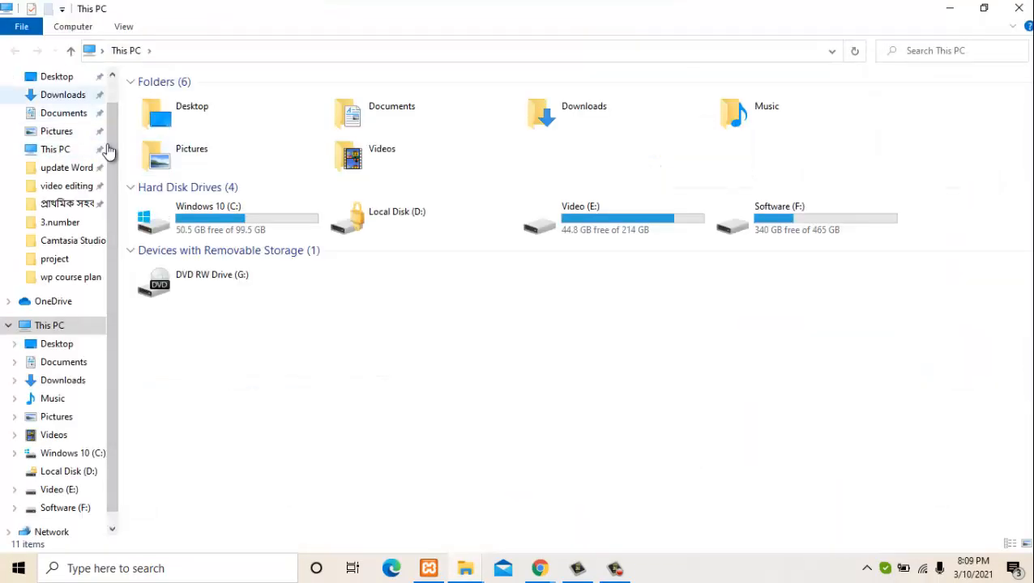
left_click(62, 95)
double_click(171, 136)
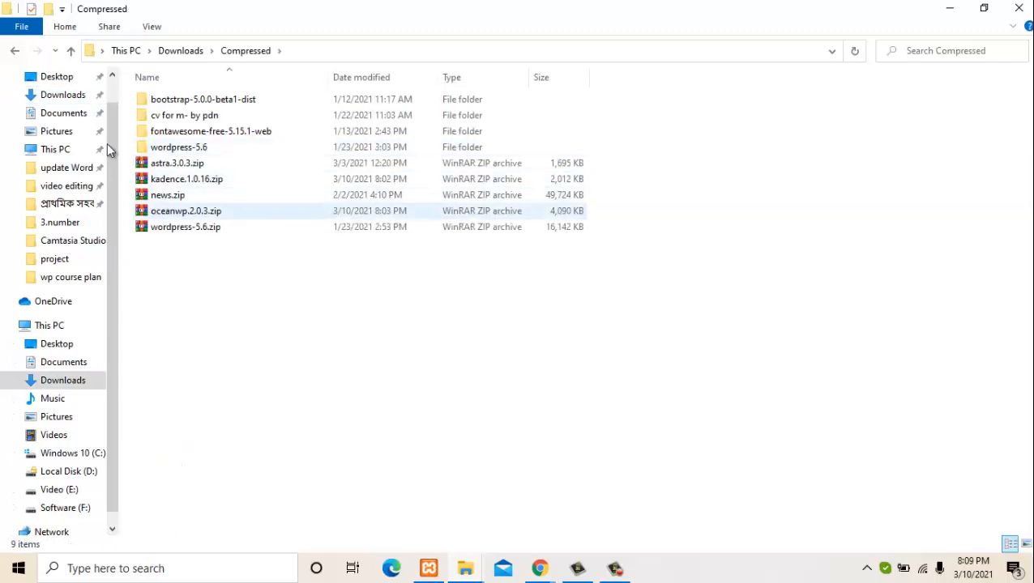
Extract oceanwp.2.0.3.zip with WinRAR into an oceanwp.2.0.3 folder within the Compressed folder
left_click(185, 211)
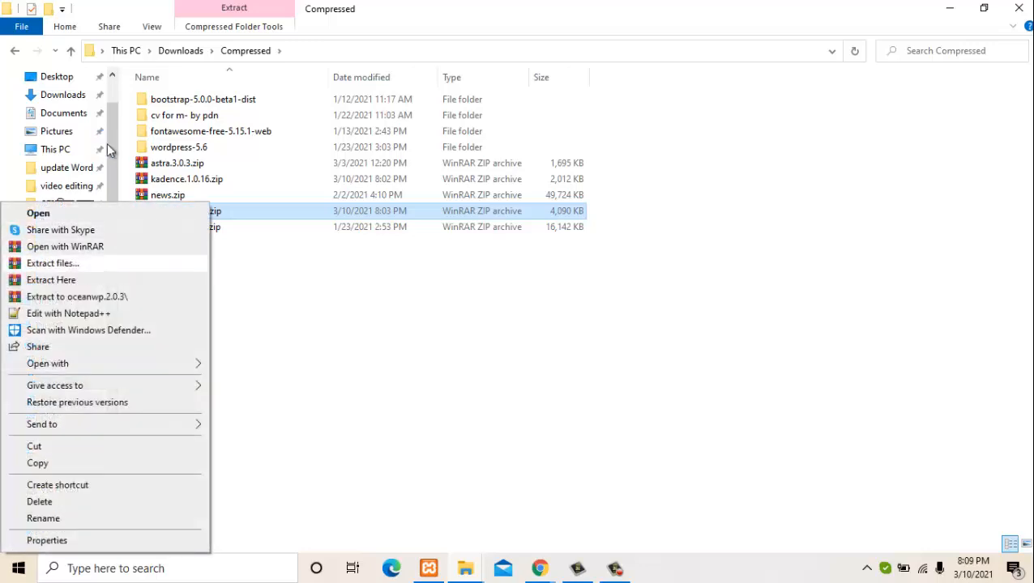
left_click(55, 263)
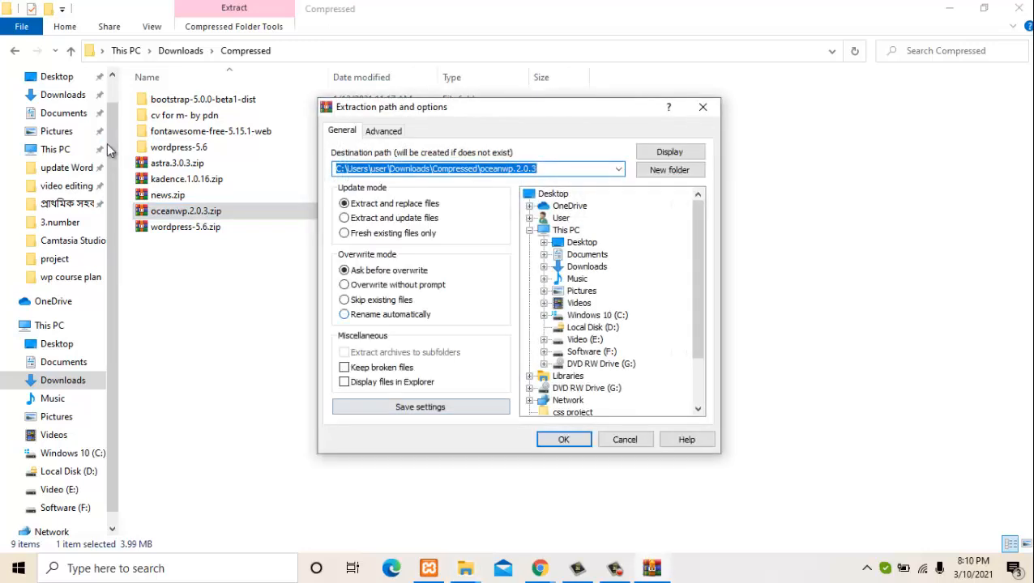
key("Return")
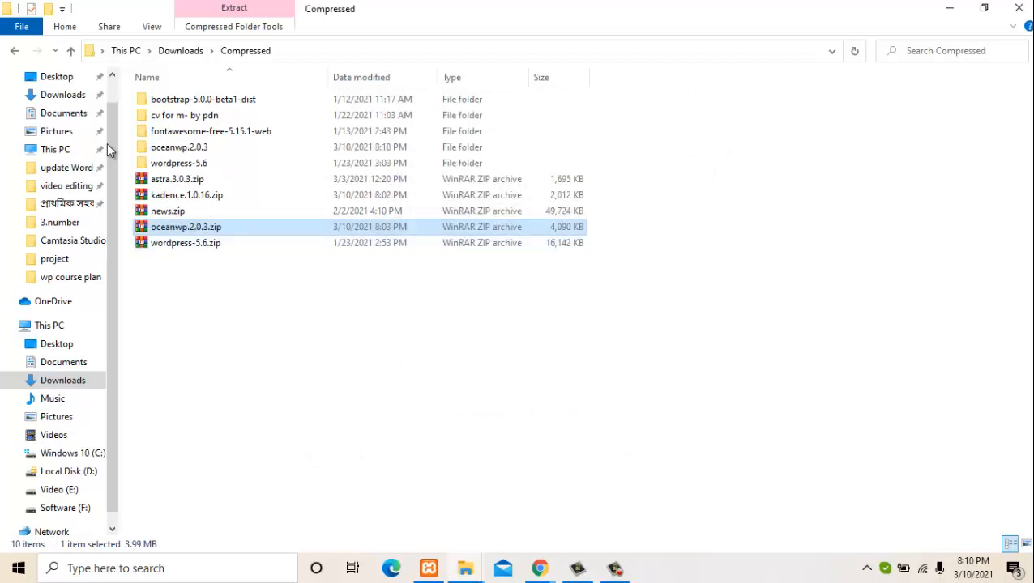
Examine the extracted oceanwp.2.0.3 folder and the theme files in its inner oceanwp folder, and return to oceanwp.2.0.3
key("Up")
key("Up")
key("Up")
key("Up")
key("Up")
key("Return")
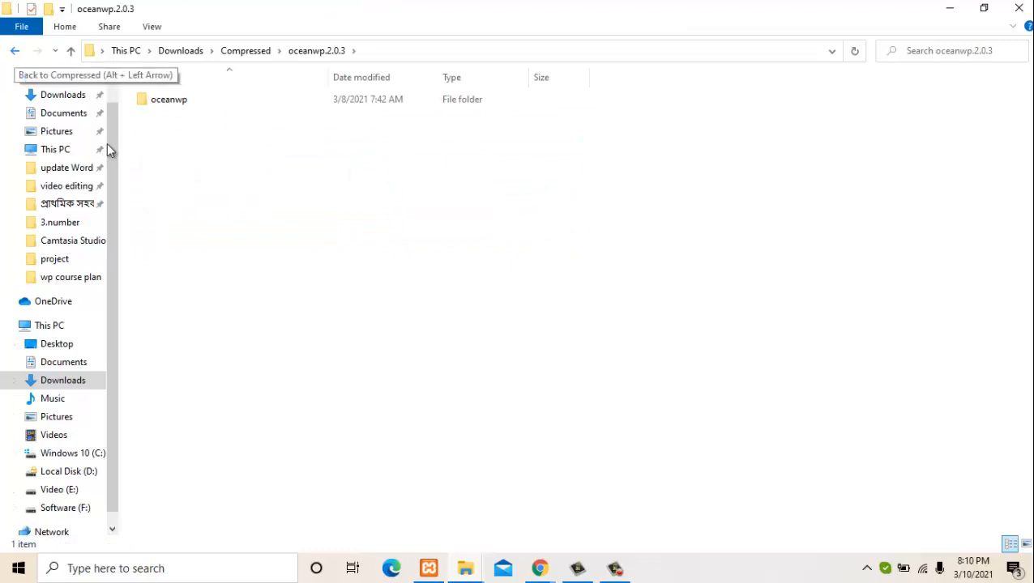
key("alt+Left")
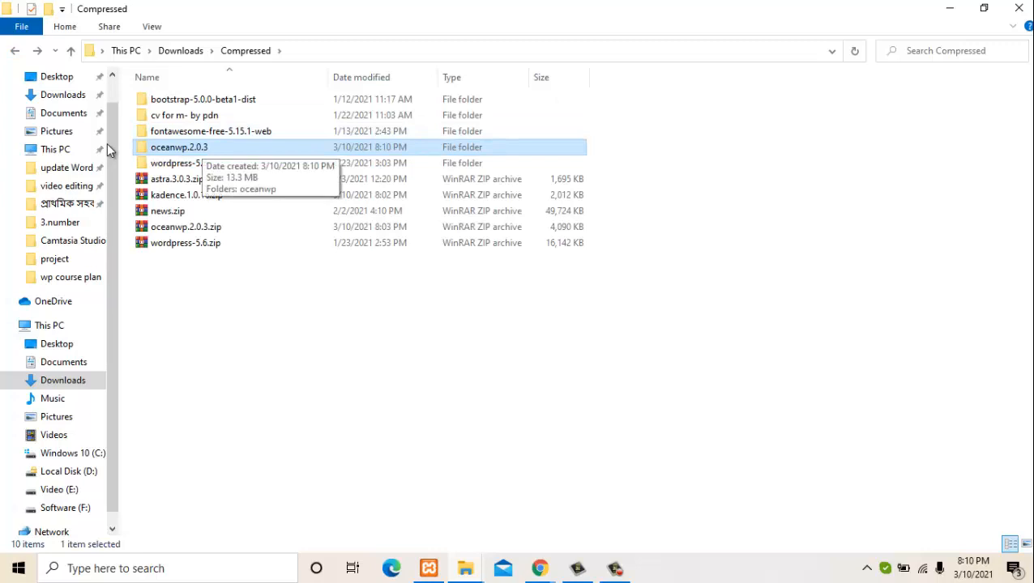
key("Return")
key("Down")
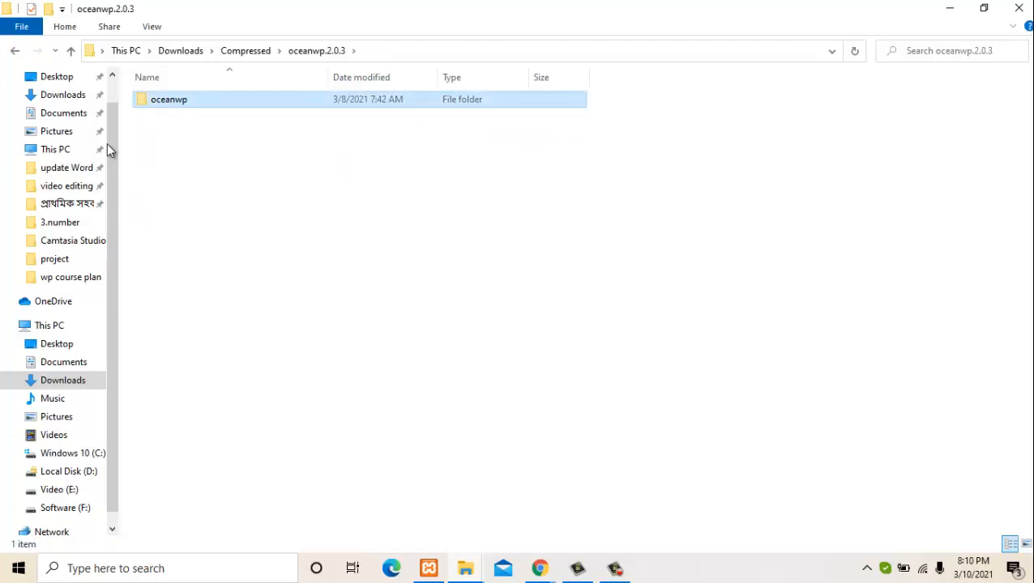
key("Return")
key("Up")
key("Up")
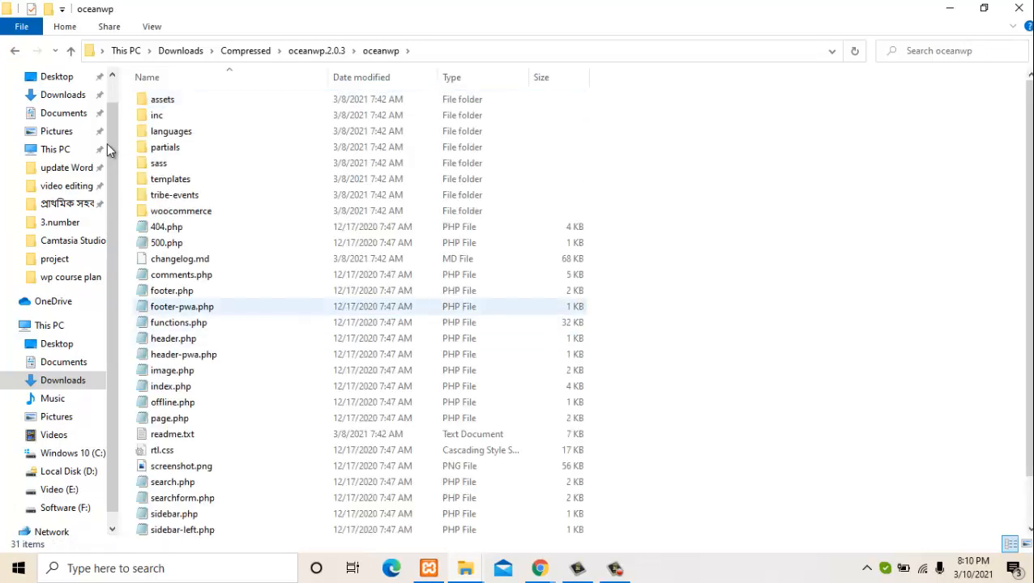
key("Down")
key("Up")
key("Up")
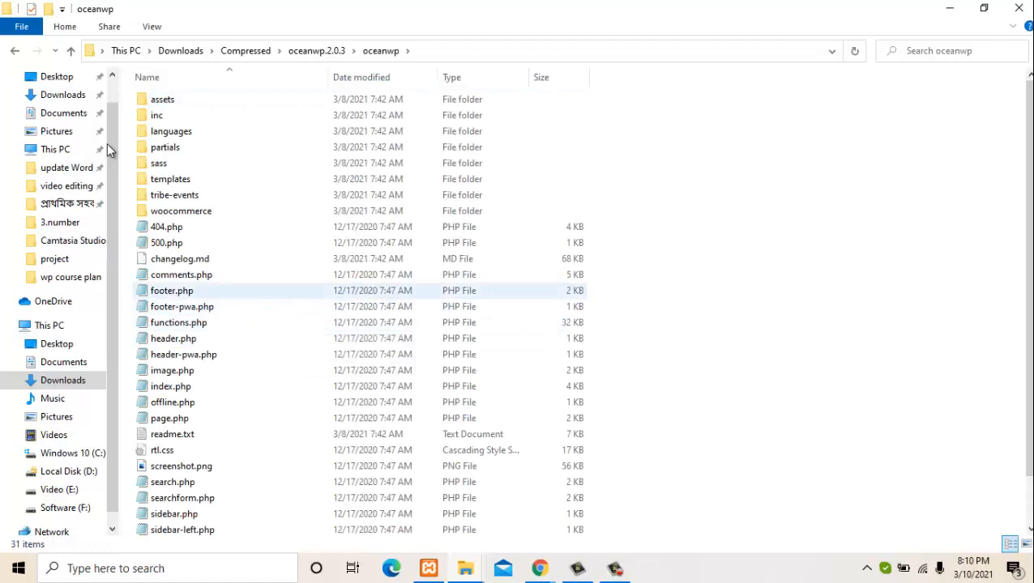
key("alt+Up")
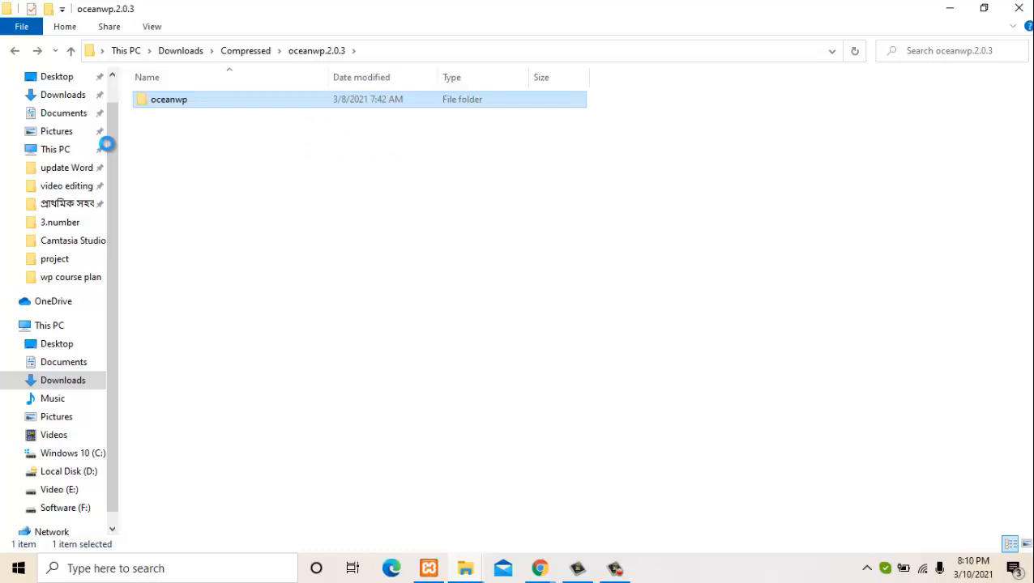
Copy the extracted oceanwp folder into the site's wp-content themes folder
right_click(238, 98)
left_click(37, 426)
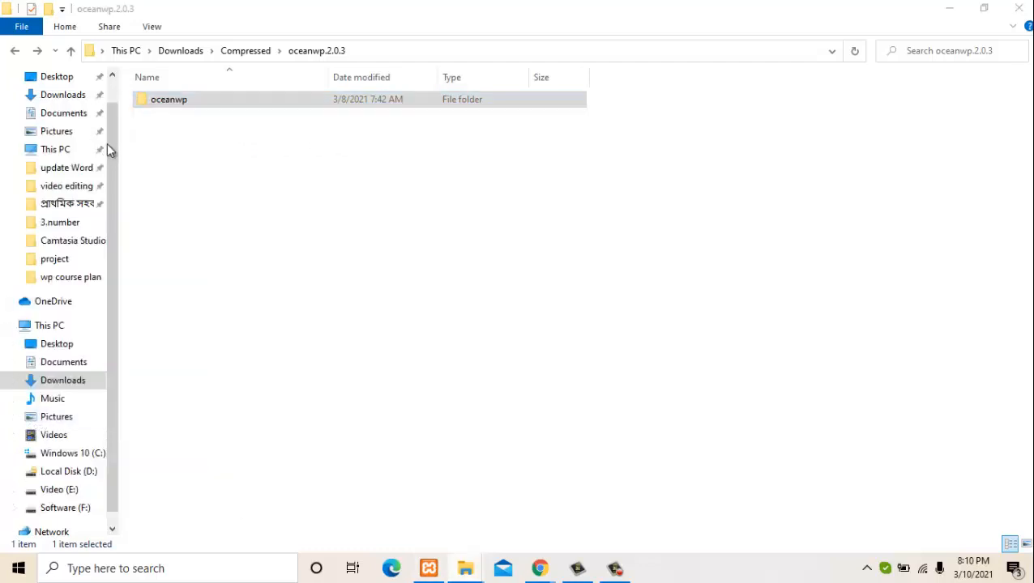
left_click(465, 569)
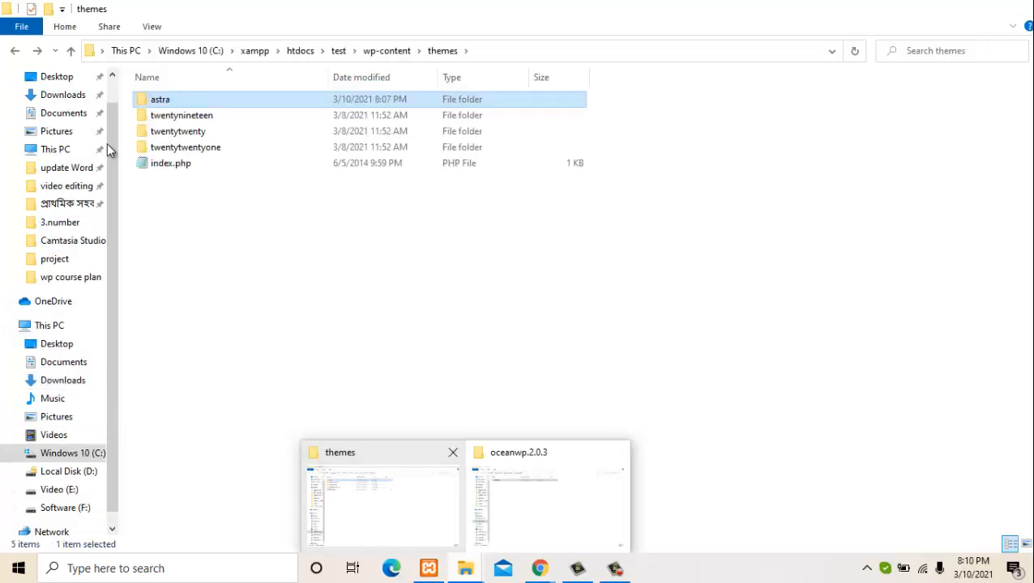
left_click(382, 503)
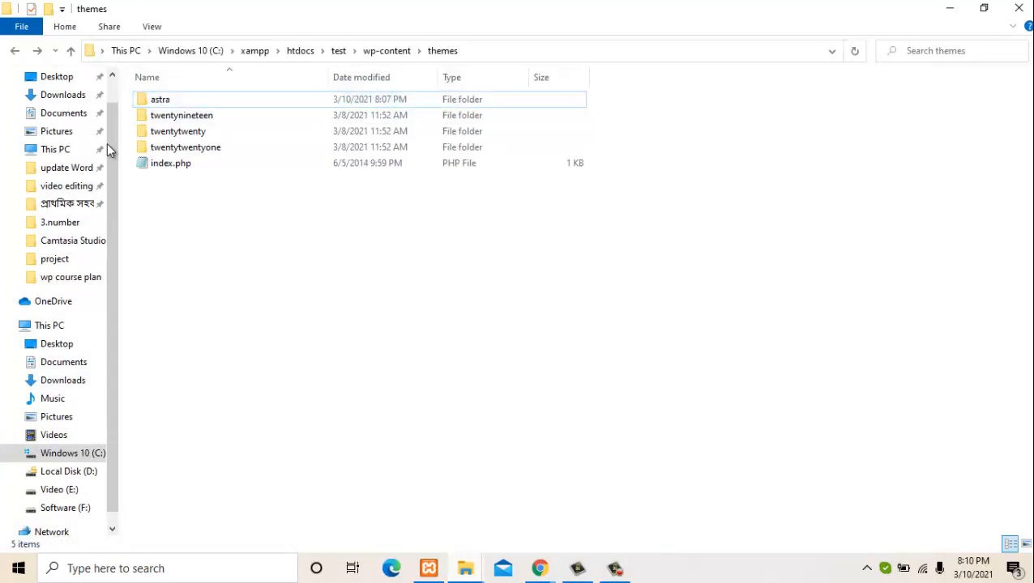
right_click(271, 299)
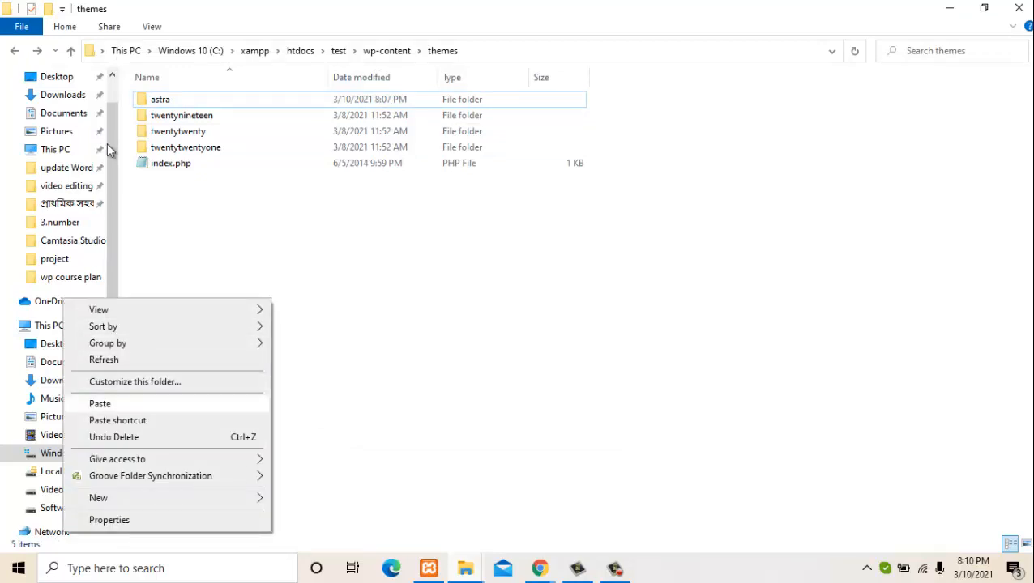
left_click(99, 403)
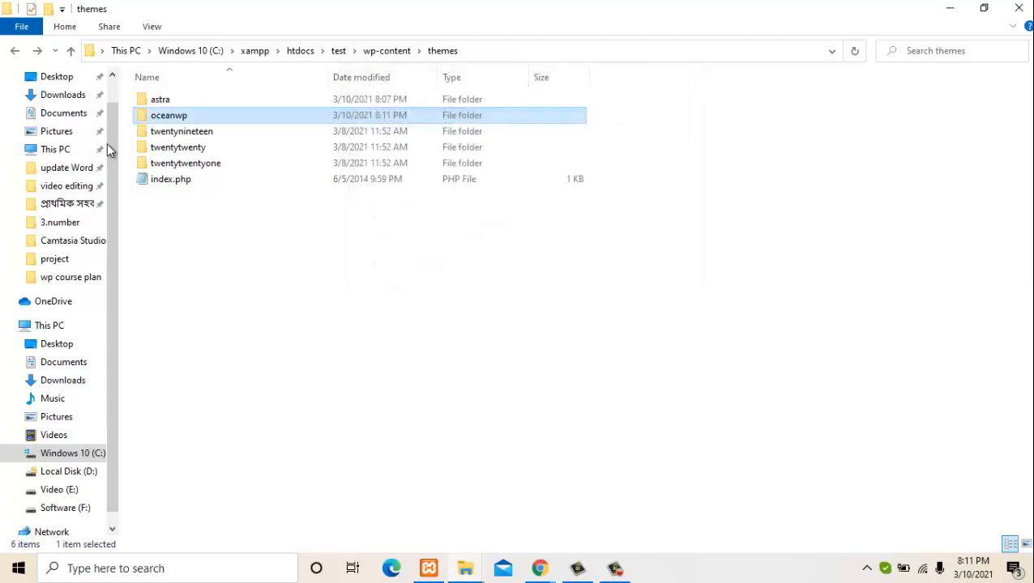
Switch to Chrome and reload the WordPress Themes page to check the installed themes for OceanWP
left_click(540, 569)
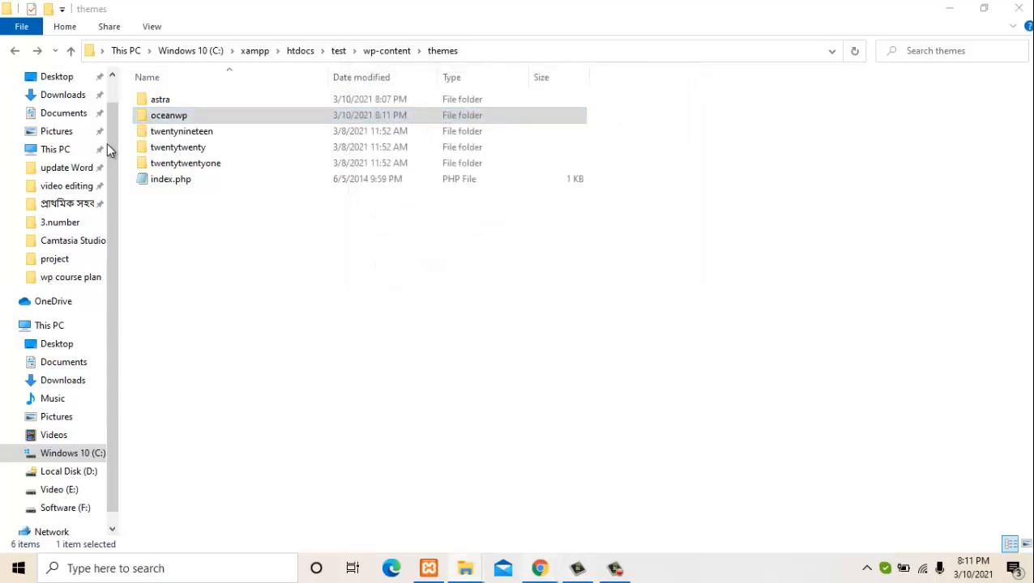
left_click(458, 504)
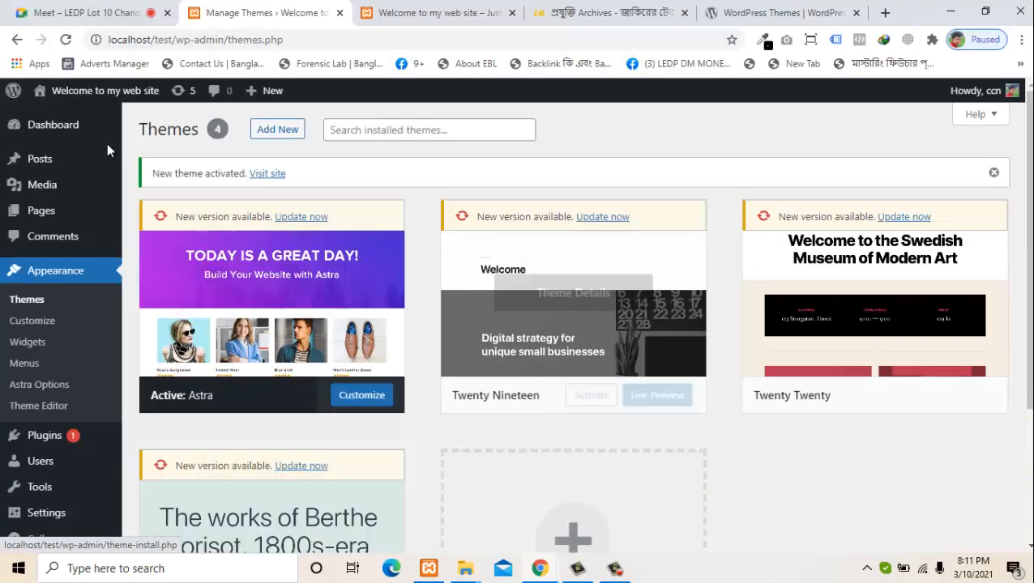
left_click_drag(1029, 243, 1029, 263)
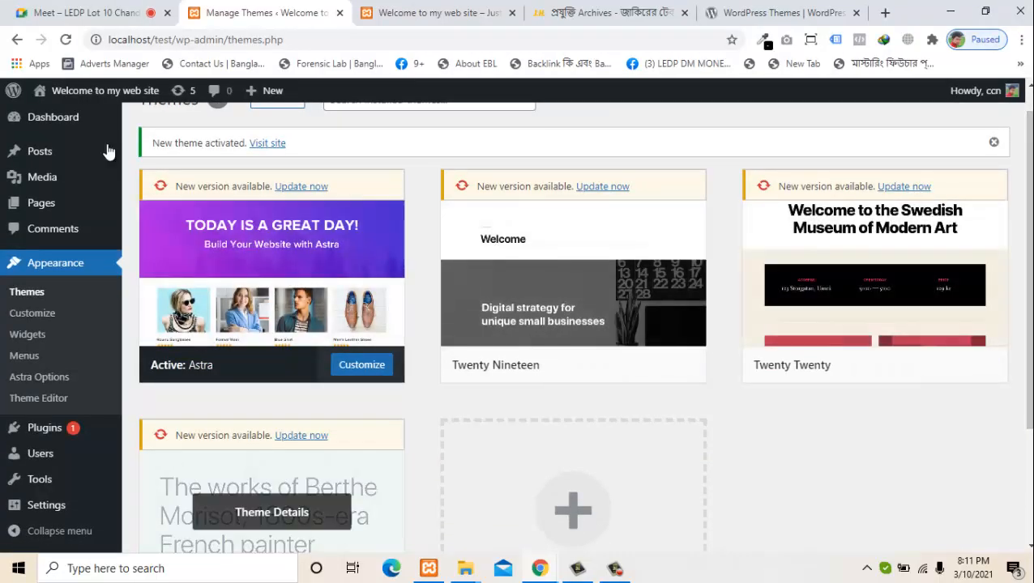
scroll(573, 324, "down", 1)
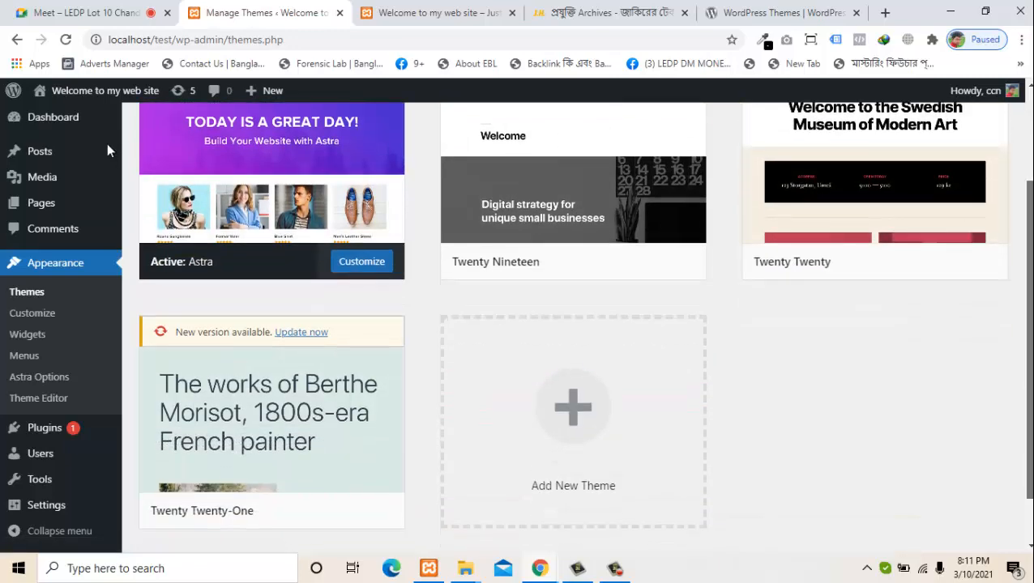
scroll(573, 324, "up", 2)
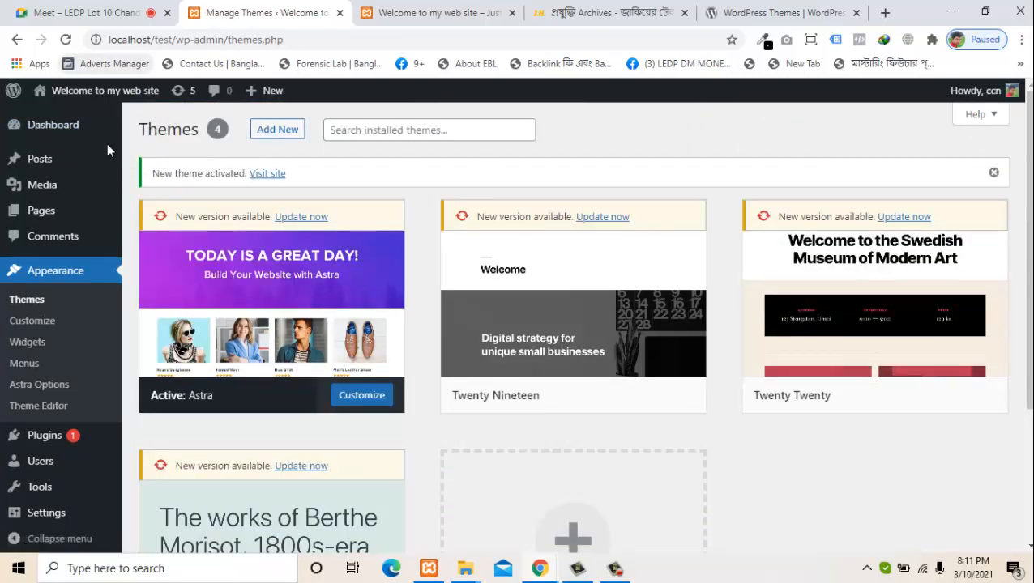
left_click(66, 40)
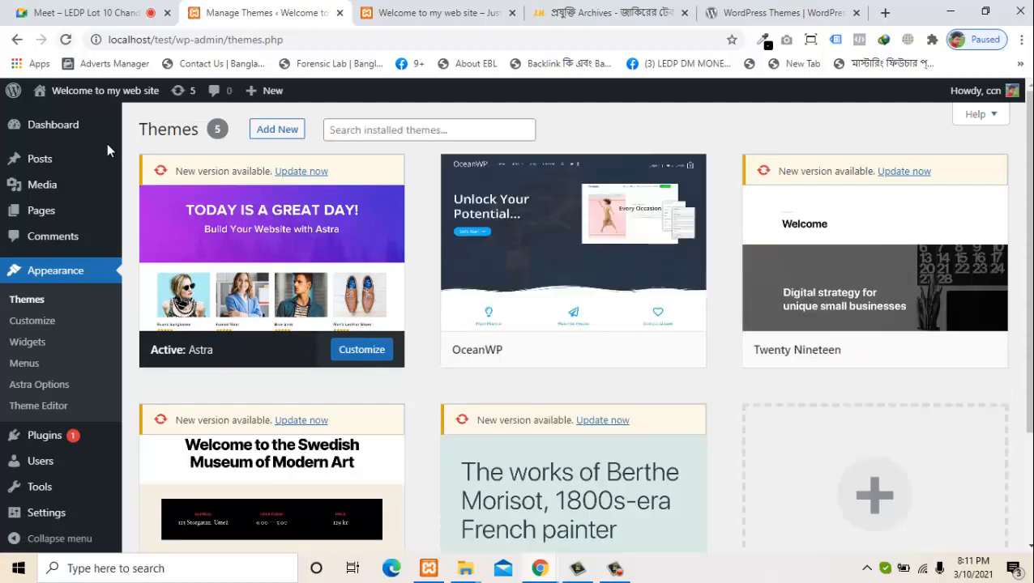
mouse_move(573, 247)
Review the oceanwp.2.0.3 and themes folders in File Explorer and close both windows
left_click(465, 567)
left_click(547, 499)
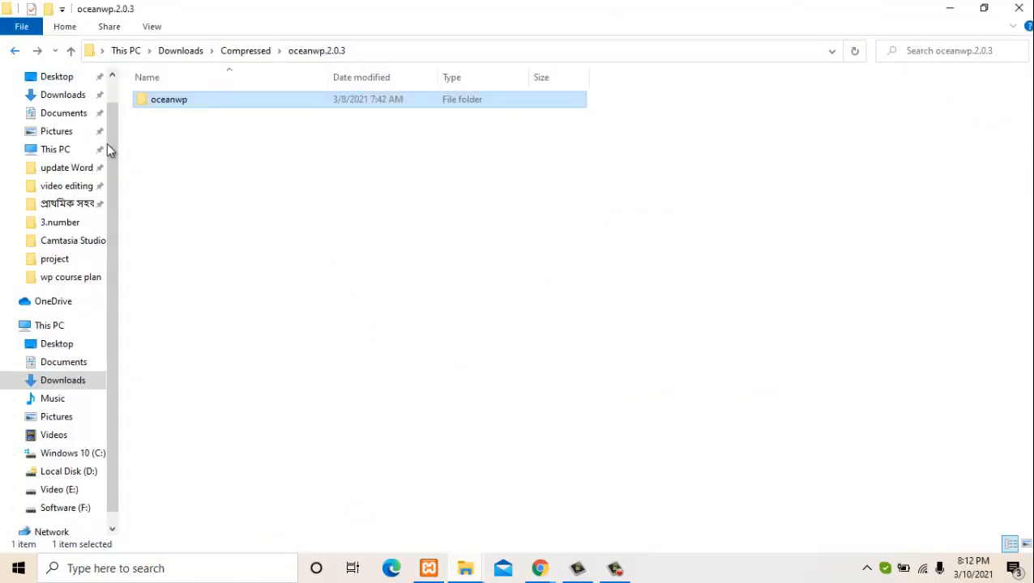
mouse_move(465, 568)
left_click(375, 496)
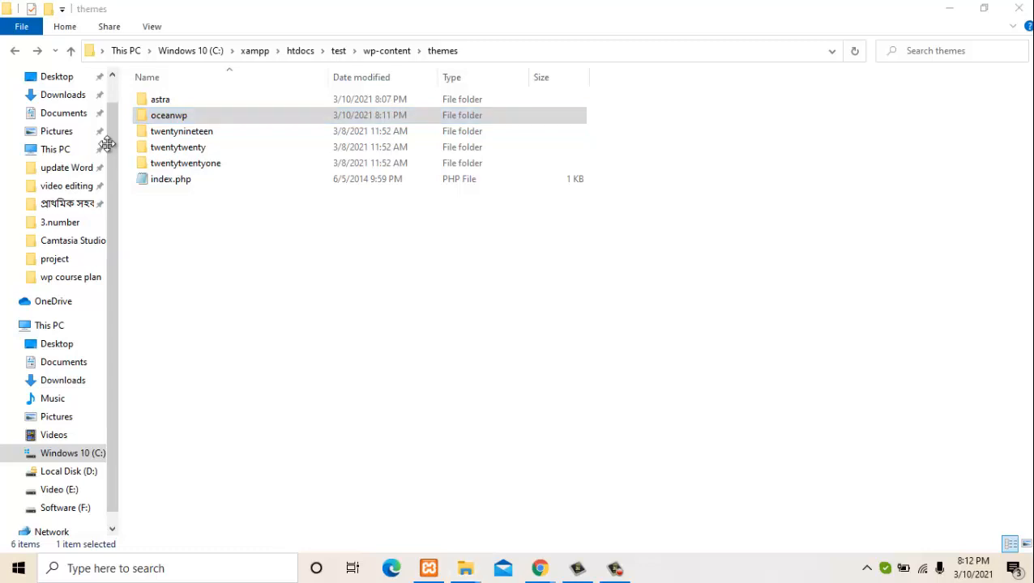
left_click(1018, 8)
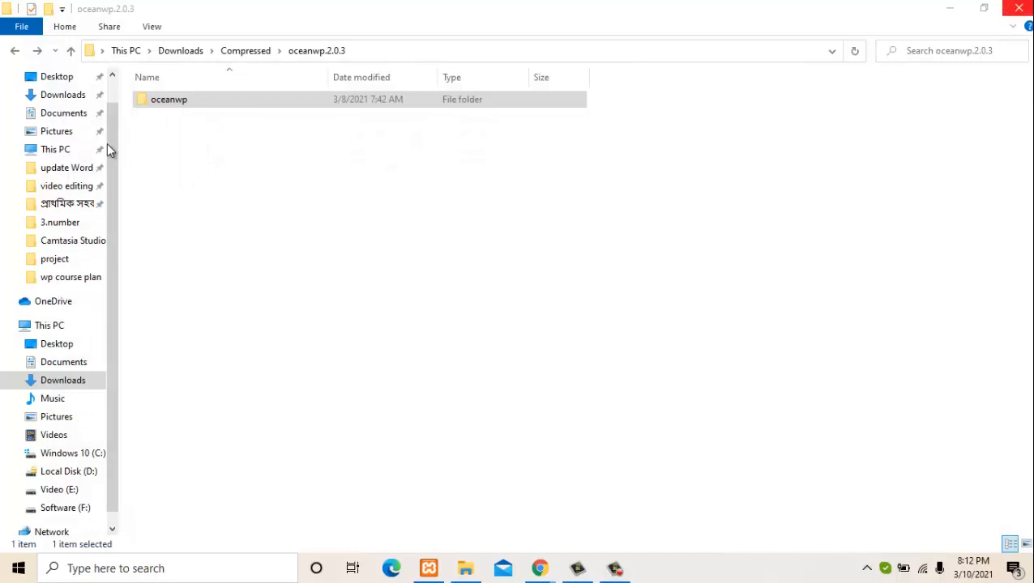
left_click(1019, 8)
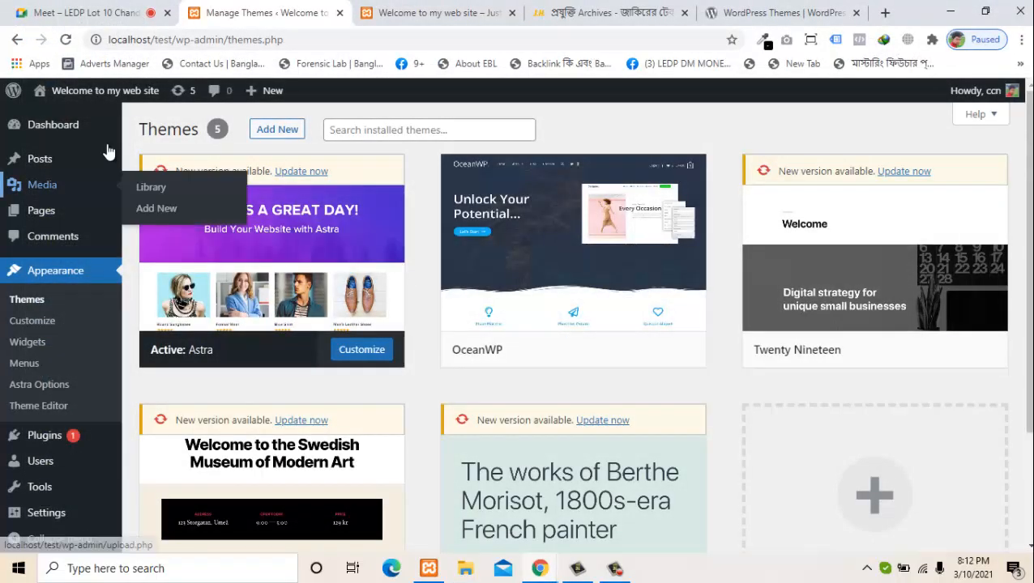
Open the list of all posts in the WordPress admin and examine the categories of the two Bengali posts
mouse_move(108, 151)
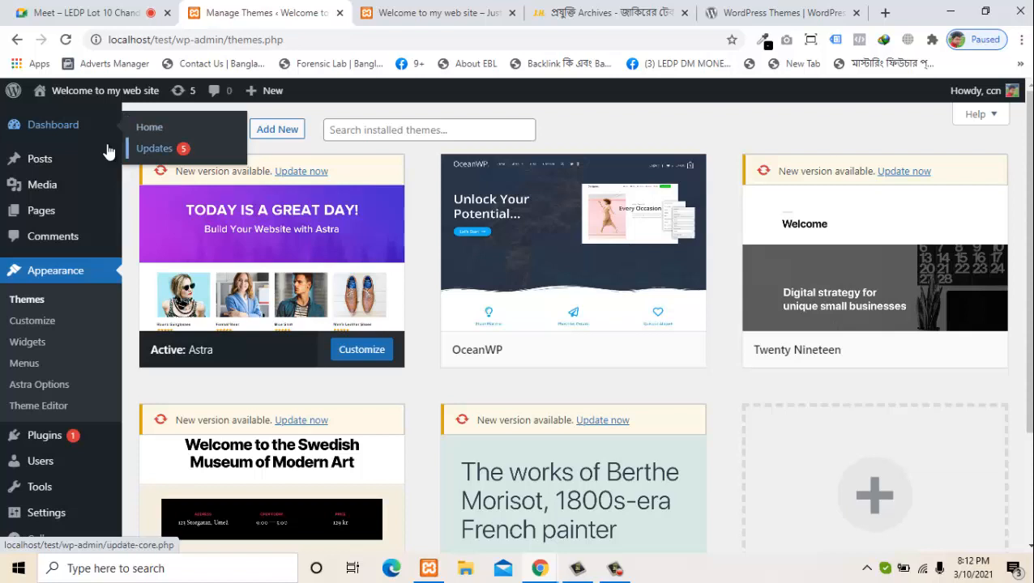
left_click(108, 152)
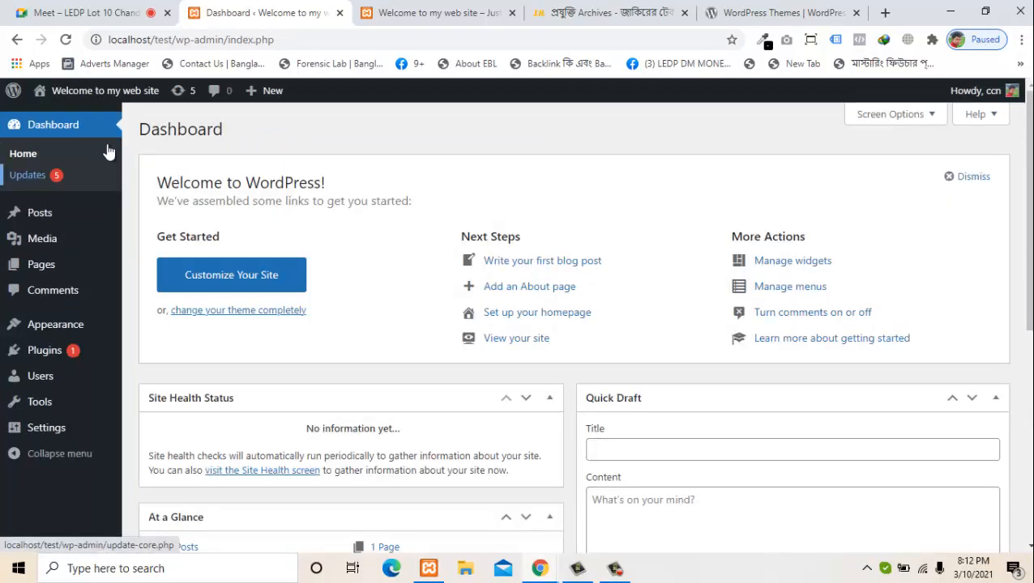
mouse_move(64, 212)
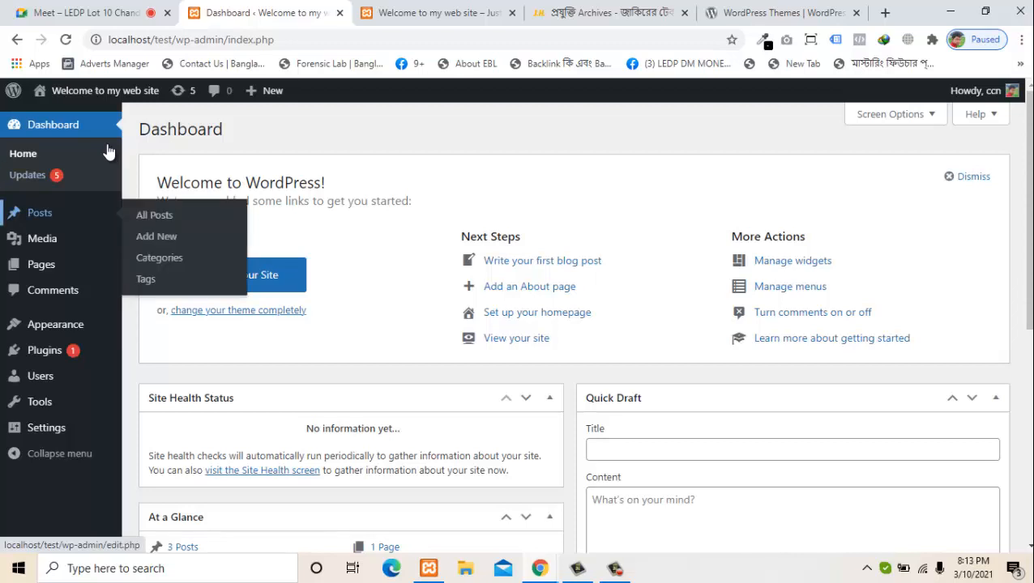
left_click(154, 215)
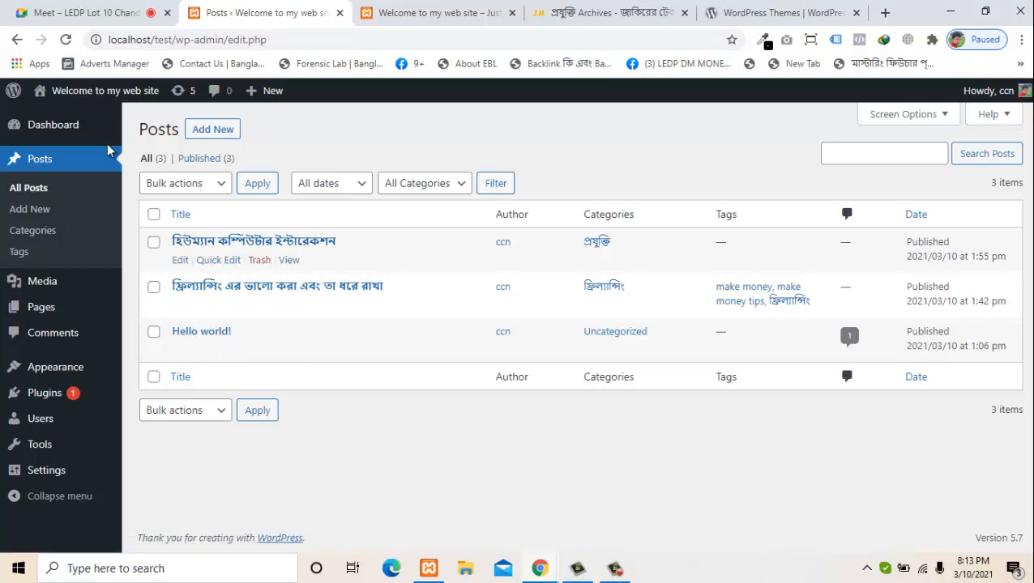
left_click_drag(612, 242, 583, 242)
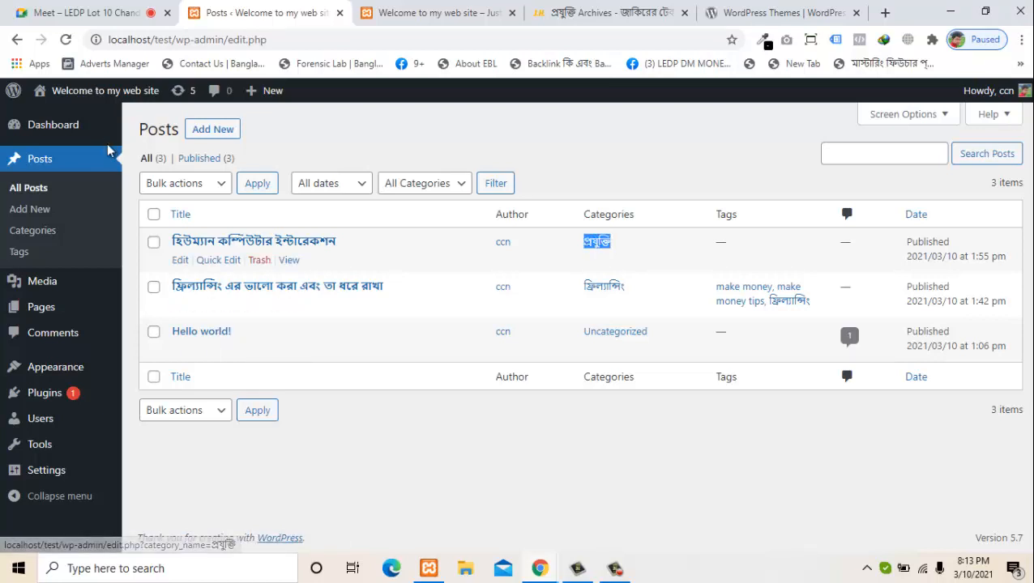
left_click_drag(626, 287, 582, 287)
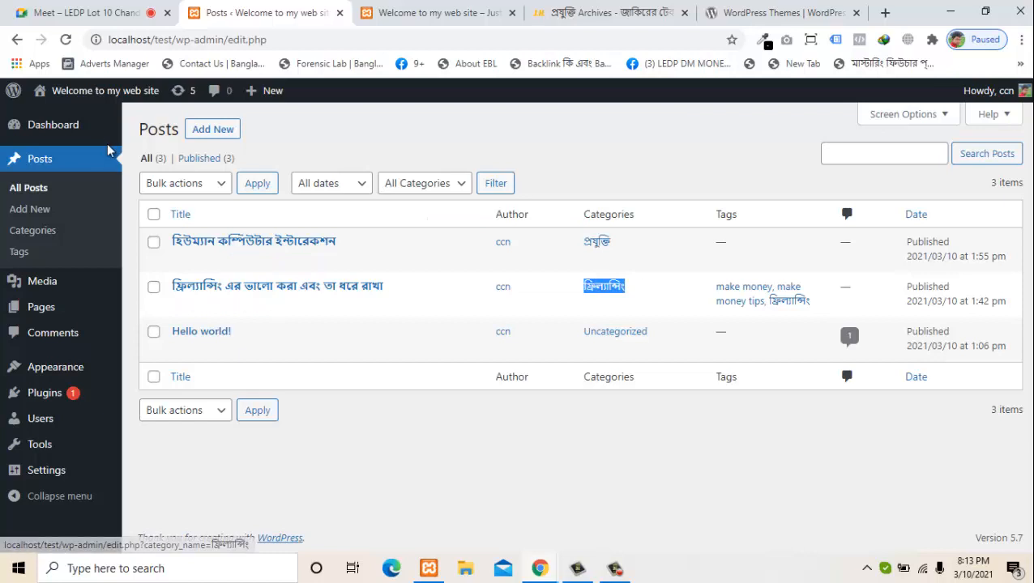
left_click(567, 462)
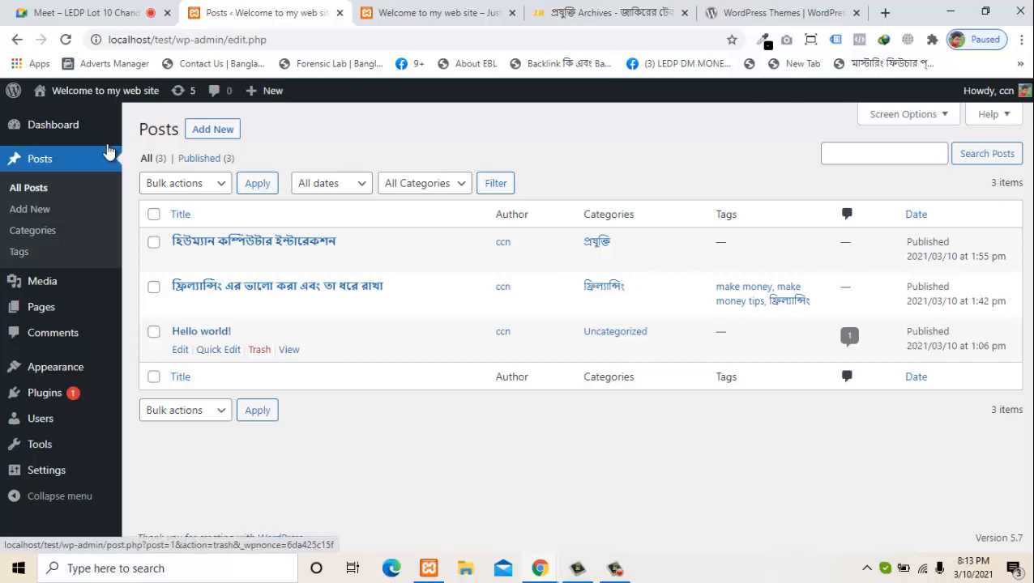
Move the "Hello world!" post to the trash, delete it permanently, and return to the list of all posts
left_click(259, 349)
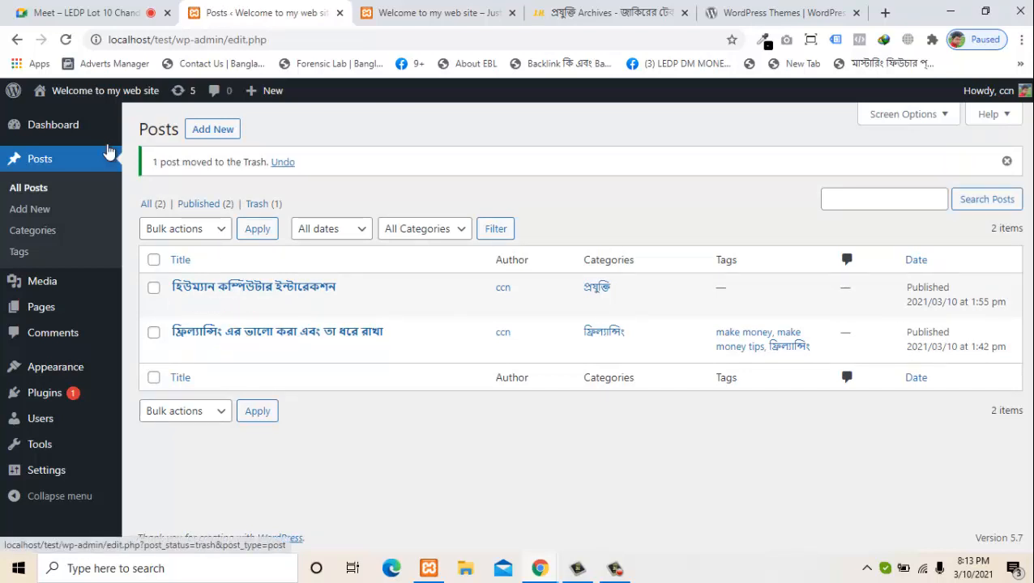
left_click(263, 203)
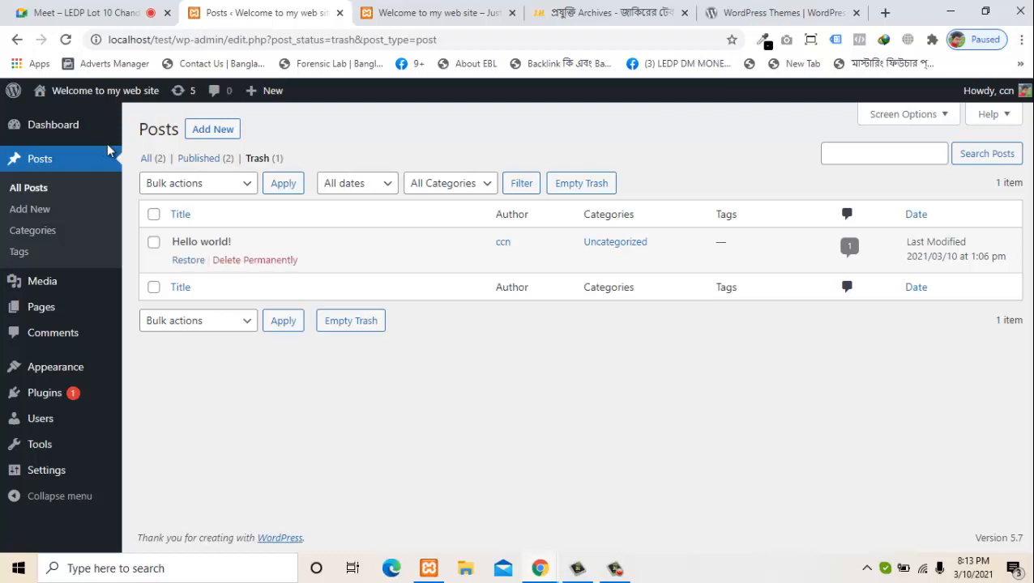
left_click(255, 260)
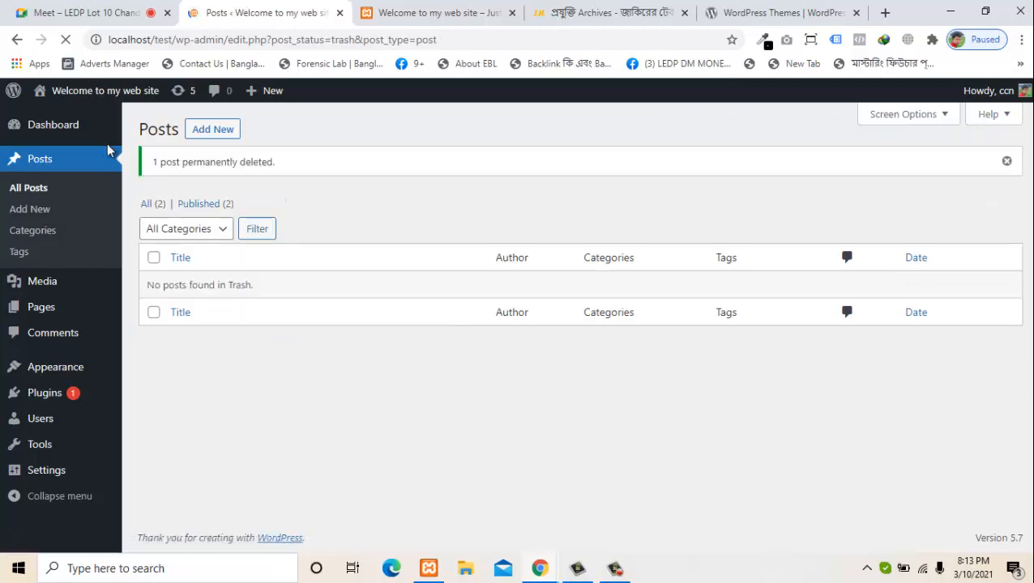
left_click(149, 205)
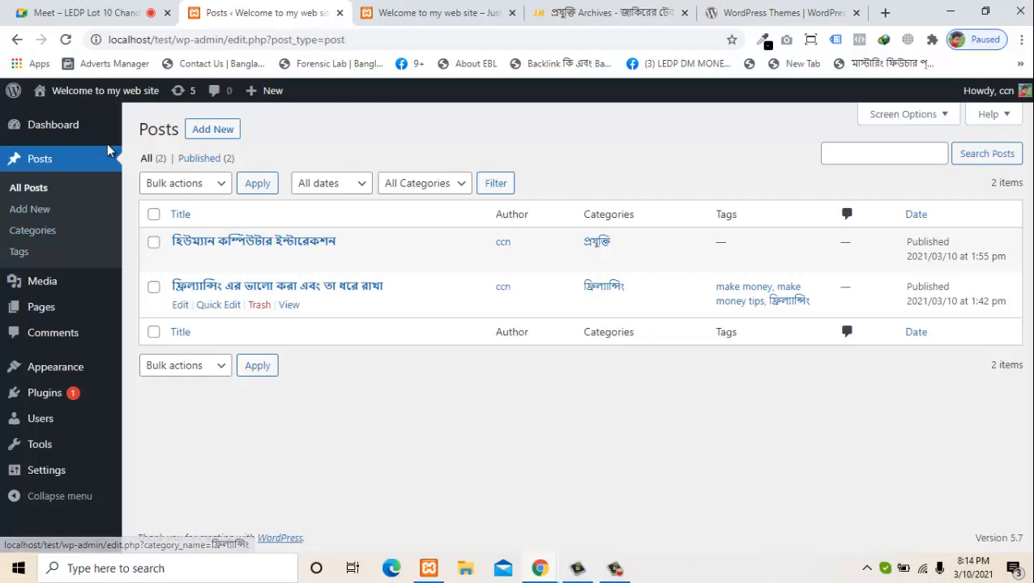
Switch to the Bengali tech blog's category page and open its ওয়েব ডেভলপমেন্ট category
key("ctrl+Tab")
key("ctrl+Tab")
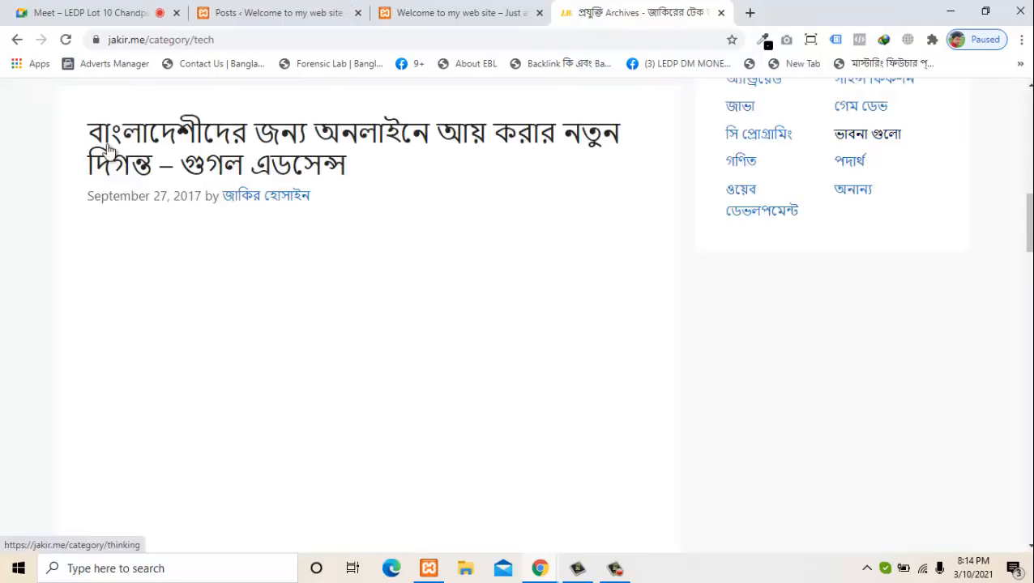
scroll(108, 150, "up", 2)
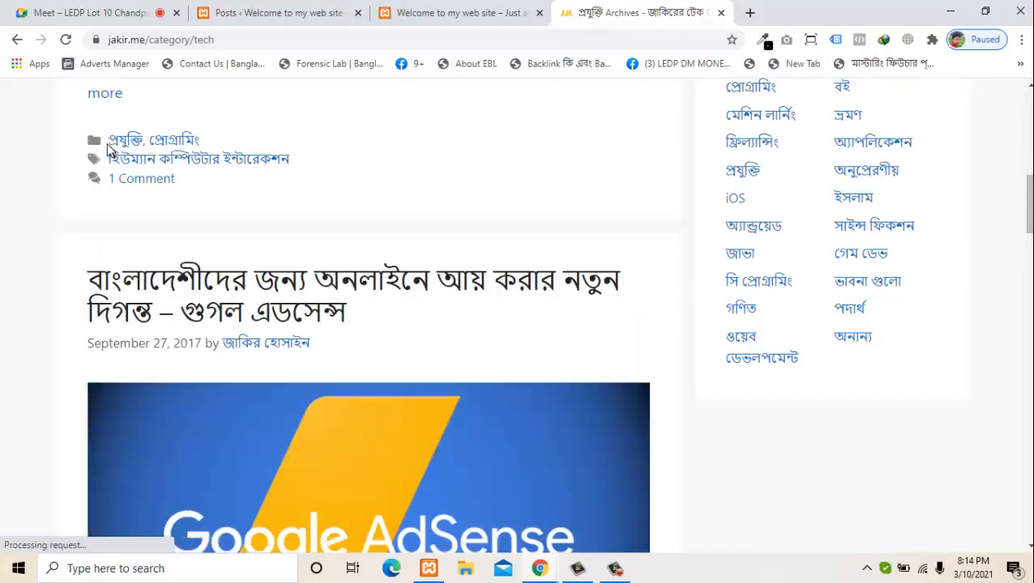
left_click_drag(725, 337, 756, 337)
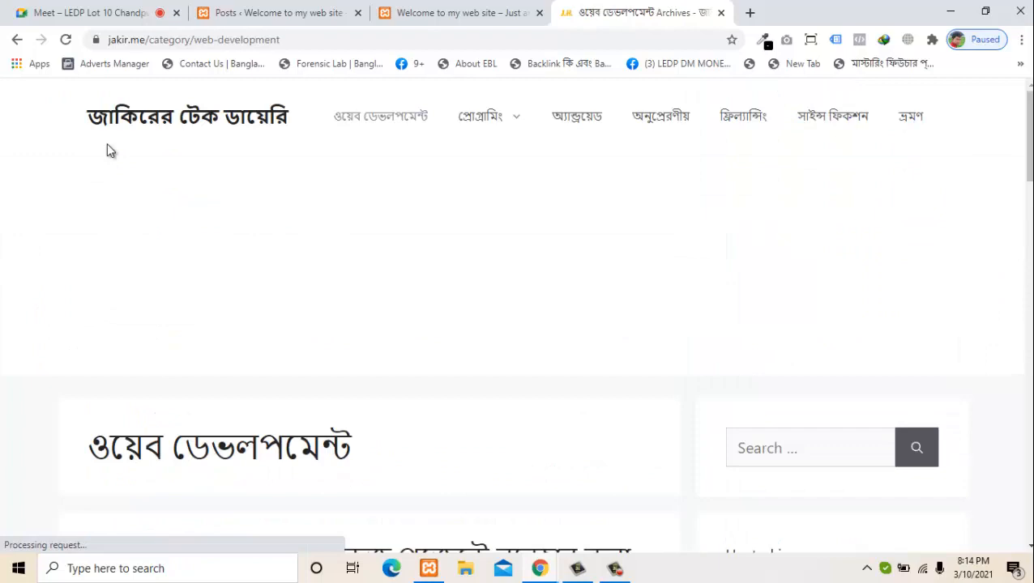
Copy the category heading ওয়েব ডেভলপমেন্ট from the Bengali blog and add it as a new post category in the WordPress admin
left_click_drag(88, 447, 351, 447)
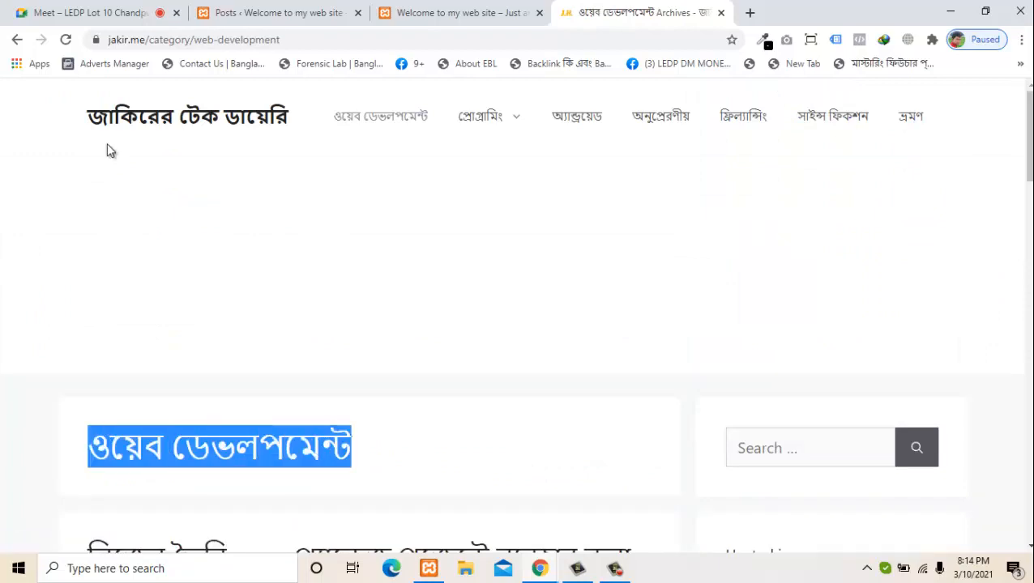
right_click(352, 455)
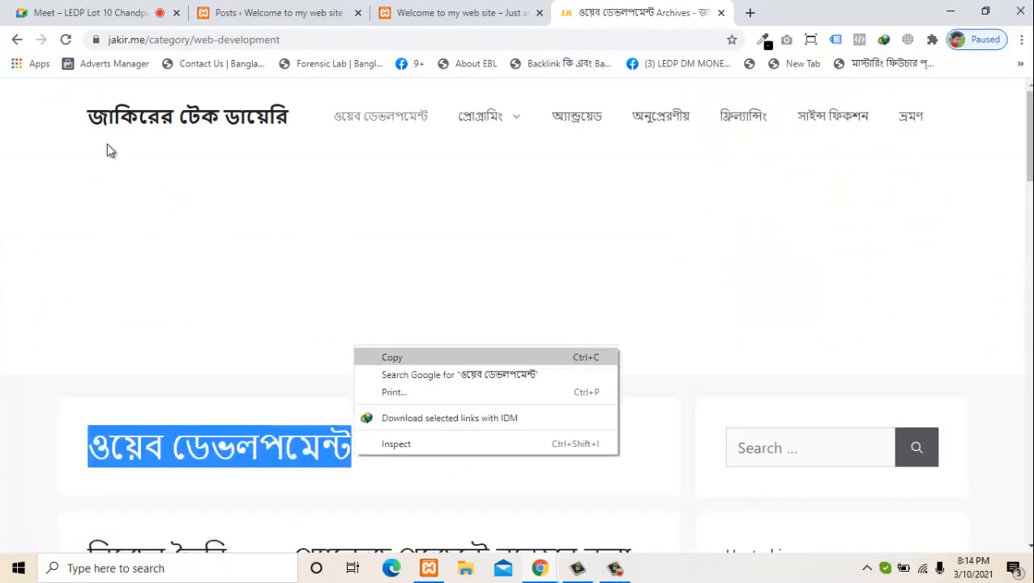
left_click(392, 357)
left_click(276, 12)
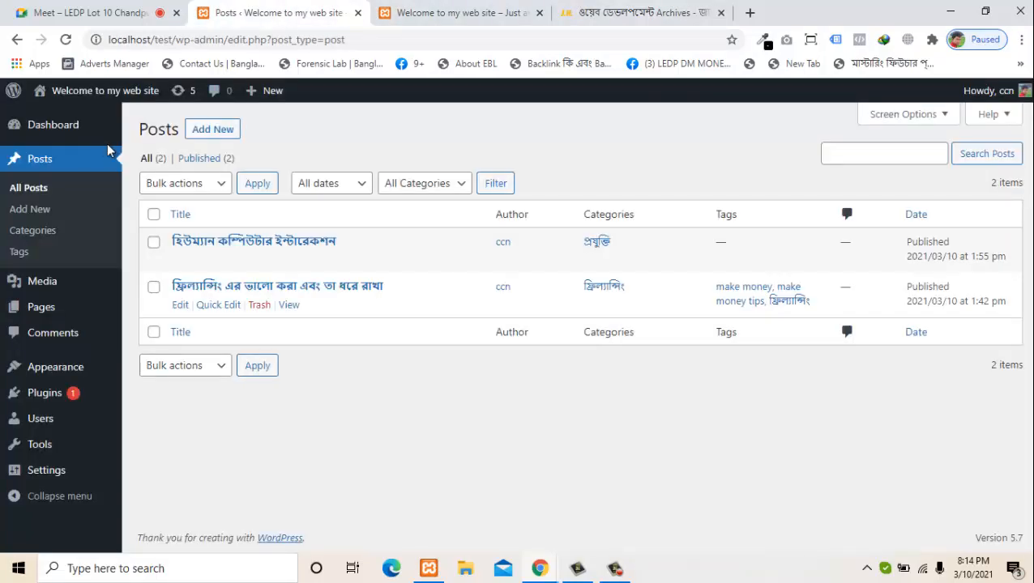
left_click(32, 230)
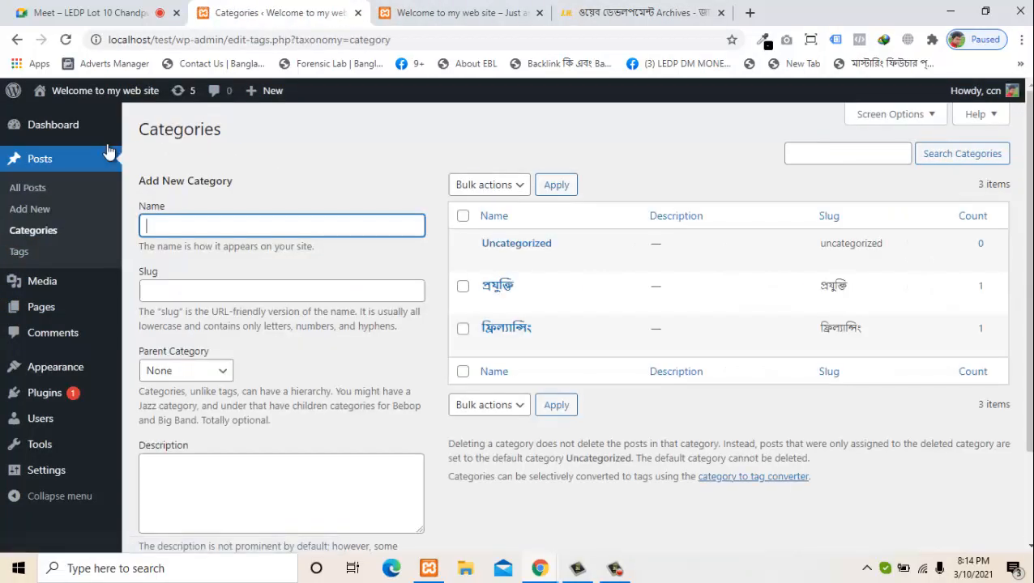
key("ctrl+v")
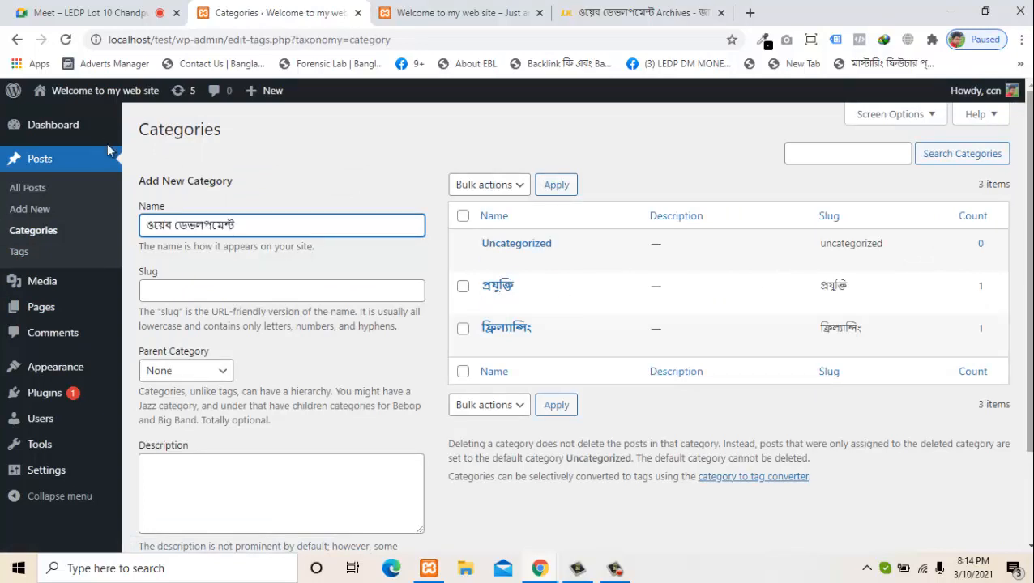
scroll(108, 151, "down", 2)
key("Return")
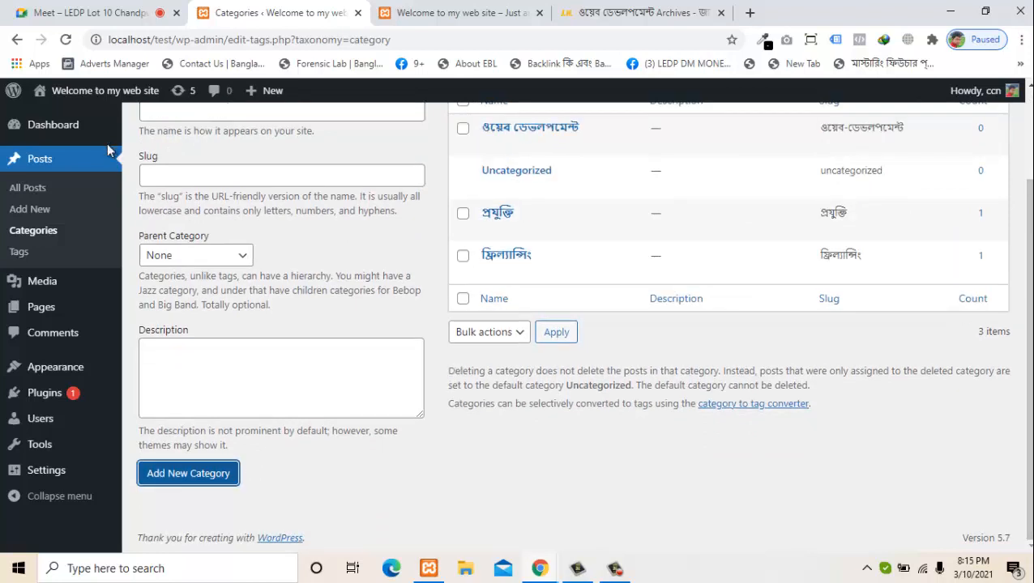
Examine the post counts of the ফ্রিল্যান্সিং and ওয়েব ডেভলপমেন্ট categories in the category list
key("Tab")
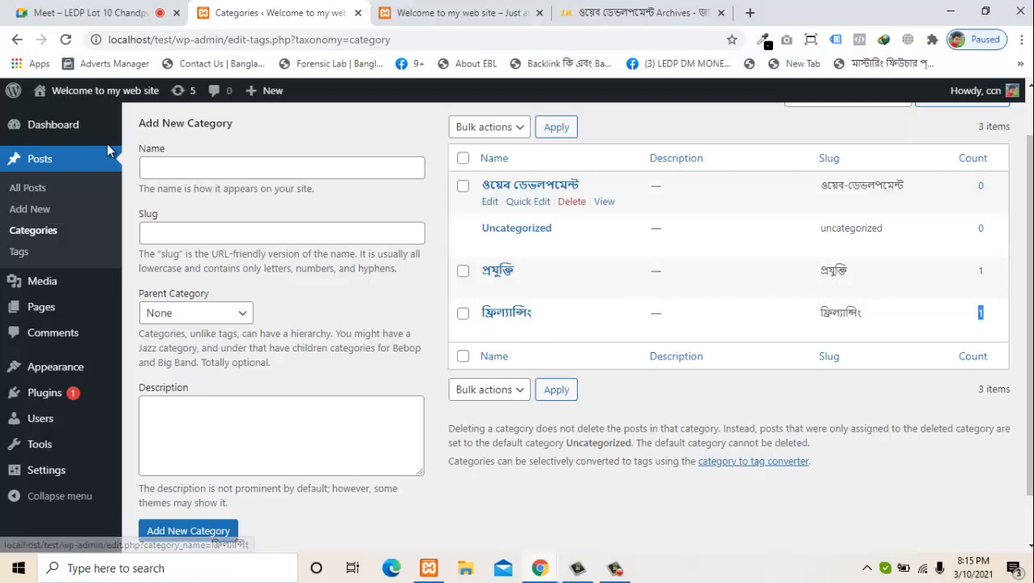
left_click_drag(988, 186, 976, 186)
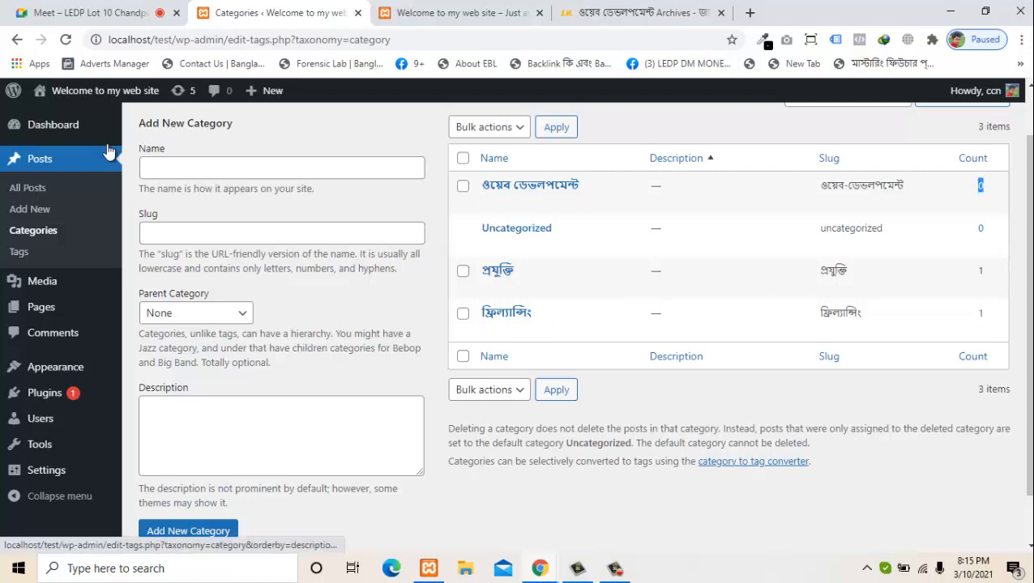
left_click(438, 259)
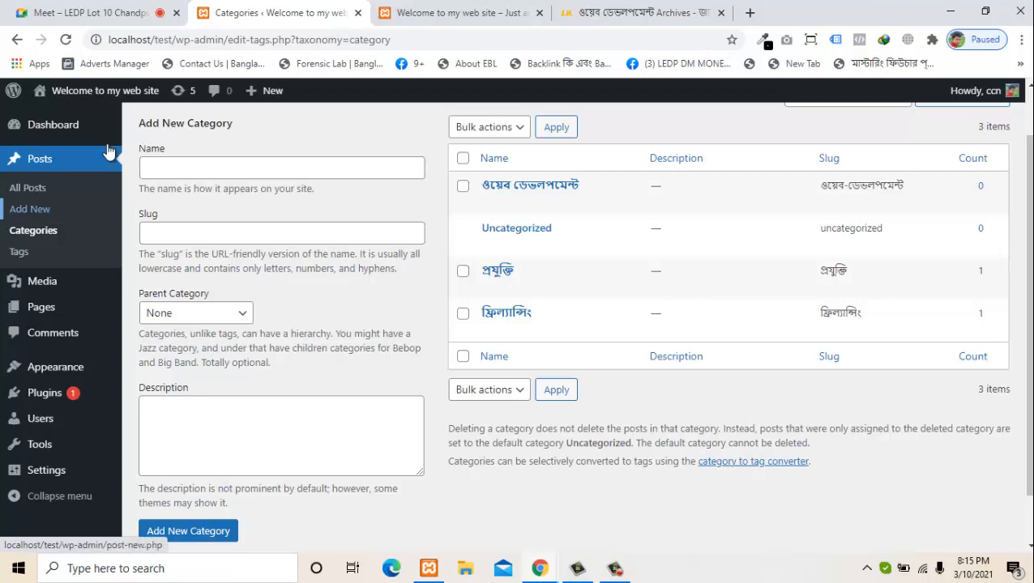
Start a new post, check which categories it offers, and return to the list of all posts
left_click(30, 209)
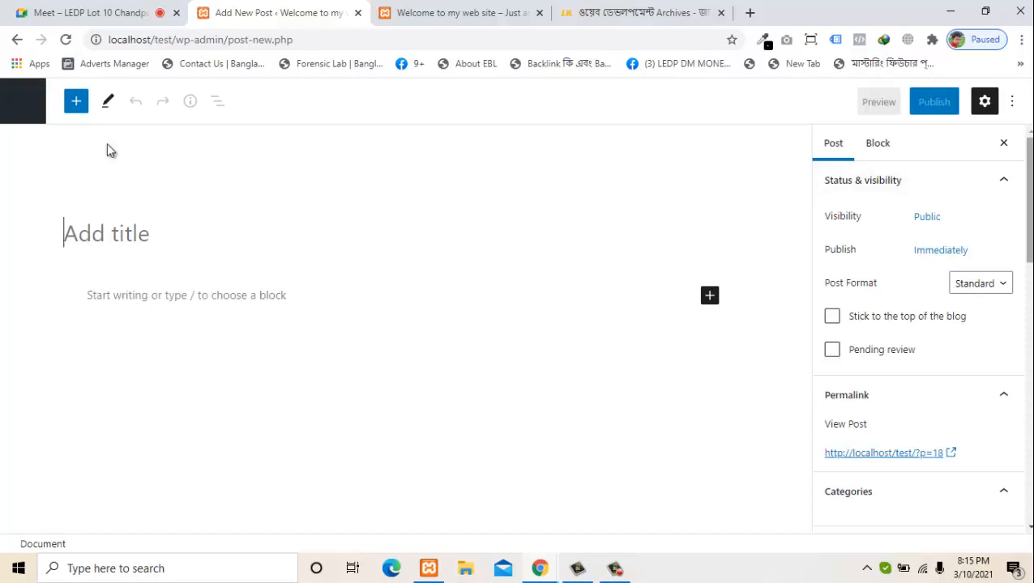
scroll(918, 340, "down", 4)
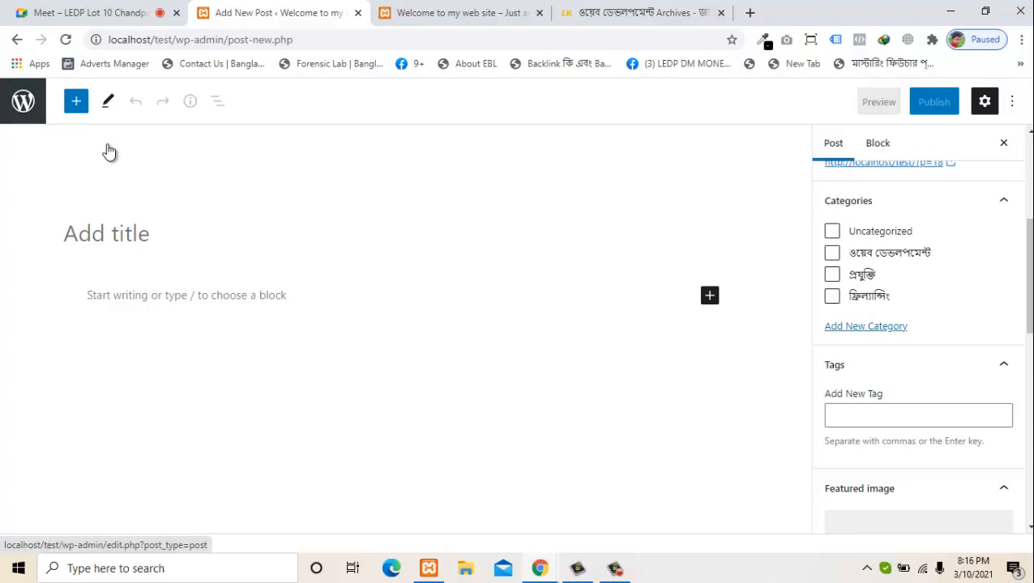
left_click(22, 101)
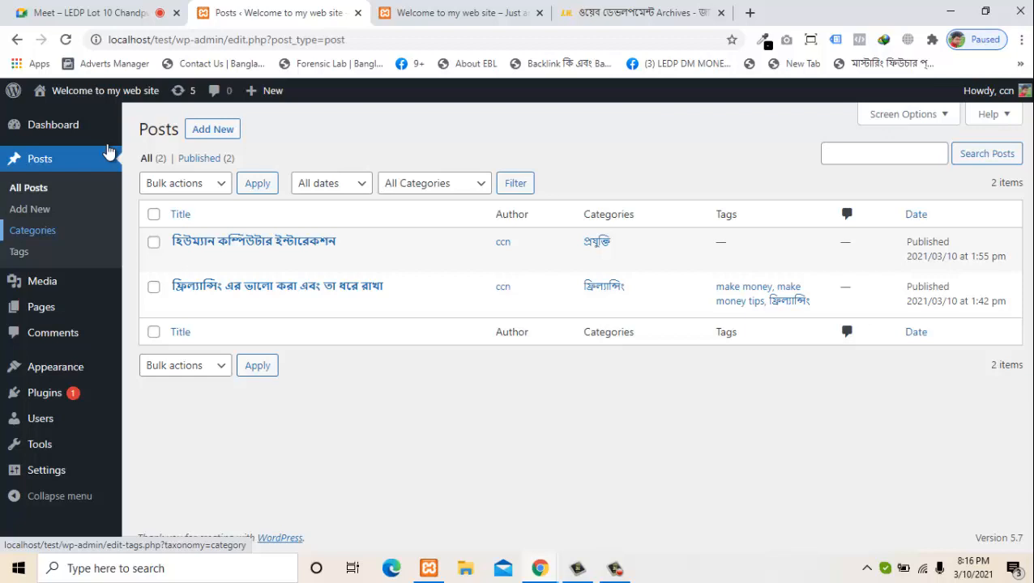
Add two new post tags named "outsourching" and "tec"
key("Tab")
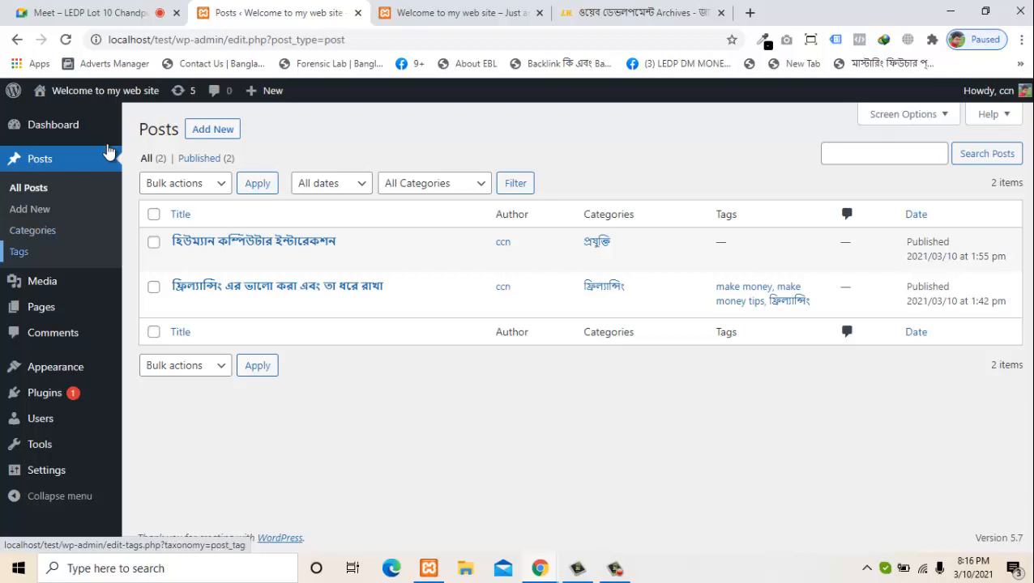
key("Return")
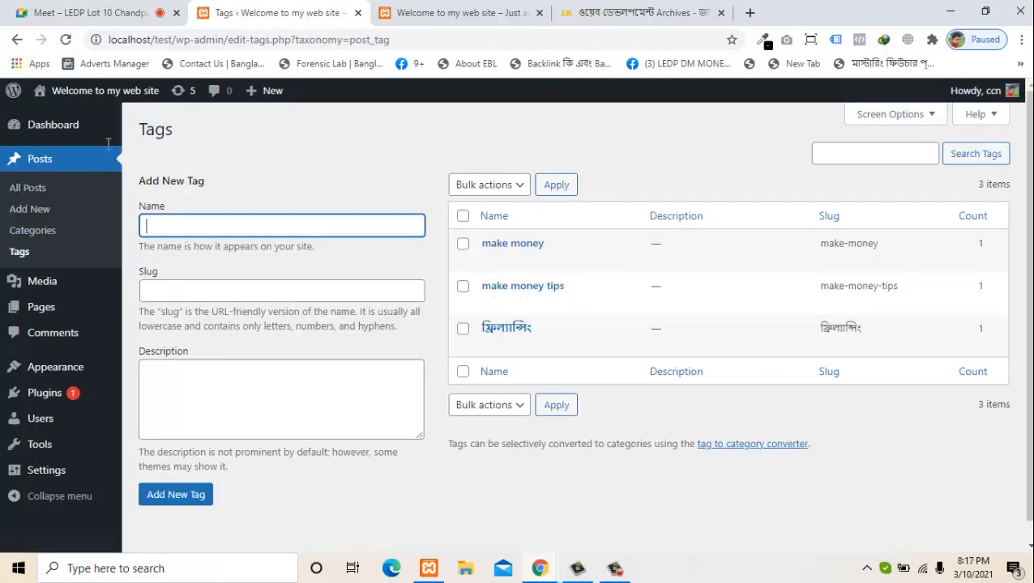
type("outsourching")
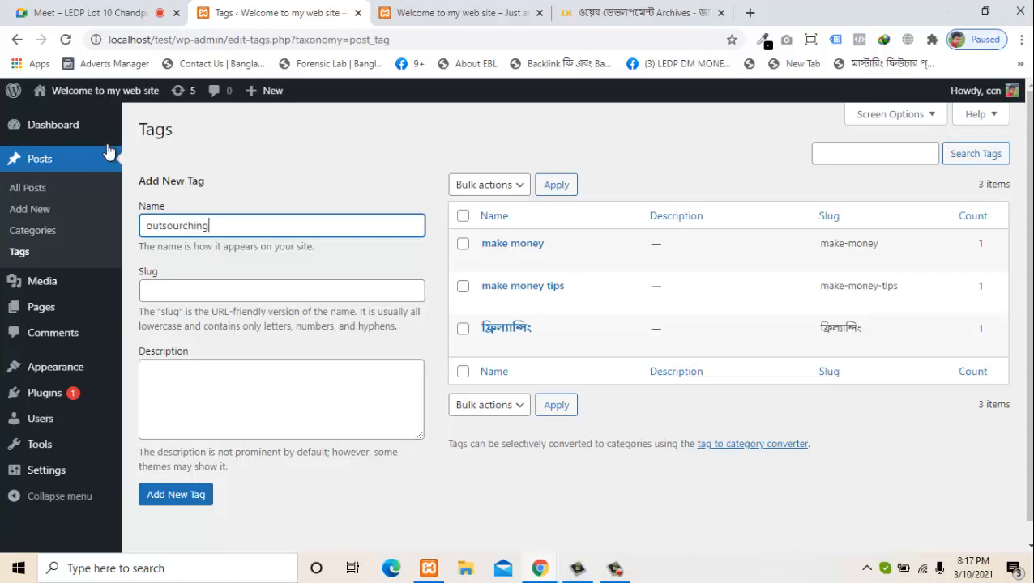
key("Return")
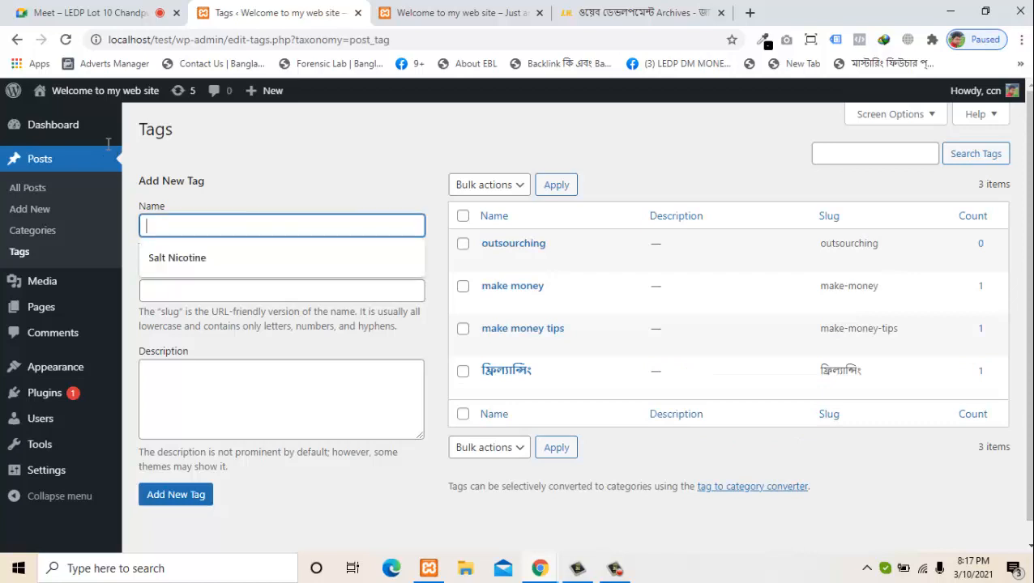
type("t")
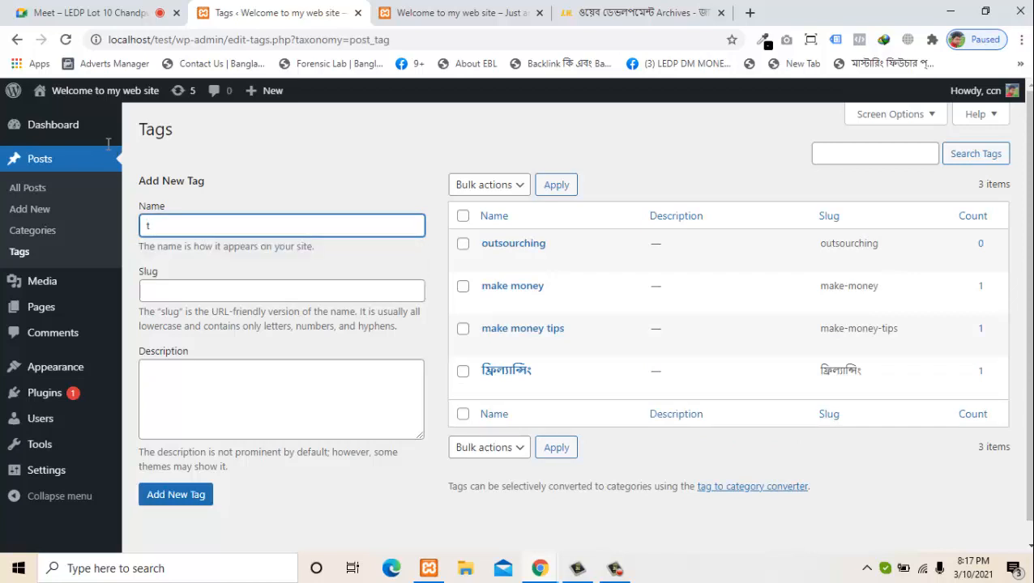
key("BackSpace")
type("tec")
key("Return")
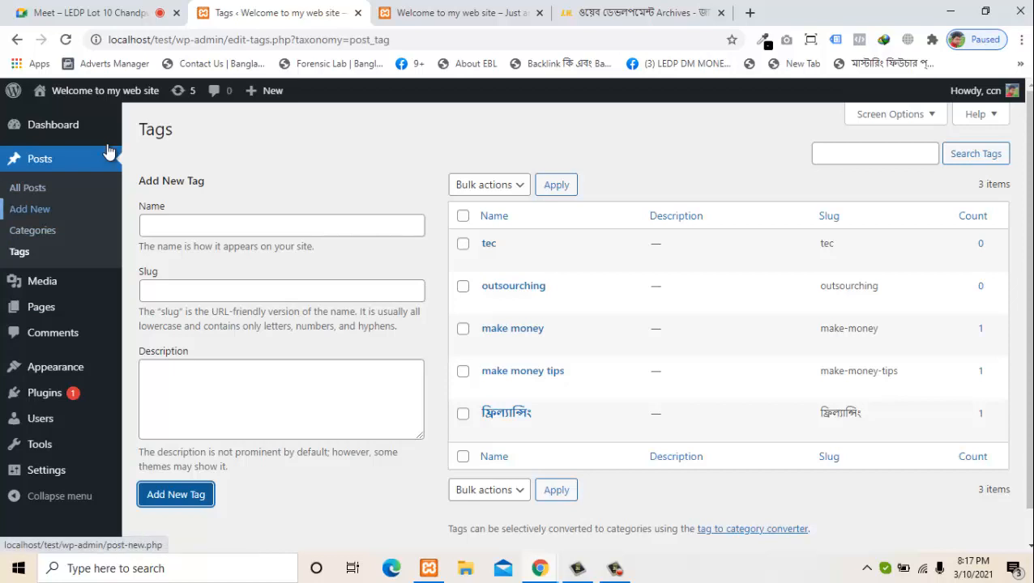
Start a new post, assign it the existing tags tec and outsourching, and leave for the posts list without saving
left_click(110, 153)
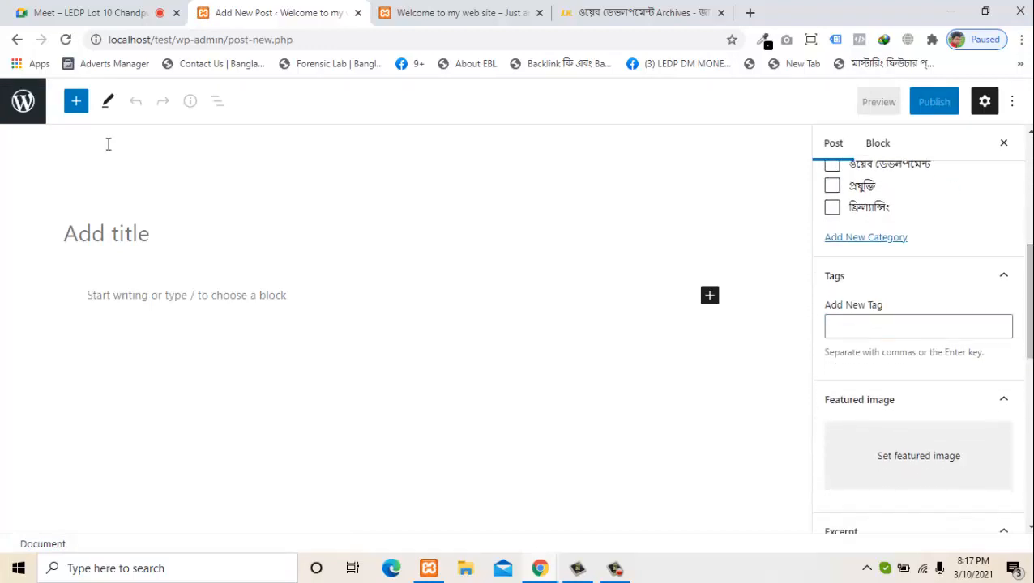
key("Tab")
type("te")
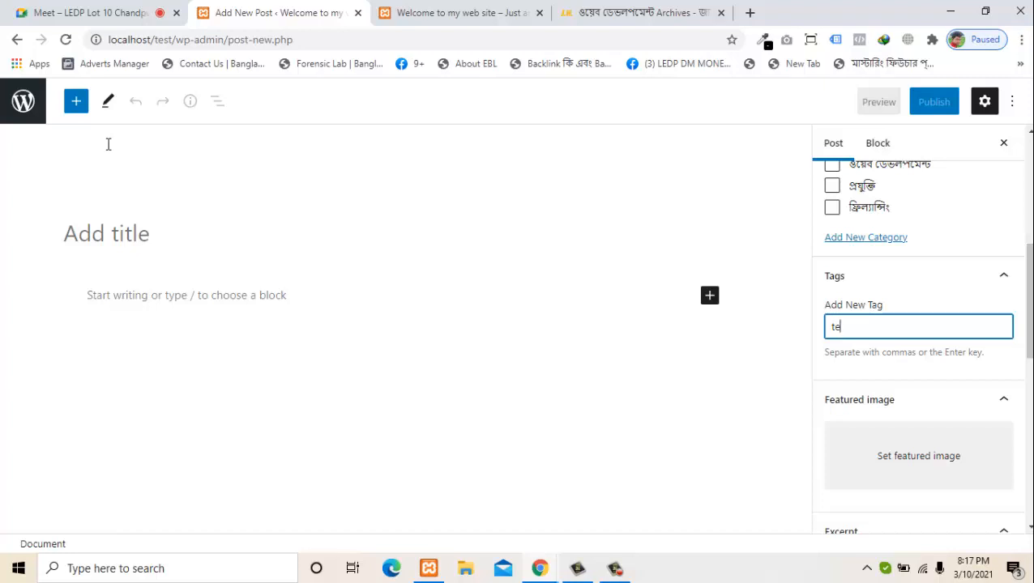
type("c")
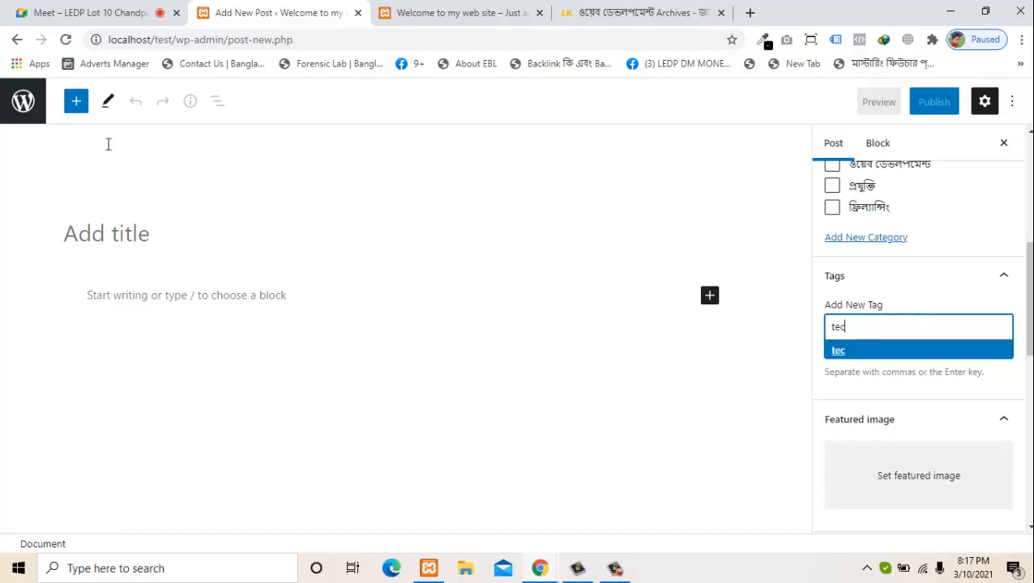
key("Return")
type("ou")
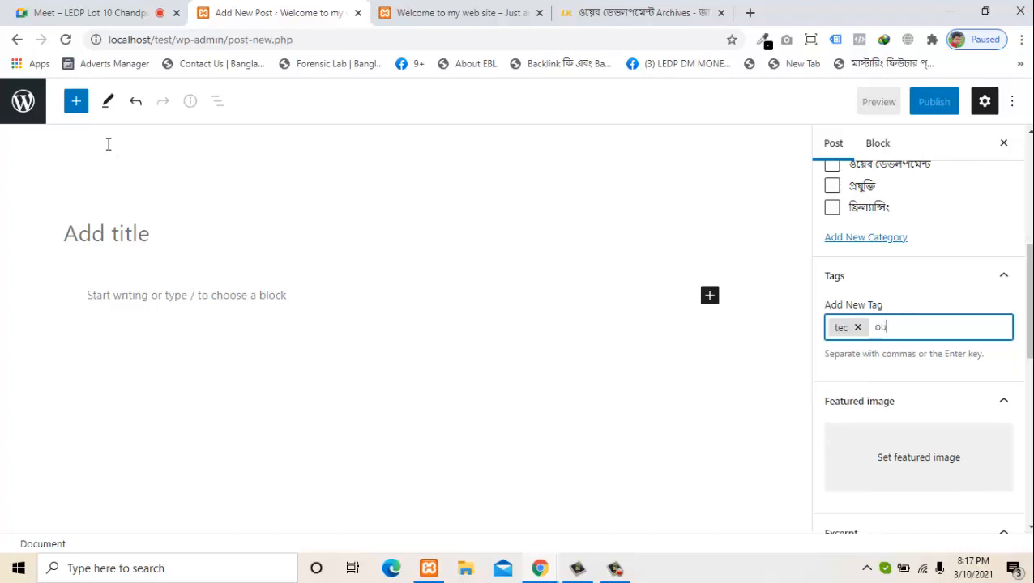
type("t")
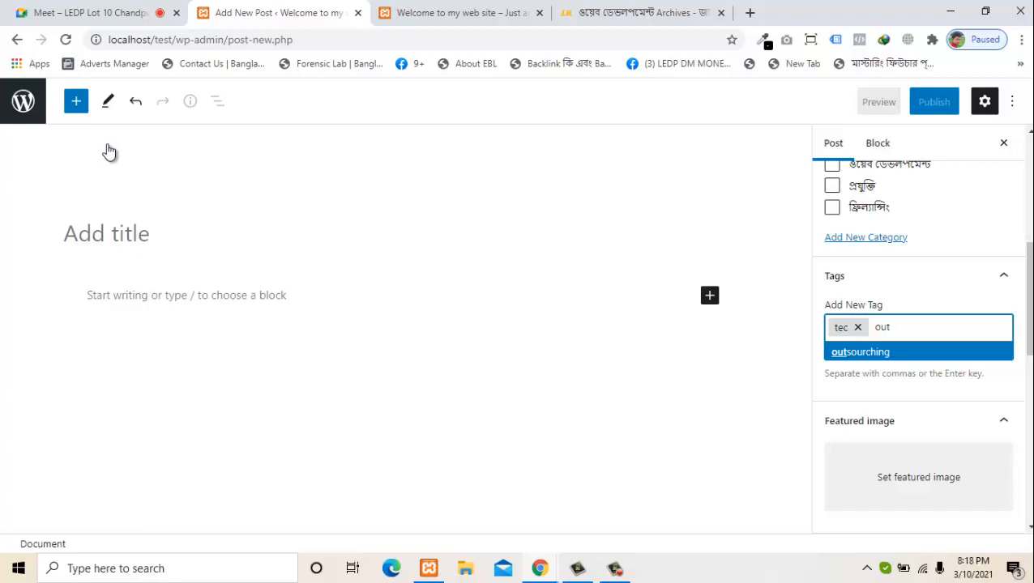
key("Return")
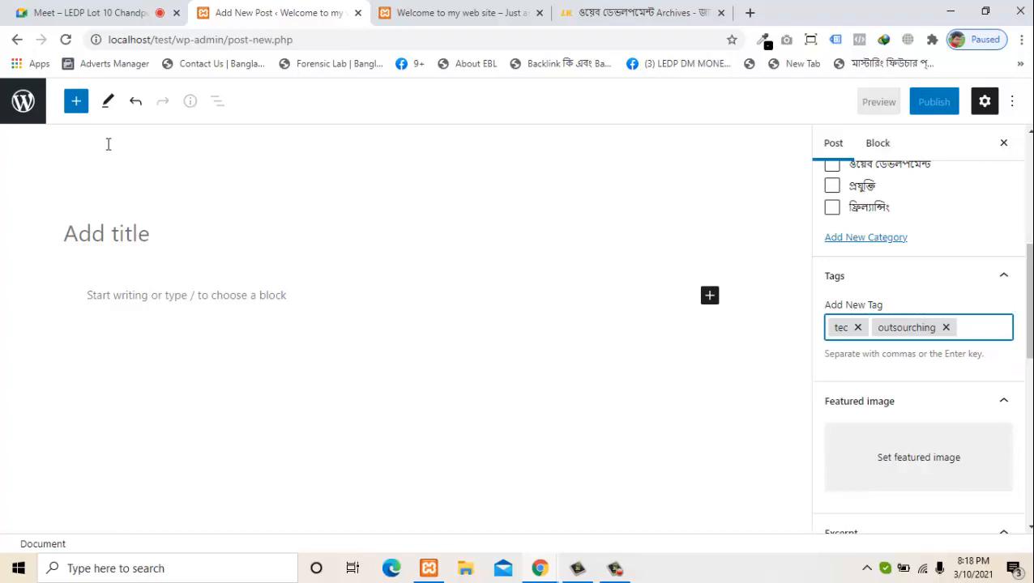
left_click(23, 101)
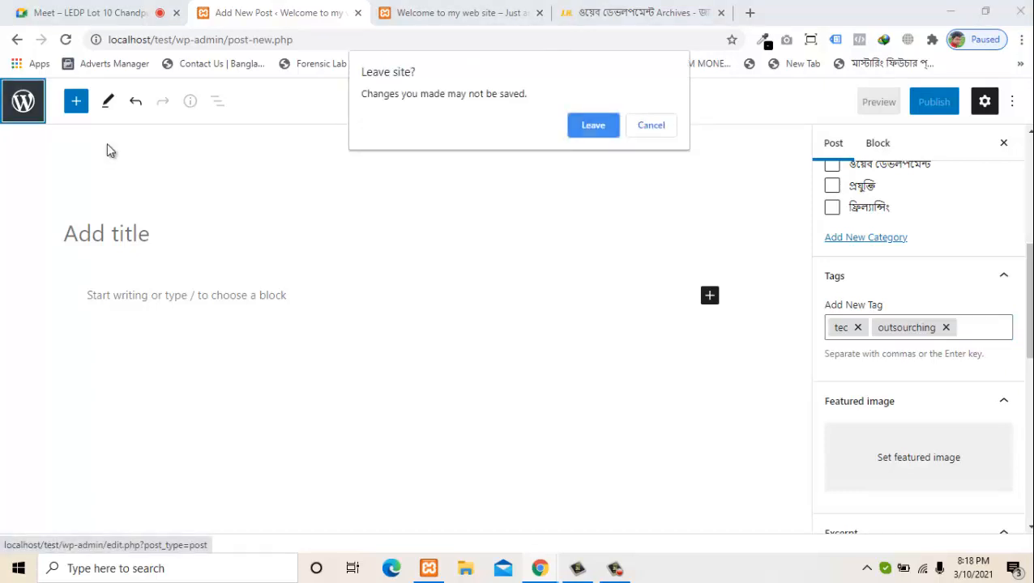
key("Return")
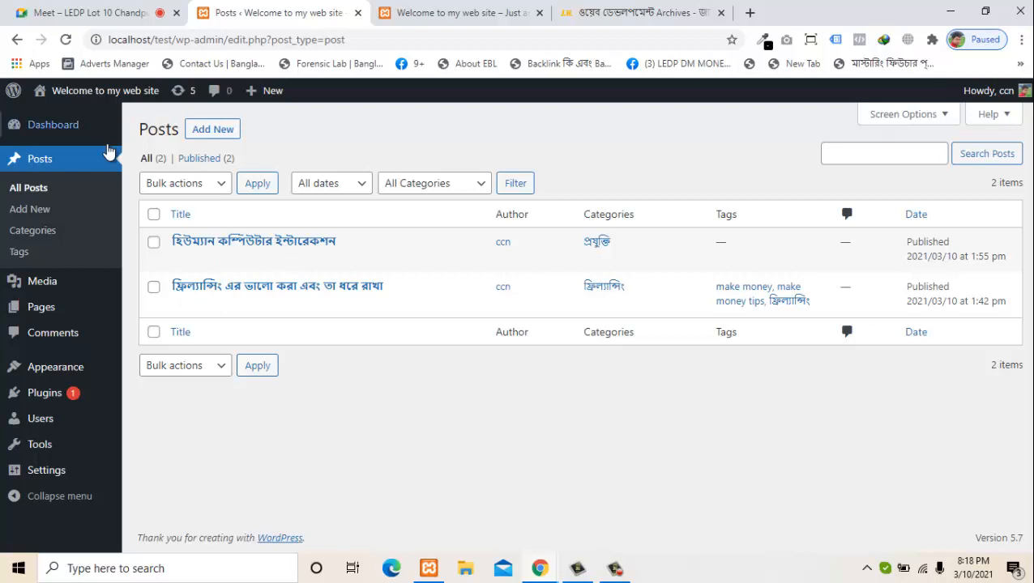
Open the permalink settings, examine the available URL structures and the Post name example, and return to the dashboard
mouse_move(107, 148)
mouse_move(46, 470)
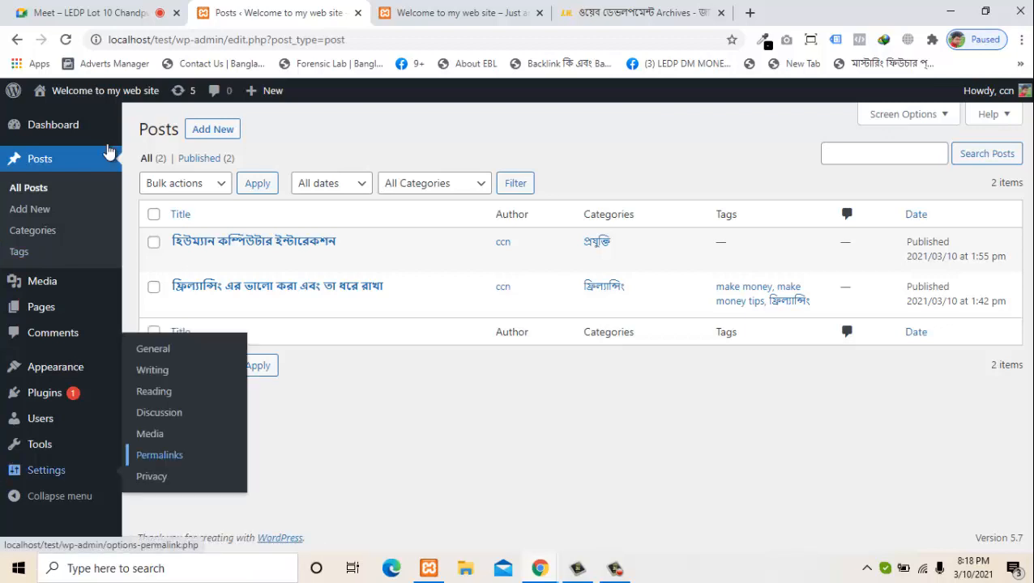
left_click(159, 455)
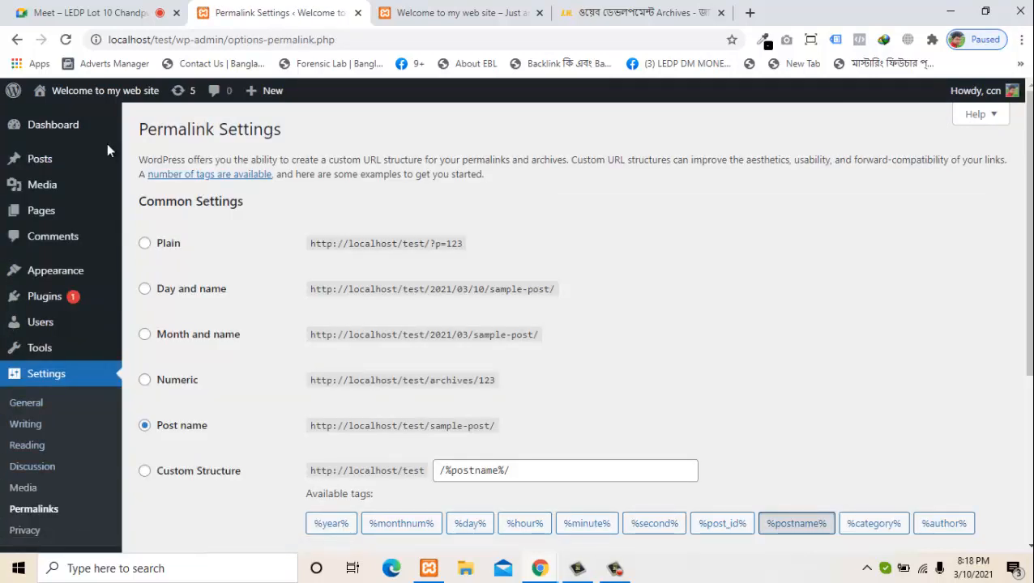
scroll(108, 151, "down", 3)
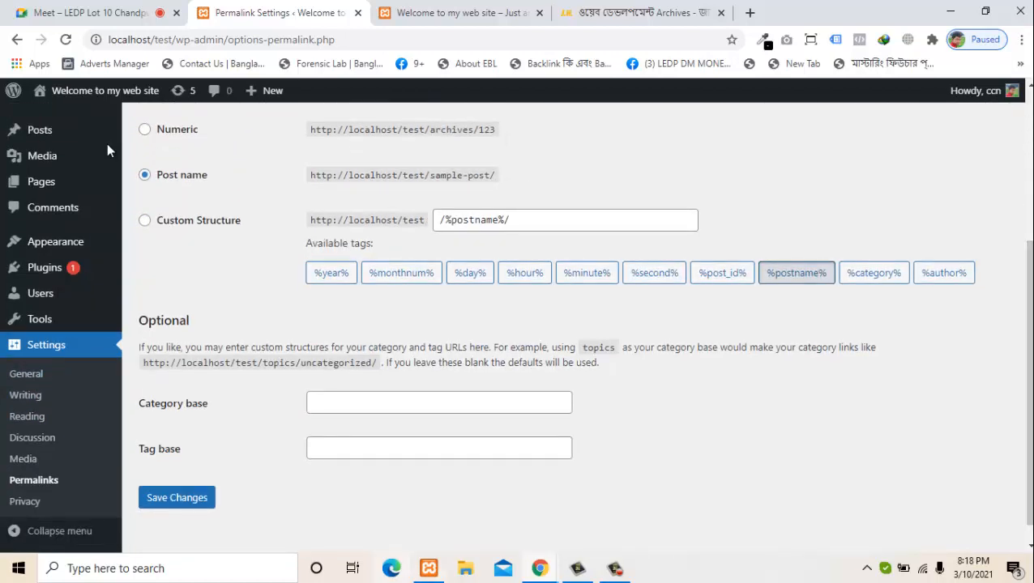
scroll(108, 150, "up", 3)
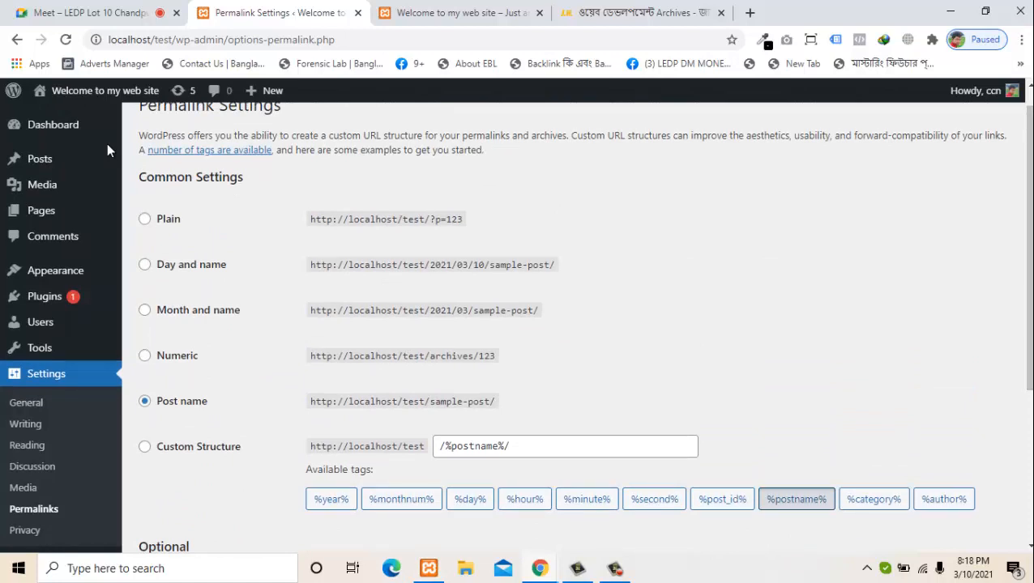
left_click_drag(495, 402, 435, 402)
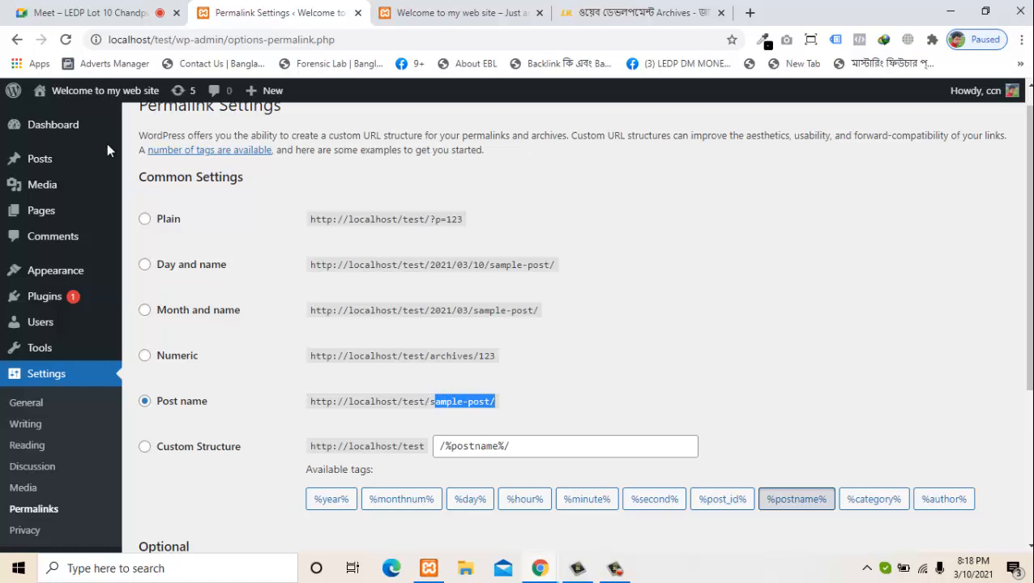
scroll(108, 151, "up", 1)
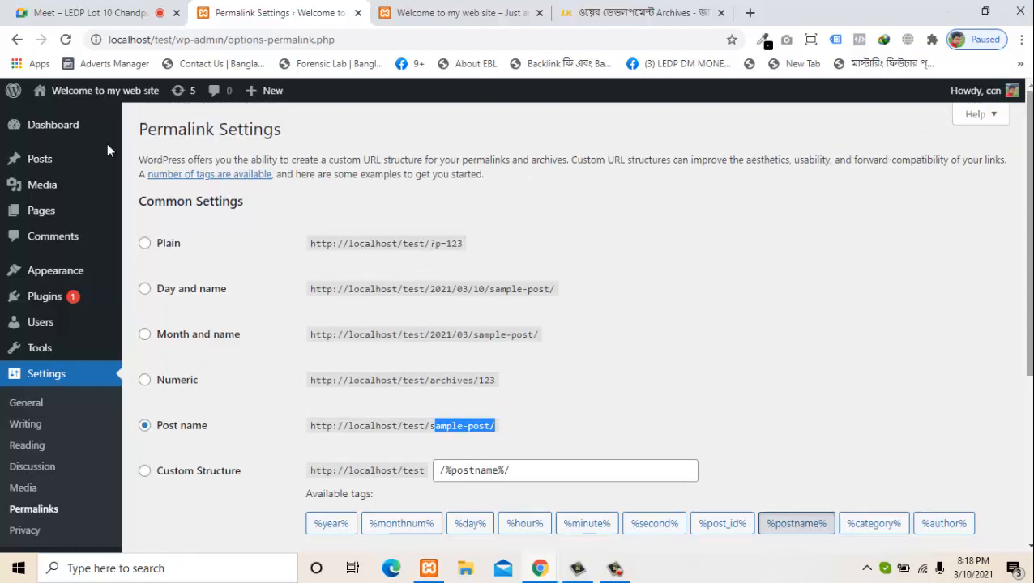
left_click(108, 150)
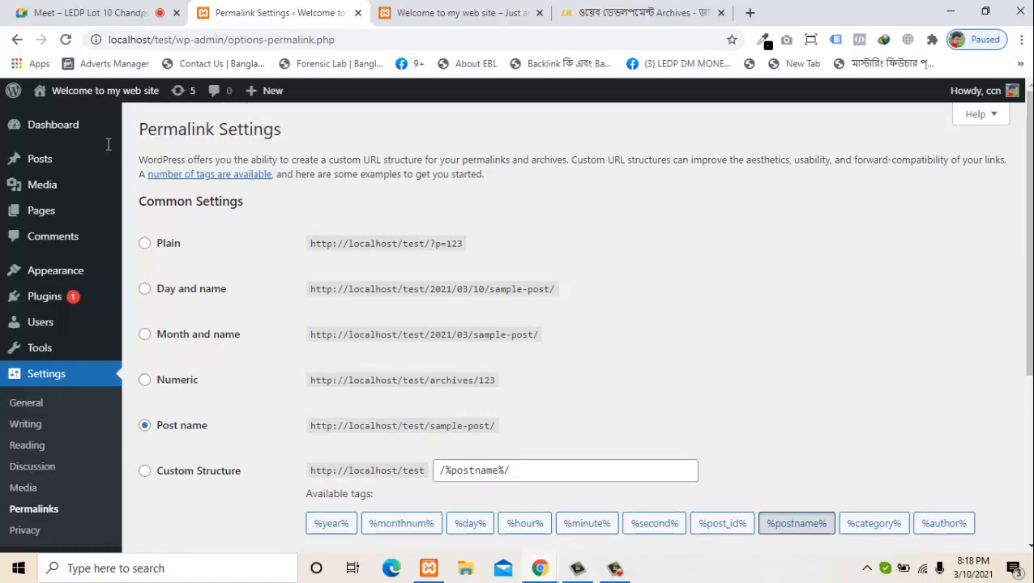
mouse_move(107, 151)
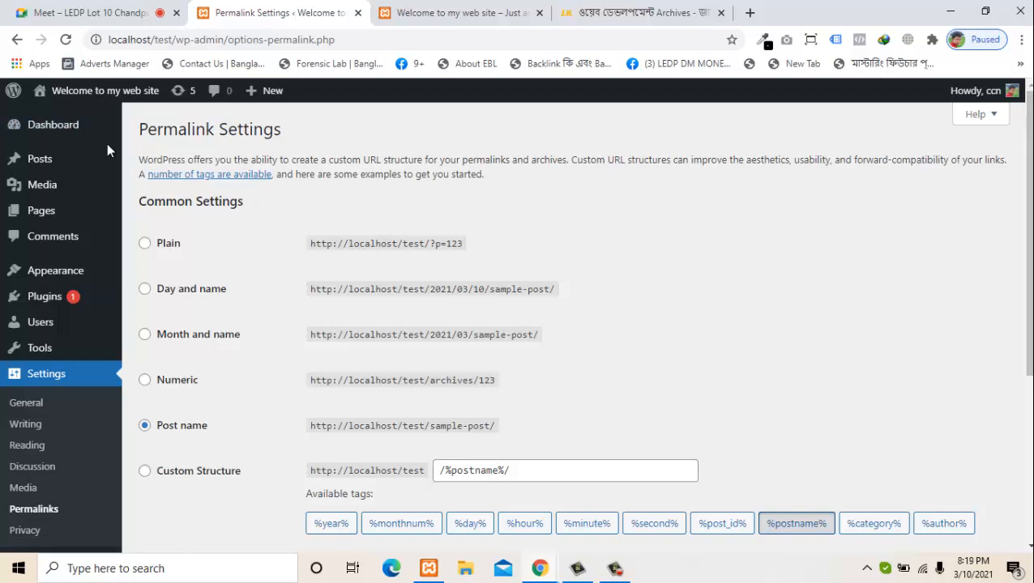
left_click(108, 151)
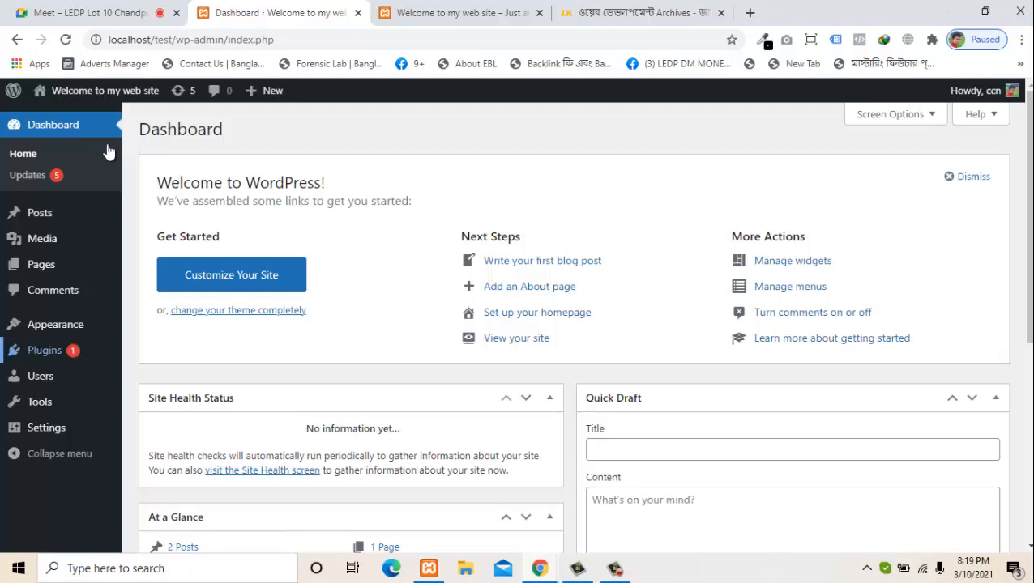
Open the site's installed themes to review the active Astra theme
key("Tab")
key("Tab")
key("Return")
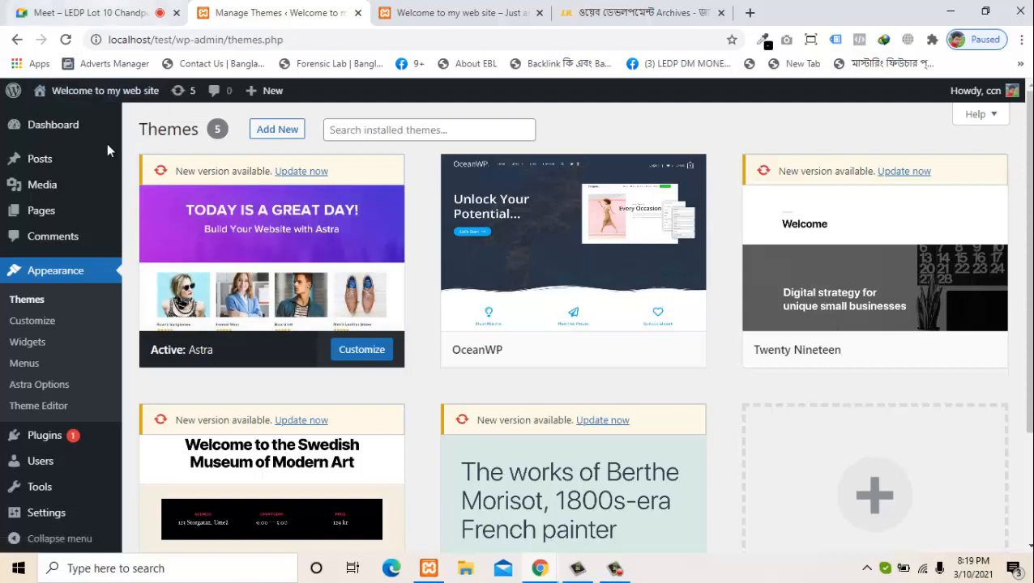
Switch to the Google Meet call, send the chat message "Astra" to everyone, and return to the WordPress themes page
key("ctrl+shift+Tab")
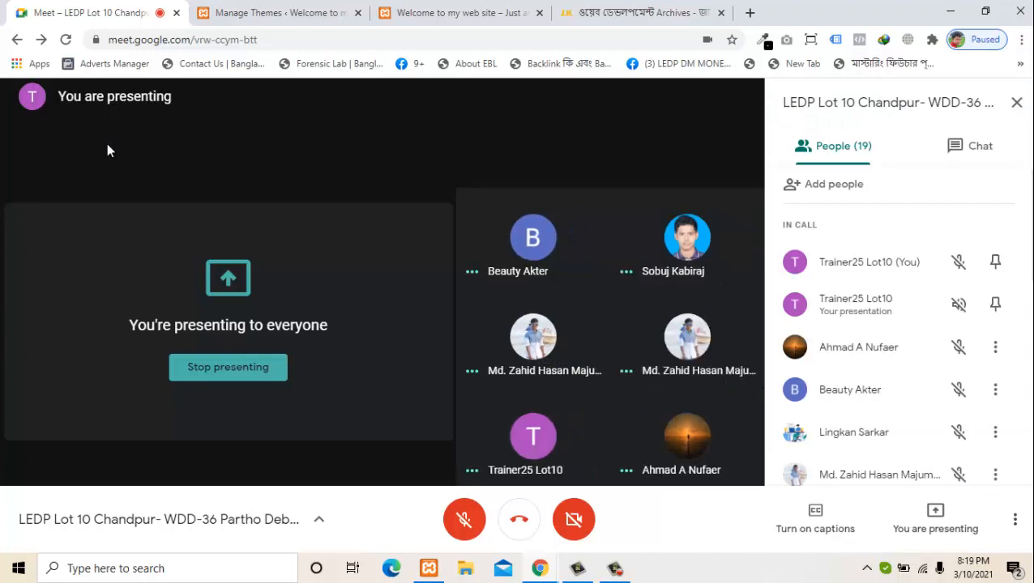
left_click(970, 146)
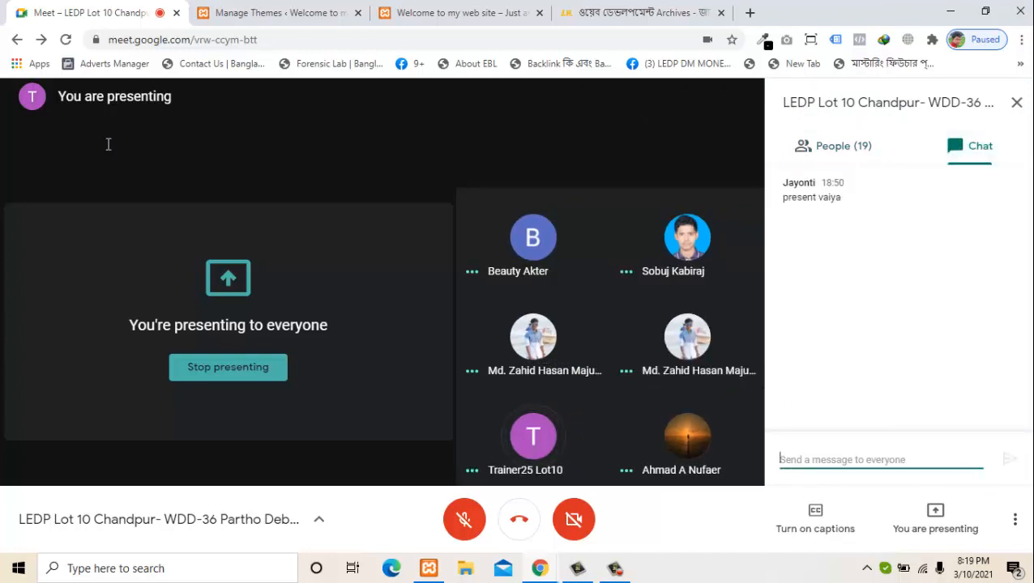
type("A")
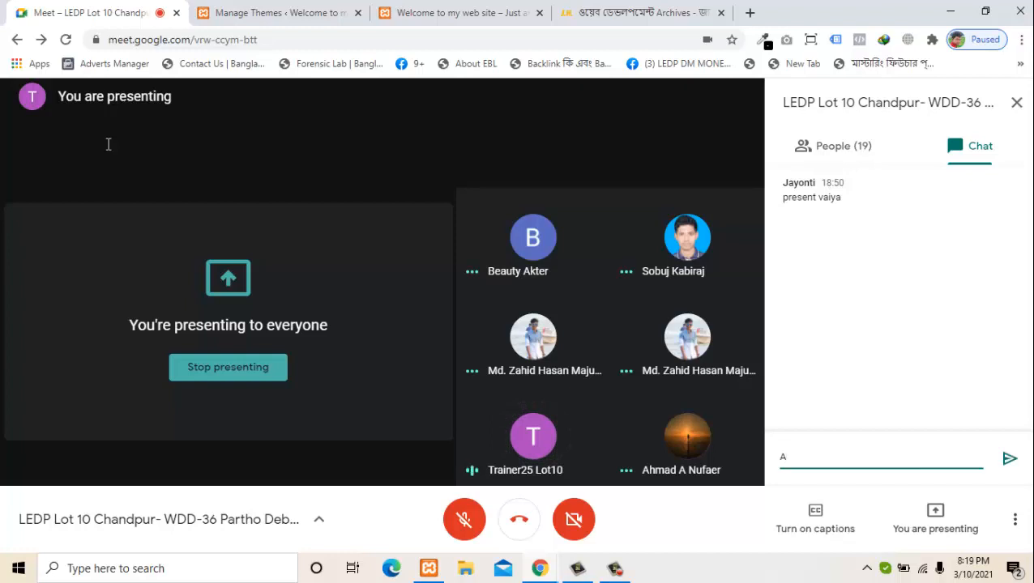
type("stra")
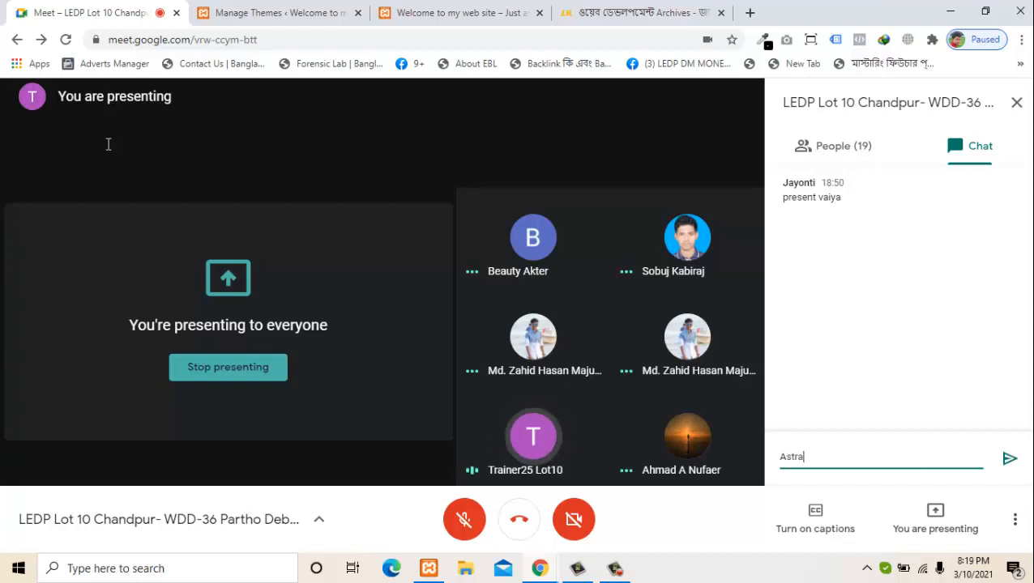
key("Return")
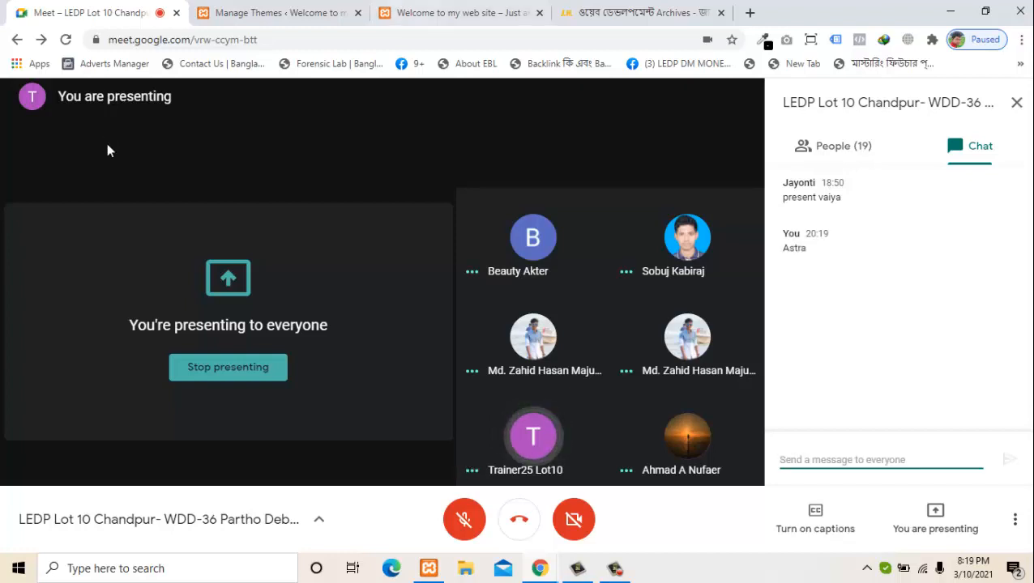
key("ctrl+Tab")
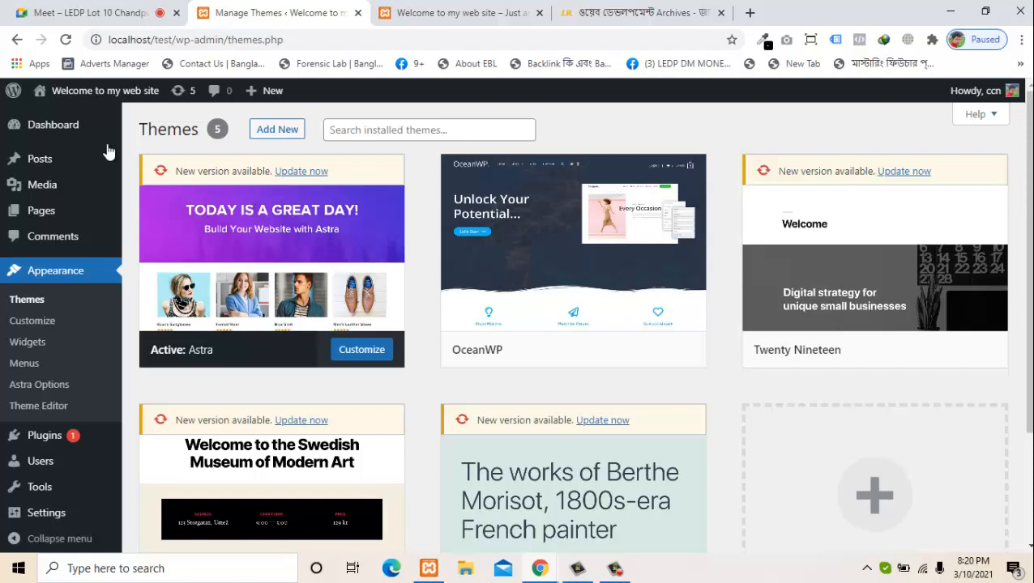
Open a blank new post, leave it for the list of all posts, and briefly check the site's front page
mouse_move(46, 513)
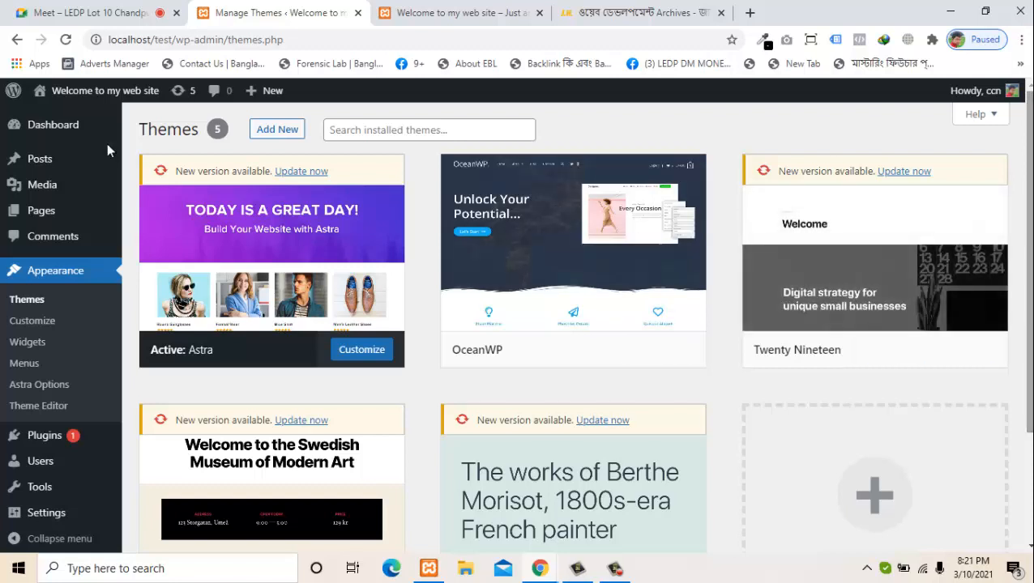
mouse_move(109, 152)
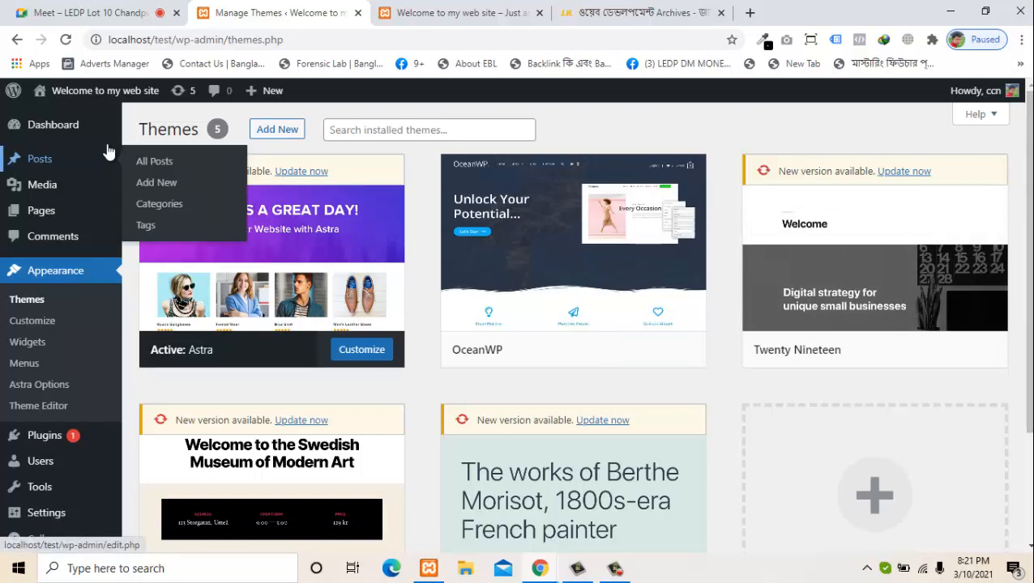
left_click(156, 183)
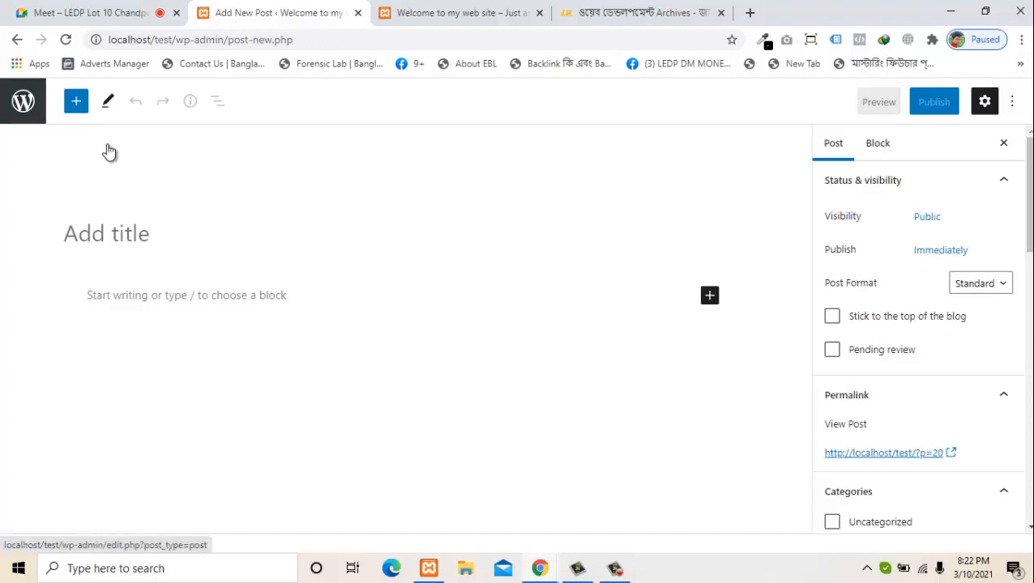
key("Return")
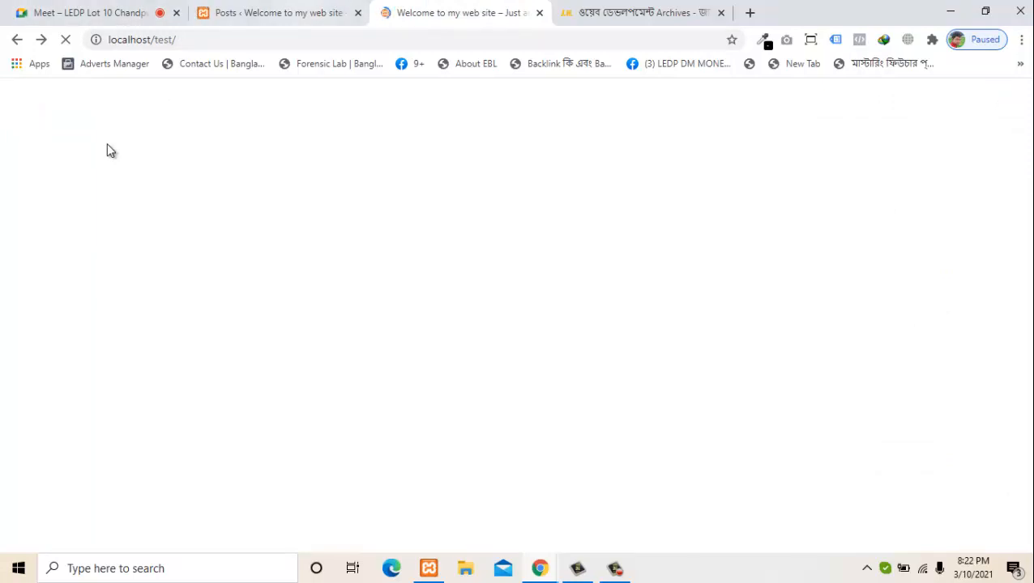
key("ctrl+shift+Tab")
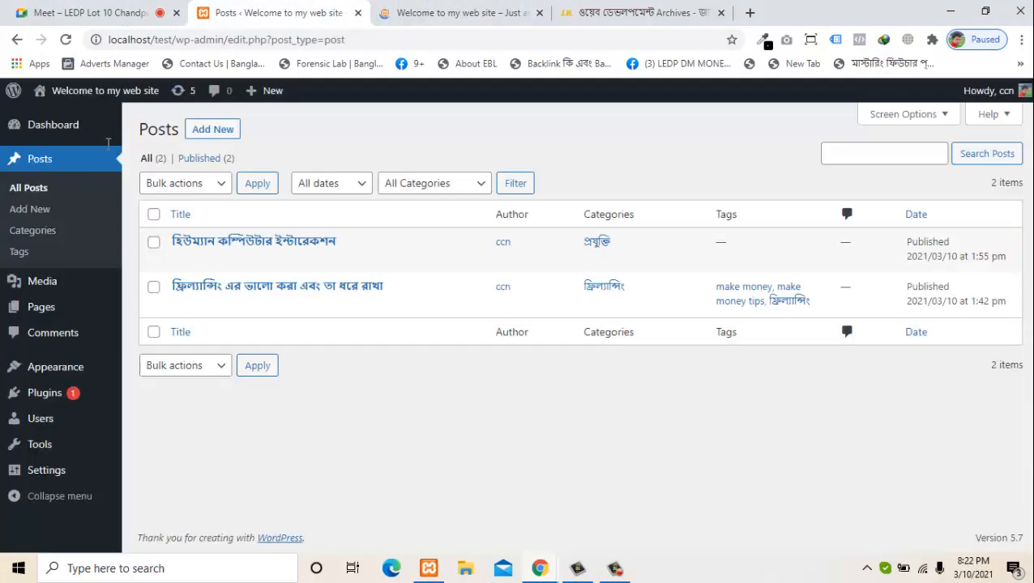